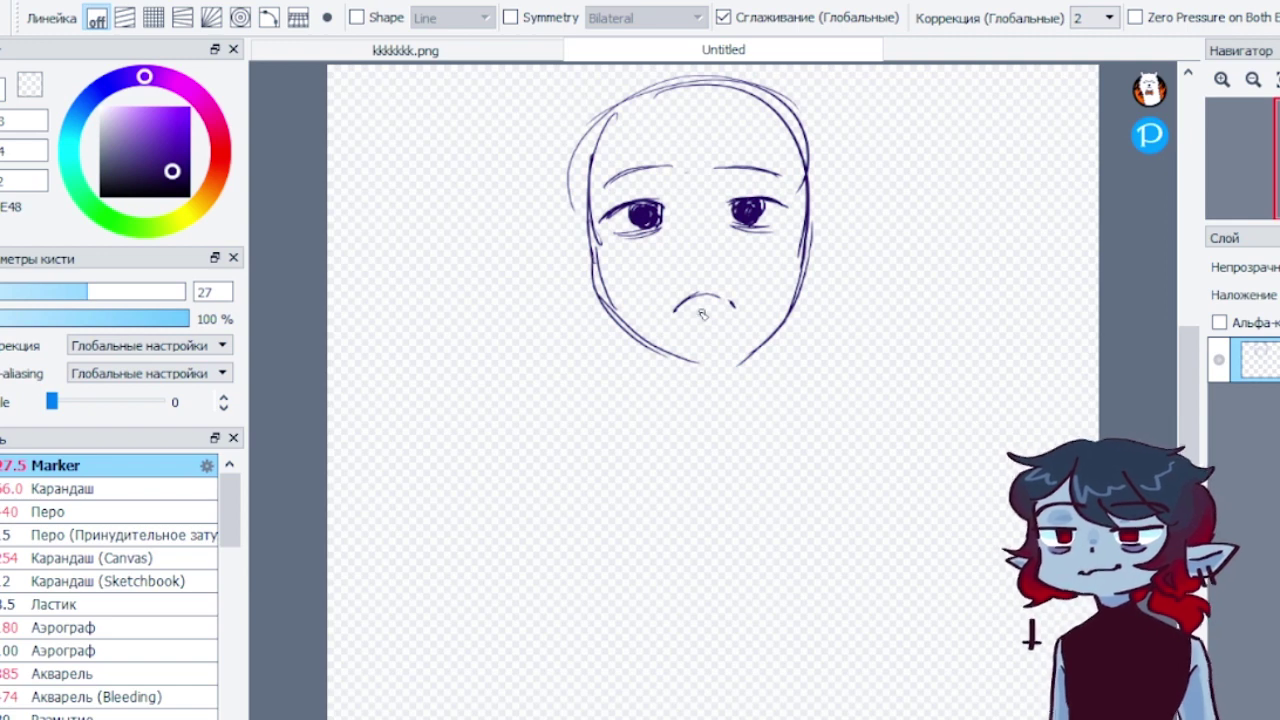
Sketch a small nose between the eyes and mouth and short crease lines above both eyelids
left_click_drag(698, 243, 699, 251)
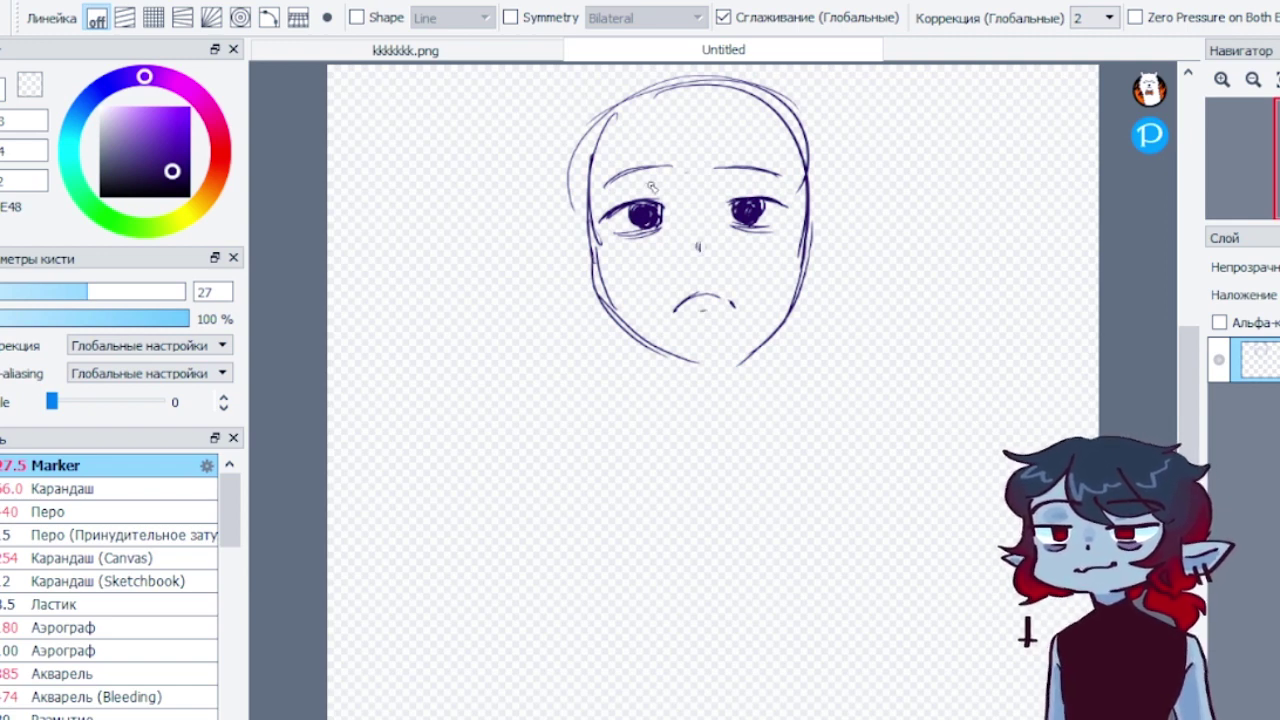
left_click_drag(638, 190, 742, 186)
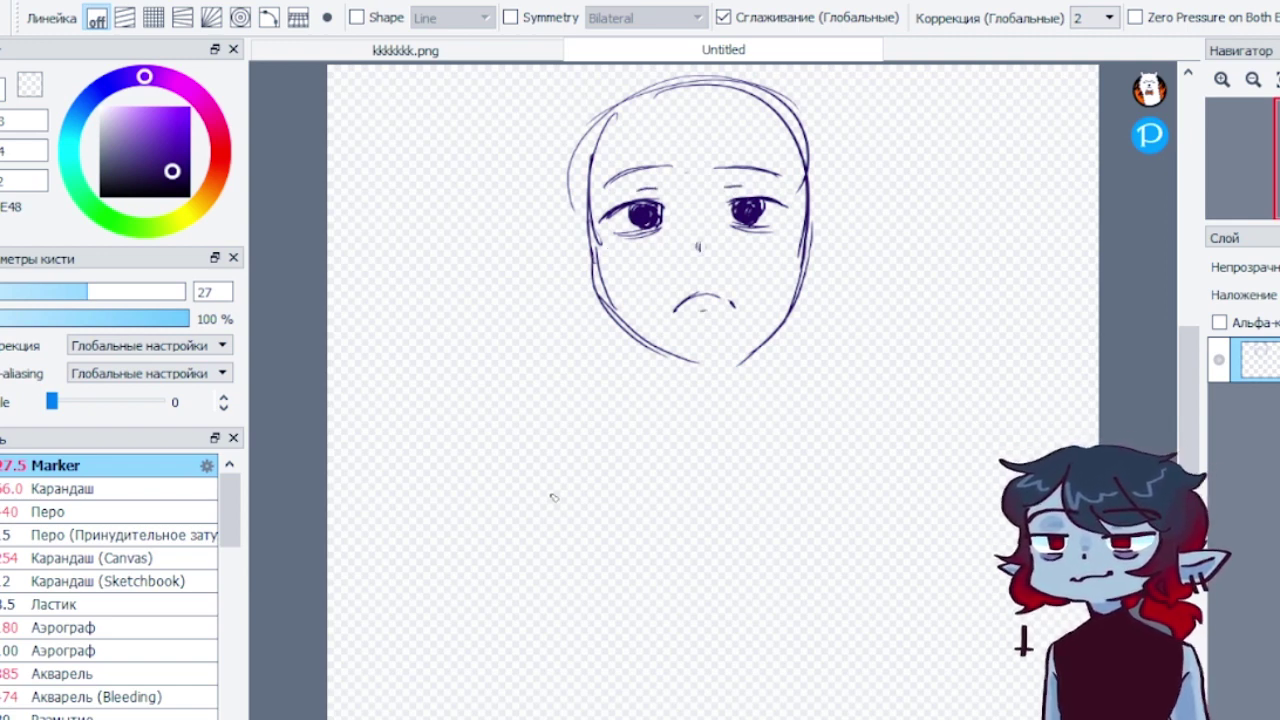
Draw both sides of the neck below the jaw and hatch a shadow under the chin
left_click_drag(655, 343, 670, 410)
left_click_drag(668, 366, 672, 410)
left_click_drag(756, 340, 760, 420)
mouse_move(664, 352)
left_mouse_down()
mouse_move(678, 390)
mouse_move(706, 388)
left_mouse_up()
left_click_drag(708, 370, 726, 386)
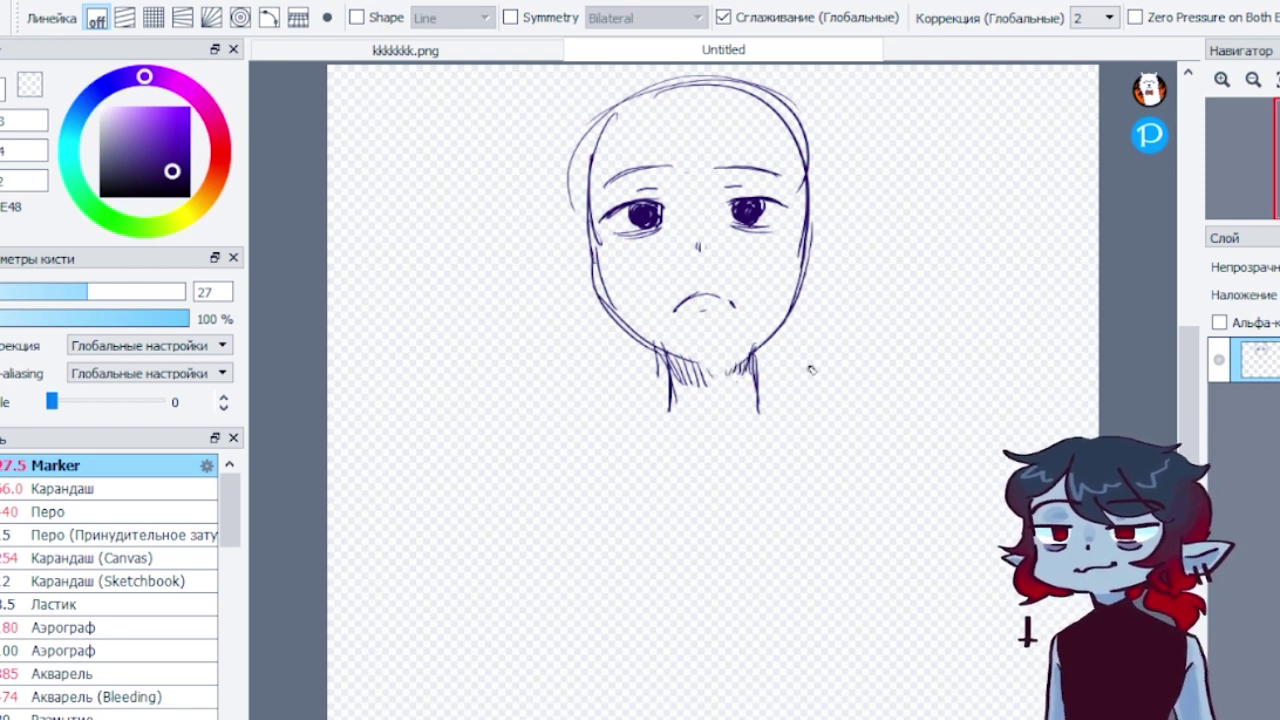
left_click_drag(764, 344, 757, 430)
left_click_drag(668, 364, 674, 416)
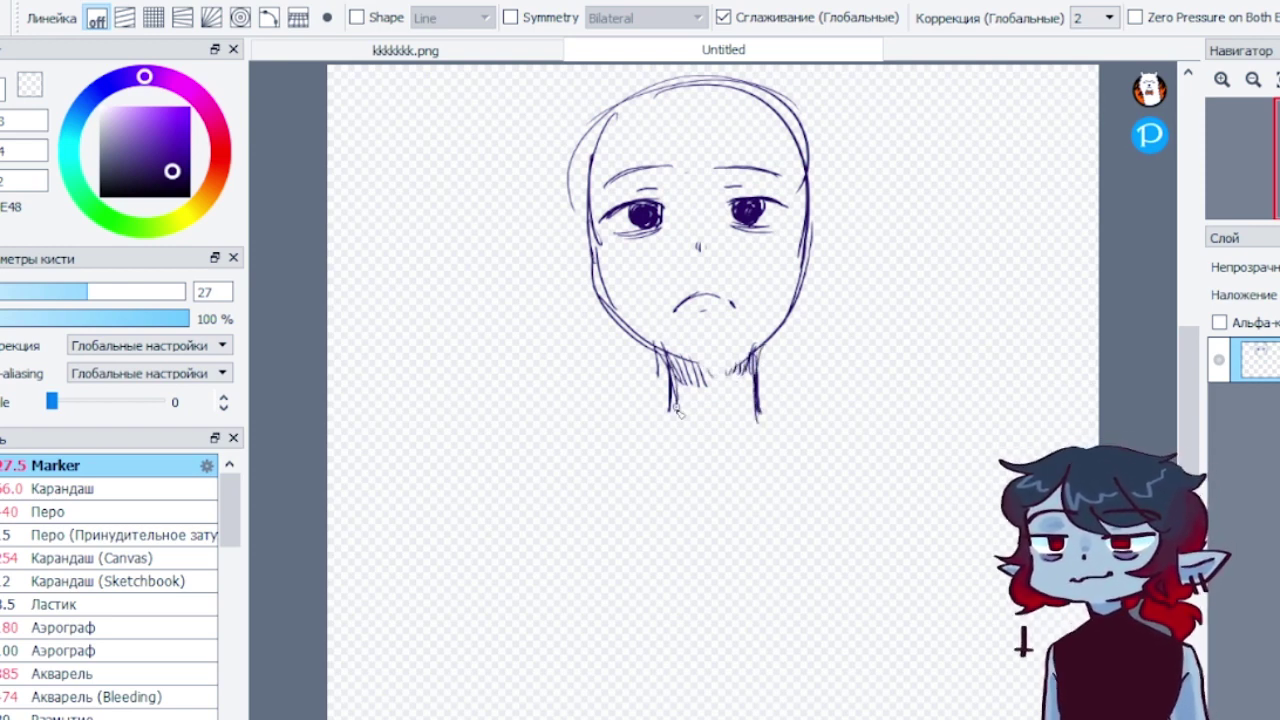
Check the schoolgirl reference image in the browser and sketch a wide V-neck sailor collar below the neck
key("alt+Tab")
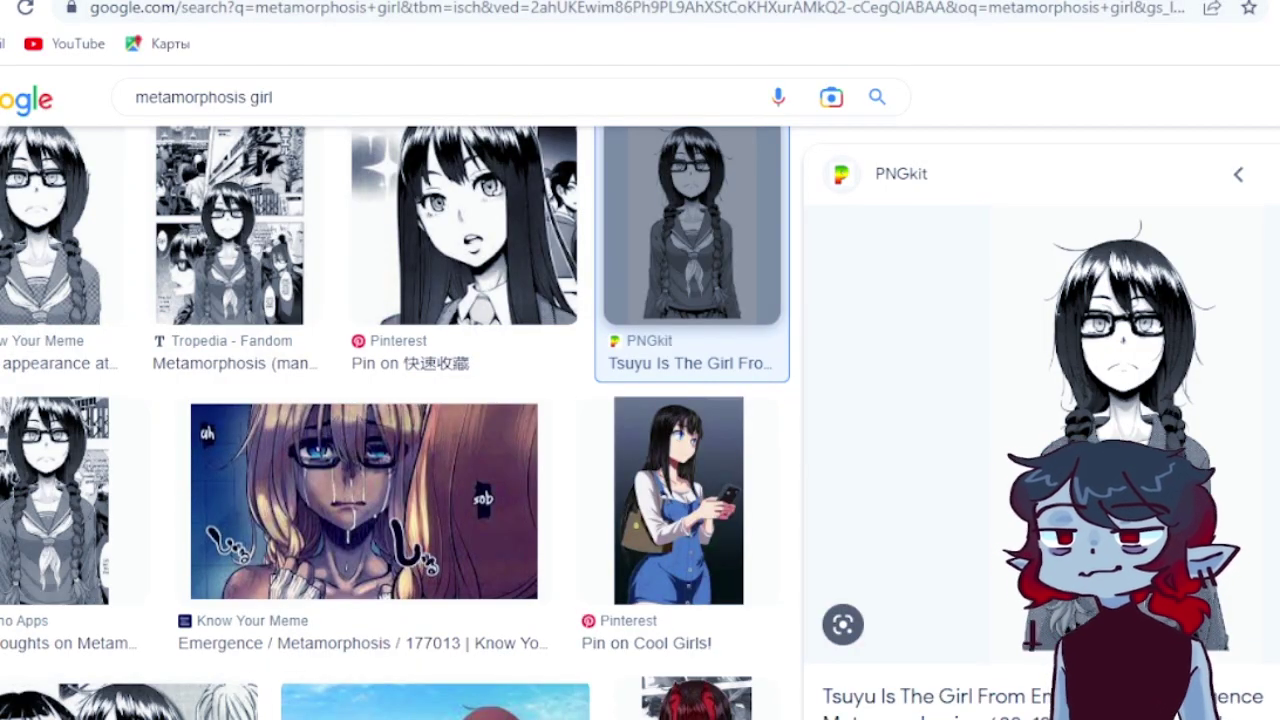
key("alt+Tab")
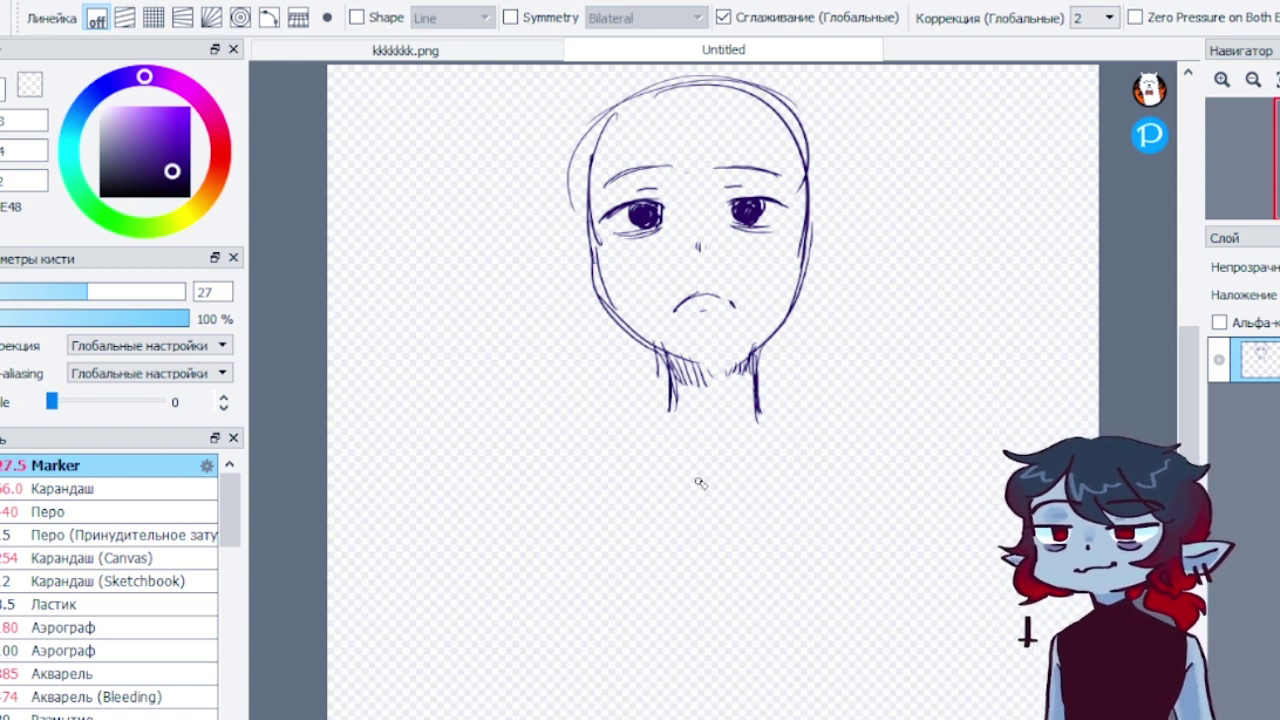
mouse_move(646, 392)
left_mouse_down()
mouse_move(700, 495)
mouse_move(755, 466)
left_mouse_up()
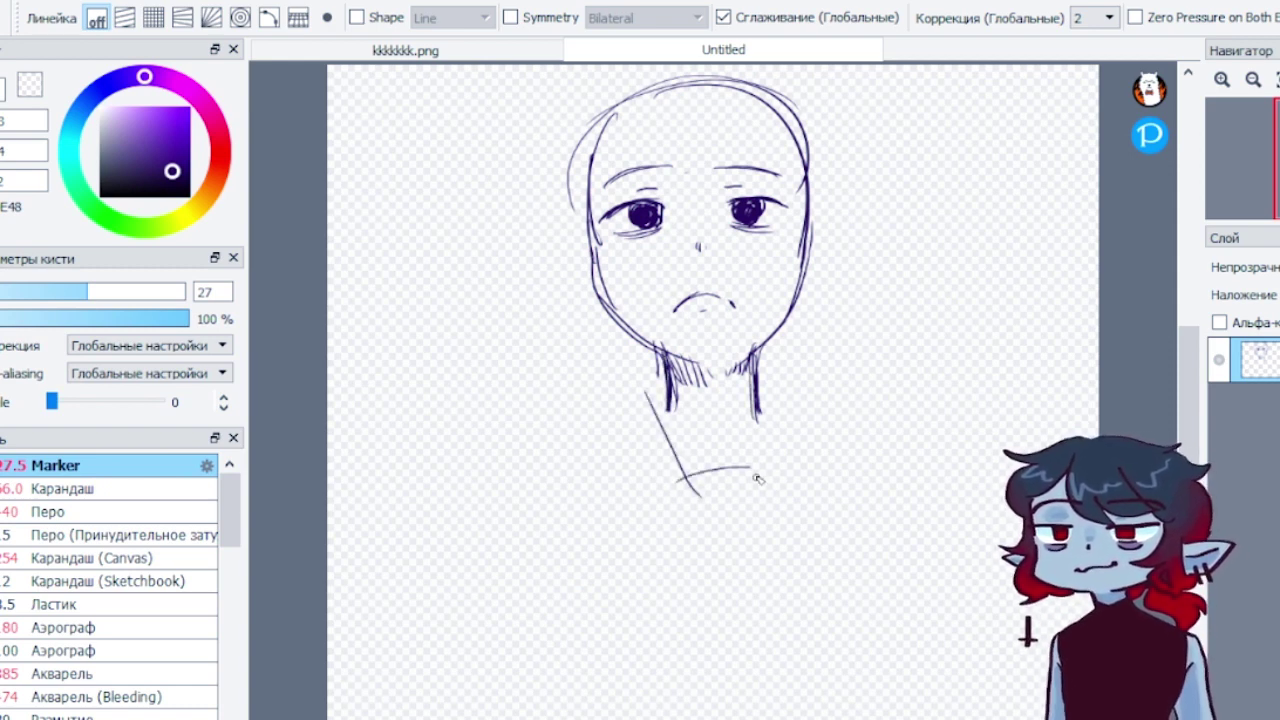
left_click_drag(718, 520, 805, 400)
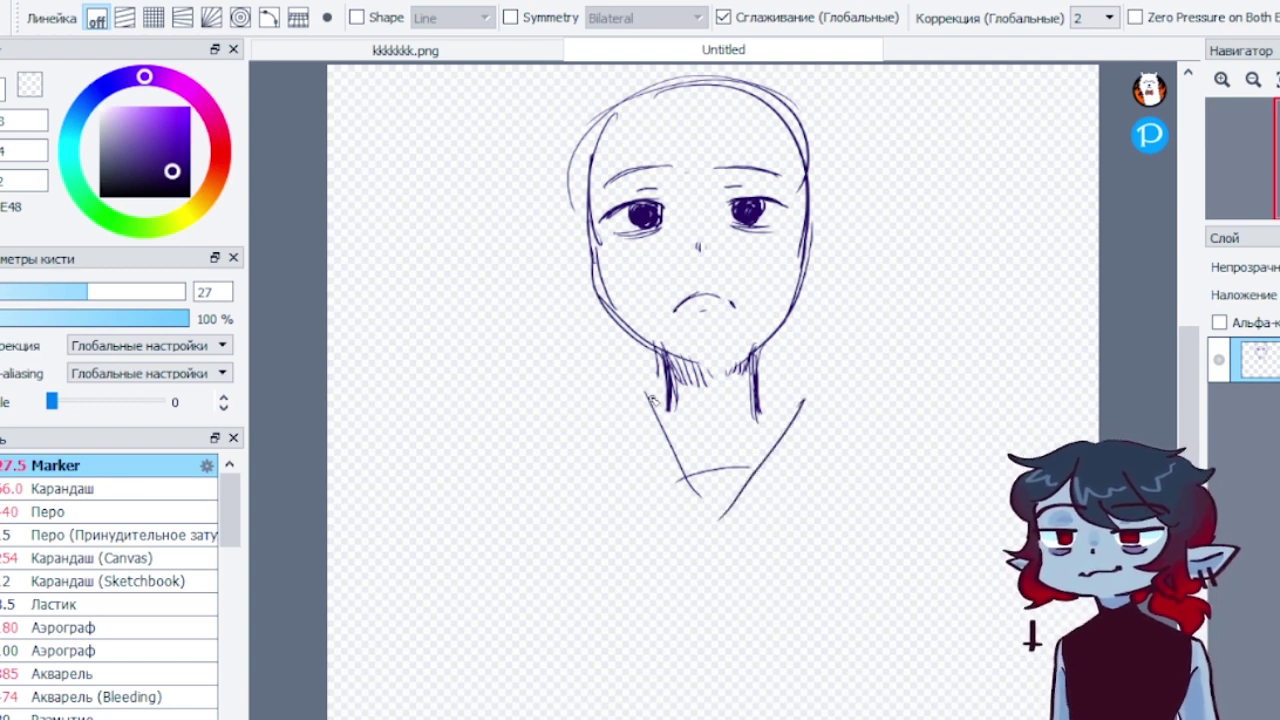
mouse_move(650, 396)
left_mouse_down()
mouse_move(615, 438)
mouse_move(552, 462)
mouse_move(698, 553)
mouse_move(866, 458)
left_mouse_up()
left_click_drag(765, 384, 872, 453)
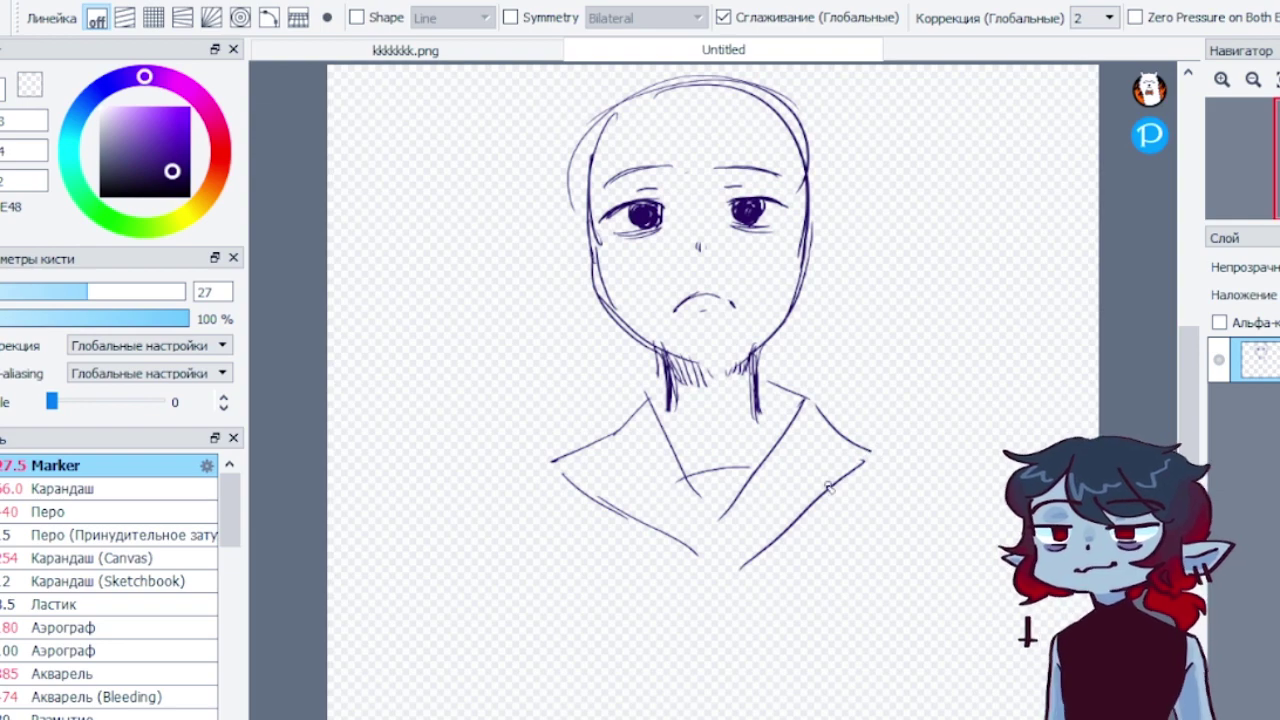
Lasso-select the collar, move it slightly down from the neck, and deselect
key("l")
mouse_move(556, 445)
left_mouse_down()
mouse_move(631, 375)
mouse_move(669, 414)
mouse_move(768, 434)
mouse_move(920, 405)
mouse_move(550, 455)
left_mouse_up()
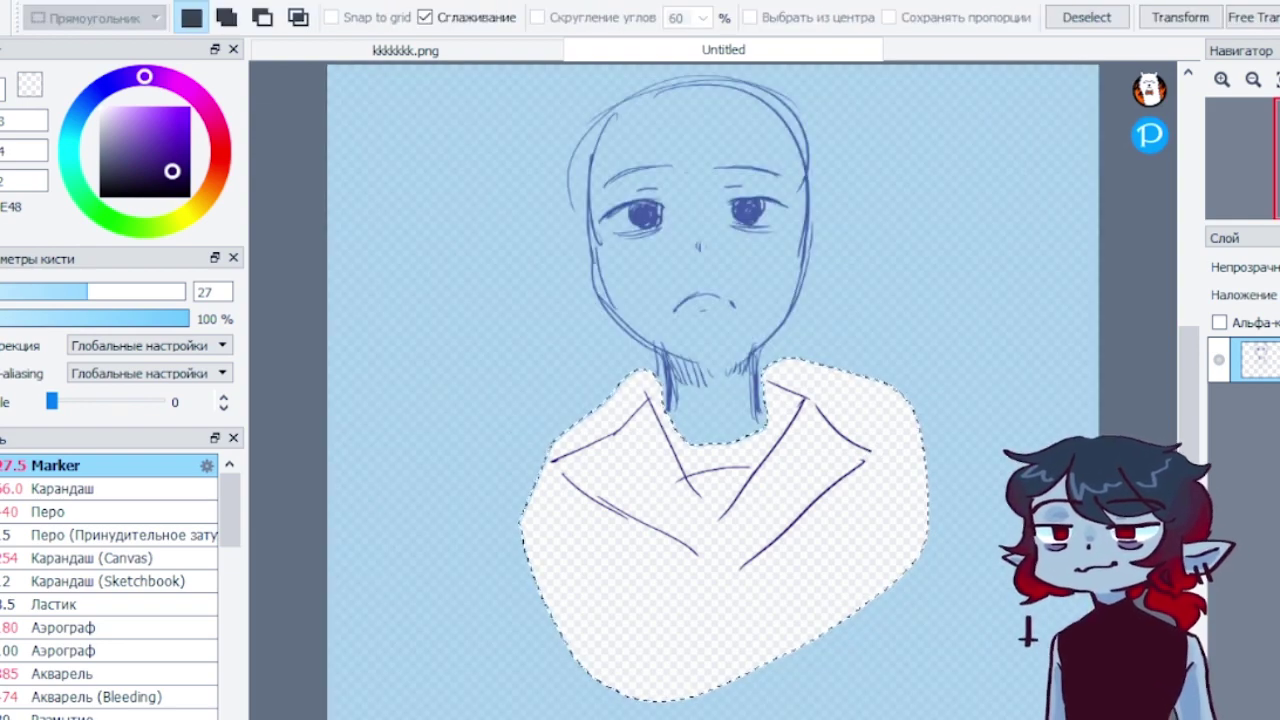
key("v")
mouse_move(823, 456)
left_mouse_down()
mouse_move(817, 529)
mouse_move(803, 514)
left_mouse_up()
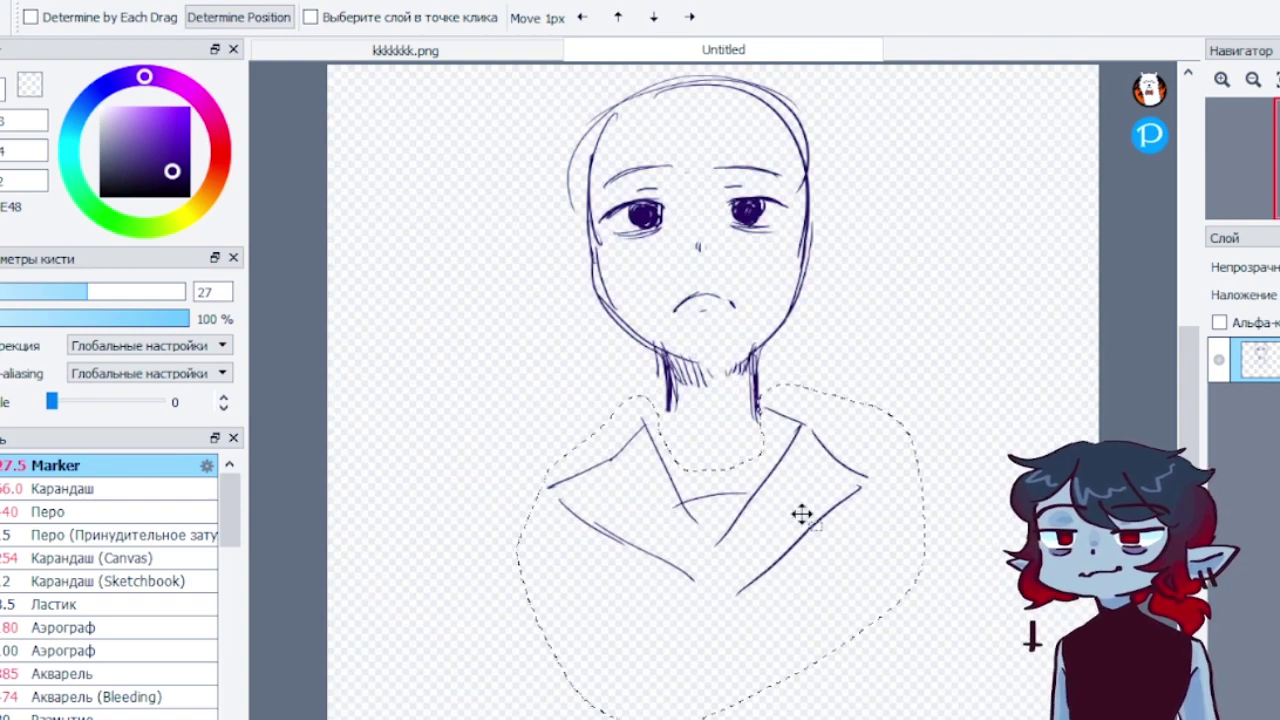
key("l")
key("ctrl+d")
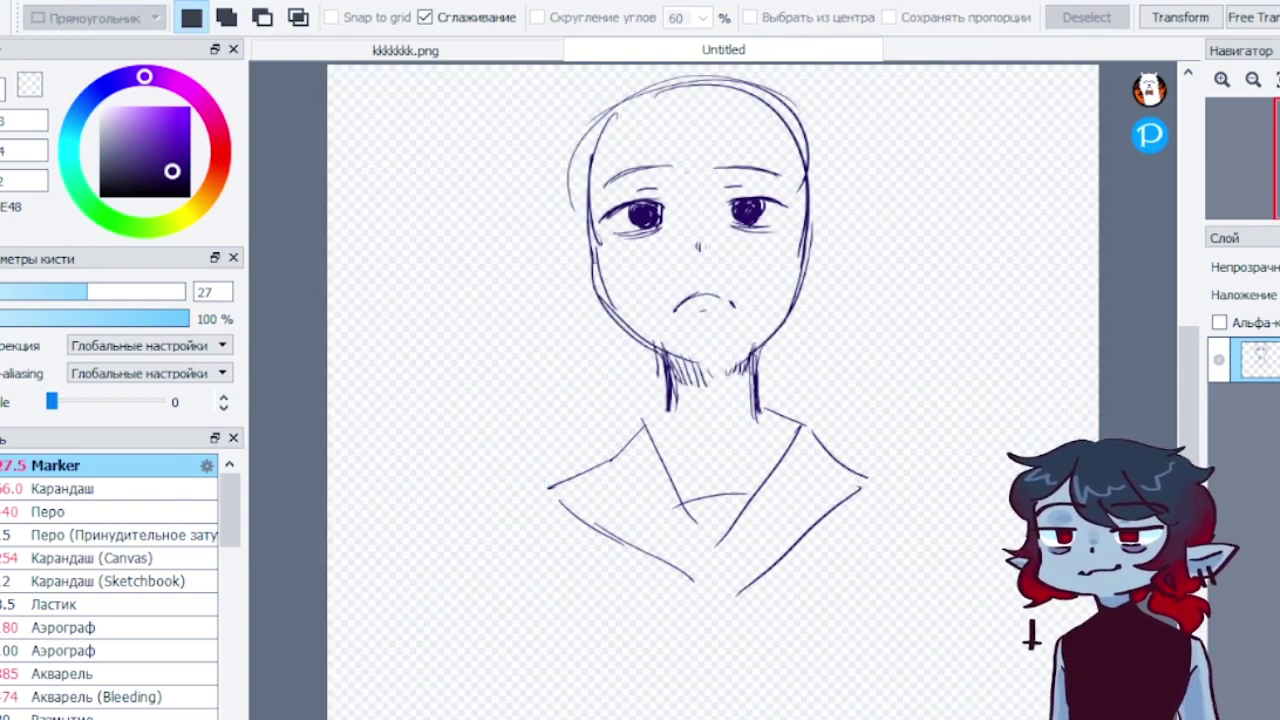
With the Marker brush, join both sides of the neck to the collar with shoulder lines
key("b")
left_click_drag(673, 406, 641, 435)
left_click_drag(753, 410, 807, 431)
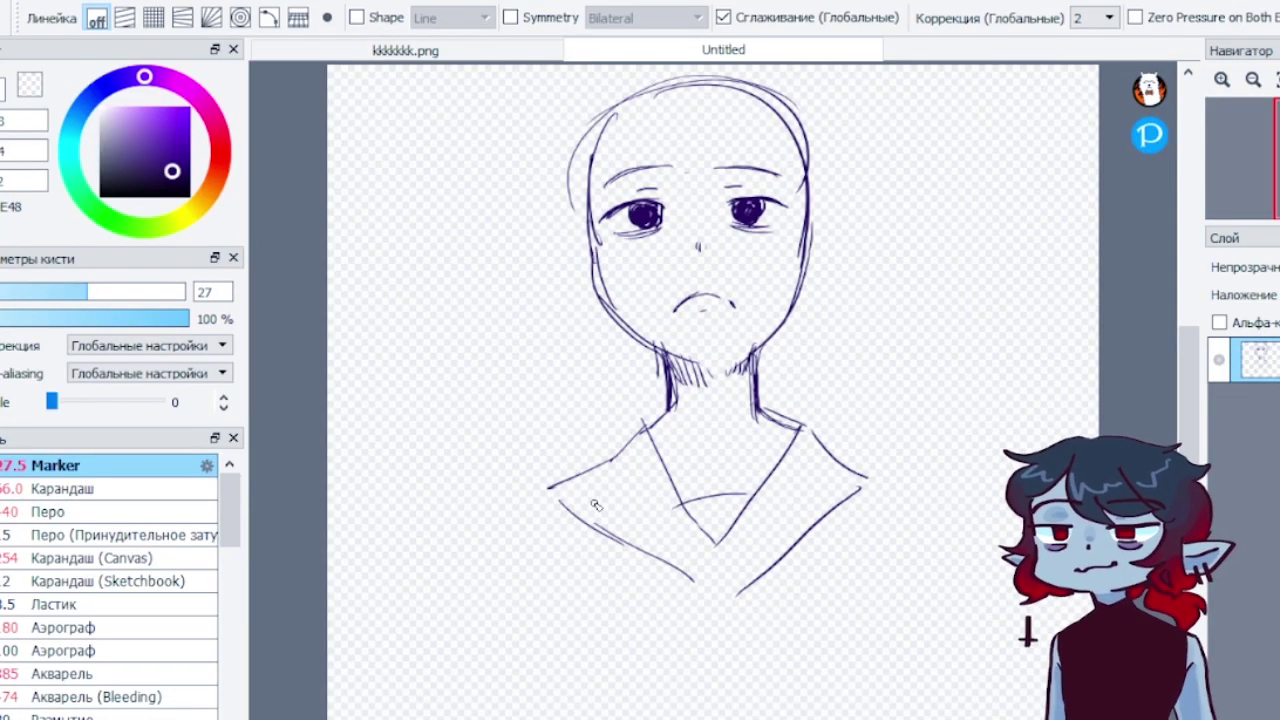
Sketch the neckerchief curving under the collar with its hanging ends, and add anatomy lines on the neck
mouse_move(605, 522)
left_mouse_down()
mouse_move(668, 594)
mouse_move(722, 598)
mouse_move(830, 508)
left_mouse_up()
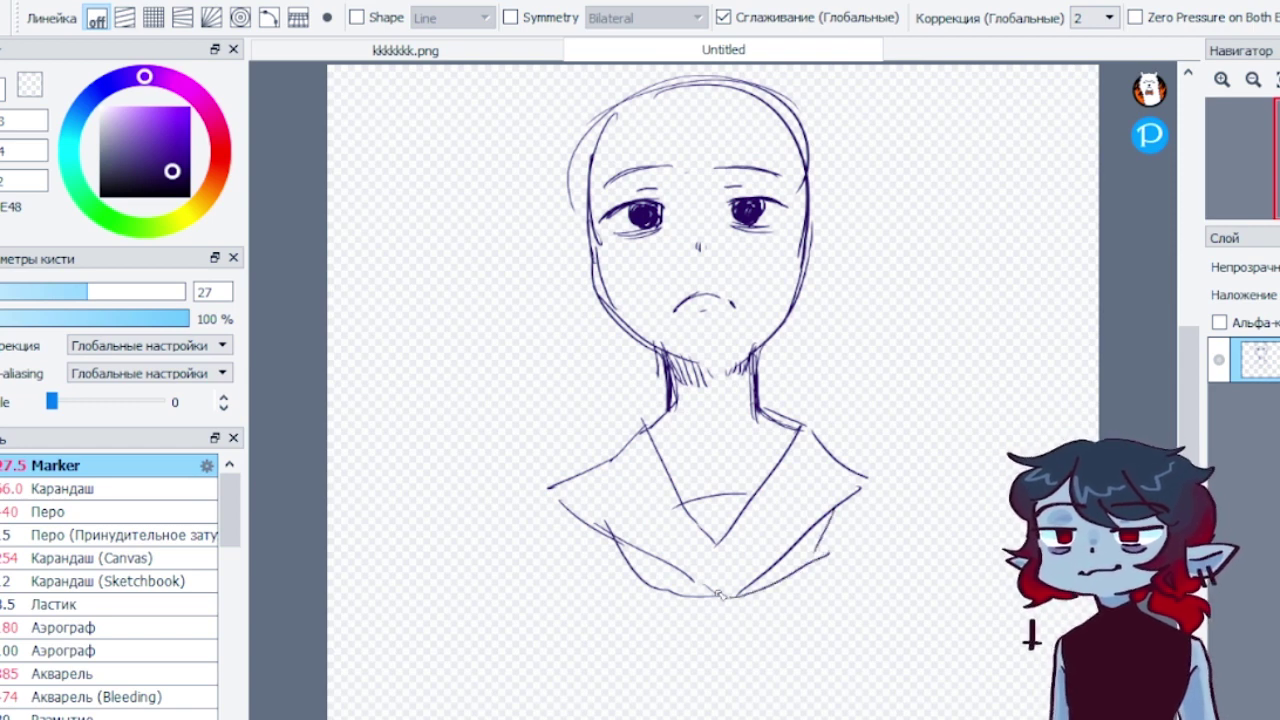
mouse_move(716, 592)
left_mouse_down()
mouse_move(668, 684)
mouse_move(669, 718)
left_mouse_up()
left_click_drag(720, 622, 748, 718)
mouse_move(718, 610)
left_mouse_down()
mouse_move(758, 624)
mouse_move(797, 718)
mouse_move(734, 718)
left_mouse_up()
mouse_move(844, 512)
left_mouse_down()
mouse_move(815, 570)
mouse_move(818, 552)
left_mouse_up()
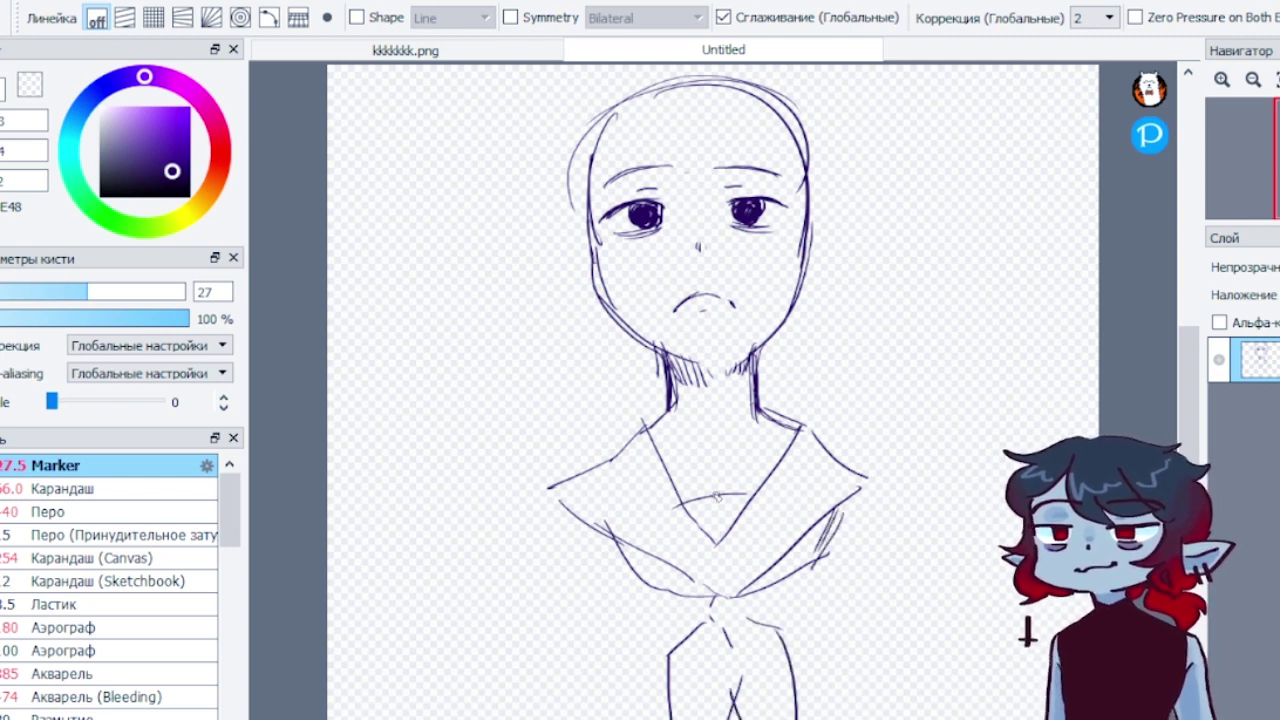
left_click_drag(752, 372, 740, 456)
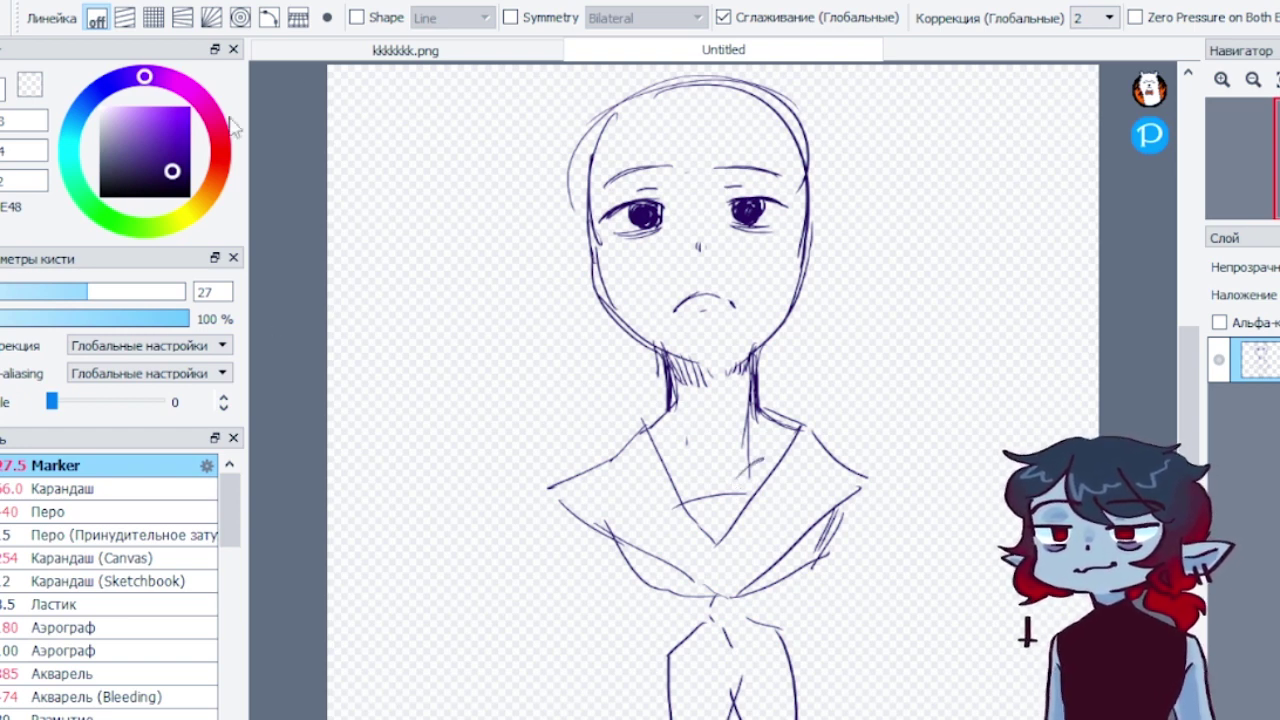
Transform the whole sketch, scaling it down slightly and repositioning it to leave room beneath the neckerchief
key("m")
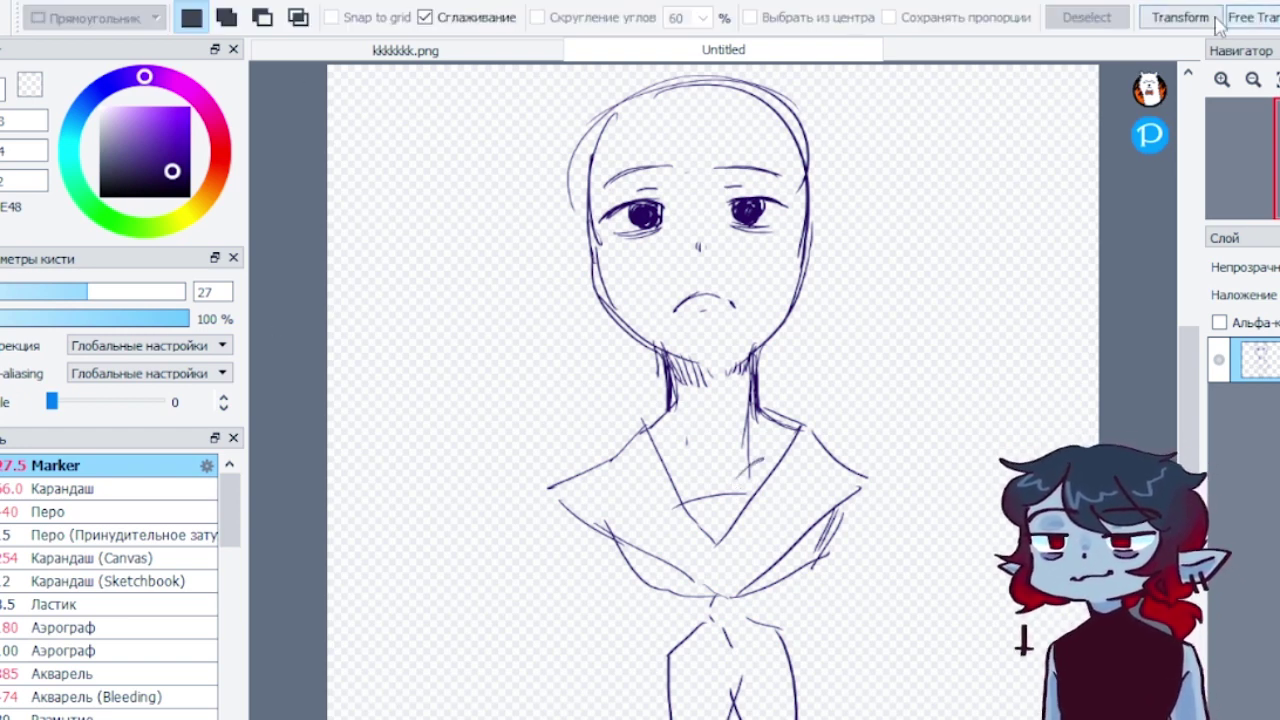
left_click(1185, 18)
left_click(1258, 84)
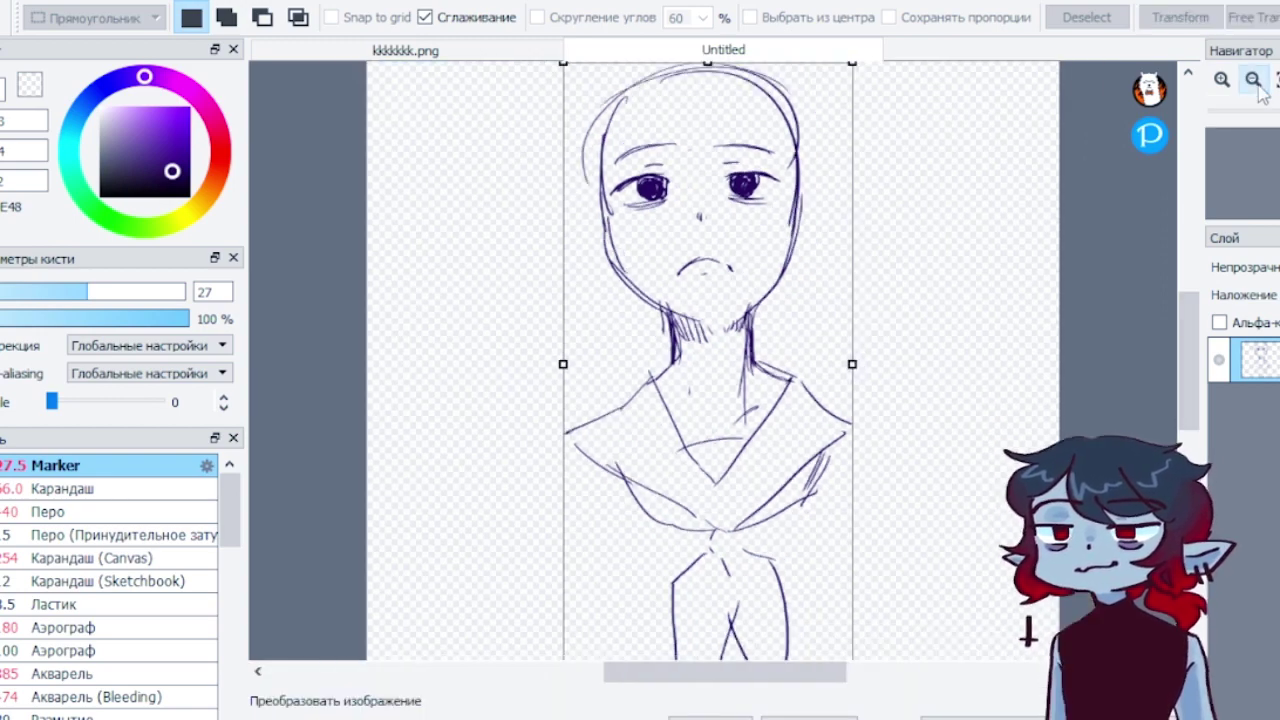
left_click(1260, 84)
left_click_drag(816, 134, 808, 152)
mouse_move(760, 325)
left_mouse_down()
mouse_move(749, 300)
mouse_move(780, 314)
left_mouse_up()
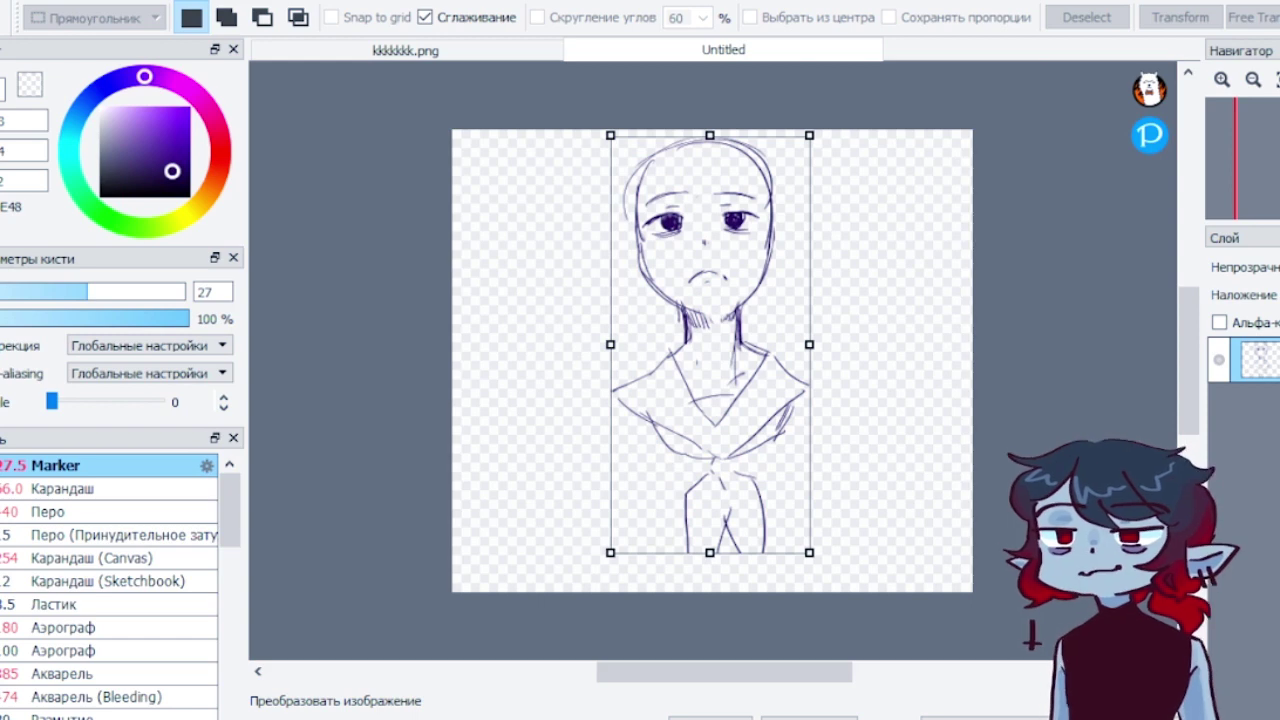
key("Return")
Complete the neckerchief's pointed ends and add fold lines below its knot
key("b")
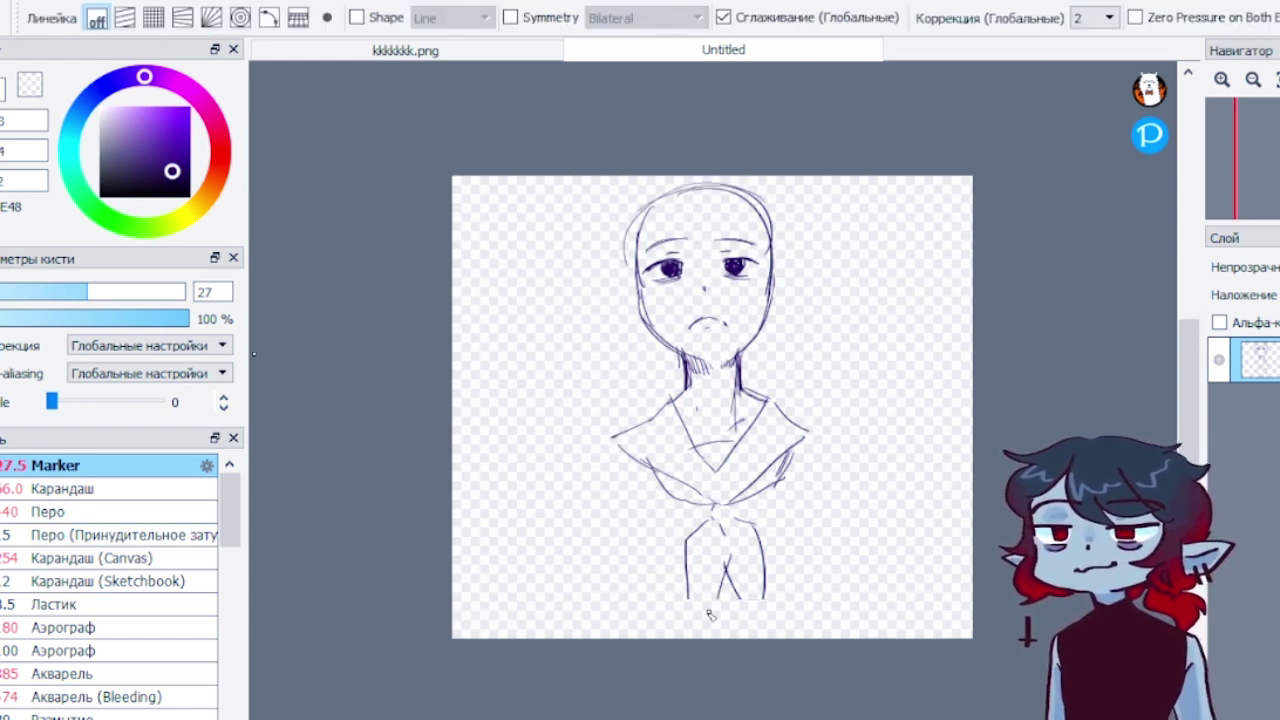
mouse_move(692, 628)
left_mouse_down()
mouse_move(734, 597)
mouse_move(757, 619)
left_mouse_up()
left_click_drag(764, 601, 764, 617)
mouse_move(711, 526)
left_mouse_down()
mouse_move(705, 578)
mouse_move(712, 524)
mouse_move(743, 548)
left_mouse_up()
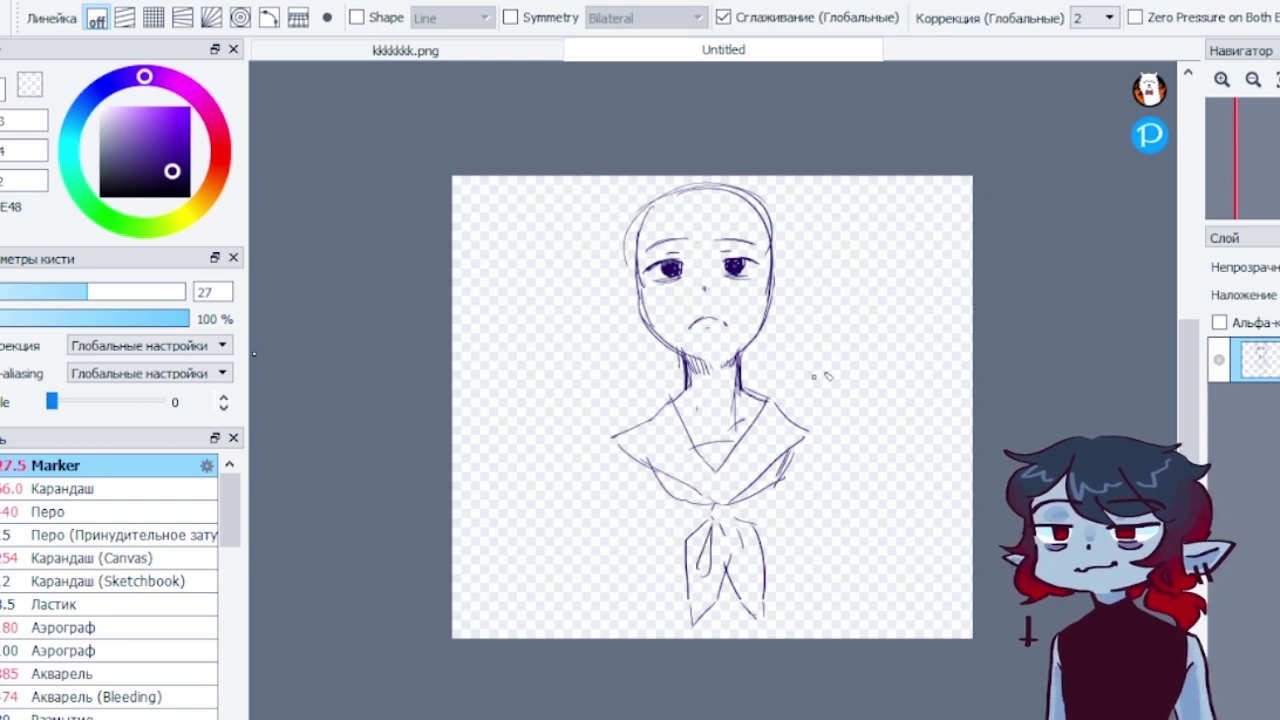
Switch to the browser and search Google Images for "silver spoon mlp"
key("alt+Tab")
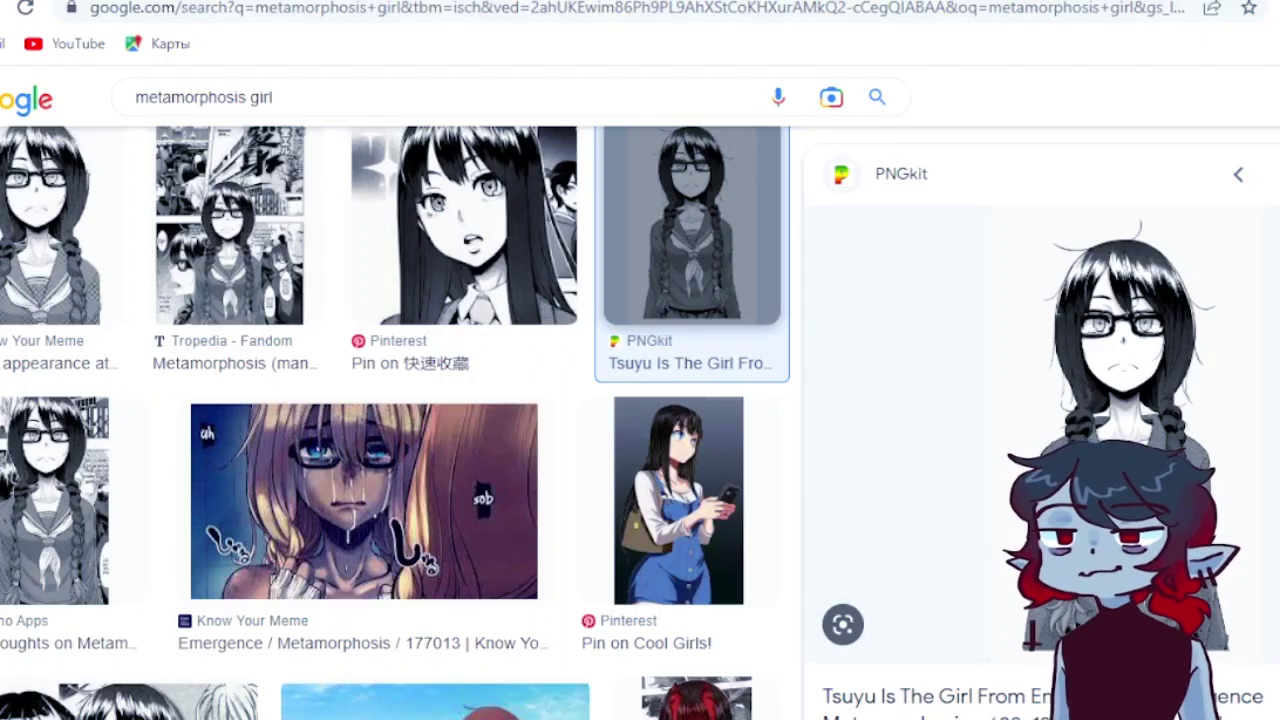
left_click(732, 93)
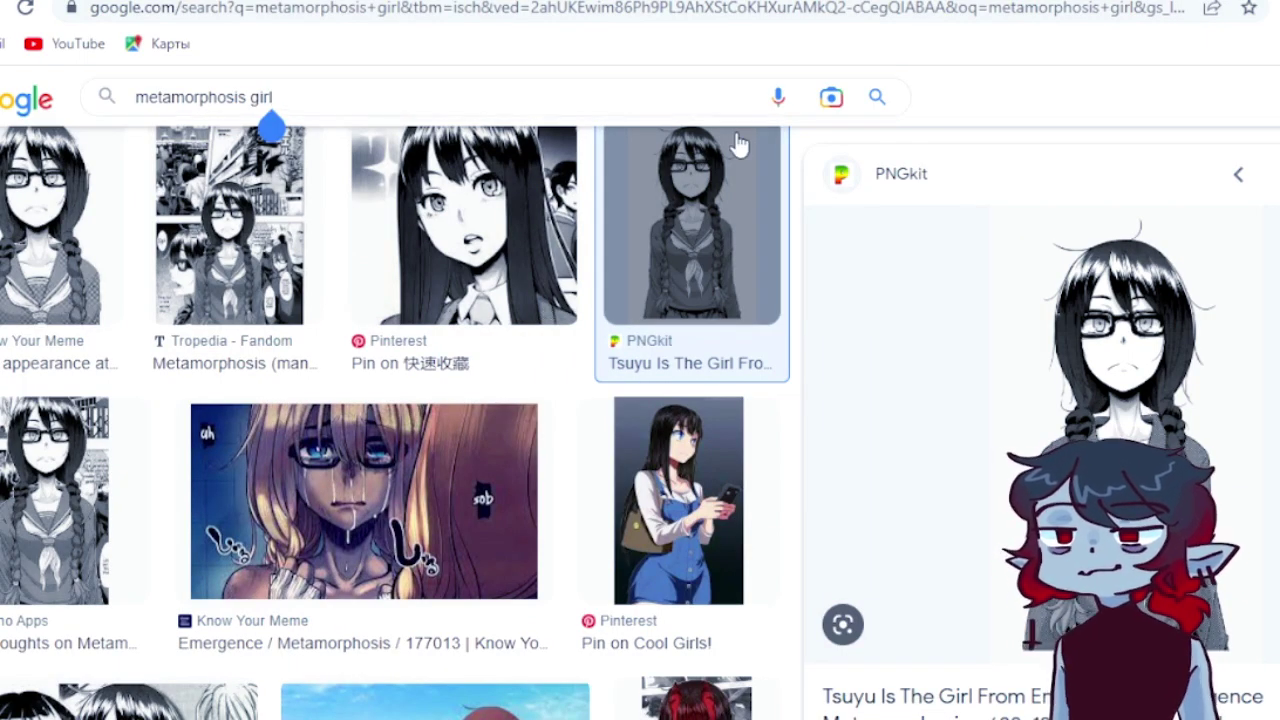
key("BackSpace")
key("BackSpace")
key("BackSpace")
key("BackSpace")
key("BackSpace")
key("BackSpace")
key("BackSpace")
key("BackSpace")
key("BackSpace")
key("BackSpace")
key("BackSpace")
key("BackSpace")
key("BackSpace")
key("BackSpace")
key("BackSpace")
key("BackSpace")
key("BackSpace")
key("BackSpace")
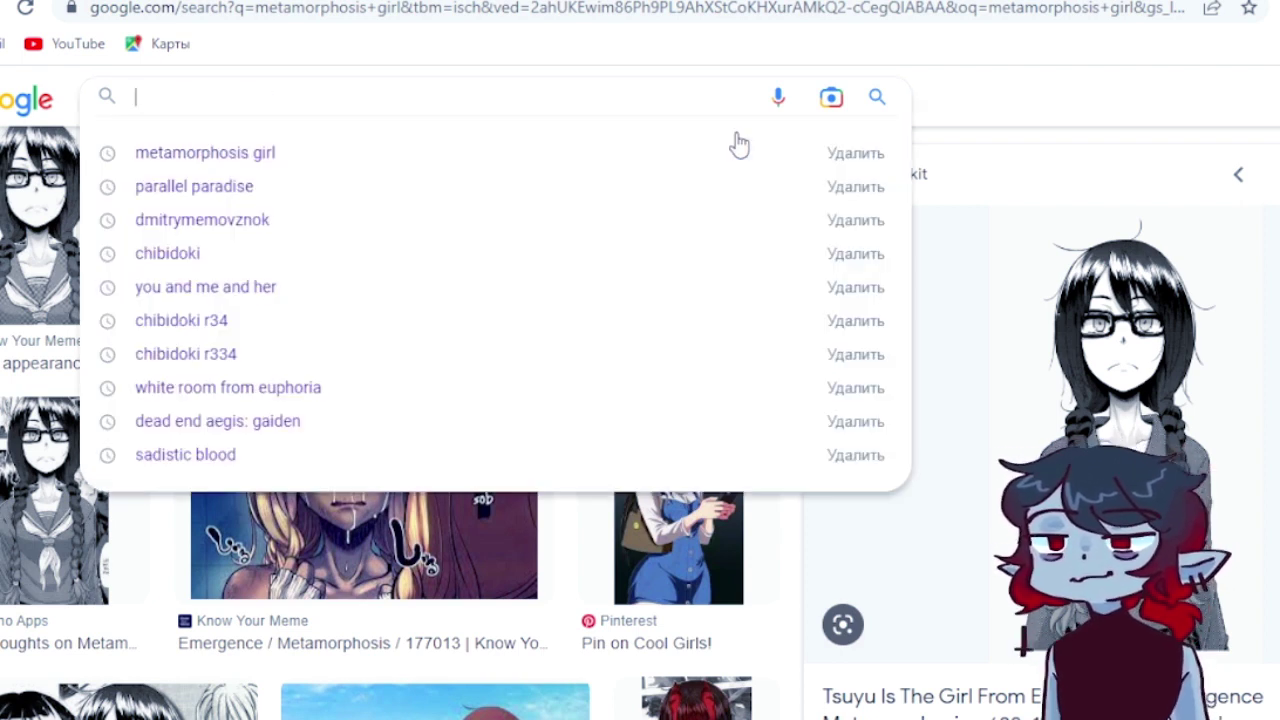
type("siver")
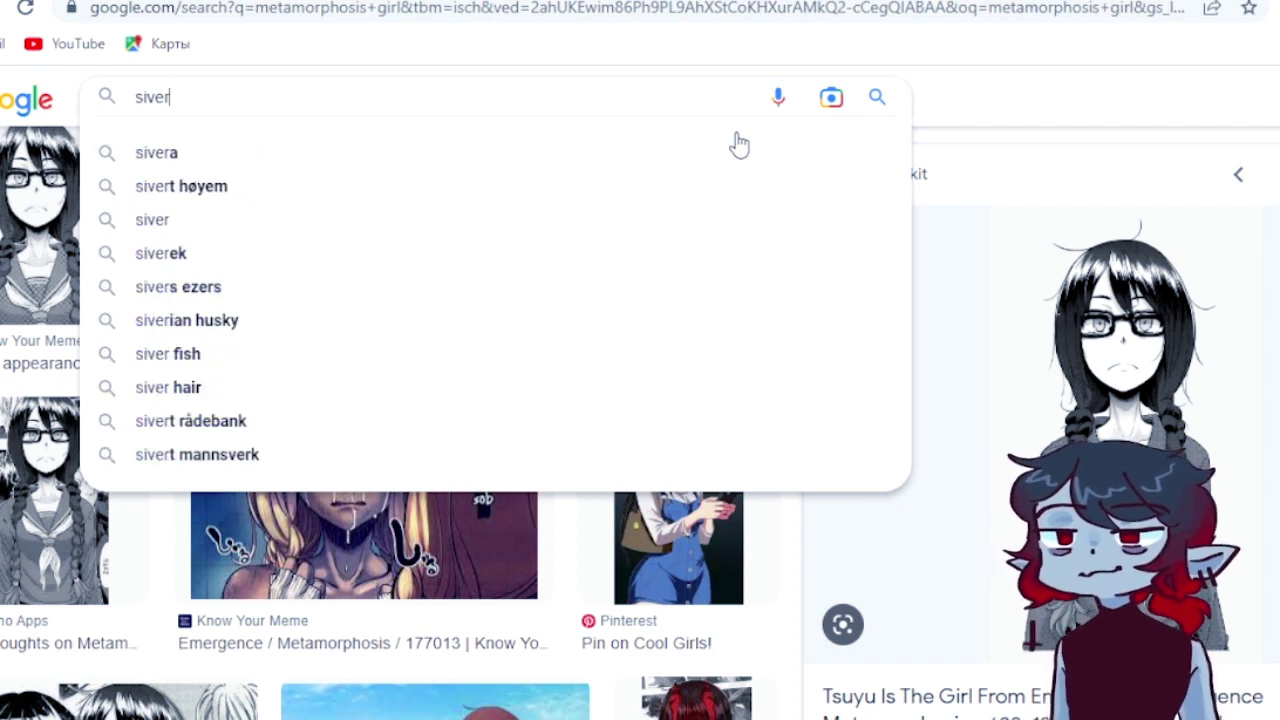
key("Left")
key("Left")
key("Left")
type("lver")
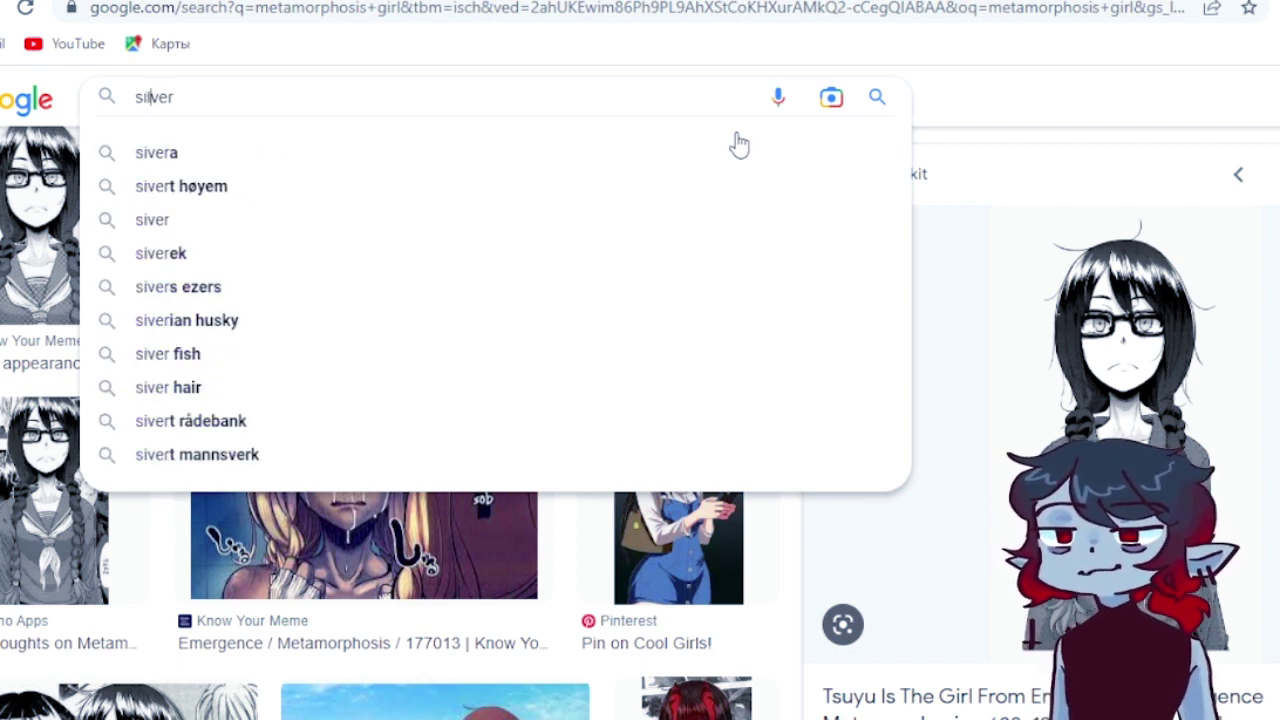
type(" spoon mlp")
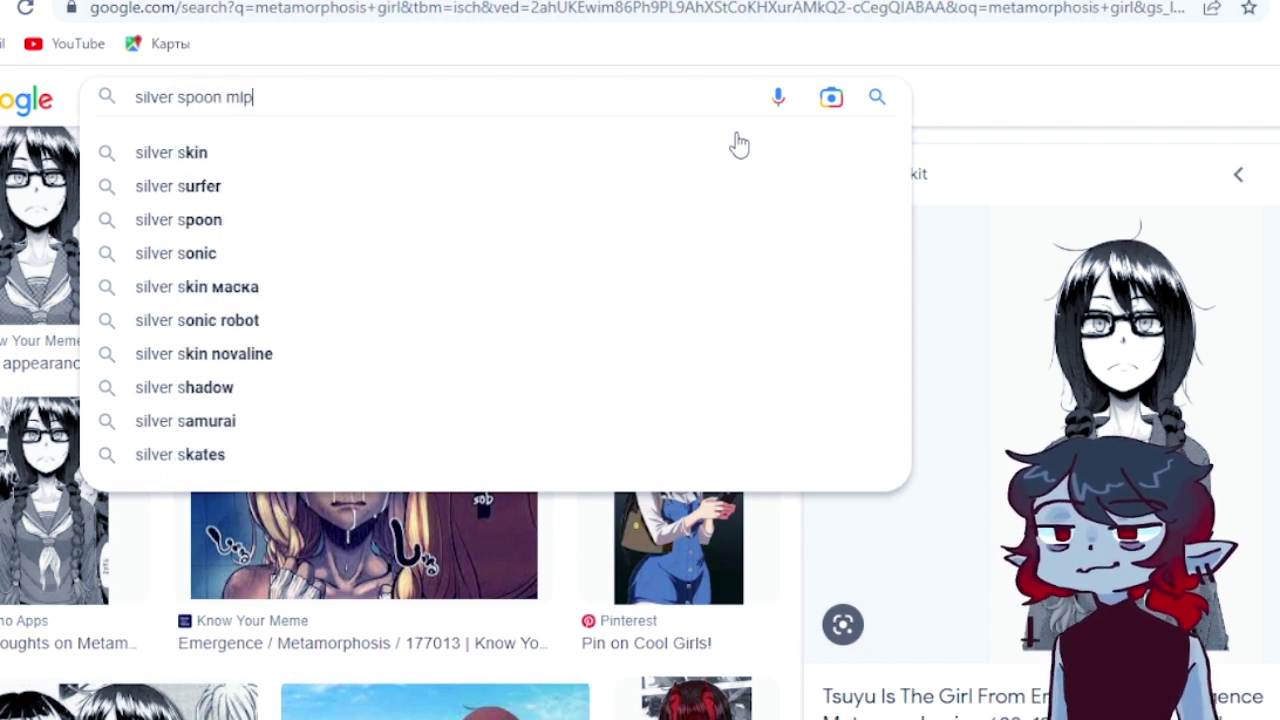
key("Return")
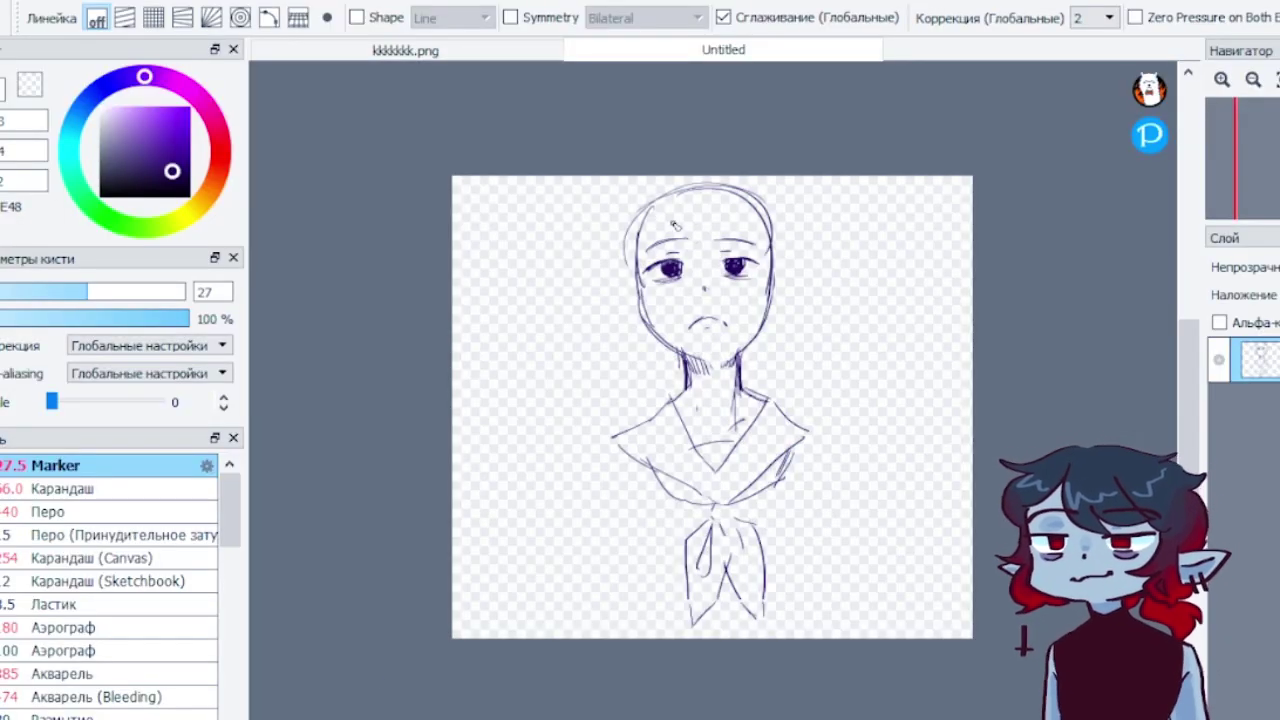
Back in the drawing, sketch side-swept bangs across the forehead and loose strands beside the crown
mouse_move(666, 184)
left_mouse_down()
mouse_move(712, 247)
mouse_move(756, 245)
left_mouse_up()
left_click_drag(710, 208, 773, 248)
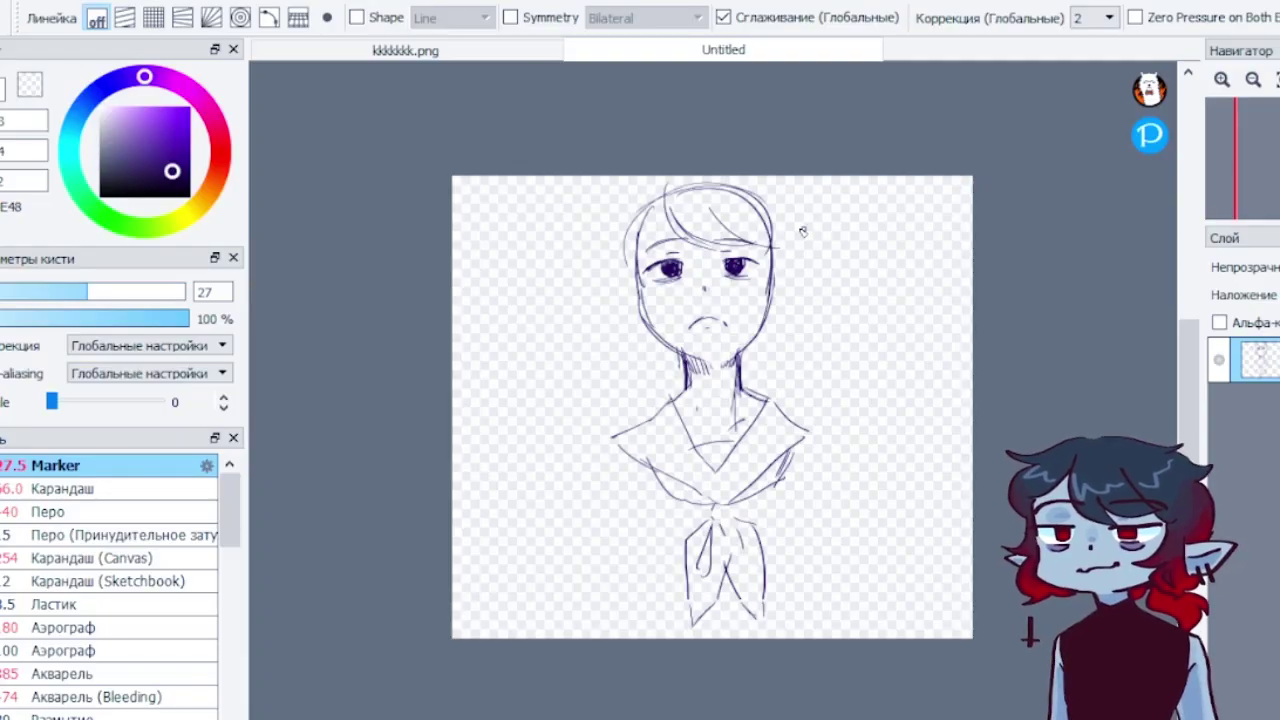
mouse_move(758, 188)
left_mouse_down()
mouse_move(802, 228)
mouse_move(792, 248)
left_mouse_up()
Draw an ear on each side of the head and darken the upper eyelid lines
mouse_move(638, 198)
left_mouse_down()
mouse_move(600, 220)
mouse_move(636, 305)
left_mouse_up()
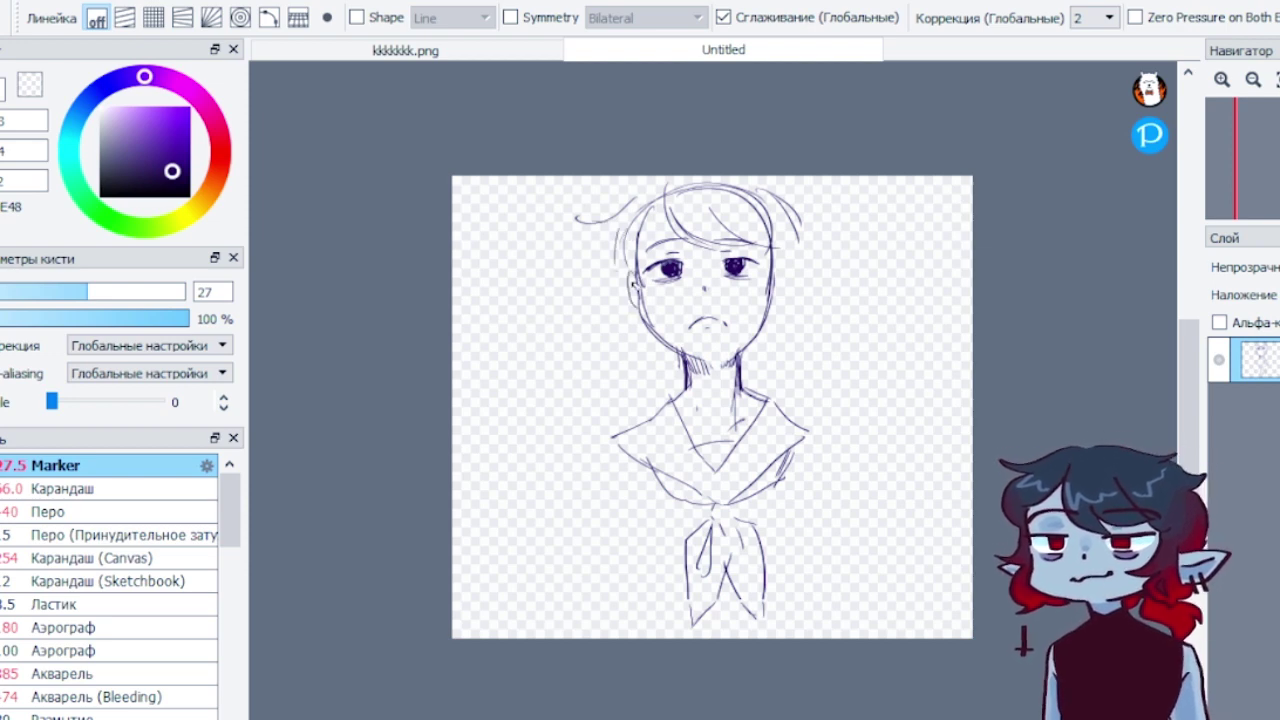
left_click_drag(778, 266, 777, 310)
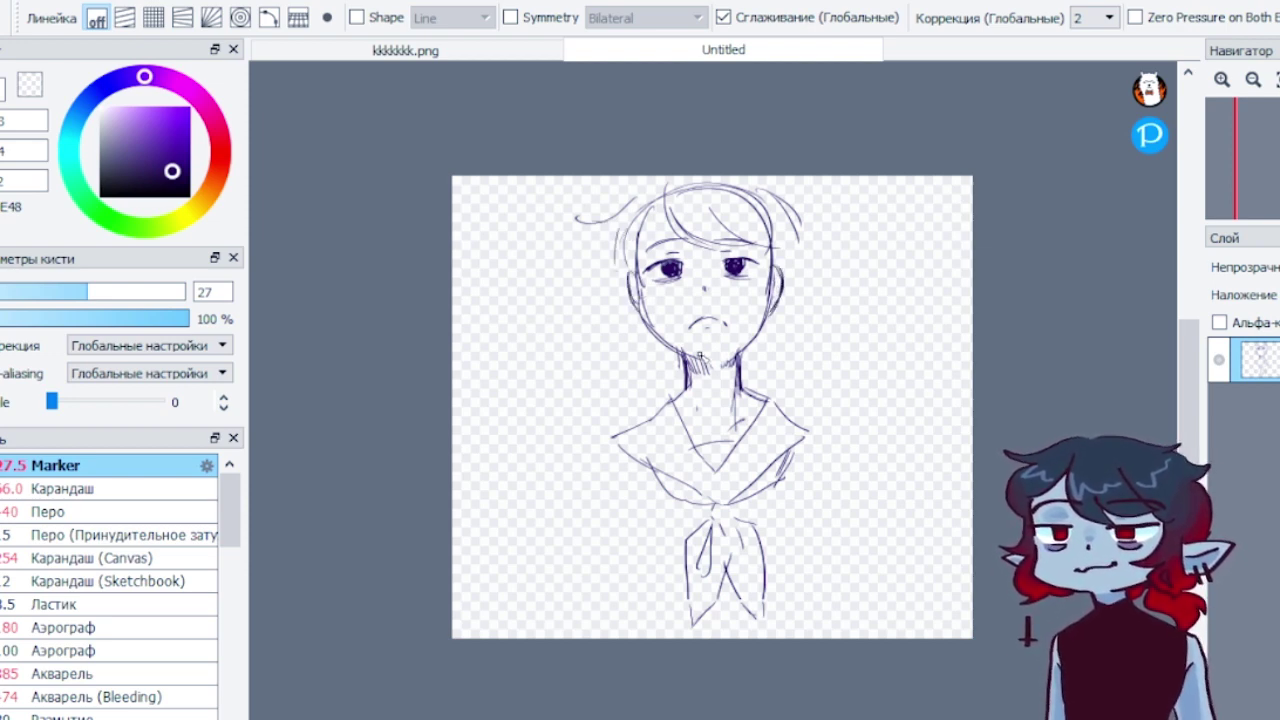
mouse_move(678, 264)
left_mouse_down()
mouse_move(660, 270)
mouse_move(766, 266)
left_mouse_up()
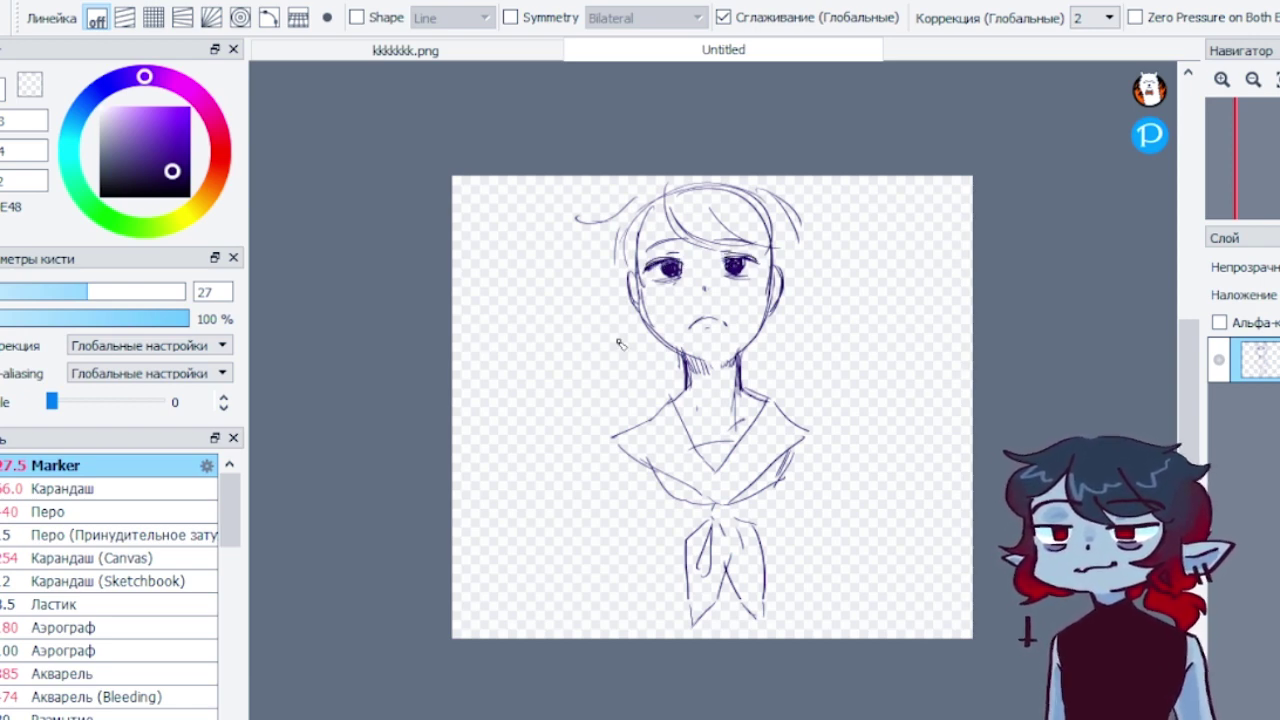
Sketch the scalloped outline of a braid hanging over the collar on the left side of the figure
mouse_move(648, 345)
left_mouse_down()
mouse_move(662, 382)
mouse_move(640, 418)
left_mouse_up()
mouse_move(608, 338)
left_mouse_down()
mouse_move(611, 395)
mouse_move(657, 390)
mouse_move(651, 413)
mouse_move(617, 400)
mouse_move(630, 488)
left_mouse_up()
left_click_drag(646, 490, 666, 500)
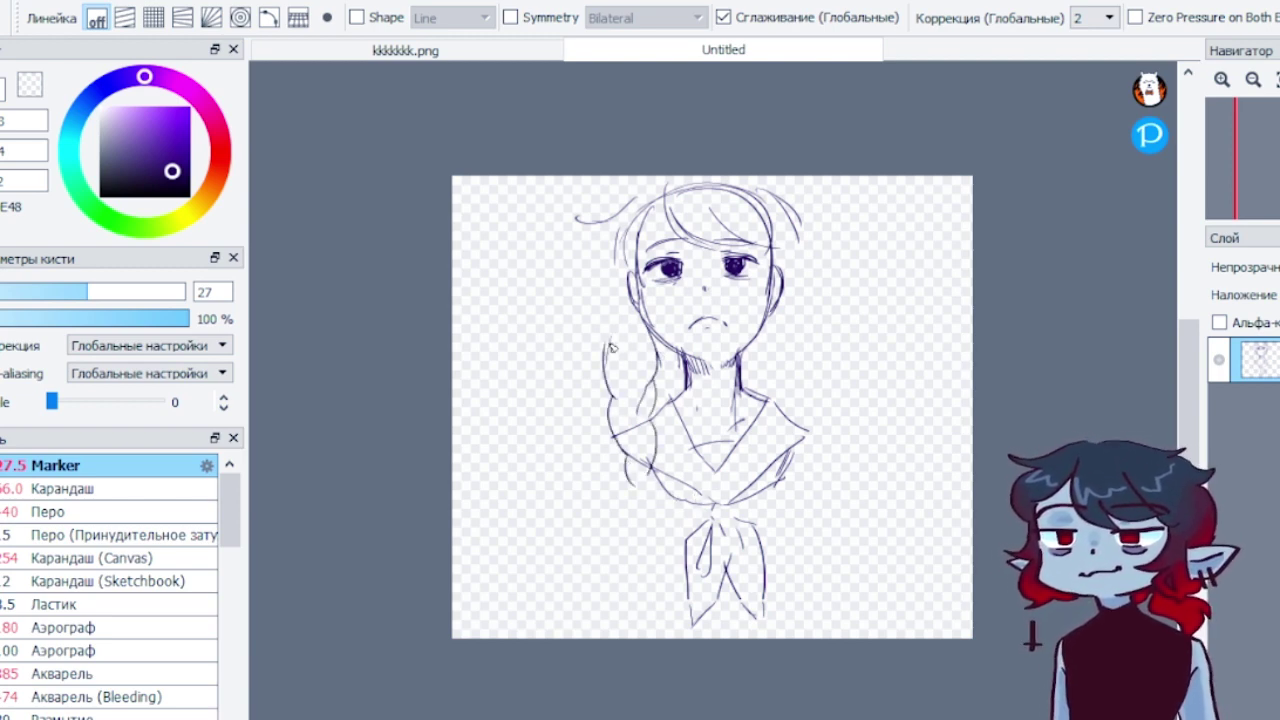
Outline the hair volume on both sides of the head and add inner strands running into the left braid
mouse_move(620, 228)
left_mouse_down()
mouse_move(592, 348)
mouse_move(604, 326)
left_mouse_up()
left_click_drag(792, 226, 806, 312)
left_click_drag(788, 252, 798, 340)
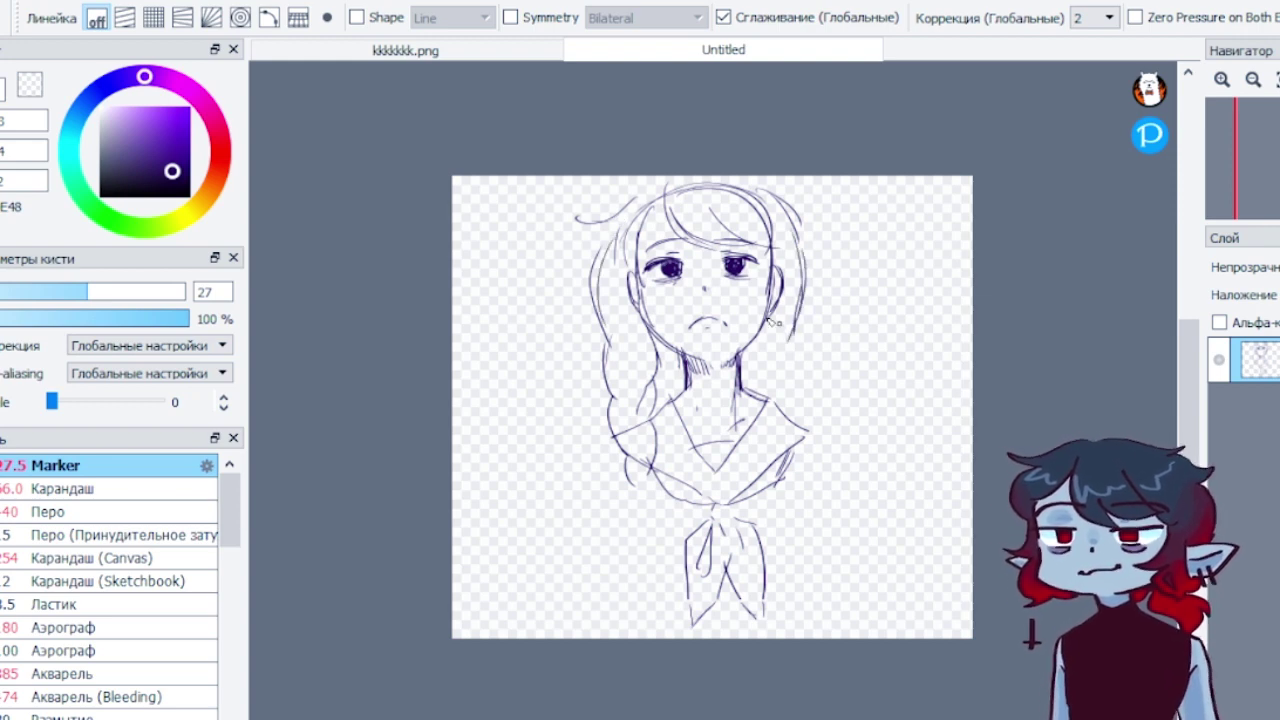
left_click_drag(612, 258, 618, 334)
mouse_move(618, 330)
left_mouse_down()
mouse_move(640, 412)
mouse_move(632, 440)
left_mouse_up()
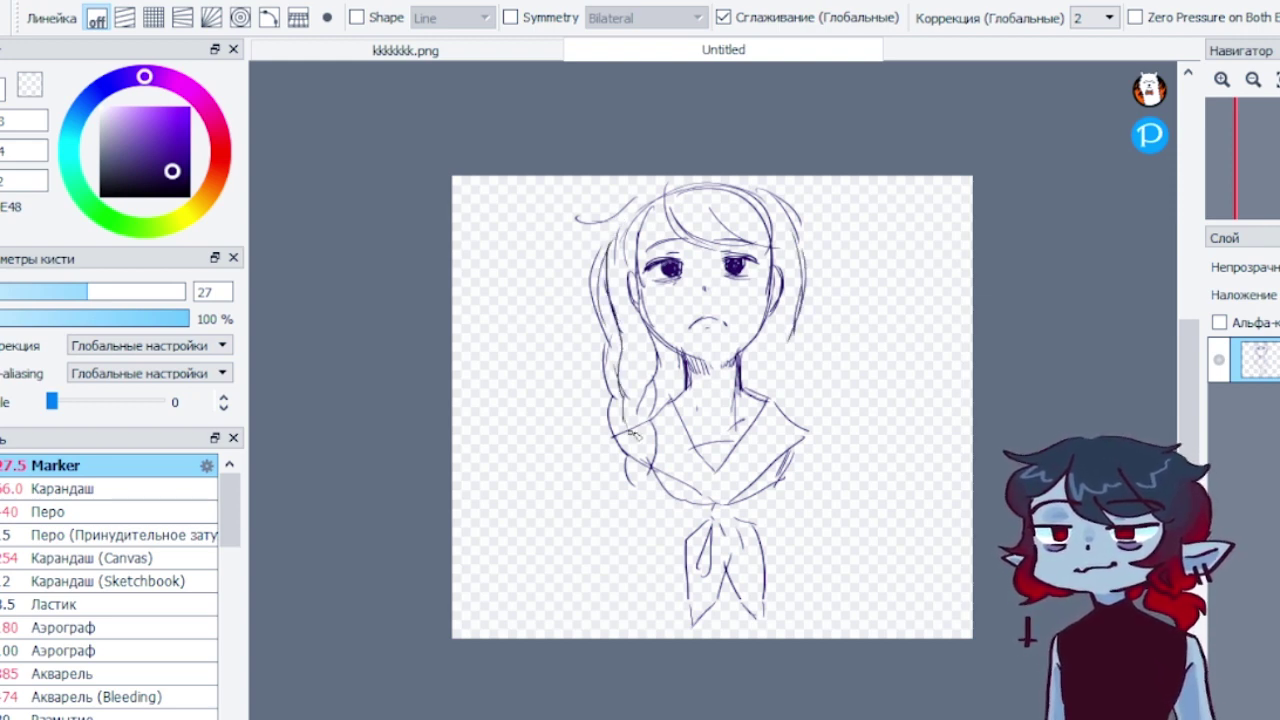
Select the outer contour strokes of the braid on the left side of the figure and move them off the canvas
key("m")
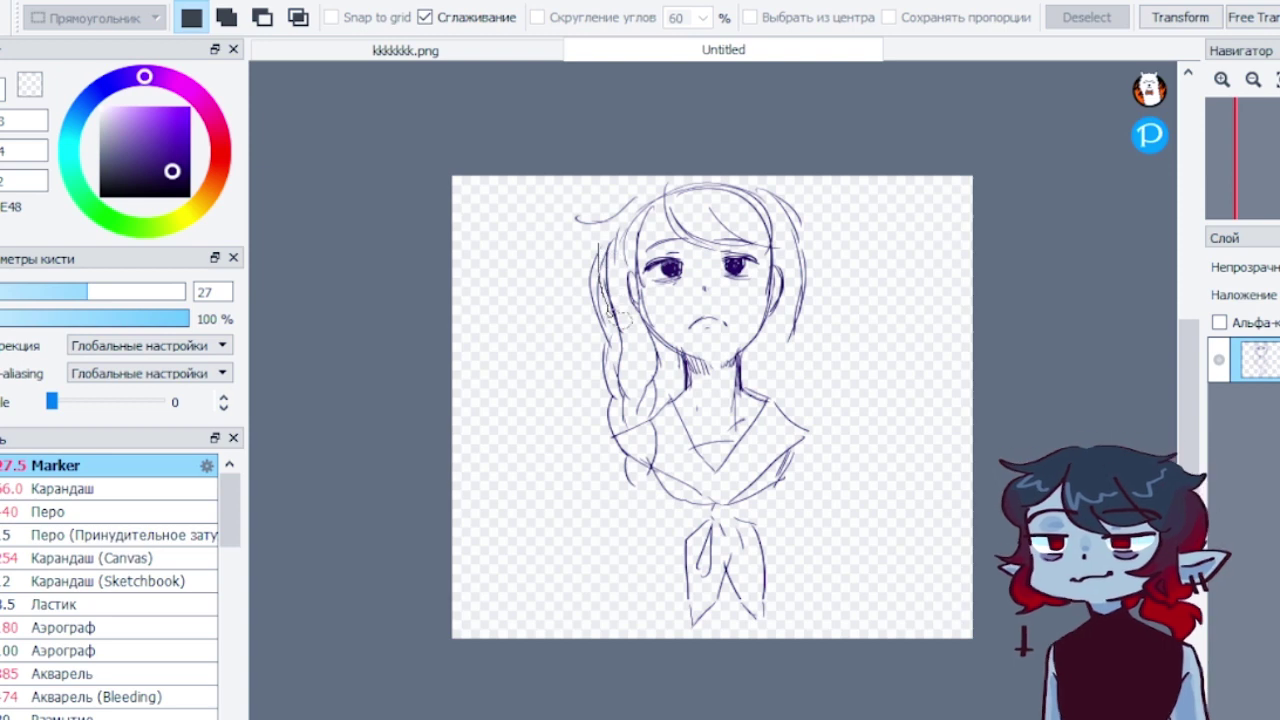
mouse_move(609, 314)
left_mouse_down()
mouse_move(623, 460)
mouse_move(573, 402)
mouse_move(597, 238)
left_mouse_up()
key("v")
left_click_drag(602, 366, 251, 421)
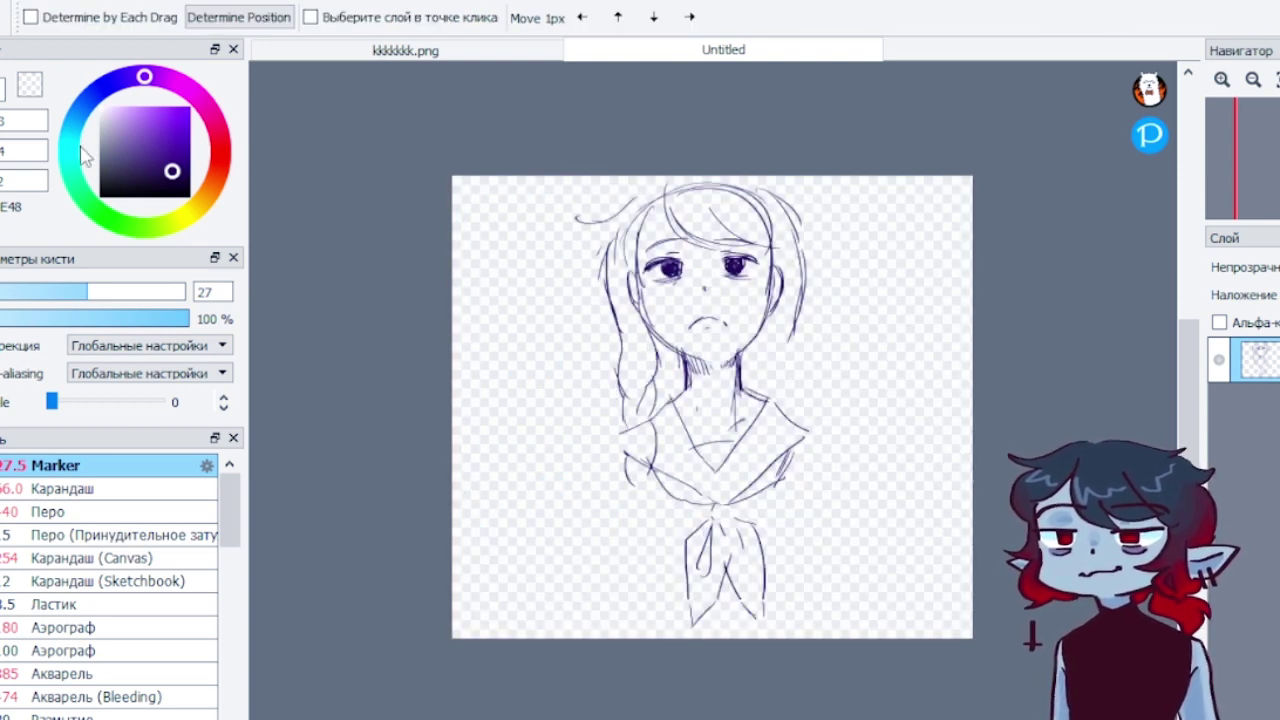
Sketch the wavy outline of a matching braid hanging over the collar on the right side of the figure
key("b")
left_click_drag(801, 285, 790, 384)
mouse_move(759, 338)
left_mouse_down()
mouse_move(775, 403)
mouse_move(791, 373)
mouse_move(772, 472)
left_mouse_up()
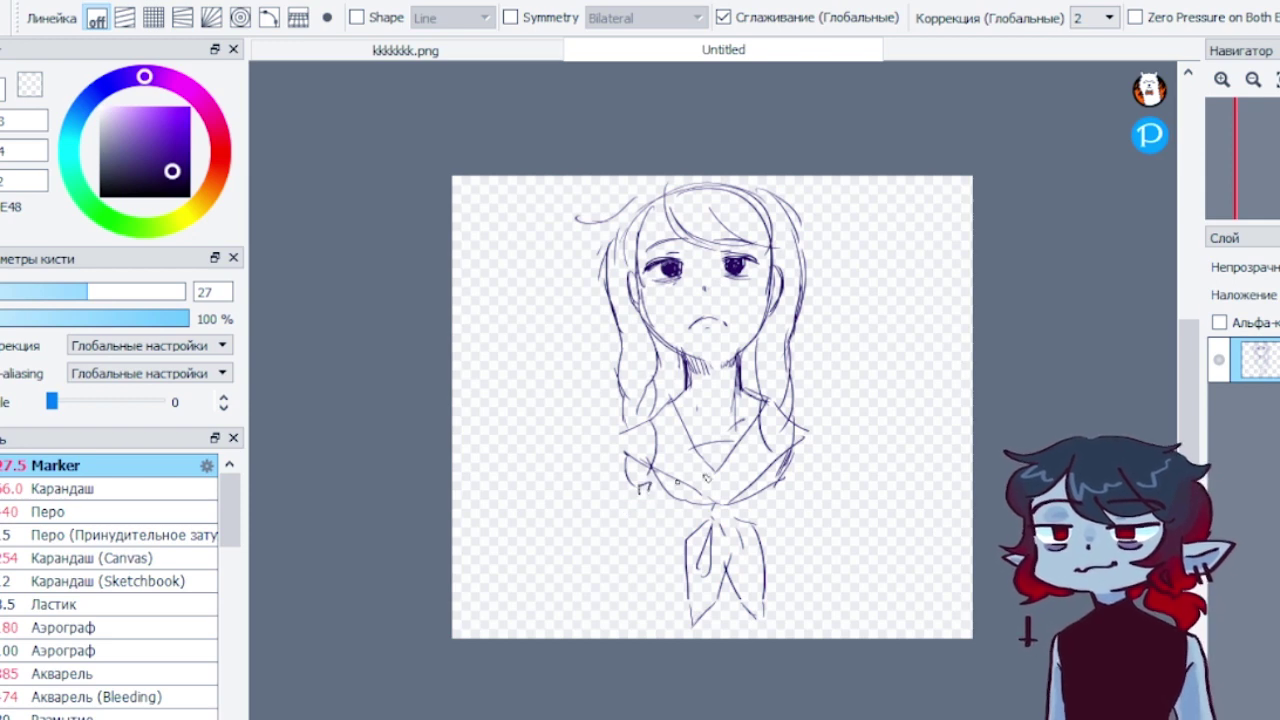
Draw a small ribbon bow and a pointed hair tuft at the end of each braid
left_click_drag(784, 477, 777, 489)
left_click_drag(640, 488, 602, 494)
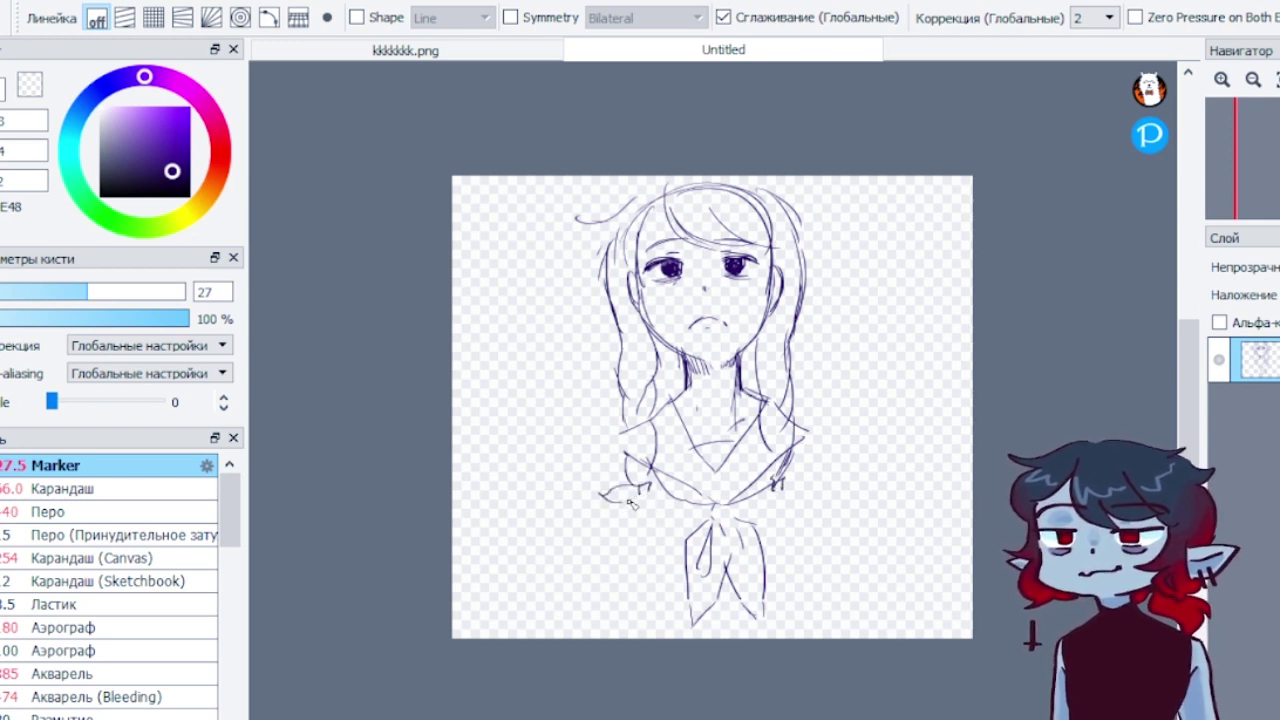
left_click_drag(785, 482, 787, 487)
left_click_drag(640, 490, 660, 556)
mouse_move(790, 490)
left_mouse_down()
mouse_move(772, 544)
mouse_move(790, 550)
left_mouse_up()
Add hair strands between the neck and the braid on both sides
left_click_drag(658, 352, 683, 383)
left_click_drag(758, 345, 743, 371)
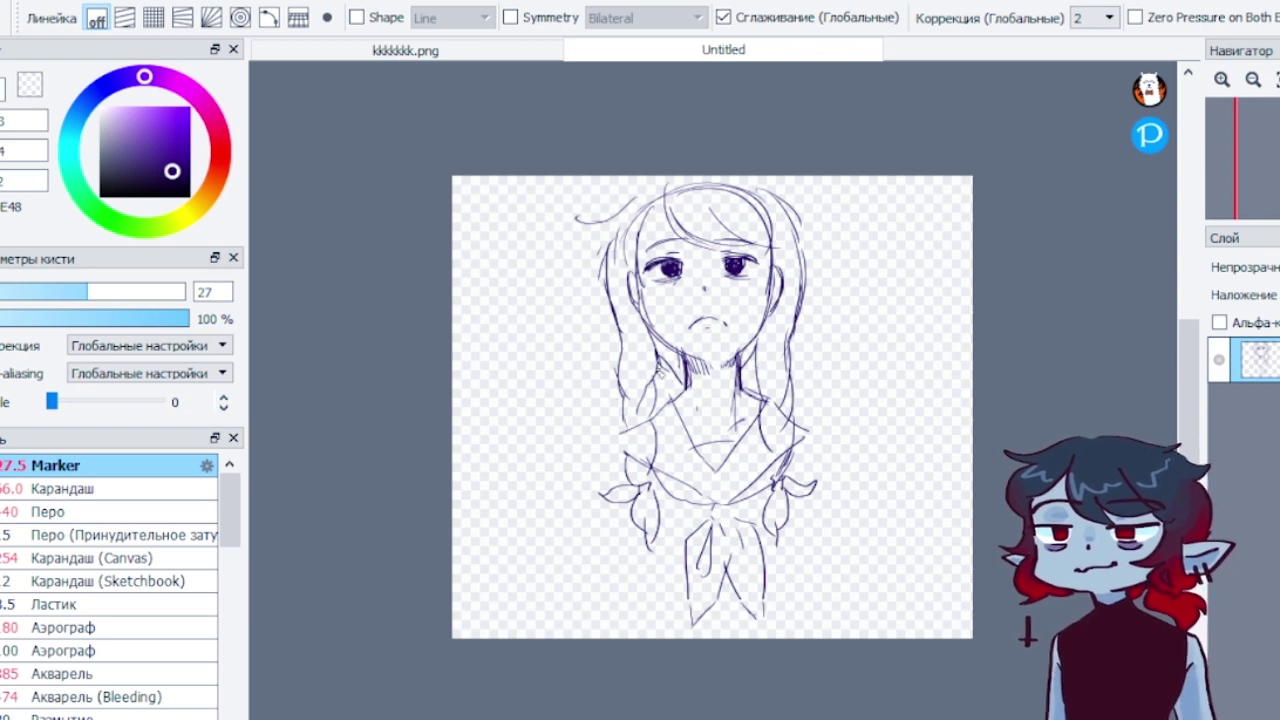
left_click_drag(667, 358, 643, 402)
mouse_move(756, 342)
left_mouse_down()
mouse_move(771, 382)
mouse_move(753, 385)
left_mouse_up()
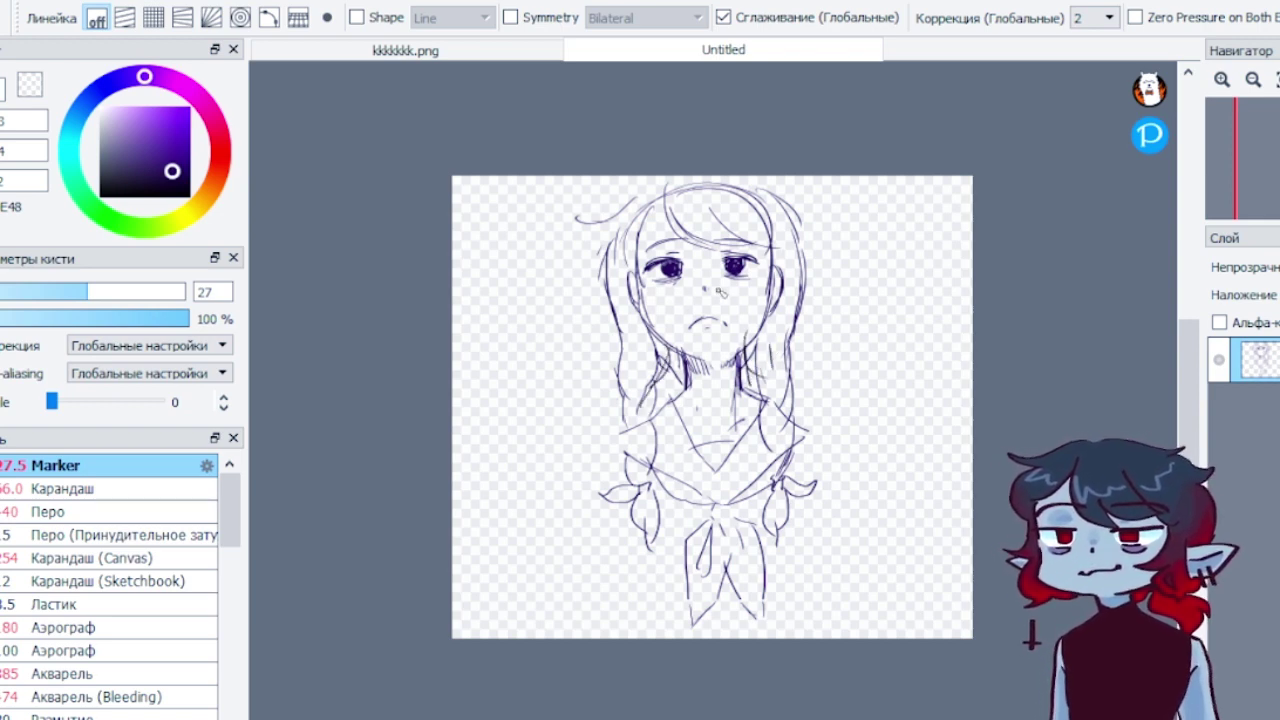
Draw glasses with rounded lower rims, straight upper frames, a nose bridge and temples reaching the ears
mouse_move(632, 278)
left_mouse_down()
mouse_move(694, 300)
mouse_move(717, 278)
mouse_move(764, 288)
left_mouse_up()
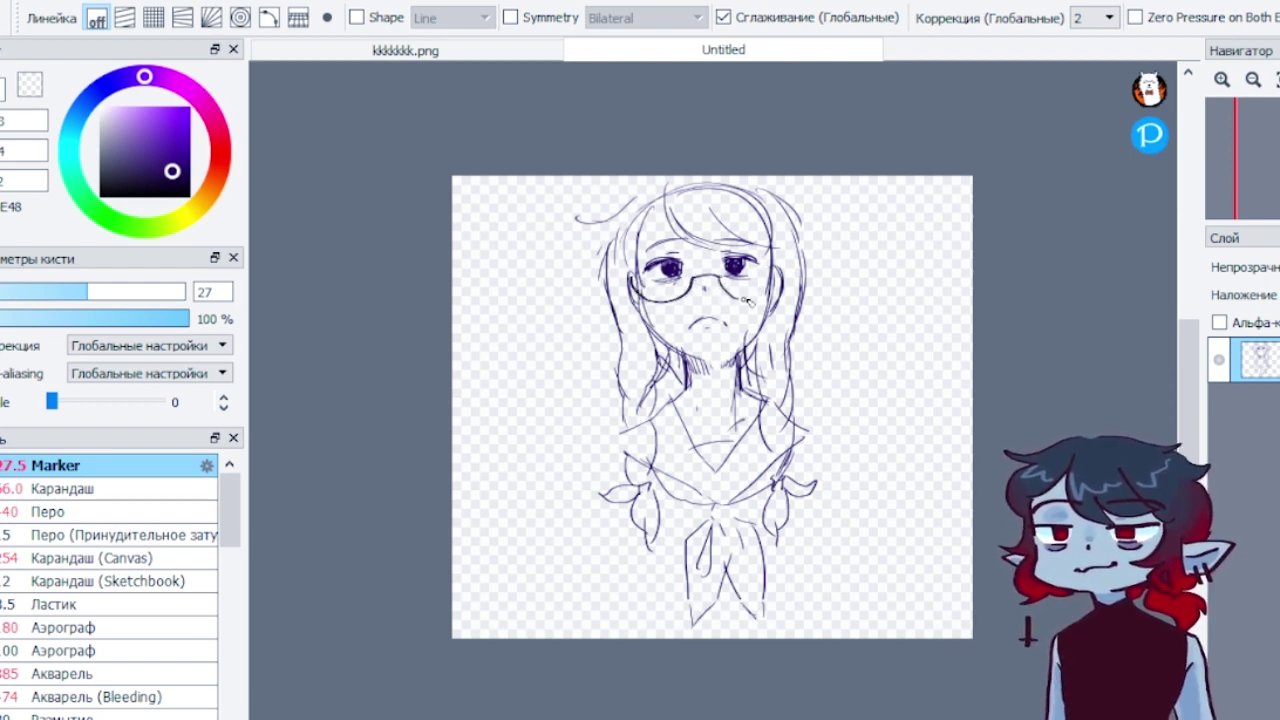
key("ctrl+z")
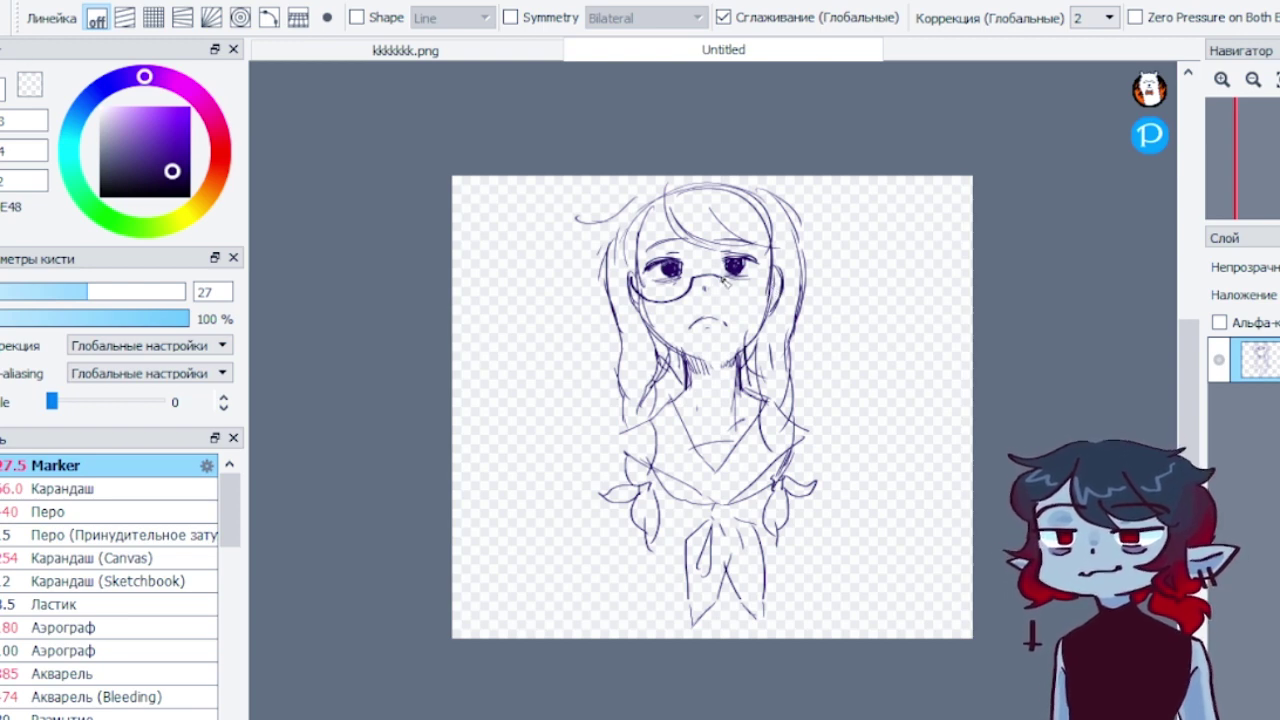
left_click_drag(725, 282, 765, 298)
mouse_move(628, 276)
left_mouse_down()
mouse_move(695, 243)
mouse_move(690, 256)
mouse_move(722, 268)
mouse_move(773, 266)
left_mouse_up()
key("ctrl+z")
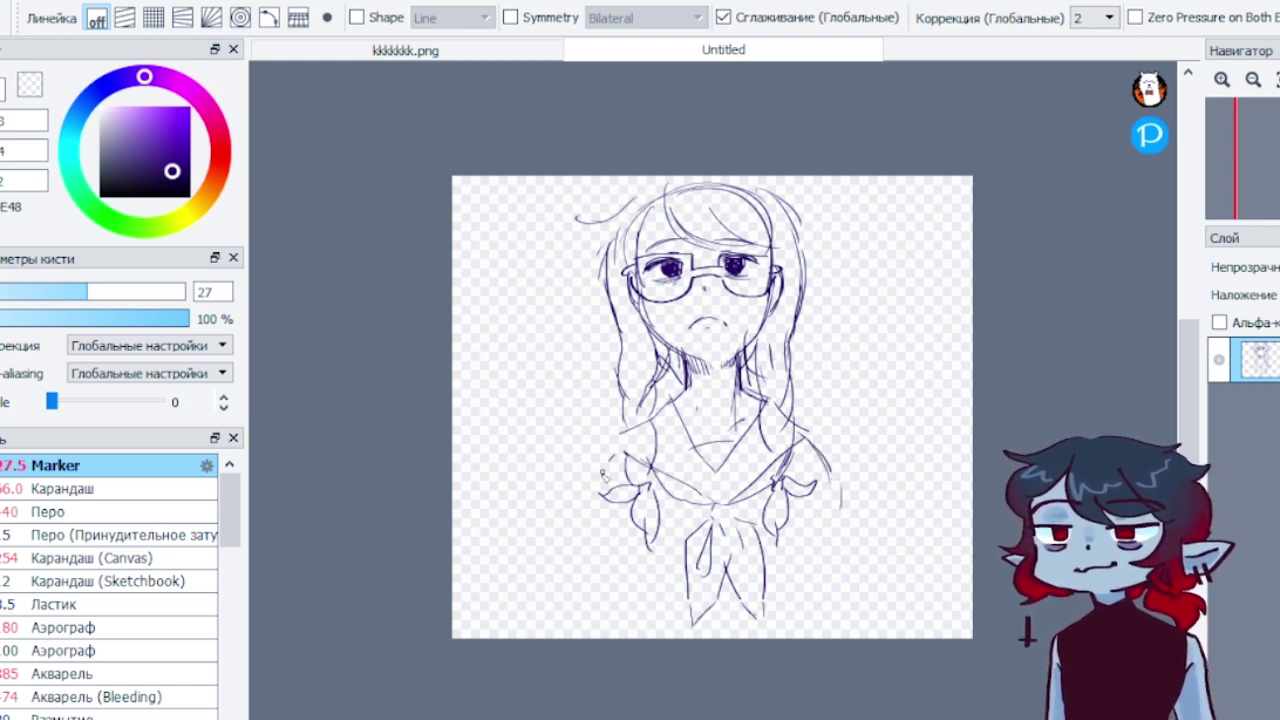
Outline the shoulders and upper arms on both sides down to the canvas's lower edge
left_click_drag(600, 490, 636, 634)
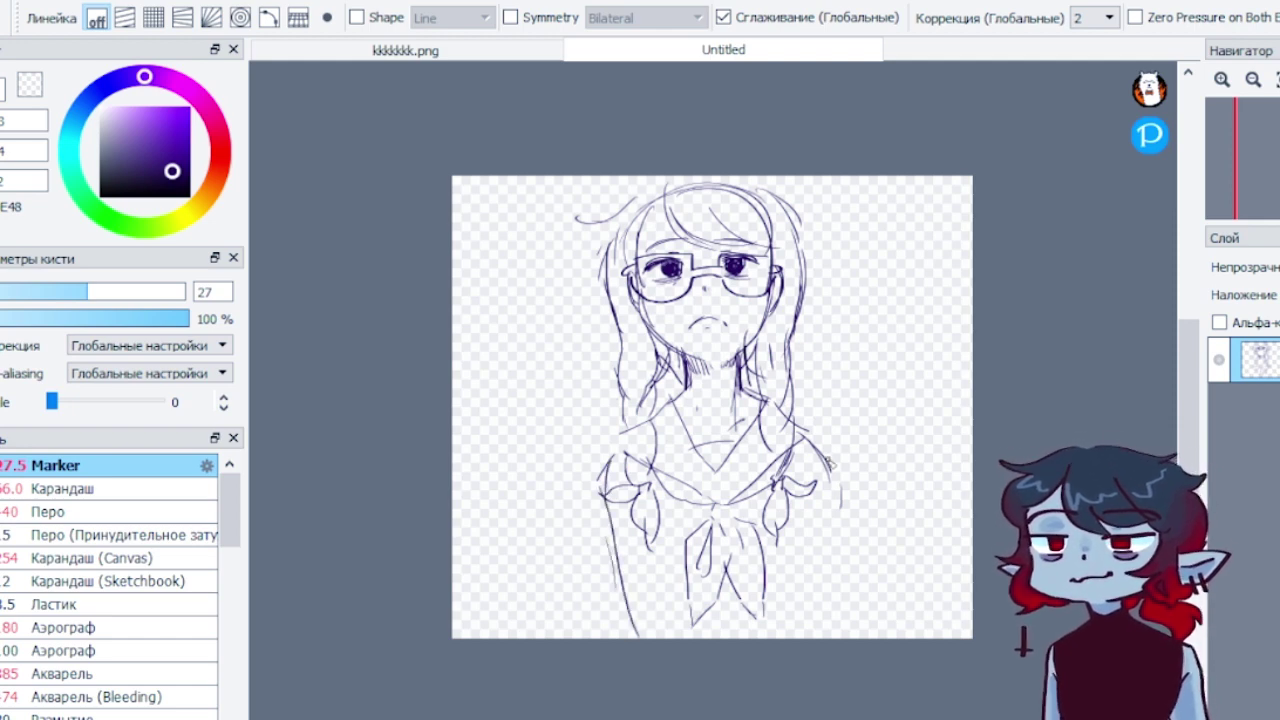
left_click_drag(829, 462, 818, 632)
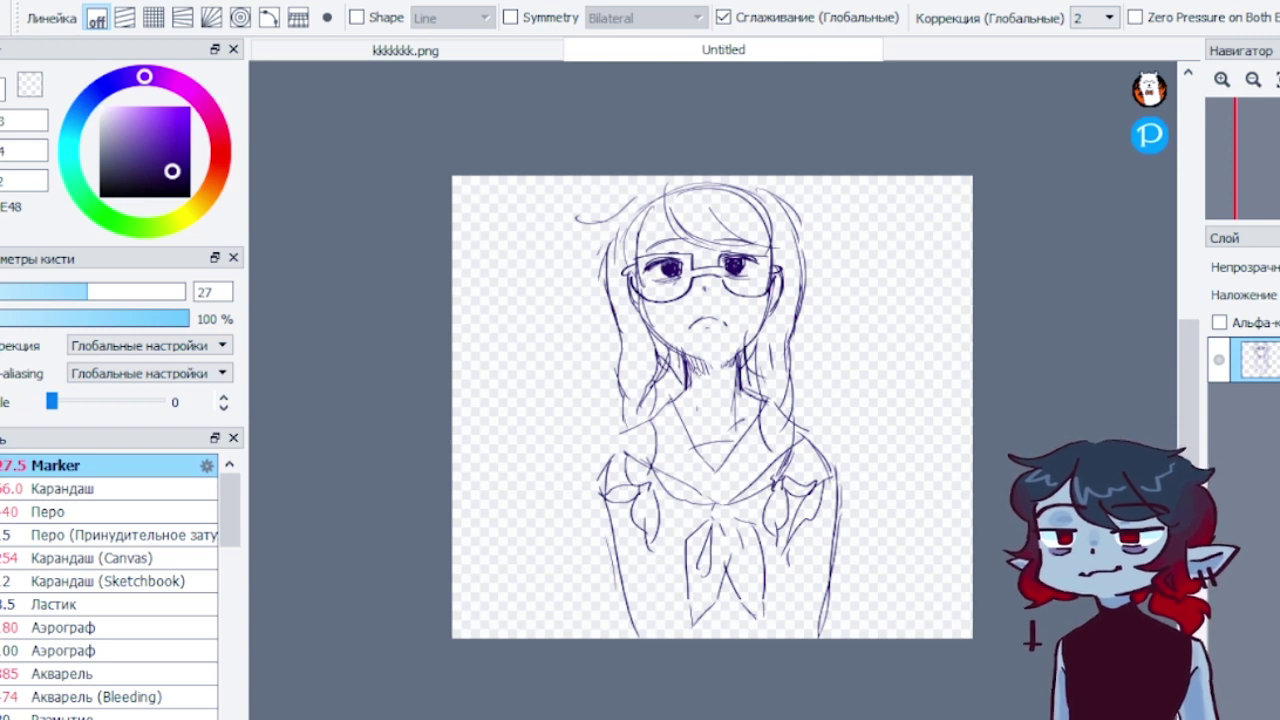
left_click_drag(620, 572, 627, 636)
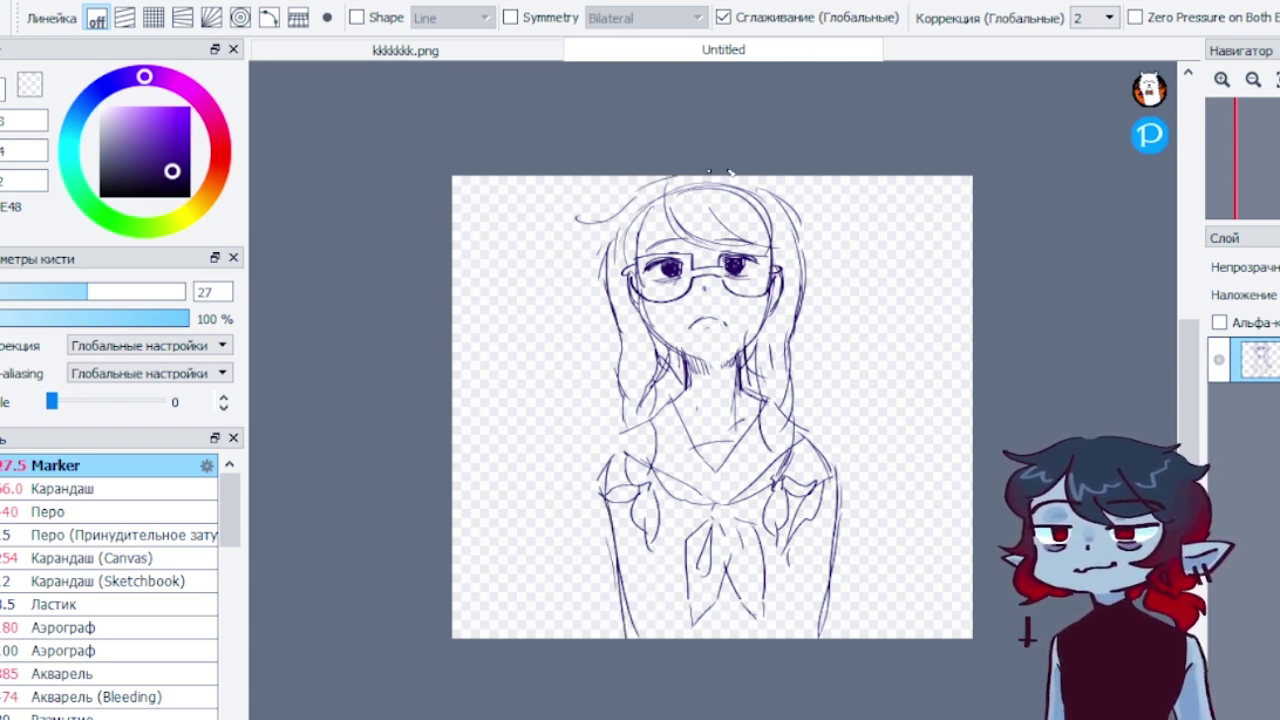
Select the inner skull line beneath the hair outline at the crown and move it off the canvas
key("m")
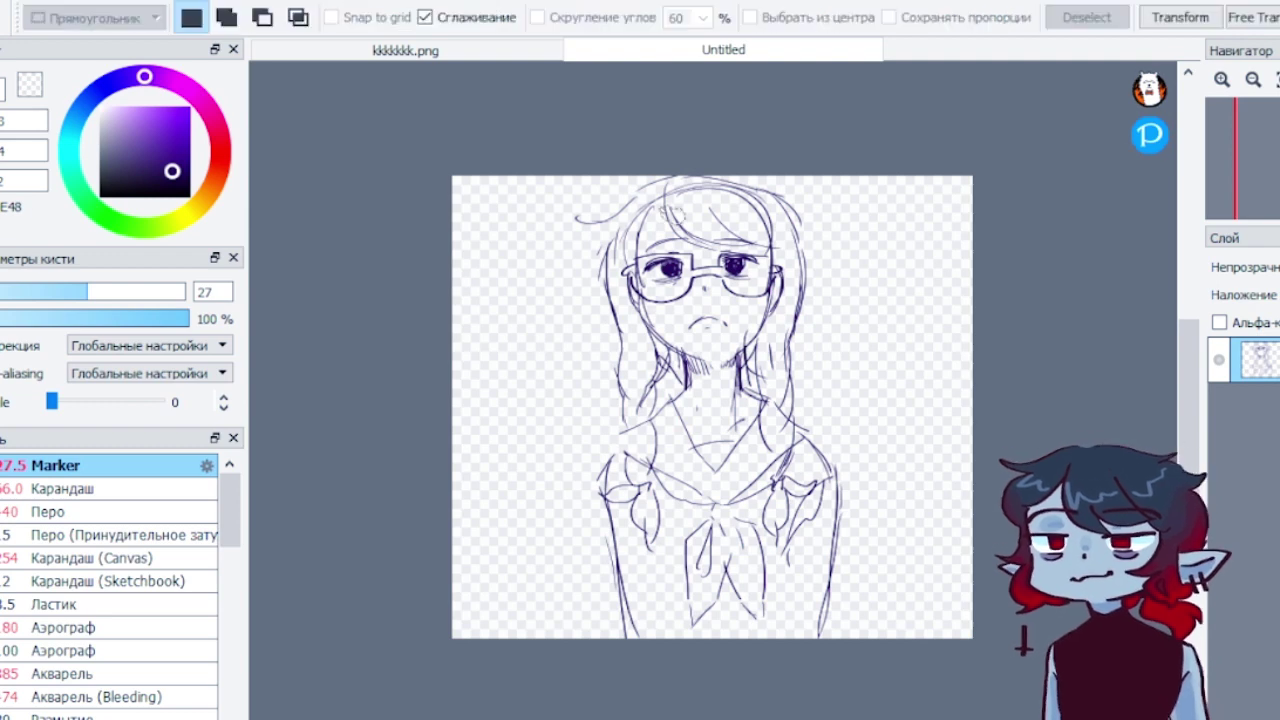
mouse_move(768, 194)
left_mouse_down()
mouse_move(785, 244)
mouse_move(769, 237)
mouse_move(837, 31)
left_mouse_up()
key("v")
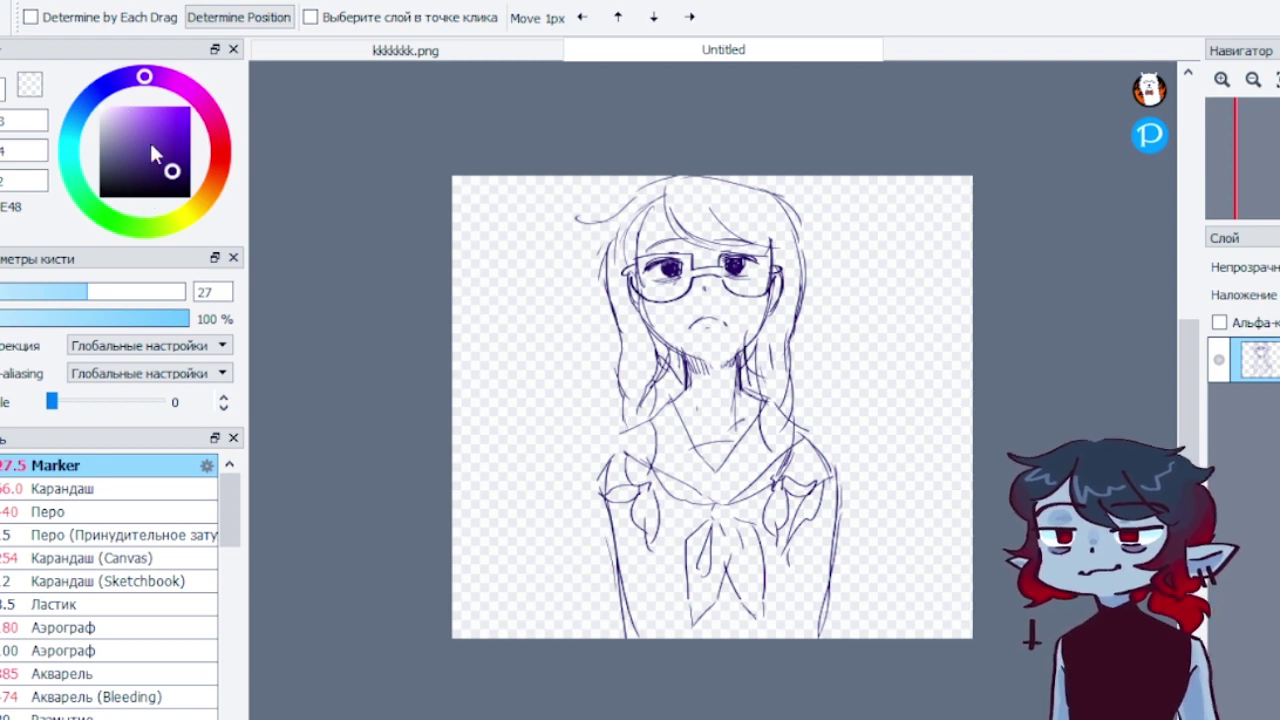
Erase the collar lines that cross both braids, using the transparent colour with the marker at size 66
left_click(108, 132)
key("b")
left_click_drag(99, 294, 143, 316)
left_click(31, 86)
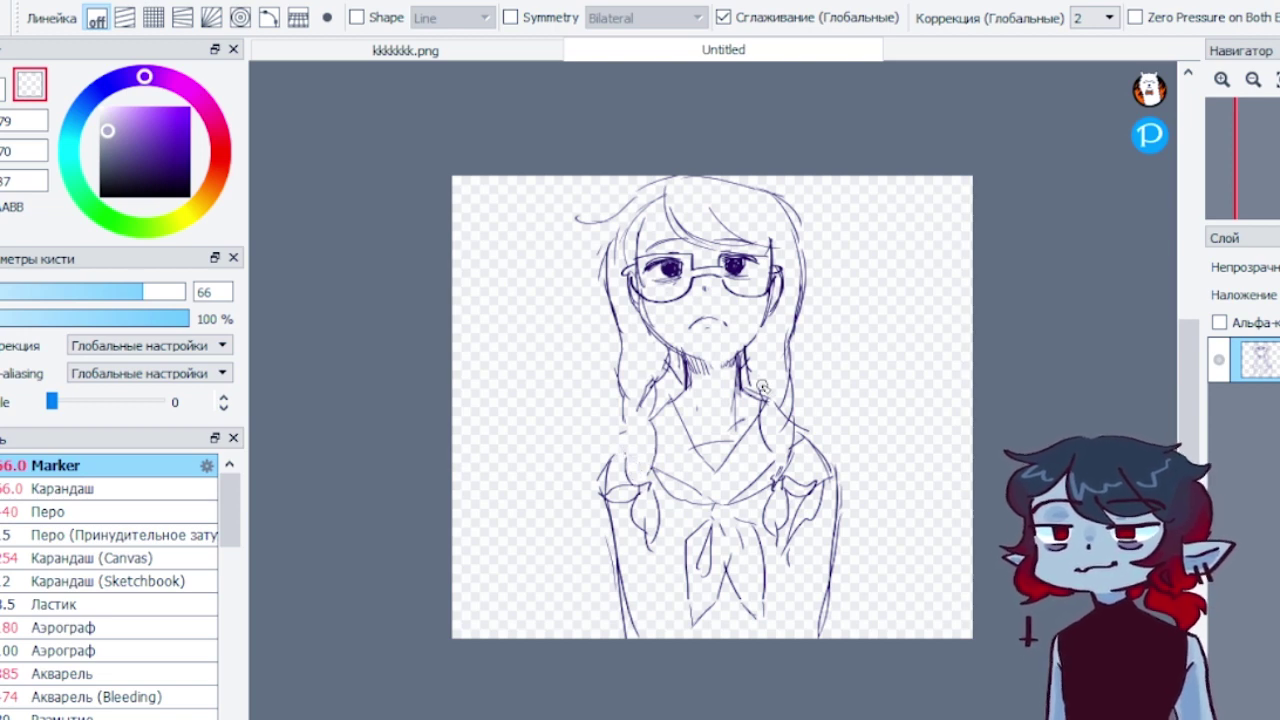
left_click(3, 90)
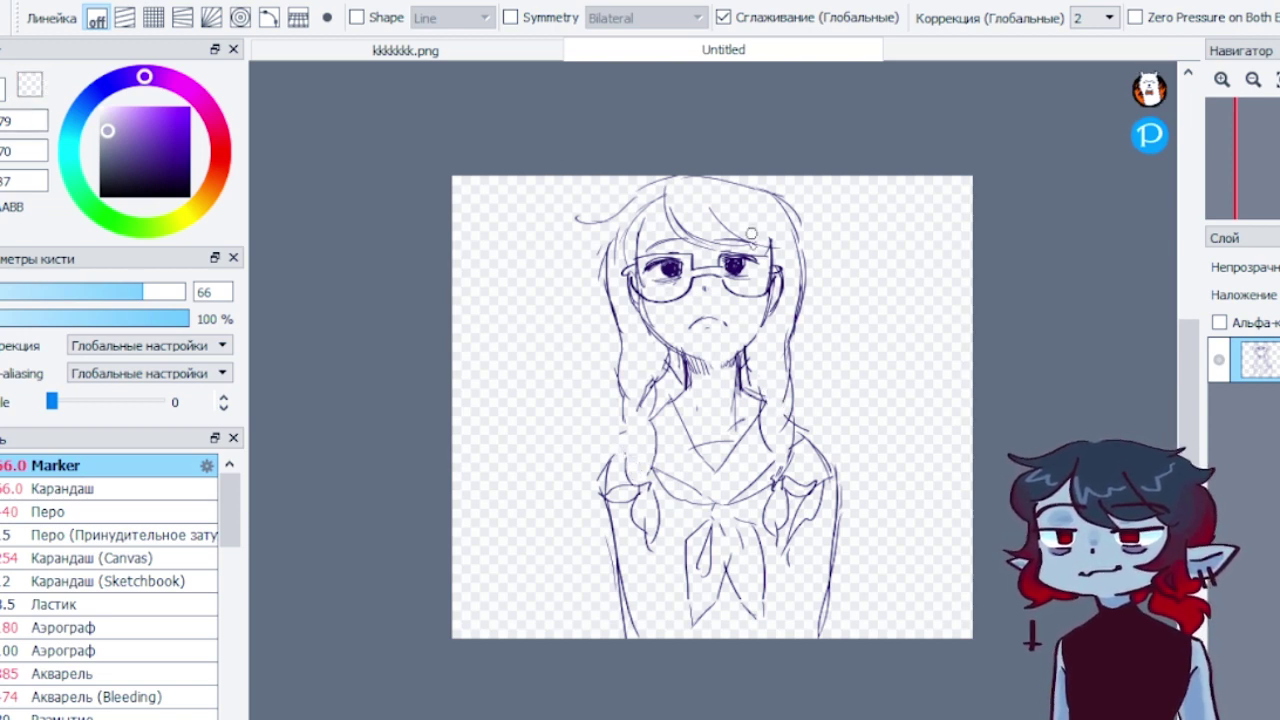
Set the dark violet marker to size 36, redraw the braid edges, and erase stray lines on the neck and collar
left_click(678, 269, "alt")
left_click_drag(120, 300, 104, 300)
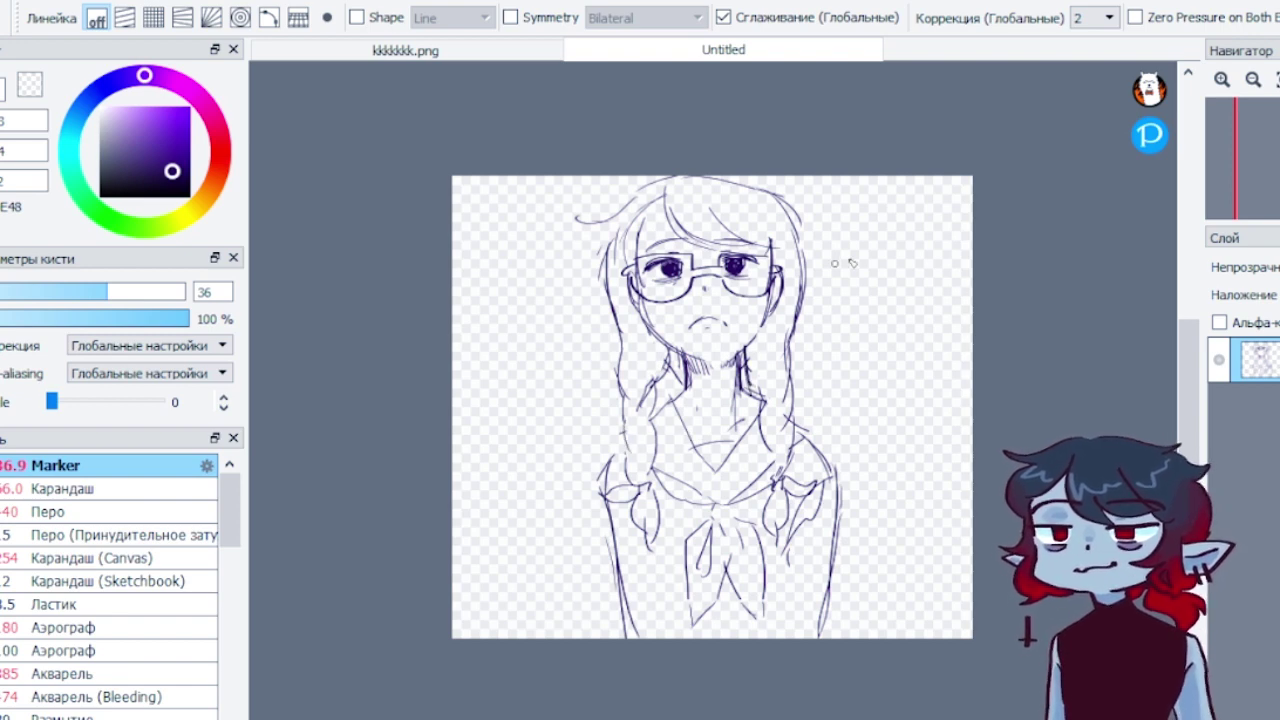
left_click(1223, 82)
left_click(40, 94)
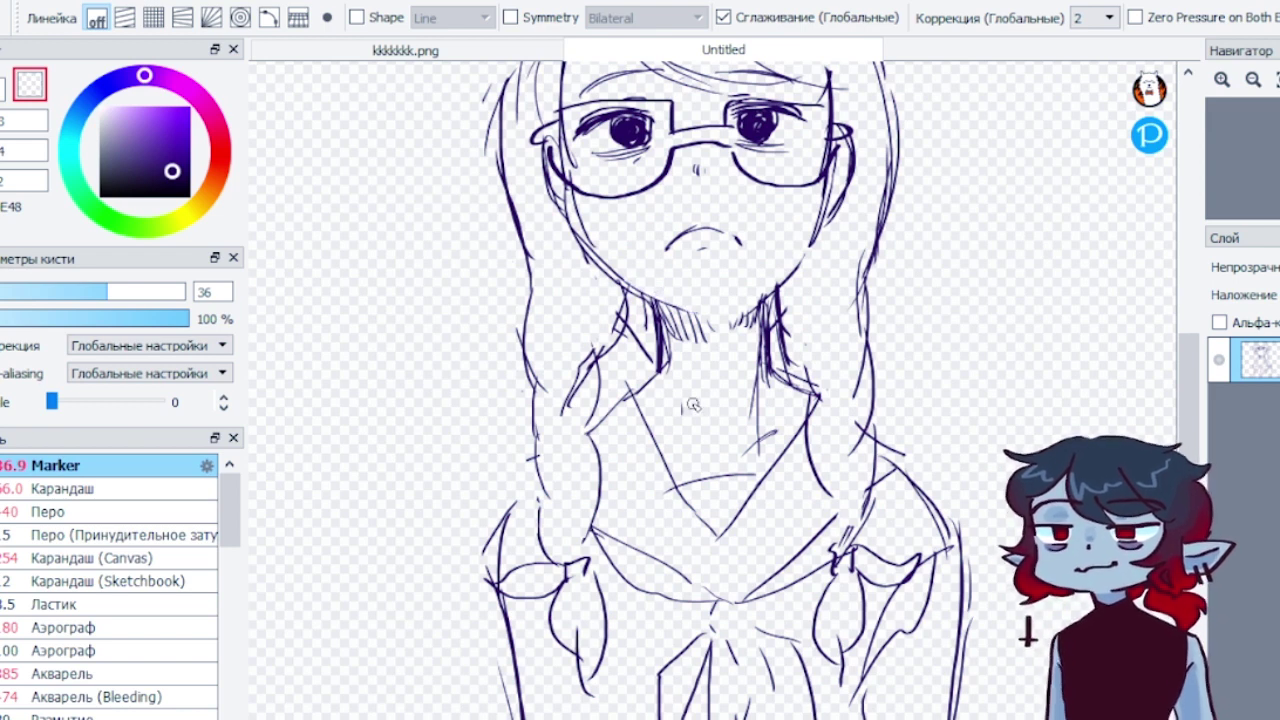
left_click_drag(768, 434, 760, 461)
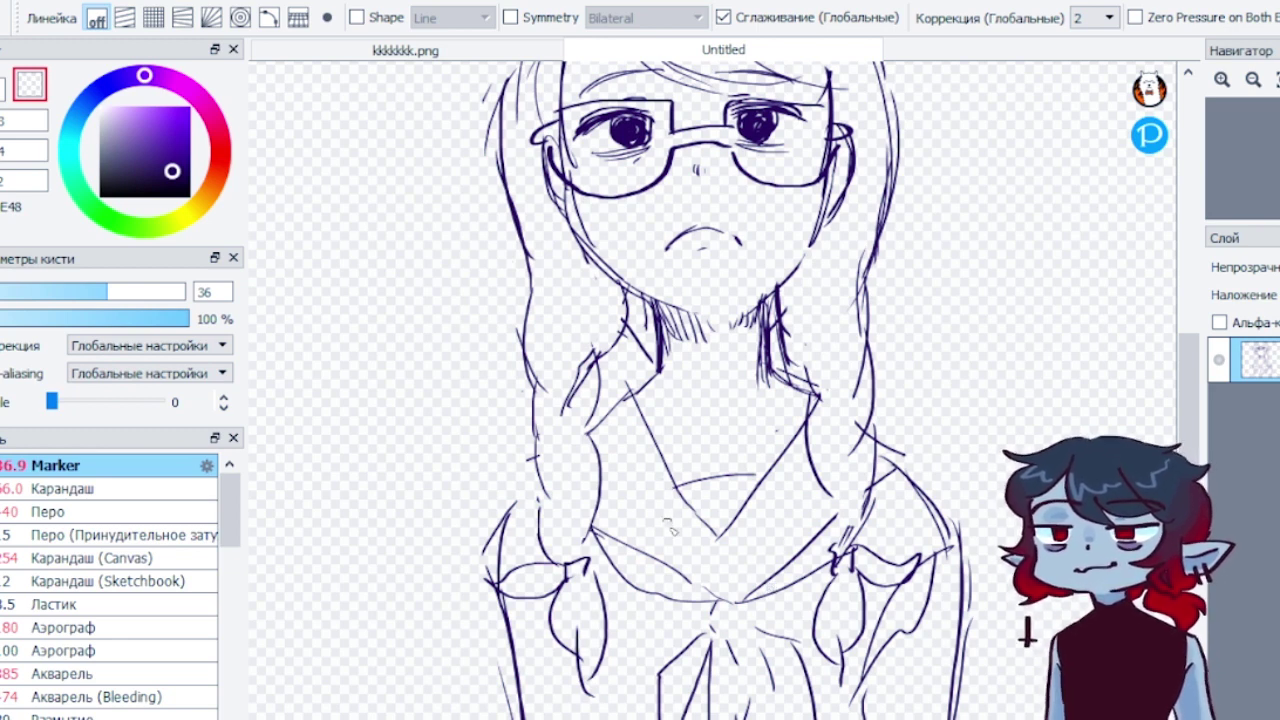
left_click_drag(834, 399, 823, 397)
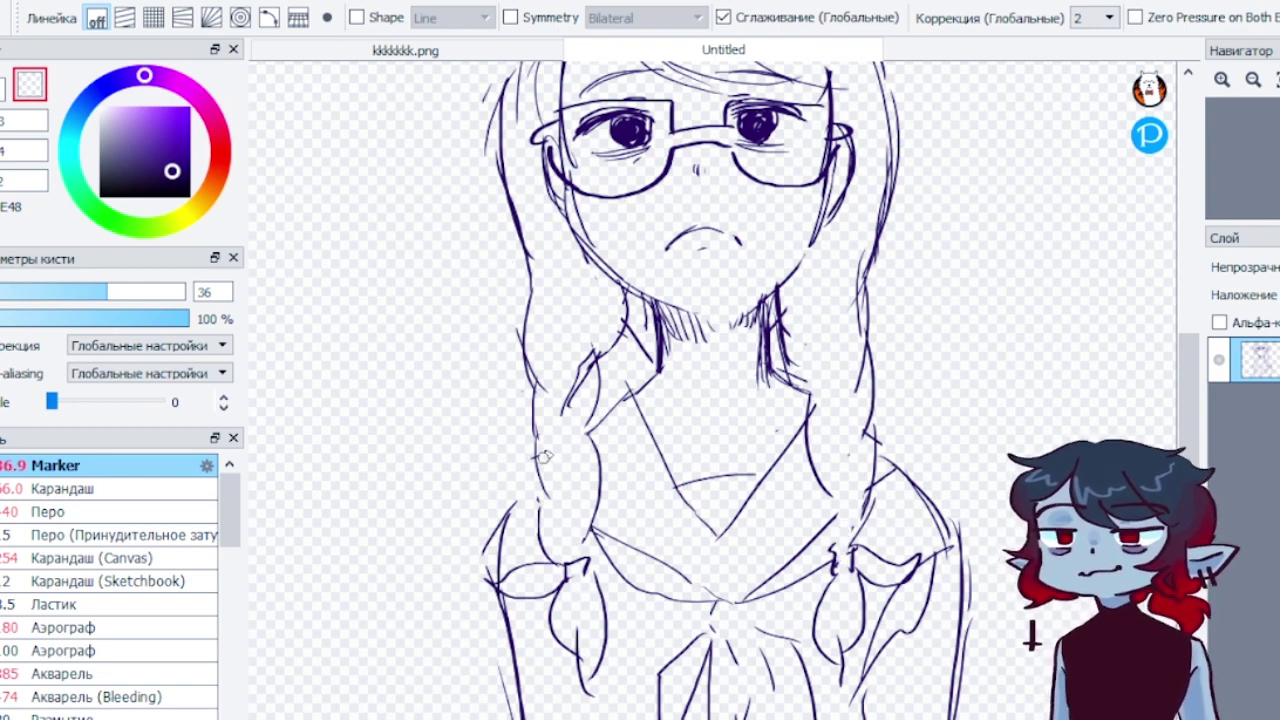
Erase the lower rim of the lens on the right side of the face and try to redraw its curve
scroll(918, 282, "up", 3)
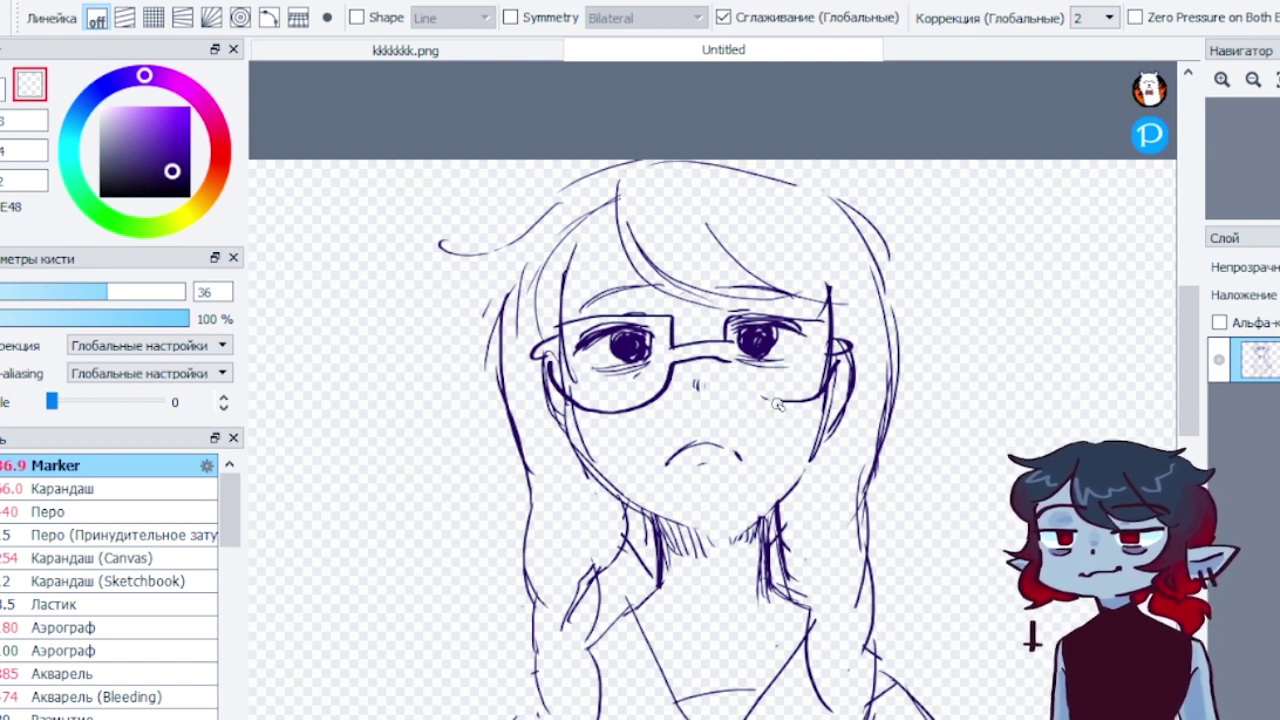
left_click(4, 91)
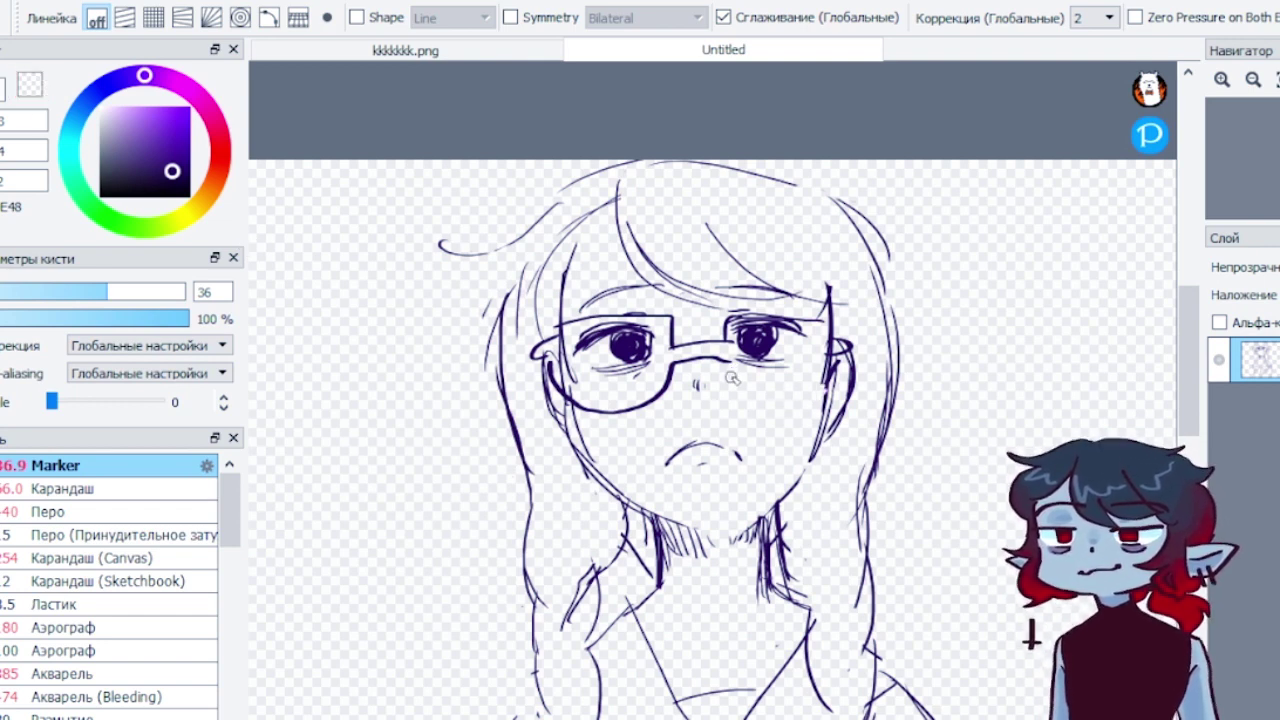
left_click_drag(732, 378, 785, 400)
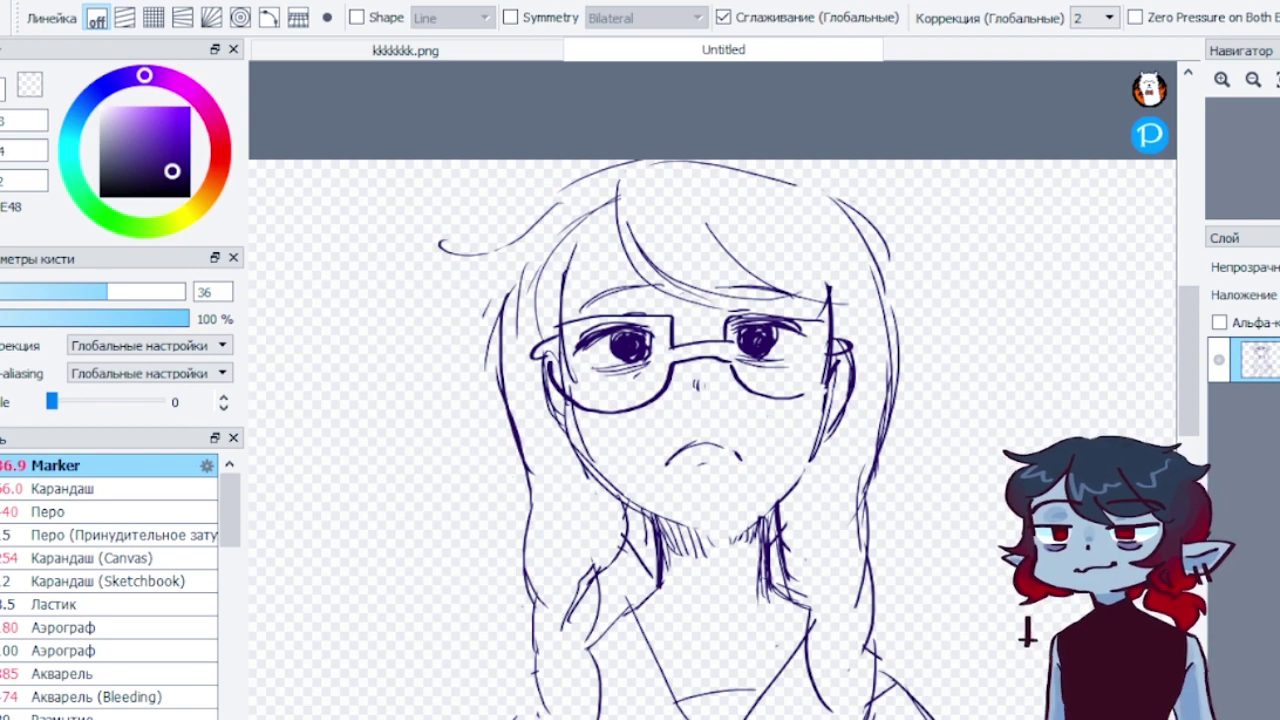
mouse_move(724, 367)
left_mouse_down()
mouse_move(745, 392)
mouse_move(798, 401)
left_mouse_up()
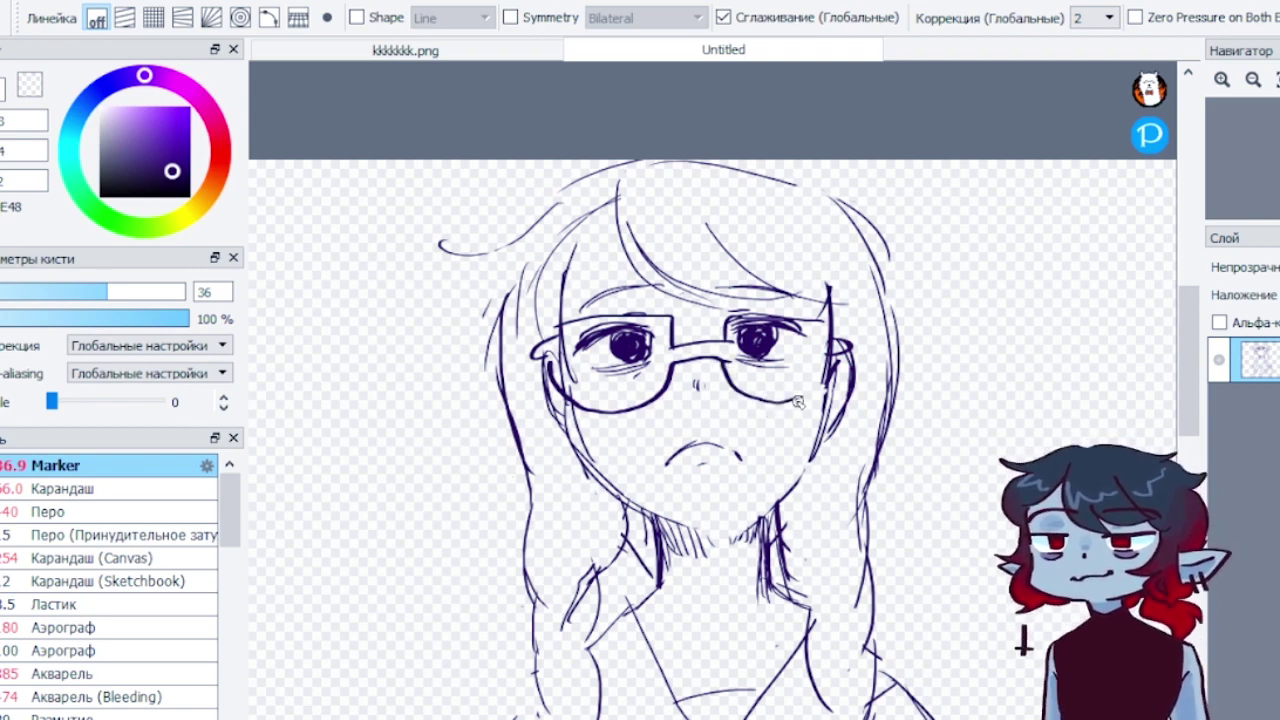
key("ctrl+z")
Redraw the lower rim of the lens on the right side of the face as one smooth curve from bridge to temple
key("Left")
key("Left")
key("Left")
key("Left")
key("Left")
key("Left")
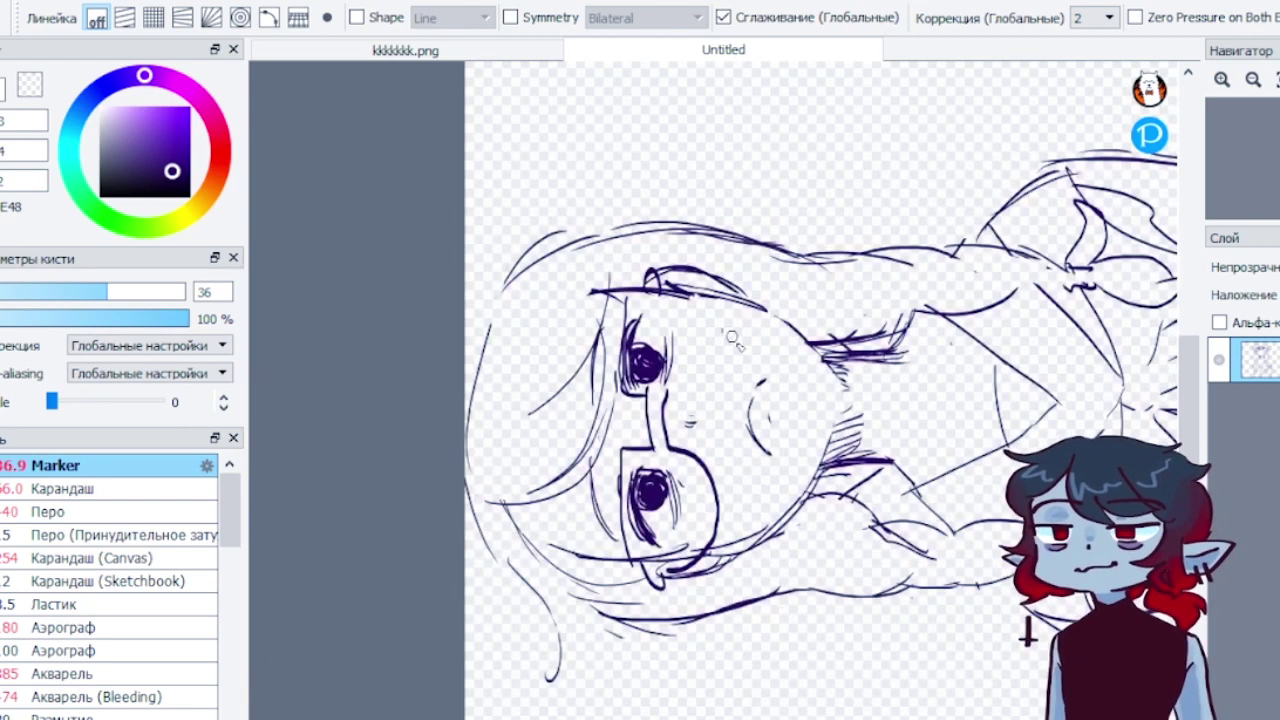
mouse_move(668, 396)
left_mouse_down()
mouse_move(709, 330)
mouse_move(688, 305)
left_mouse_up()
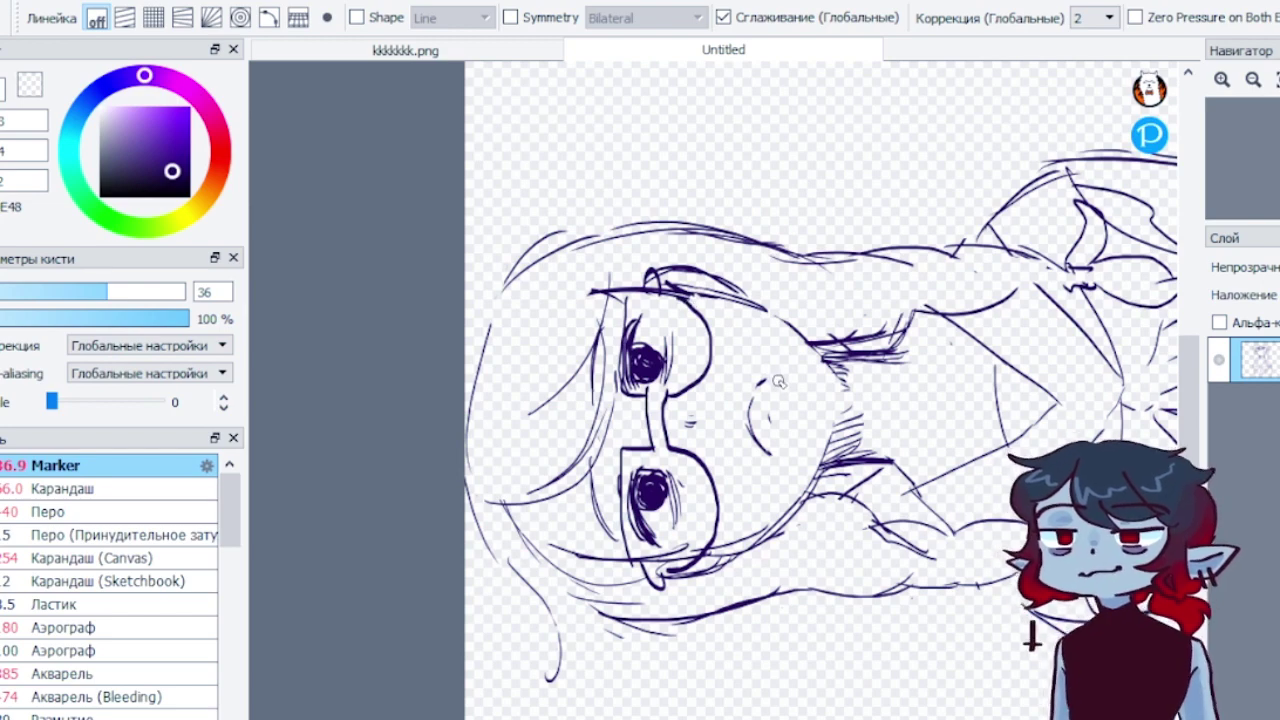
key("End")
key("End")
key("End")
key("End")
key("End")
key("End")
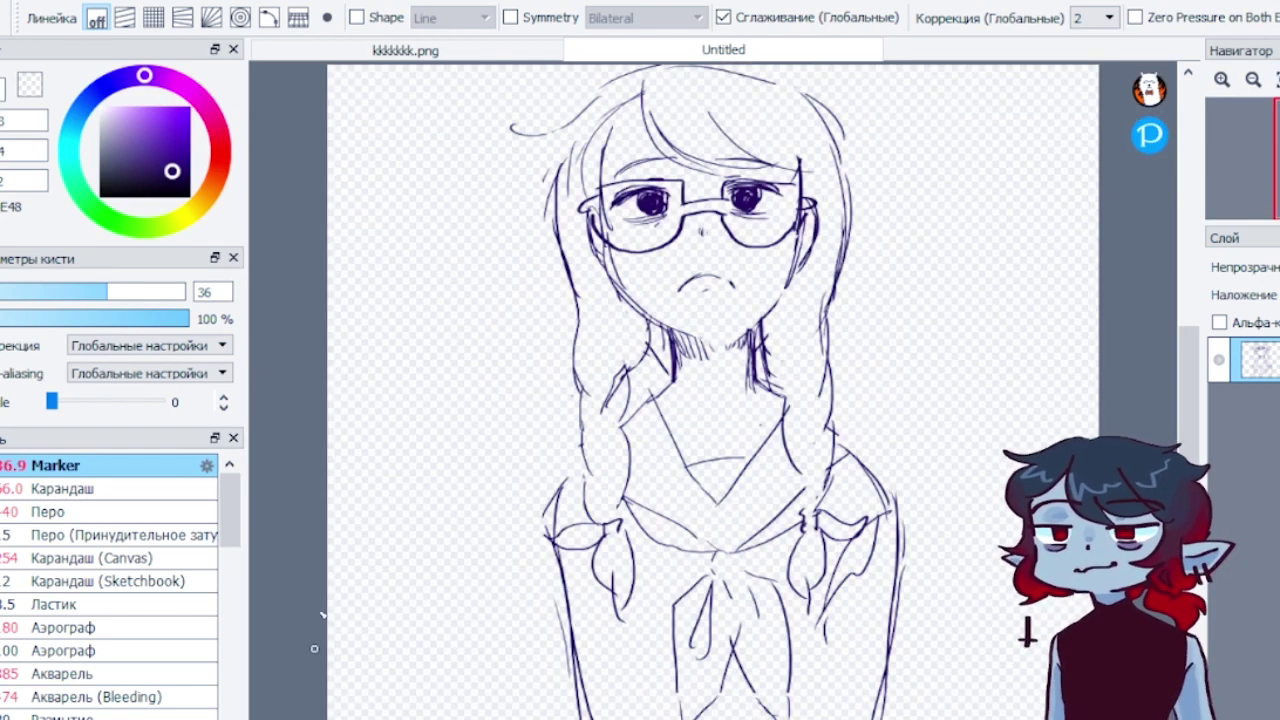
left_click(31, 88)
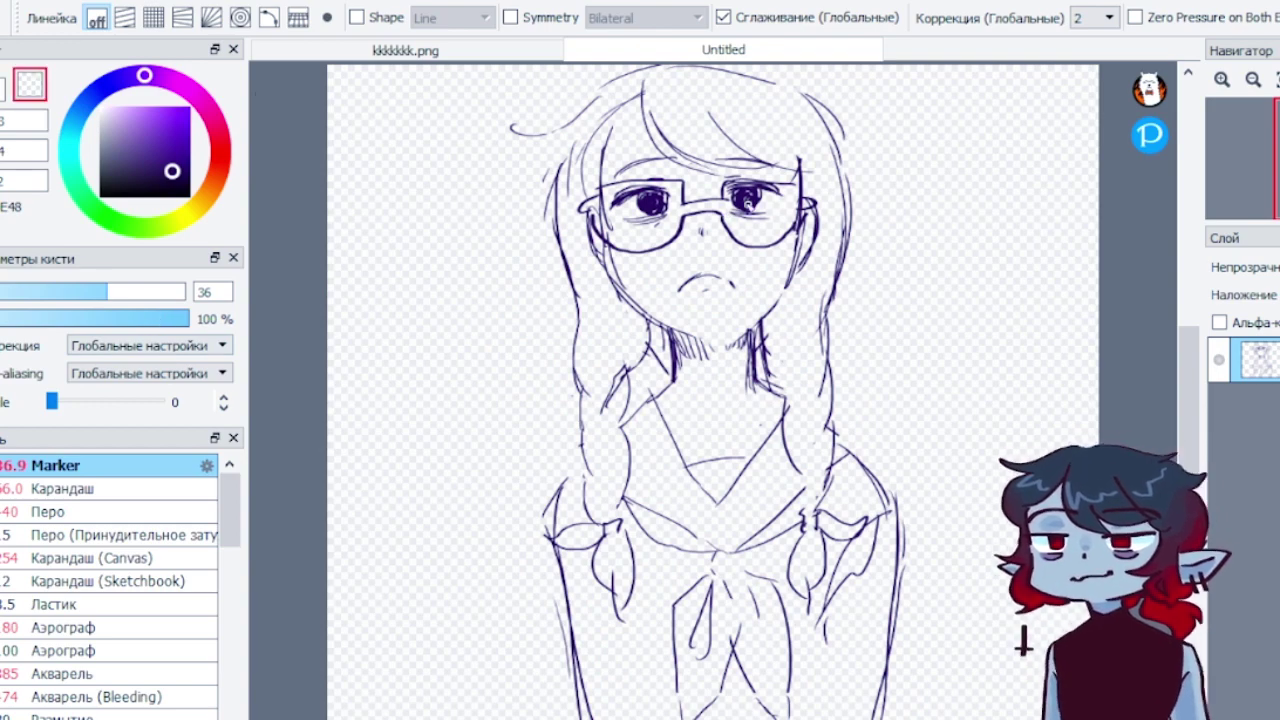
left_click(13, 88)
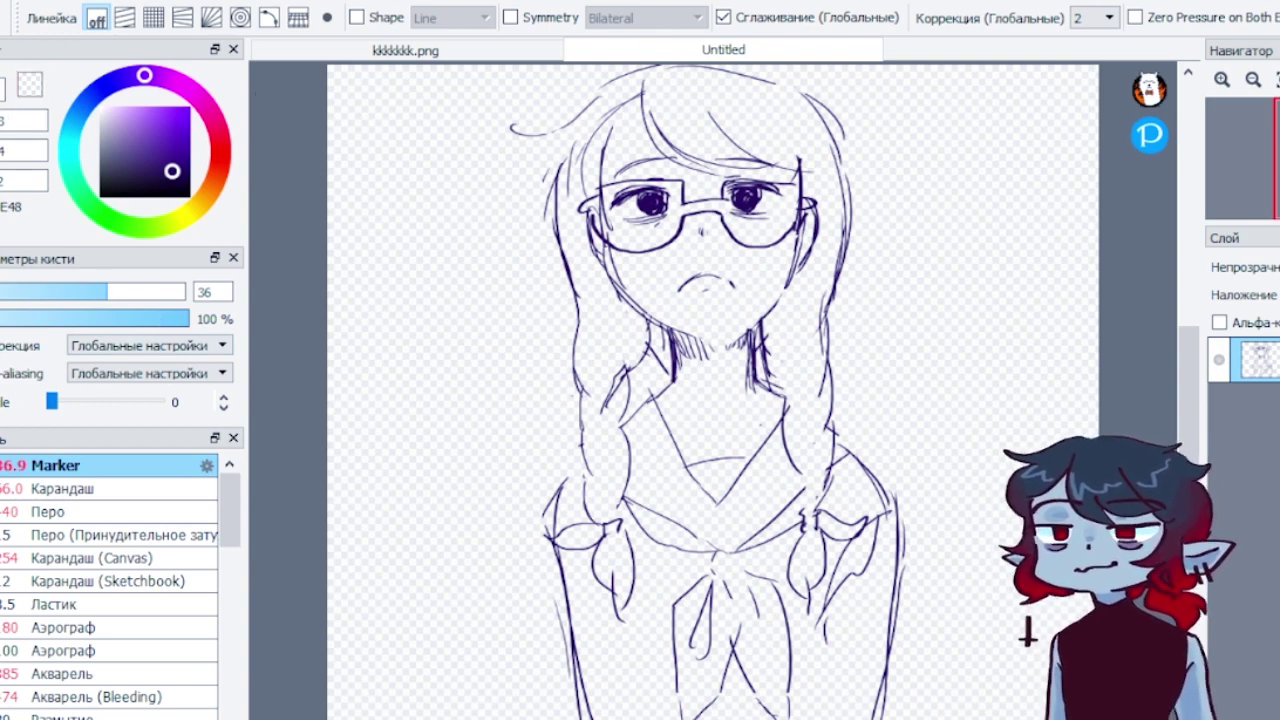
left_click(345, 718)
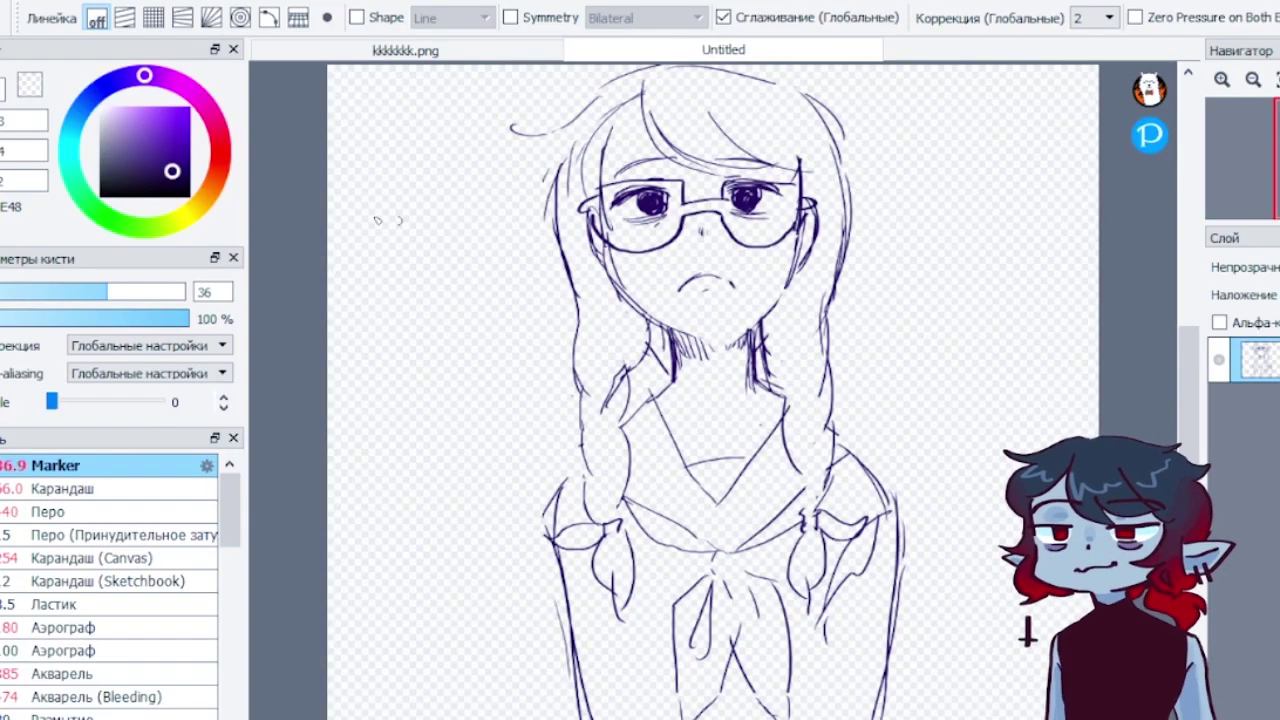
Set the marker to a pale pinkish skin tone at size 250 and add a new layer beneath the sketch layer
left_click_drag(99, 133, 110, 118)
left_click(218, 169)
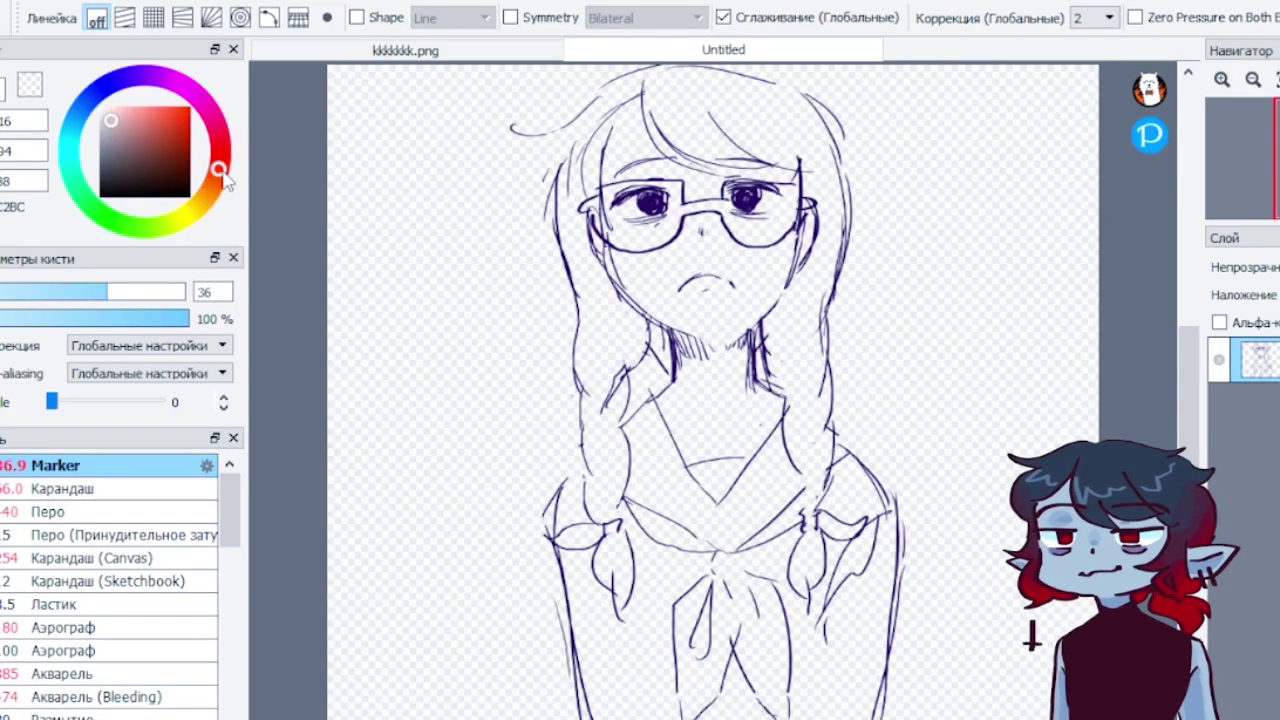
left_click_drag(125, 298, 224, 270)
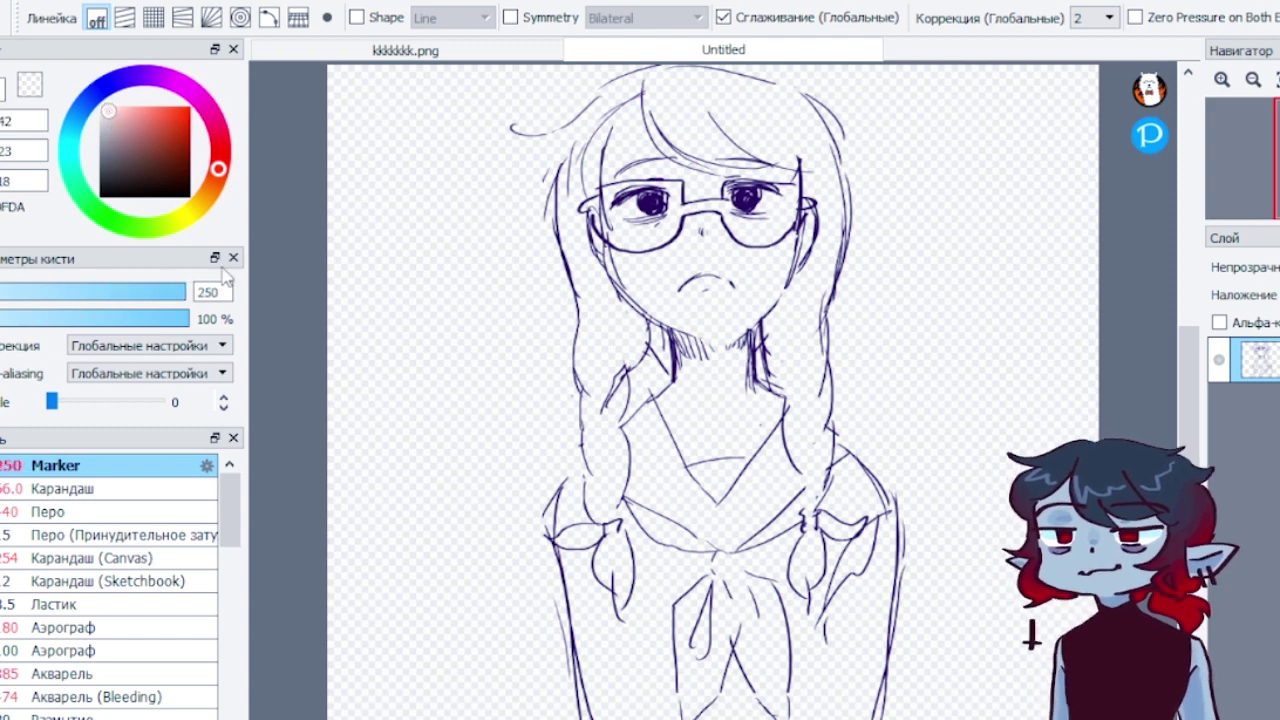
key("ctrl+shift+n")
left_click_drag(1262, 360, 1262, 408)
Paint the neck and the area under the chin in the pale skin tone, with small touches at the neckline
scroll(1024, 264, "up", 2)
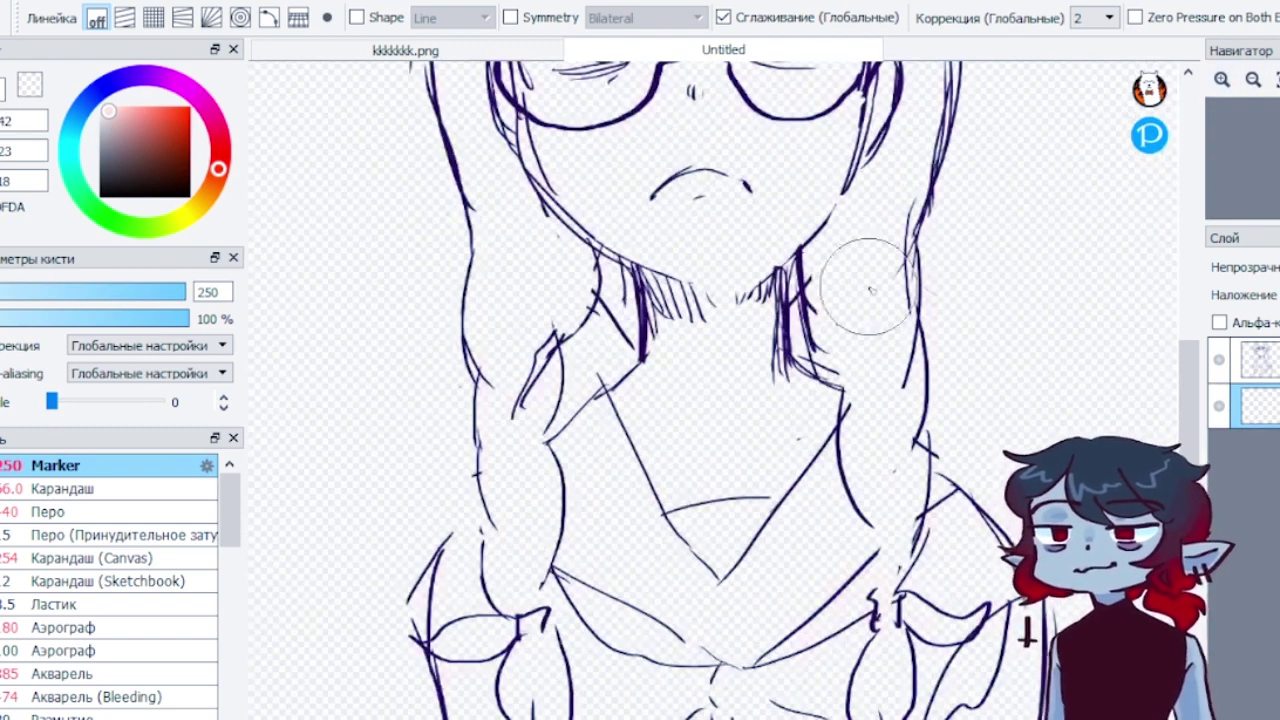
left_click_drag(636, 370, 614, 380)
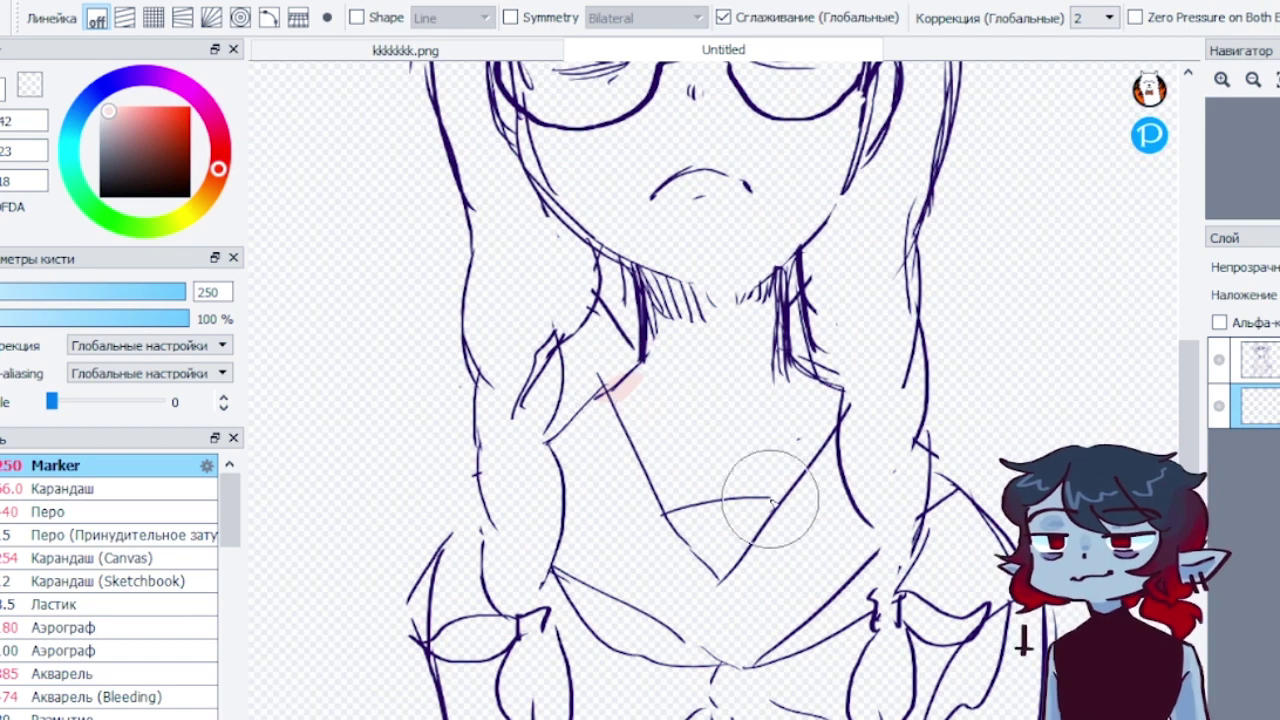
left_click_drag(758, 500, 790, 497)
left_click_drag(1188, 397, 1188, 351)
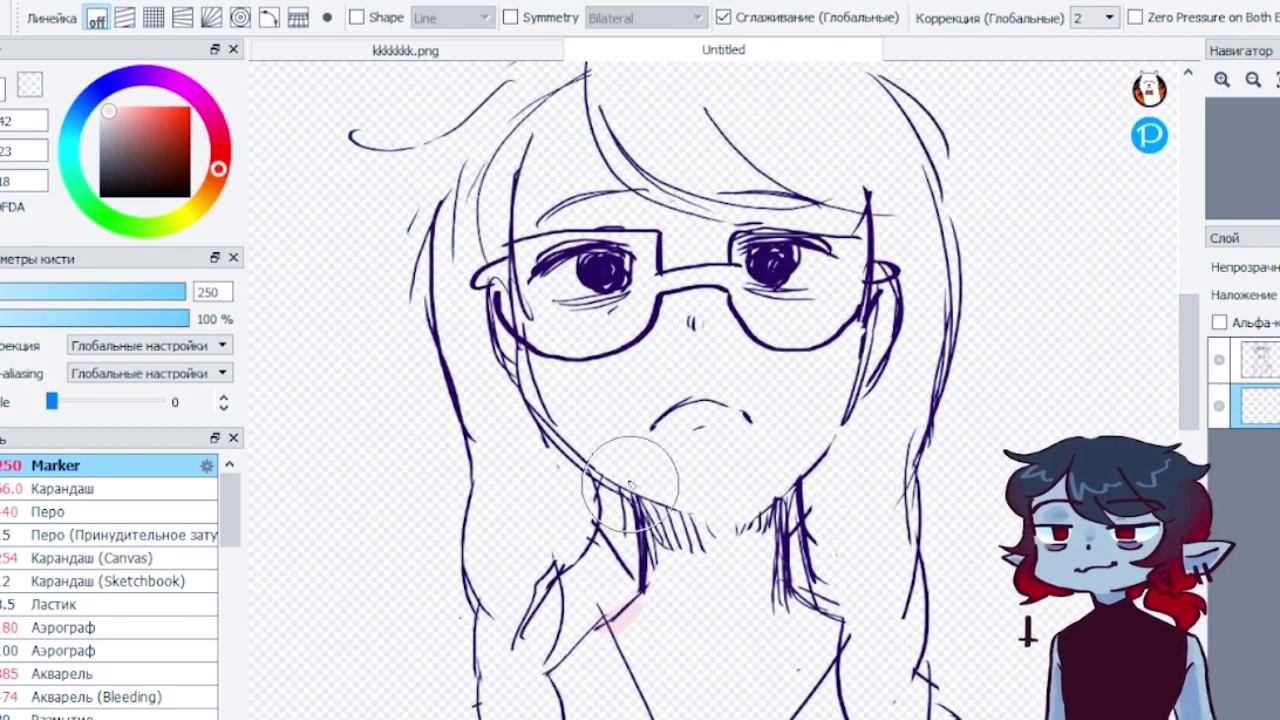
mouse_move(638, 482)
left_mouse_down()
mouse_move(684, 593)
mouse_move(654, 468)
mouse_move(674, 596)
mouse_move(703, 472)
mouse_move(746, 563)
mouse_move(760, 483)
mouse_move(741, 562)
mouse_move(683, 567)
mouse_move(665, 630)
left_mouse_up()
Paint the face in the pale skin tone, following the hairline, the edge of the fringe and the jaw
left_click_drag(690, 208, 722, 222)
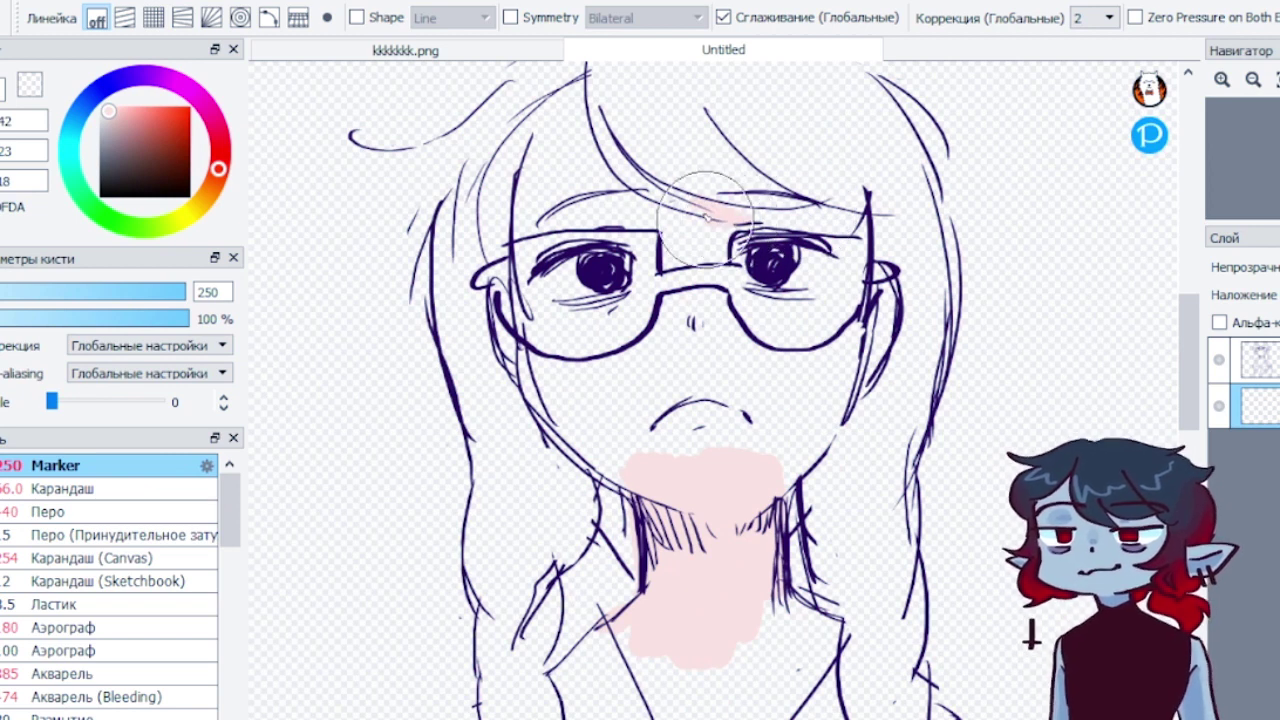
left_click_drag(555, 105, 540, 160)
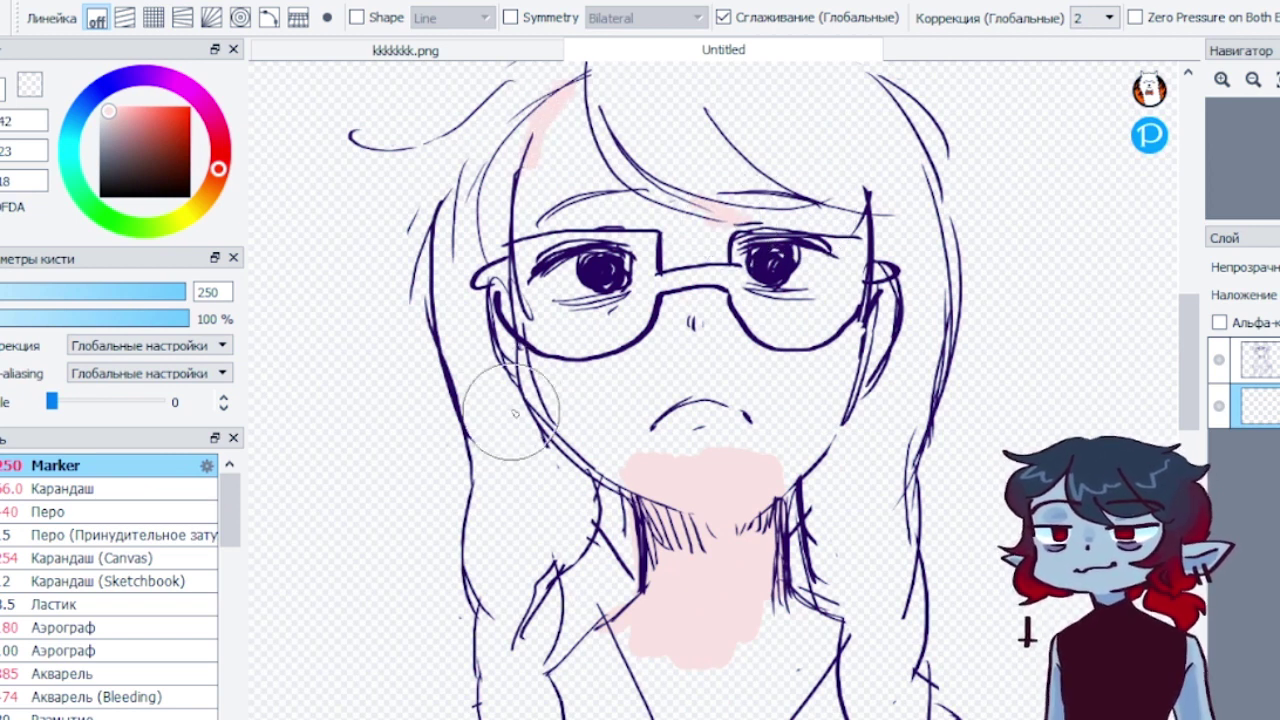
mouse_move(534, 278)
left_mouse_down()
mouse_move(545, 411)
mouse_move(616, 444)
mouse_move(622, 395)
mouse_move(581, 254)
mouse_move(636, 408)
mouse_move(682, 400)
mouse_move(656, 242)
mouse_move(743, 440)
mouse_move(762, 345)
mouse_move(786, 409)
mouse_move(777, 487)
mouse_move(825, 410)
mouse_move(840, 339)
mouse_move(830, 382)
mouse_move(799, 362)
mouse_move(717, 377)
mouse_move(688, 320)
left_mouse_up()
scroll(688, 320, "up", 2)
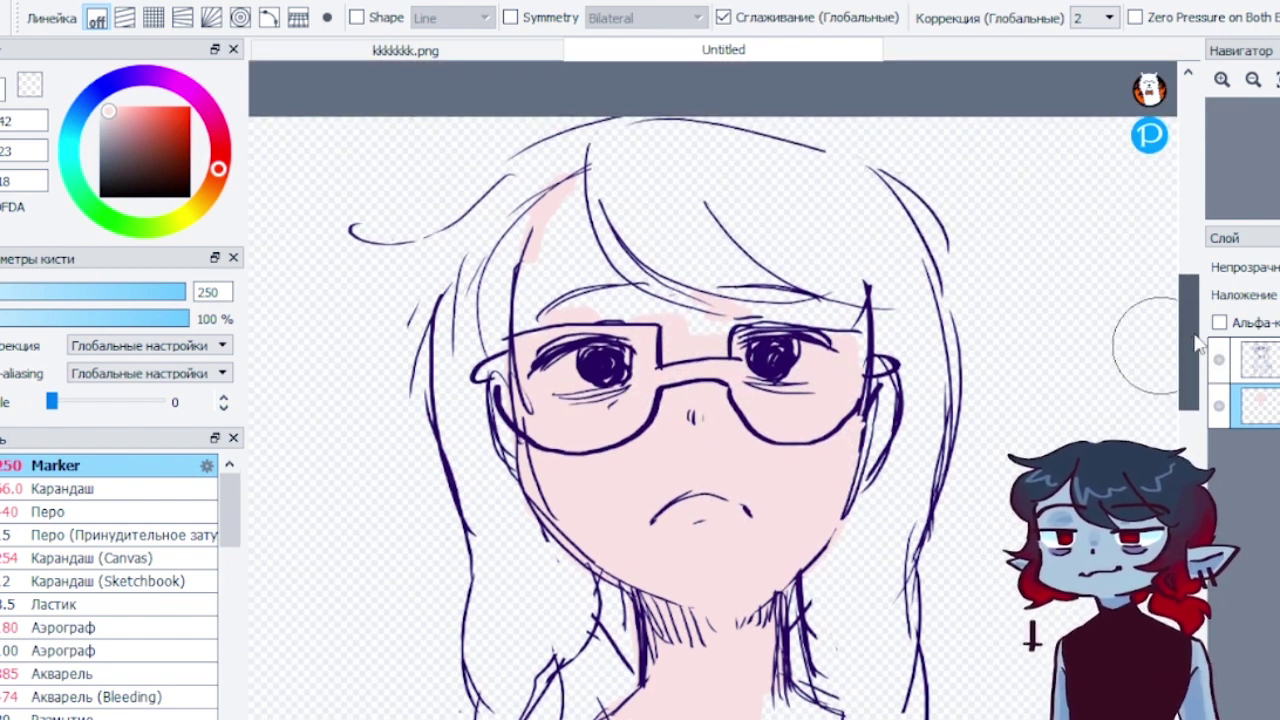
Bucket-fill the unpainted parts of the forehead under the fringe with the skin tone and return to the marker
key("g")
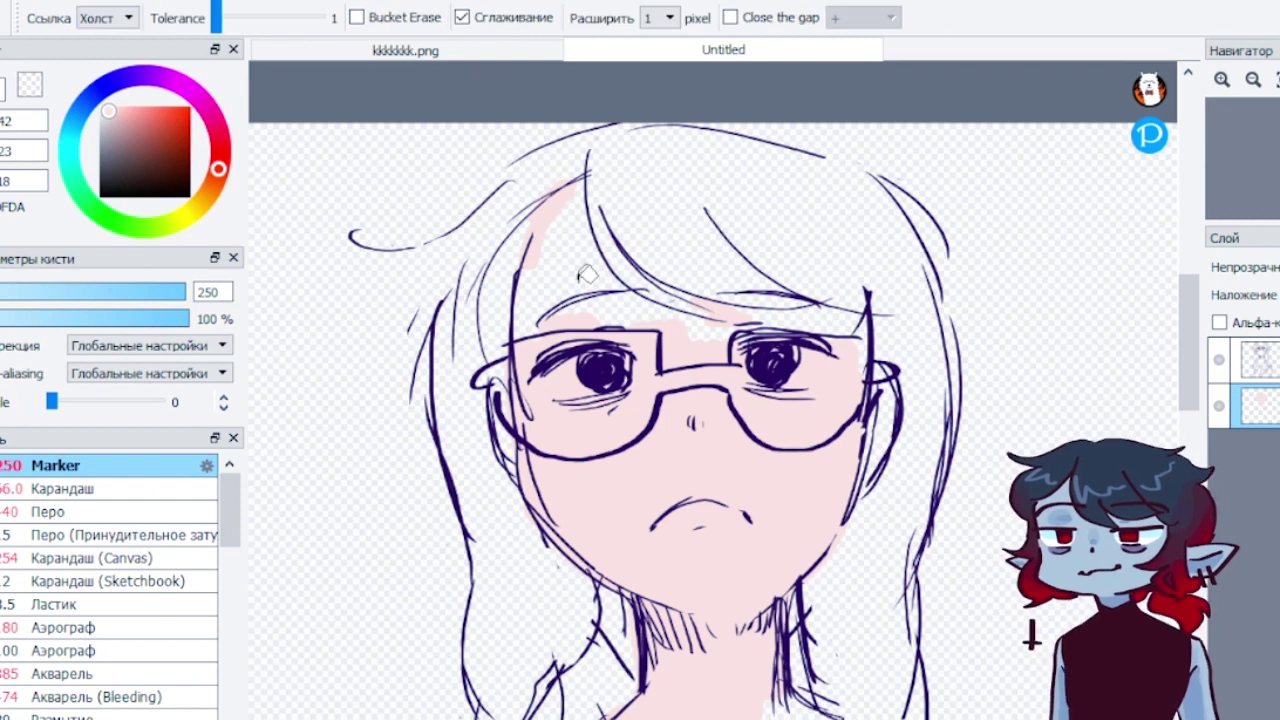
left_click(588, 274)
left_click(634, 305)
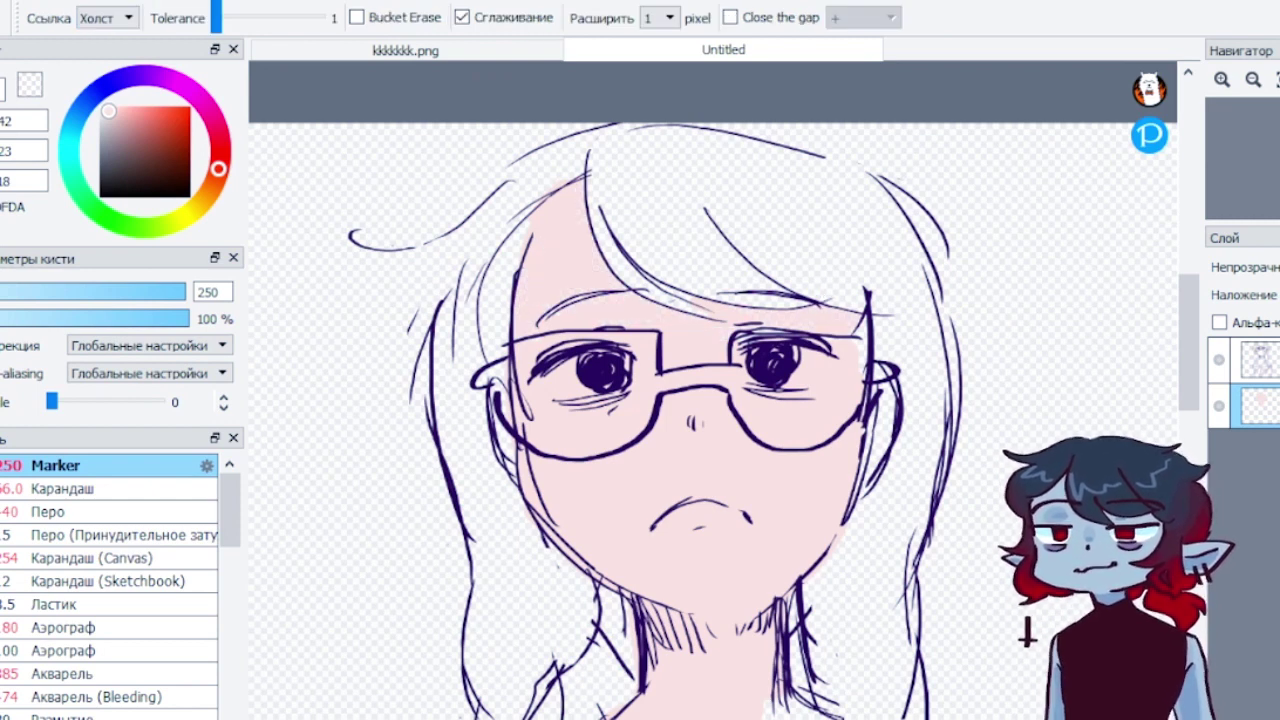
key("b")
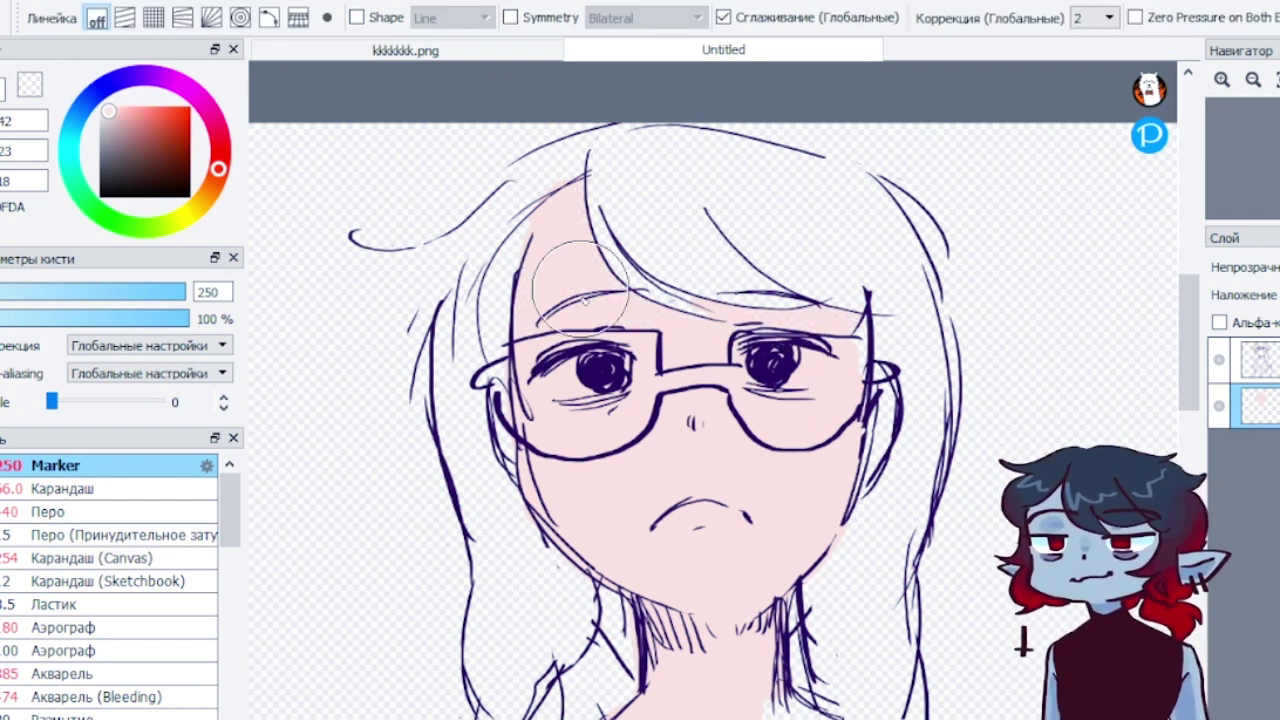
Paint skin along the edge of the V-neckline, bucket-fill the rest of the chest opening, and switch to transparent colour
scroll(1194, 286, "down", 3)
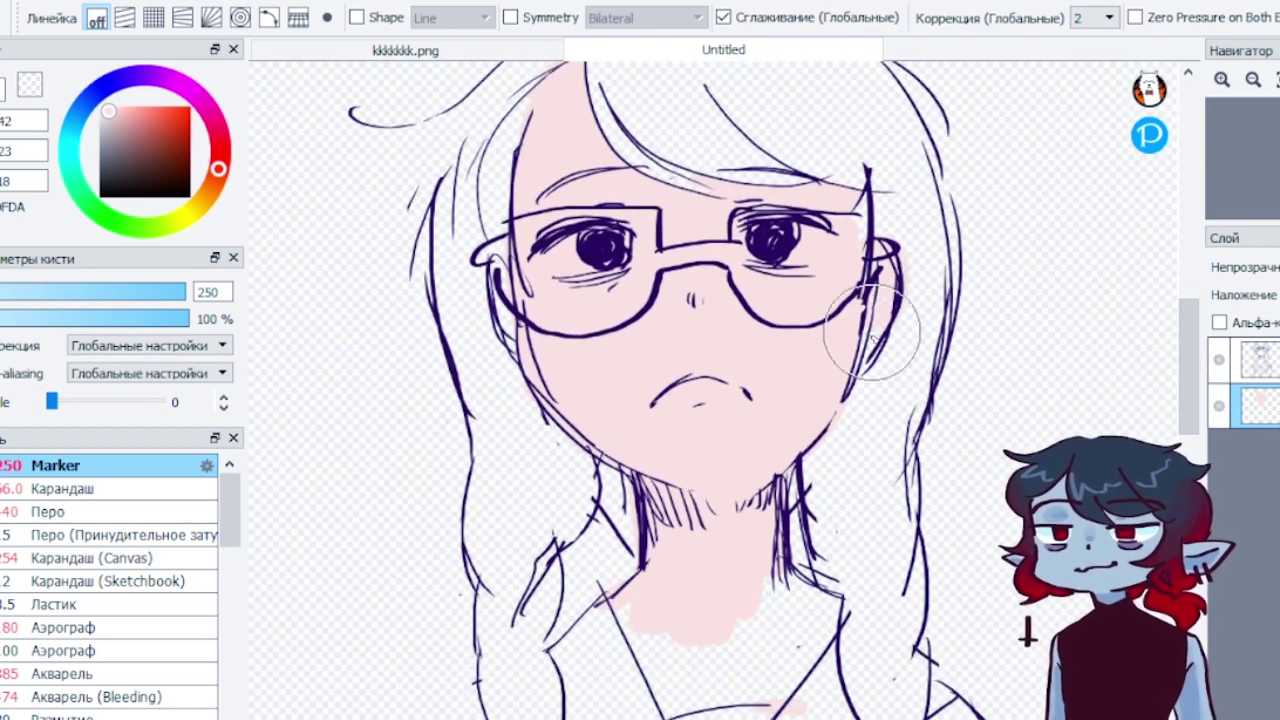
scroll(875, 408, "down", 5)
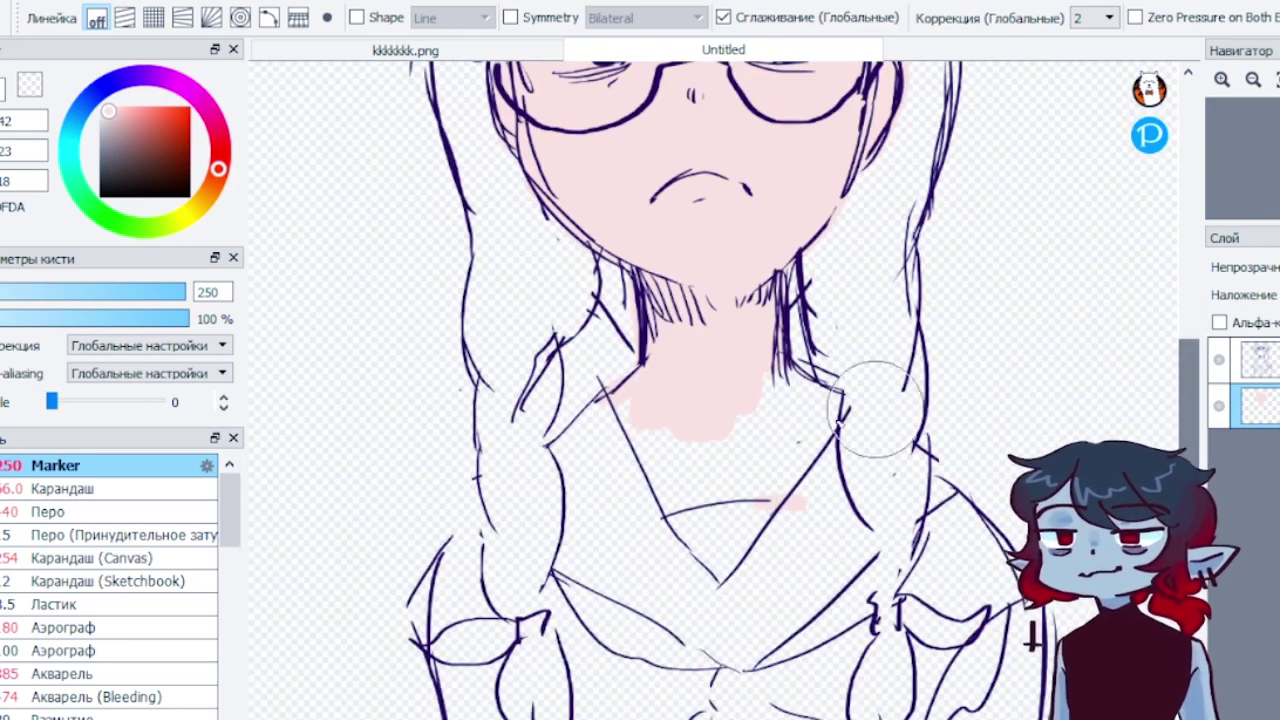
mouse_move(614, 371)
left_mouse_down()
mouse_move(657, 529)
mouse_move(700, 500)
left_mouse_up()
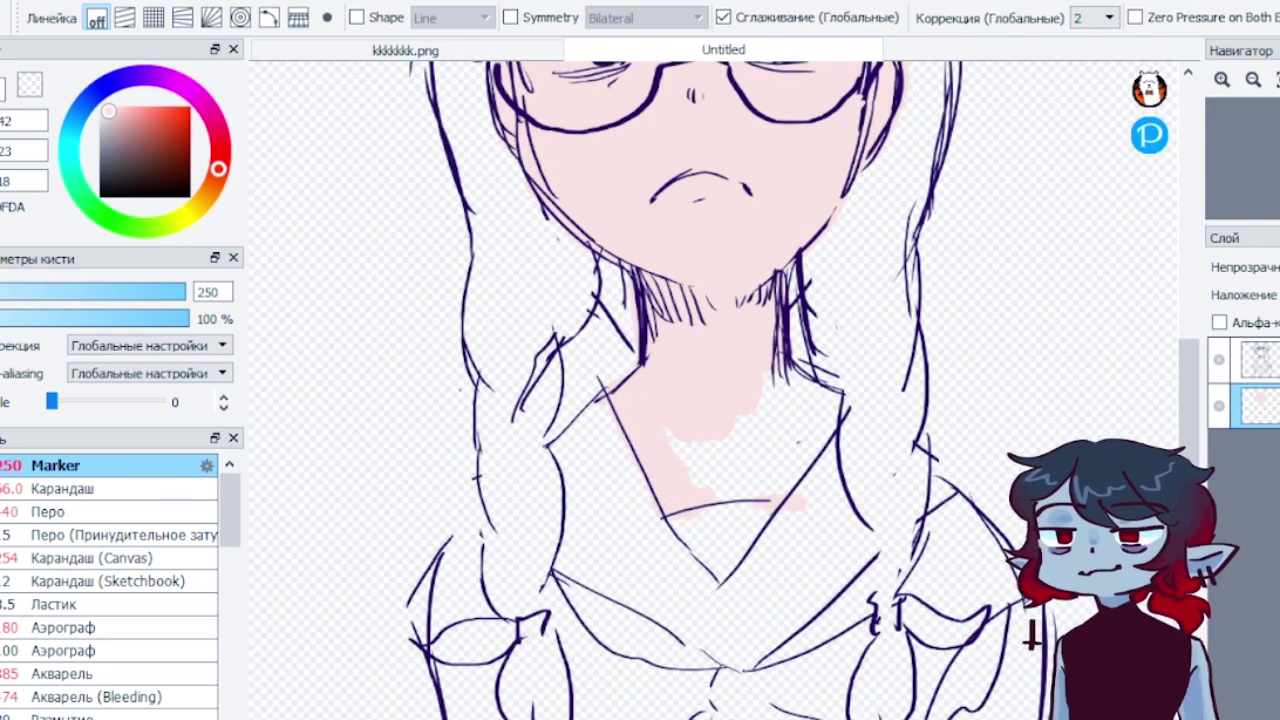
key("g")
left_click(812, 400)
left_click(38, 88)
key("b")
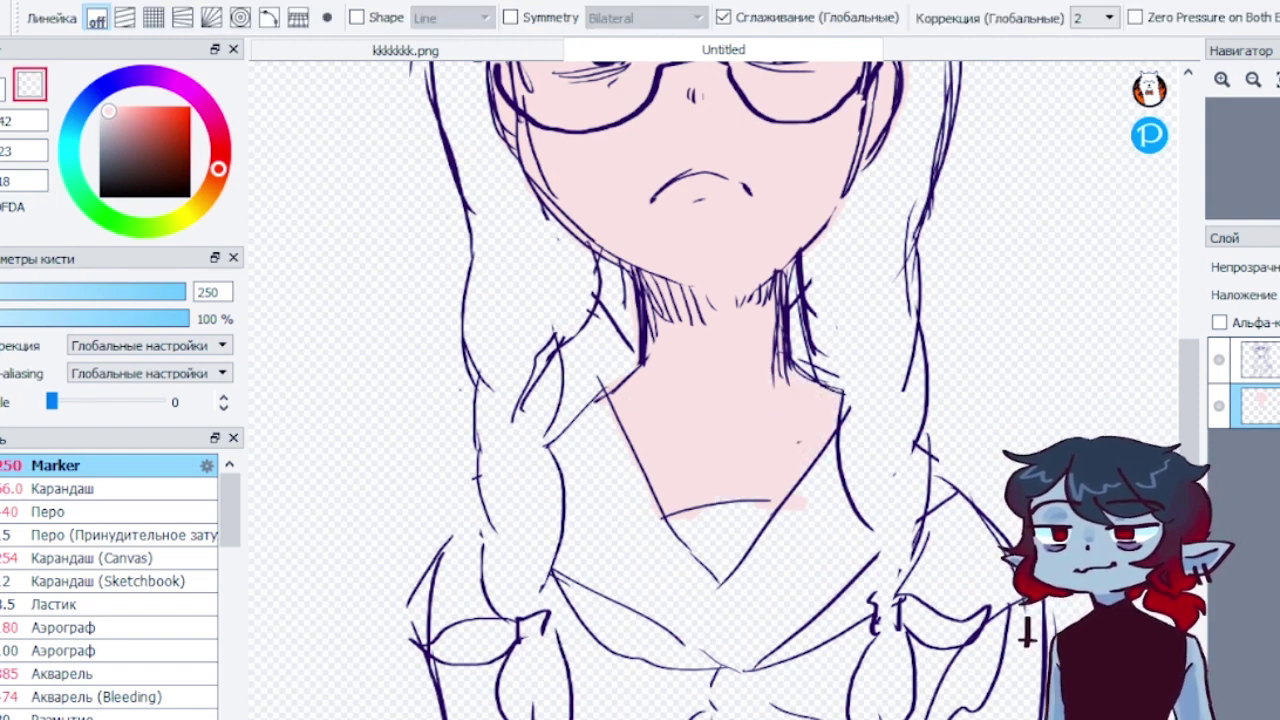
left_click(1276, 80)
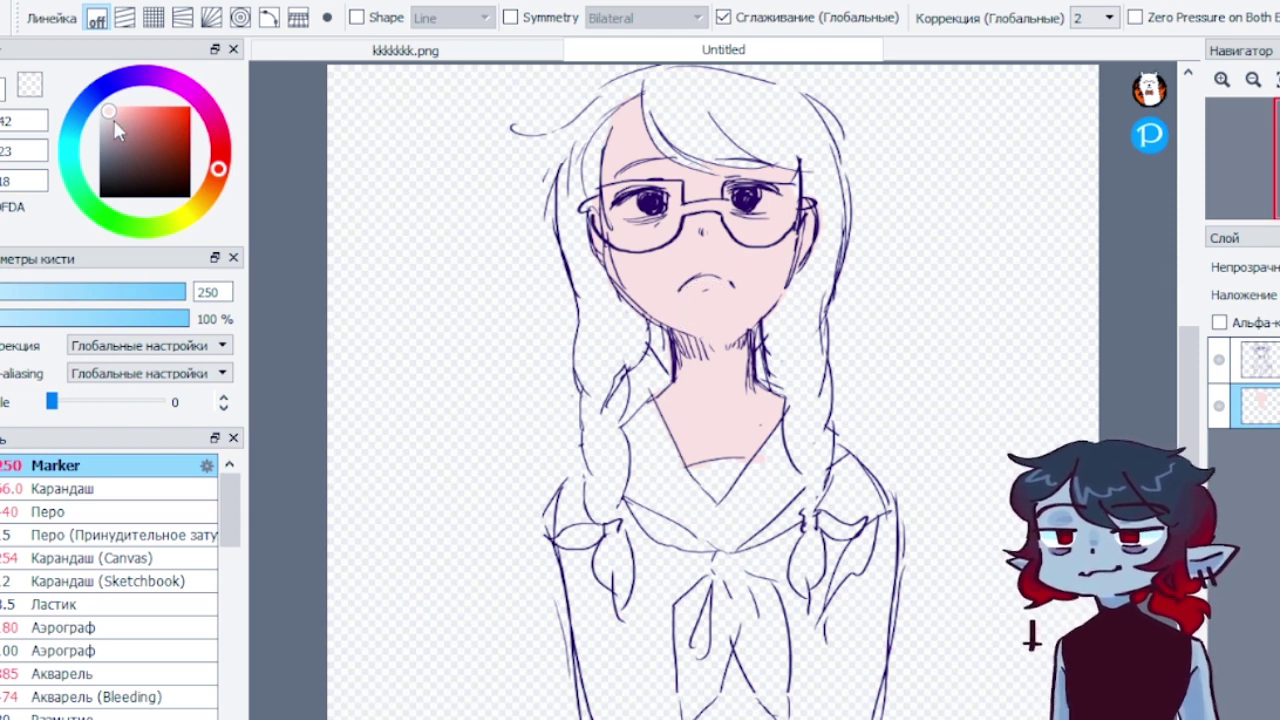
Choose a dusky pink shadow tone, set the marker to size 370, protect the skin layer's alpha, and shade the neck and chest
left_click(221, 152)
left_click_drag(177, 293, 185, 293)
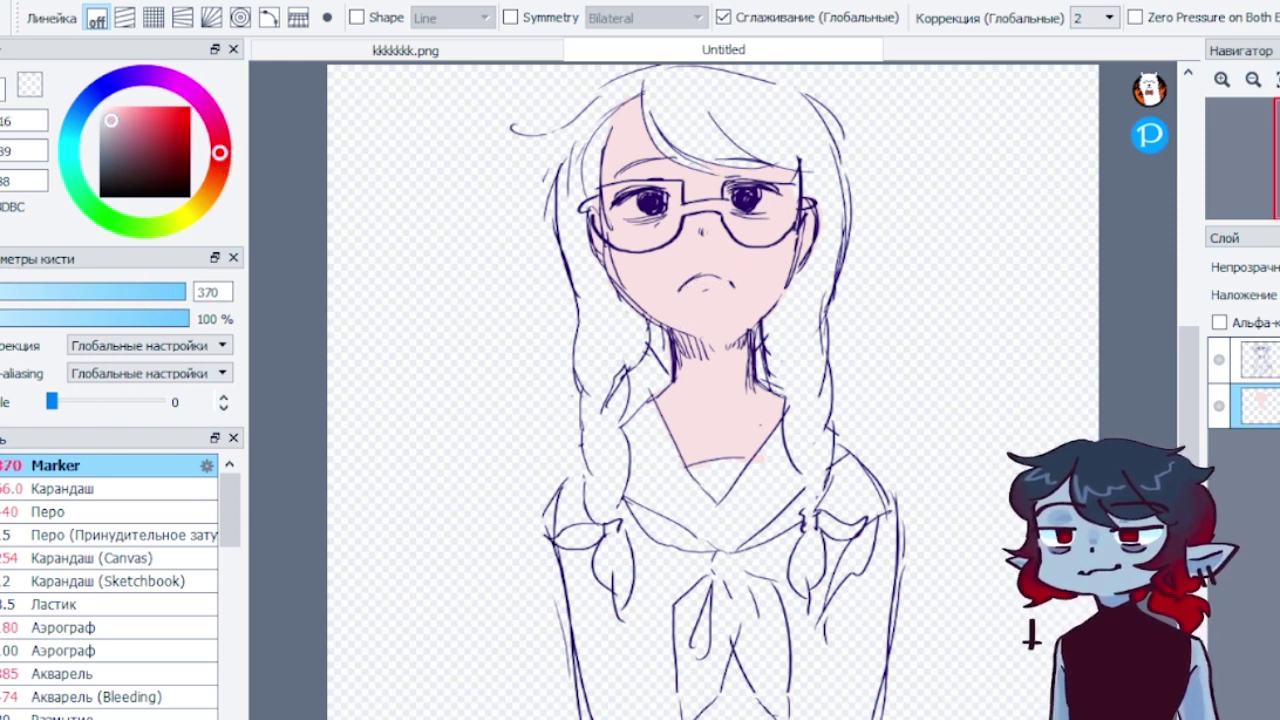
left_click(1271, 323)
mouse_move(650, 350)
left_mouse_down()
mouse_move(705, 364)
mouse_move(677, 342)
mouse_move(756, 342)
mouse_move(689, 371)
mouse_move(672, 363)
mouse_move(735, 401)
mouse_move(686, 401)
mouse_move(656, 378)
mouse_move(740, 452)
mouse_move(755, 360)
mouse_move(782, 400)
left_mouse_up()
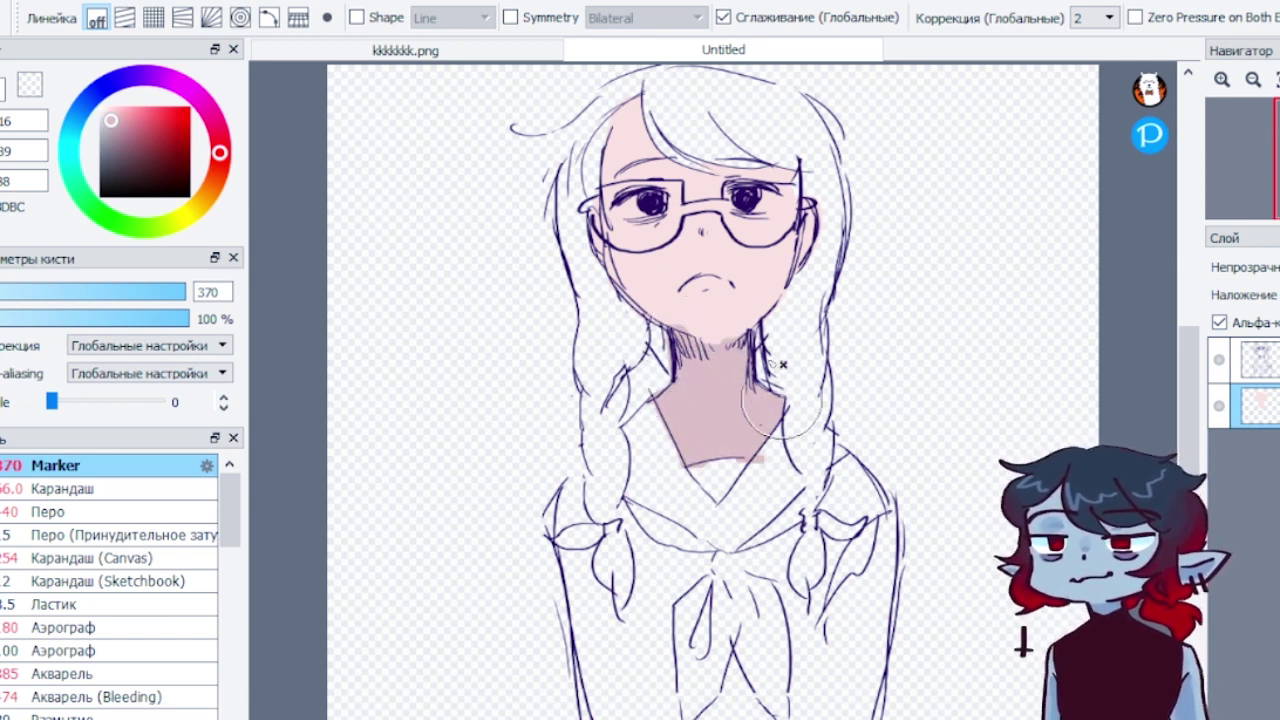
Refine the neck shadow's edge along the chin, alternating between the sampled skin tone and the sampled shadow tone
left_click(703, 308, "alt")
mouse_move(672, 310)
left_mouse_down()
mouse_move(716, 331)
mouse_move(746, 312)
left_mouse_up()
left_click(716, 376, "alt")
left_click_drag(691, 349, 740, 340)
Shade the forehead beneath the fringe and the ear area with the shadow tone, keeping the skin layer's alpha protected
mouse_move(652, 99)
left_mouse_down()
mouse_move(768, 148)
mouse_move(700, 140)
mouse_move(744, 173)
left_mouse_up()
left_click(795, 197, "alt")
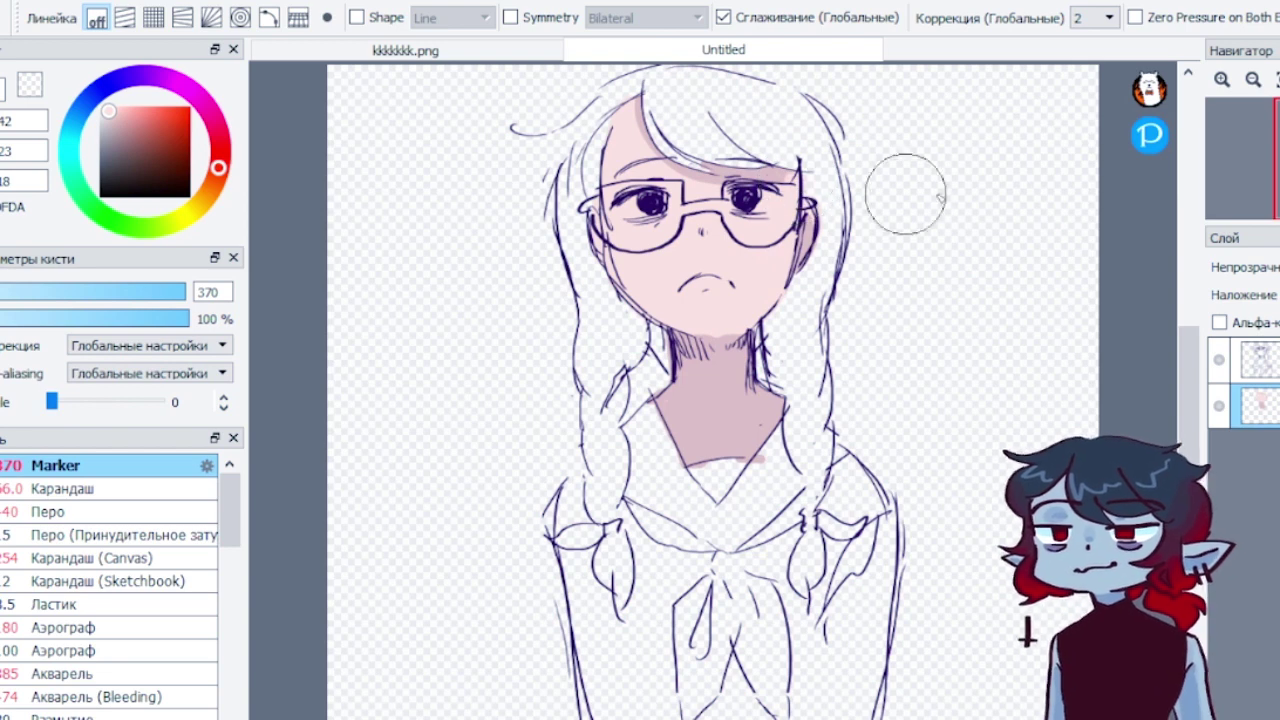
left_click(1274, 324)
left_click(1274, 324)
left_click(760, 168, "alt")
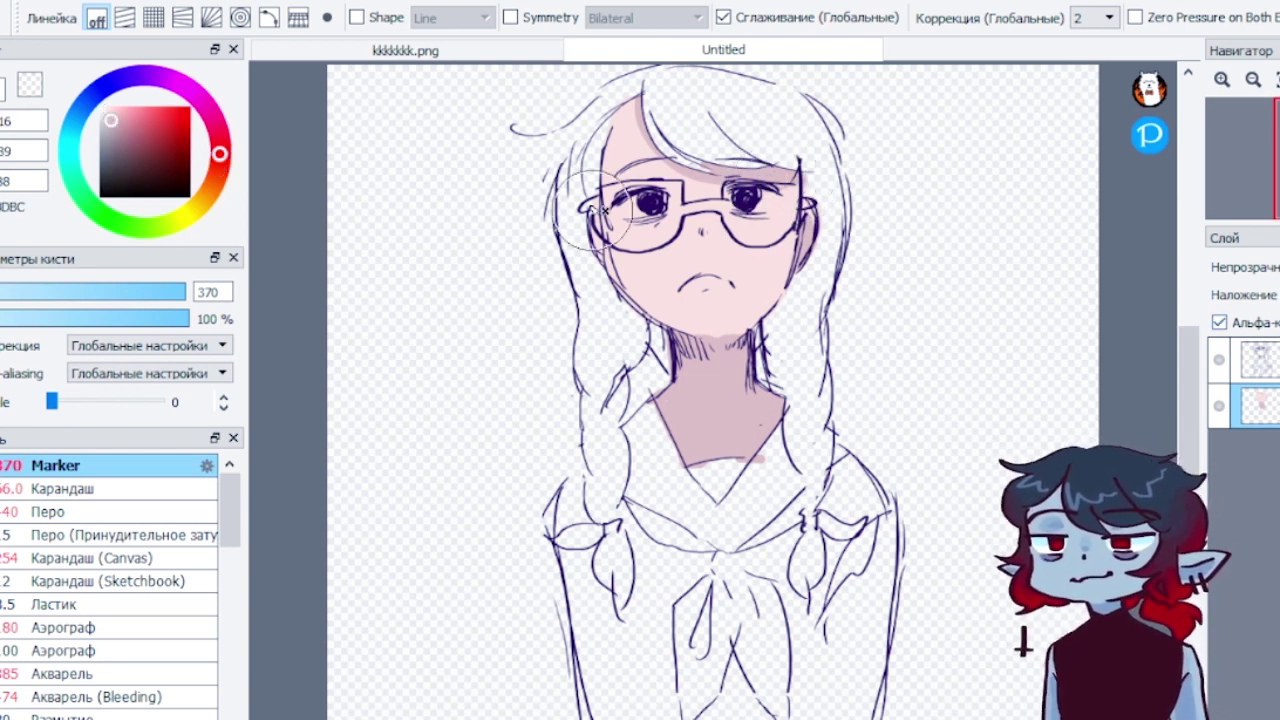
Add a small nose shadow with the pen at size 136 and switch to the pencil for the shadow under the mouth
left_click(100, 511)
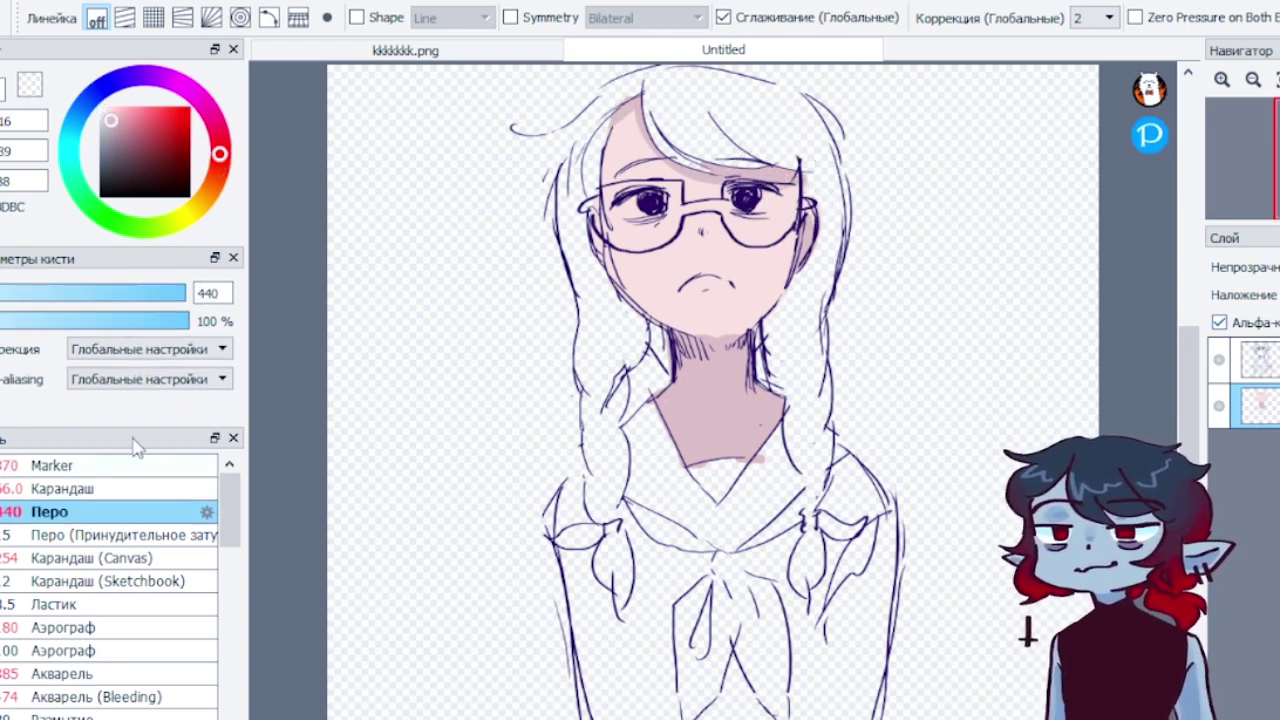
left_click_drag(172, 300, 184, 297)
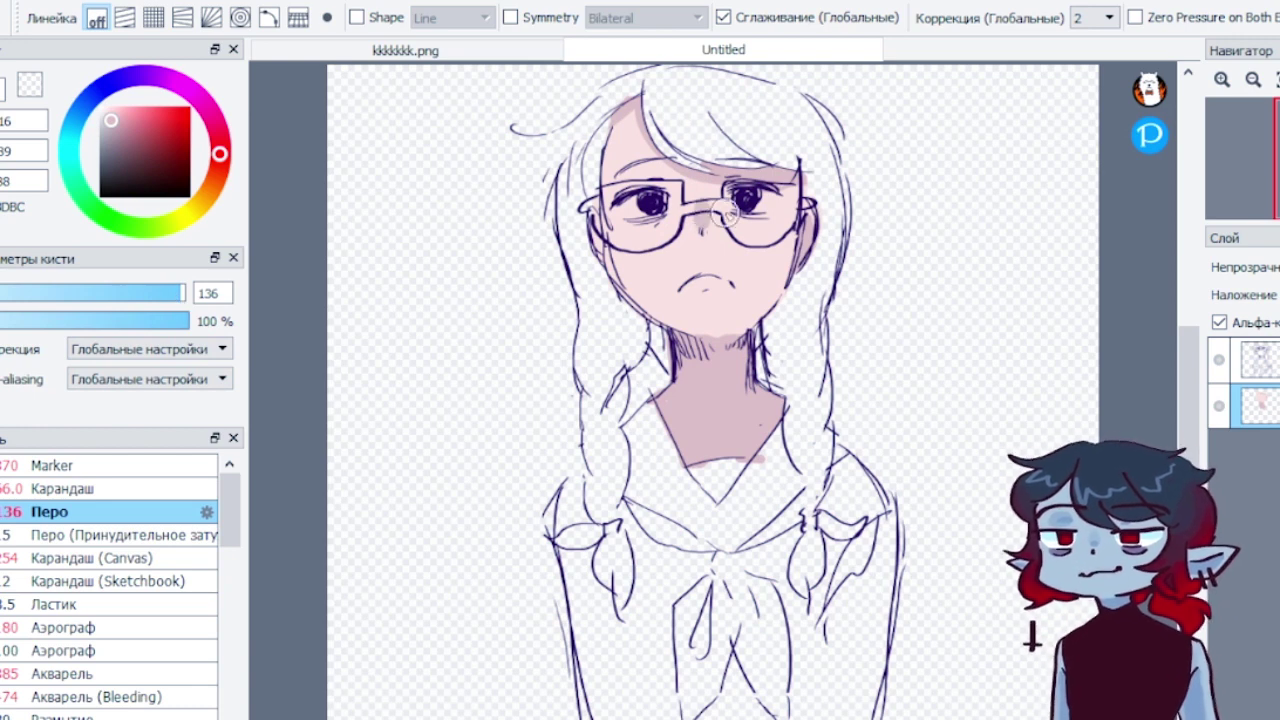
left_click(137, 490)
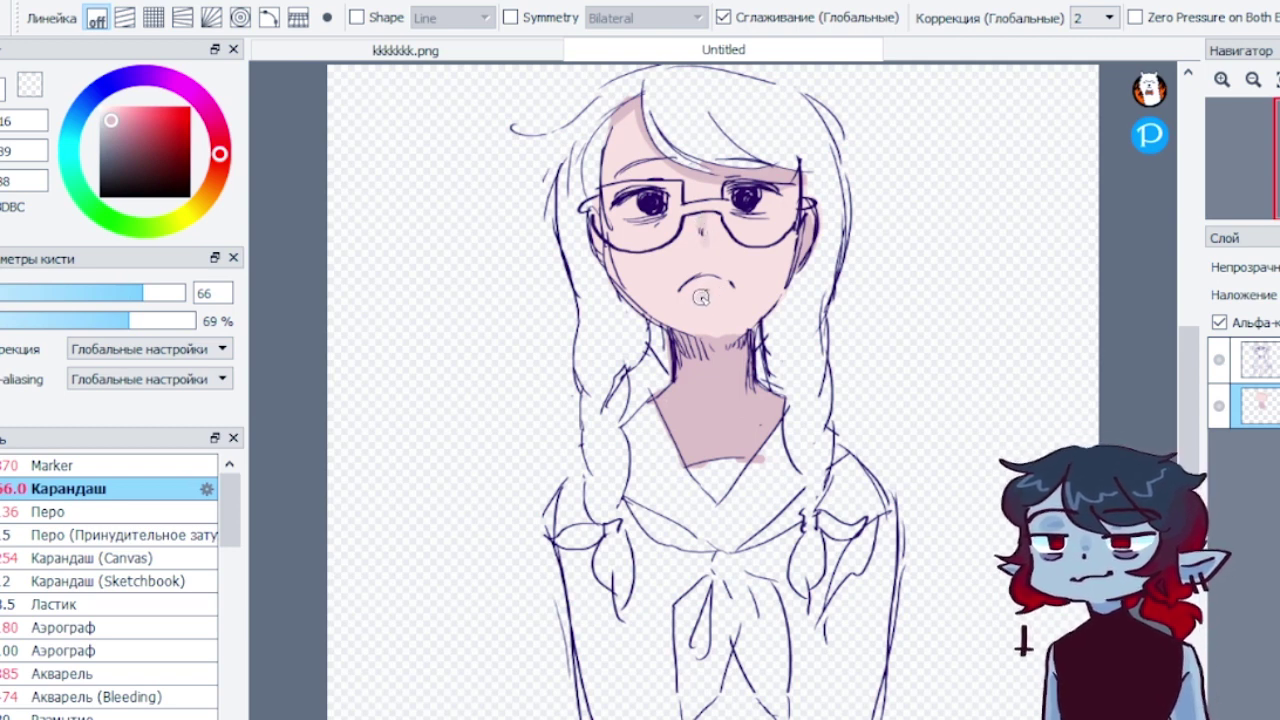
Set the pencil to size 281 and blend soft shading on the chin, forehead and chest with sampled skin tones
left_click_drag(135, 292, 185, 292)
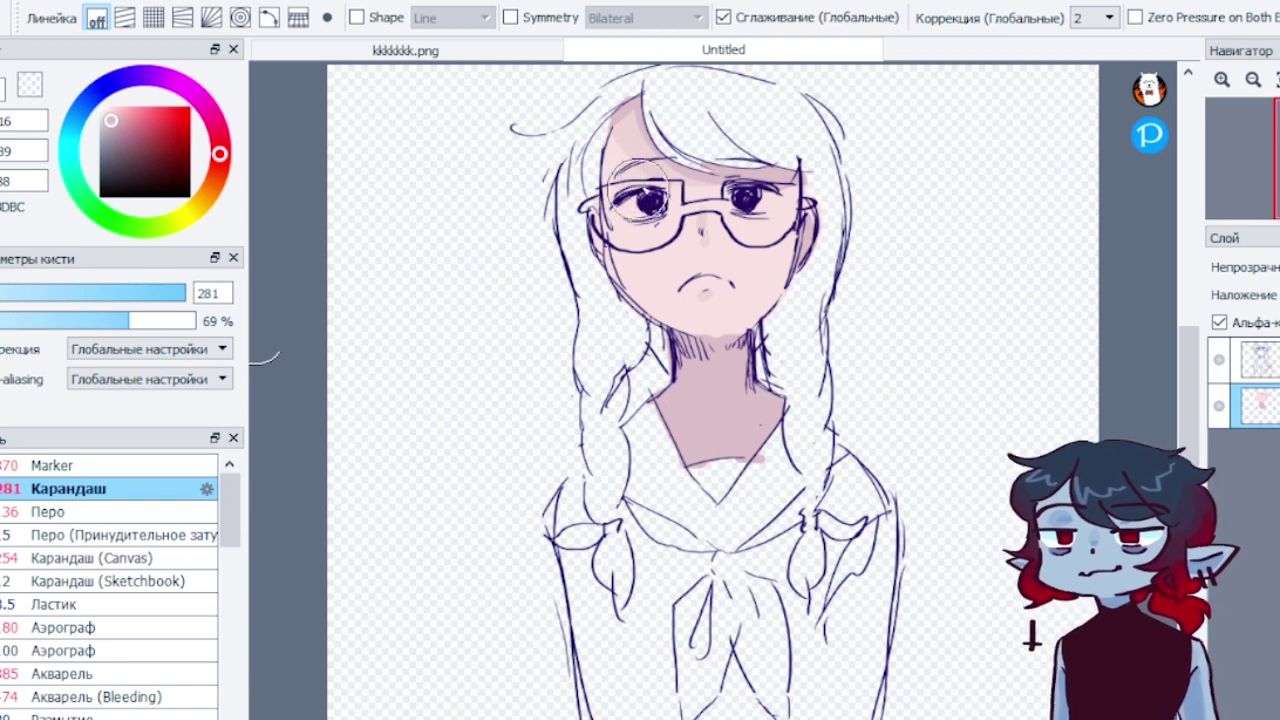
left_click(733, 303, "alt")
left_click_drag(730, 312, 711, 300)
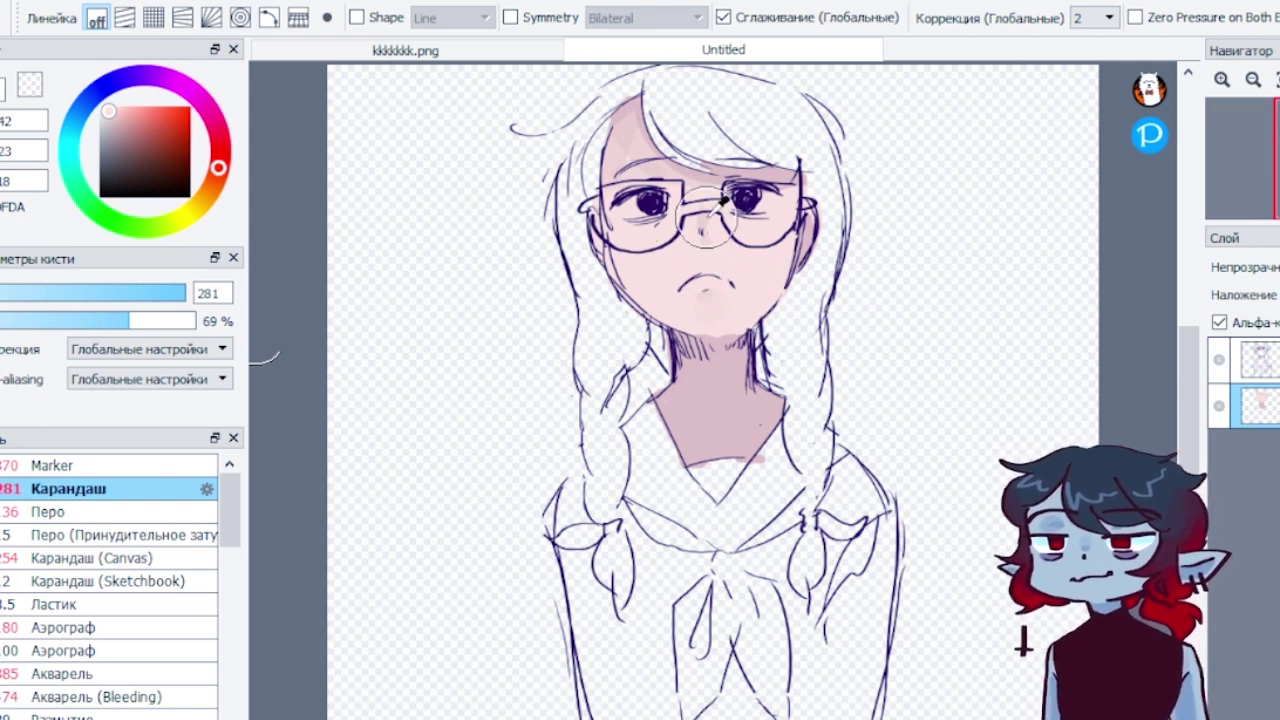
left_click(645, 125, "alt")
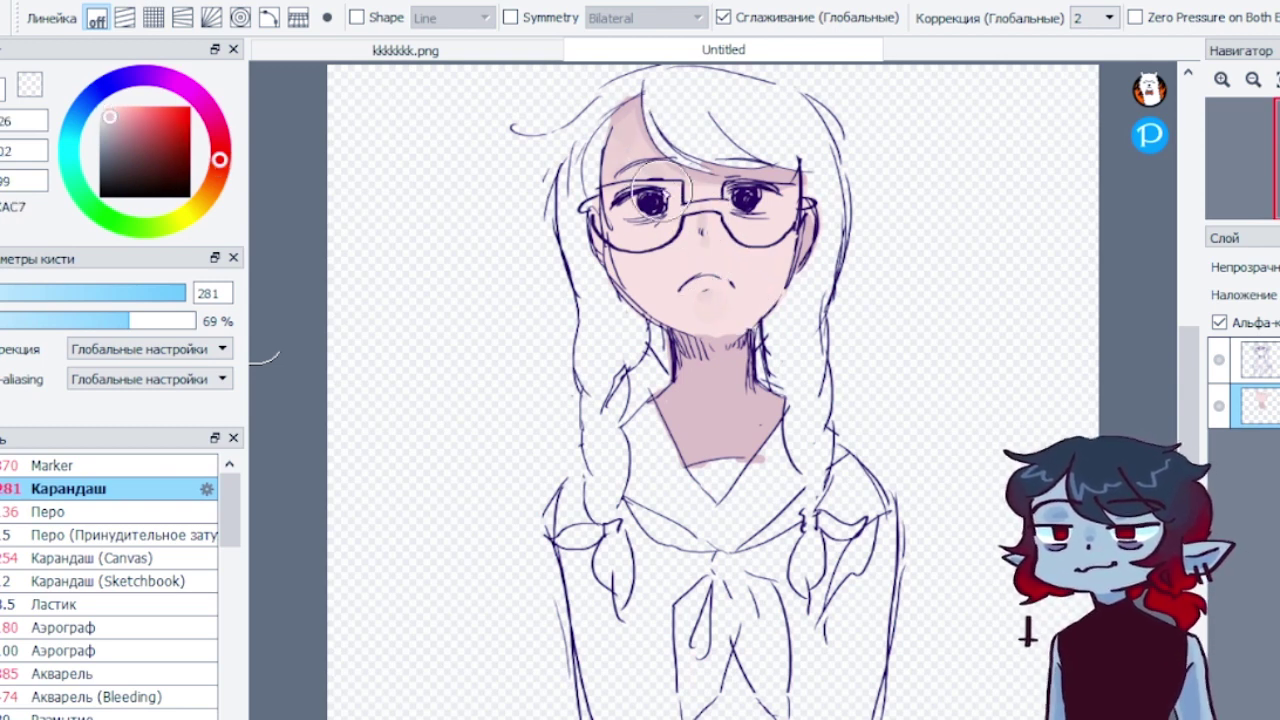
left_click(748, 298, "alt")
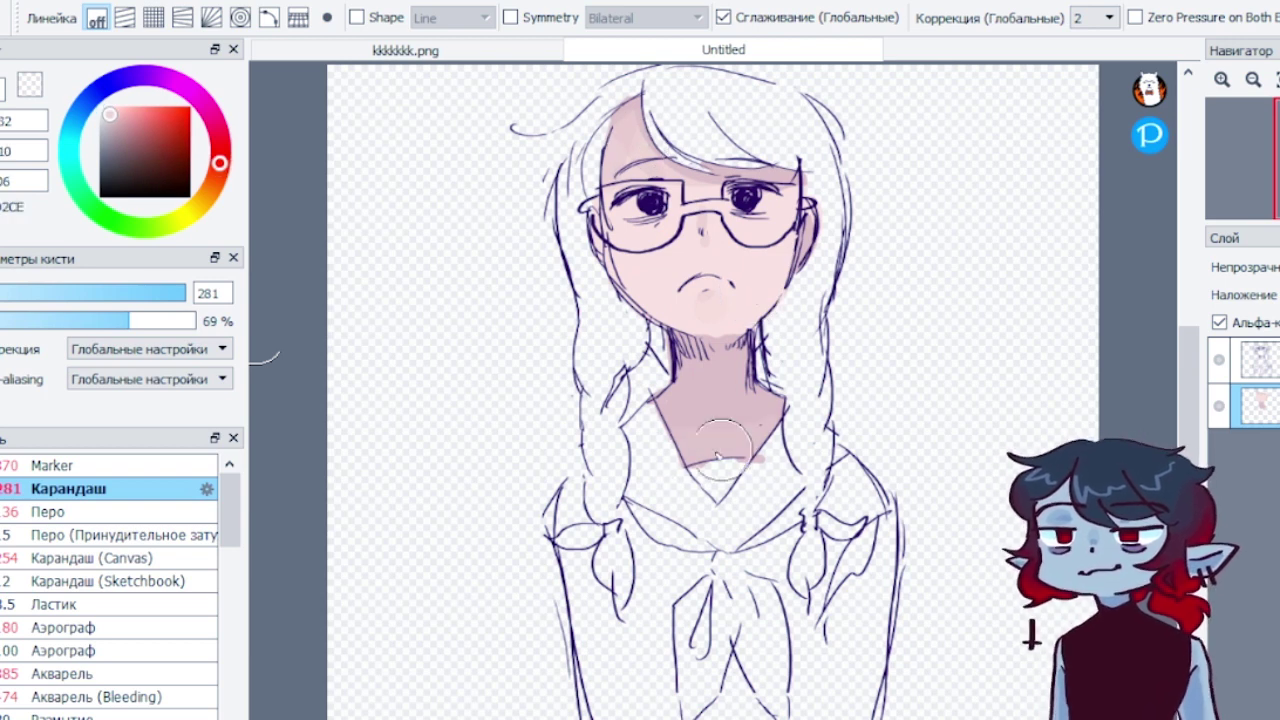
left_click(713, 398, "alt")
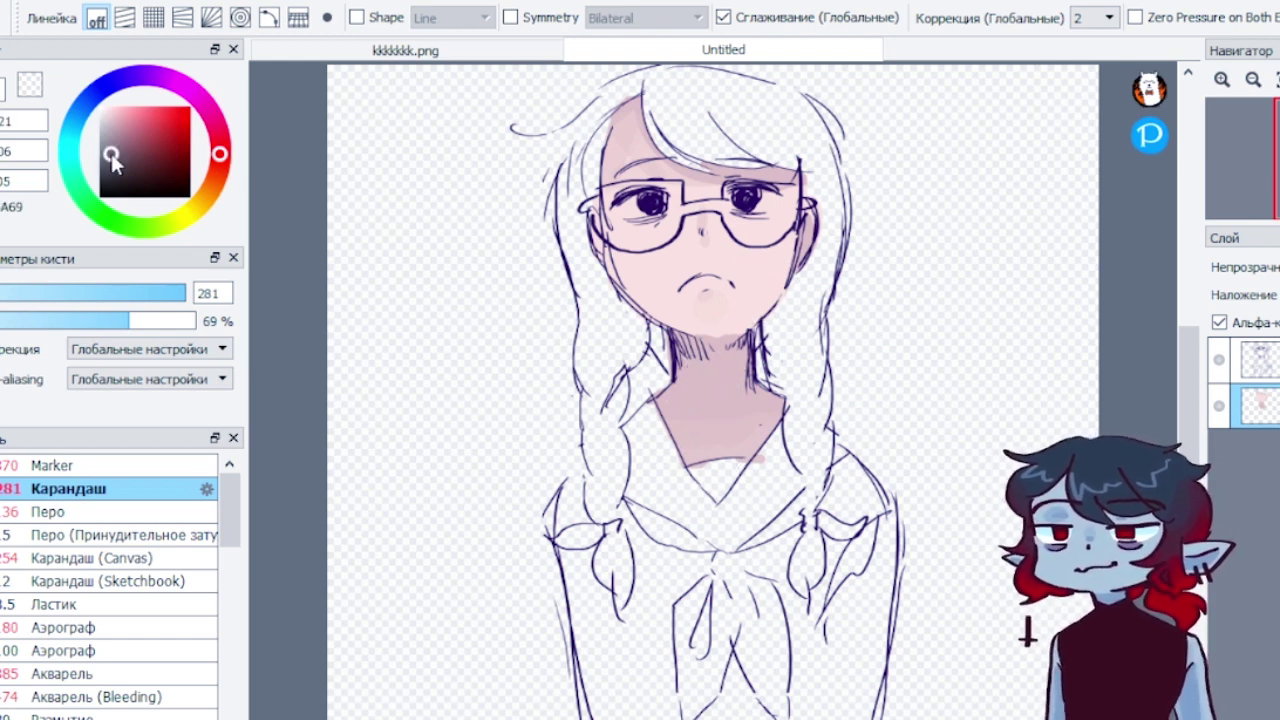
Choose a muted greyish violet for the hair and set the marker to size 308
left_click(105, 147)
left_click_drag(103, 146, 89, 138)
left_click_drag(196, 100, 203, 106)
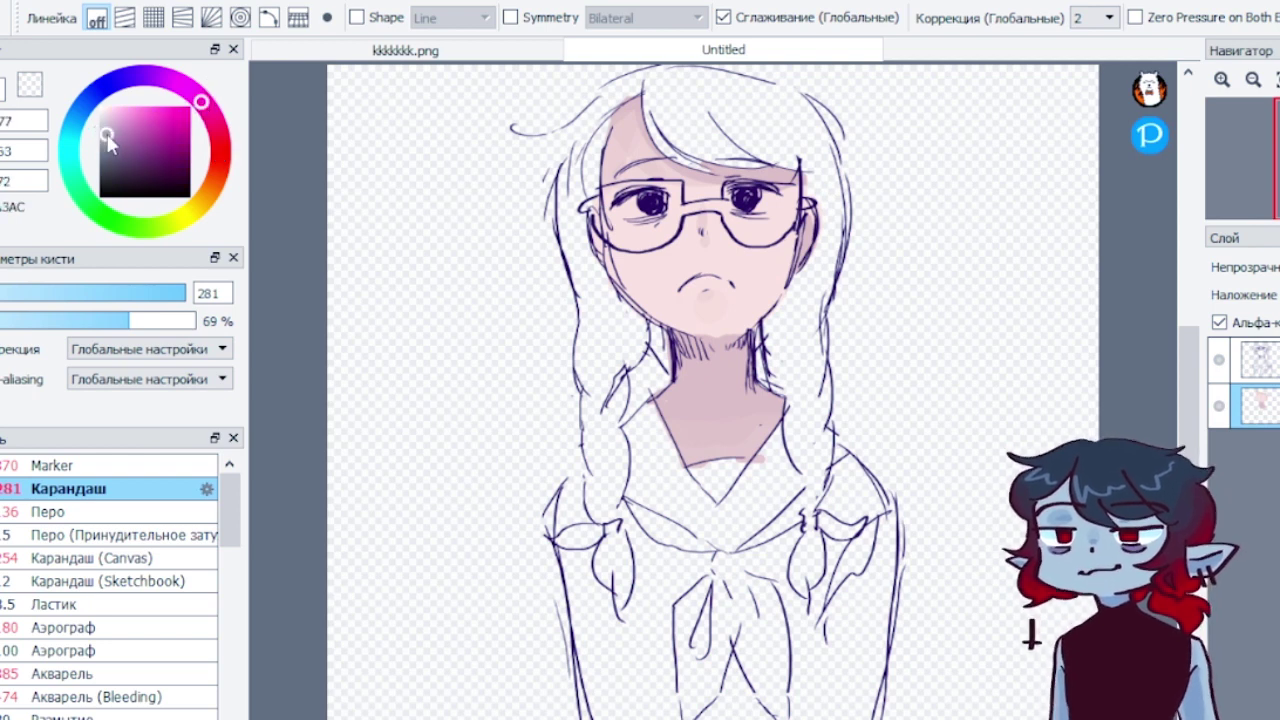
left_click(190, 466)
left_click_drag(165, 295, 235, 322)
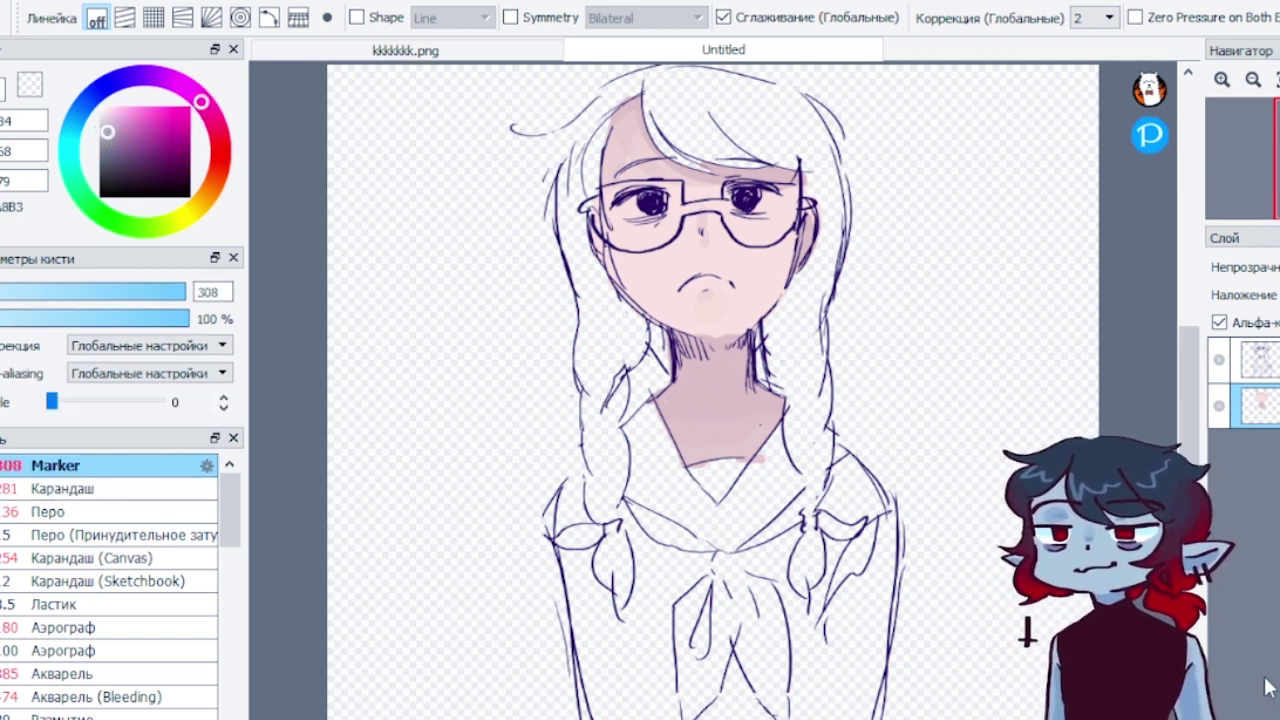
Add a new layer beneath the skin layer and paint the hair and both braids in the muted violet
left_click(1218, 715)
left_click_drag(1270, 407, 1270, 458)
mouse_move(773, 96)
left_mouse_down()
mouse_move(789, 102)
mouse_move(830, 190)
mouse_move(802, 295)
mouse_move(806, 600)
left_mouse_up()
mouse_move(712, 168)
left_mouse_down()
mouse_move(678, 124)
mouse_move(766, 167)
mouse_move(732, 122)
mouse_move(689, 98)
mouse_move(782, 116)
mouse_move(726, 84)
mouse_move(688, 100)
mouse_move(674, 86)
mouse_move(623, 94)
mouse_move(664, 87)
mouse_move(598, 178)
mouse_move(604, 300)
mouse_move(580, 260)
mouse_move(569, 155)
mouse_move(622, 372)
mouse_move(645, 280)
mouse_move(670, 367)
mouse_move(654, 310)
mouse_move(602, 333)
mouse_move(599, 322)
mouse_move(597, 397)
mouse_move(611, 376)
mouse_move(611, 353)
mouse_move(597, 480)
mouse_move(604, 517)
mouse_move(610, 462)
mouse_move(620, 615)
left_mouse_up()
left_click_drag(799, 482, 812, 568)
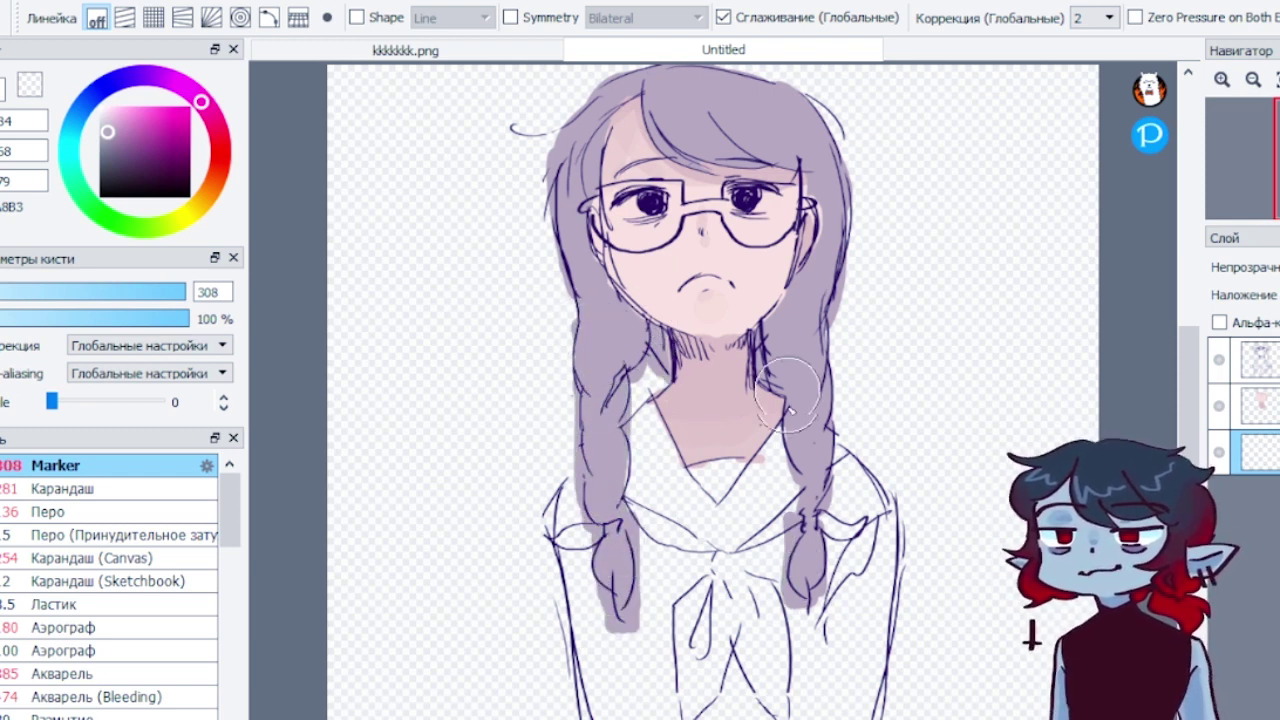
left_click_drag(787, 385, 801, 465)
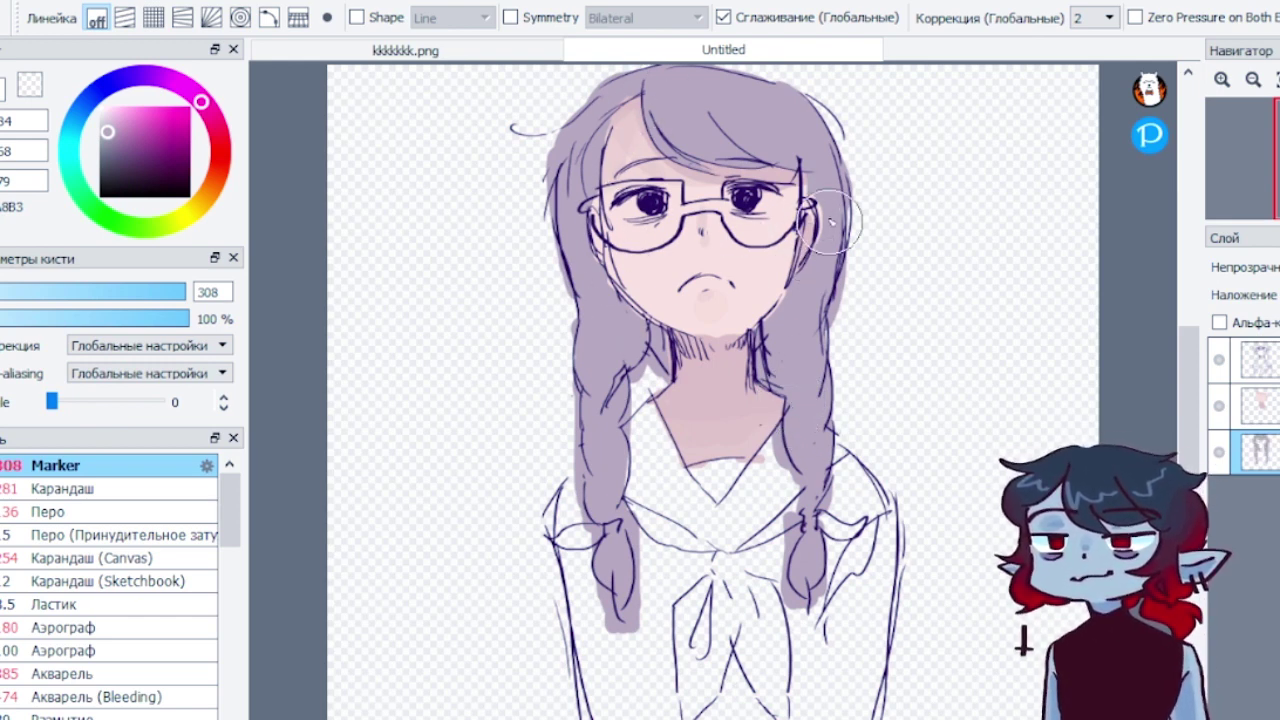
Set the marker to transparent at size 92 and clear the isolated stray paint between the left braid and the neck with the Bucket
left_click(30, 85)
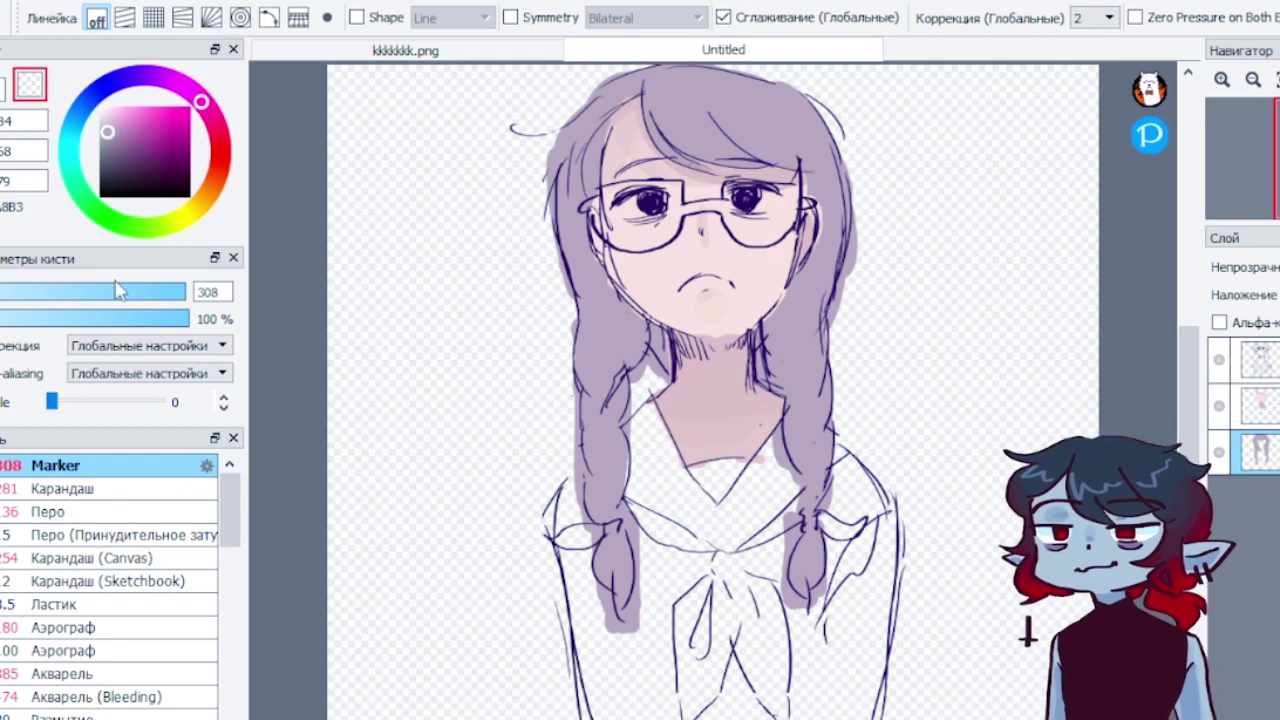
left_click_drag(120, 290, 153, 313)
scroll(760, 270, "up", 5)
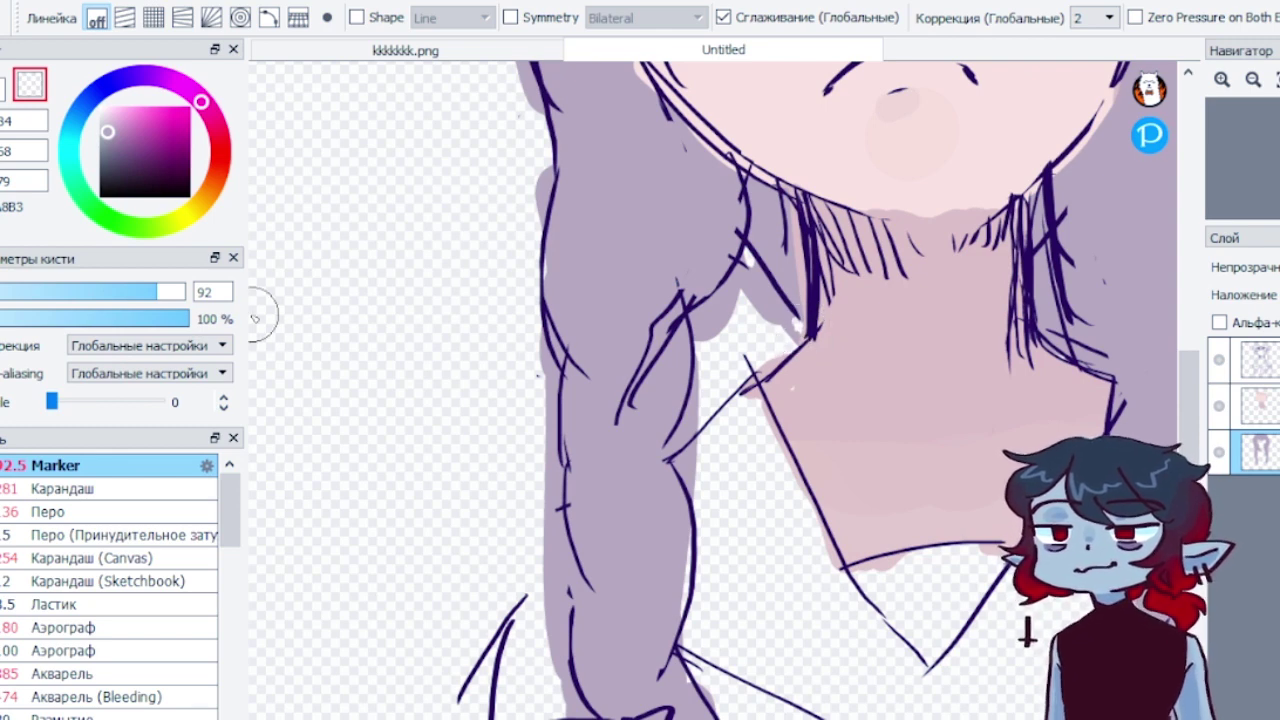
key("g")
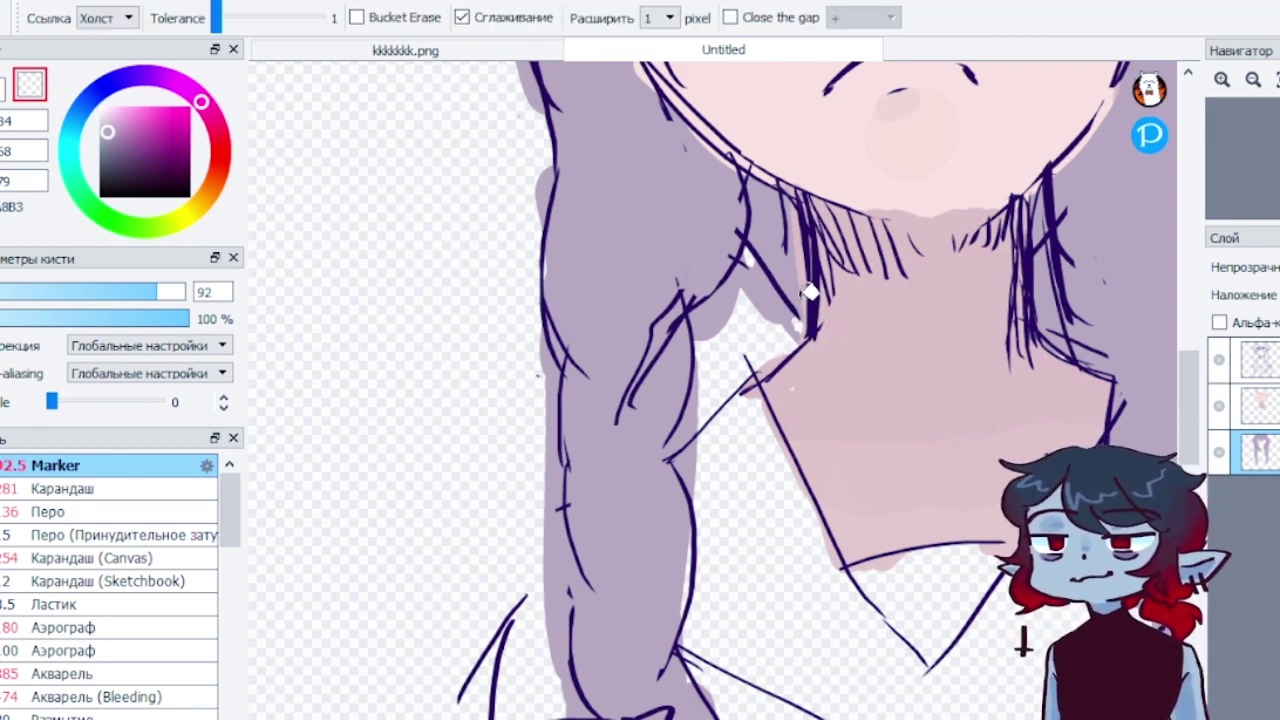
left_click(795, 300)
On the skin layer, erase the paint spilling past the left neckline with the transparent marker and sample the chest's skin tone
left_click(1262, 406)
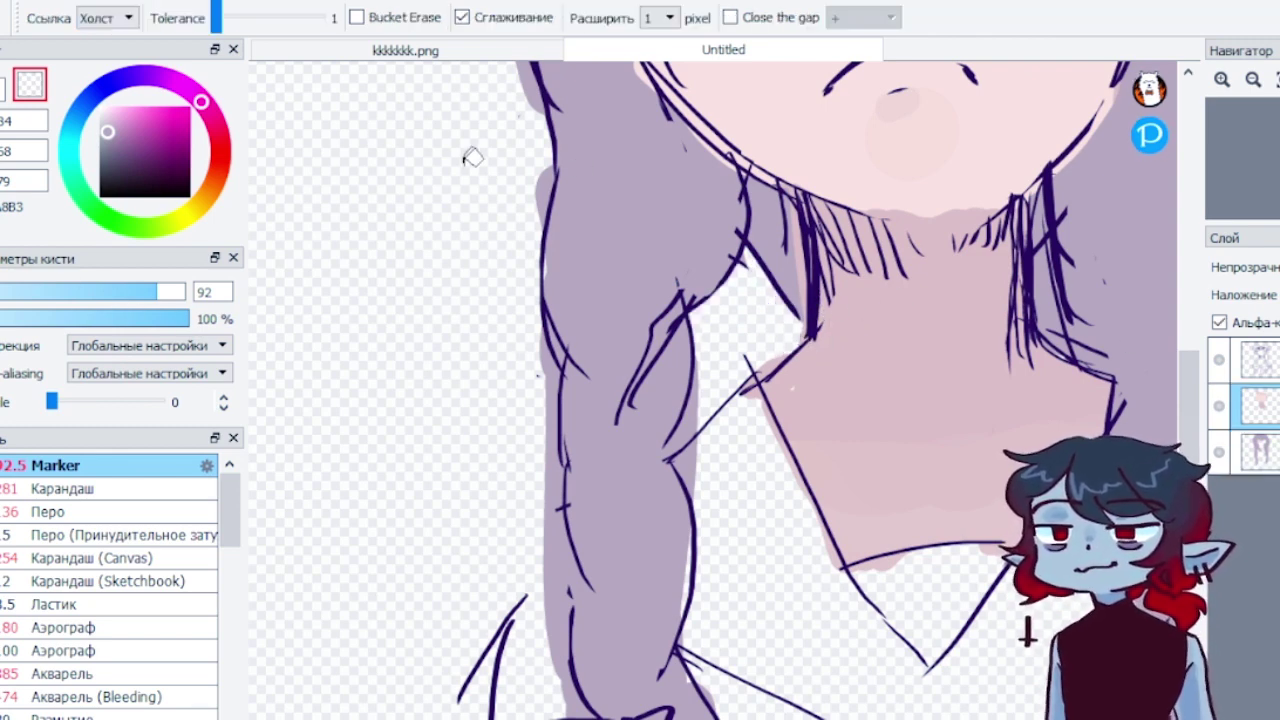
key("b")
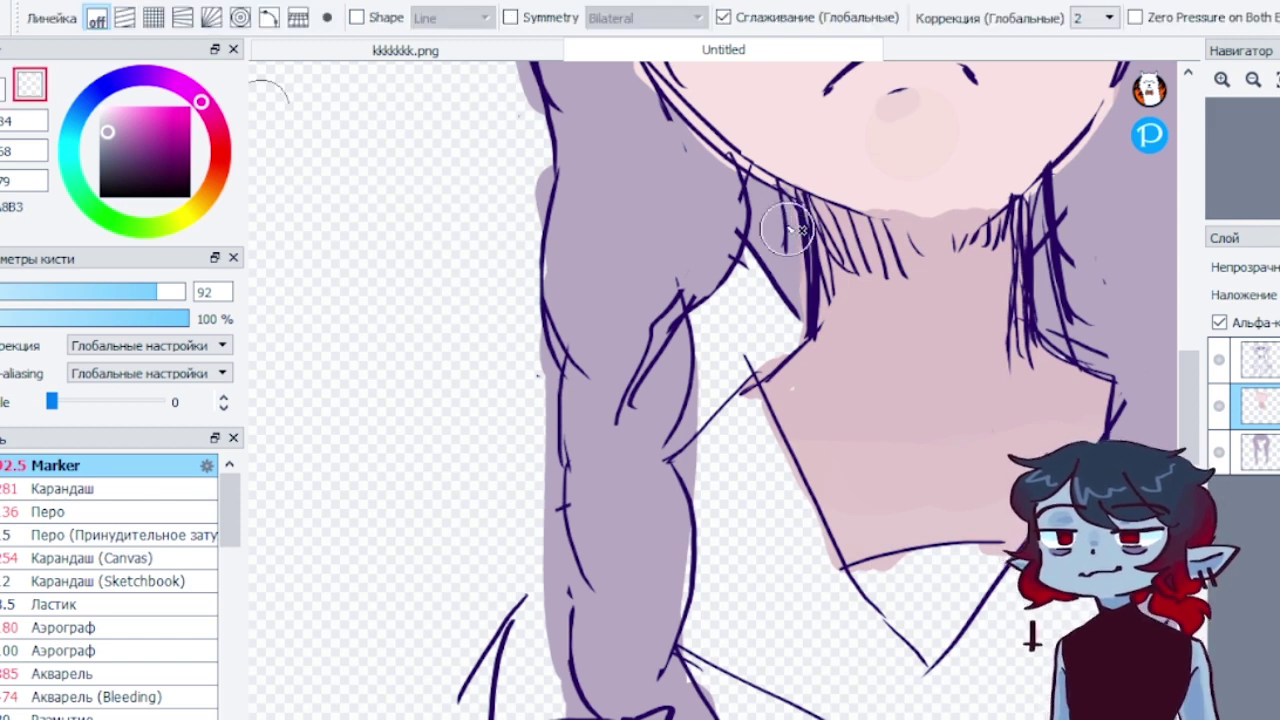
mouse_move(802, 334)
left_mouse_down()
mouse_move(743, 389)
mouse_move(809, 514)
left_mouse_up()
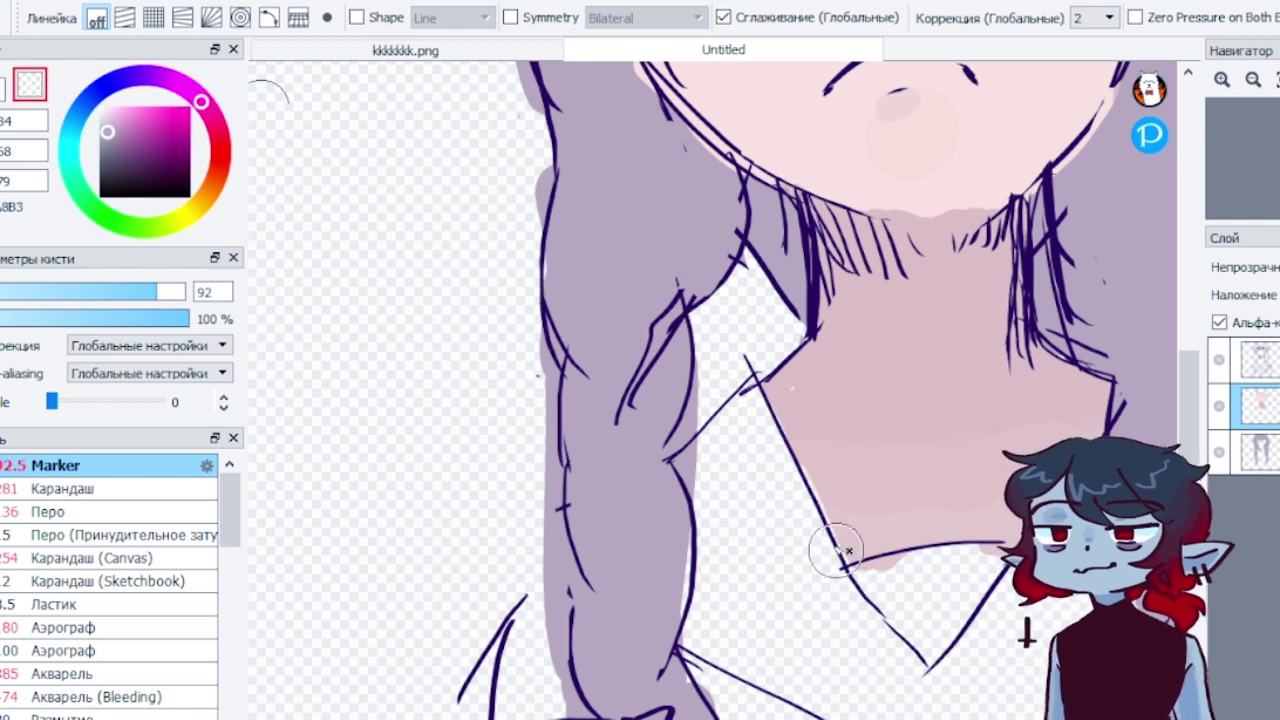
left_click(857, 398, "alt")
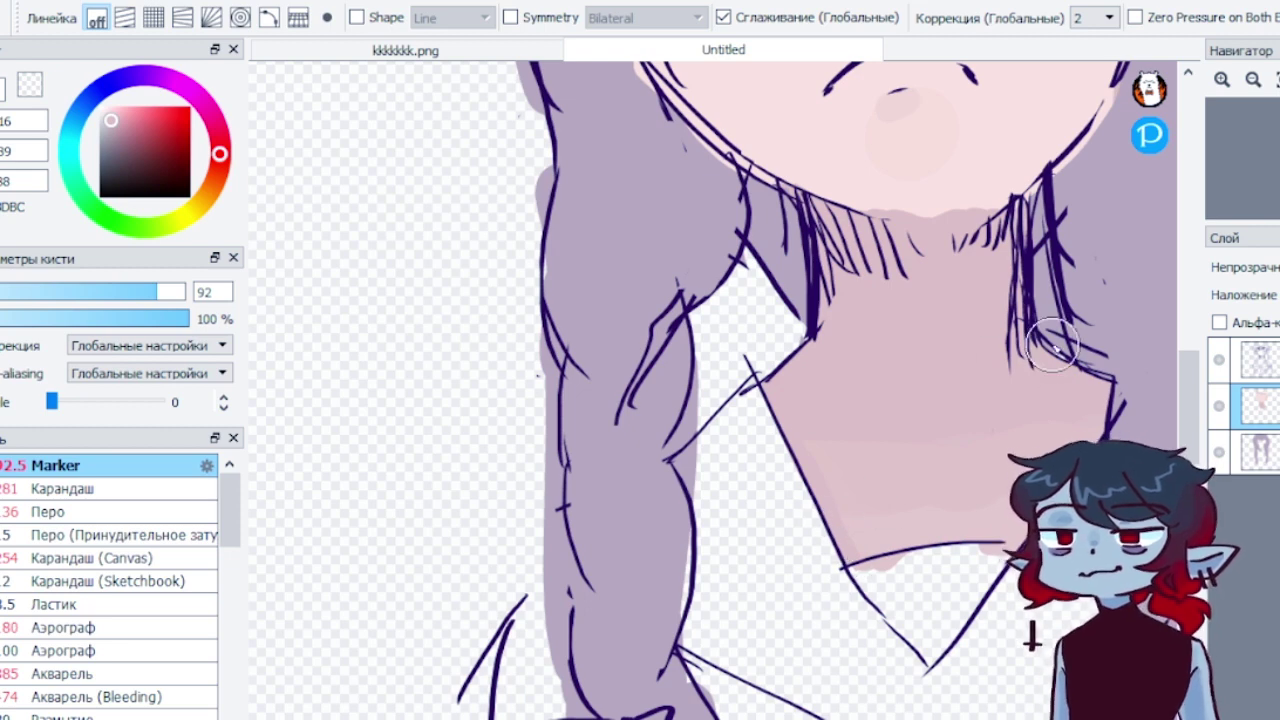
On the hair layer, erase the overflow along the left braid's inner edge and touch up the braid with the sampled violet
left_click(1258, 453)
left_click(31, 86)
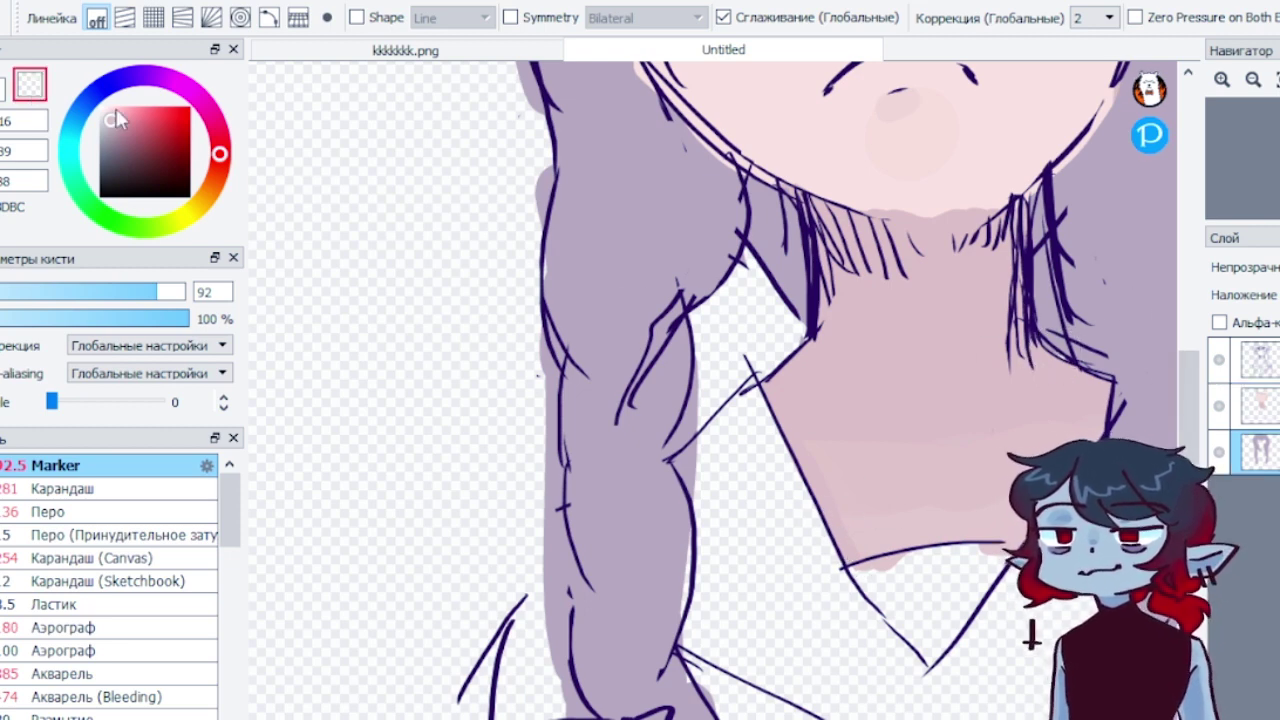
mouse_move(696, 340)
left_mouse_down()
mouse_move(685, 449)
mouse_move(701, 493)
left_mouse_up()
left_click(614, 566, "alt")
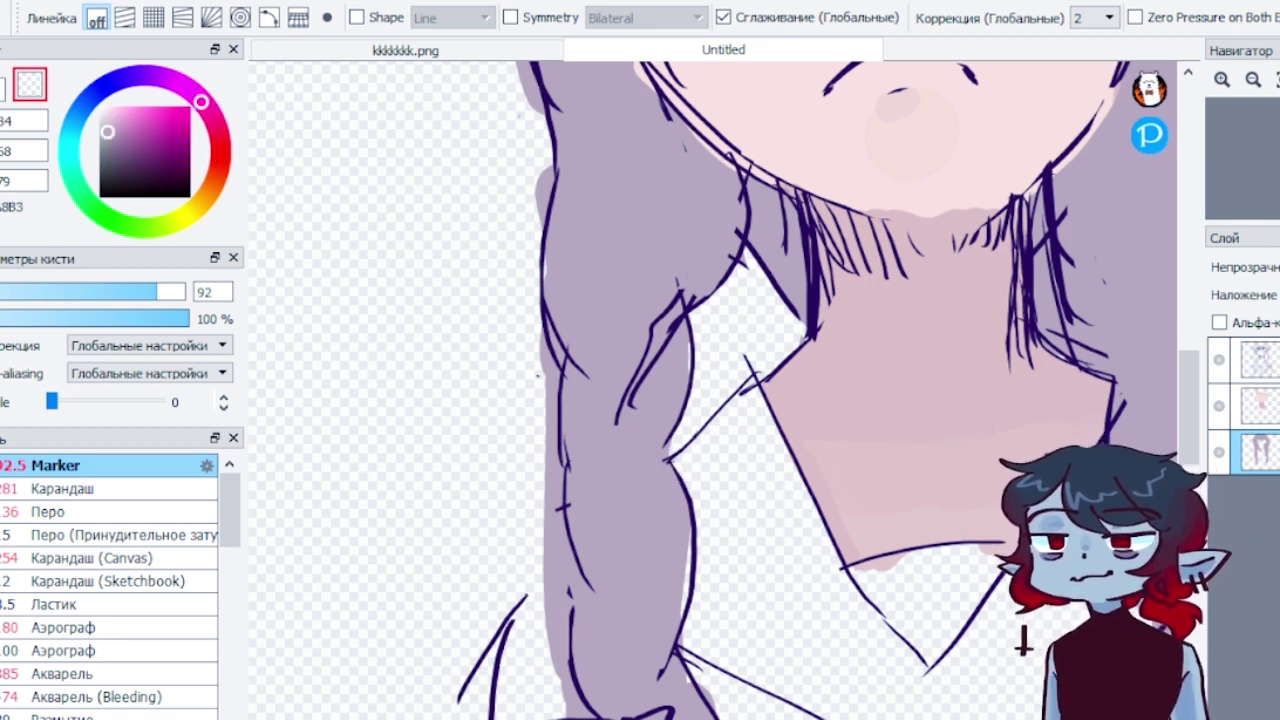
left_click_drag(681, 531, 675, 639)
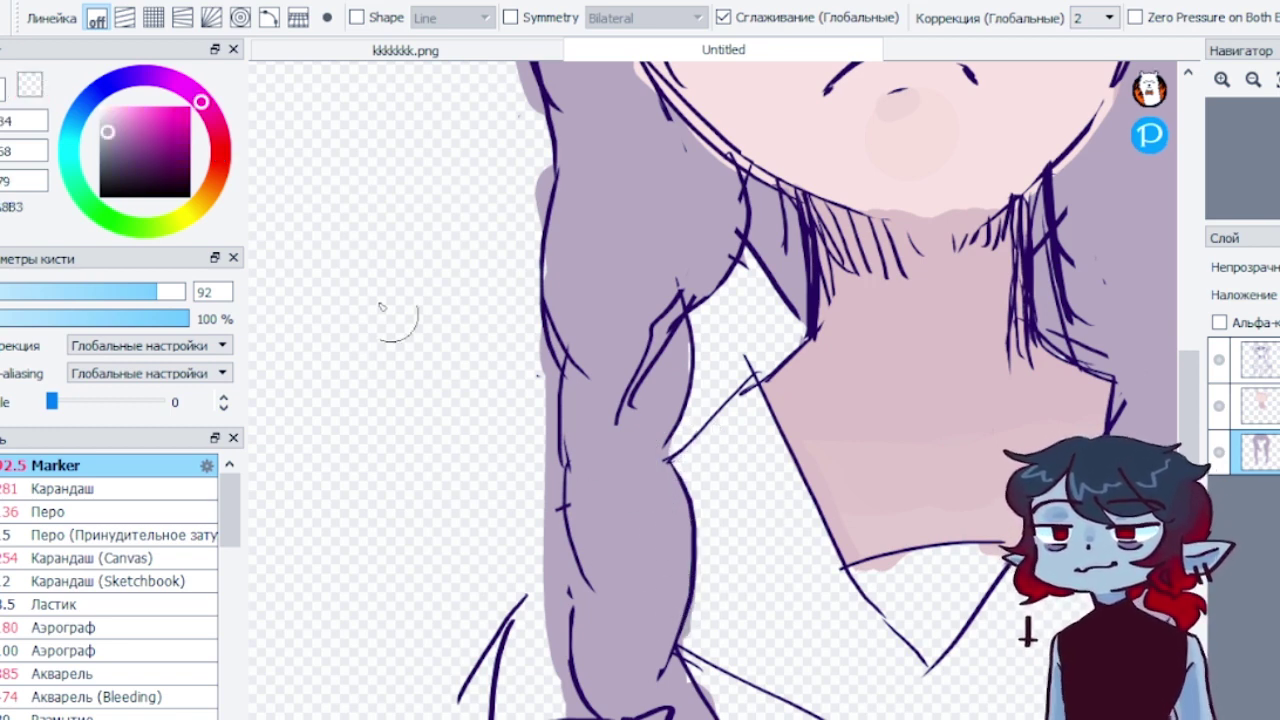
left_click_drag(560, 275, 566, 329)
left_click_drag(679, 311, 677, 380)
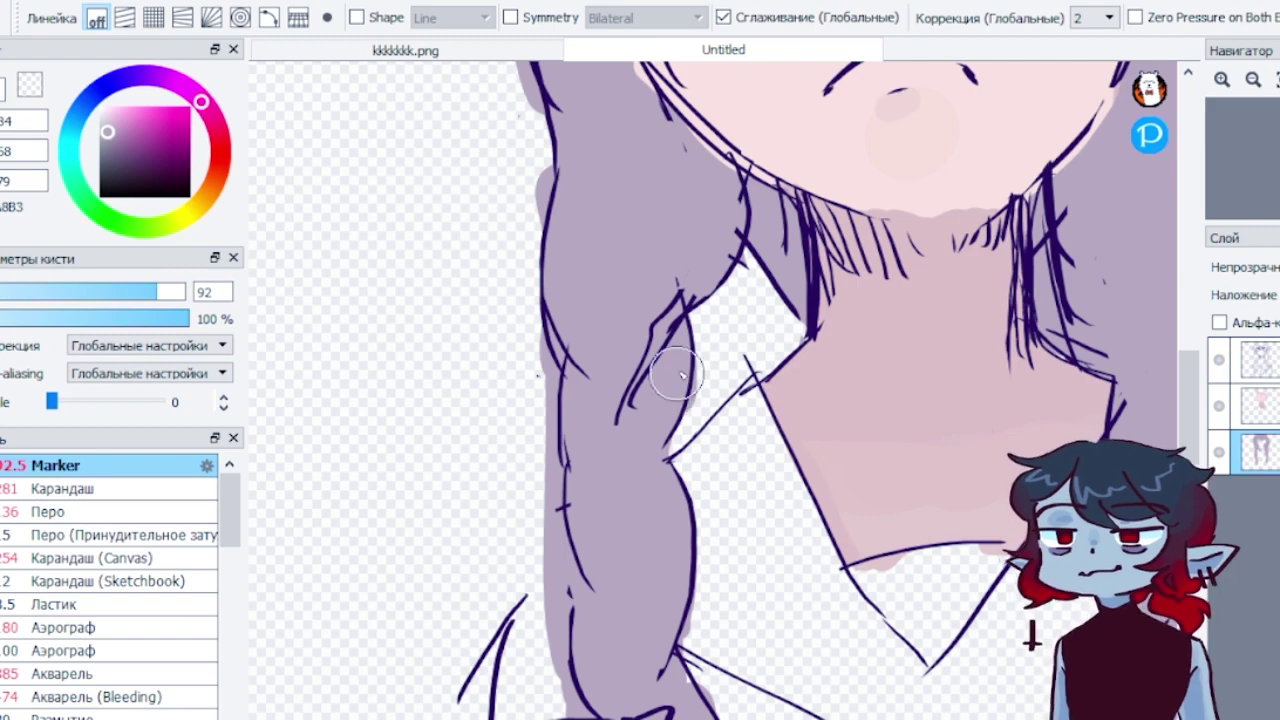
Set the transparent marker to size 44 and erase skin paint overlapping the hair from the left ear up to the hairline
left_click_drag(1189, 417, 1189, 364)
left_click(29, 90)
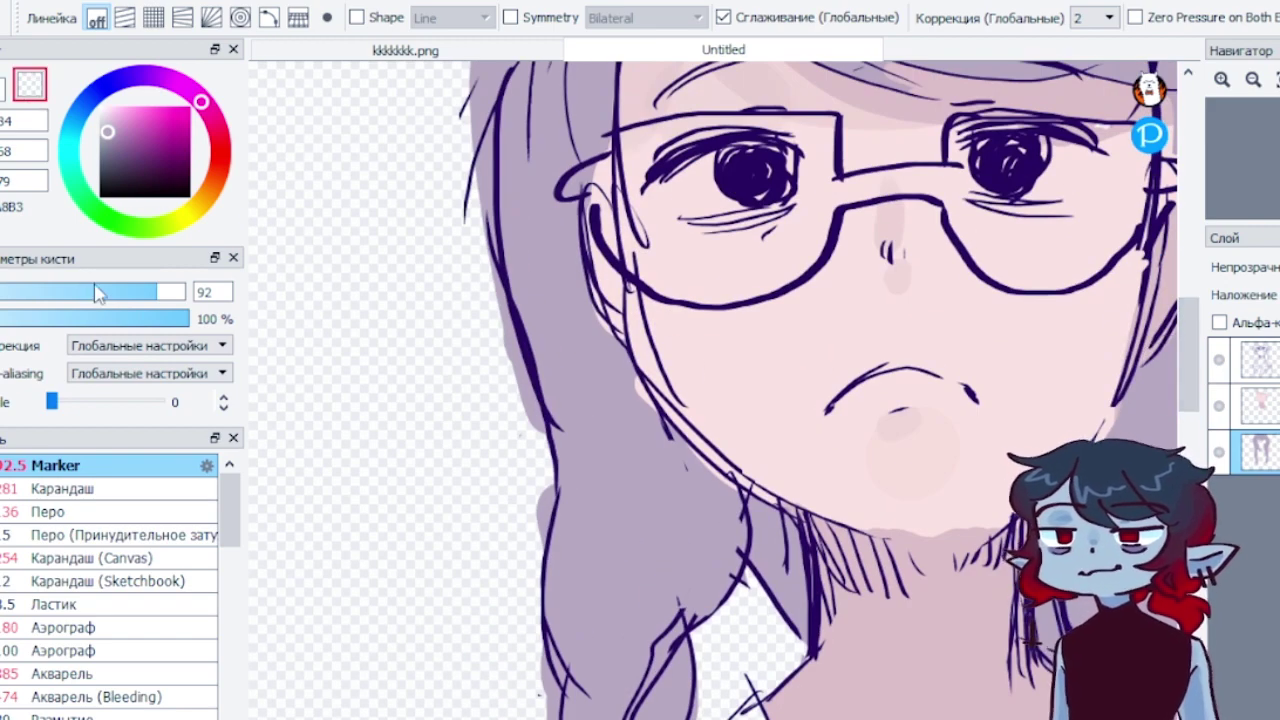
left_click(124, 293)
left_click(1256, 406)
left_click_drag(1189, 362, 1189, 340)
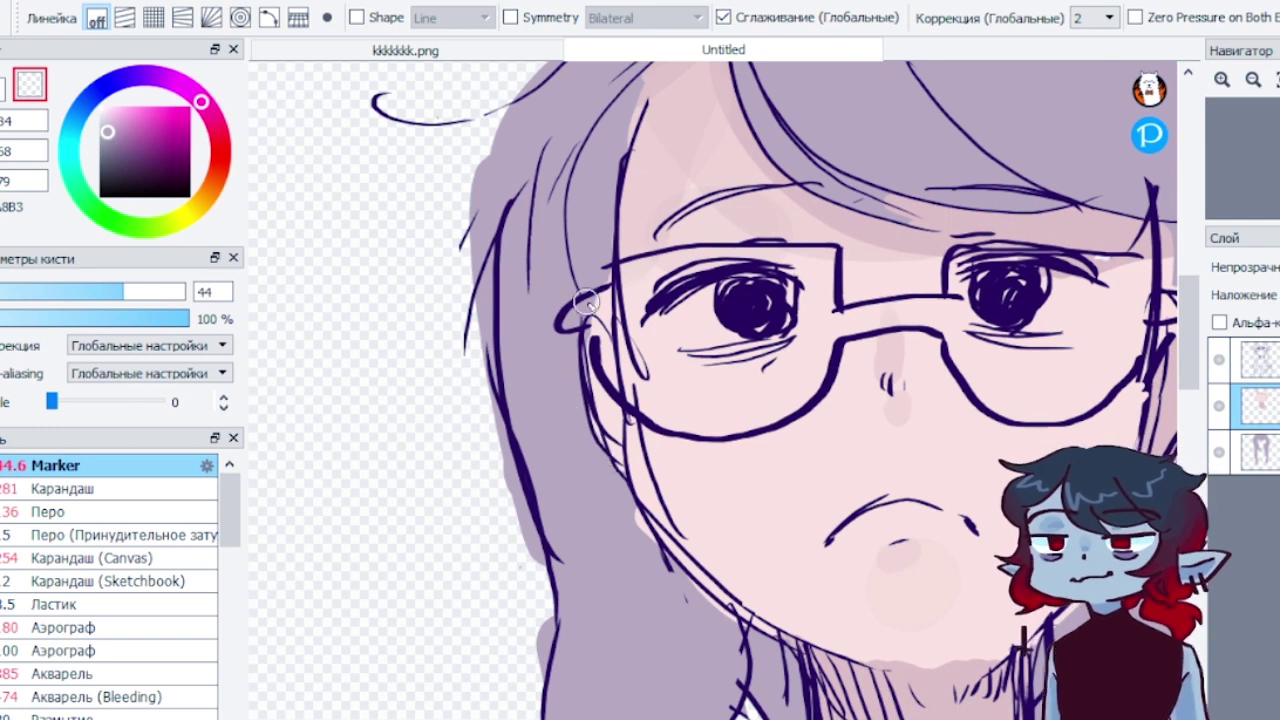
mouse_move(586, 302)
left_mouse_down()
mouse_move(611, 327)
mouse_move(602, 269)
left_mouse_up()
mouse_move(633, 107)
left_mouse_down()
mouse_move(620, 162)
mouse_move(648, 68)
left_mouse_up()
Sample the forehead's skin shadow tone and extend the shading under the fringe above the right eye
left_click_drag(1189, 335, 1189, 316)
right_click(1111, 341)
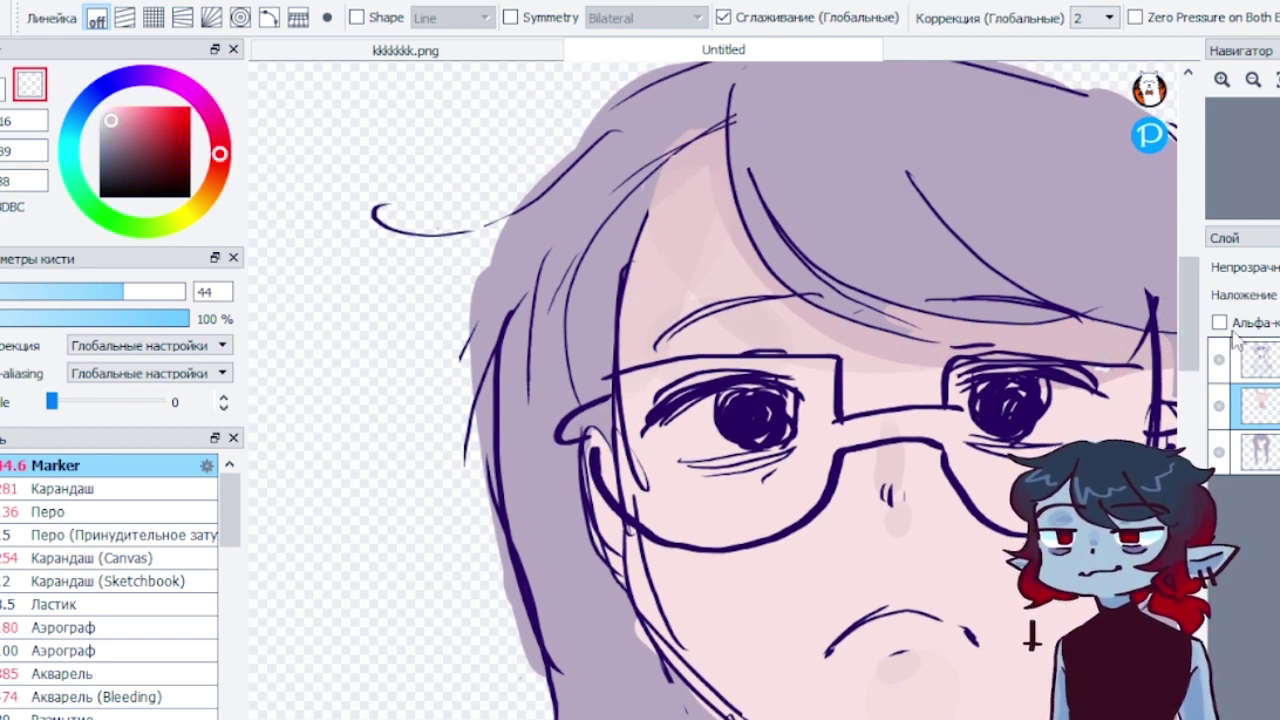
key("z")
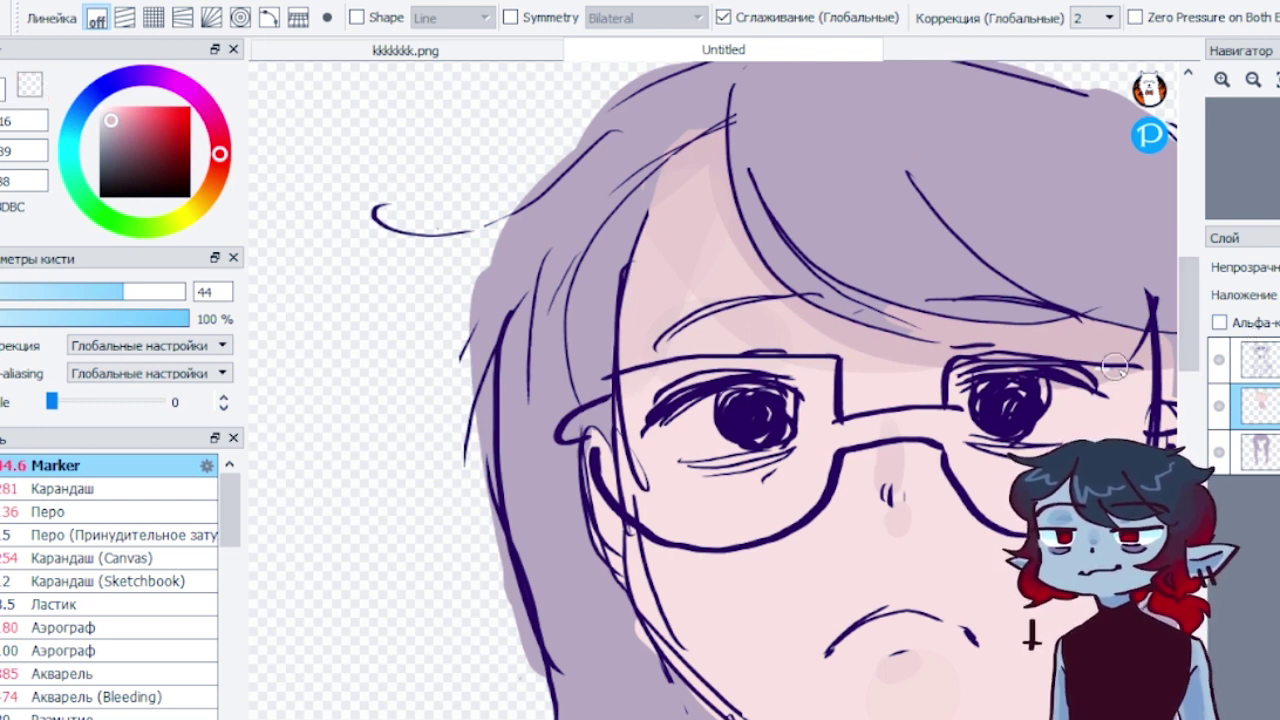
right_click(866, 354)
left_click_drag(1088, 370, 1142, 363)
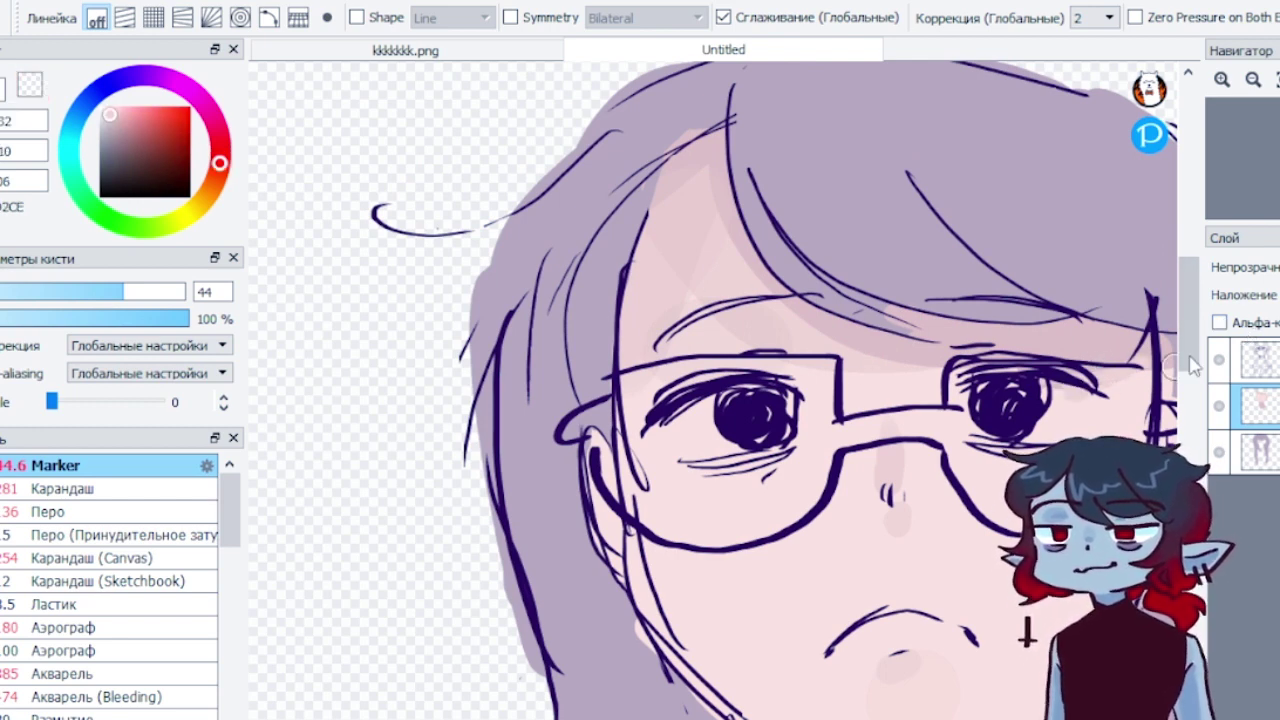
On the skin layer, erase the skin paint spilling over the parting and the lower edge of the fringe
left_click(1256, 452)
left_click(30, 84)
left_click(1260, 406)
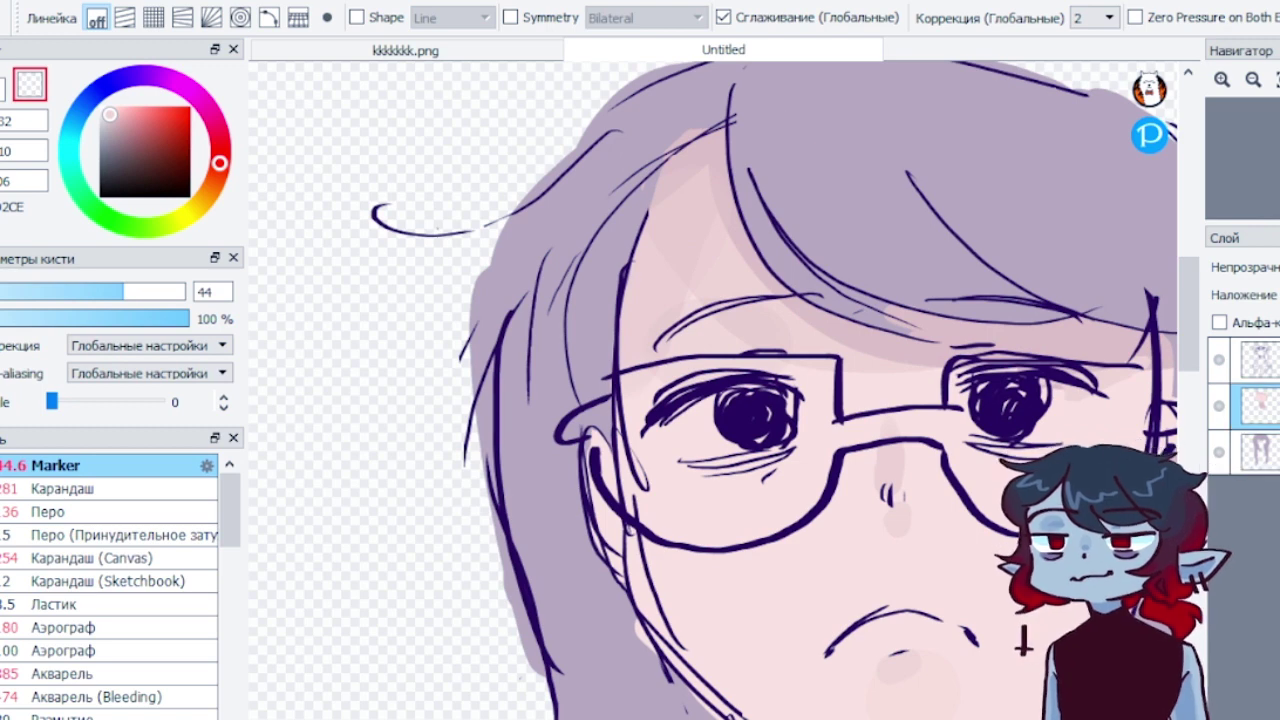
left_click_drag(659, 156, 704, 126)
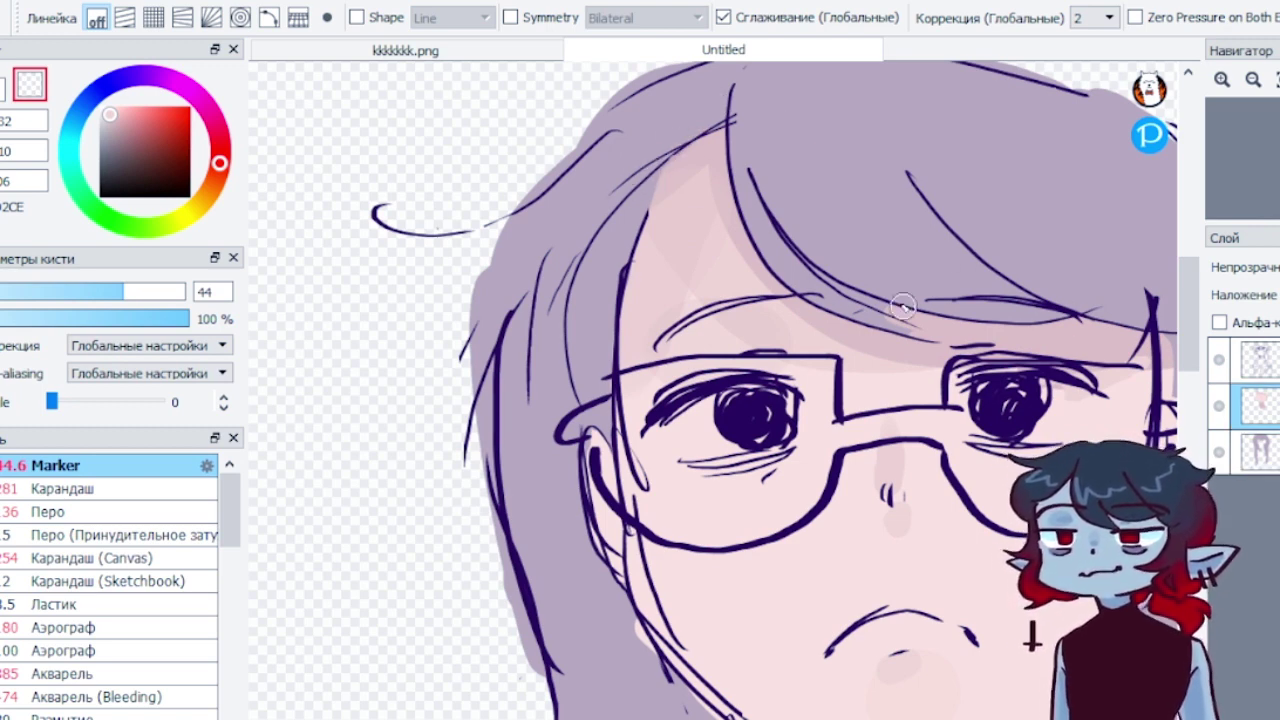
mouse_move(904, 314)
left_mouse_down()
mouse_move(945, 331)
mouse_move(929, 334)
left_mouse_up()
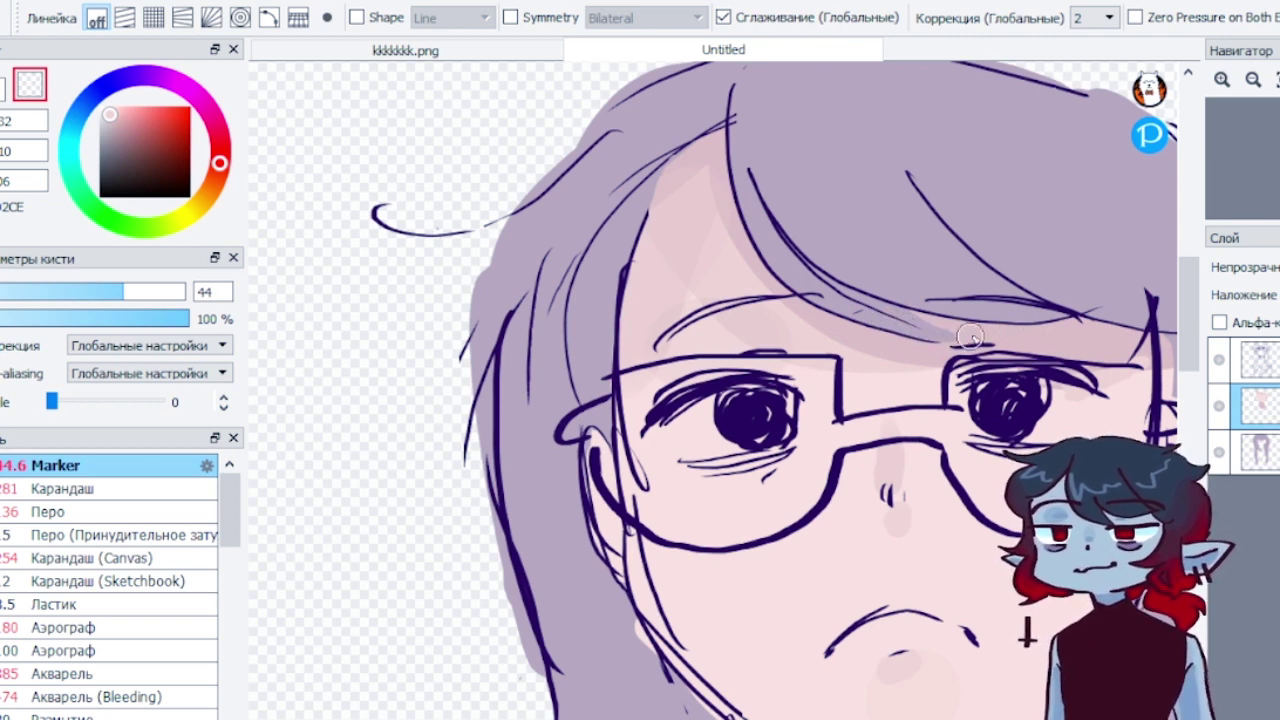
left_click_drag(1193, 337, 1193, 321)
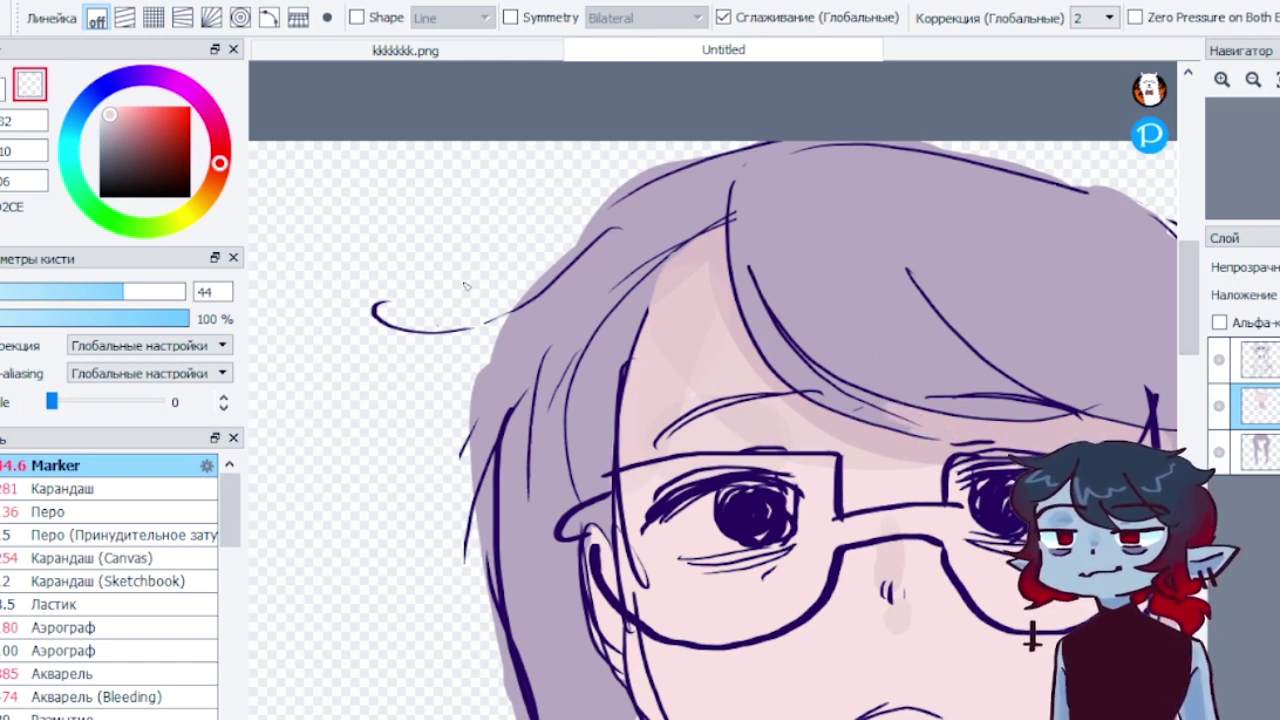
mouse_move(896, 405)
left_mouse_down()
mouse_move(936, 438)
mouse_move(898, 424)
mouse_move(940, 439)
left_mouse_up()
On the hair layer, erase the overflow outside the head's left outline and patch the edge with the sampled hair violet
left_click(1262, 453)
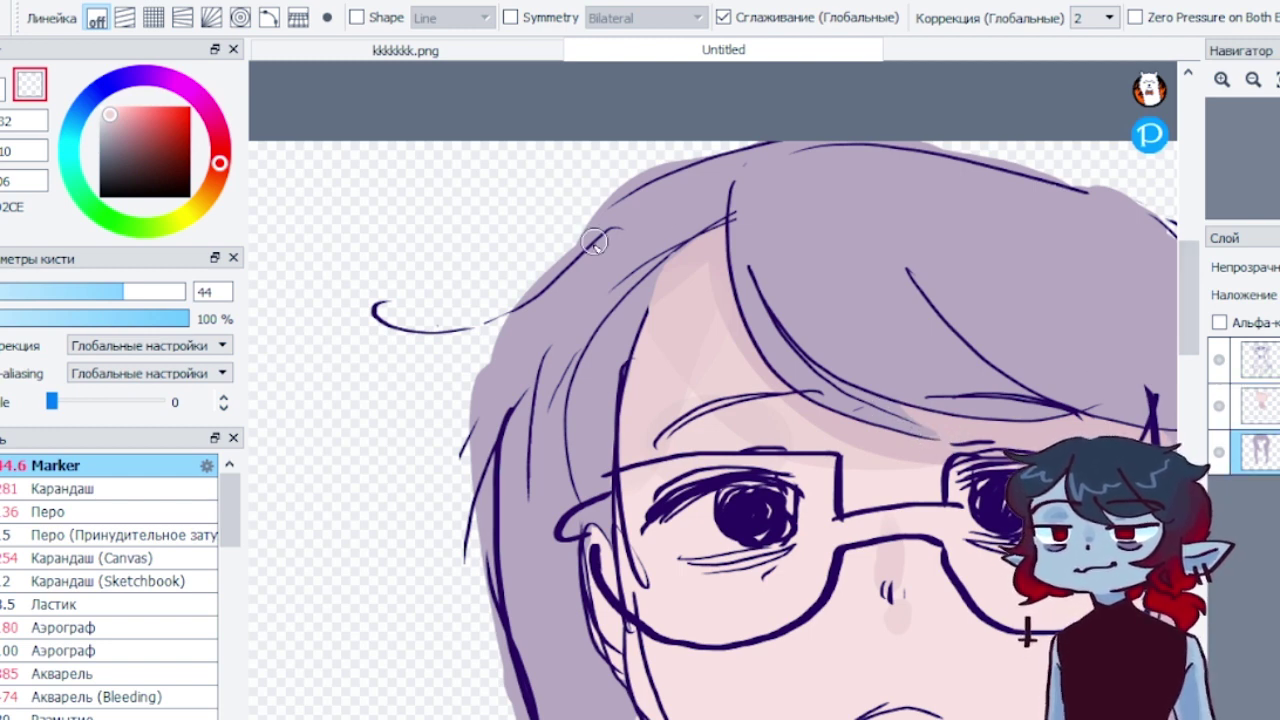
mouse_move(507, 311)
left_mouse_down()
mouse_move(462, 532)
mouse_move(491, 345)
mouse_move(447, 463)
left_mouse_up()
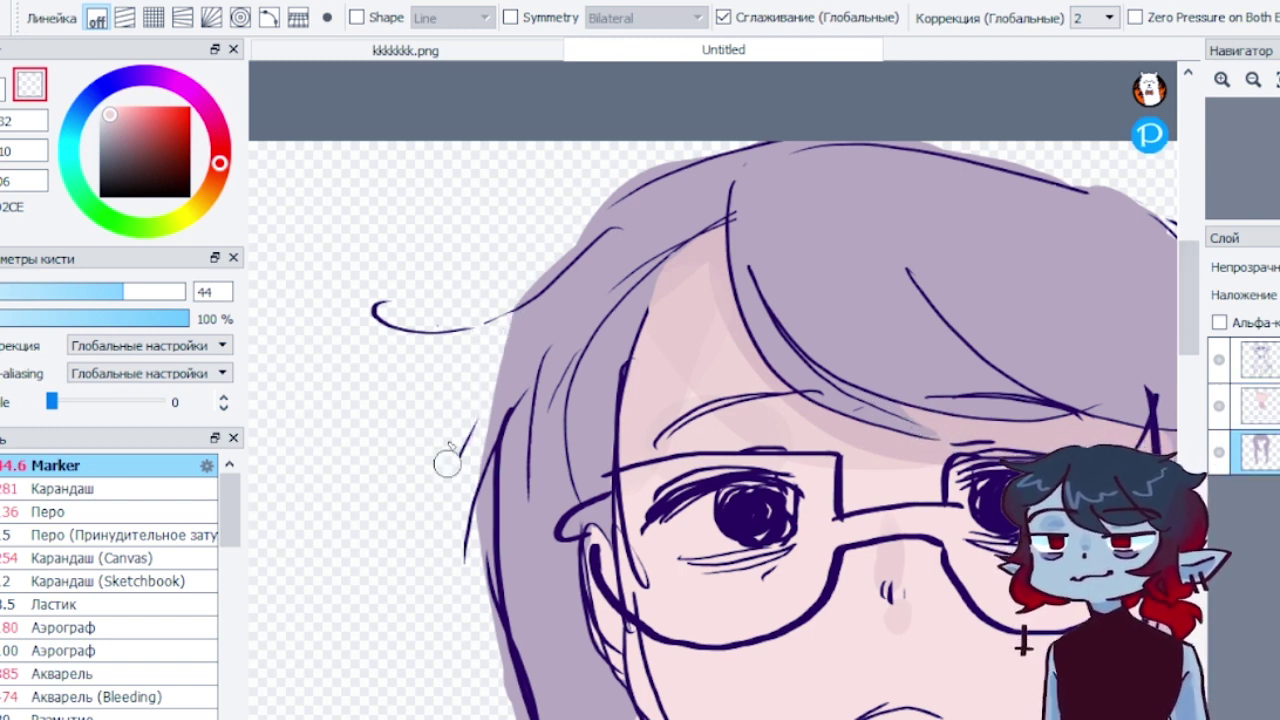
mouse_move(516, 304)
left_mouse_down()
mouse_move(590, 213)
mouse_move(672, 154)
mouse_move(654, 172)
mouse_move(740, 142)
left_mouse_up()
left_click(4, 86)
left_click(648, 232, "alt")
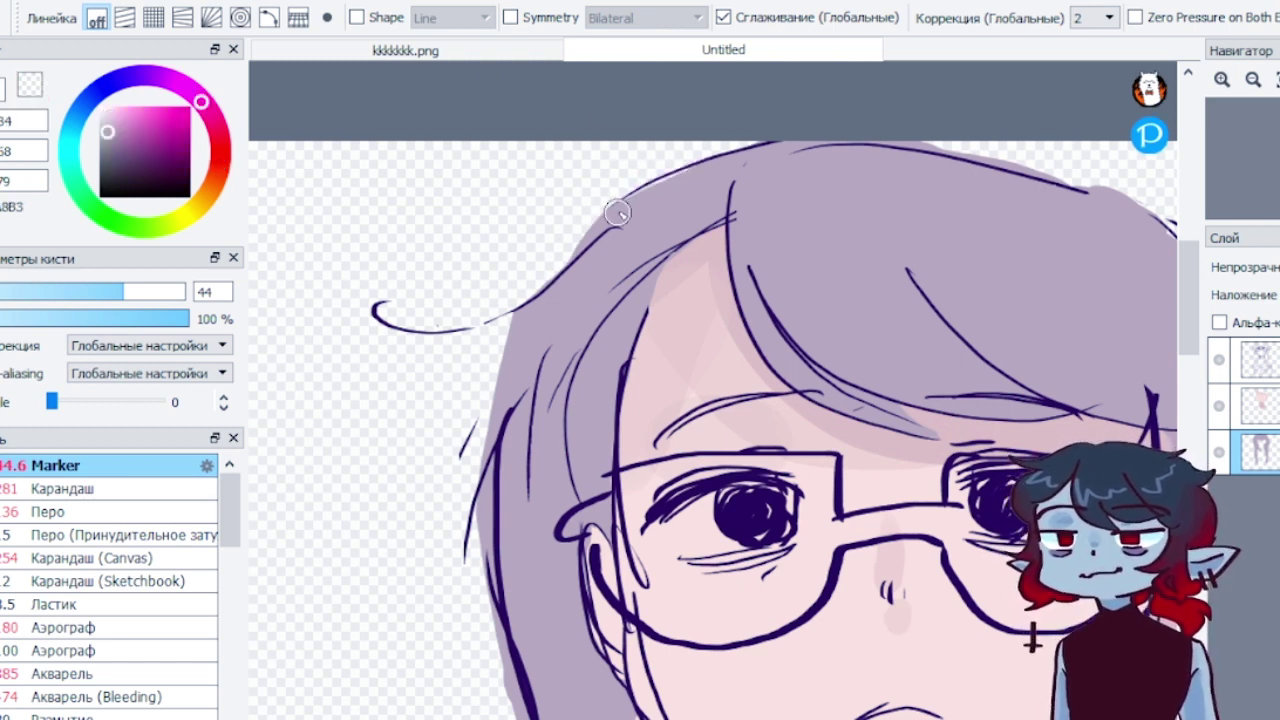
mouse_move(617, 212)
left_mouse_down()
mouse_move(702, 158)
mouse_move(767, 148)
mouse_move(624, 197)
mouse_move(714, 148)
mouse_move(655, 175)
left_mouse_up()
key("x")
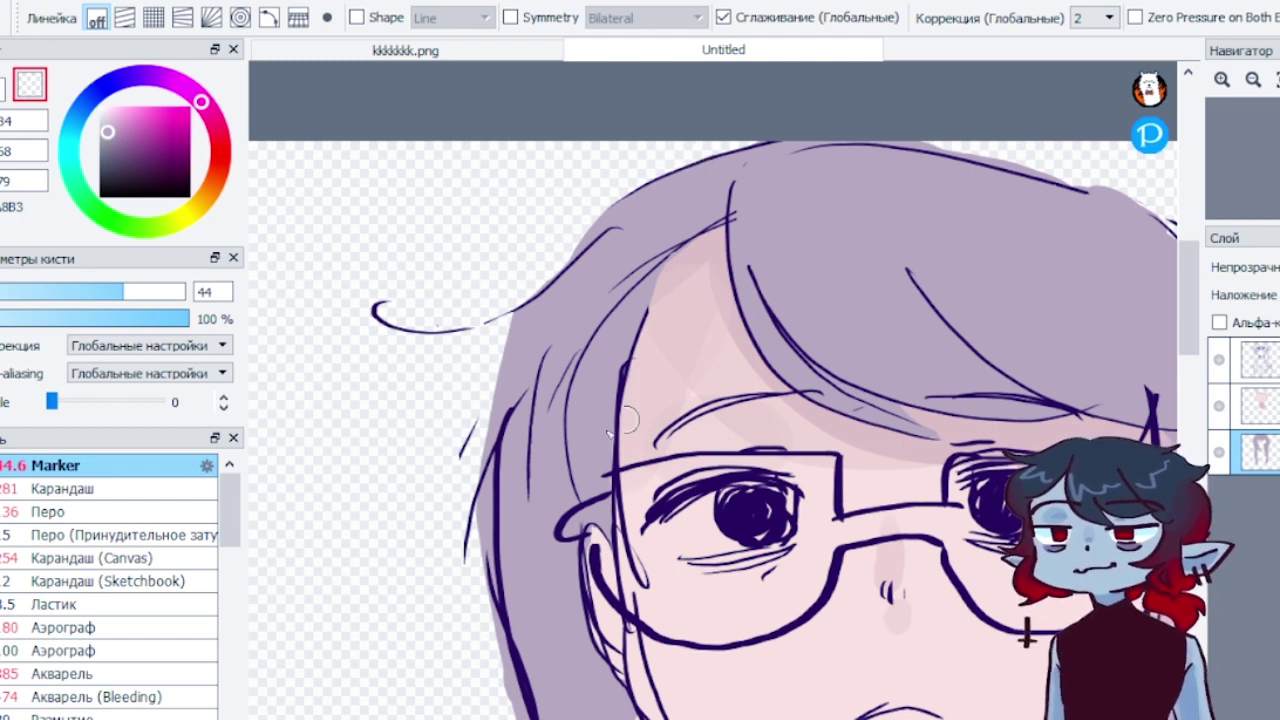
mouse_move(556, 271)
left_mouse_down()
mouse_move(503, 340)
mouse_move(480, 433)
left_mouse_up()
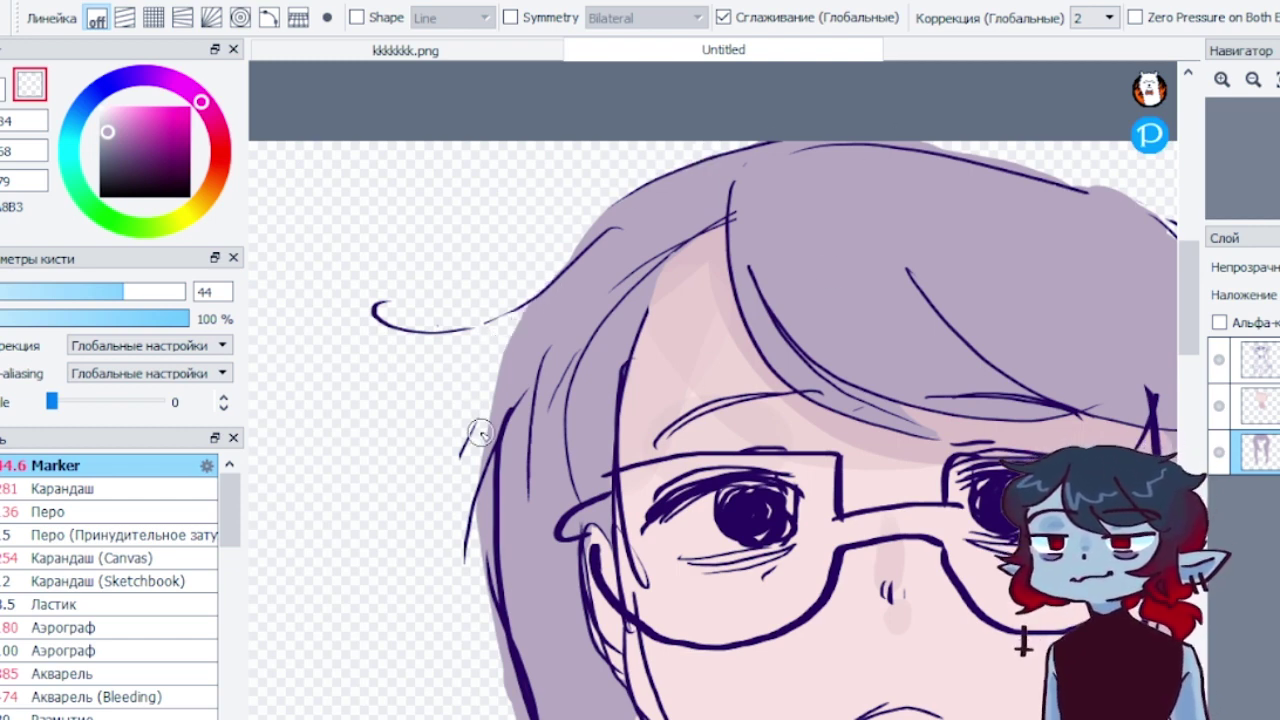
Erase the hair overflow above the crown's right outline and fill the over-erased gaps with the hair violet
left_click_drag(1190, 316, 1190, 306)
left_click_drag(731, 718, 802, 718)
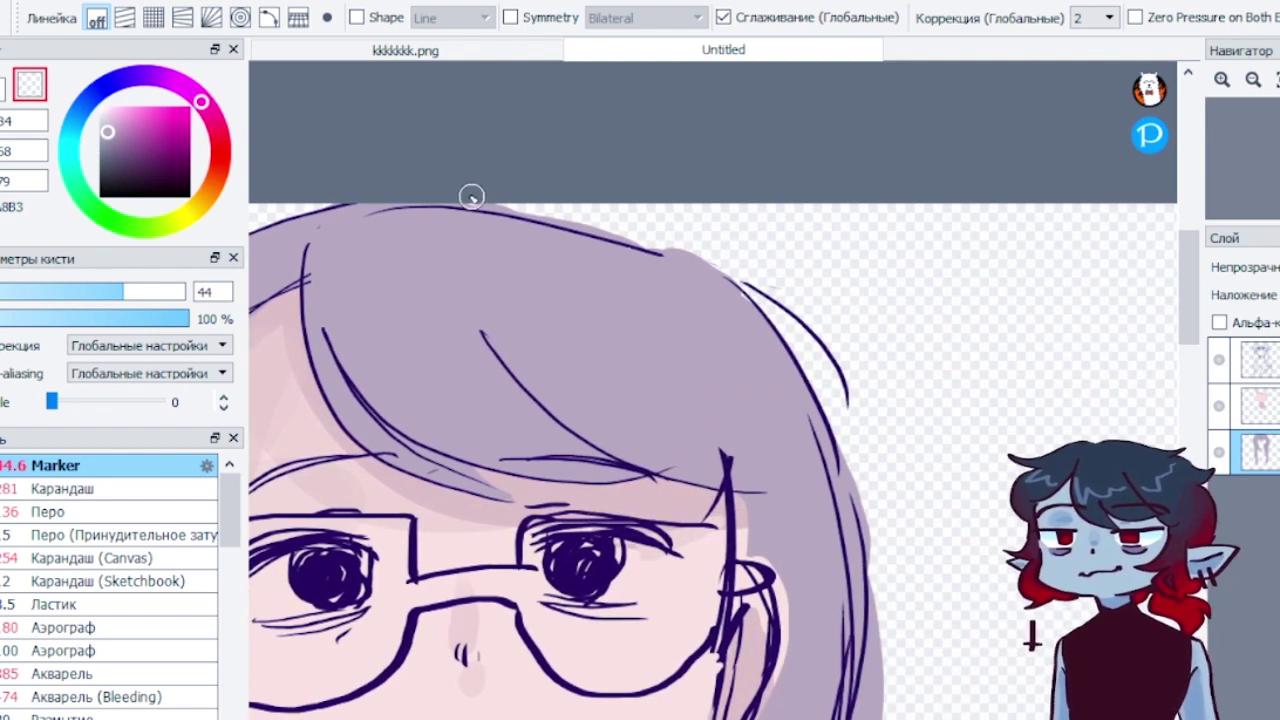
left_click_drag(459, 203, 648, 246)
left_click_drag(567, 223, 696, 266)
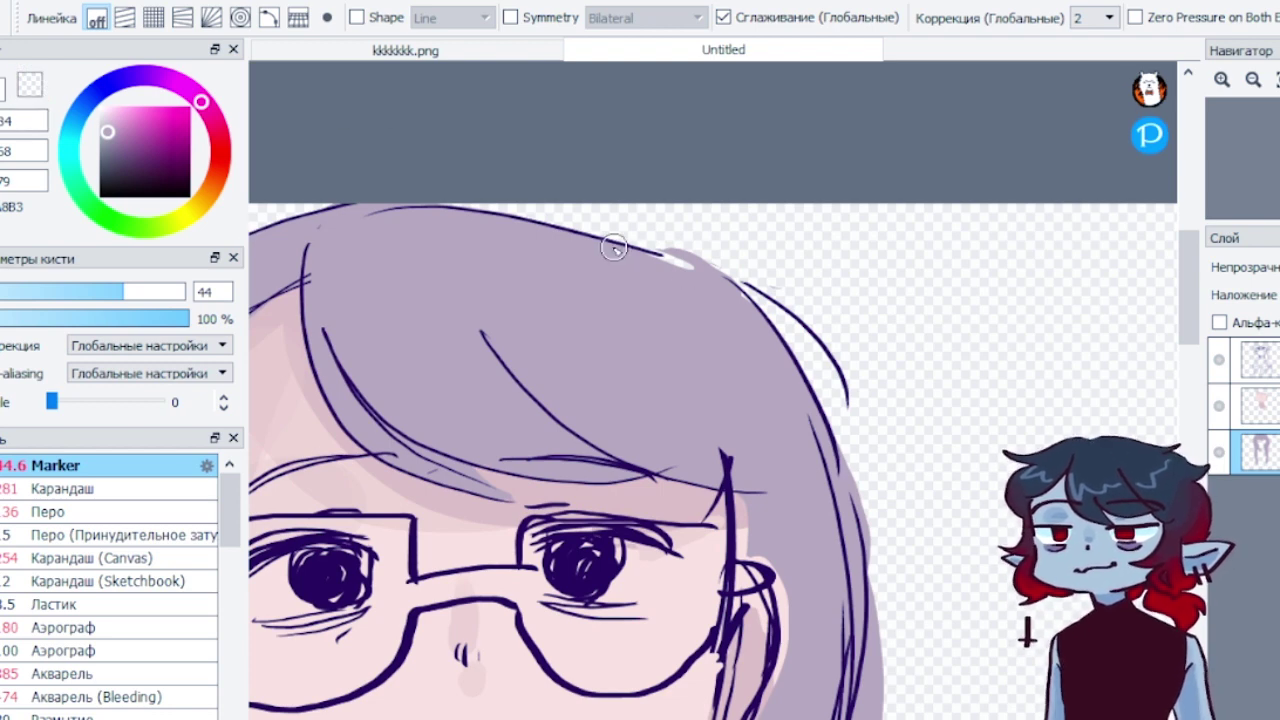
left_click_drag(727, 282, 760, 313)
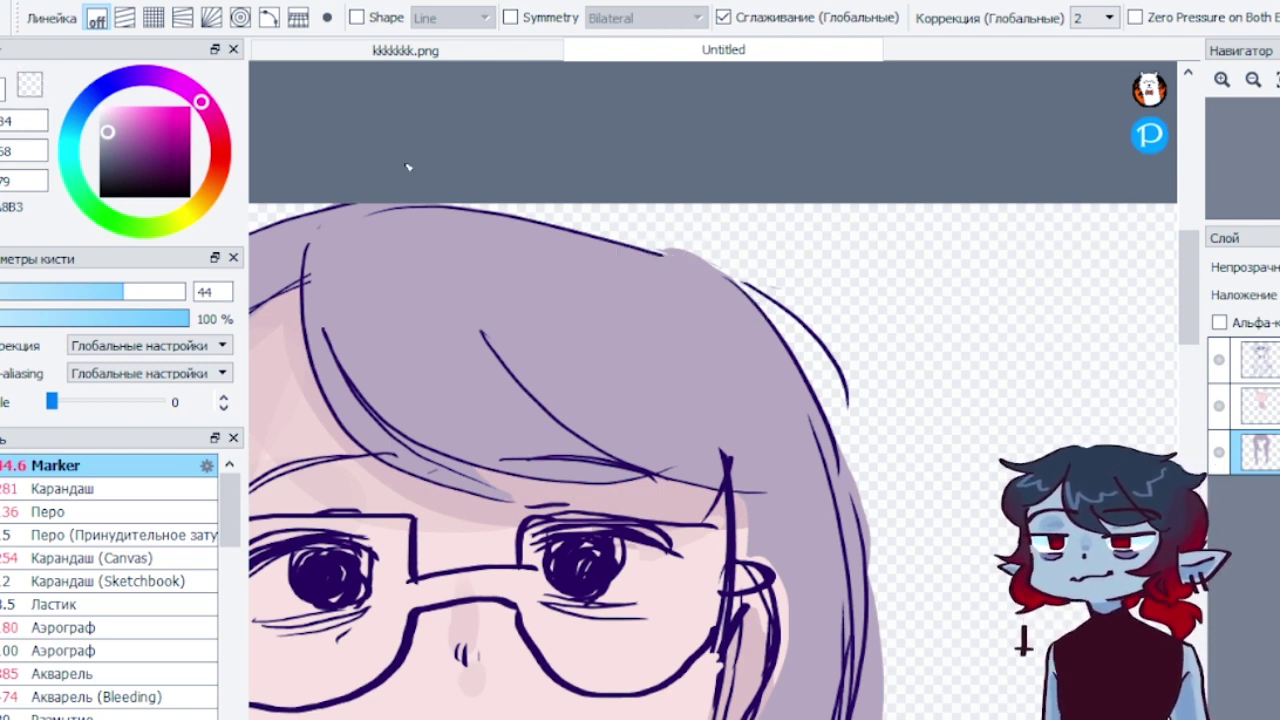
left_click(30, 84)
left_click(3, 88)
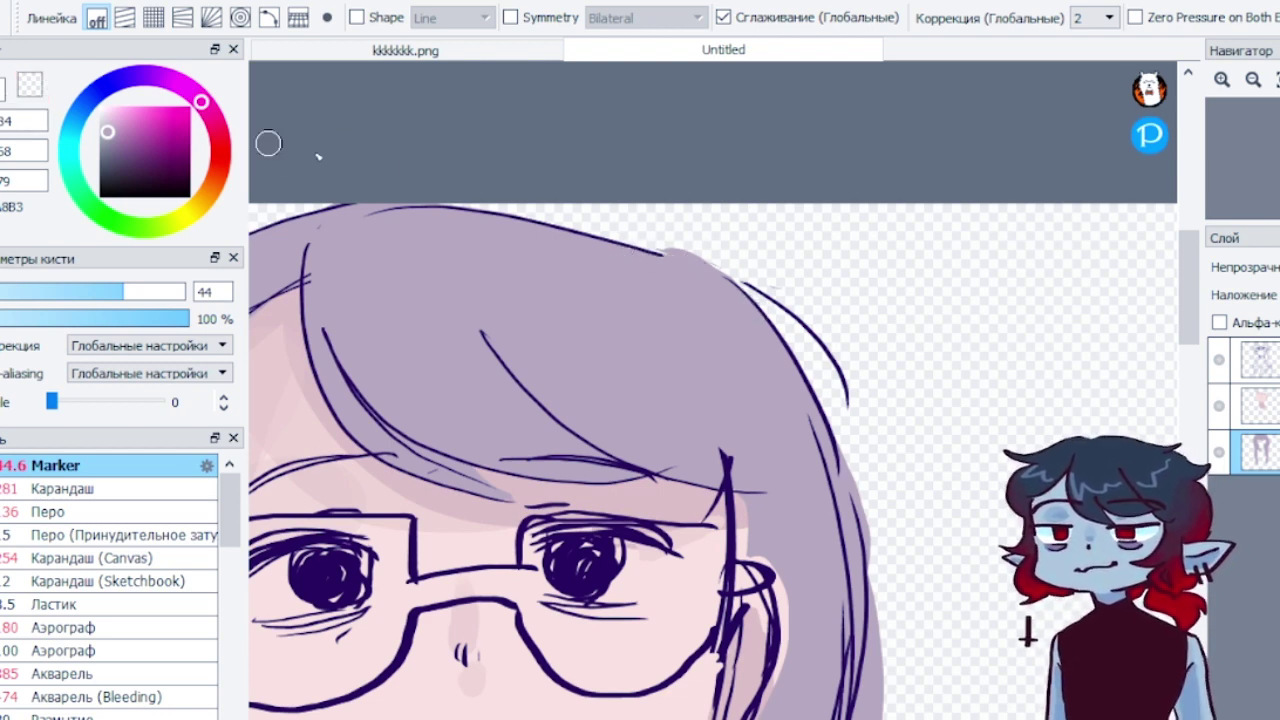
left_click(31, 85)
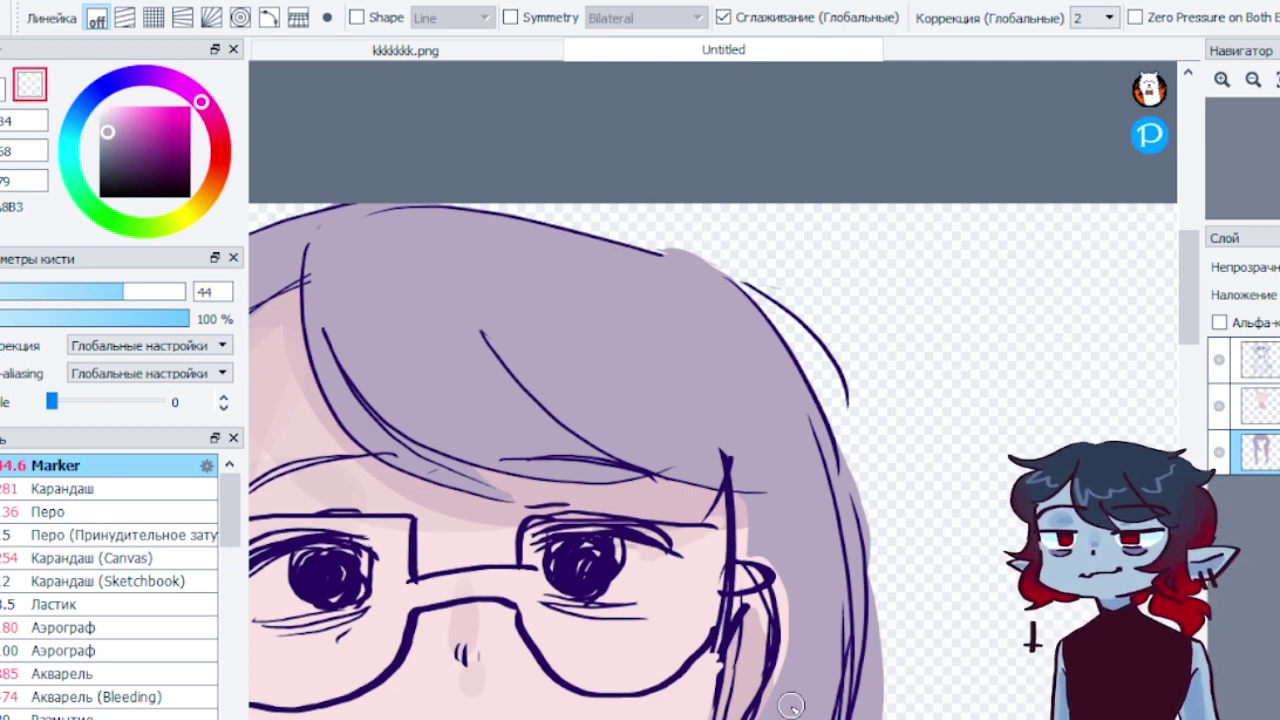
scroll(702, 477, "right", 2)
mouse_move(551, 243)
left_mouse_down()
mouse_move(651, 286)
mouse_move(565, 241)
mouse_move(630, 262)
left_mouse_up()
Erase the hair overflow along the right side of the head and upper braid, clearing the leftover patch with the transparent Bucket
scroll(1160, 337, "down", 5)
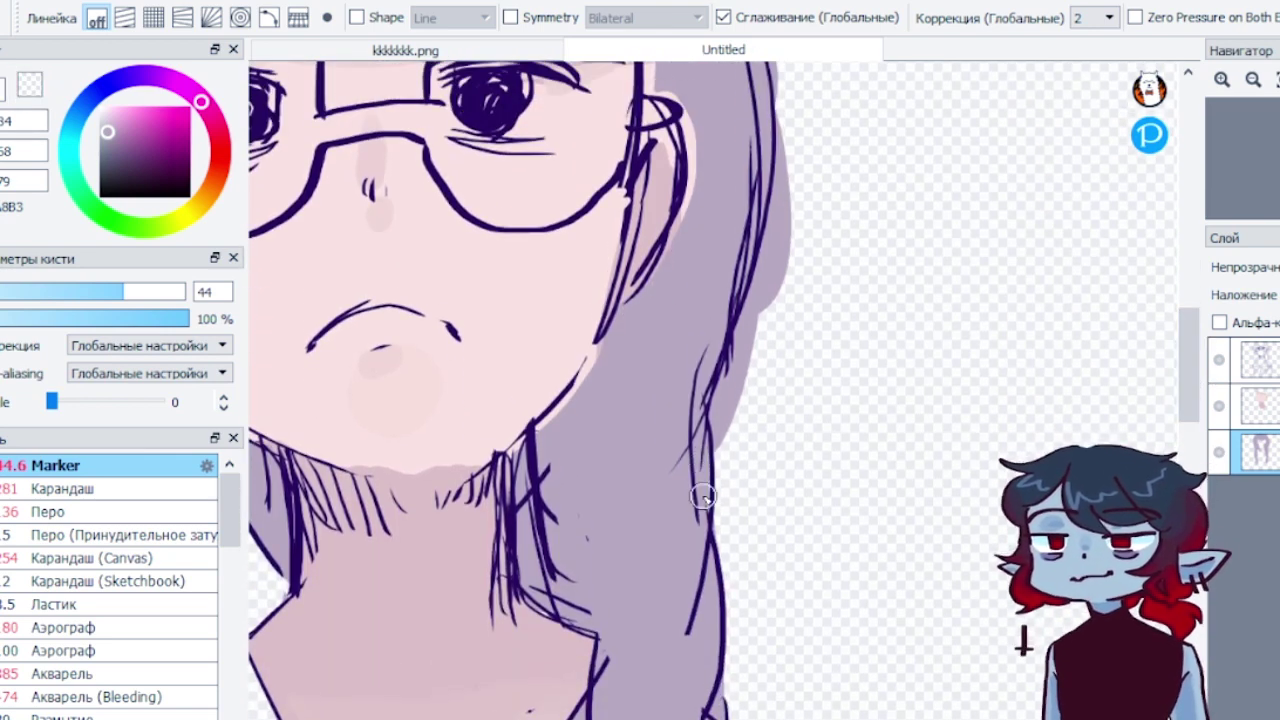
left_click(32, 84)
mouse_move(731, 437)
left_mouse_down()
mouse_move(717, 393)
mouse_move(725, 419)
mouse_move(756, 344)
left_mouse_up()
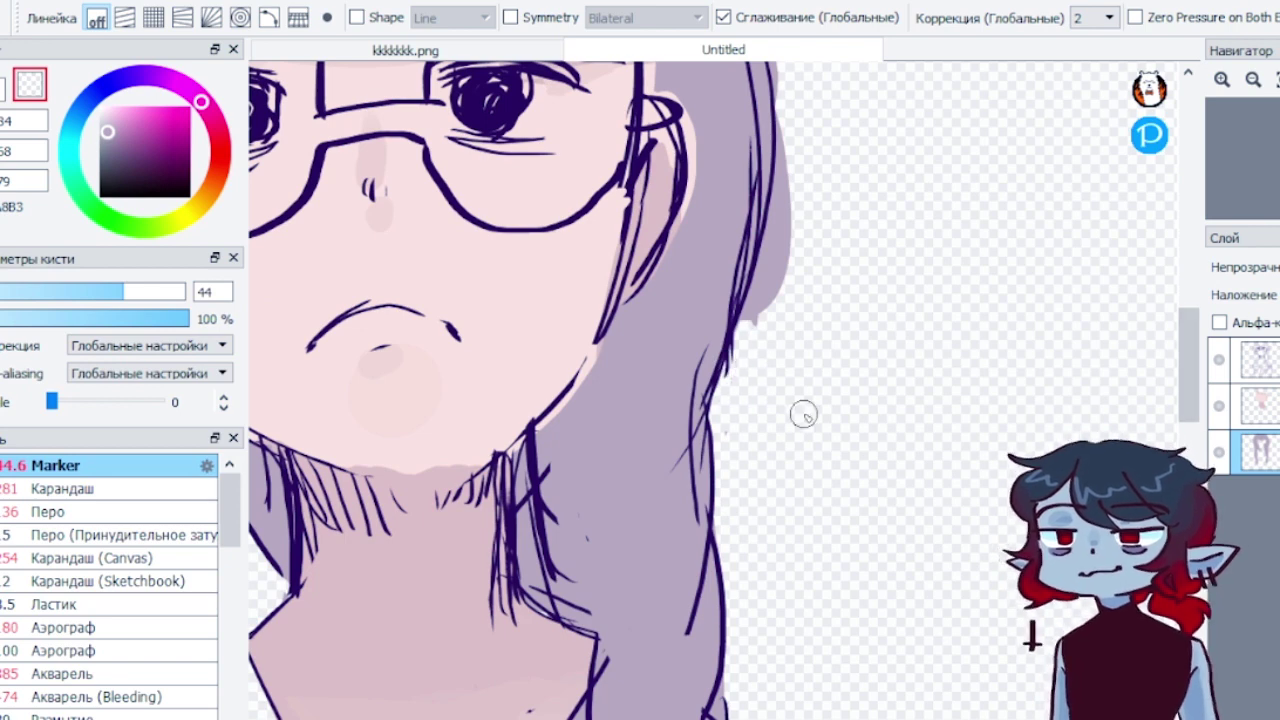
scroll(743, 457, "up", 4)
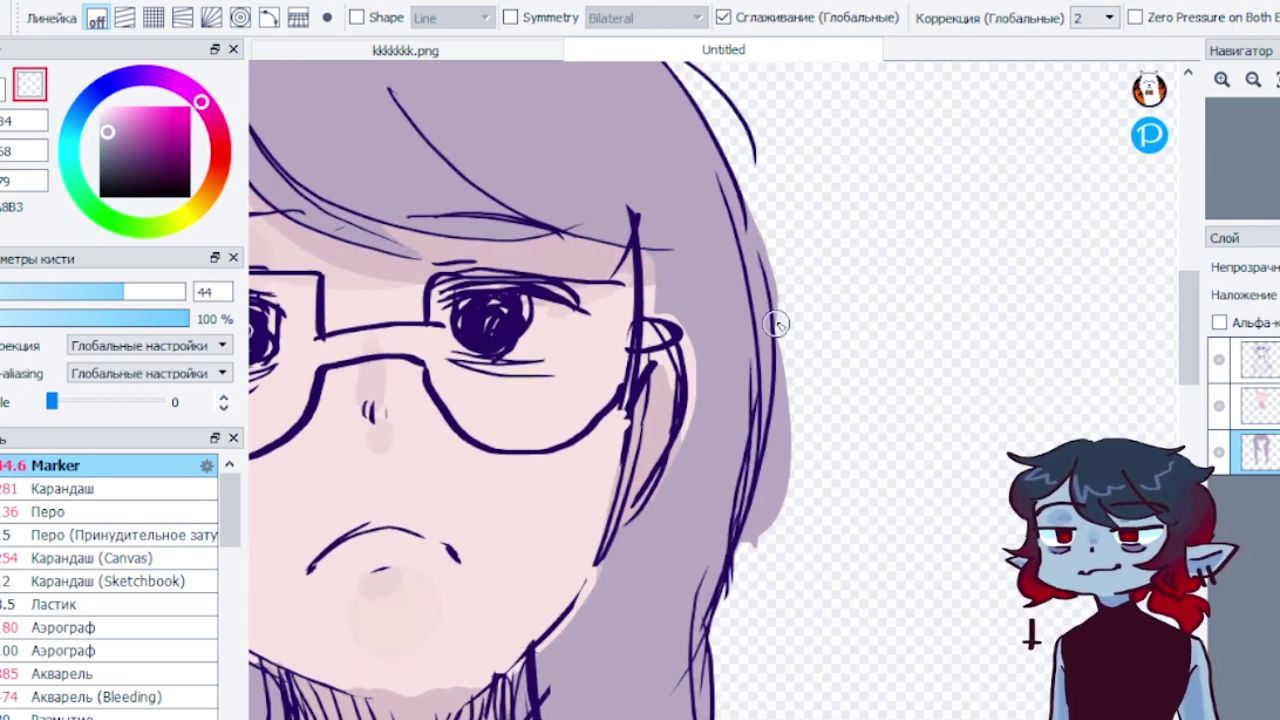
left_click_drag(777, 323, 778, 402)
key("g")
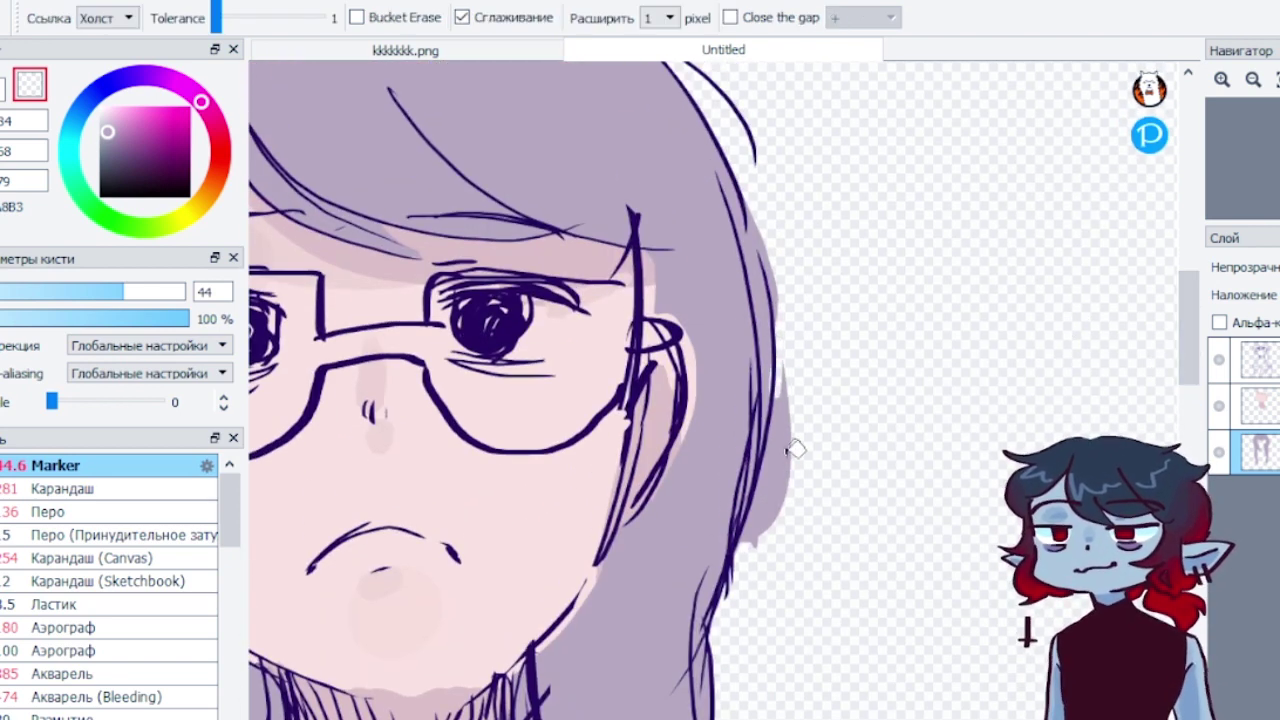
left_click(795, 450)
key("b")
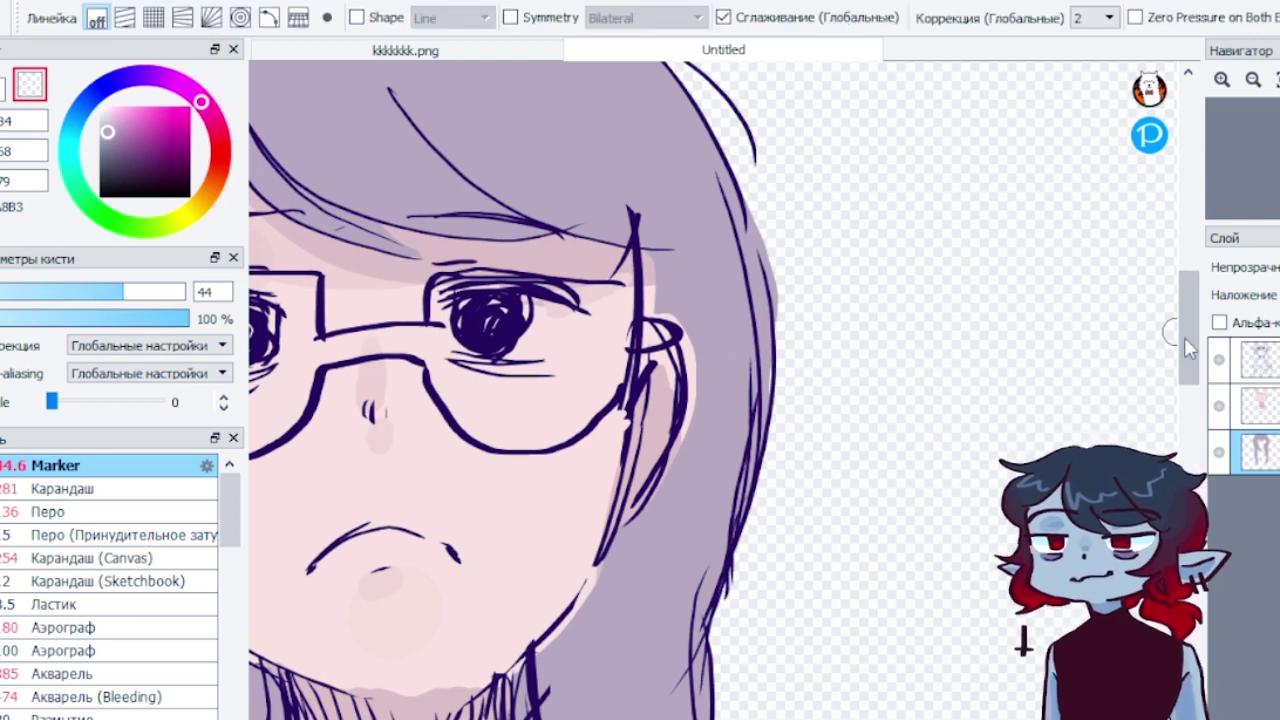
Fill the gap along the head's right outline with the hair violet
scroll(766, 309, "up", 2)
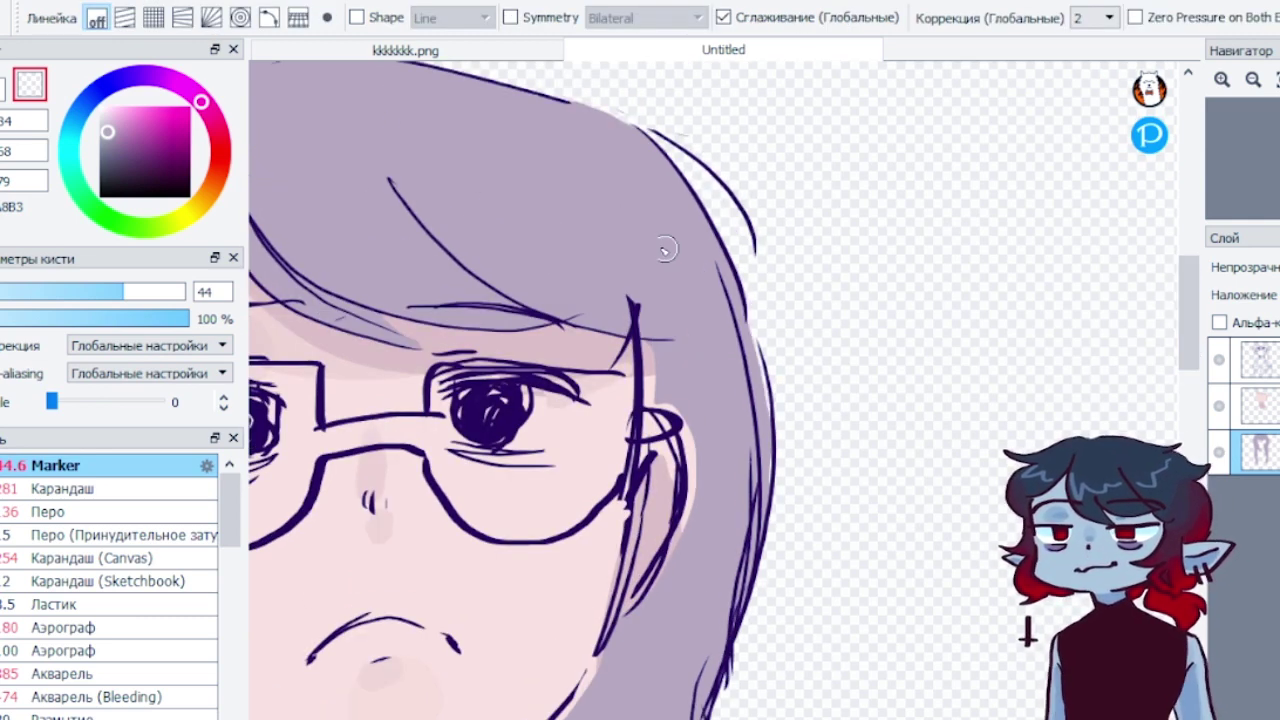
left_click(2, 88)
mouse_move(745, 330)
left_mouse_down()
mouse_move(776, 432)
mouse_move(760, 497)
left_mouse_up()
On the skin layer, erase the skin paint spilling outside the right temple and the right ear's outline
left_click(1264, 407)
left_click(30, 84)
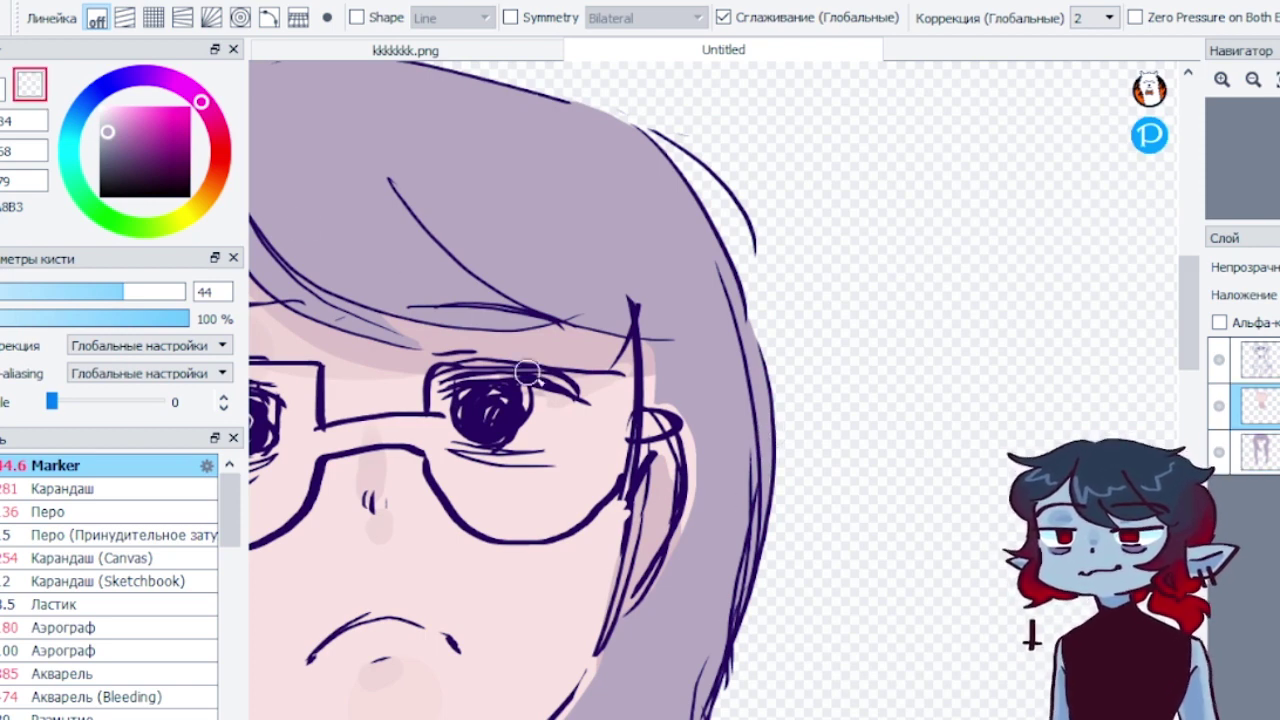
mouse_move(650, 339)
left_mouse_down()
mouse_move(654, 404)
mouse_move(681, 415)
mouse_move(690, 449)
mouse_move(680, 421)
left_mouse_up()
left_click_drag(691, 470, 671, 557)
Erase the skin overflow along the jaw's right edge and patch the jawline with the sampled skin colour
left_click_drag(1190, 337, 1190, 387)
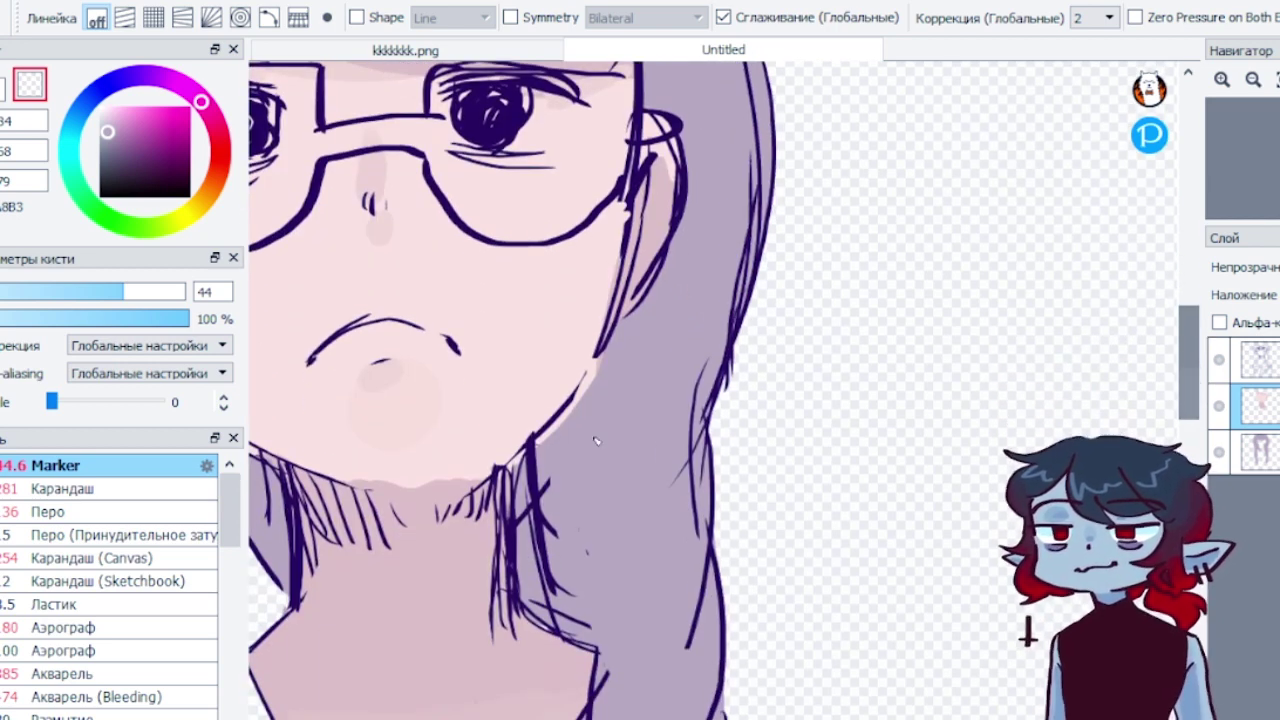
left_click_drag(535, 450, 607, 352)
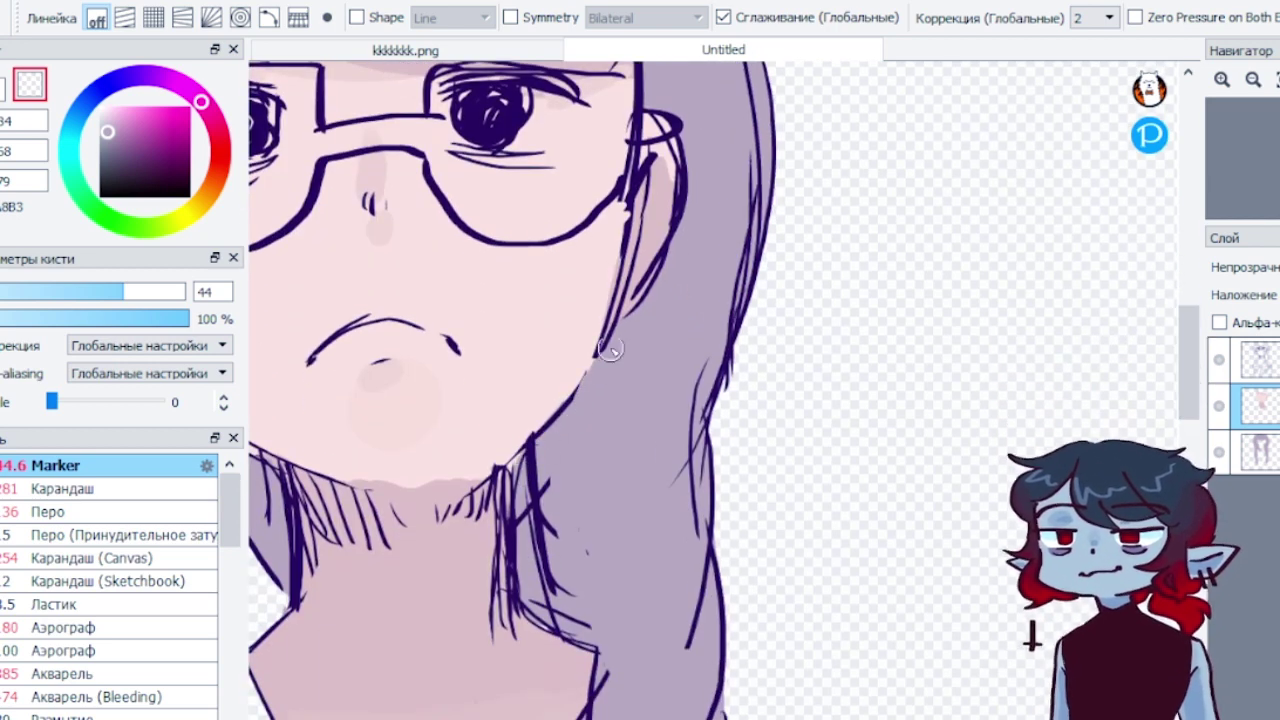
left_click(2, 88)
right_click(558, 352)
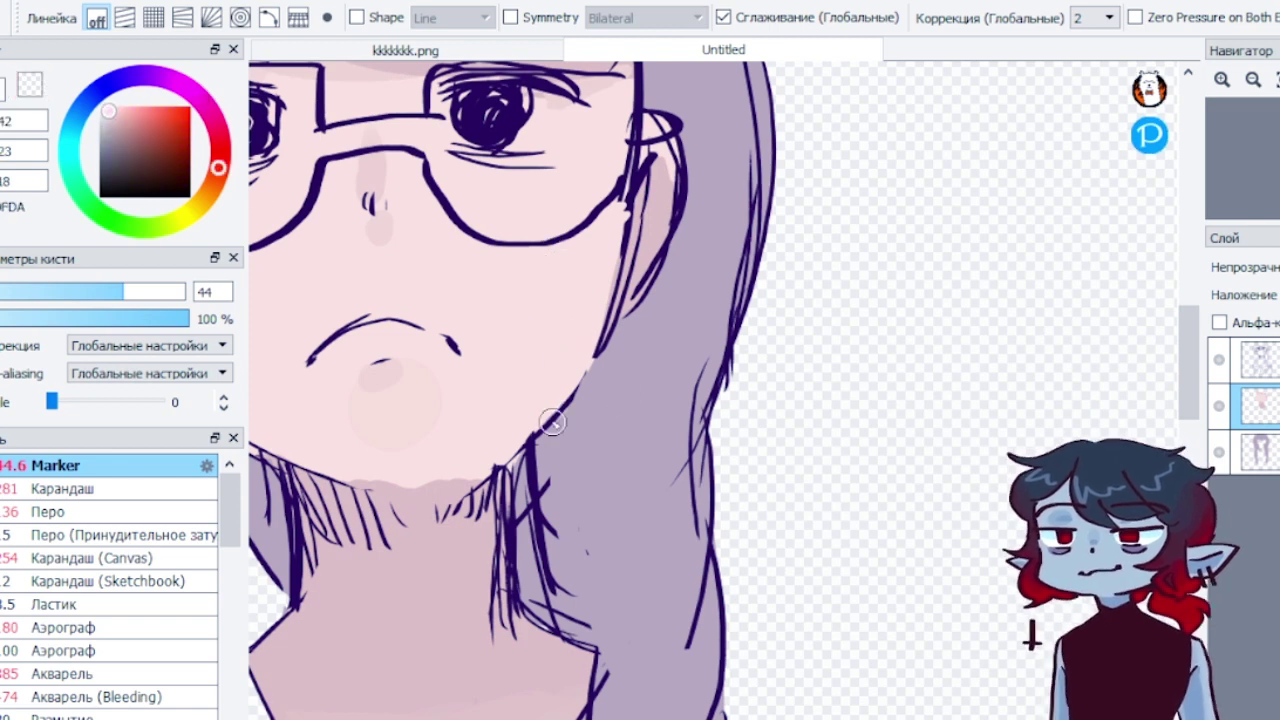
key("c")
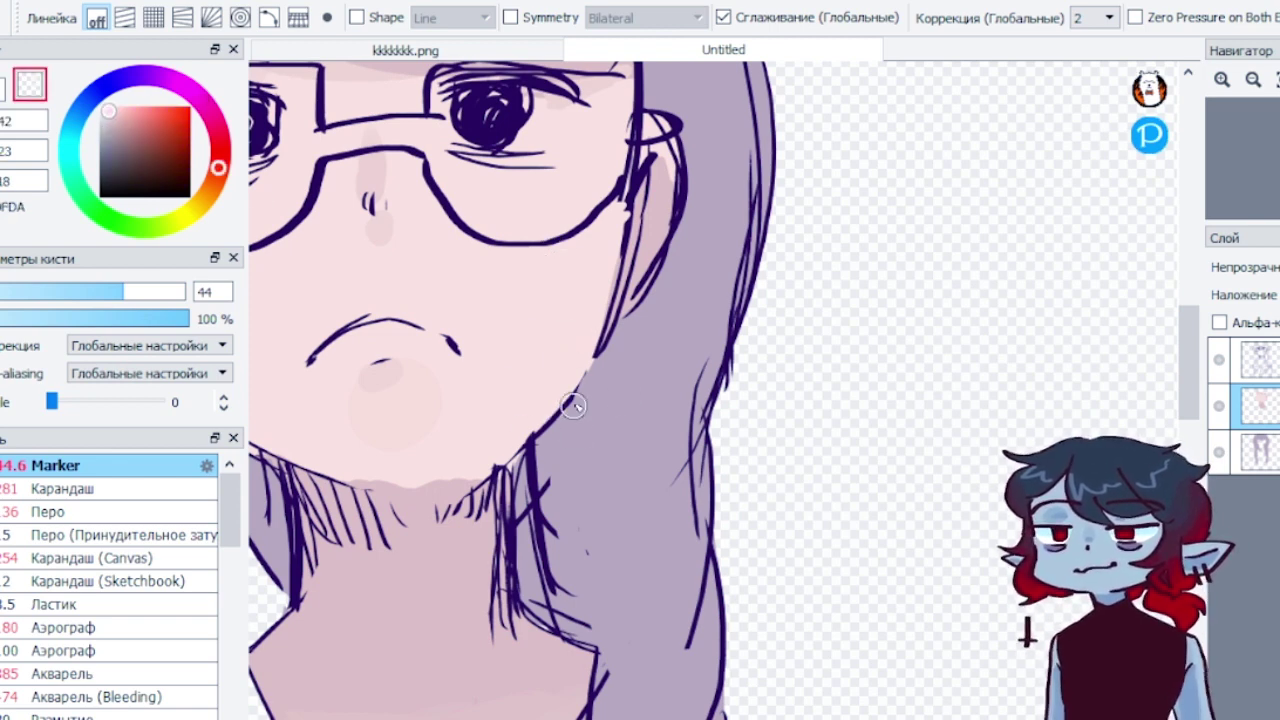
On the hair layer, sample the hair violet and erase the overflow along the left braid's inner edge
left_click_drag(535, 572, 640, 568)
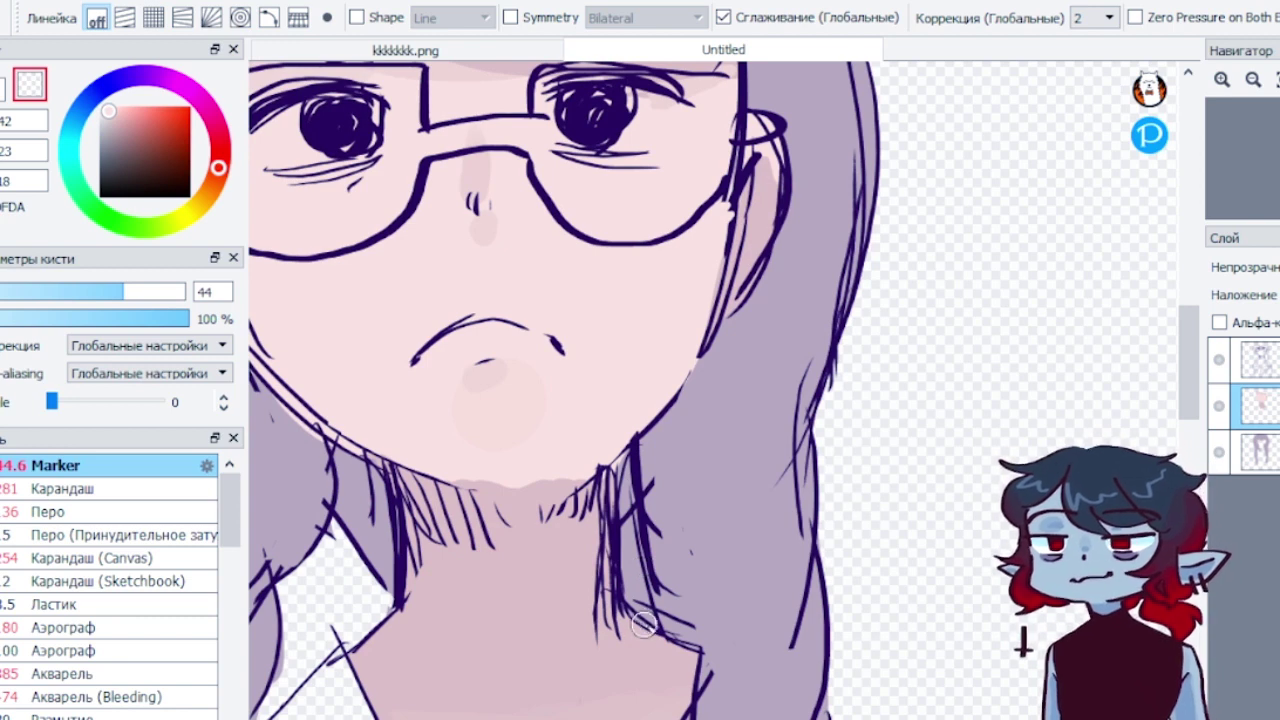
left_click(1250, 451)
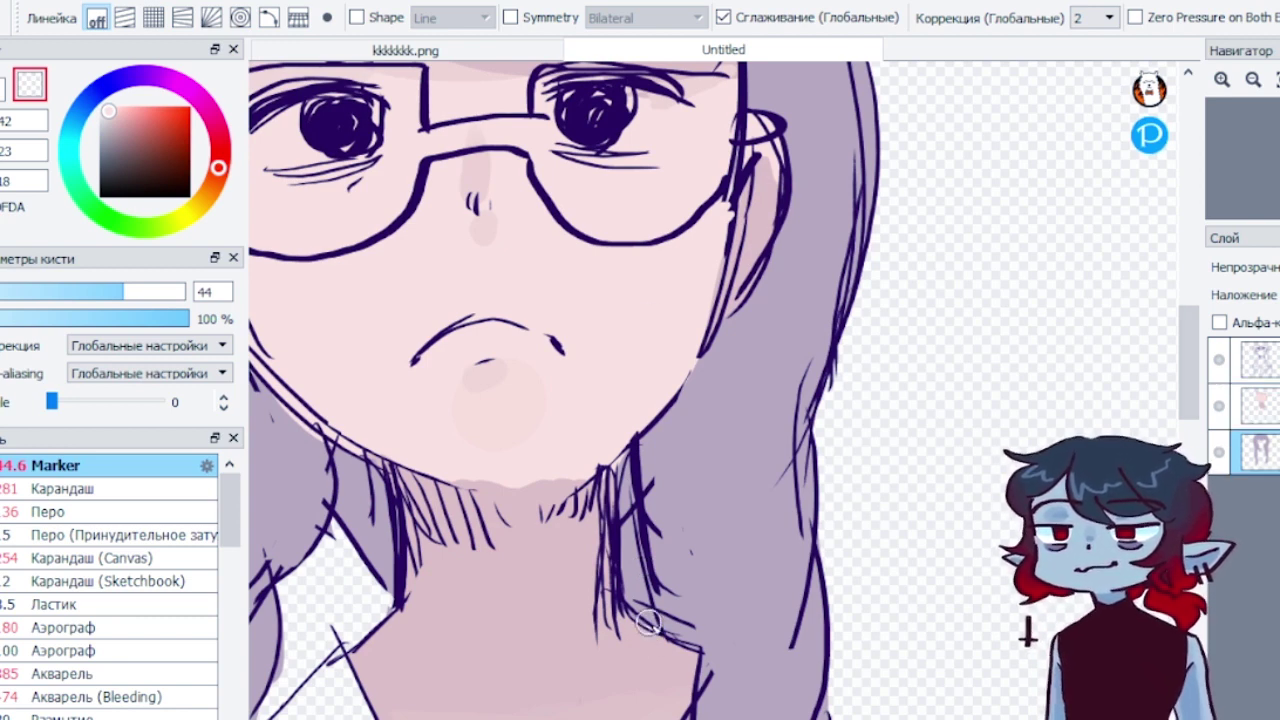
left_click(4, 101)
right_click(723, 519)
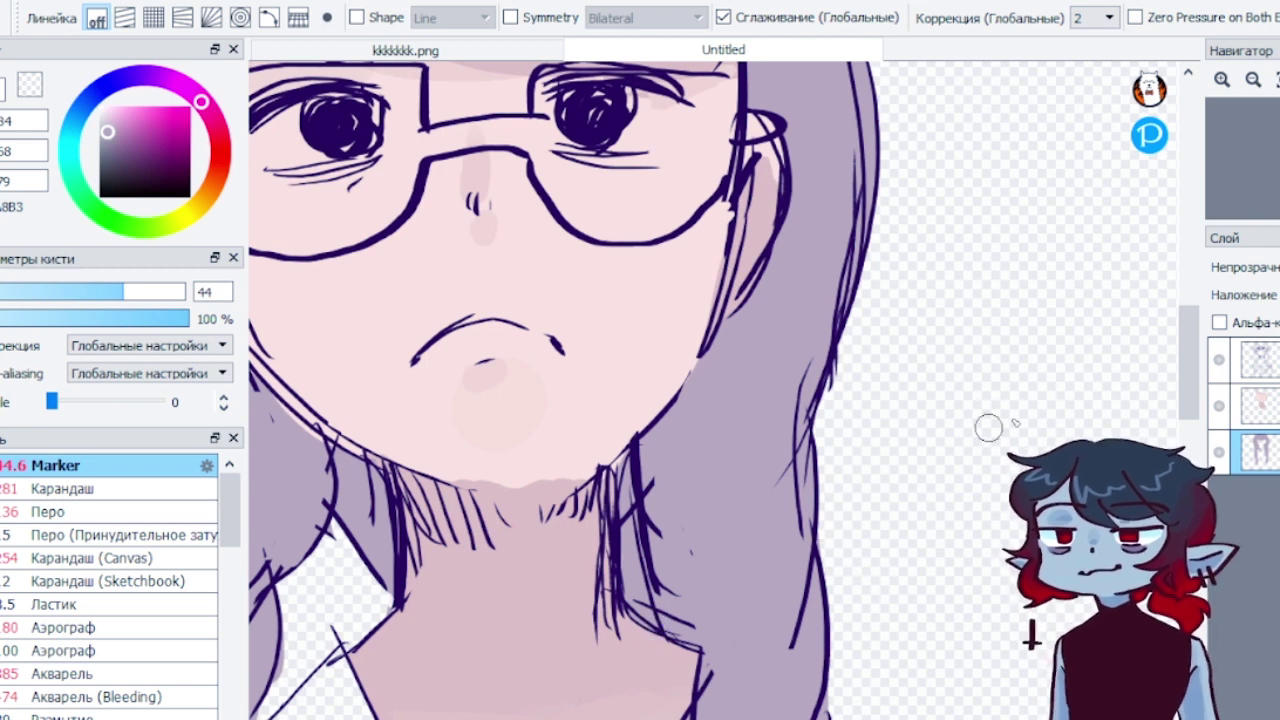
key("x")
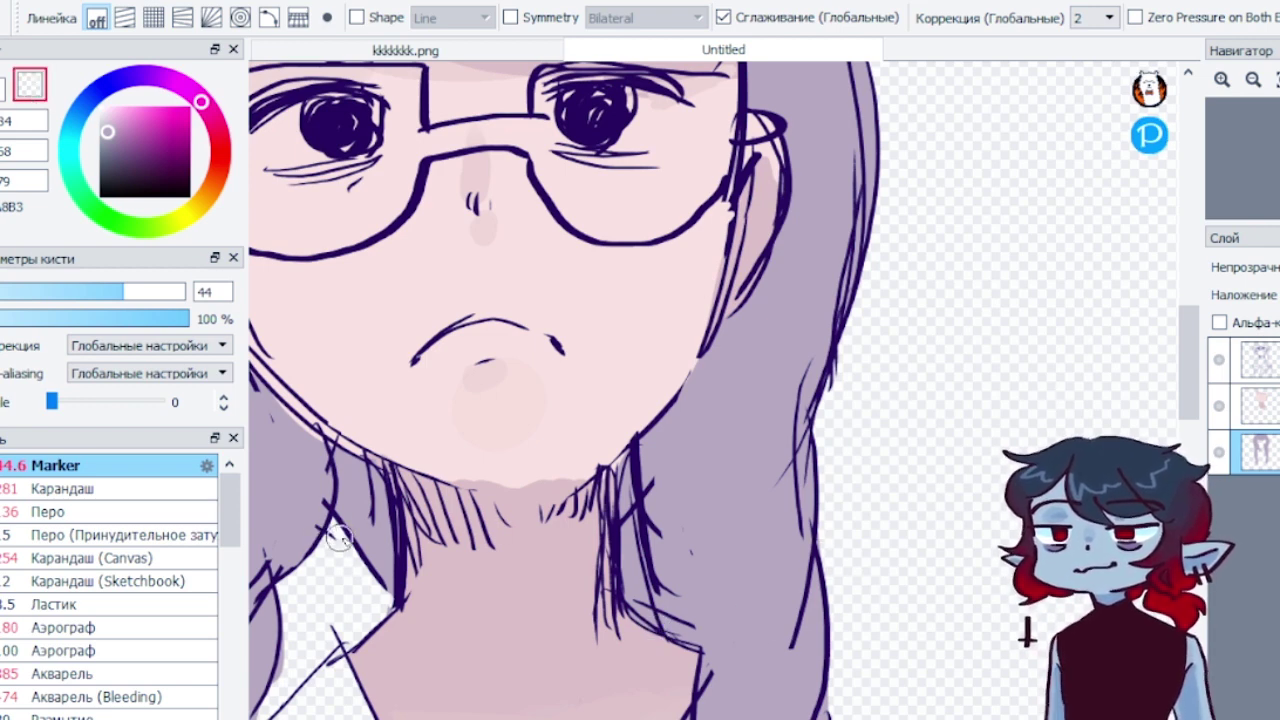
left_click_drag(285, 622, 289, 666)
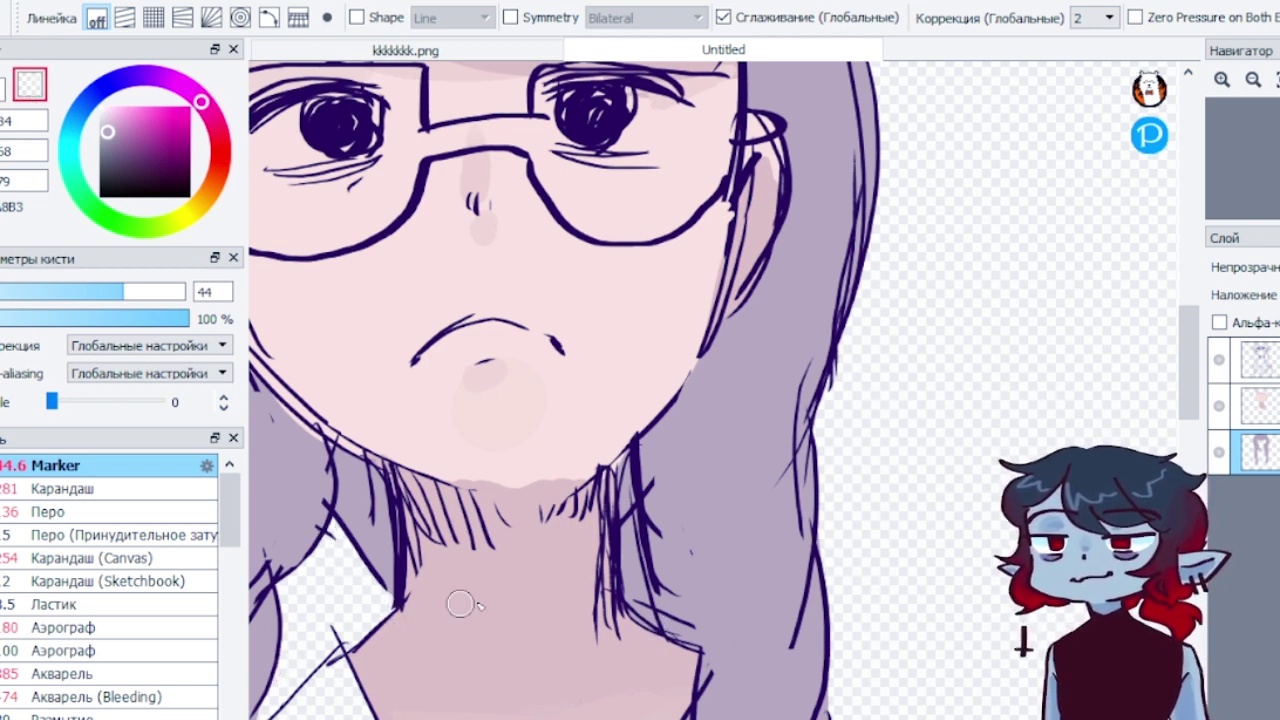
Fill the gap at the right braid's lower inner edge, above the hair tie, with the hair violet
left_click_drag(1188, 369, 1188, 417)
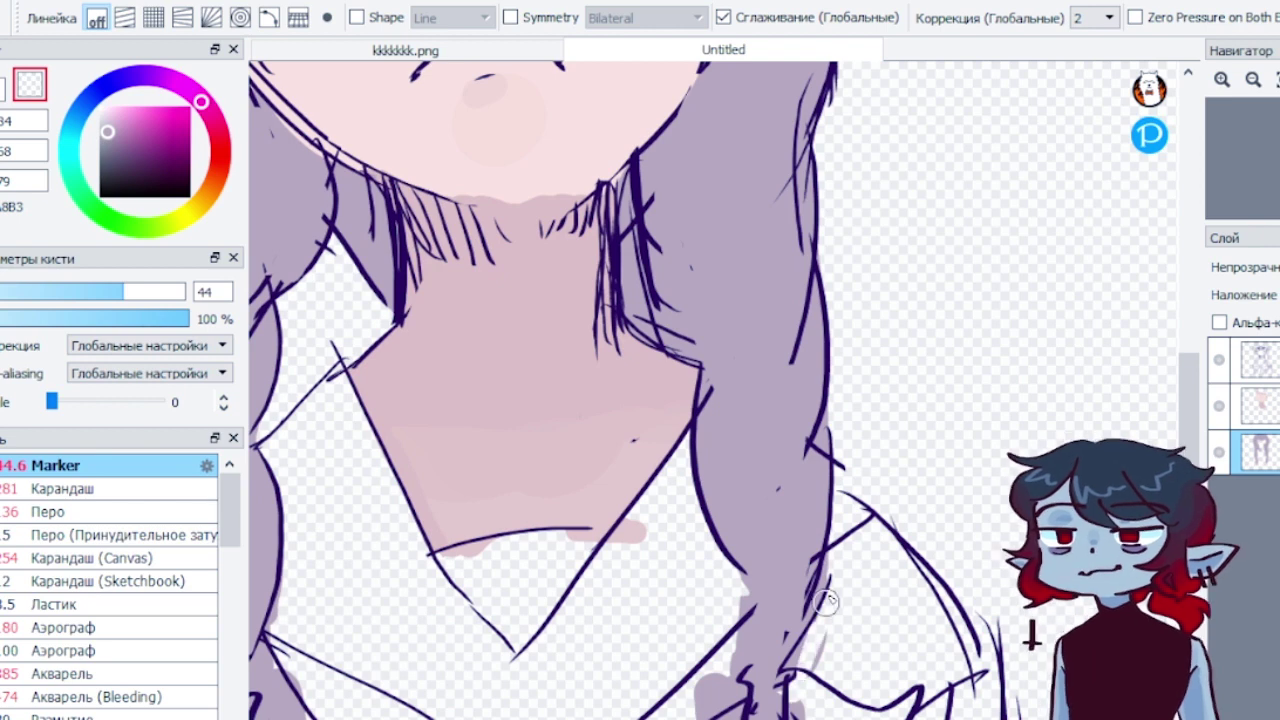
scroll(1115, 413, "down", 2)
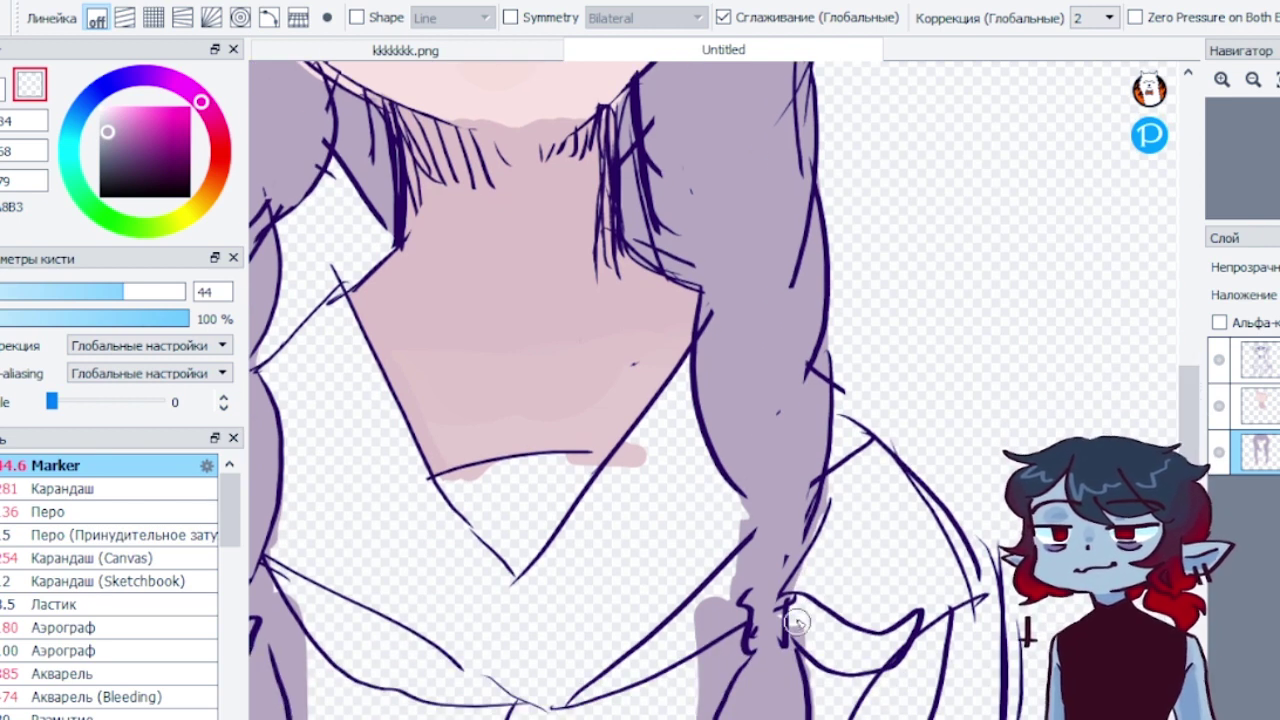
key("z")
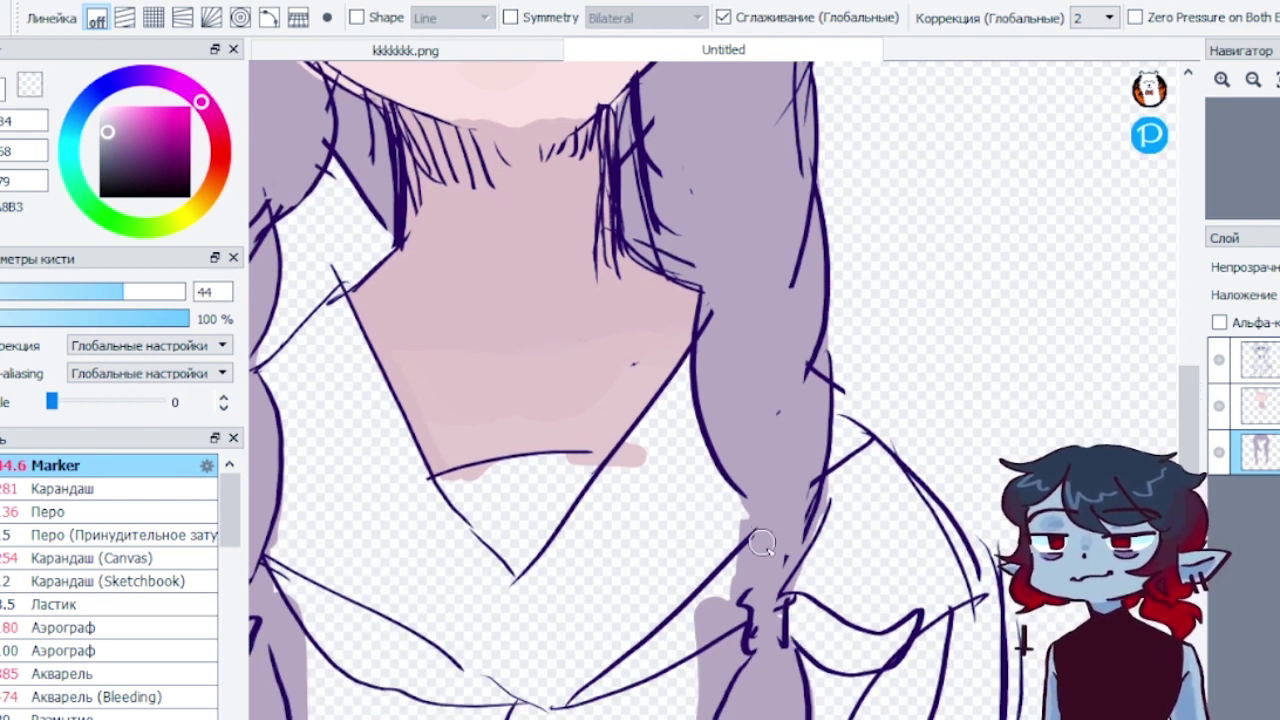
mouse_move(748, 484)
left_mouse_down()
mouse_move(763, 593)
mouse_move(746, 483)
mouse_move(740, 568)
left_mouse_up()
scroll(1190, 430, "down", 2)
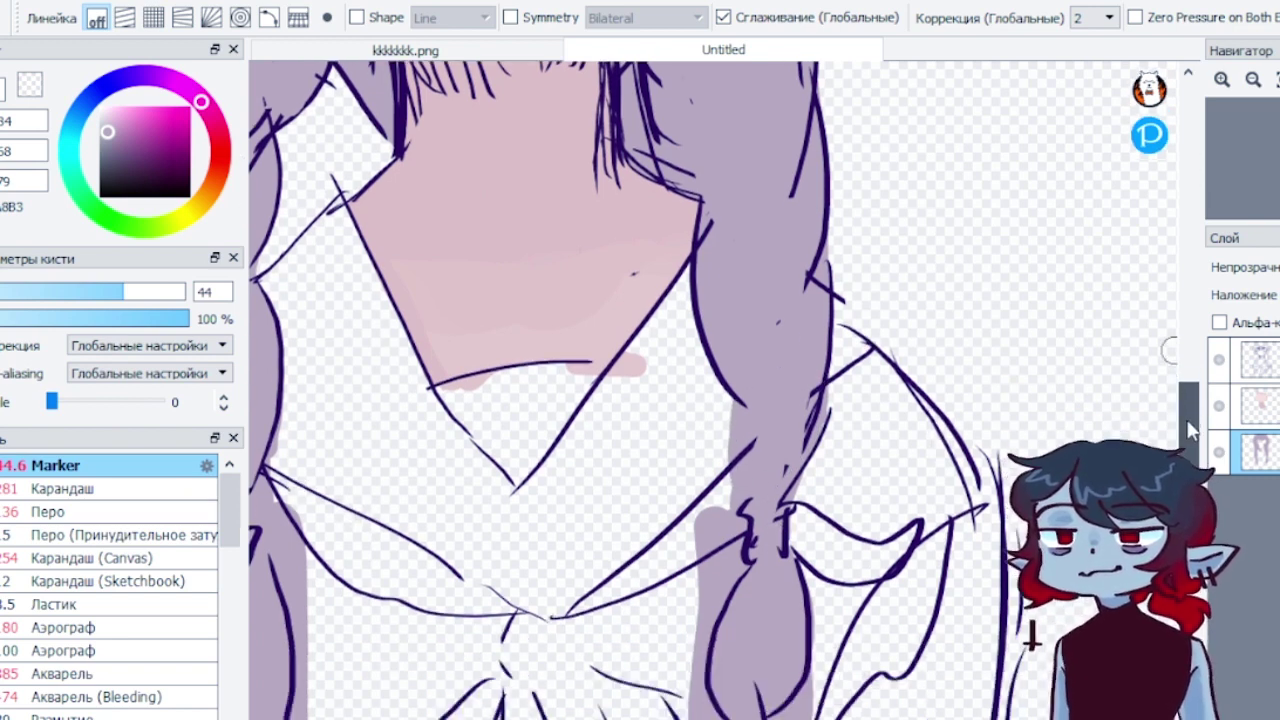
Erase the hair overflow along the inner edge of the right braid, narrowing it towards the hair tie
left_click(31, 85)
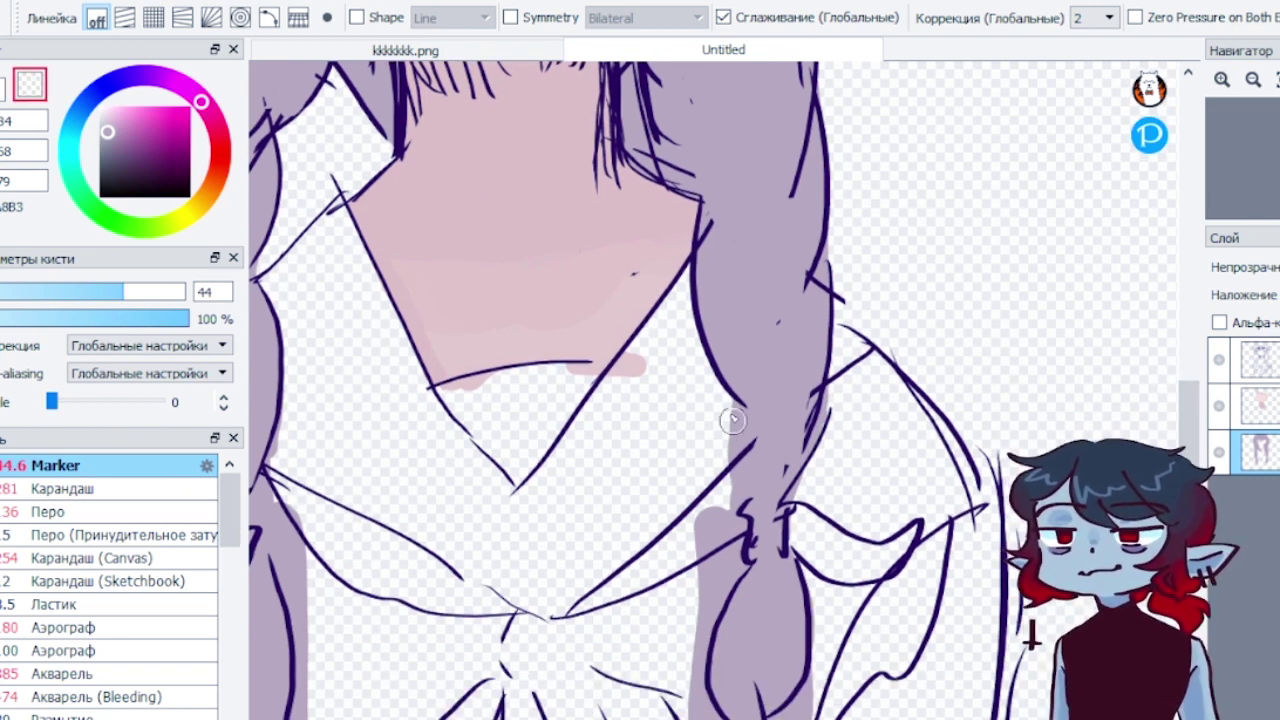
mouse_move(731, 411)
left_mouse_down()
mouse_move(750, 497)
mouse_move(735, 530)
left_mouse_up()
mouse_move(730, 455)
left_mouse_down()
mouse_move(735, 508)
mouse_move(700, 558)
left_mouse_up()
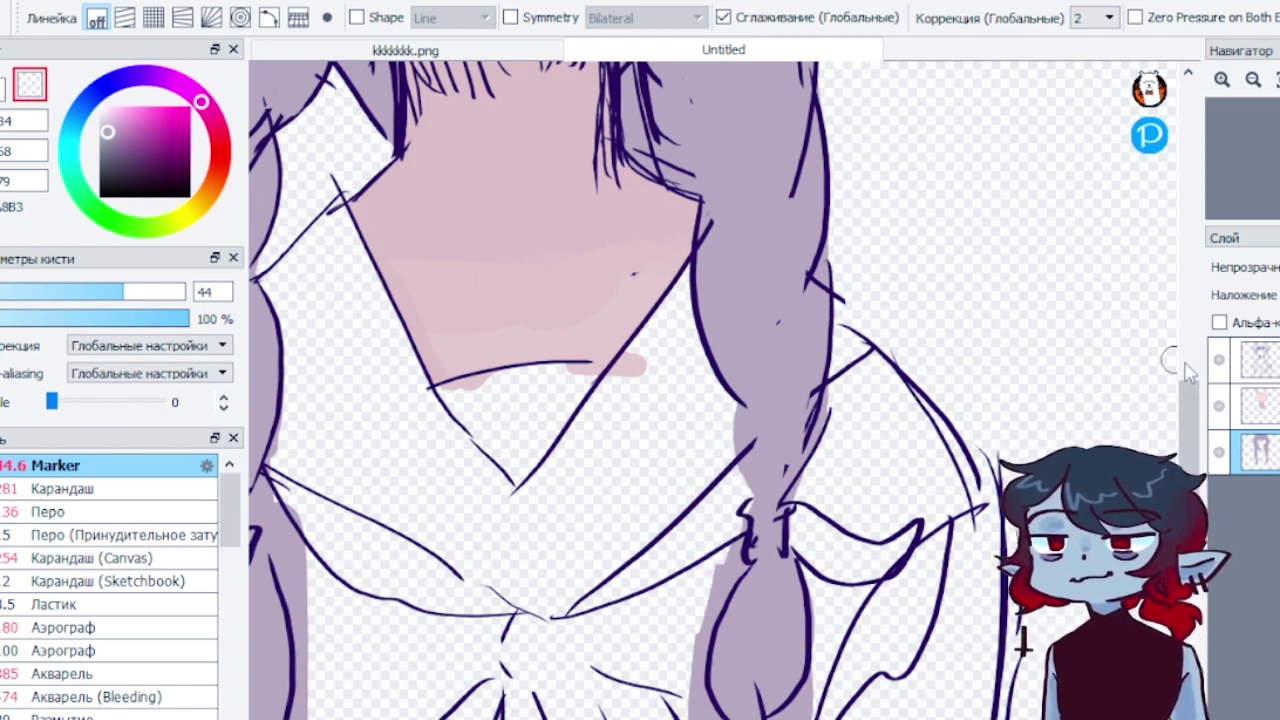
Clear the hair overflow around the right braid's tail with the transparent Bucket and erase the violet inside its hair tie
scroll(1156, 440, "down", 3)
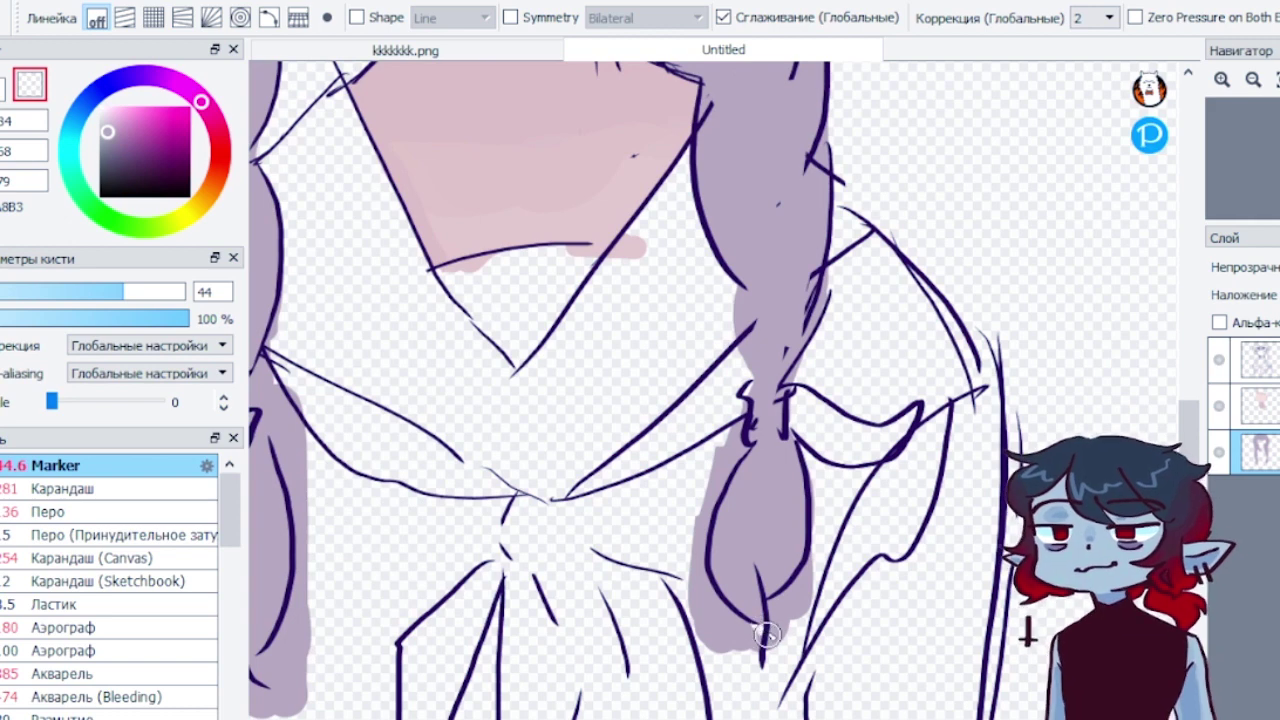
key("g")
left_click(727, 620)
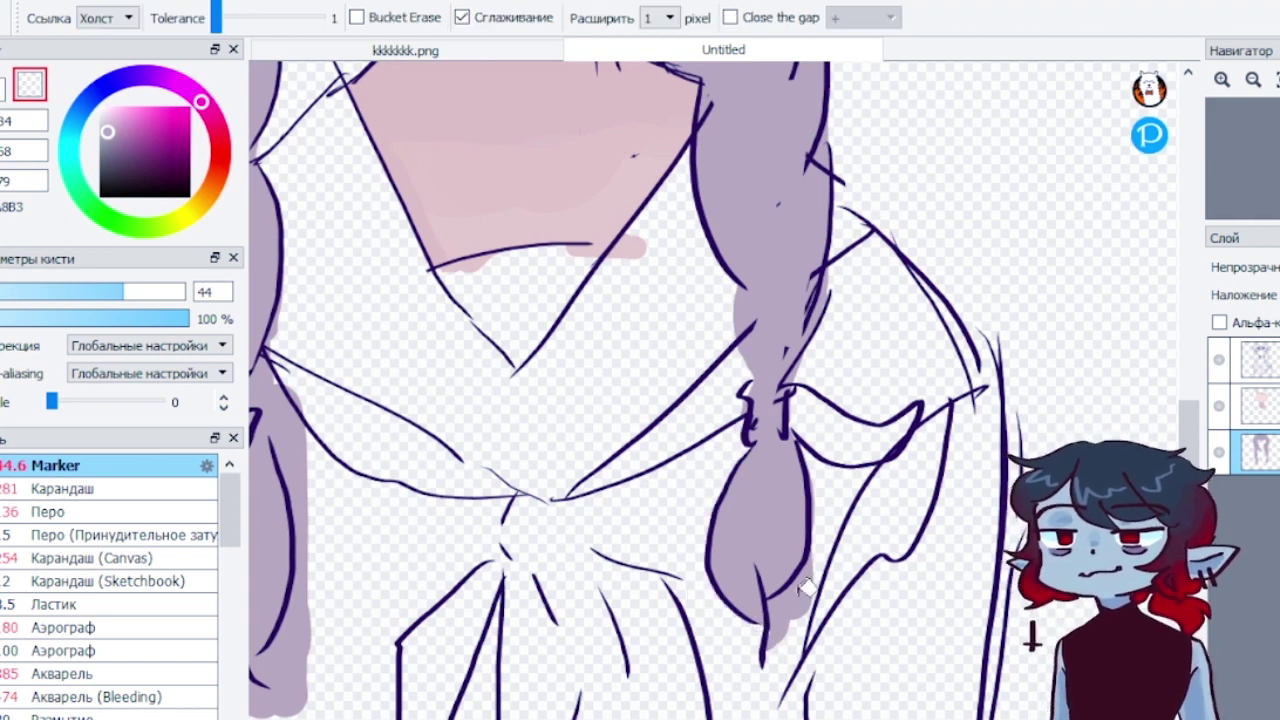
left_click(805, 590)
key("b")
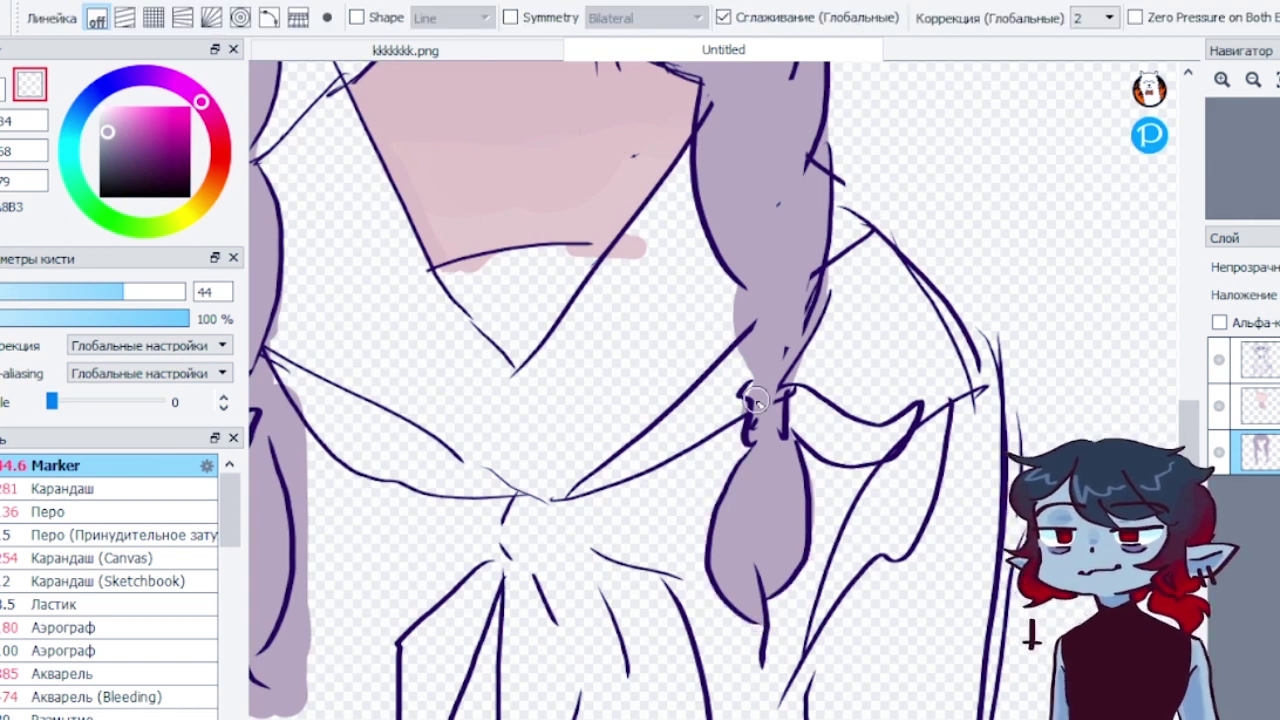
mouse_move(757, 401)
left_mouse_down()
mouse_move(797, 405)
mouse_move(741, 434)
mouse_move(790, 423)
left_mouse_up()
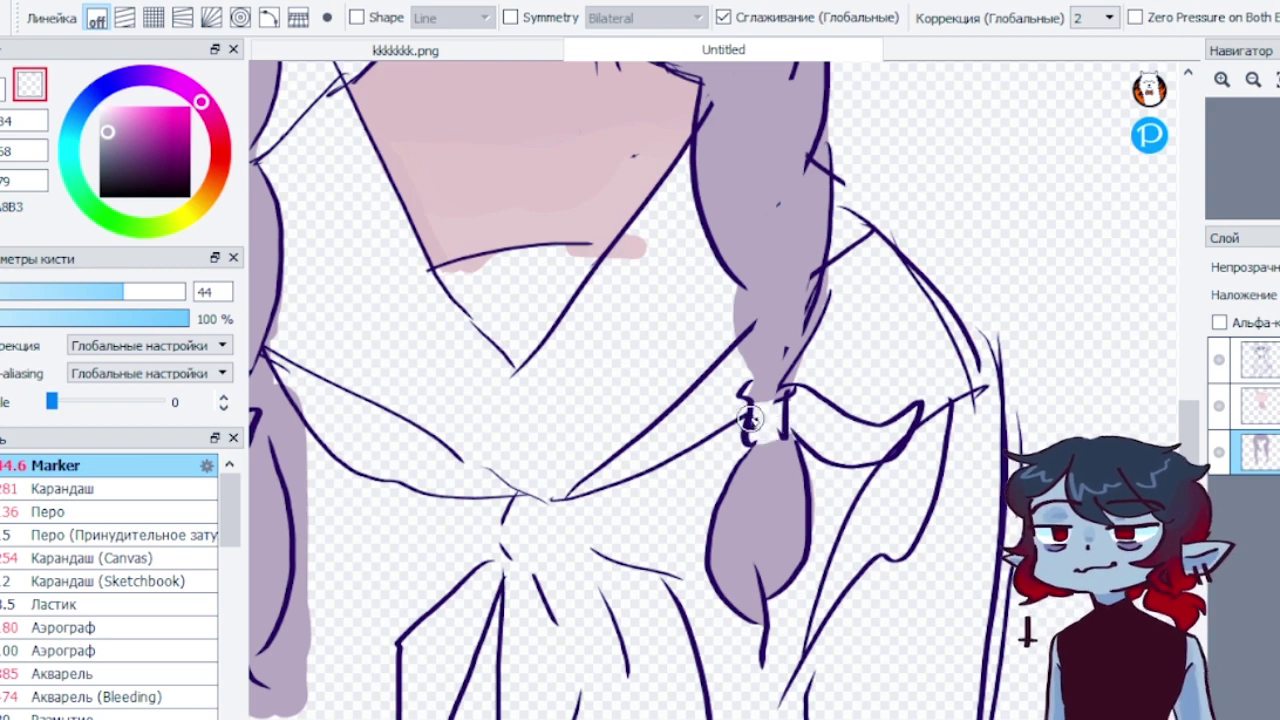
left_click_drag(808, 465, 820, 533)
Erase the violet inside the left braid's hair tie and clear the overflow around its tail using Marker cuts and the transparent Bucket
scroll(713, 390, "left", 3)
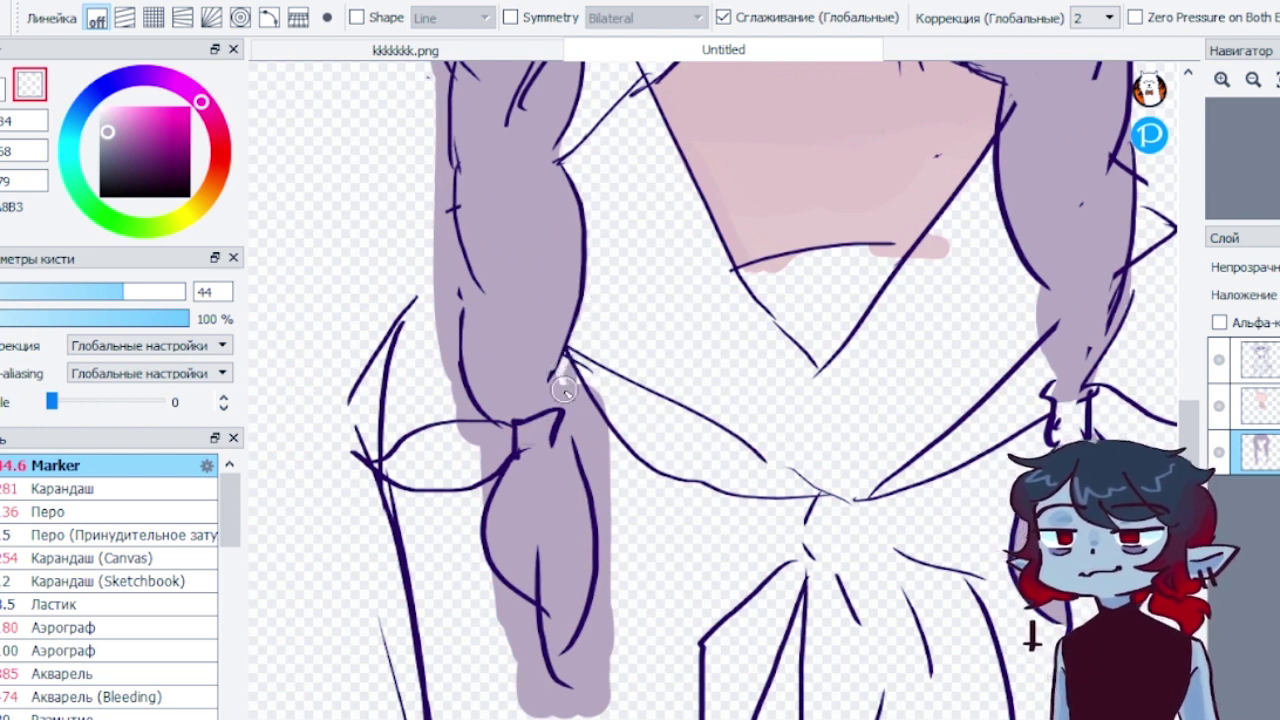
mouse_move(564, 390)
left_mouse_down()
mouse_move(521, 452)
mouse_move(553, 415)
mouse_move(533, 442)
mouse_move(570, 442)
mouse_move(596, 477)
left_mouse_up()
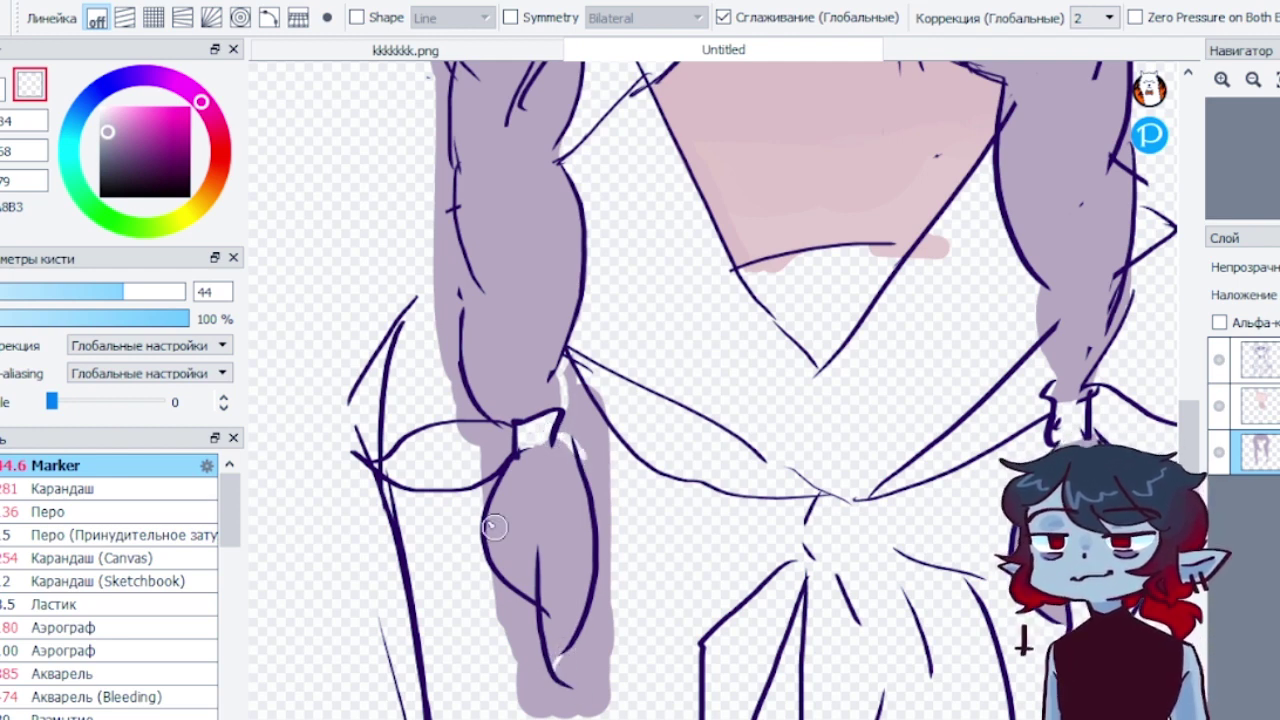
key("g")
left_click(605, 443)
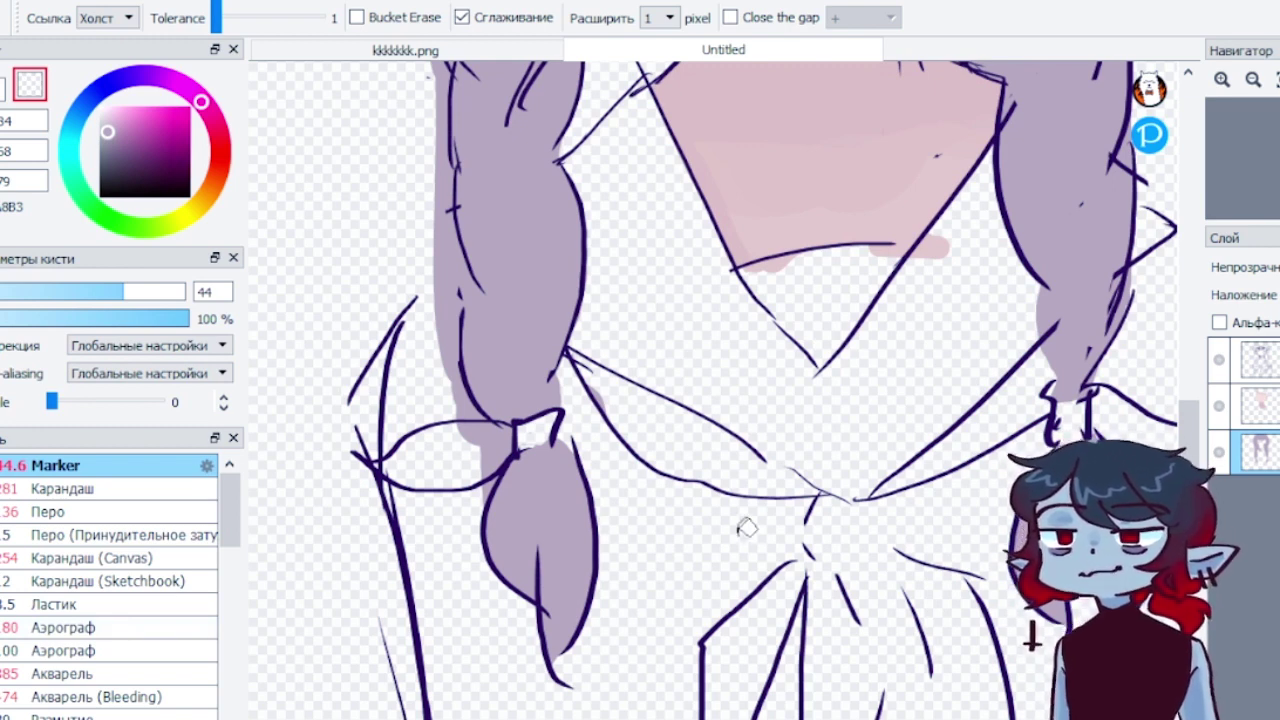
key("b")
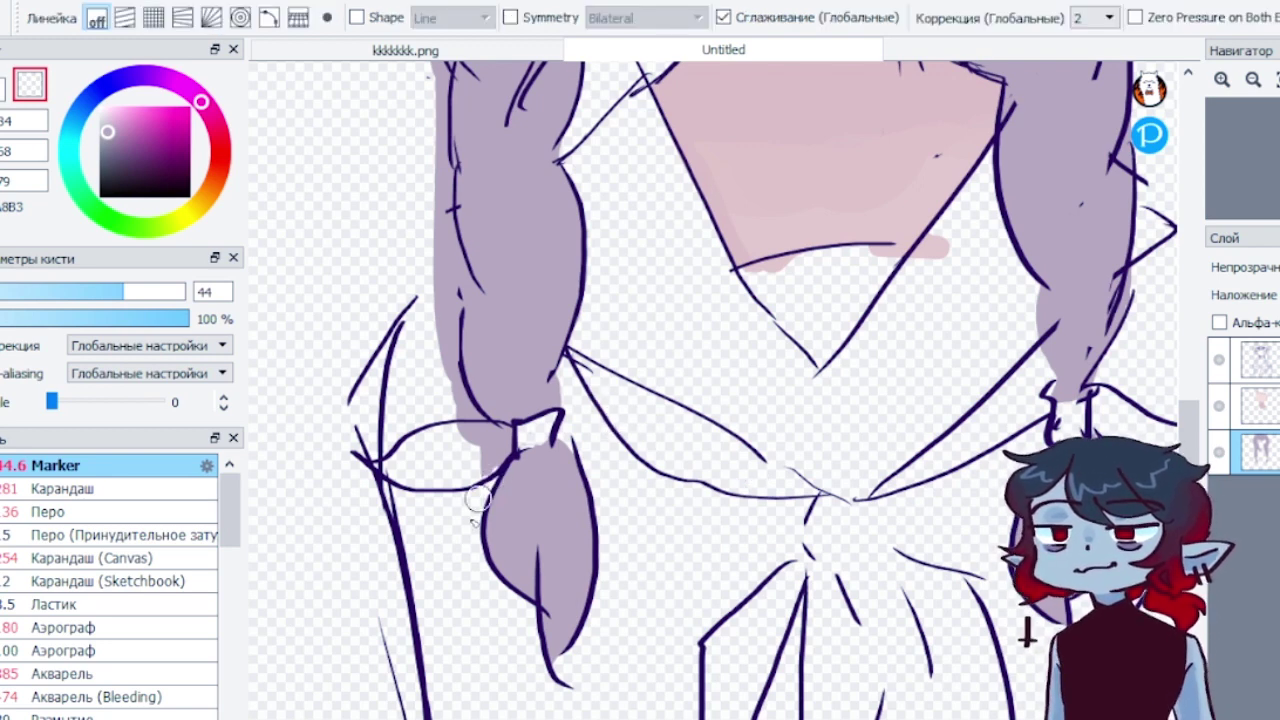
key("g")
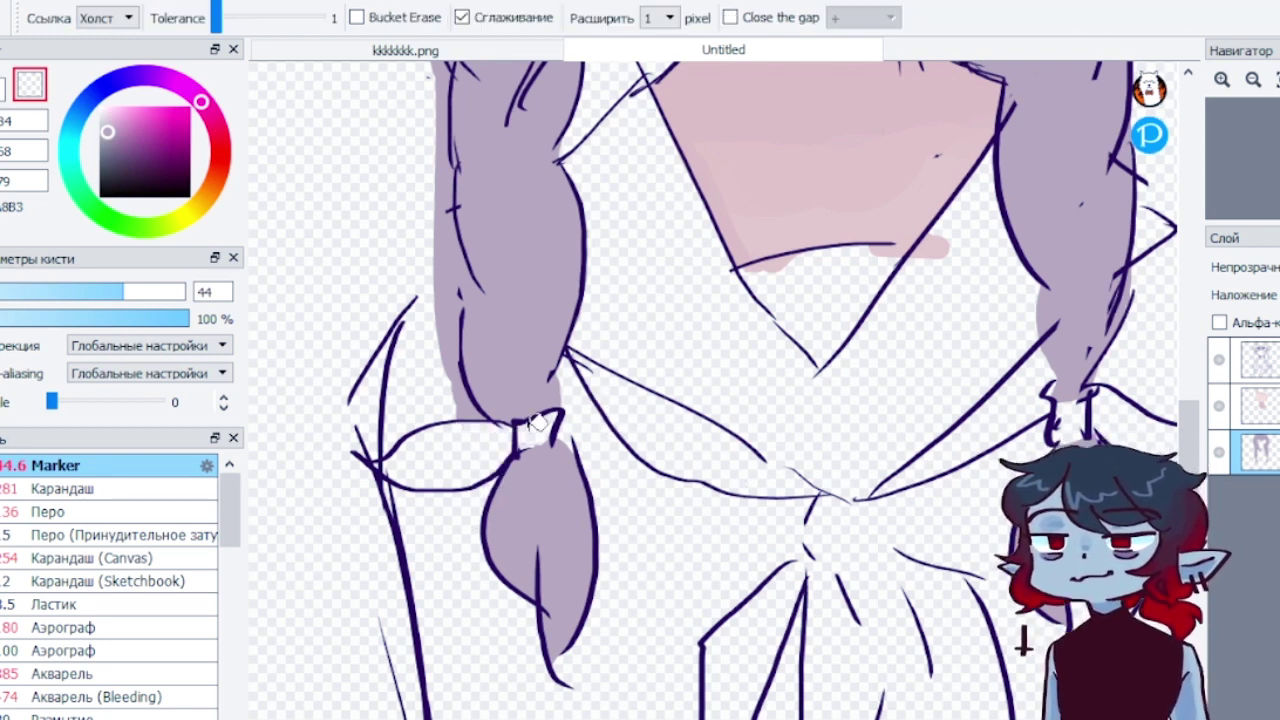
Close the outer outline gap of the left braid with transparent strokes and clear the overflow beside it with the Bucket
key("b")
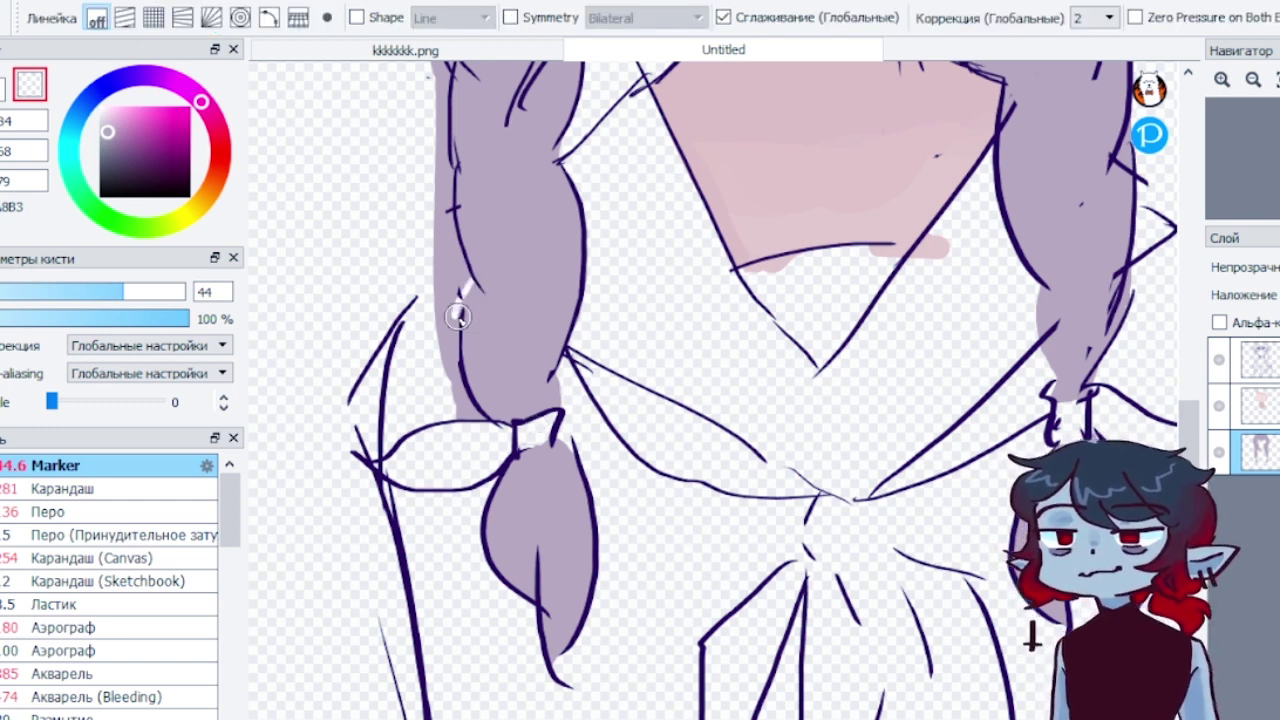
scroll(461, 342, "up", 3)
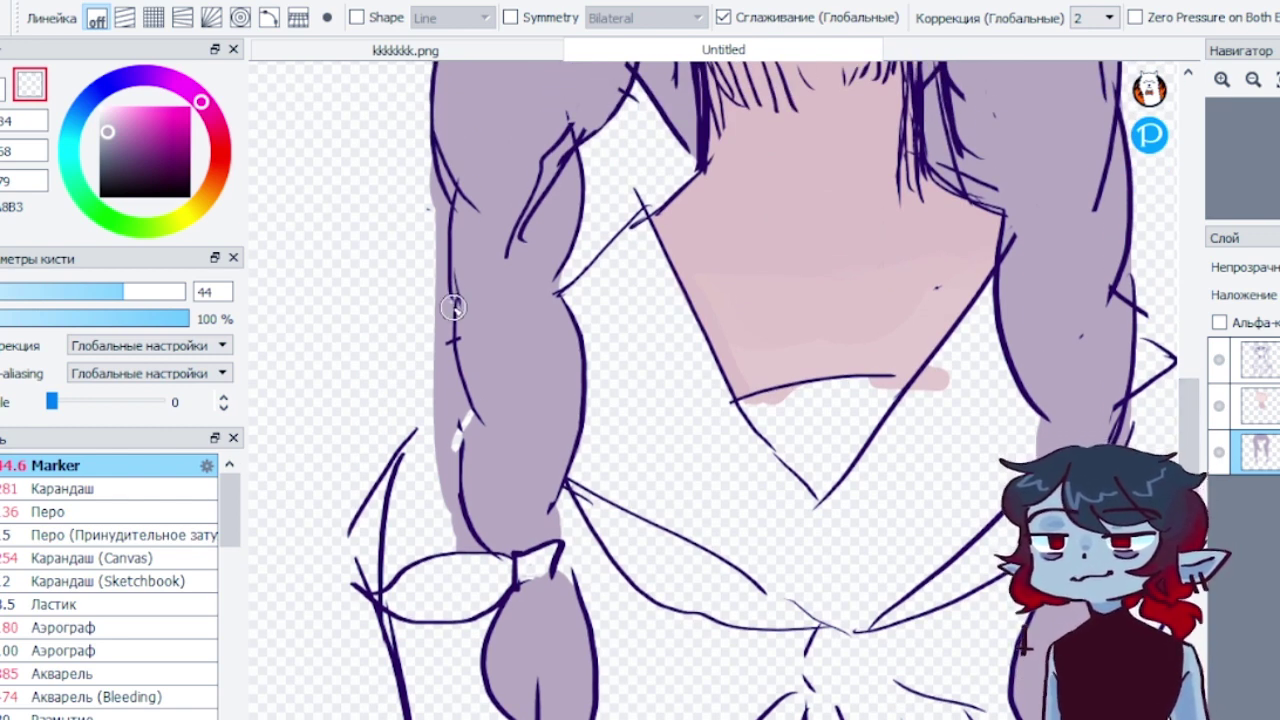
key("g")
left_click(460, 387)
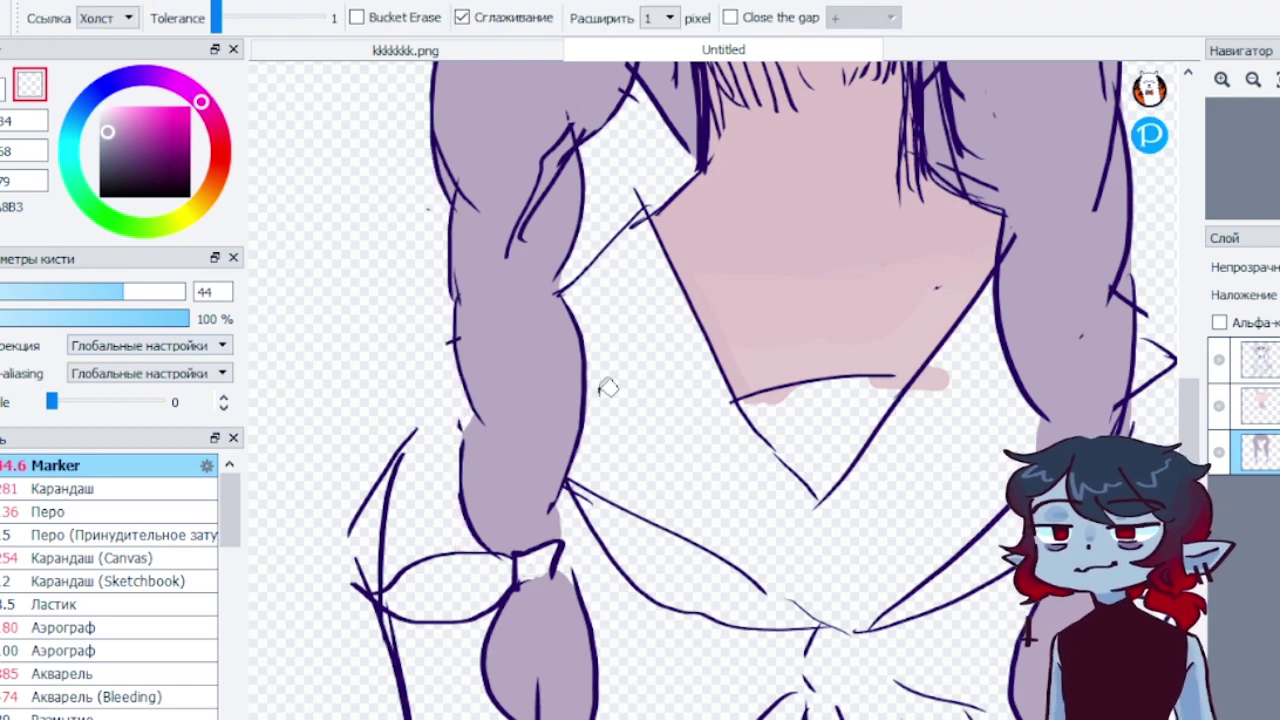
Clear the remaining hair overflow outside the head's lower left outline with the transparent Bucket and show the whole drawing
left_click_drag(1187, 438, 1187, 362)
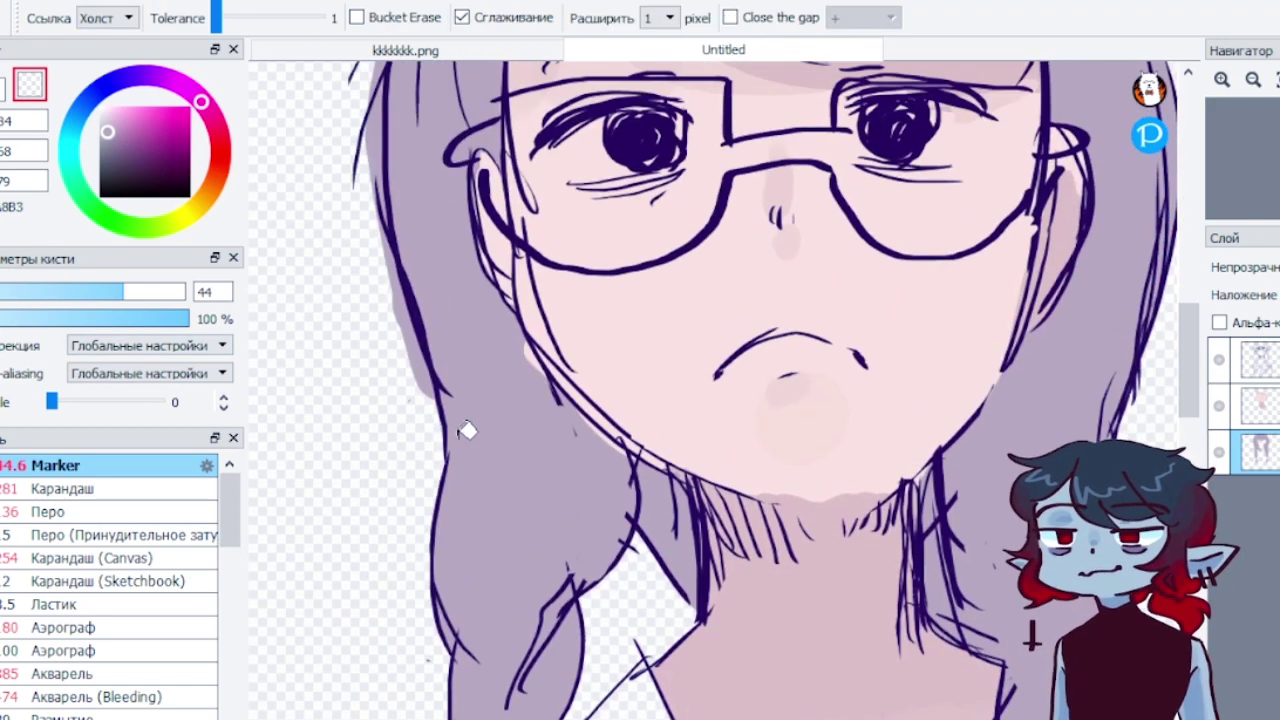
scroll(1146, 320, "up", 4)
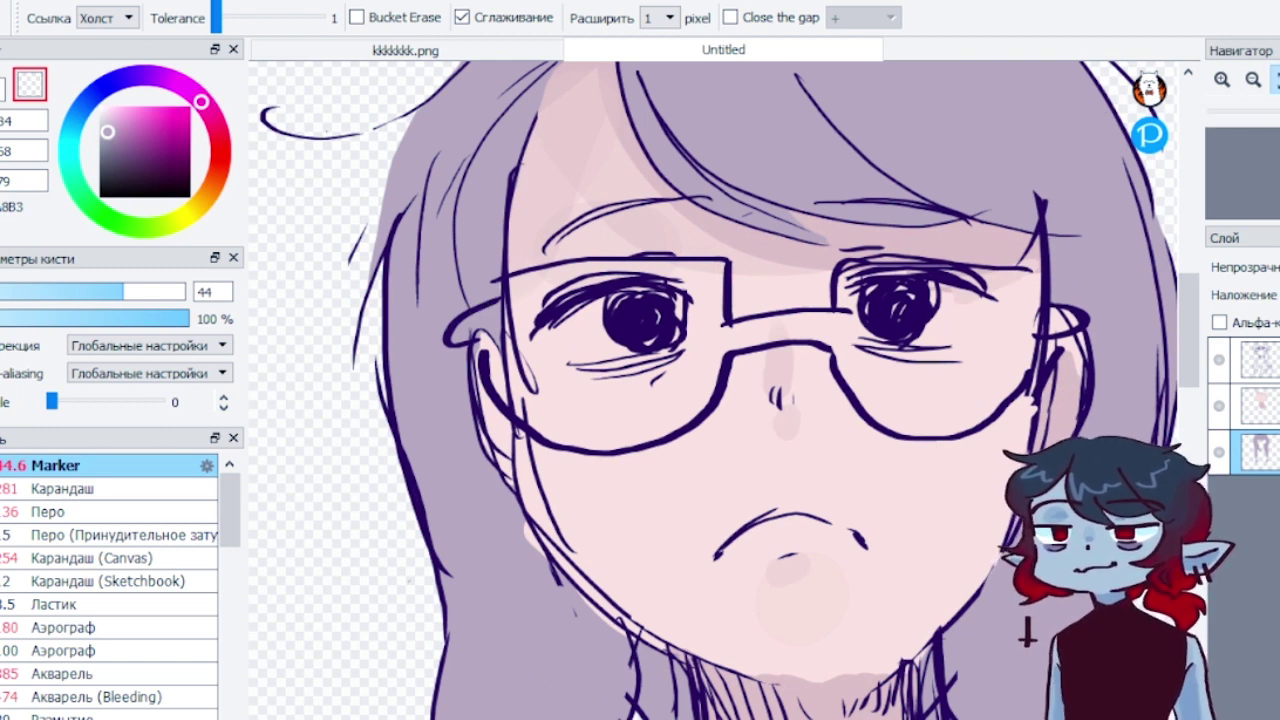
left_click(1277, 80)
left_click(0, 80)
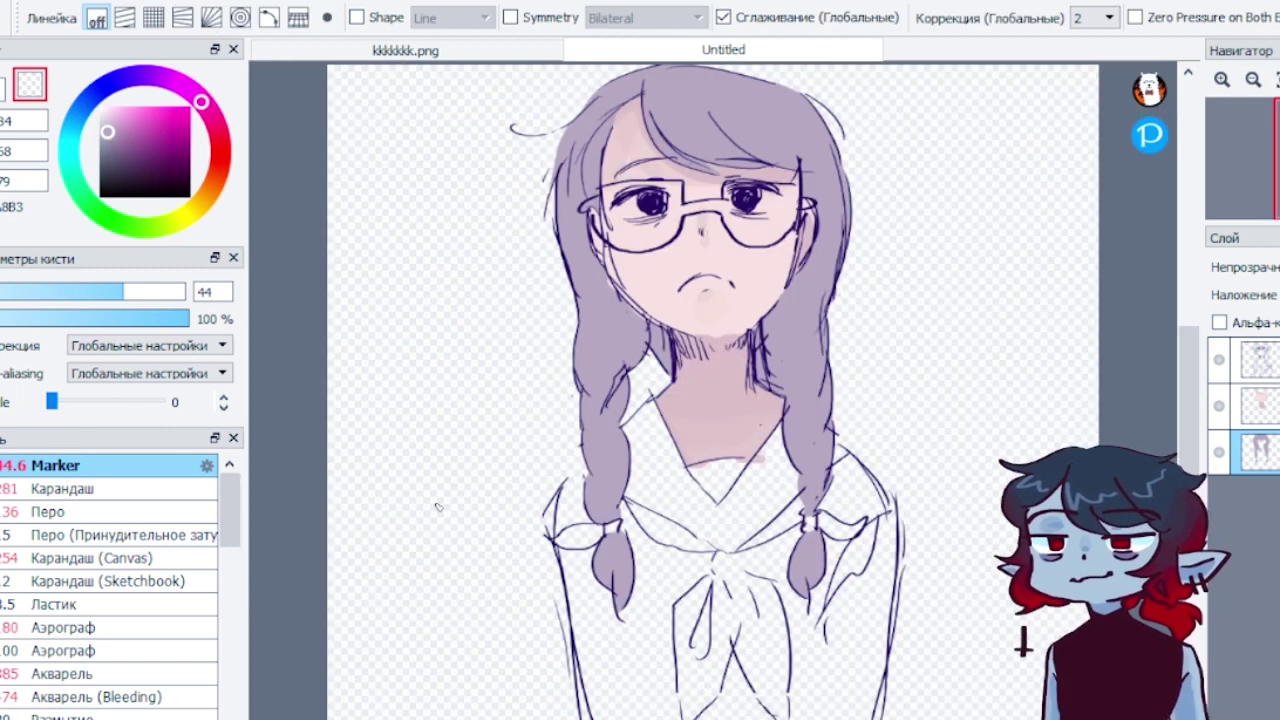
Erase the skin colour spilling below the neckline between the collar edges on the skin layer with the transparent Marker
left_click_drag(615, 719, 667, 719)
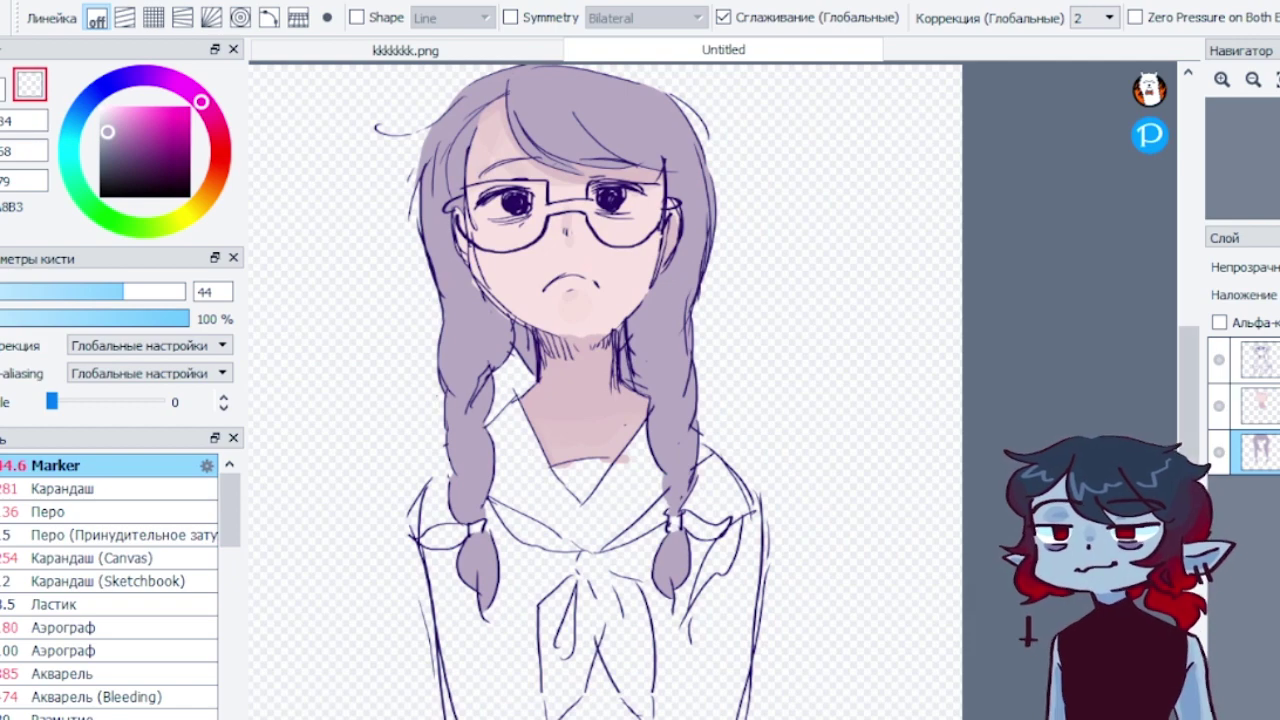
left_click(1262, 406)
left_click(1226, 82)
left_click(1226, 82)
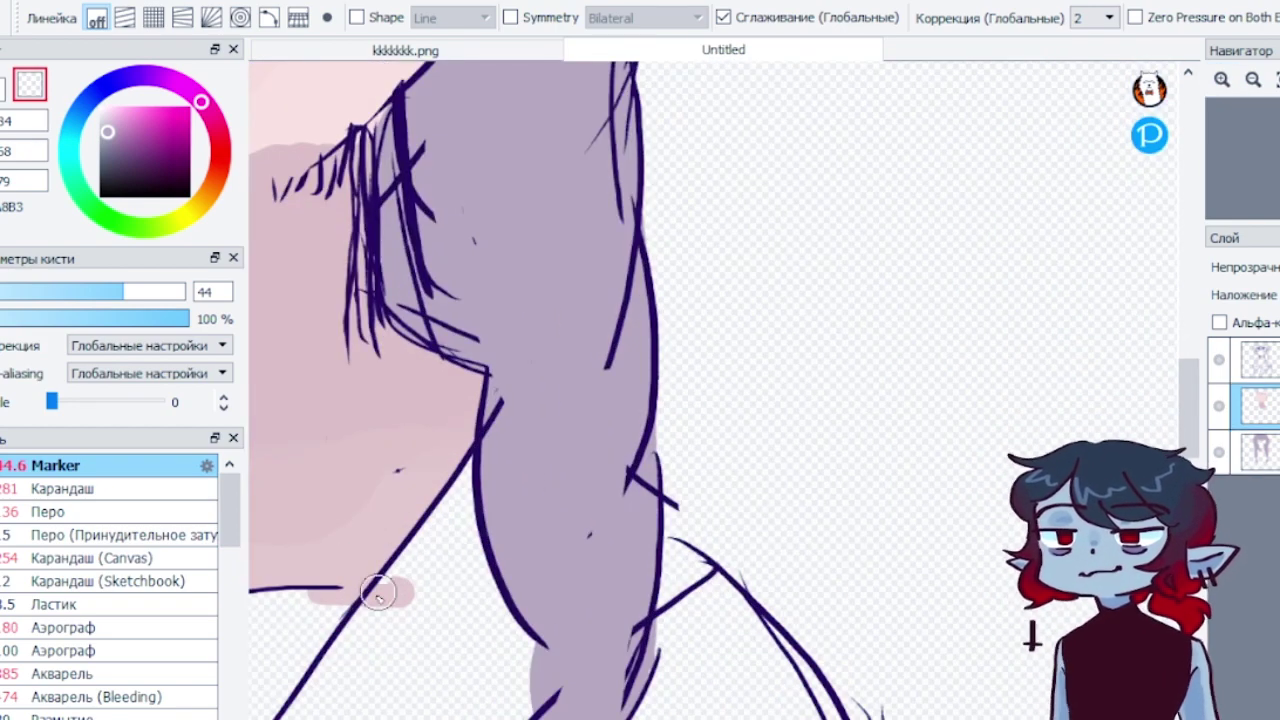
mouse_move(378, 592)
left_mouse_down()
mouse_move(353, 626)
mouse_move(410, 606)
left_mouse_up()
scroll(616, 625, "left", 8)
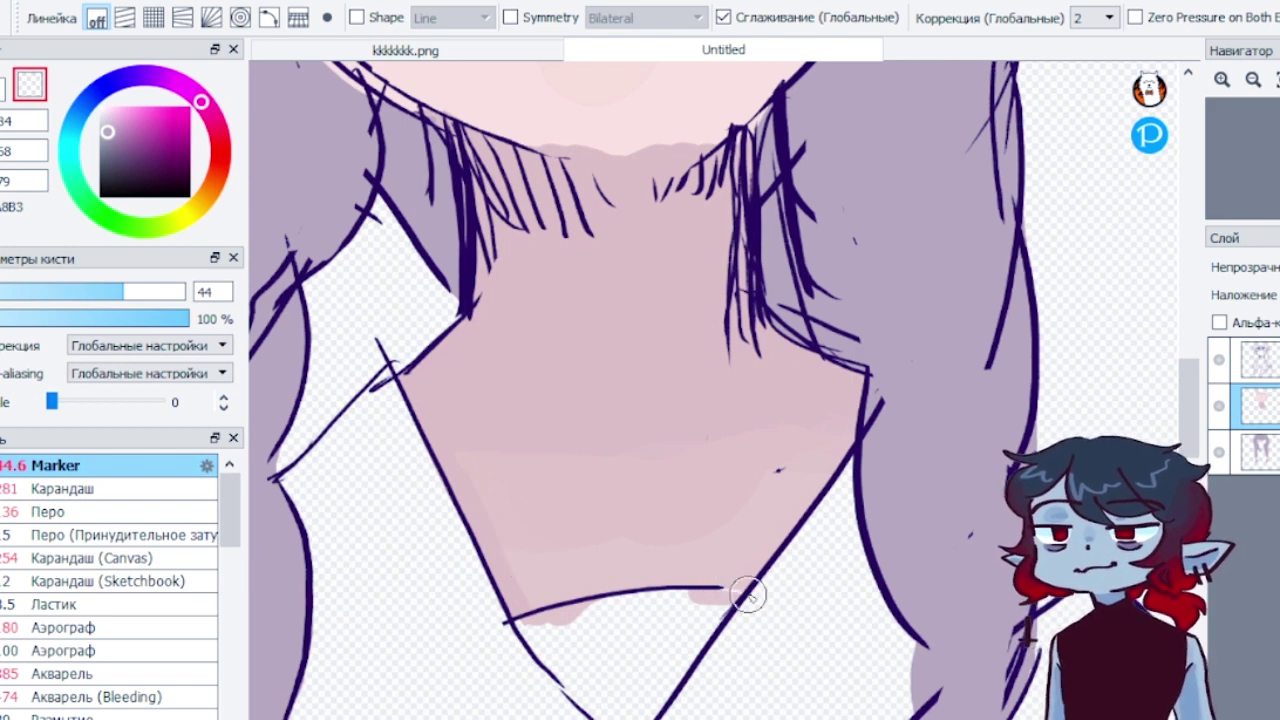
left_click_drag(748, 595, 690, 597)
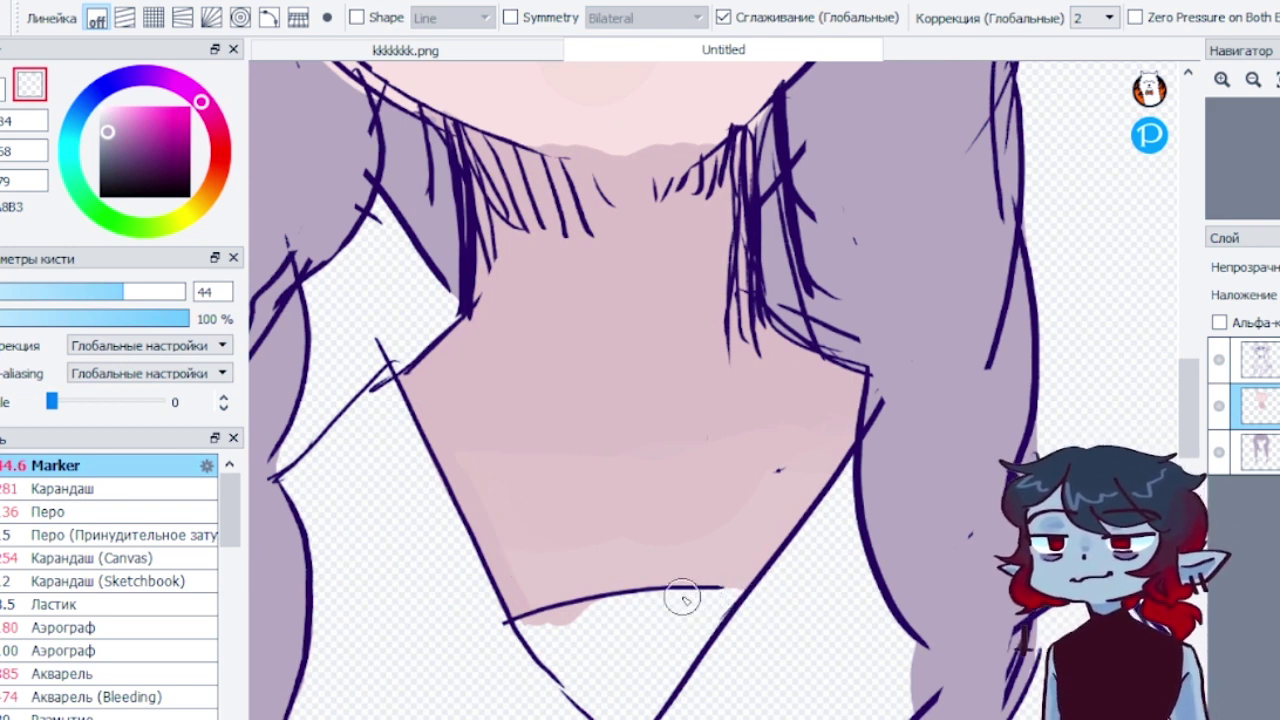
left_click_drag(518, 624, 608, 602)
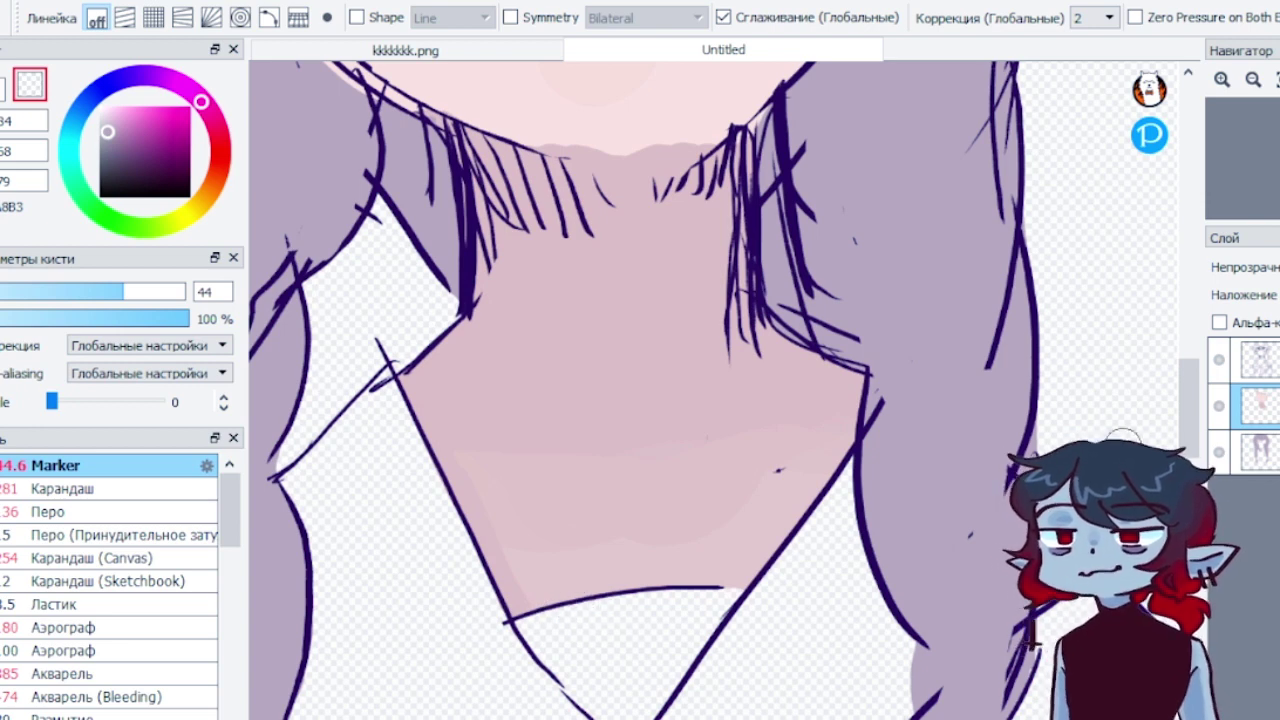
Cut the hair colour out of the gap between the neck and the right braid using a transparent Marker stroke and Bucket
scroll(767, 424, "up", 5)
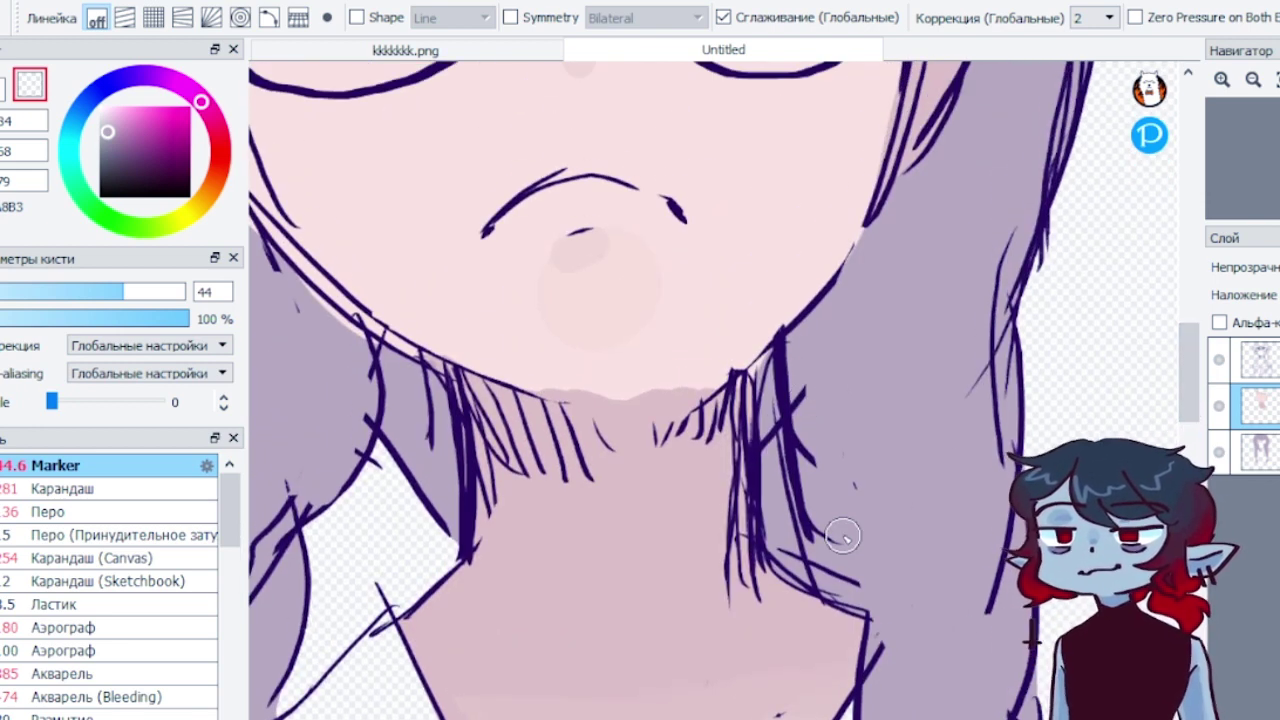
left_click(1260, 450)
mouse_move(800, 398)
left_mouse_down()
mouse_move(852, 550)
mouse_move(836, 586)
mouse_move(865, 572)
left_mouse_up()
key("g")
left_click(796, 512)
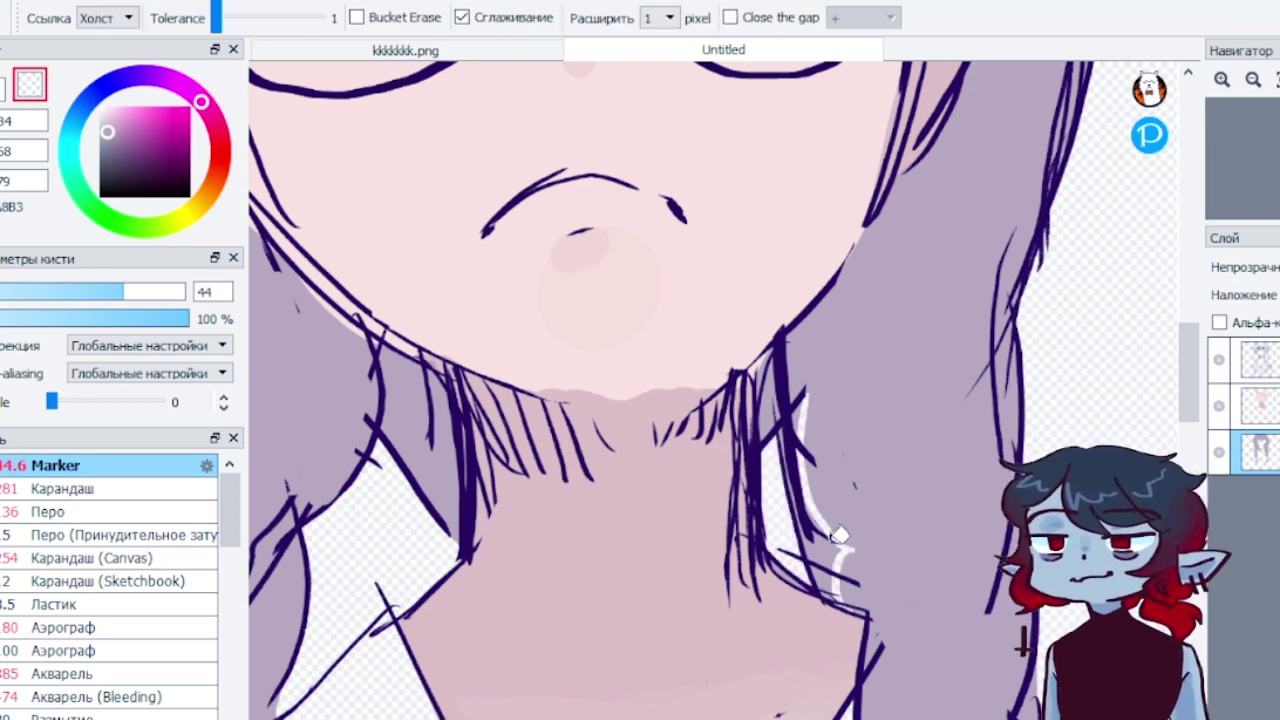
left_click(832, 566)
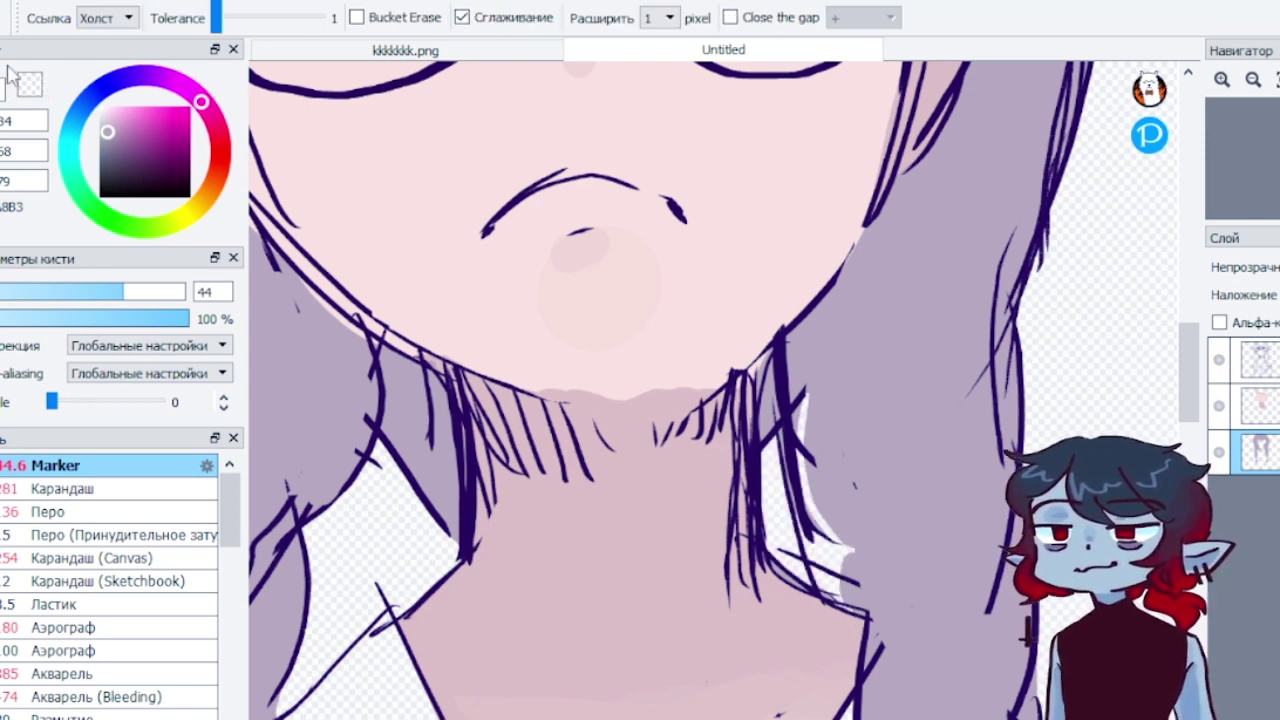
Erase the stray sketch lines in the gap between the neck and the right braid on the sketch layer
key("b")
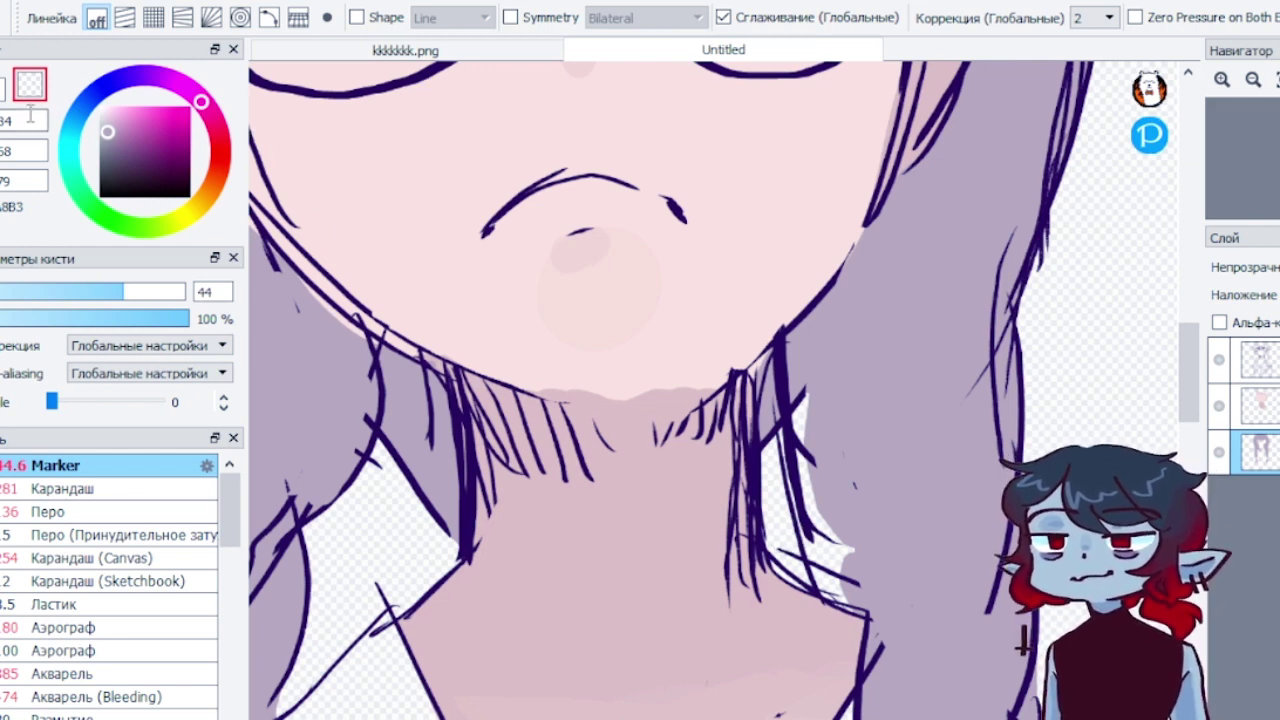
left_click(1258, 360)
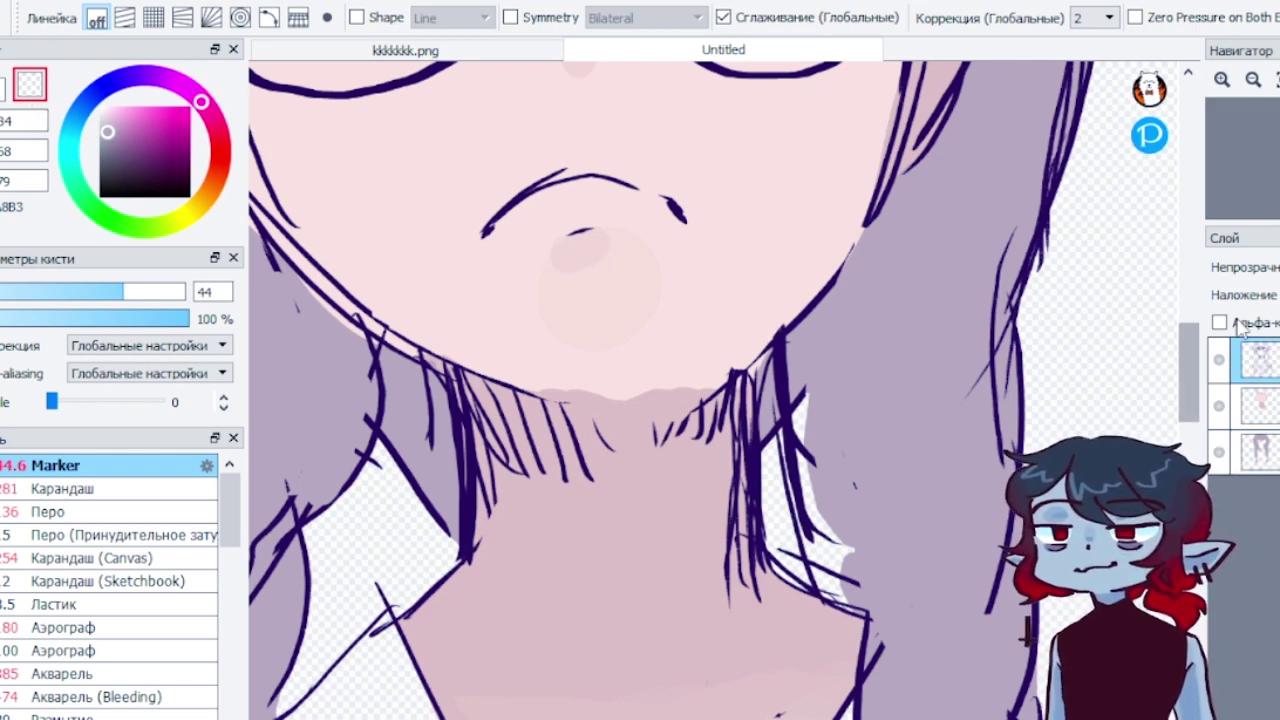
mouse_move(796, 420)
left_mouse_down()
mouse_move(776, 471)
mouse_move(809, 448)
mouse_move(788, 510)
mouse_move(800, 493)
mouse_move(824, 563)
mouse_move(812, 513)
mouse_move(791, 538)
mouse_move(807, 575)
mouse_move(845, 577)
left_mouse_up()
mouse_move(803, 360)
left_mouse_down()
mouse_move(800, 340)
mouse_move(772, 416)
left_mouse_up()
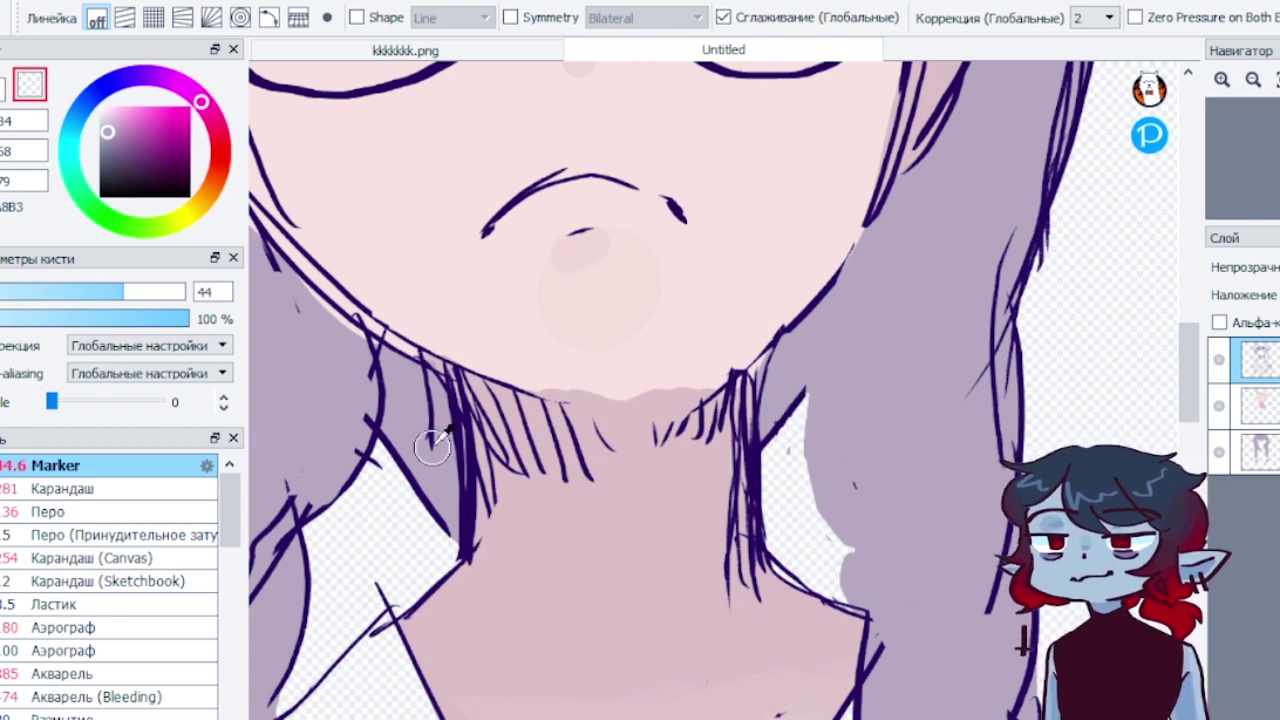
Smooth the right braid's inner edge beside the neck with violet Marker on the hair layer
left_click(30, 84)
left_click(1256, 453)
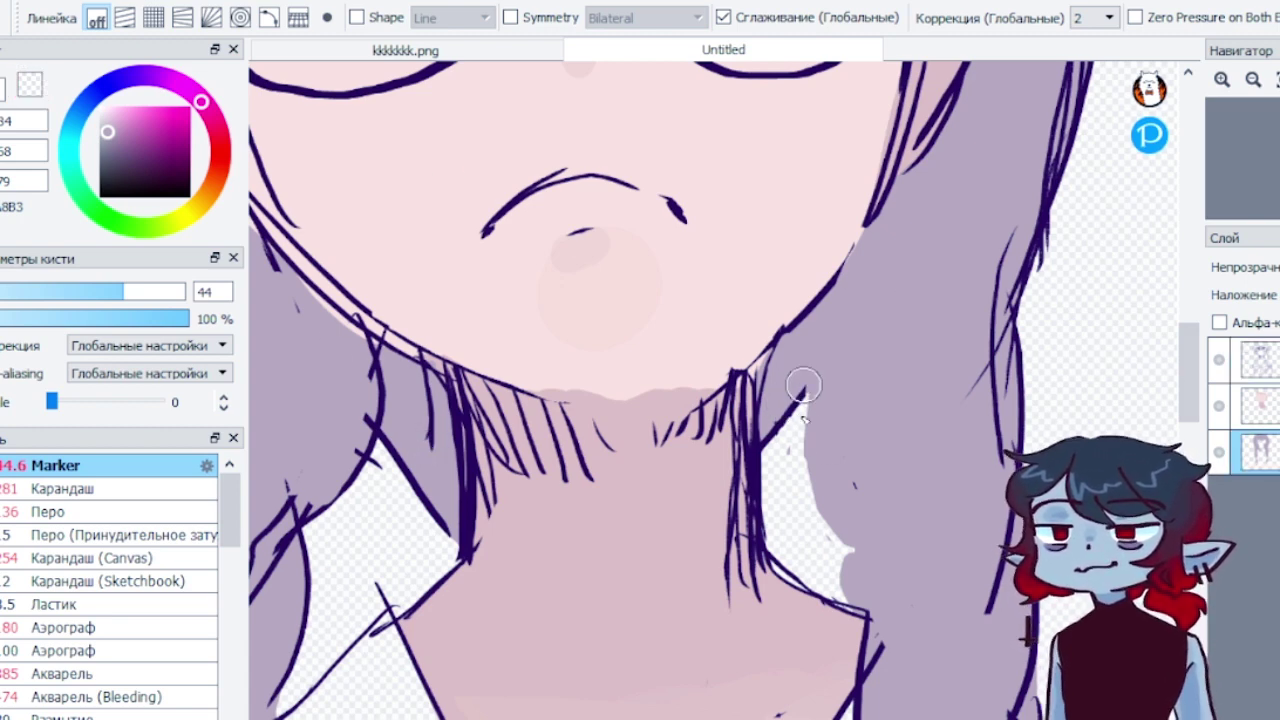
mouse_move(804, 386)
left_mouse_down()
mouse_move(887, 555)
mouse_move(828, 398)
mouse_move(865, 556)
mouse_move(872, 536)
mouse_move(851, 530)
mouse_move(860, 578)
left_mouse_up()
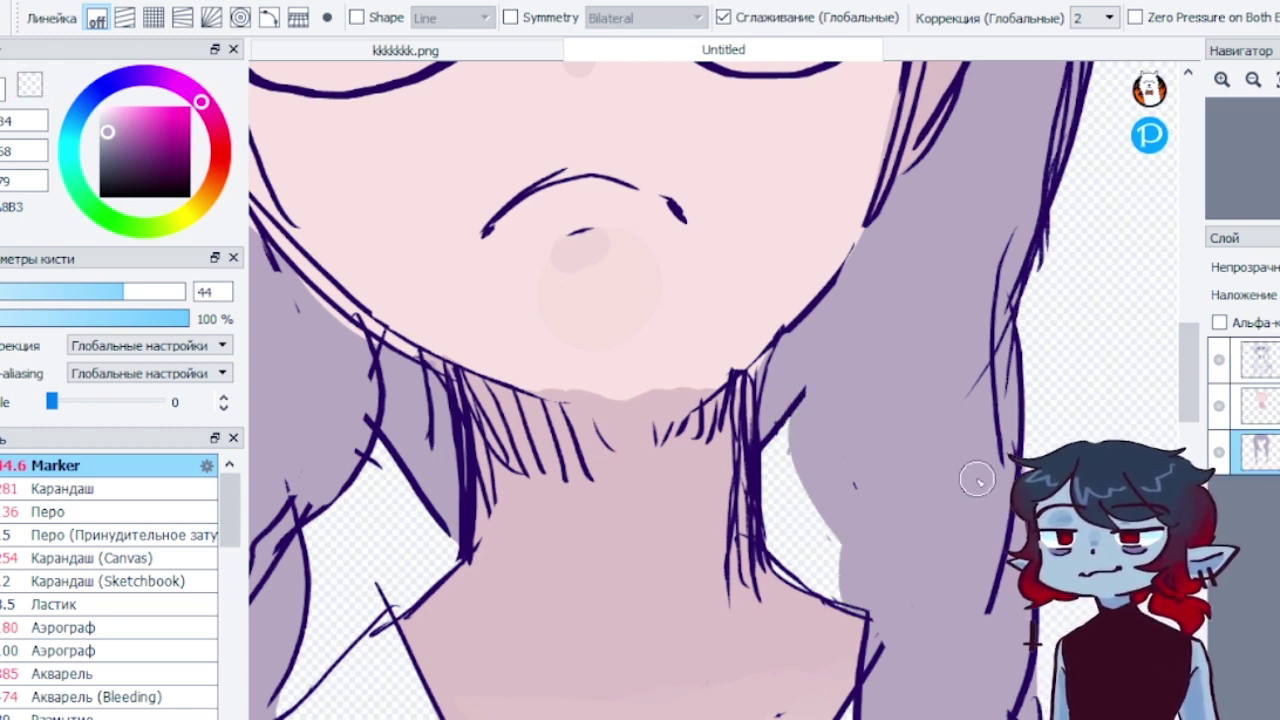
Erase stray lines at the left braid's inner edge and draw the right braid's inner outline and strand line in dark violet
left_click(1257, 360)
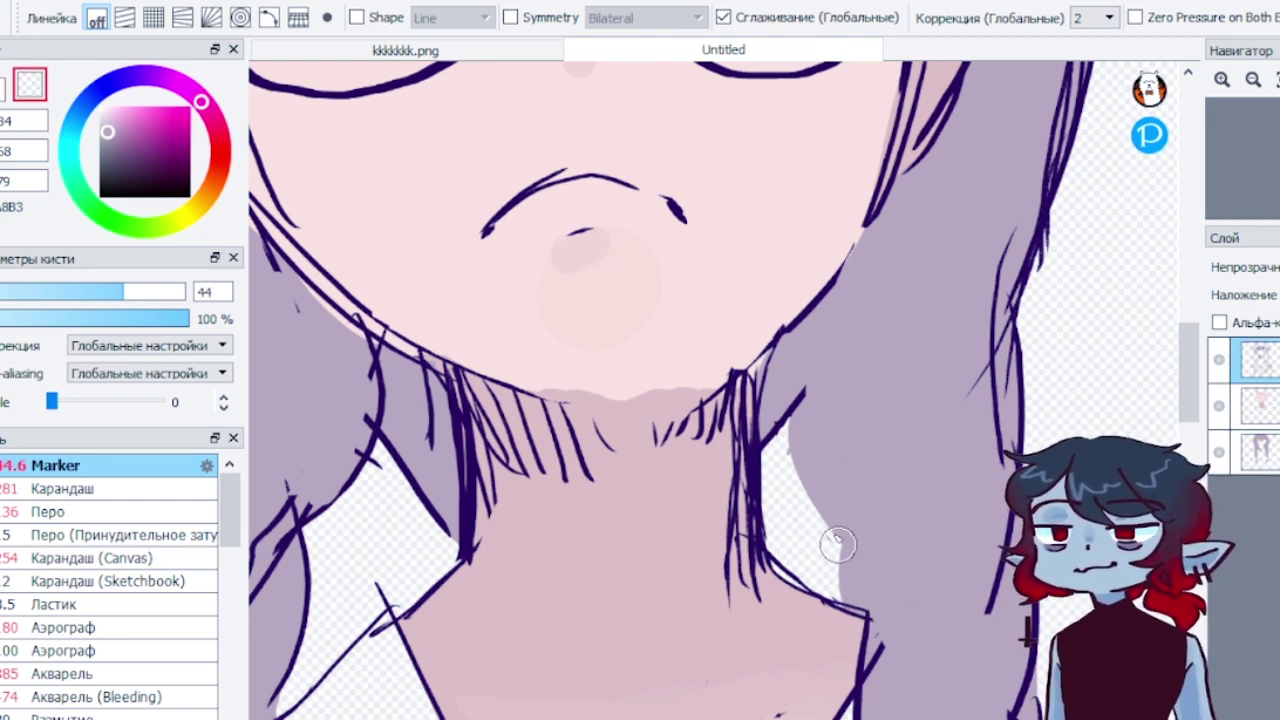
mouse_move(364, 416)
left_mouse_down()
mouse_move(347, 465)
mouse_move(377, 461)
left_mouse_up()
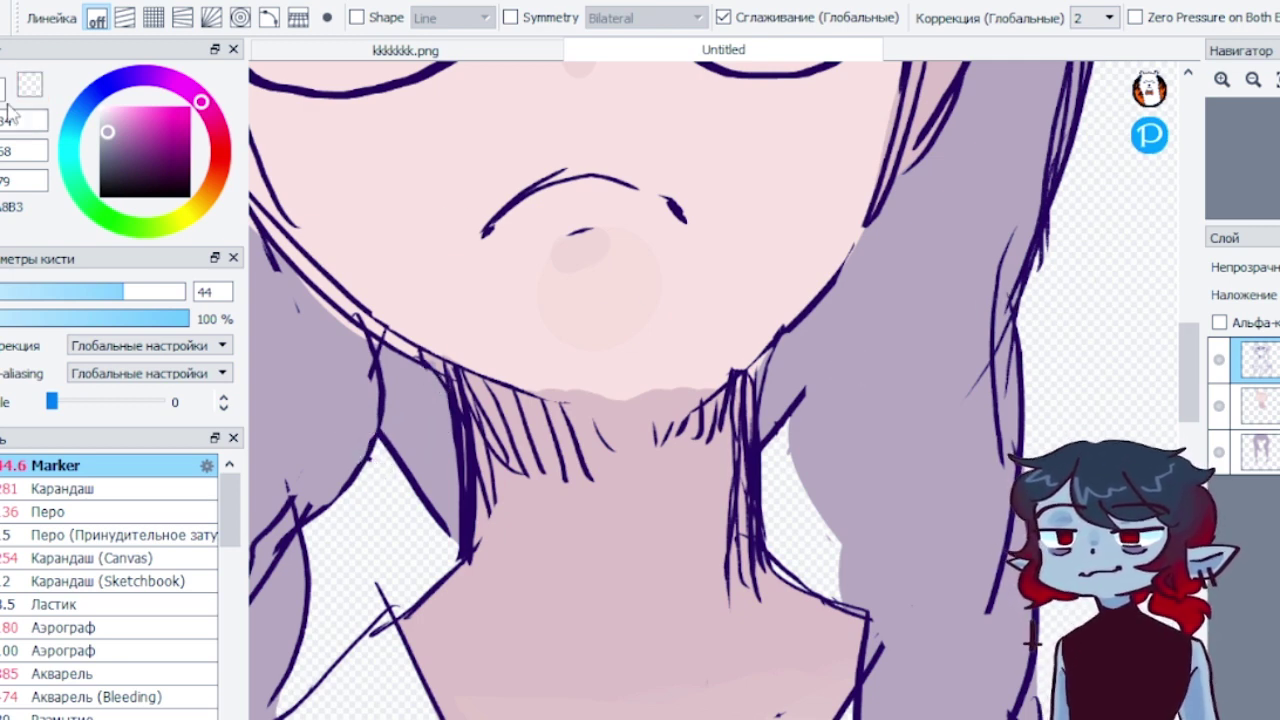
right_click(415, 78)
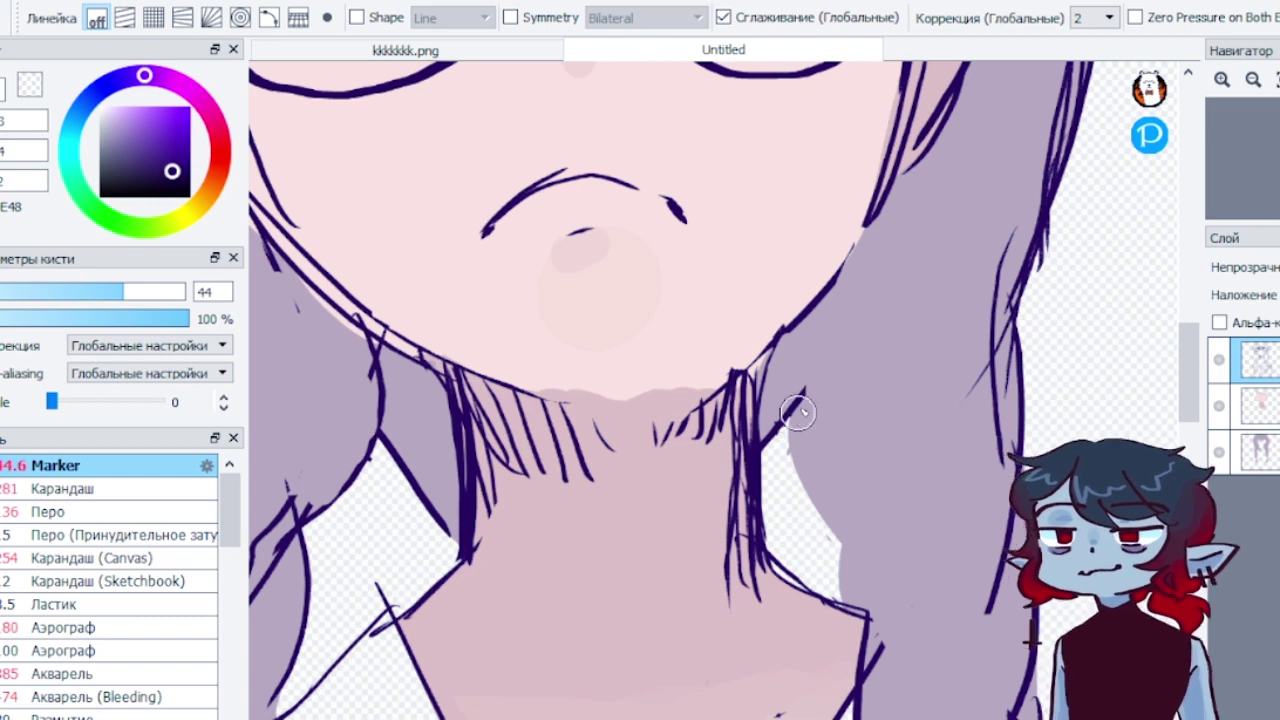
mouse_move(802, 395)
left_mouse_down()
mouse_move(803, 498)
mouse_move(848, 552)
left_mouse_up()
left_click_drag(880, 398, 895, 468)
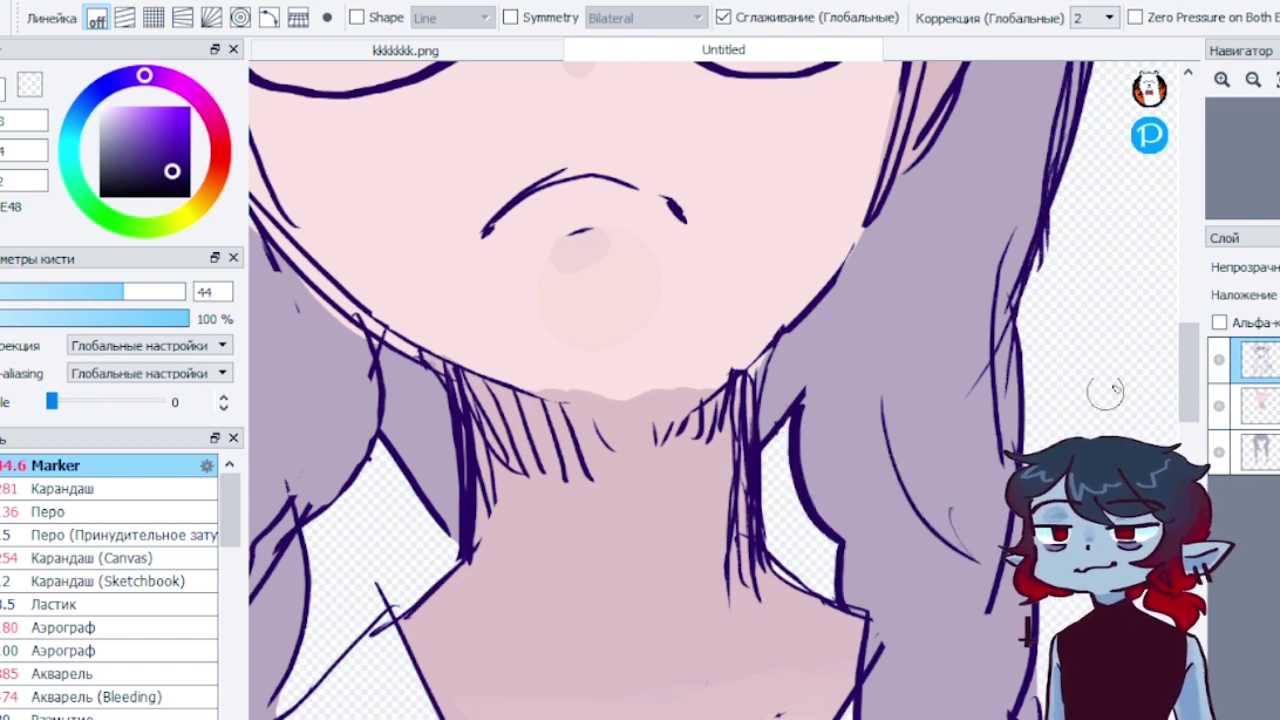
left_click(1278, 80)
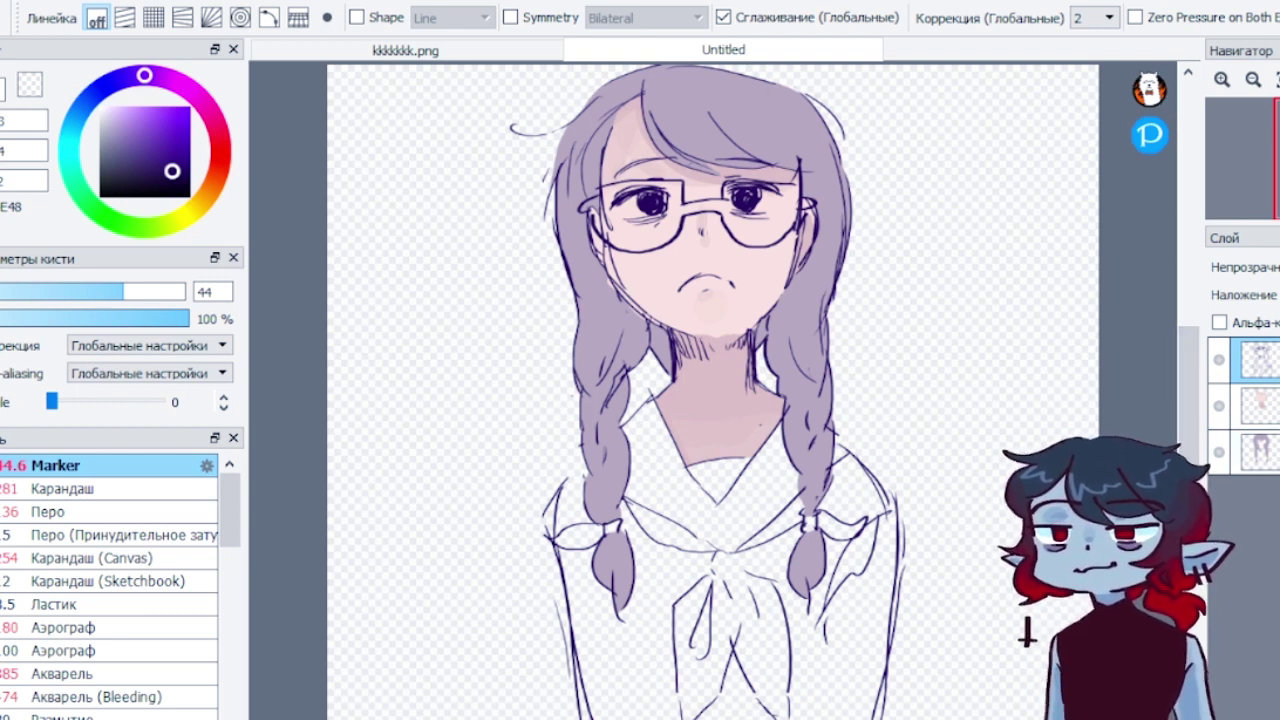
Lock the hair layer's alpha and paint pale lilac highlights on the bangs and right braid with the Marker at size 227
left_click(1258, 452)
scroll(1190, 392, "up", 1)
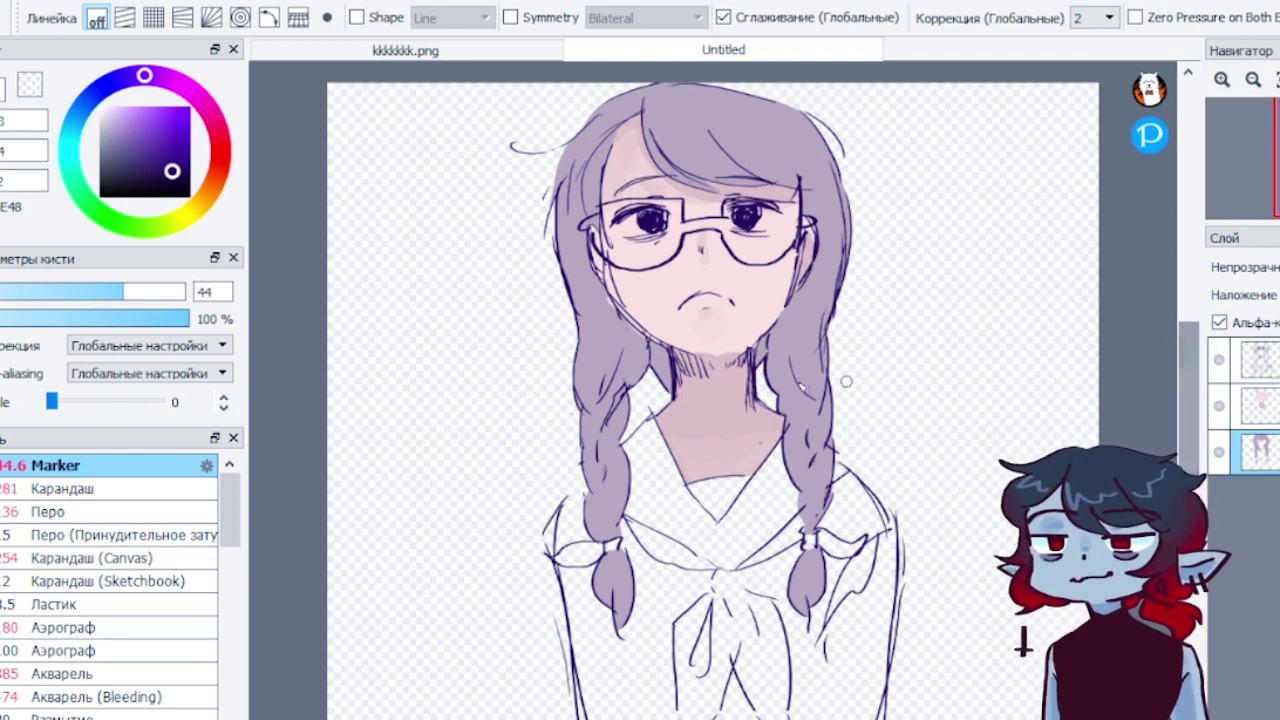
left_click(201, 102)
left_click(106, 123)
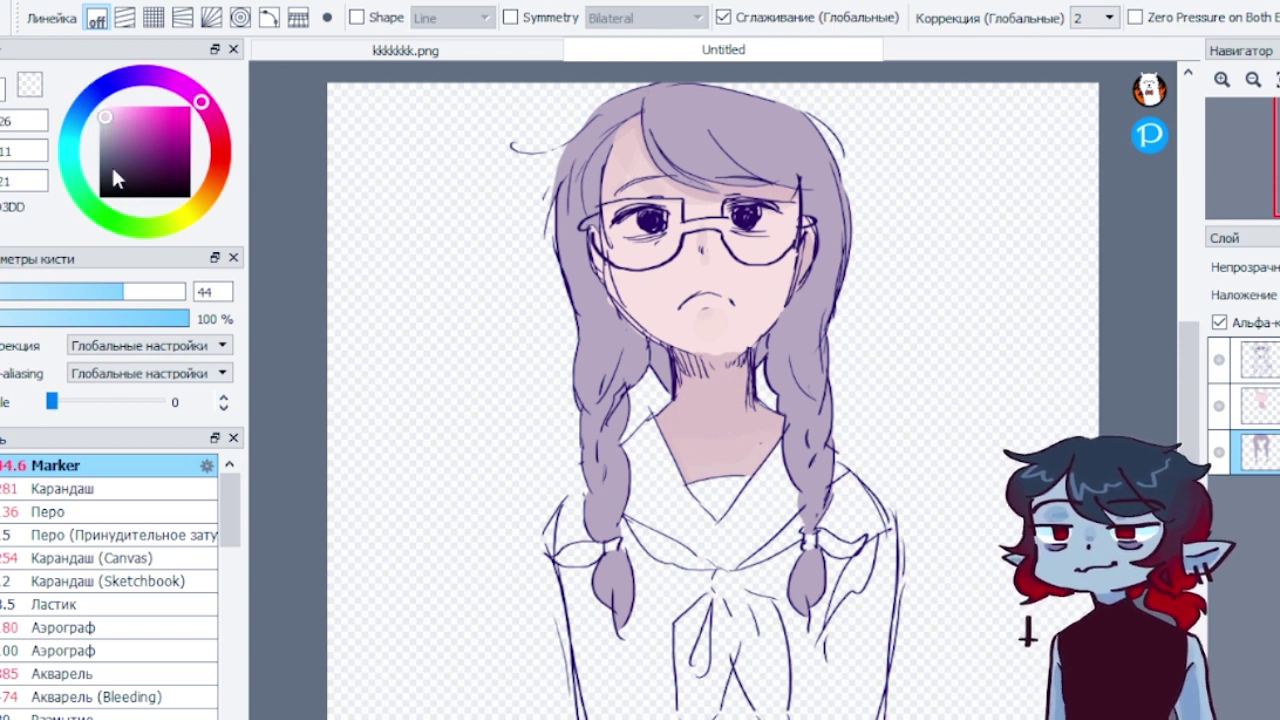
left_click_drag(115, 291, 184, 291)
mouse_move(668, 88)
left_mouse_down()
mouse_move(780, 188)
mouse_move(673, 75)
mouse_move(714, 157)
mouse_move(738, 145)
mouse_move(670, 103)
mouse_move(668, 127)
mouse_move(736, 172)
mouse_move(782, 181)
left_mouse_up()
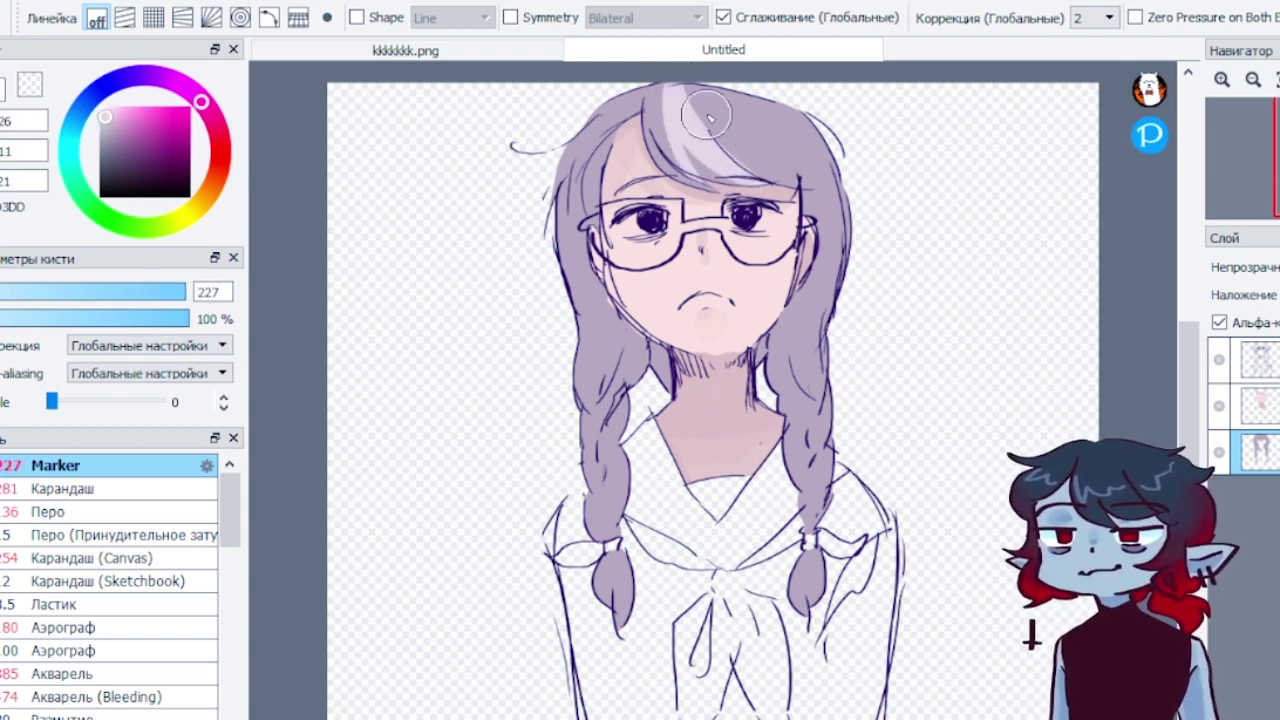
mouse_move(708, 117)
left_mouse_down()
mouse_move(816, 333)
mouse_move(814, 280)
mouse_move(805, 368)
mouse_move(839, 397)
mouse_move(814, 413)
mouse_move(830, 490)
left_mouse_up()
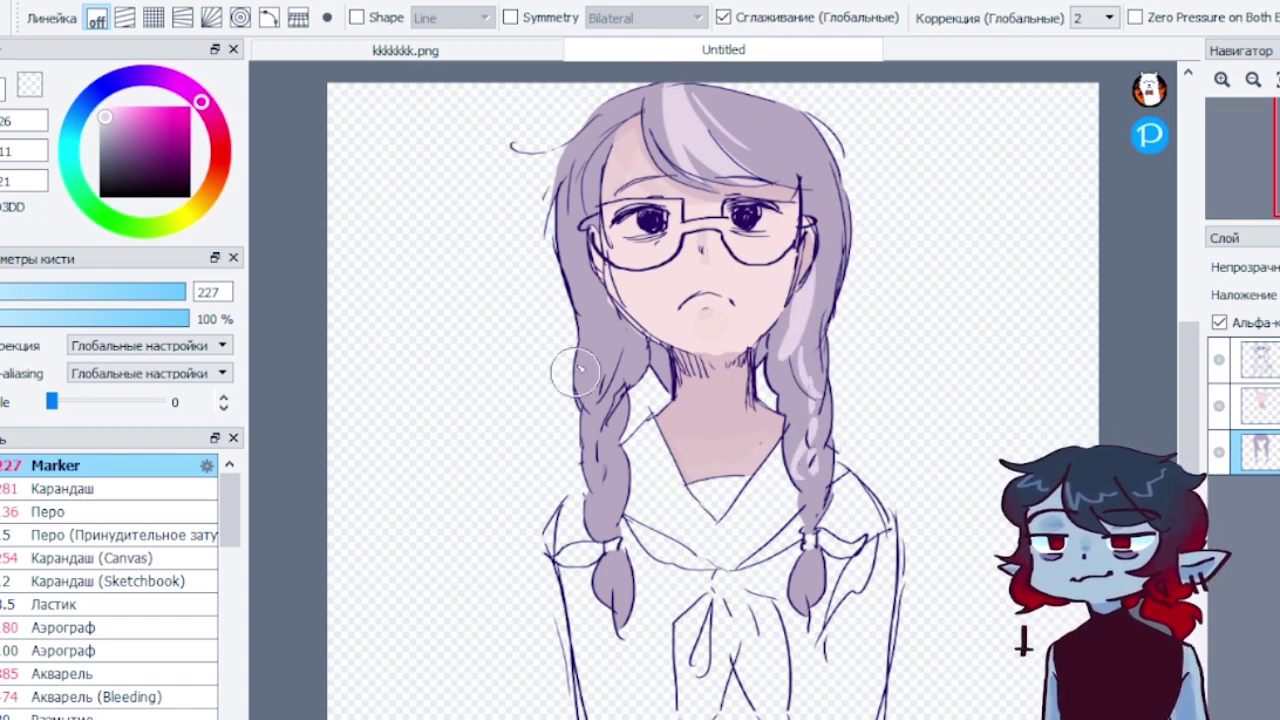
Add pale lilac highlights to the left braid, both braid tails and the hair left of the parting
mouse_move(575, 372)
left_mouse_down()
mouse_move(609, 363)
mouse_move(607, 377)
mouse_move(610, 337)
mouse_move(615, 545)
left_mouse_up()
left_click_drag(812, 500, 805, 590)
left_click_drag(614, 556, 620, 592)
left_click_drag(626, 128, 592, 208)
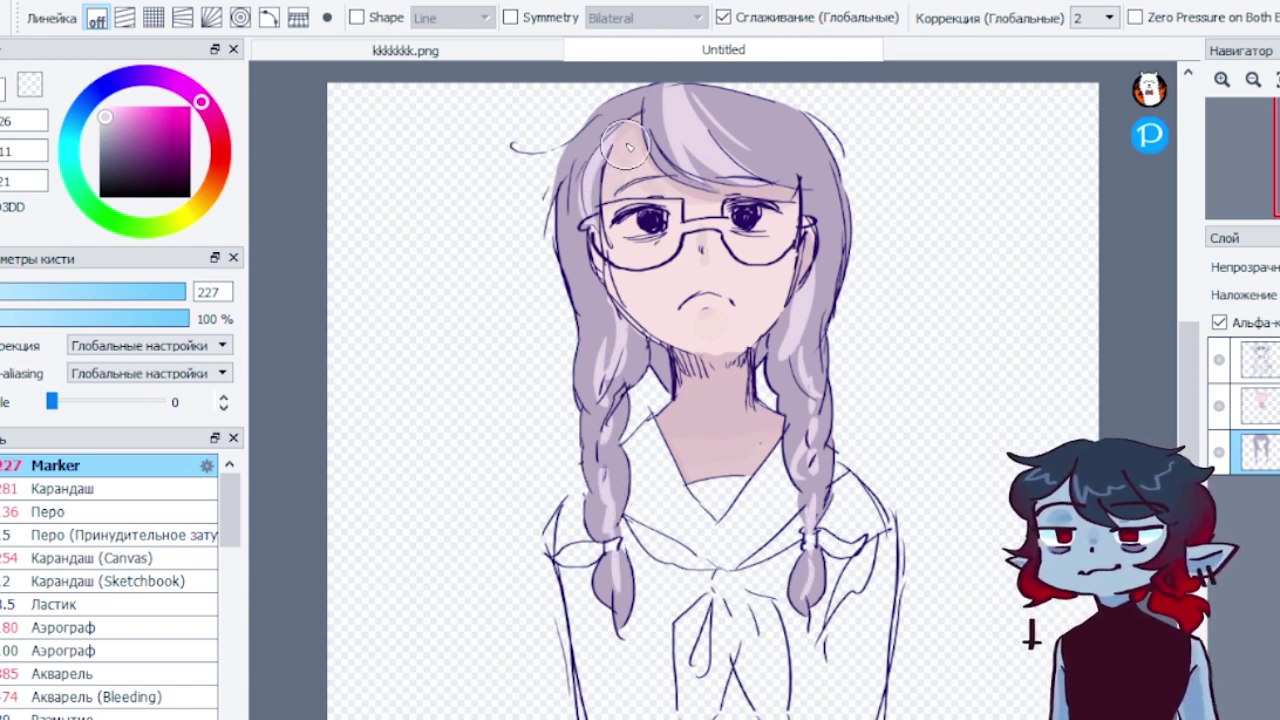
mouse_move(633, 113)
left_mouse_down()
mouse_move(593, 190)
mouse_move(642, 115)
mouse_move(612, 140)
left_mouse_up()
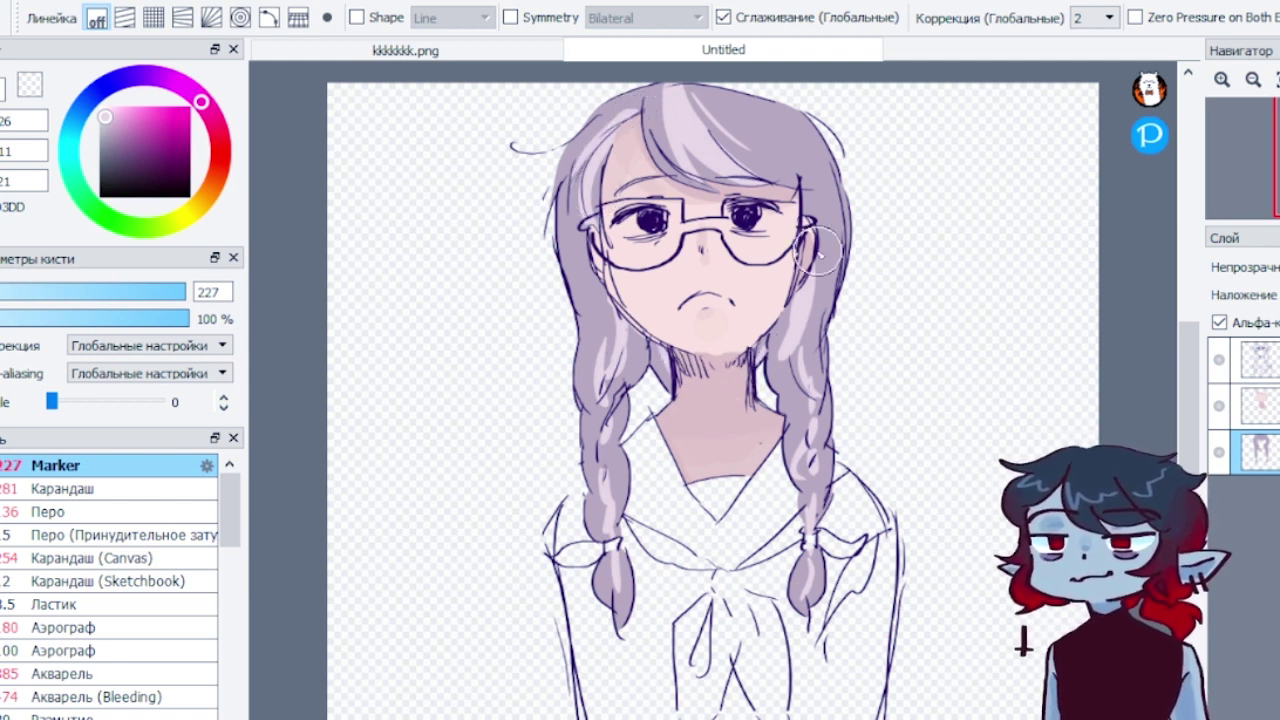
Shade the hair and soften the highlights on the bangs in darker mauve with the Pencil brush at size 215
right_click(838, 230)
left_click(120, 145)
left_click(187, 89)
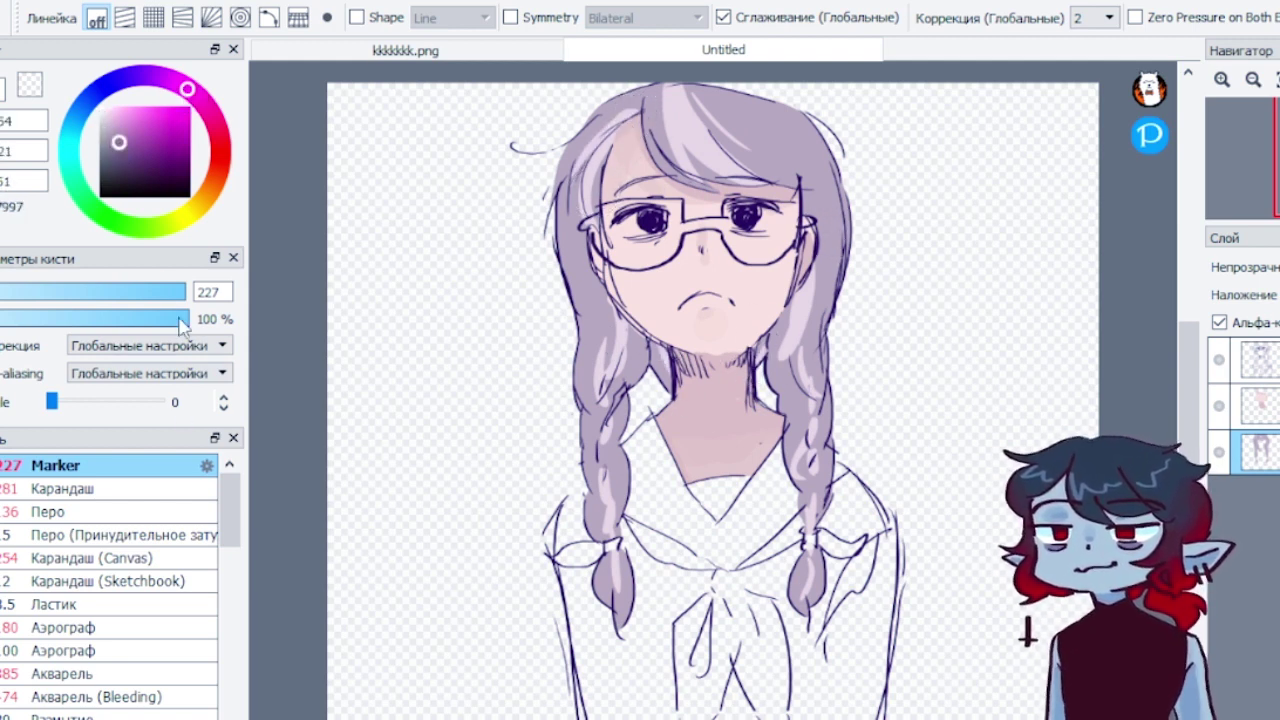
left_click(128, 490)
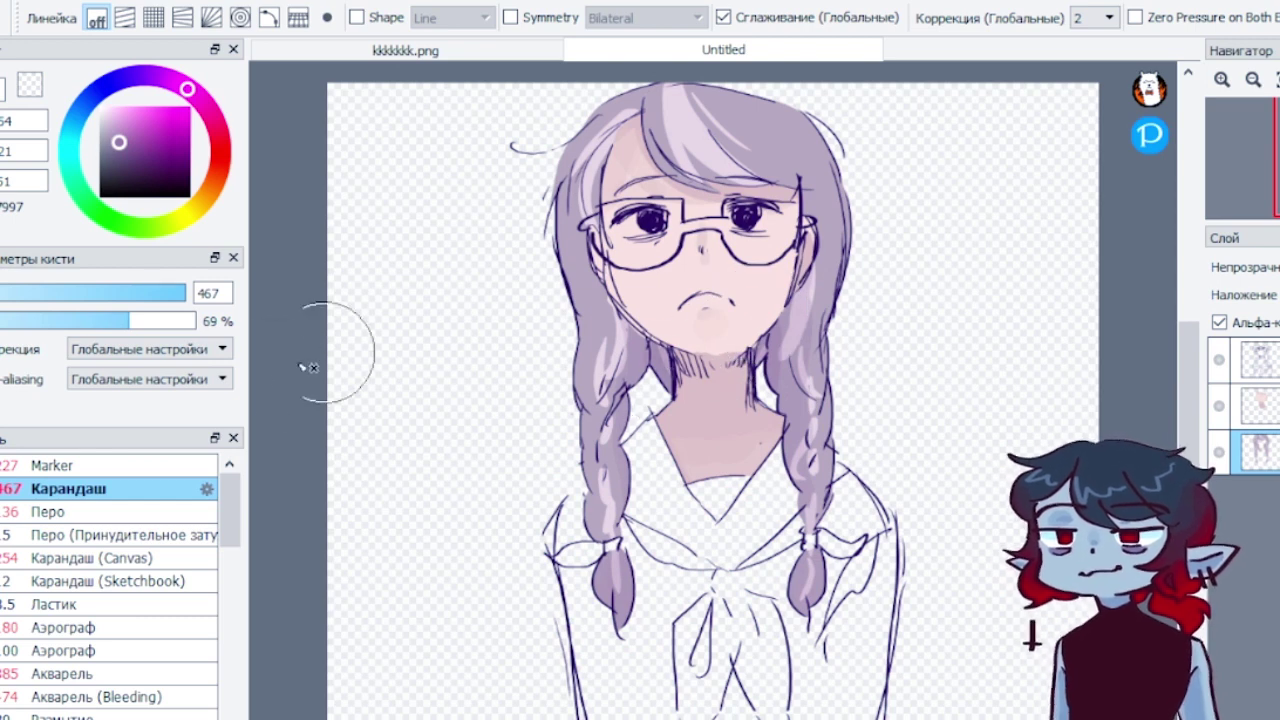
left_click_drag(205, 292, 204, 300)
scroll(206, 306, "up", 2)
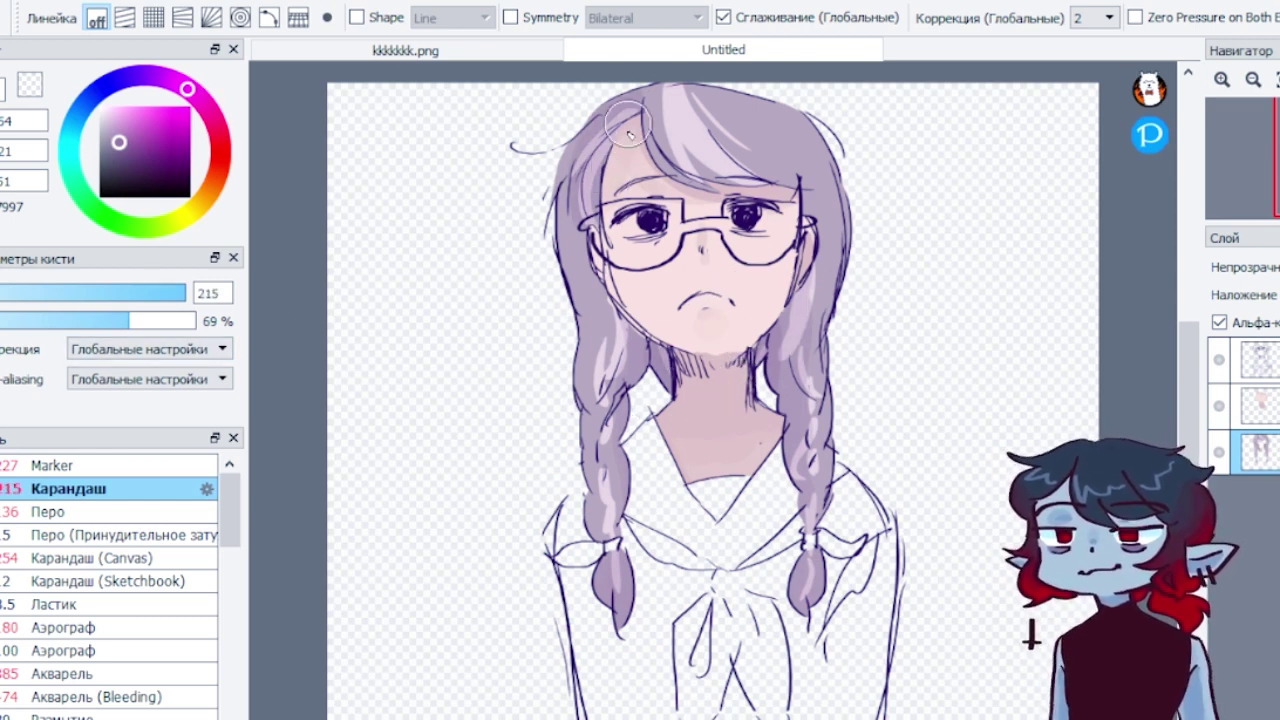
mouse_move(690, 161)
left_mouse_down()
mouse_move(719, 194)
mouse_move(732, 155)
mouse_move(777, 178)
left_mouse_up()
left_click_drag(663, 103, 713, 92)
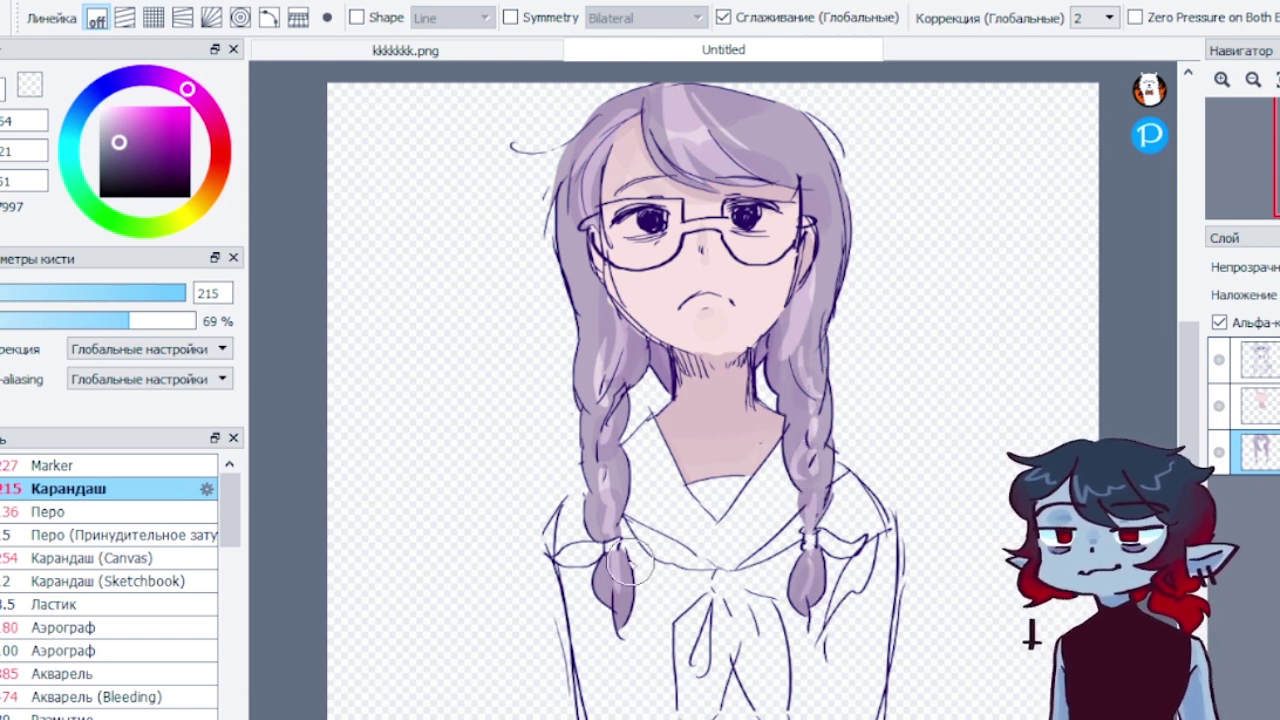
Blend highlights and shadows across the bangs and braids with the Pencil, using light and mid violet tones sampled from the hair
left_click(688, 120, "alt")
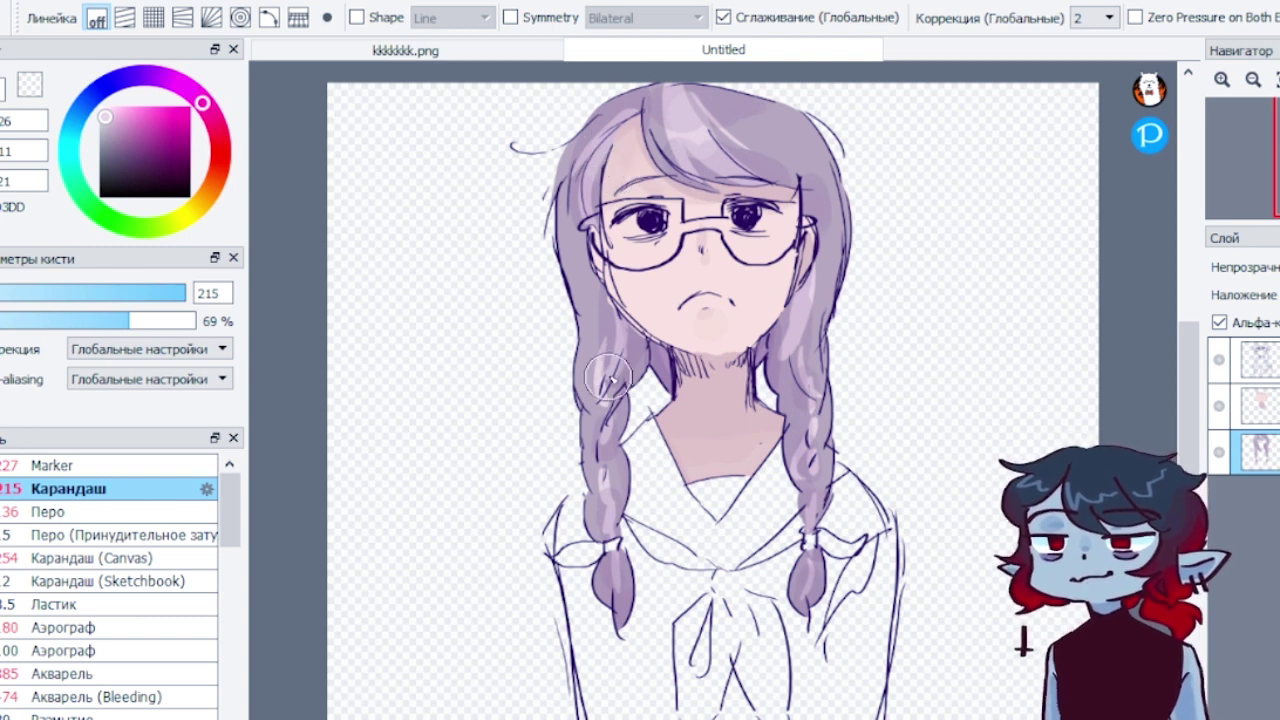
left_click(781, 130, "alt")
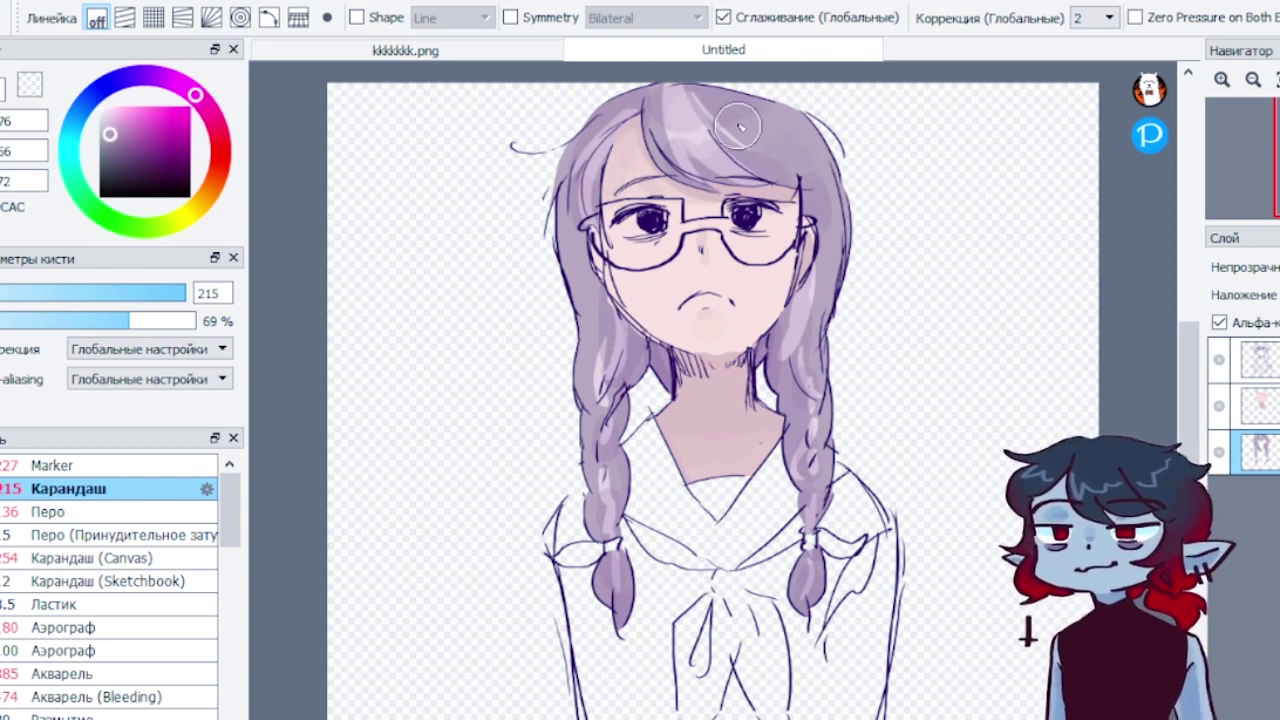
left_click(768, 143, "alt")
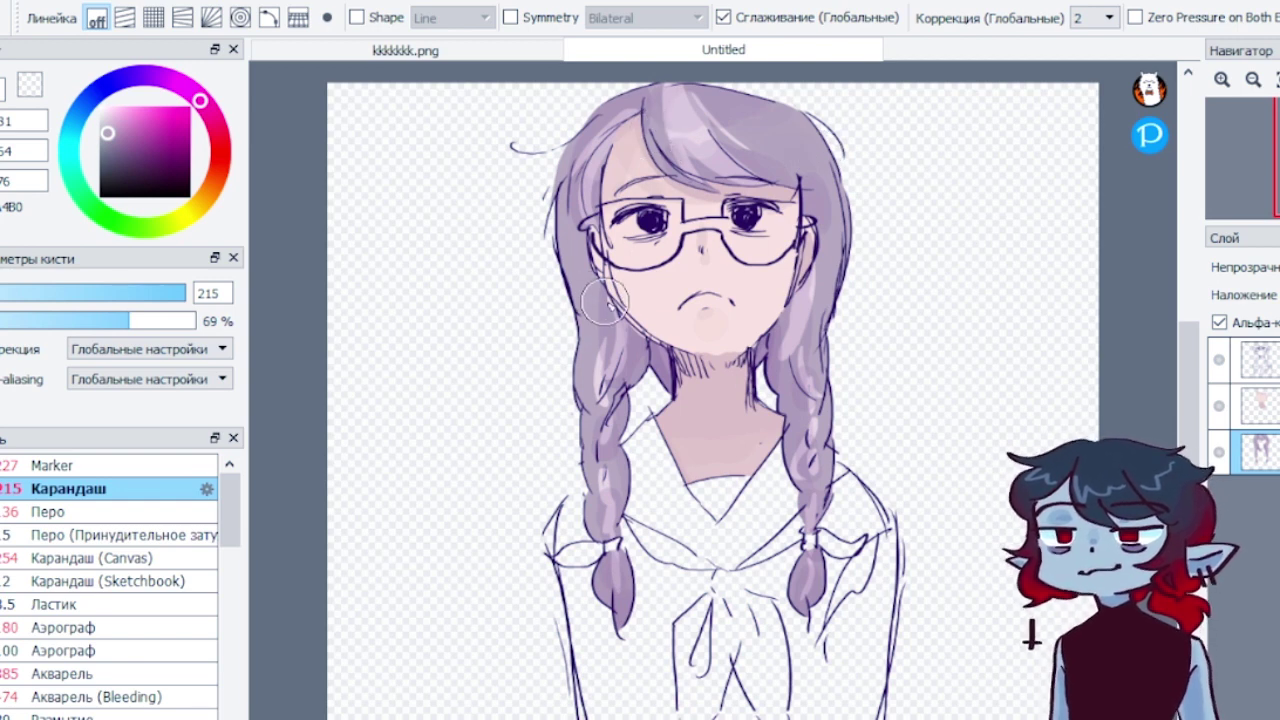
left_click(570, 292, "alt")
left_click(838, 316, "alt")
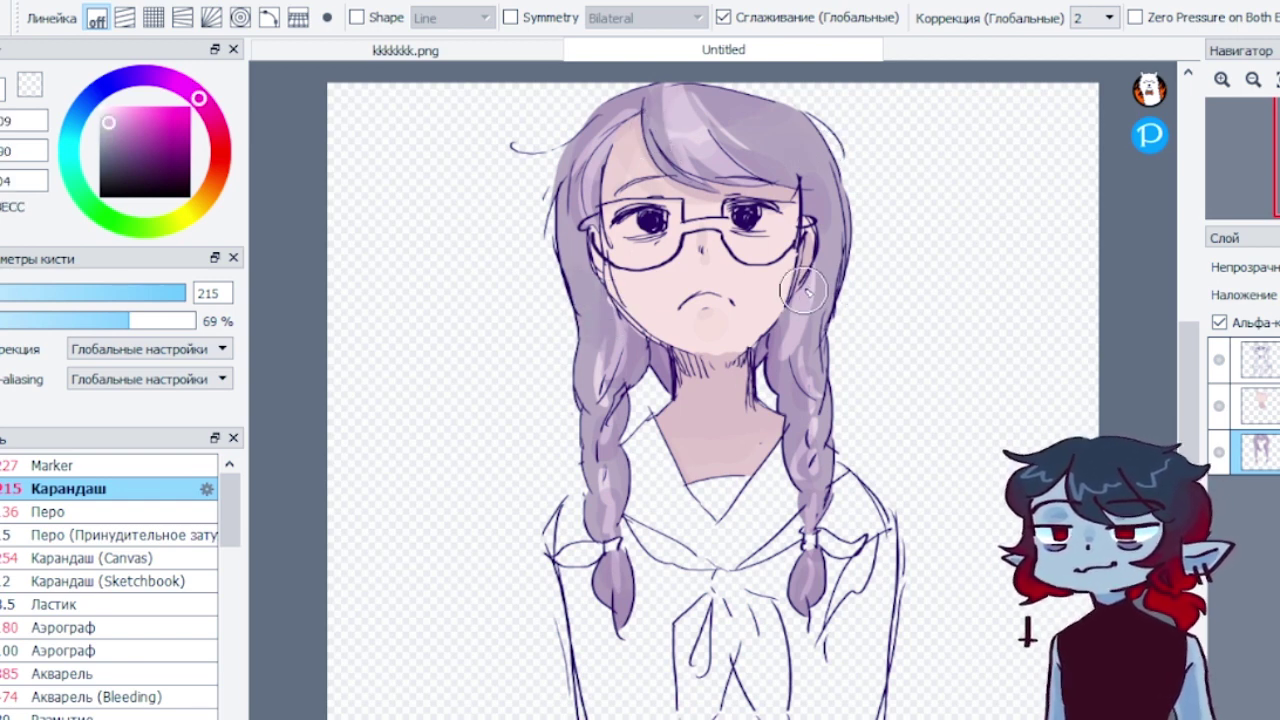
left_click(817, 358, "alt")
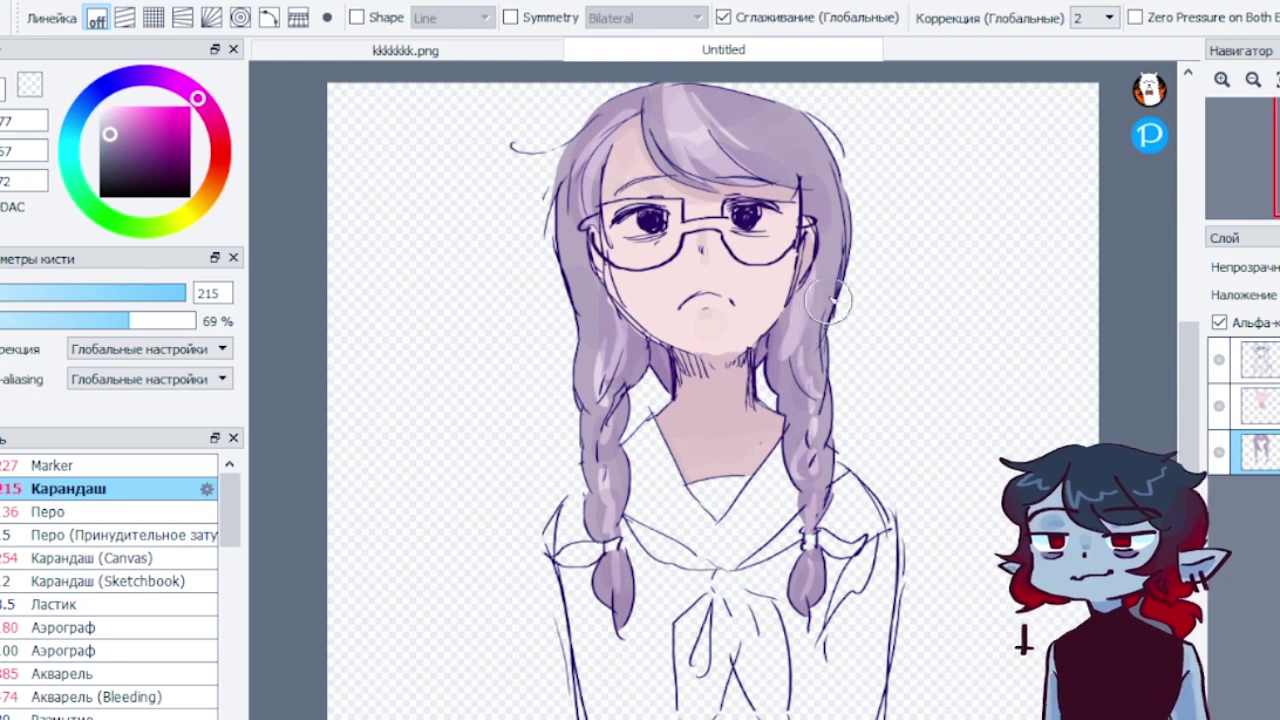
Mix a very dark blue-violet, select the Marker at size 40, and add a new layer beneath the hair layer
left_click(652, 364, "alt")
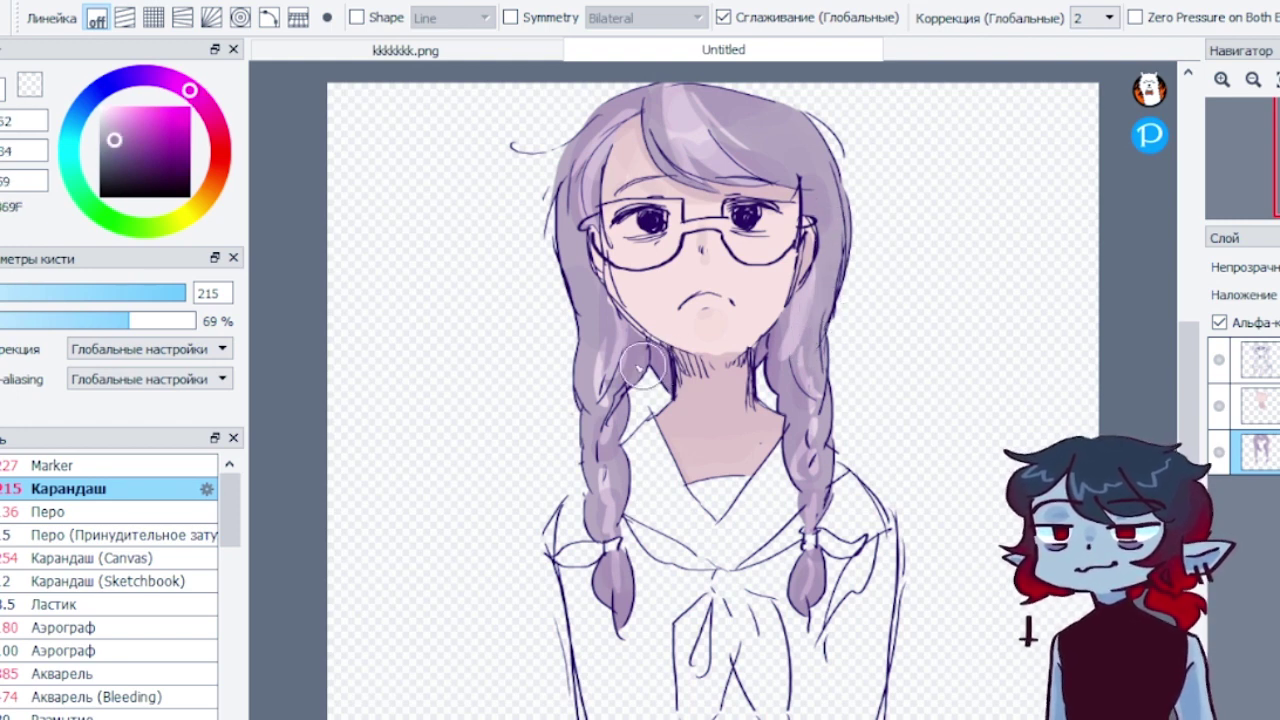
left_click(115, 149)
left_click(131, 78)
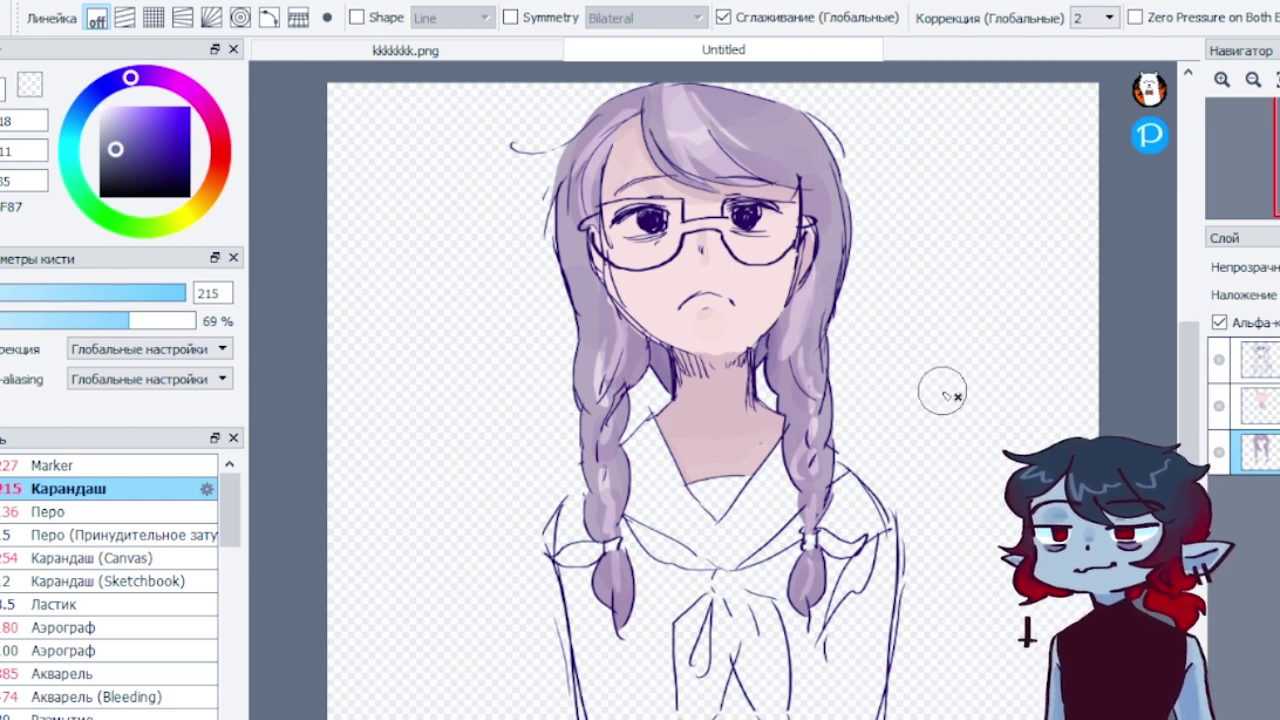
left_click(133, 179)
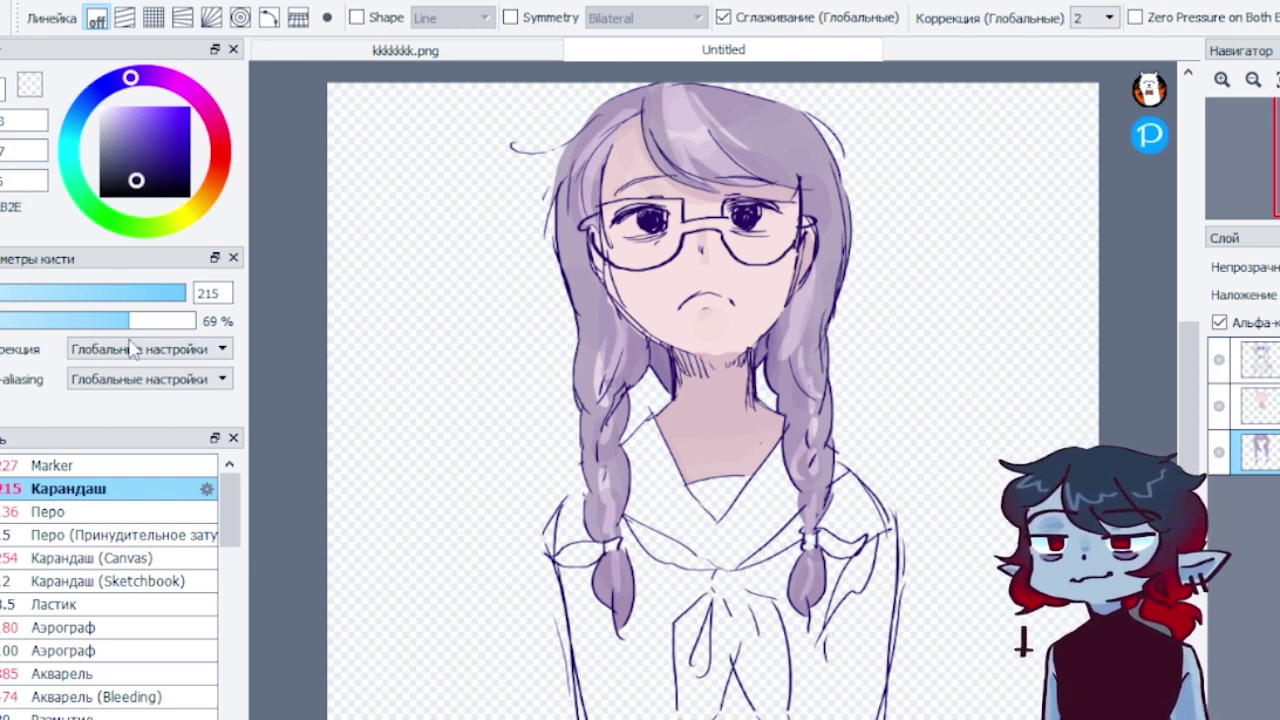
left_click(112, 466)
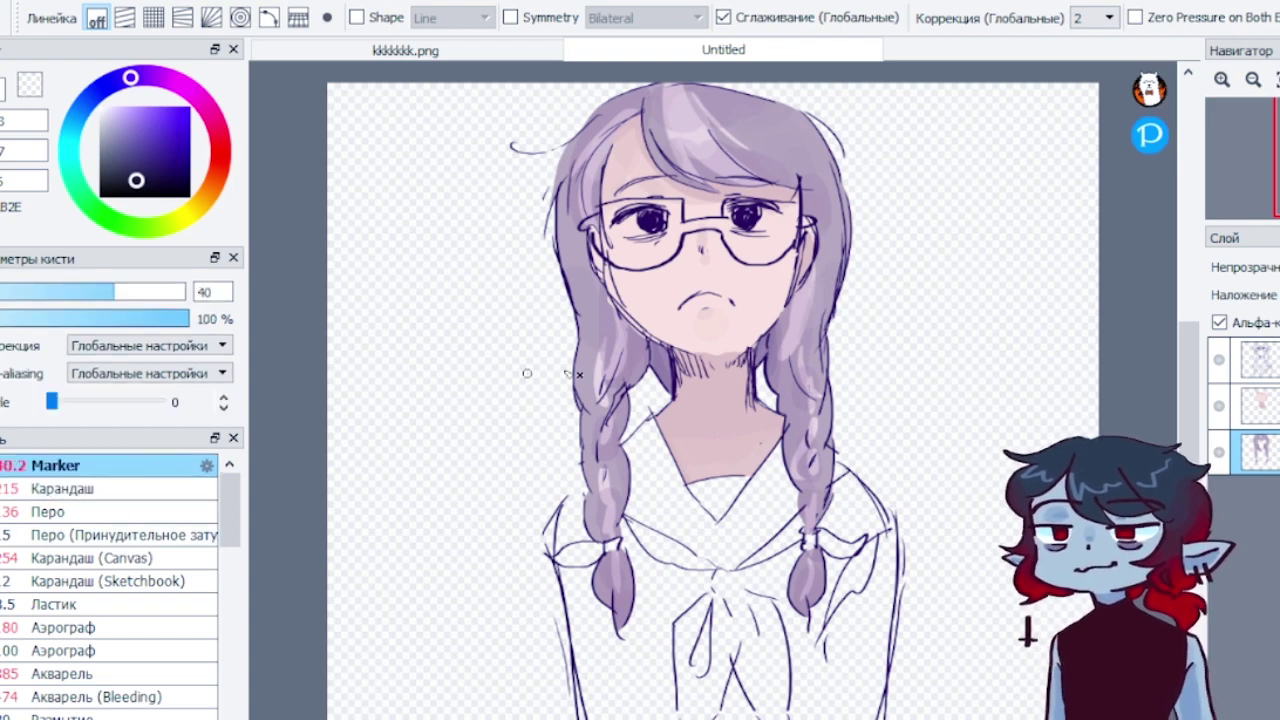
left_click_drag(1258, 453, 1258, 507)
Bucket-fill the sailor uniform's torso, sleeves and collar areas with the dark blue-violet on the new layer, leaving the hair bows unfilled
left_click(1222, 80)
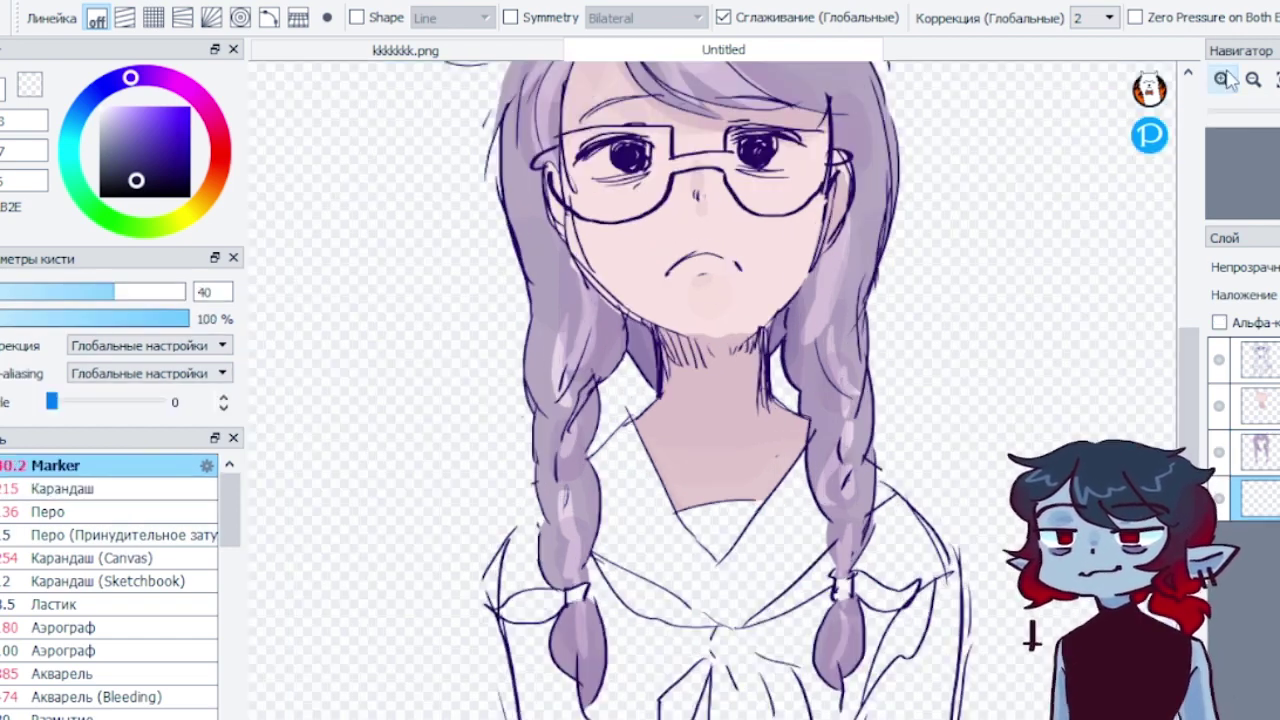
left_click(1222, 80)
scroll(477, 322, "down", 5)
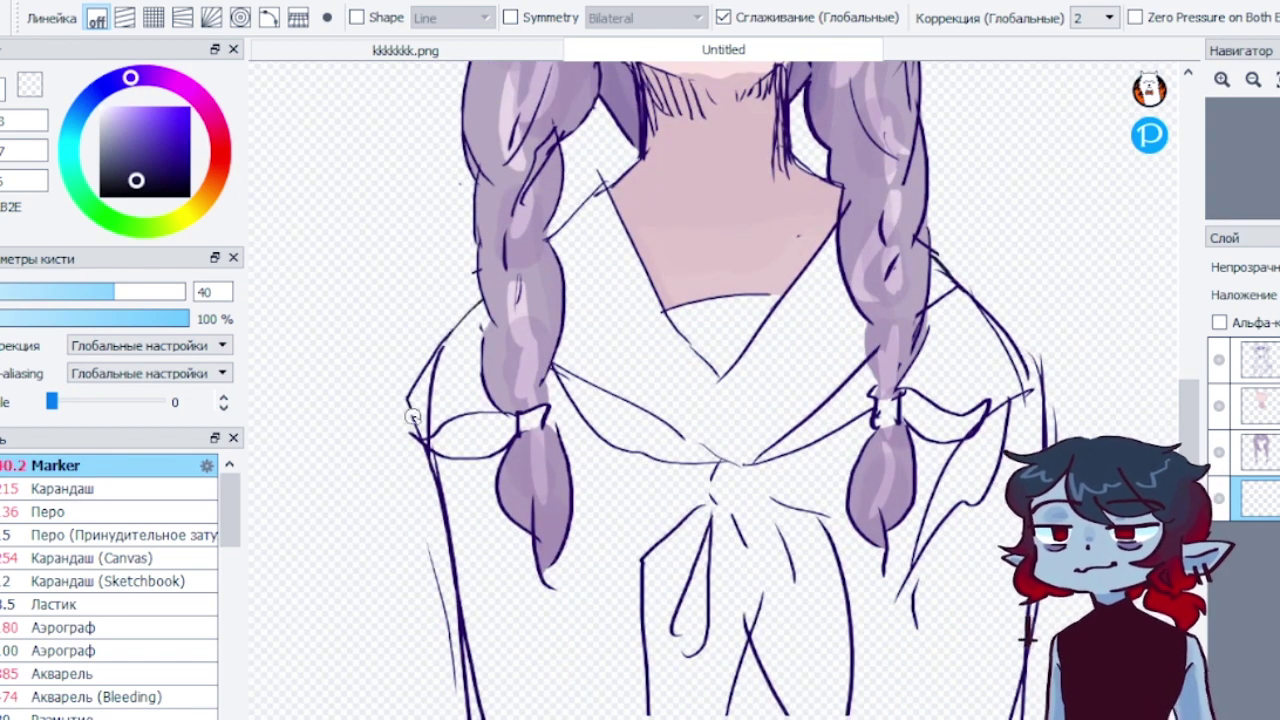
scroll(1150, 441, "down", 2)
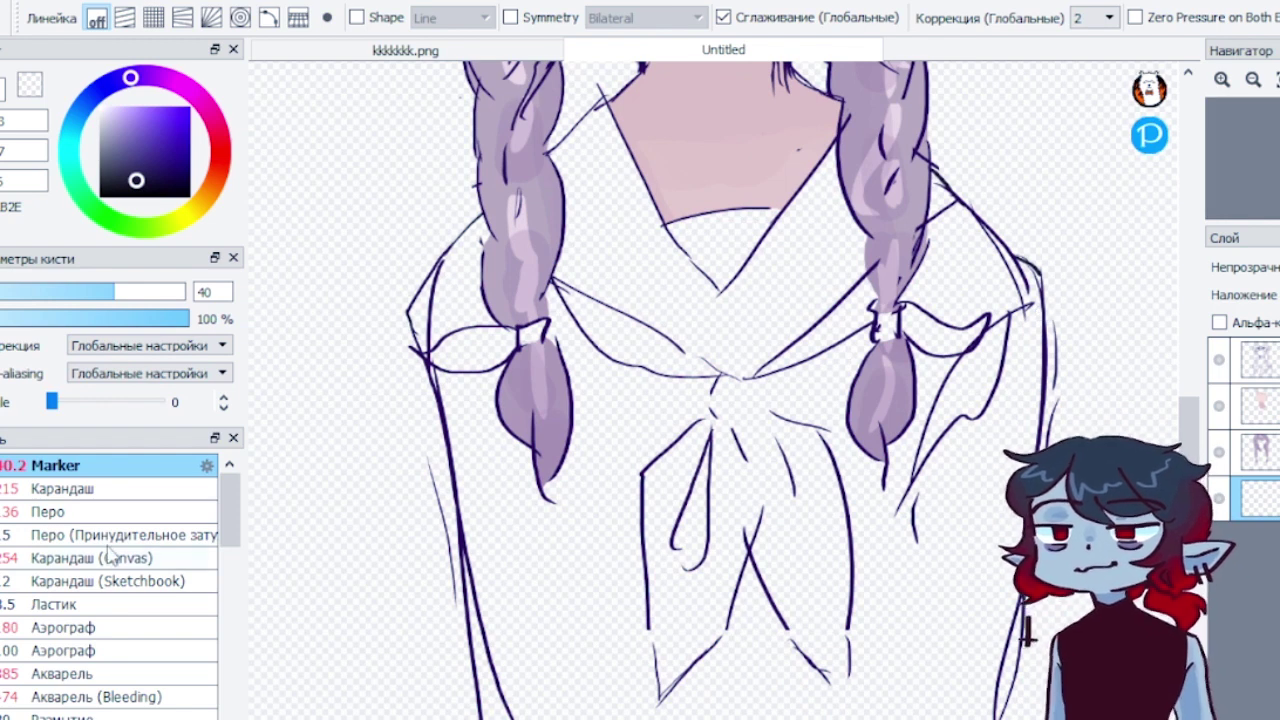
key("g")
left_click(955, 590)
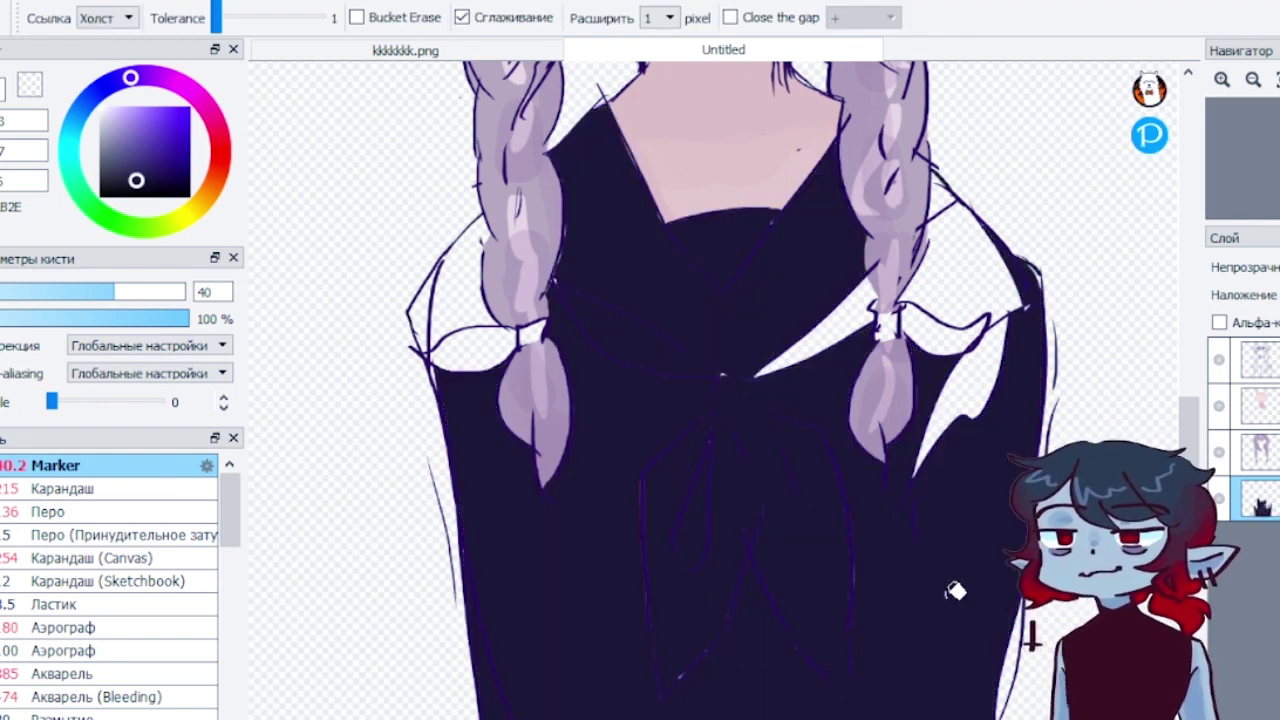
left_click(963, 258)
left_click(955, 340)
left_click(862, 315)
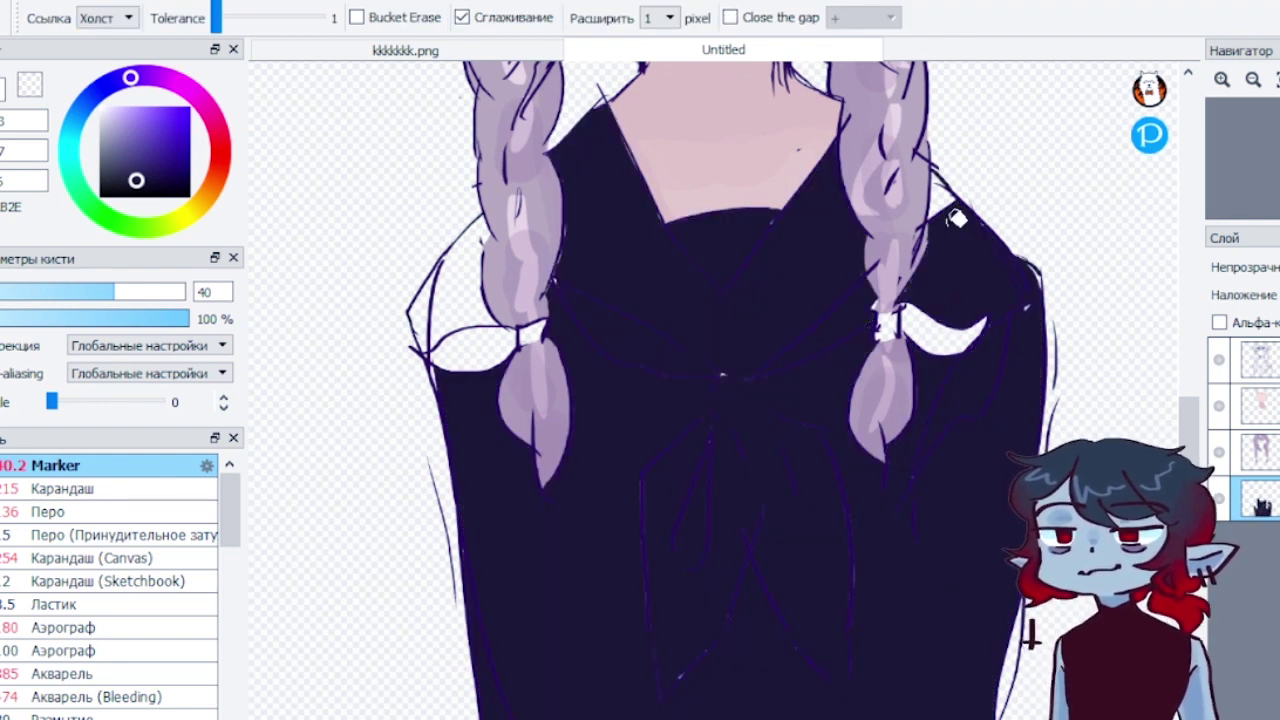
left_click(965, 198)
left_click(466, 300)
Paint over the unfilled gaps at the collar near the neck and around the left braid's bow with the Marker at size 192
key("b")
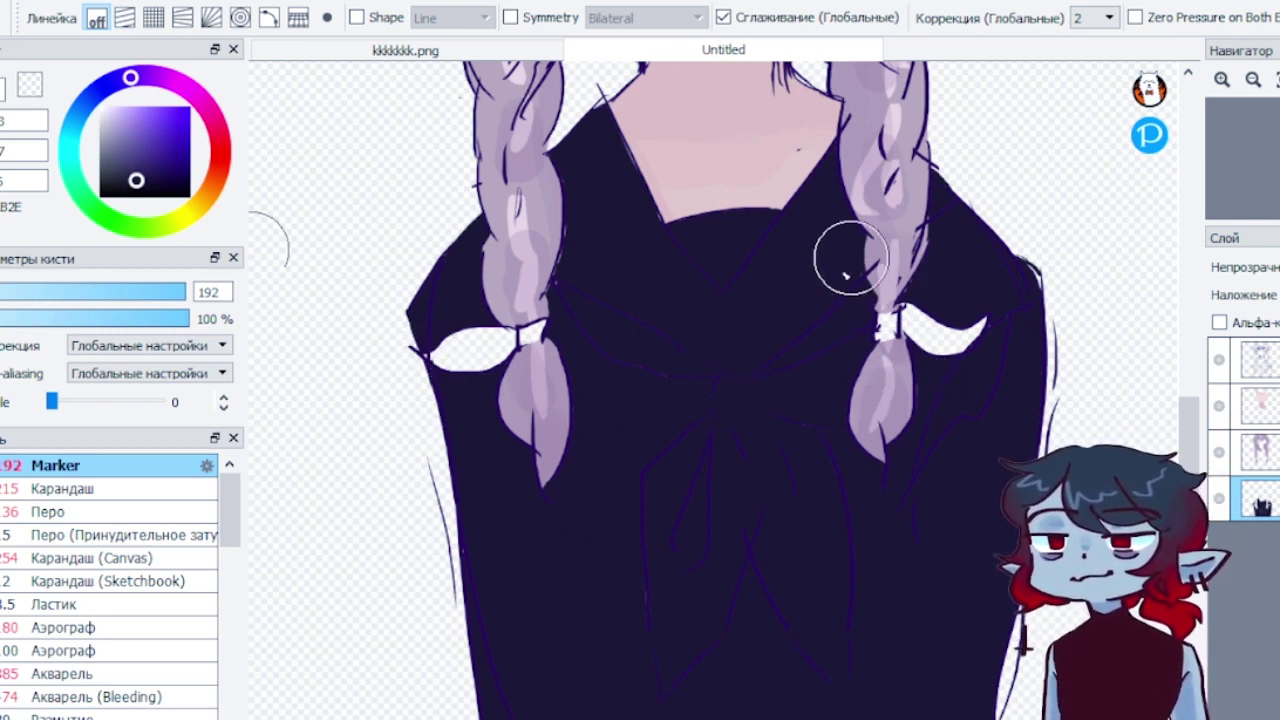
mouse_move(617, 90)
left_mouse_down()
mouse_move(599, 117)
mouse_move(630, 78)
left_mouse_up()
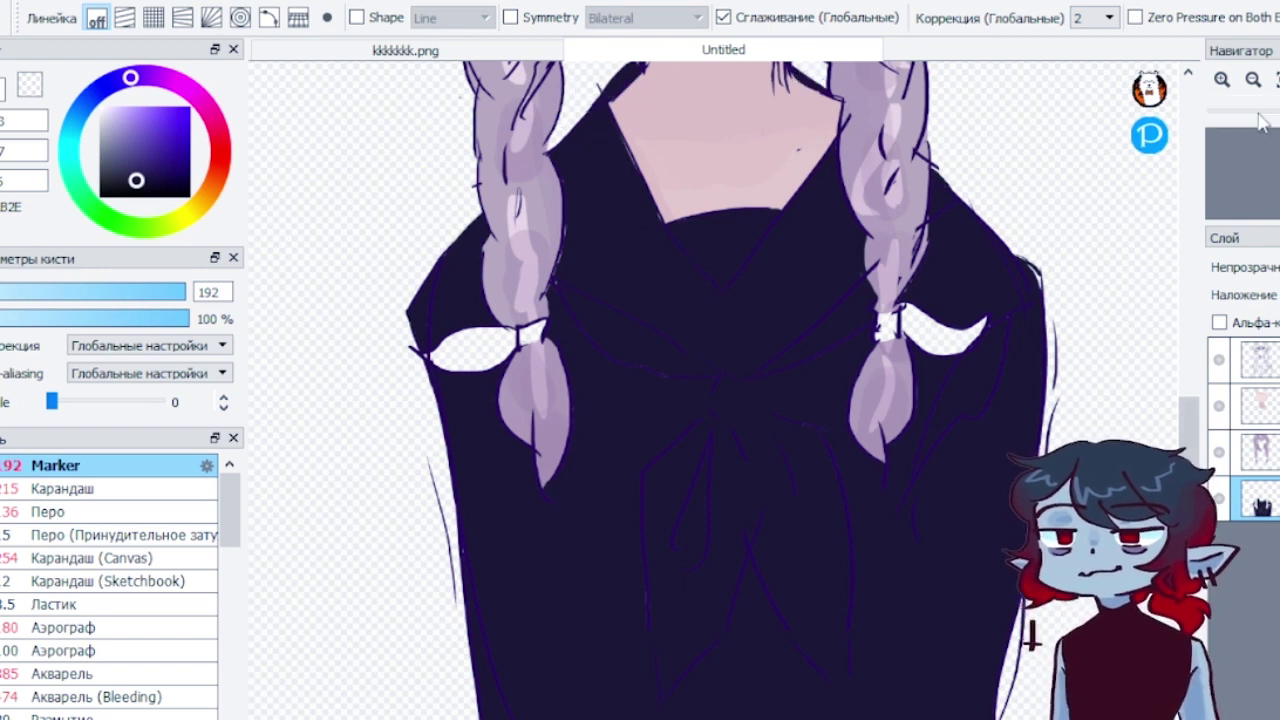
left_click(1278, 80)
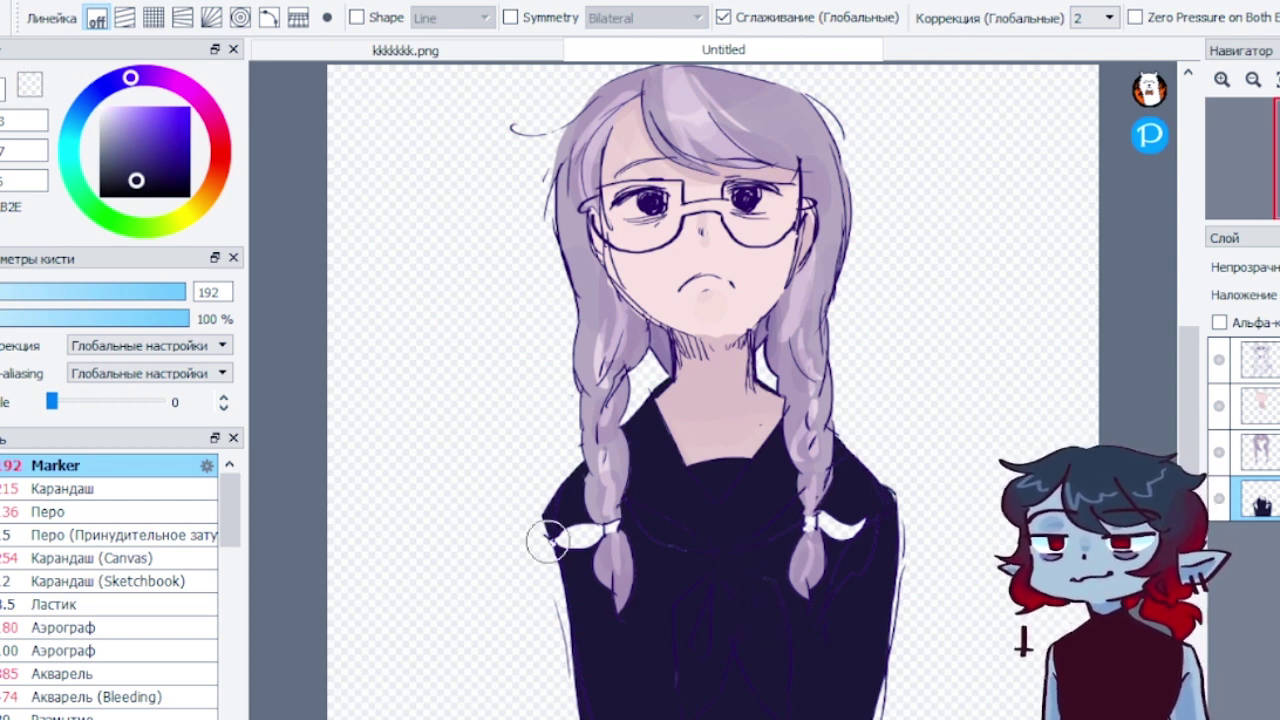
left_click_drag(547, 541, 578, 570)
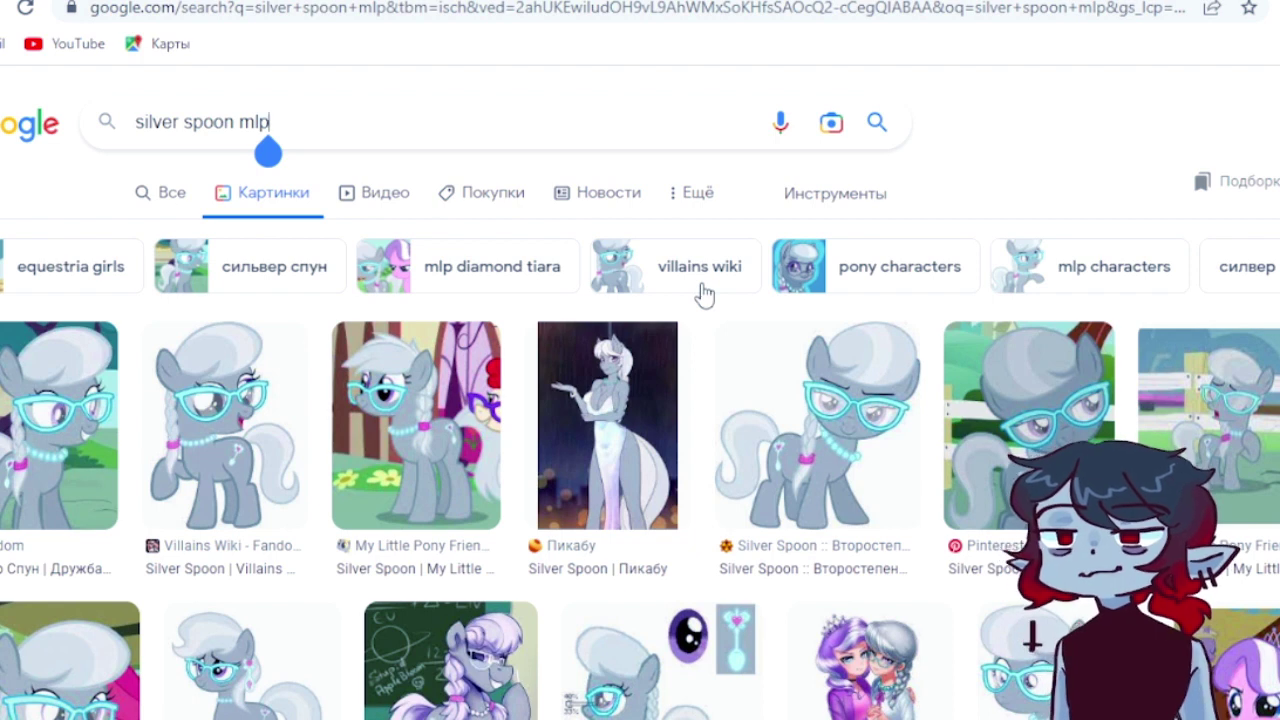
Switch to the browser, search Google Images for "metamorphosis girl" and open a picture of the braided girl in the sailor uniform
key("BackSpace")
key("BackSpace")
key("BackSpace")
key("BackSpace")
key("BackSpace")
key("BackSpace")
key("BackSpace")
key("BackSpace")
key("BackSpace")
key("BackSpace")
key("BackSpace")
key("BackSpace")
key("BackSpace")
key("BackSpace")
key("BackSpace")
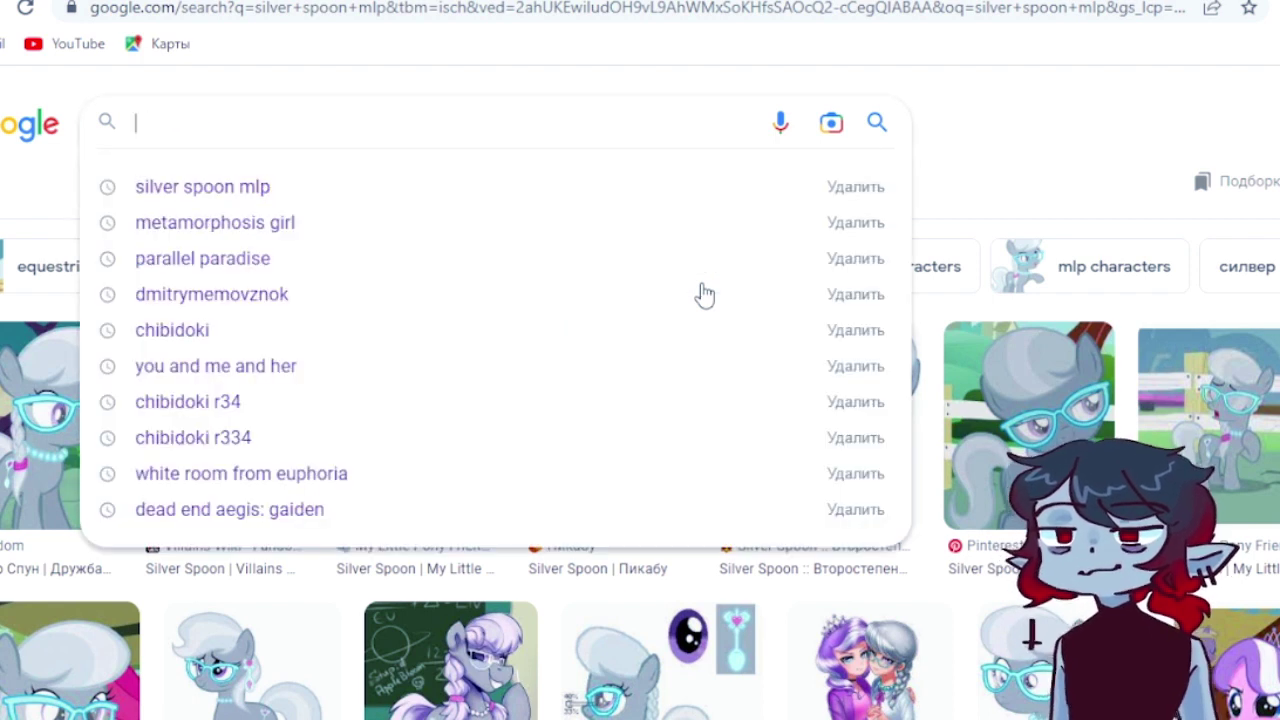
left_click(370, 222)
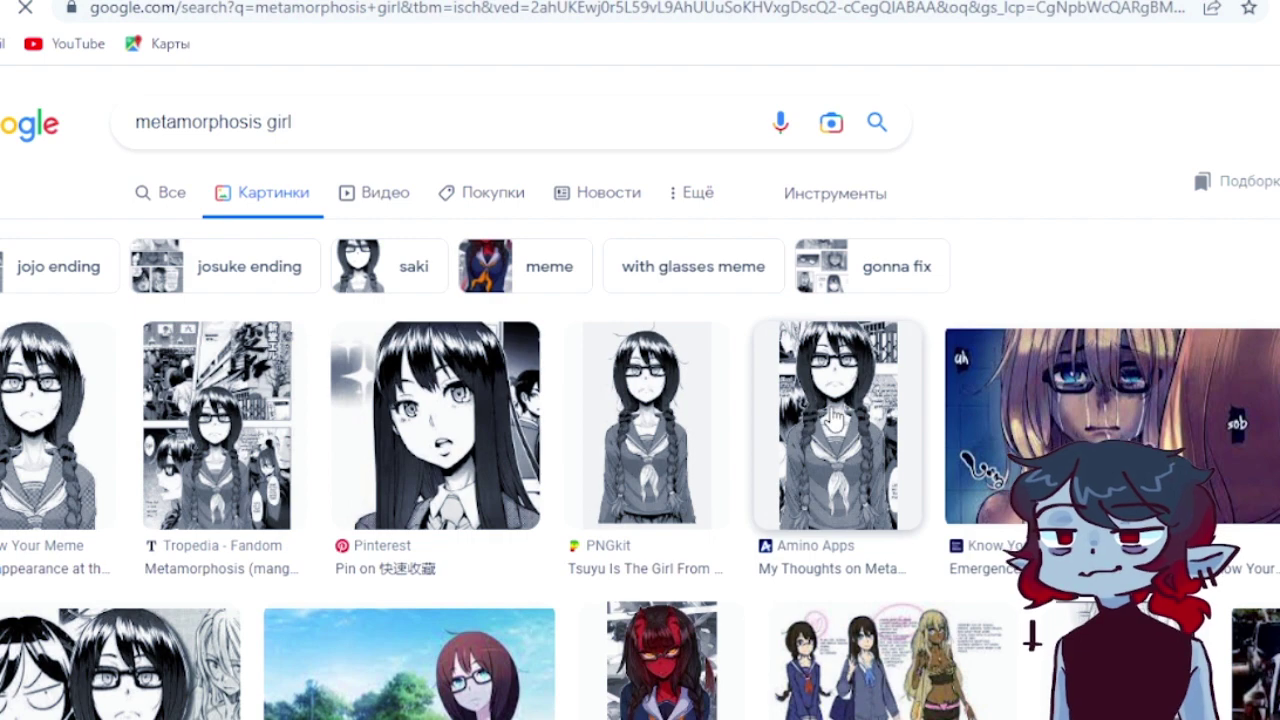
left_click(835, 420)
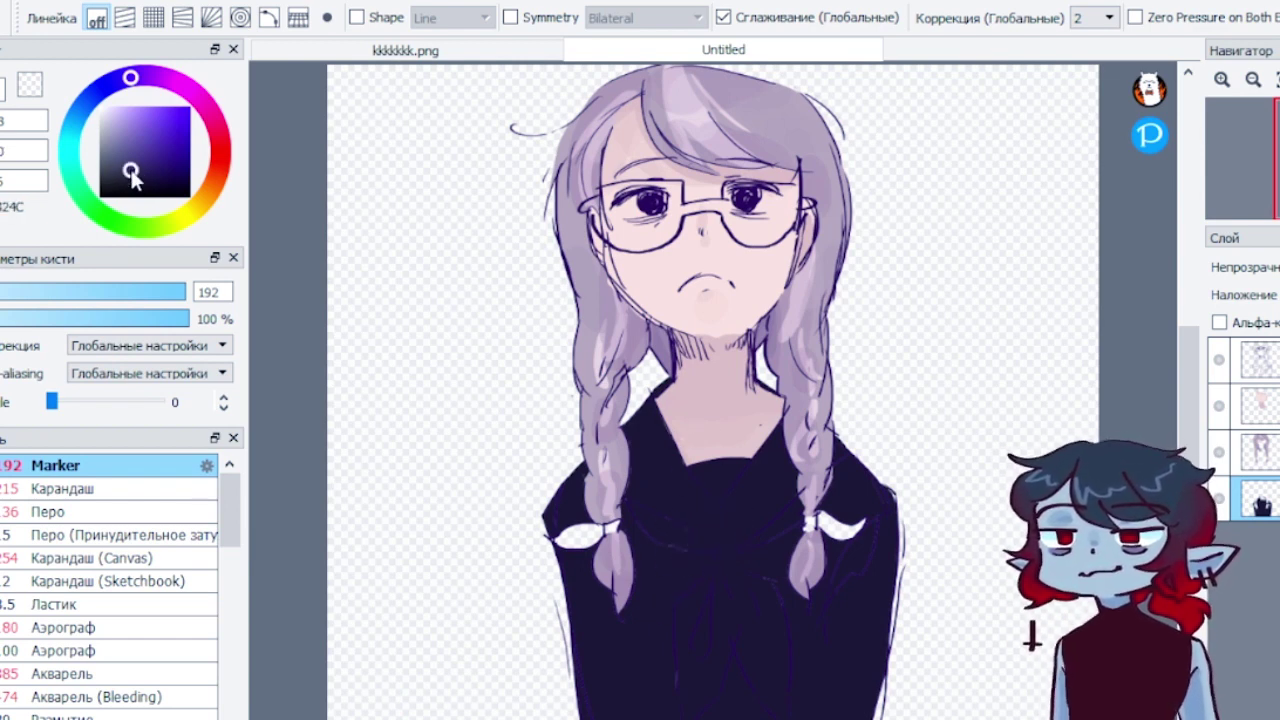
Lock the uniform layer's alpha and paint slightly lighter indigo on the collar and both sleeves with the Pencil brush at size 436
left_click(125, 489)
left_click(1219, 322)
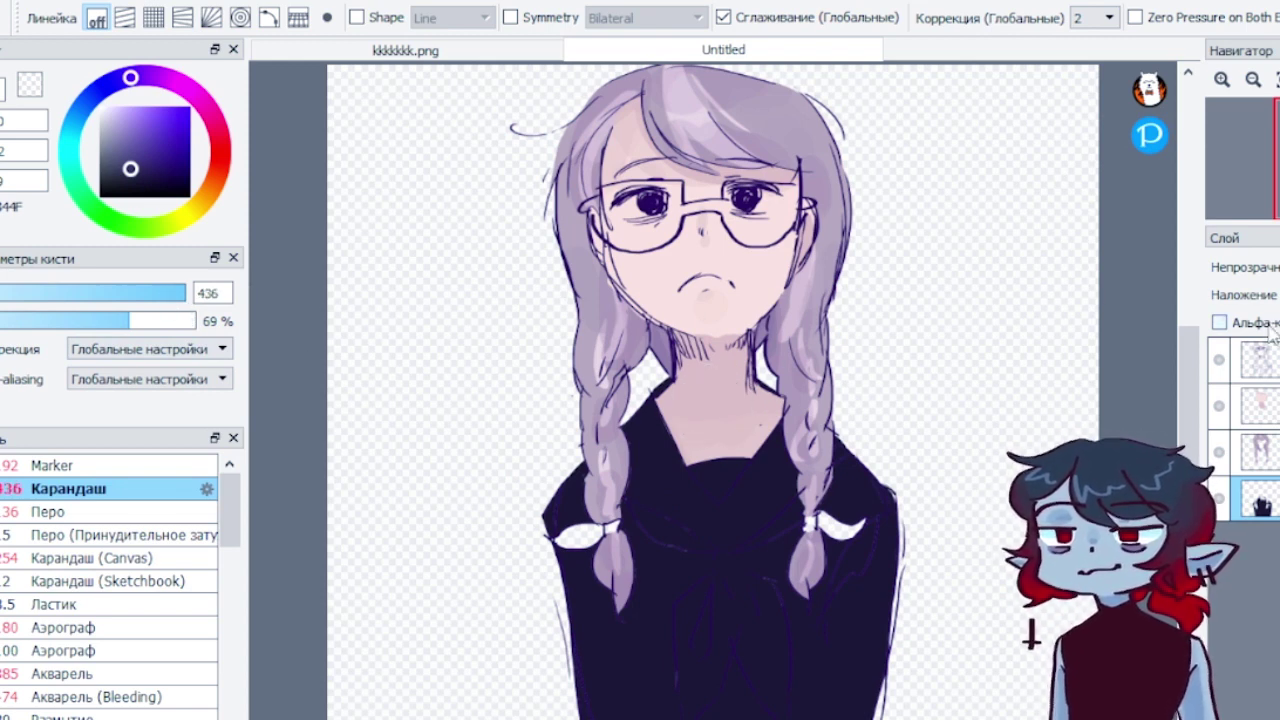
mouse_move(656, 422)
left_mouse_down()
mouse_move(664, 468)
mouse_move(583, 518)
mouse_move(595, 712)
left_mouse_up()
mouse_move(859, 521)
left_mouse_down()
mouse_move(856, 503)
mouse_move(884, 712)
left_mouse_up()
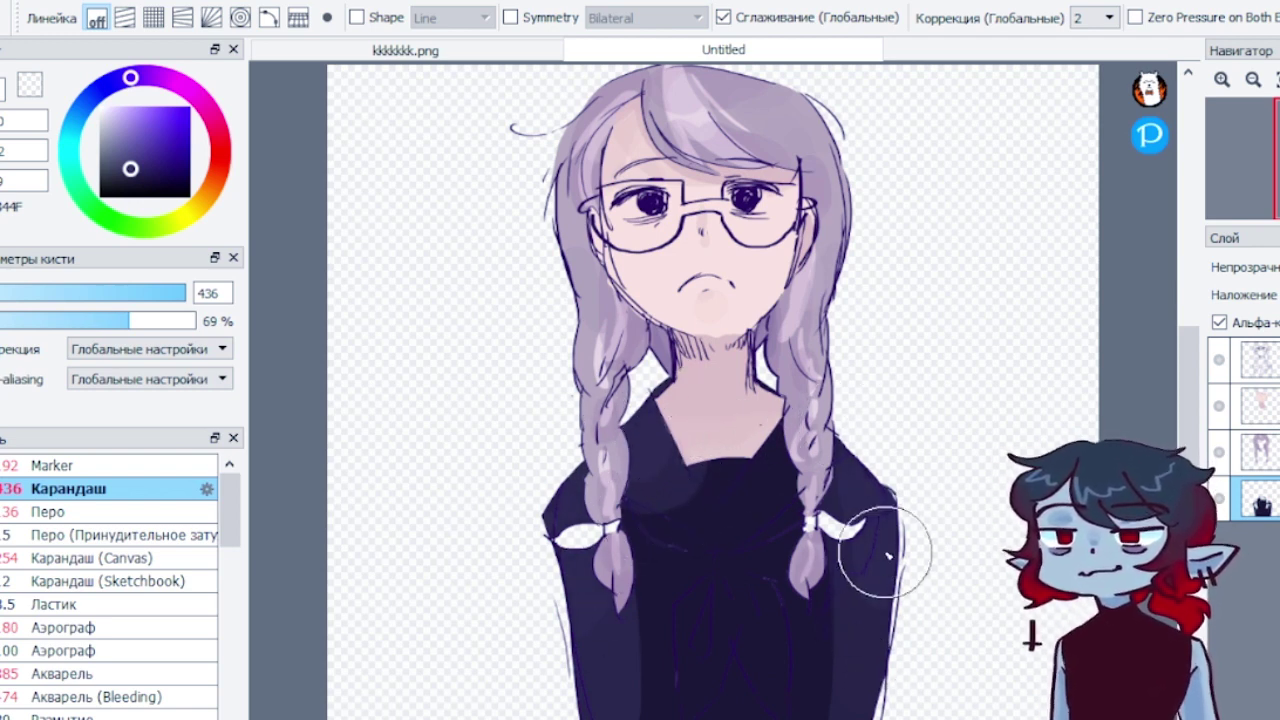
Blend the uniform's shading across the sleeves and chest with the Pencil, using intermediate and dark indigo tones sampled from the fabric
left_click(620, 674, "alt")
left_click_drag(629, 598, 643, 718)
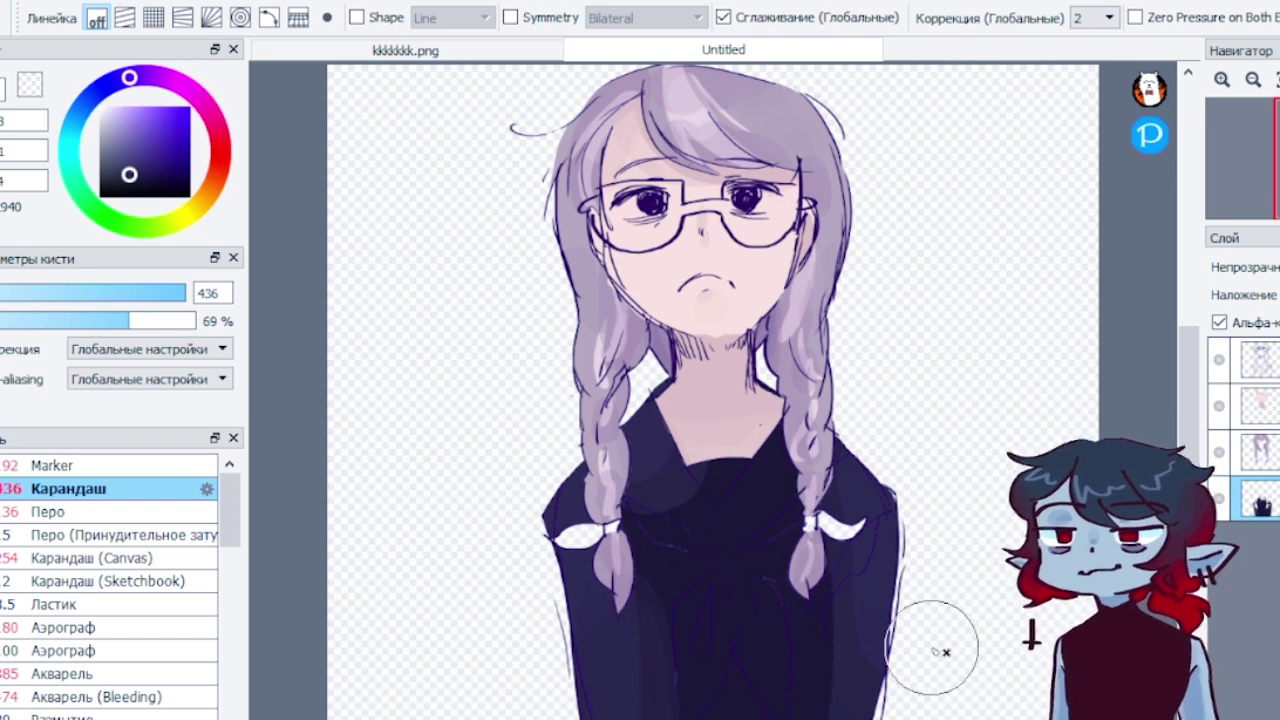
mouse_move(850, 650)
left_mouse_down()
mouse_move(840, 658)
mouse_move(868, 675)
left_mouse_up()
left_click(692, 474, "alt")
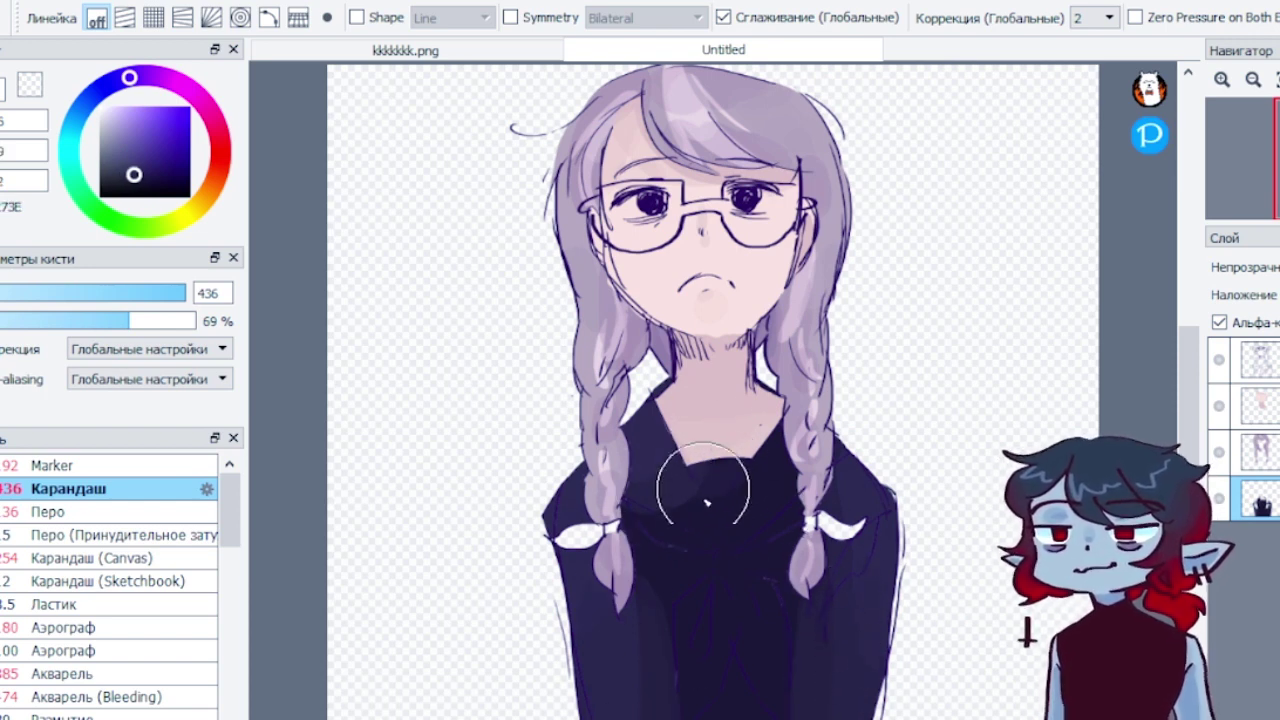
left_click_drag(708, 503, 718, 467)
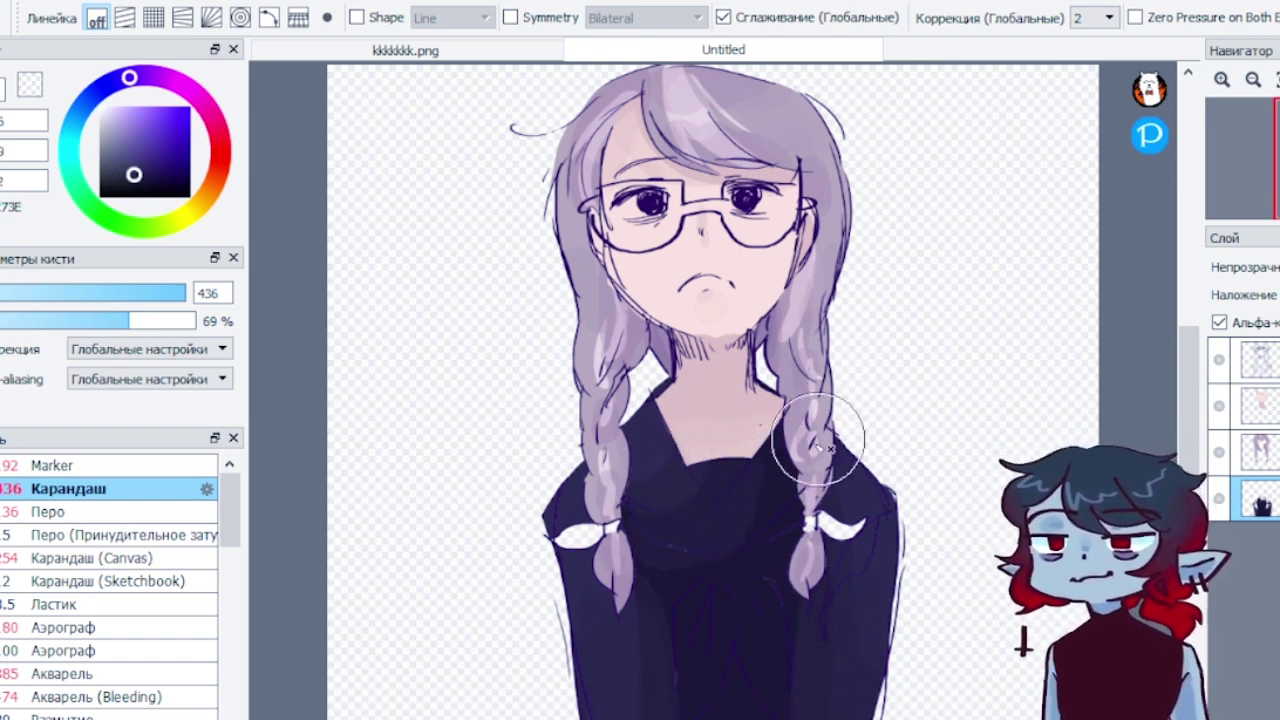
left_click(683, 668, "alt")
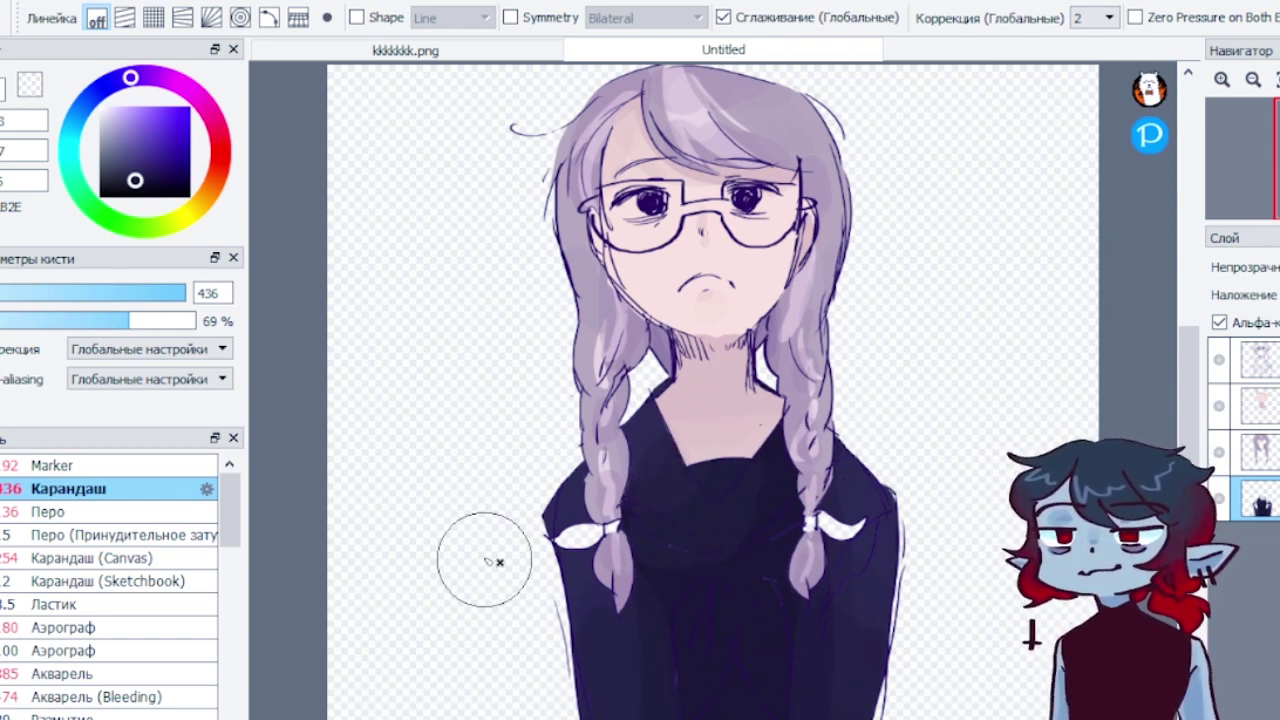
Pick a saturated crimson, set the Marker to size 77, and add a new layer directly above the uniform layer
left_click_drag(208, 167, 217, 130)
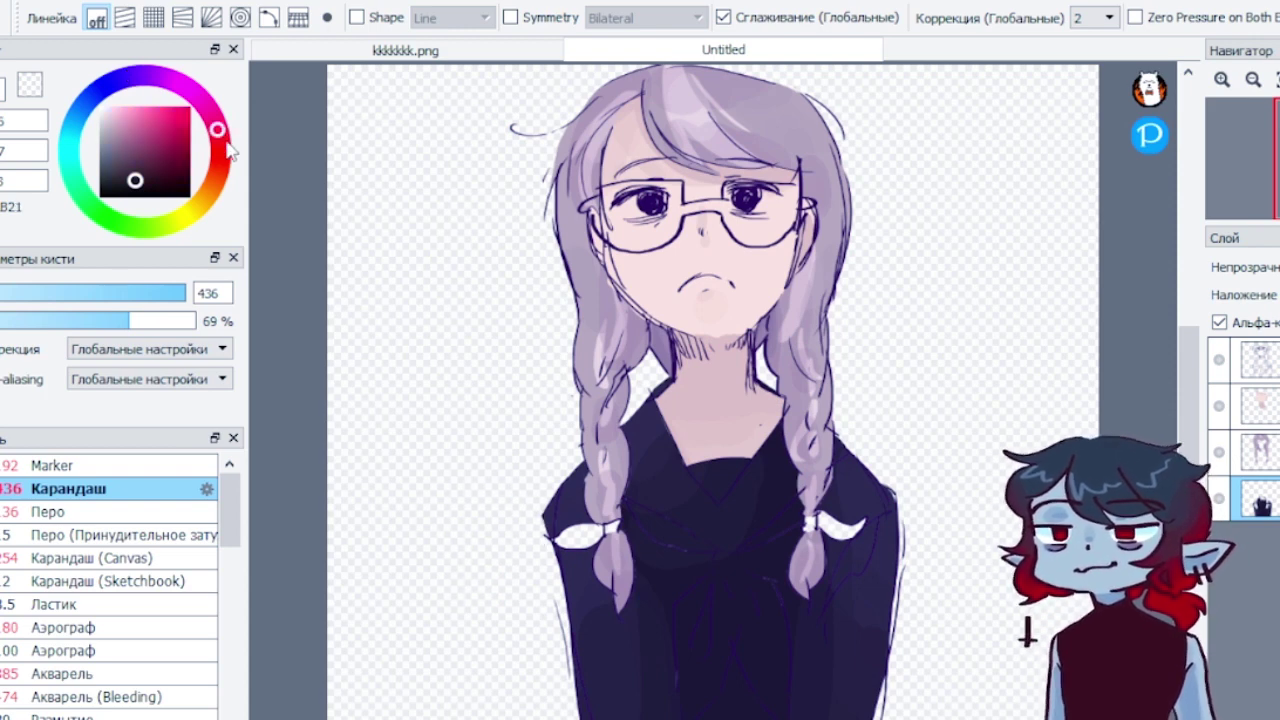
left_click(143, 467)
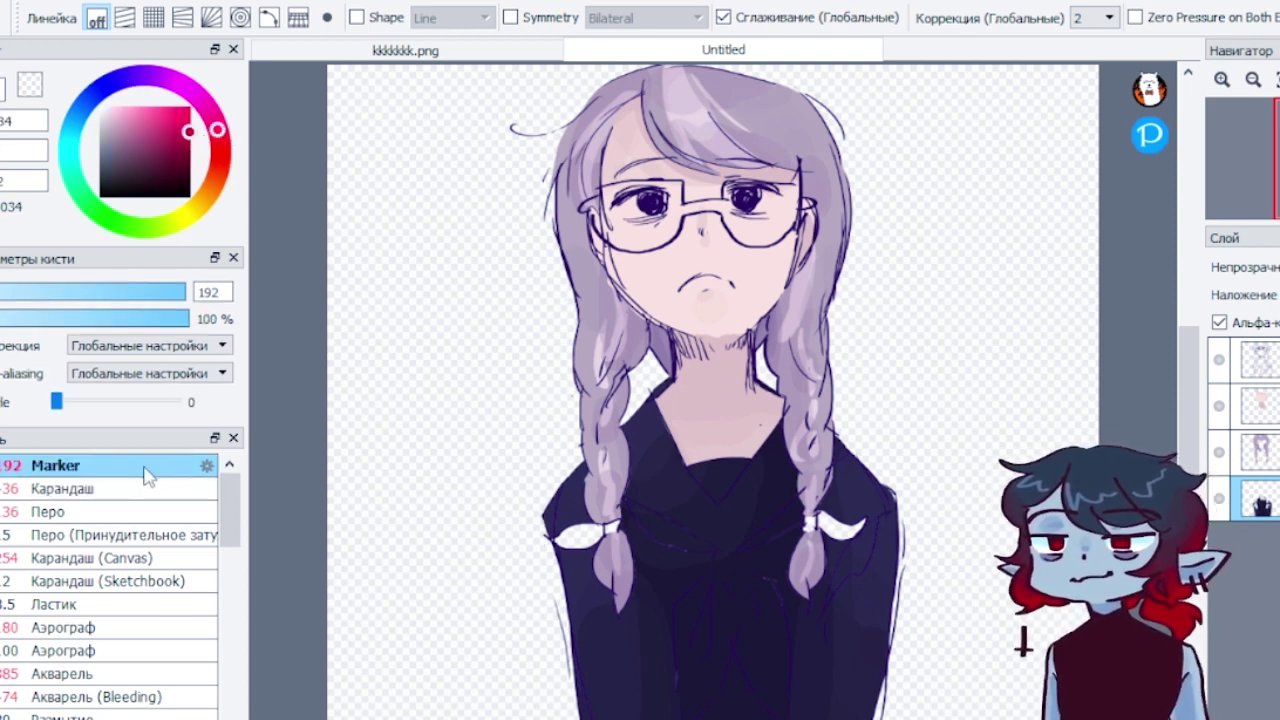
left_click(148, 292)
left_click(1226, 84)
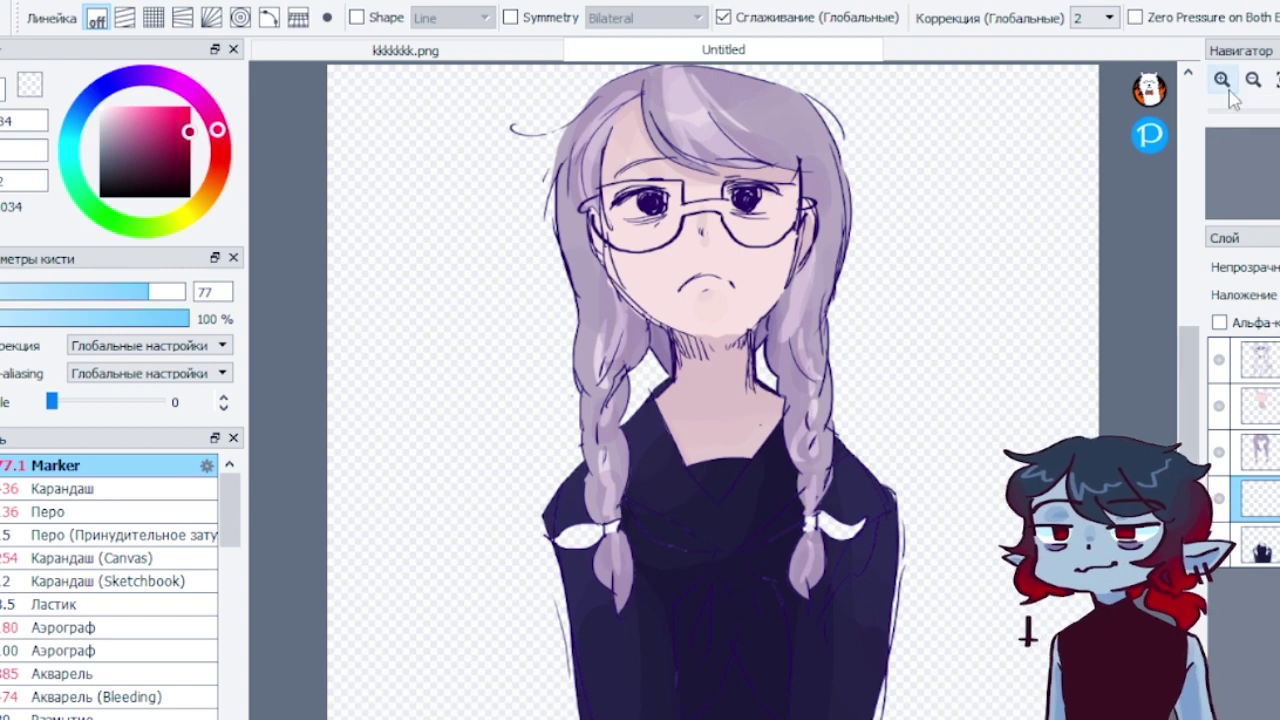
left_click(1226, 84)
left_click_drag(1191, 415, 1197, 458)
scroll(1197, 455, "down", 5)
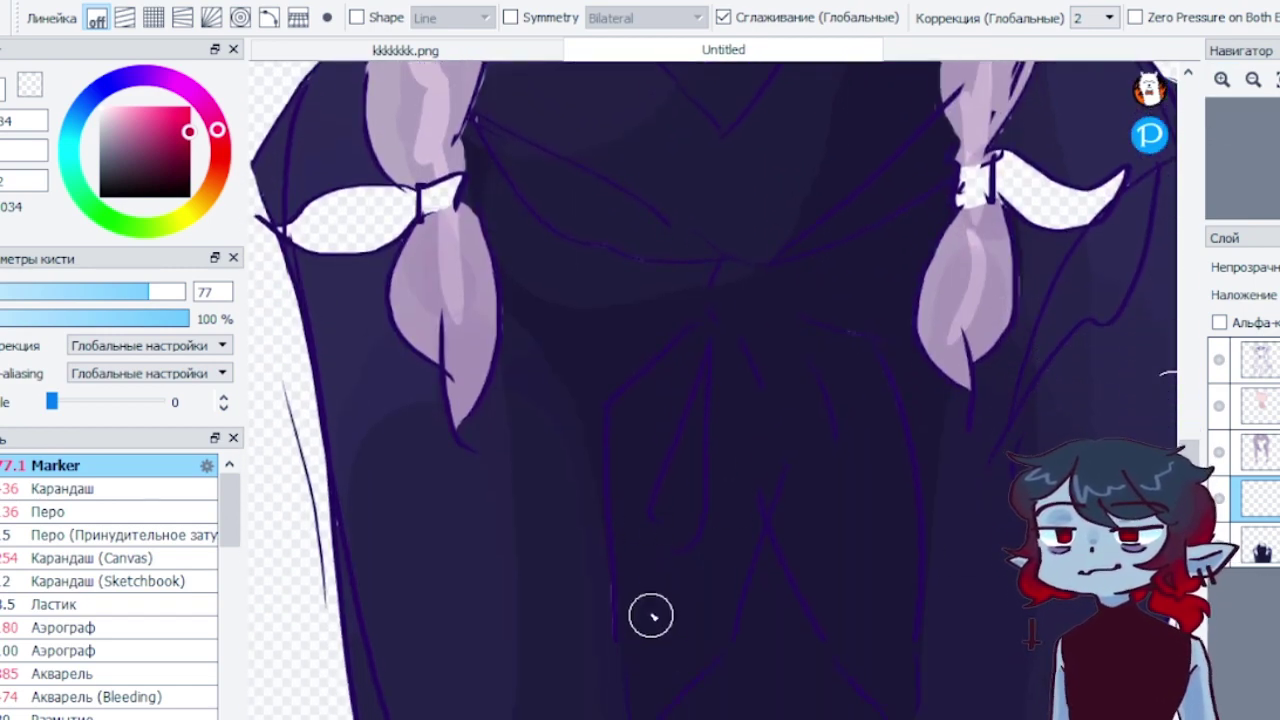
left_click_drag(606, 562, 618, 655)
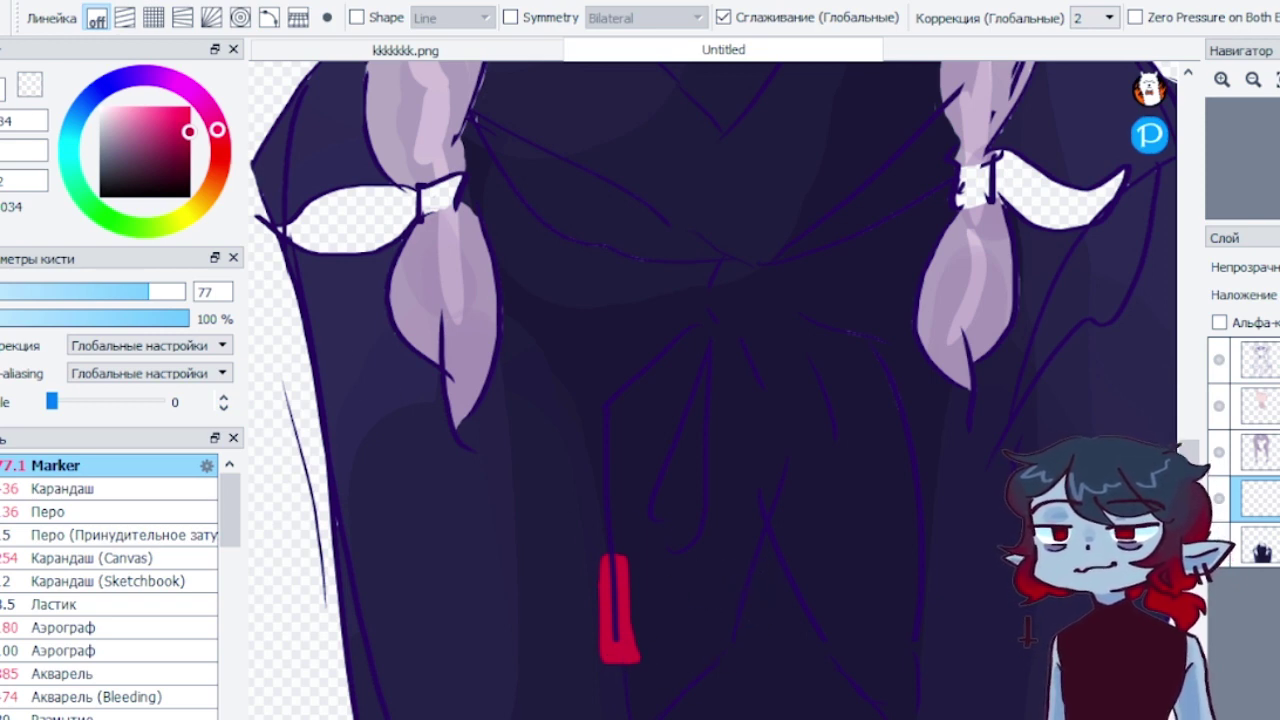
key("ctrl+z")
scroll(856, 426, "down", 3)
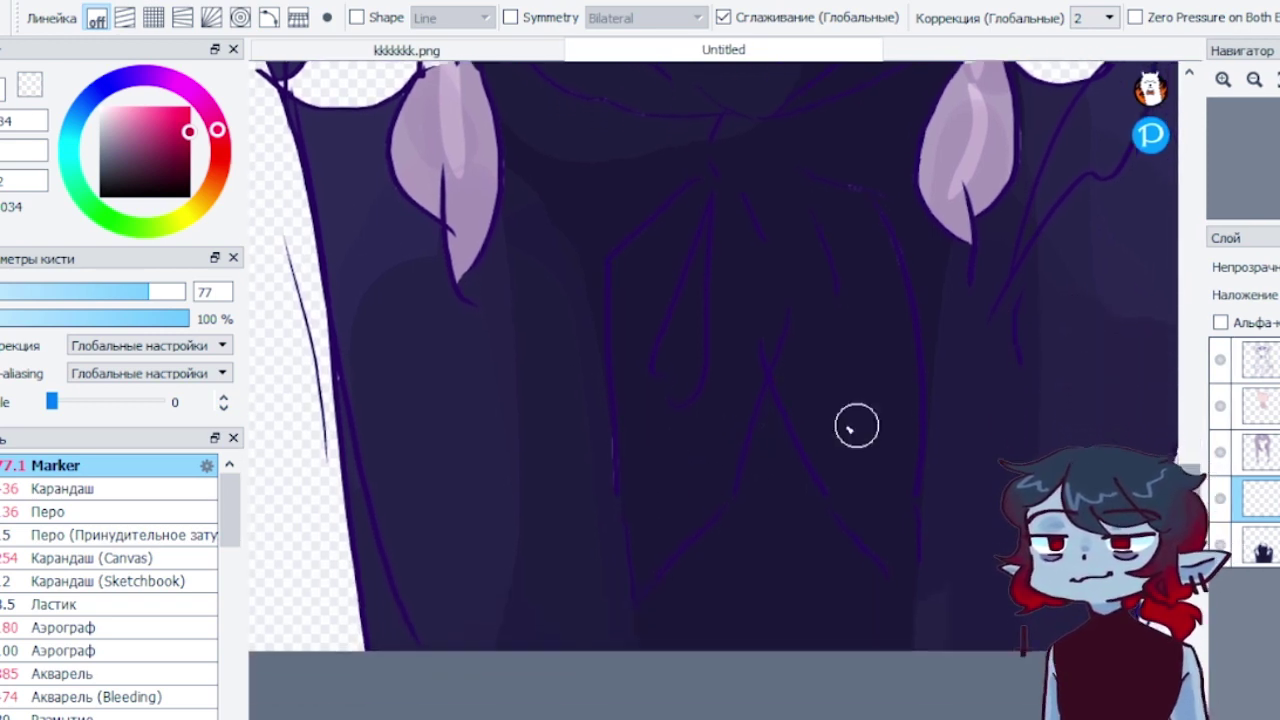
left_click(30, 86)
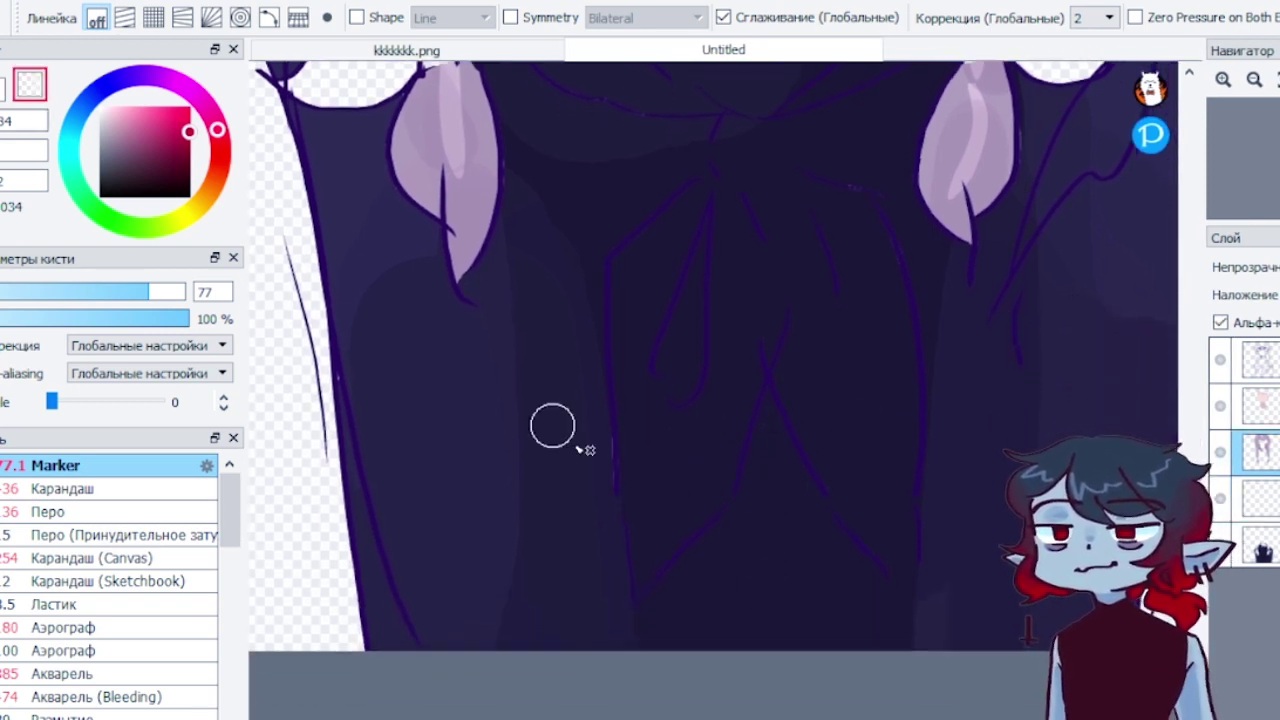
left_click(1262, 406)
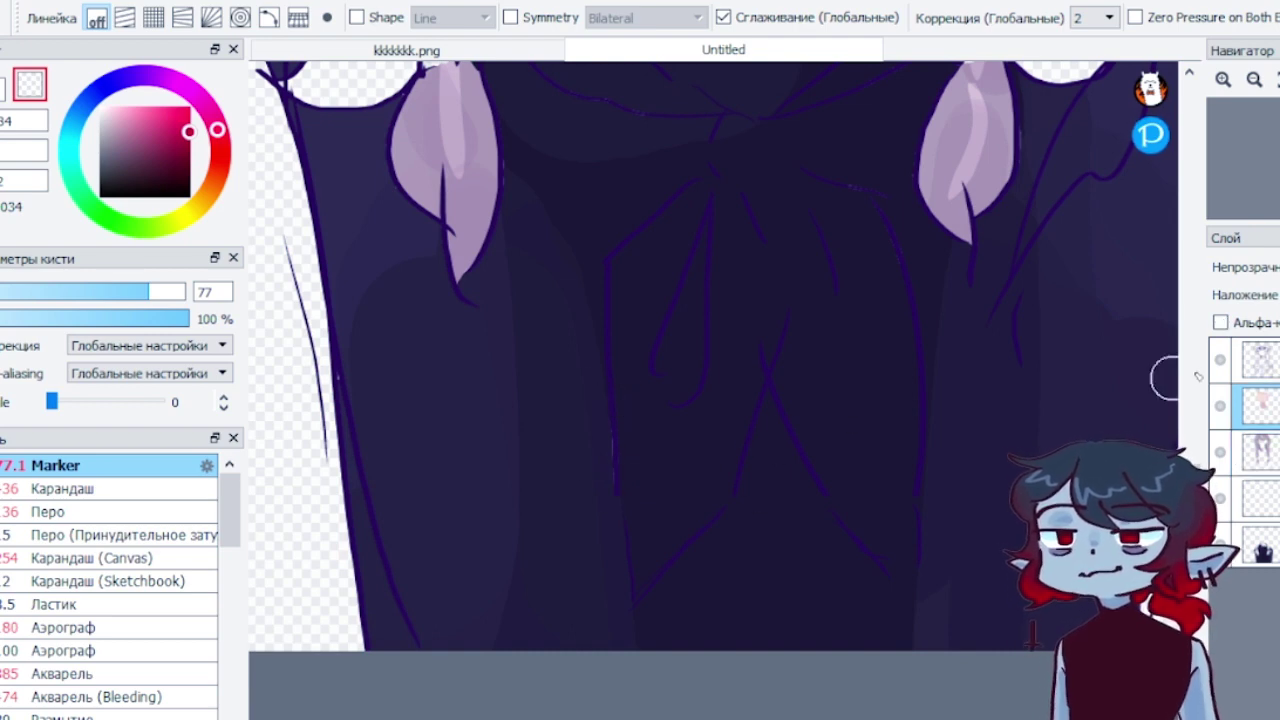
left_click(1245, 360)
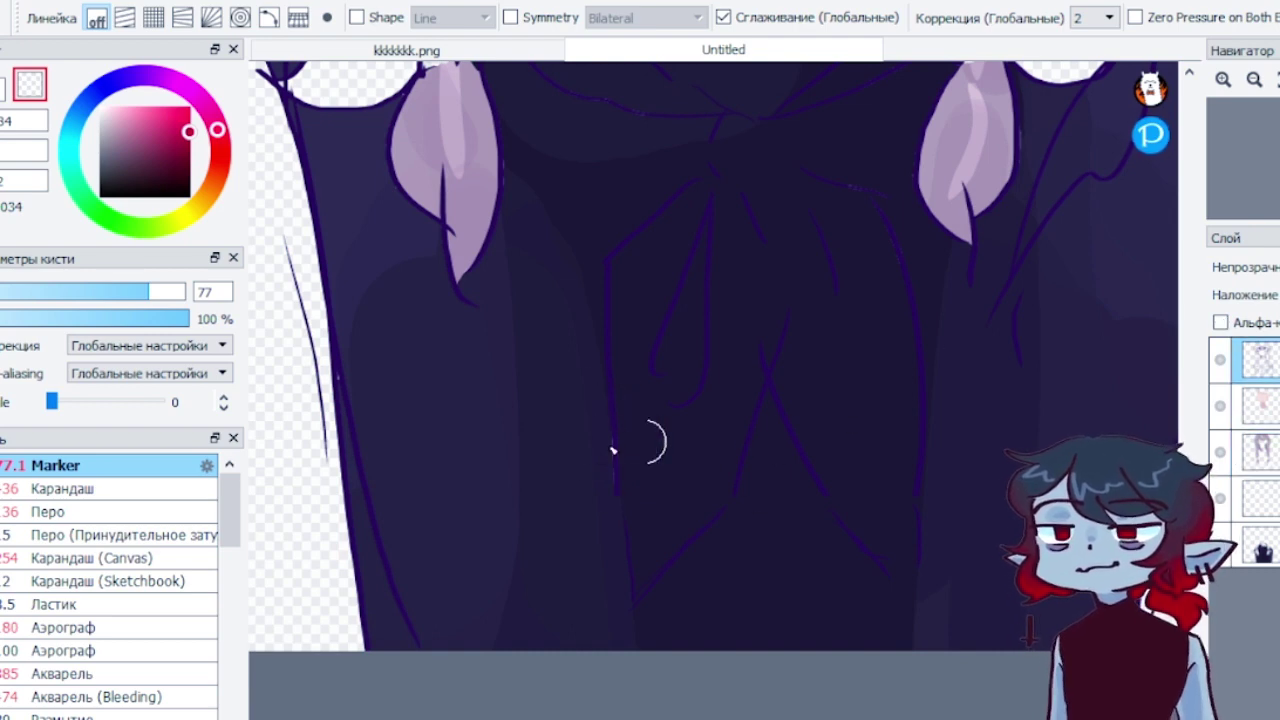
left_click(1277, 508)
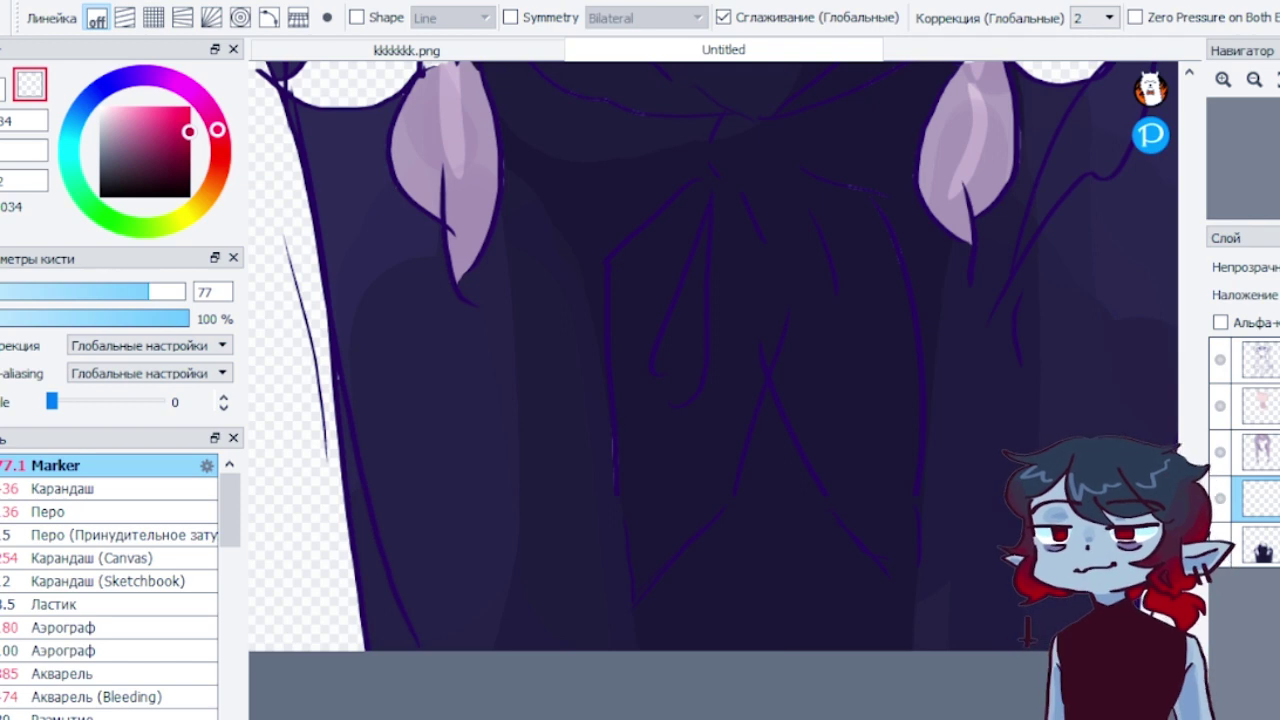
left_click(2, 88)
Set the Marker to size 34 and paint crimson strokes closing the outline gaps at the lower ends of the ribbon's tails
left_click(1223, 79)
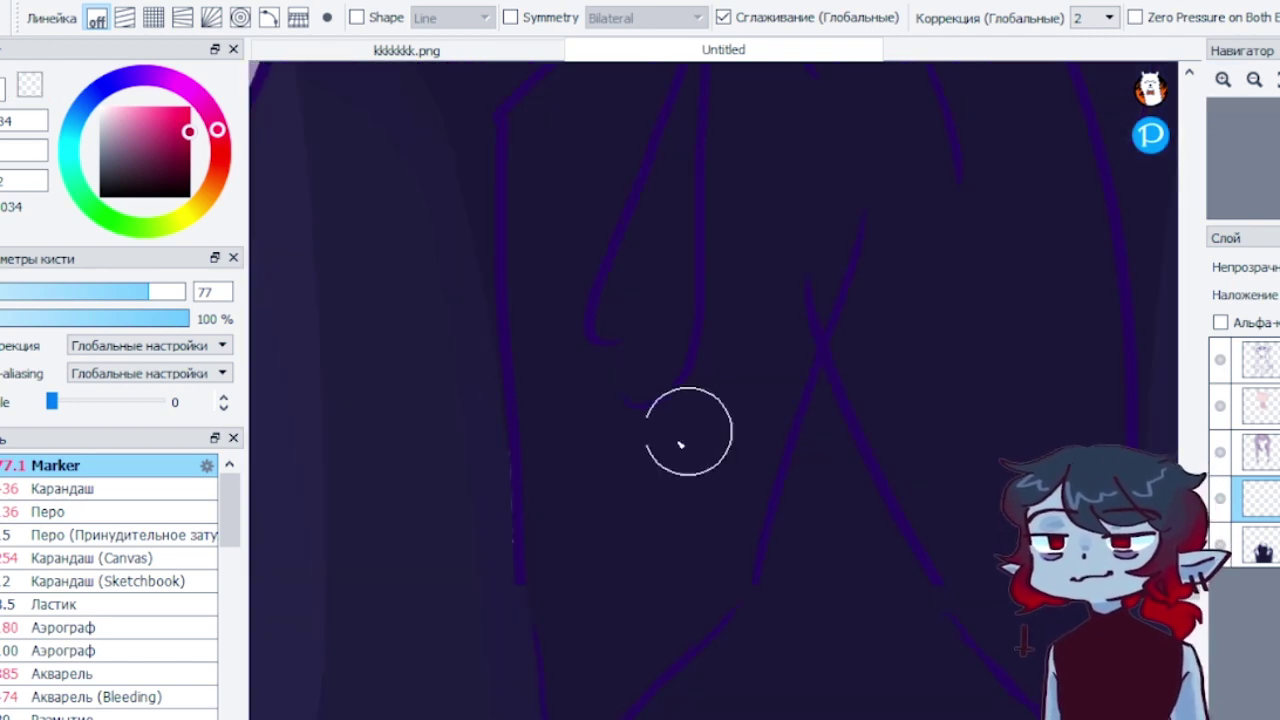
left_click(101, 291)
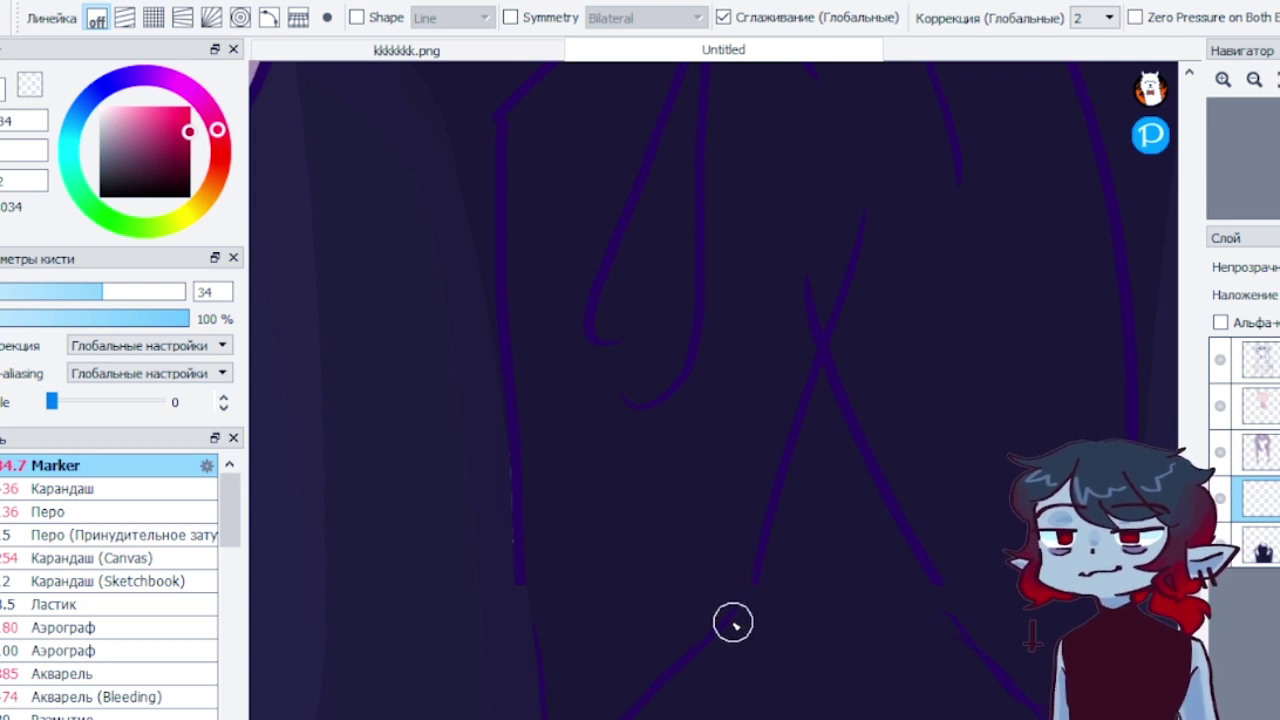
left_click_drag(736, 612, 760, 547)
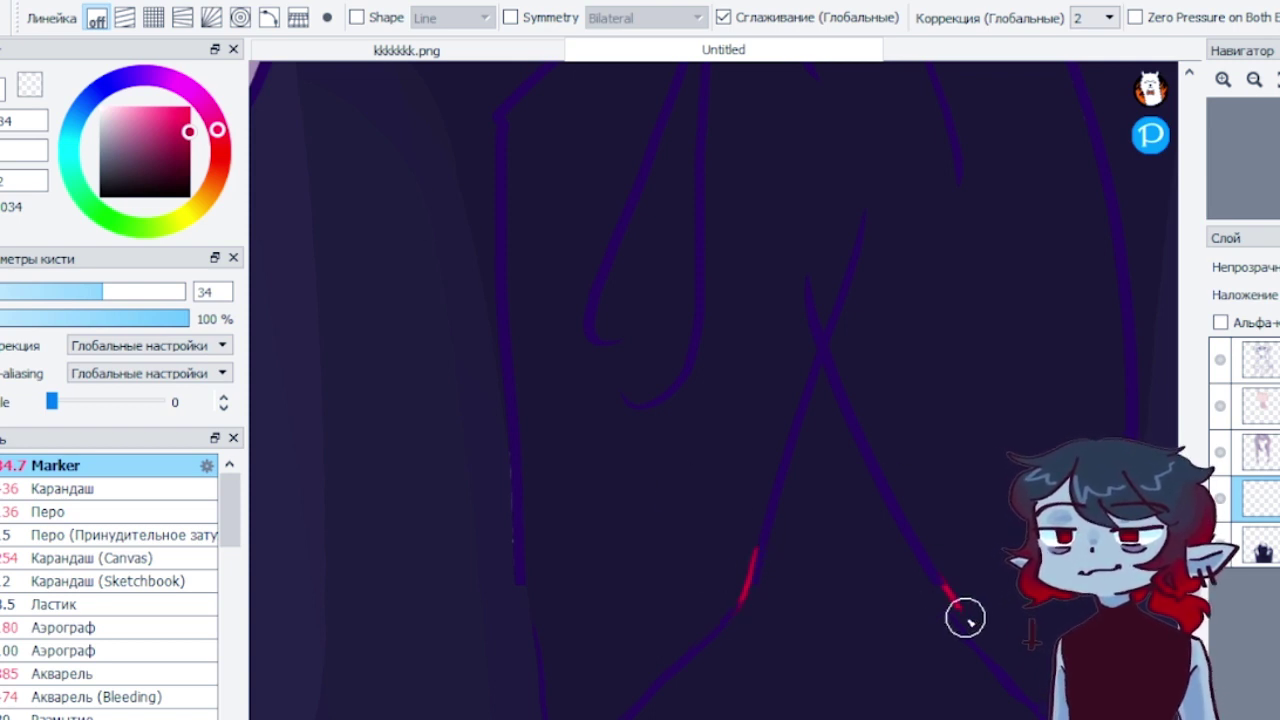
scroll(714, 390, "down", 2)
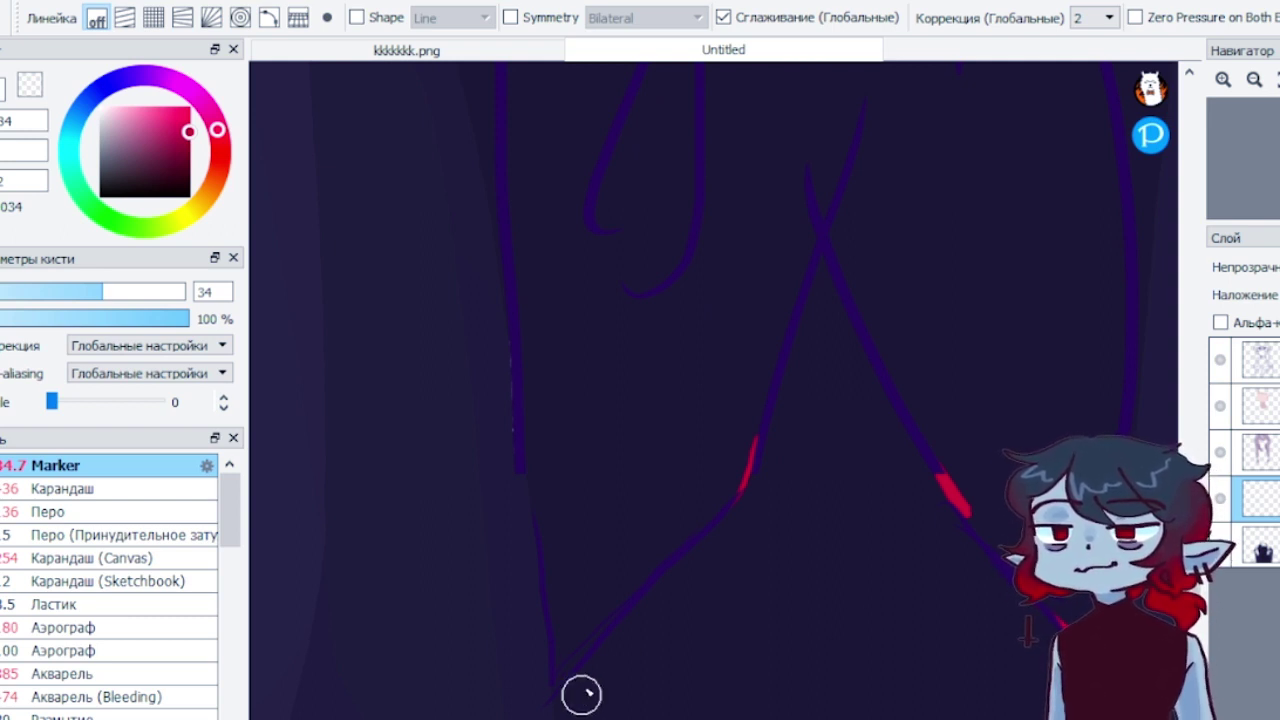
left_click_drag(556, 690, 628, 597)
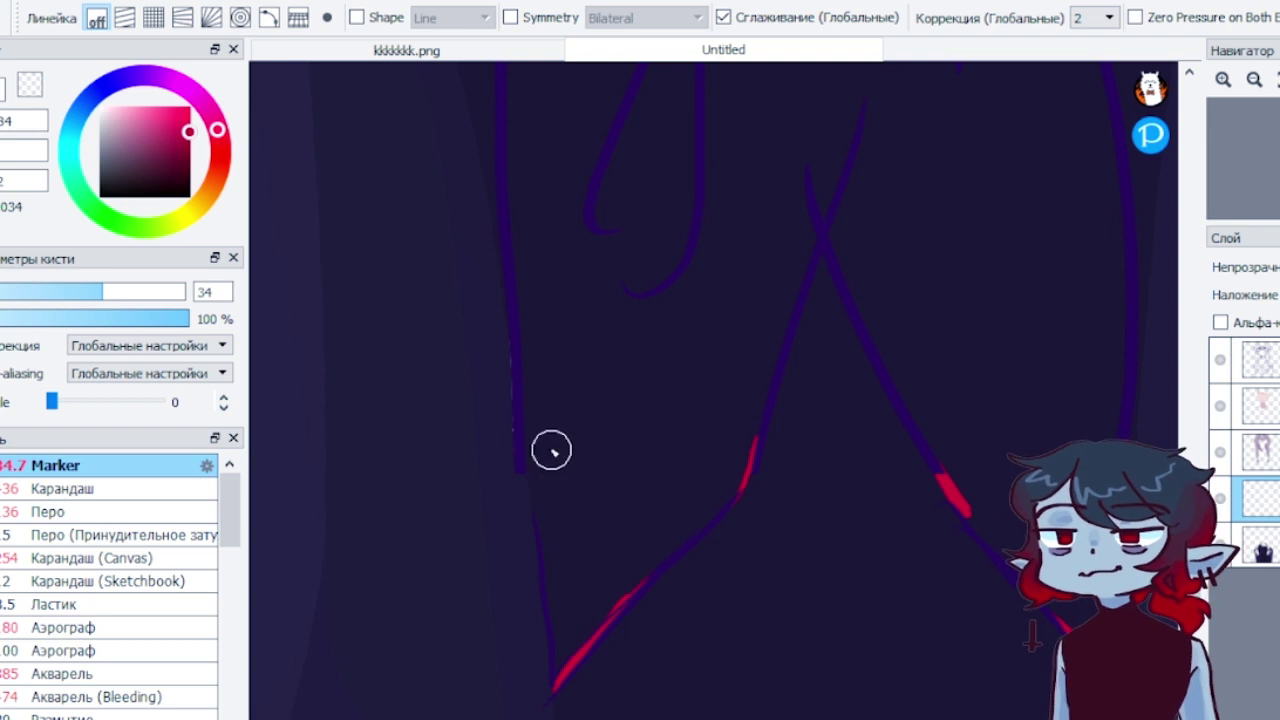
mouse_move(529, 463)
left_mouse_down()
mouse_move(556, 541)
mouse_move(533, 521)
mouse_move(556, 570)
mouse_move(524, 464)
left_mouse_up()
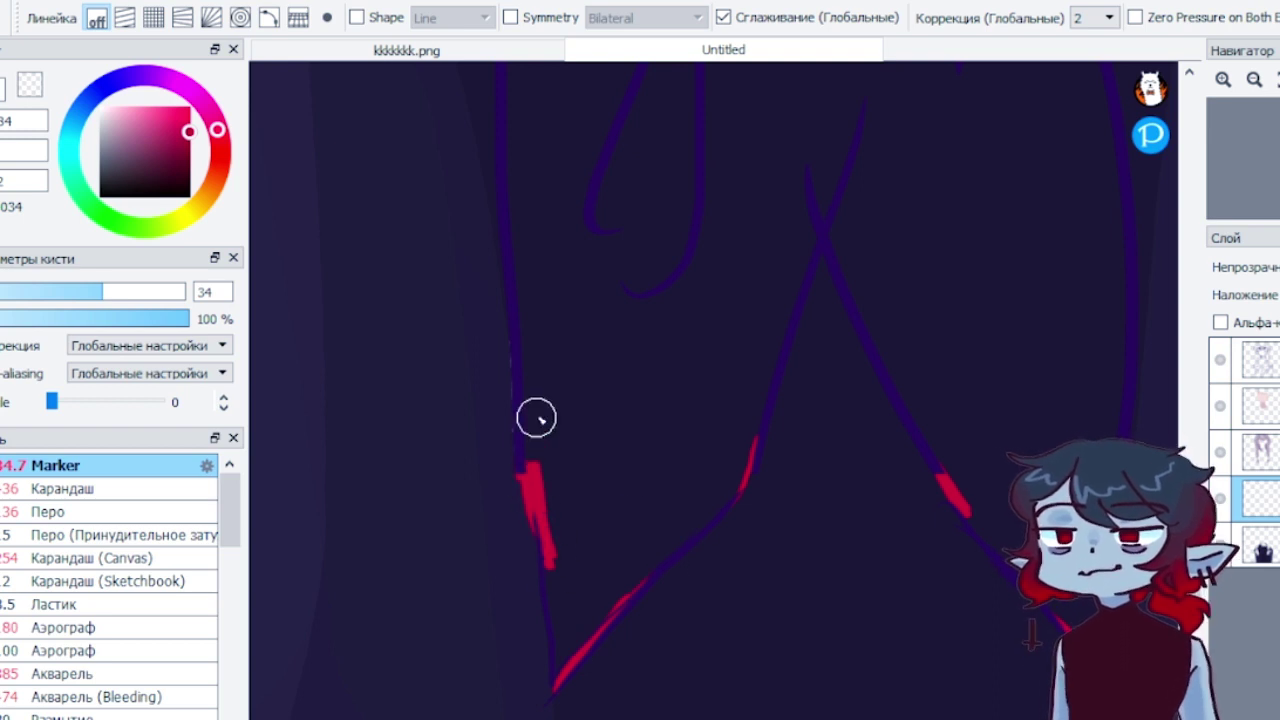
Close the outline gaps around the ribbon's knot and at the inner end of its left band with crimson Marker strokes
scroll(1164, 383, "up", 12)
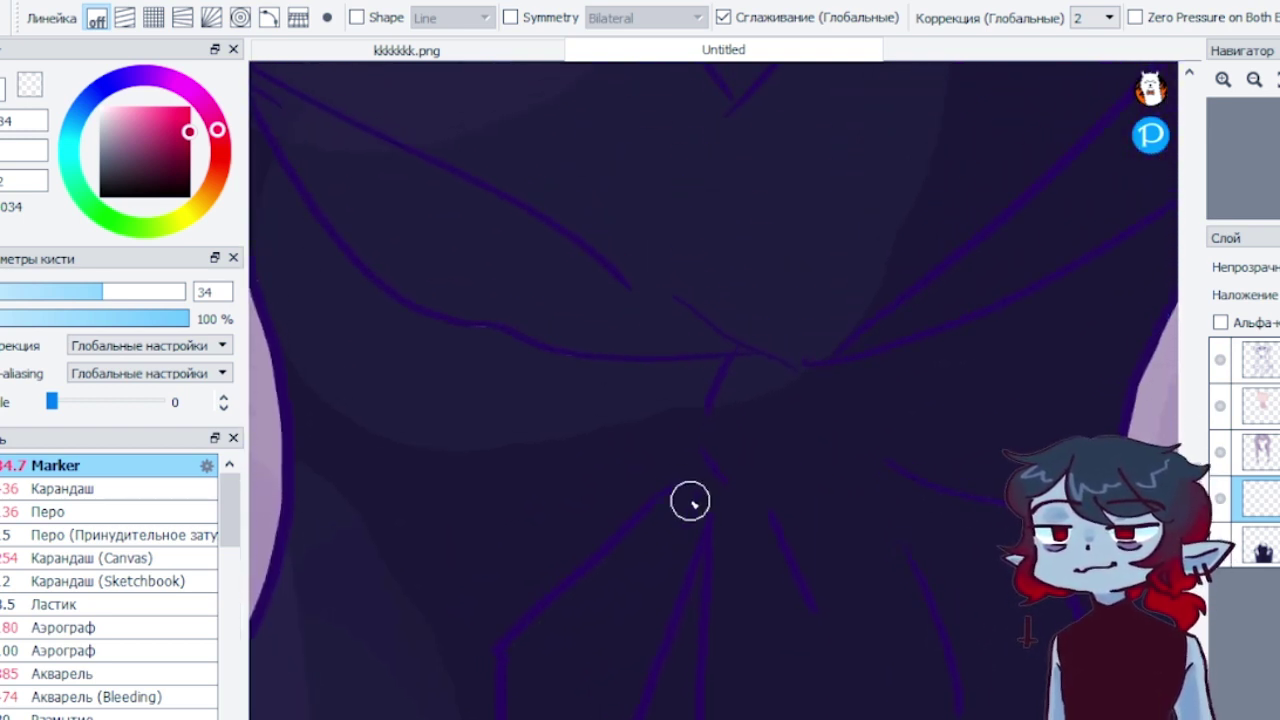
mouse_move(678, 484)
left_mouse_down()
mouse_move(705, 468)
mouse_move(692, 480)
left_mouse_up()
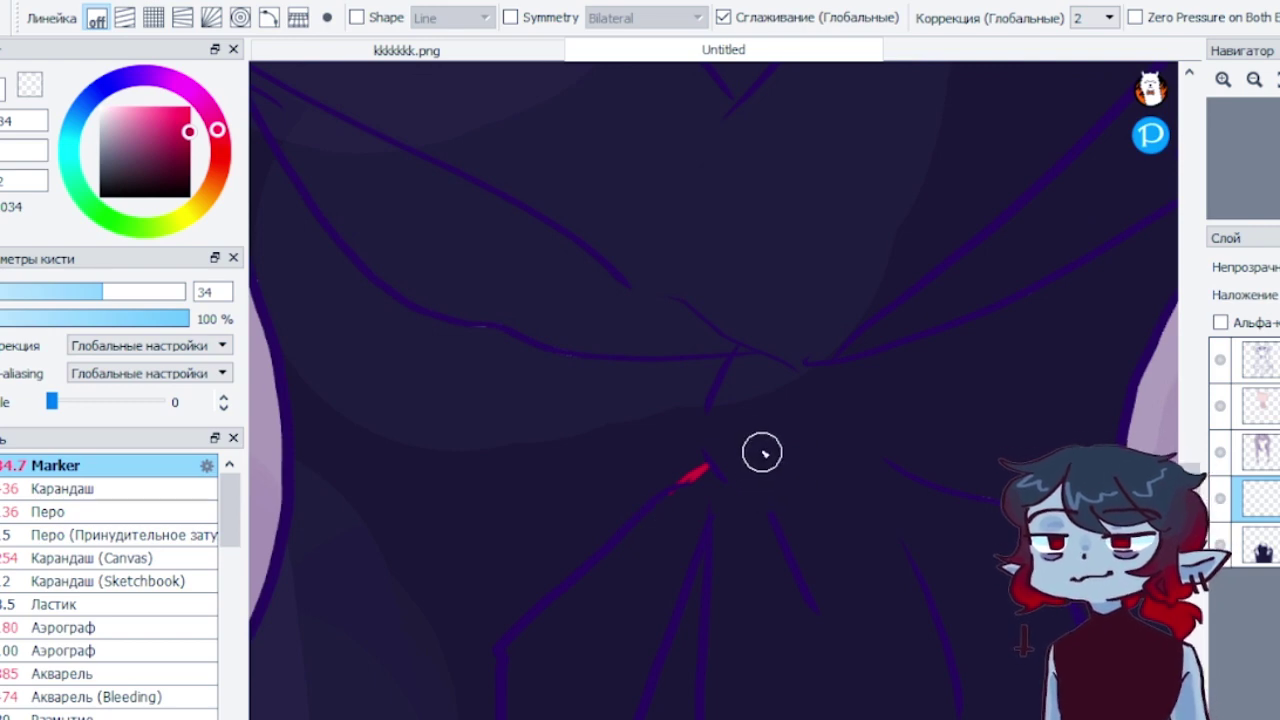
left_click_drag(709, 405, 703, 437)
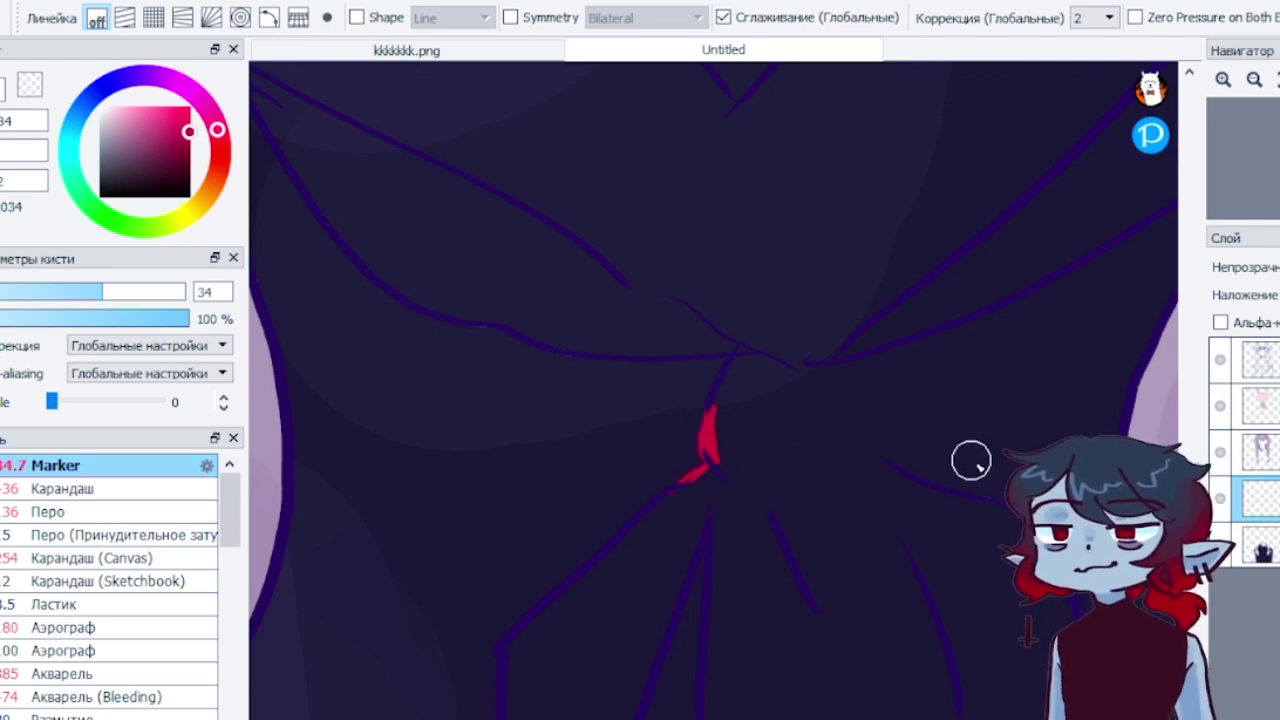
mouse_move(826, 369)
left_mouse_down()
mouse_move(868, 403)
mouse_move(879, 472)
left_mouse_up()
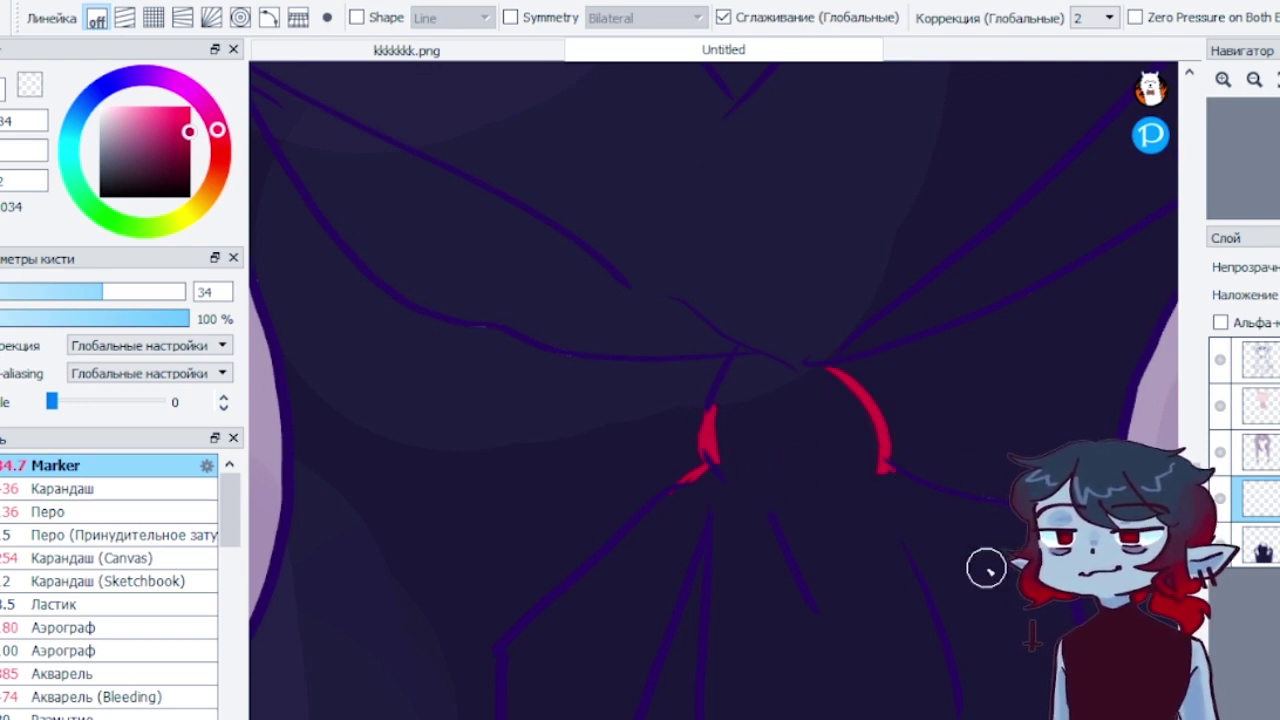
left_click_drag(1203, 427, 1186, 437)
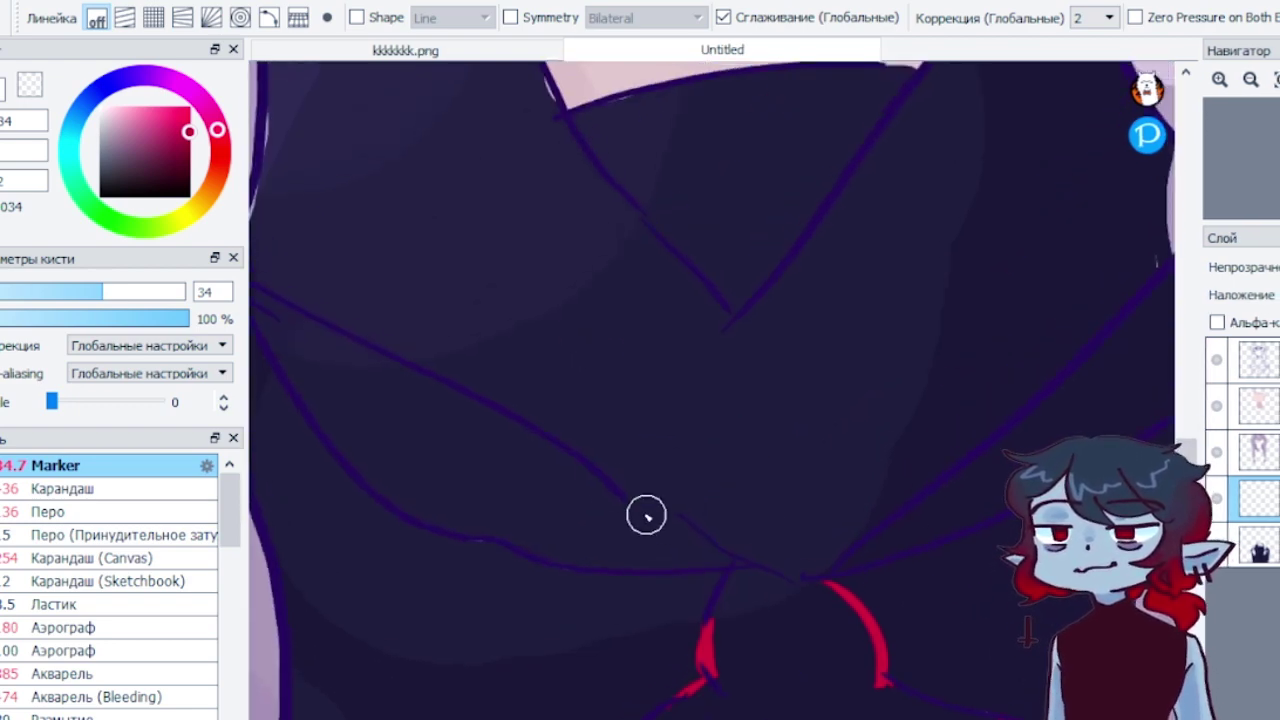
left_click_drag(622, 490, 696, 521)
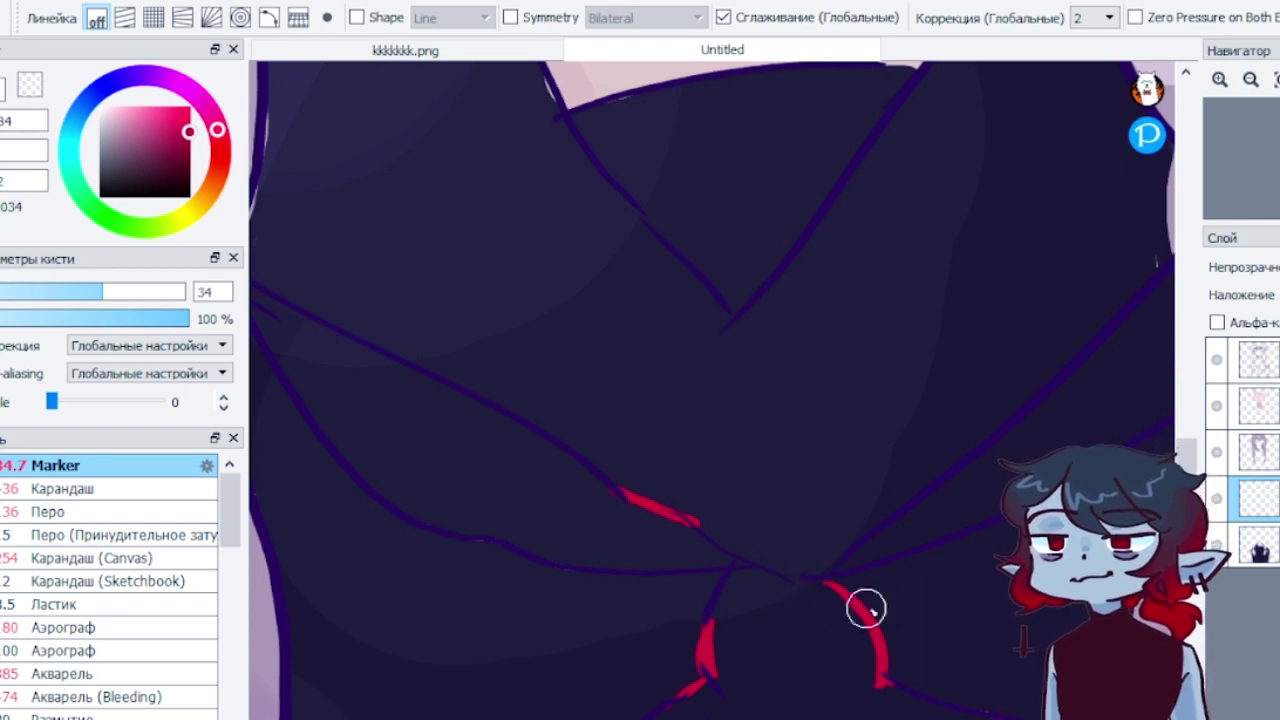
left_click_drag(760, 586, 823, 590)
Bucket-fill the ribbon's left band with crimson and cover its outer tip beside the braid using the Marker
left_click_drag(785, 718, 740, 718)
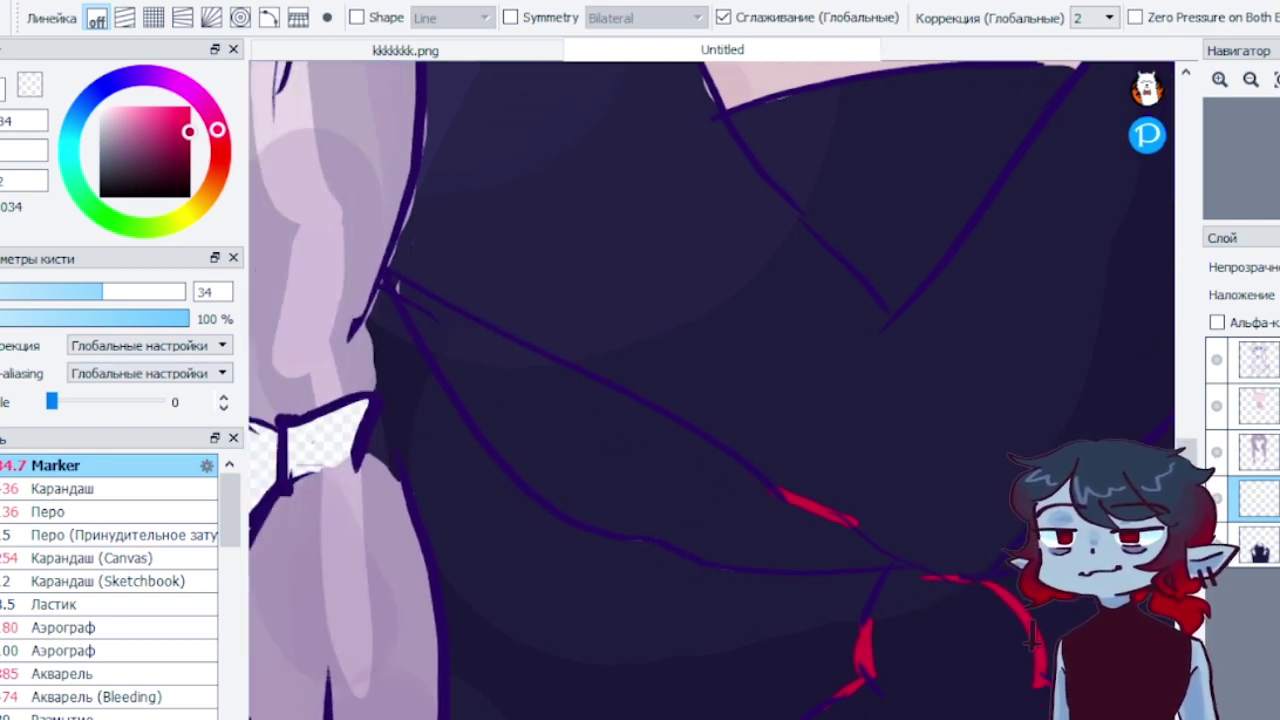
key("g")
left_click(685, 485)
left_click(470, 330)
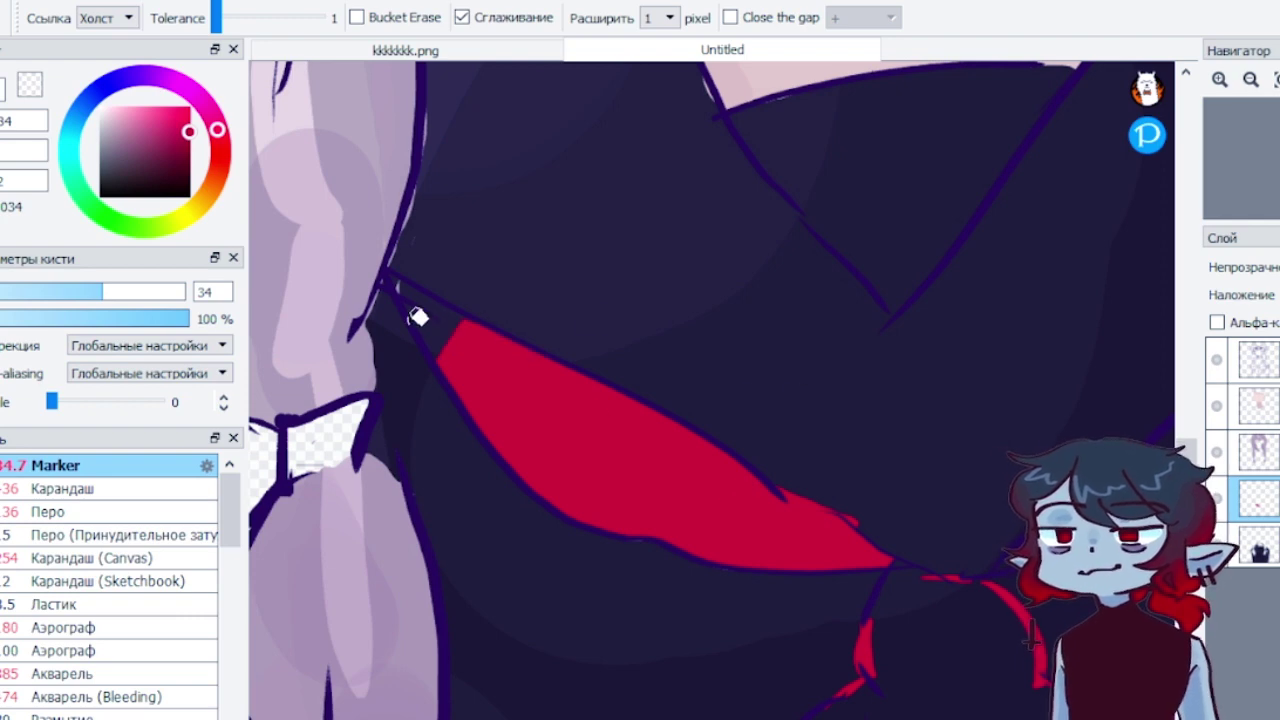
left_click(430, 318)
key("b")
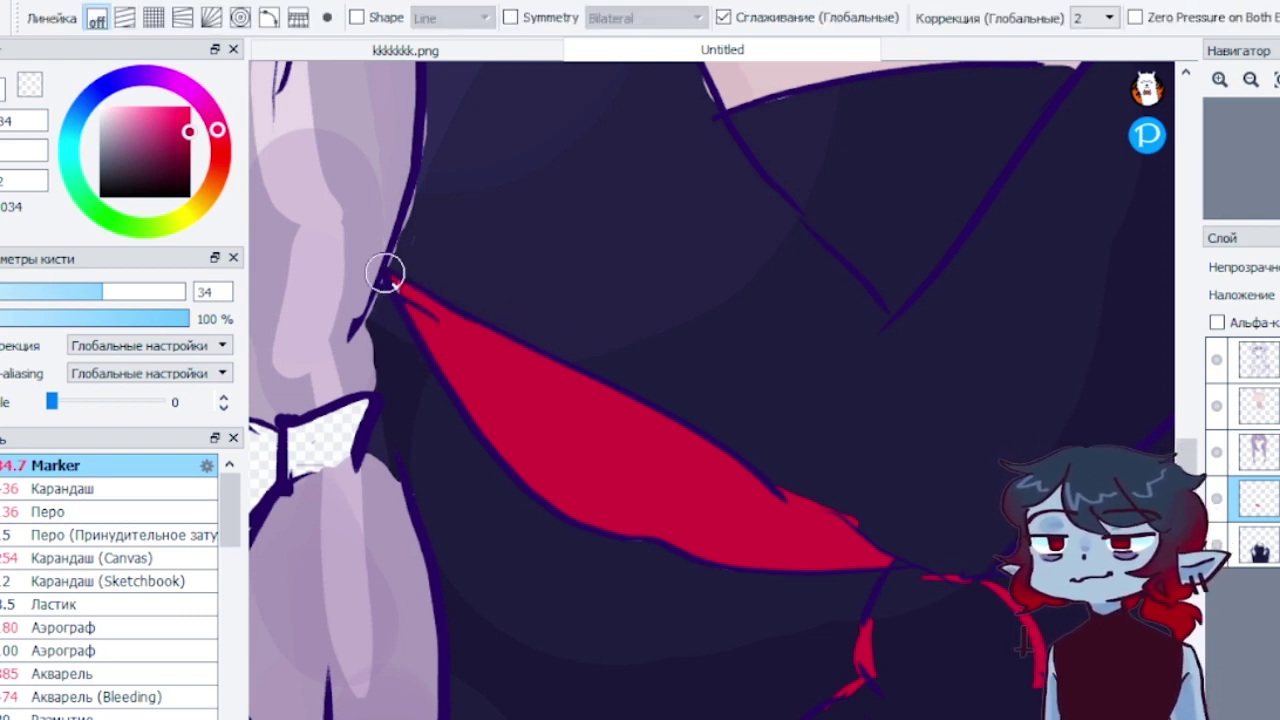
Bucket-fill the ribbon's right band with crimson between the knot and the braid
scroll(712, 390, "right", 6)
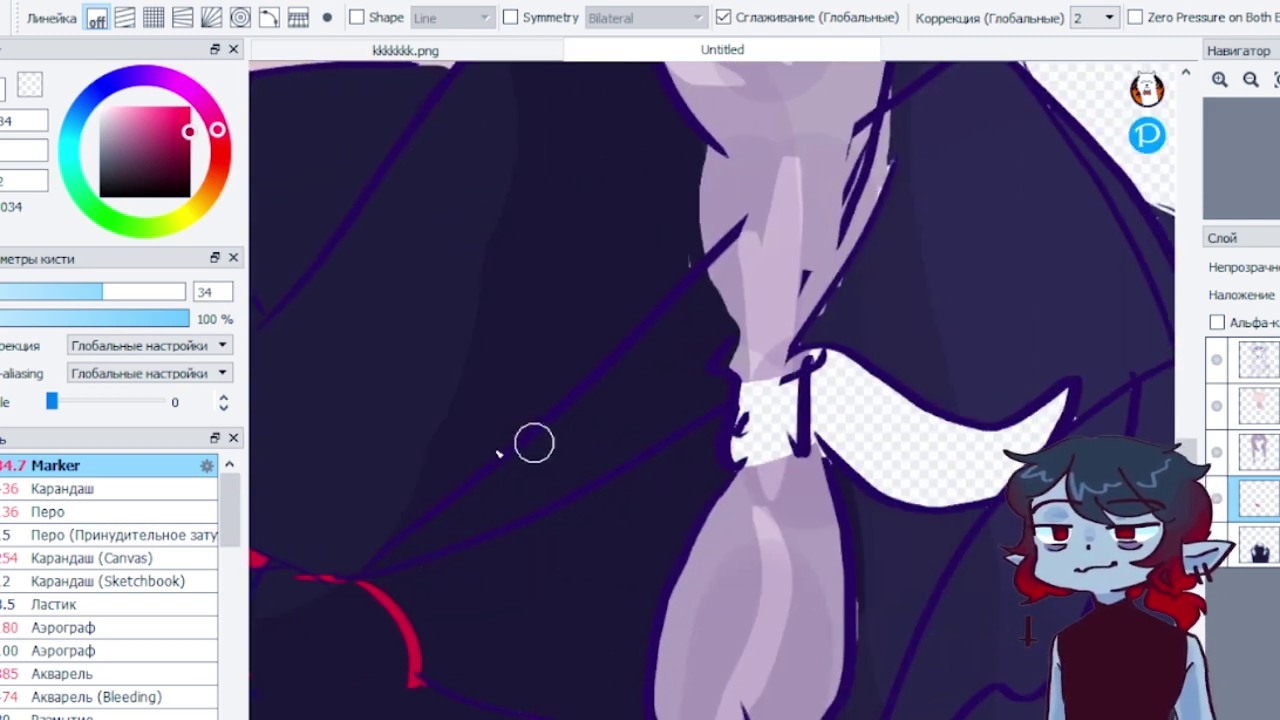
key("g")
left_click(681, 422)
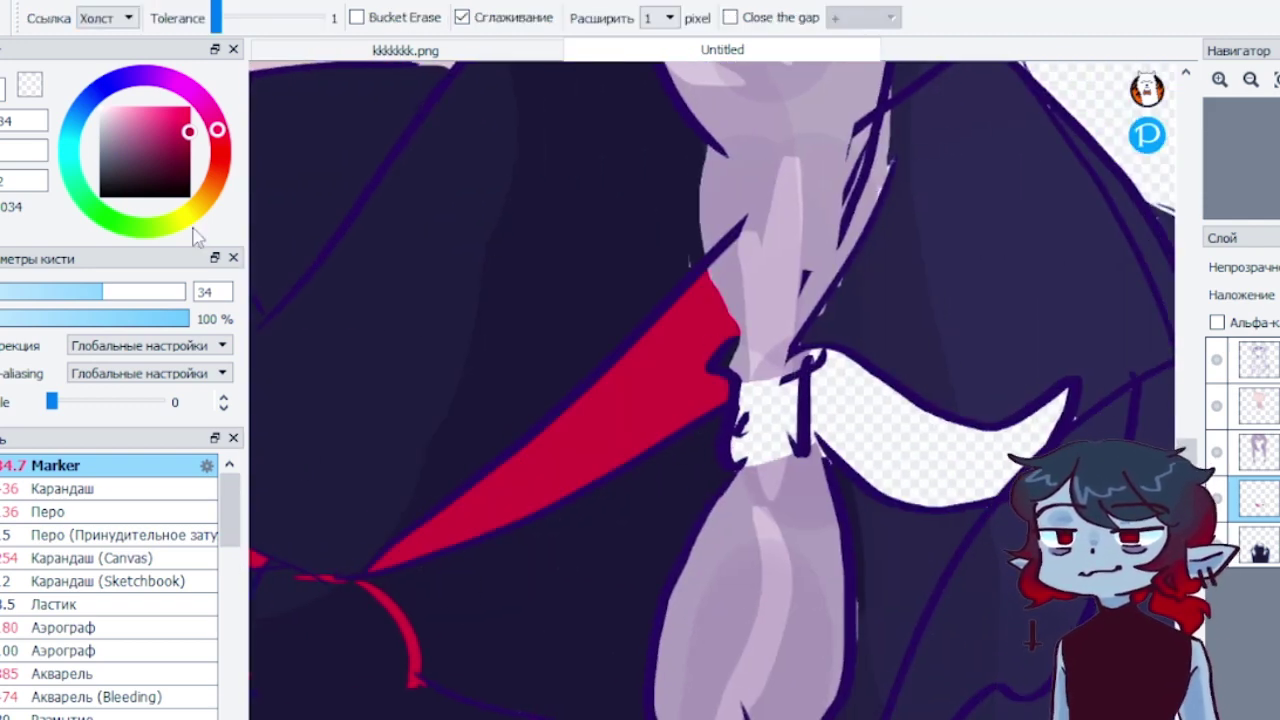
Fill the hanging part of the neckerchief, its knot and tails, with the same red as the upper bands
key("b")
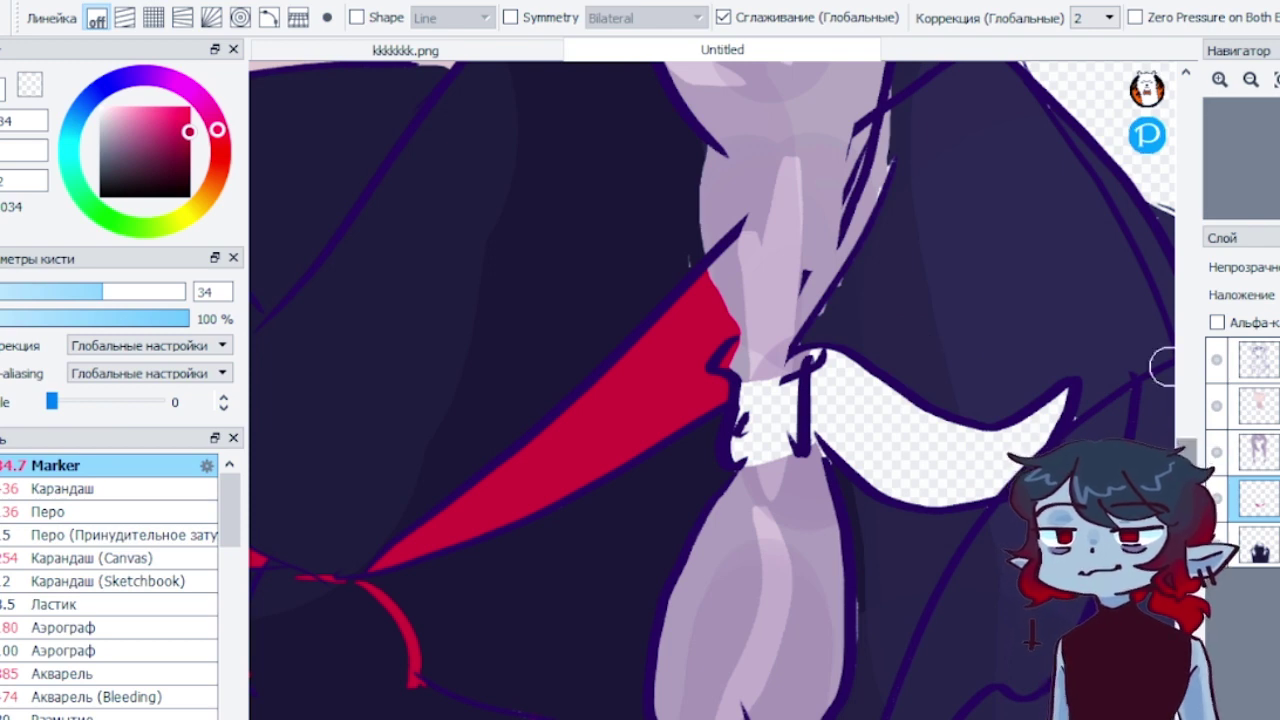
scroll(973, 535, "down", 5)
key("g")
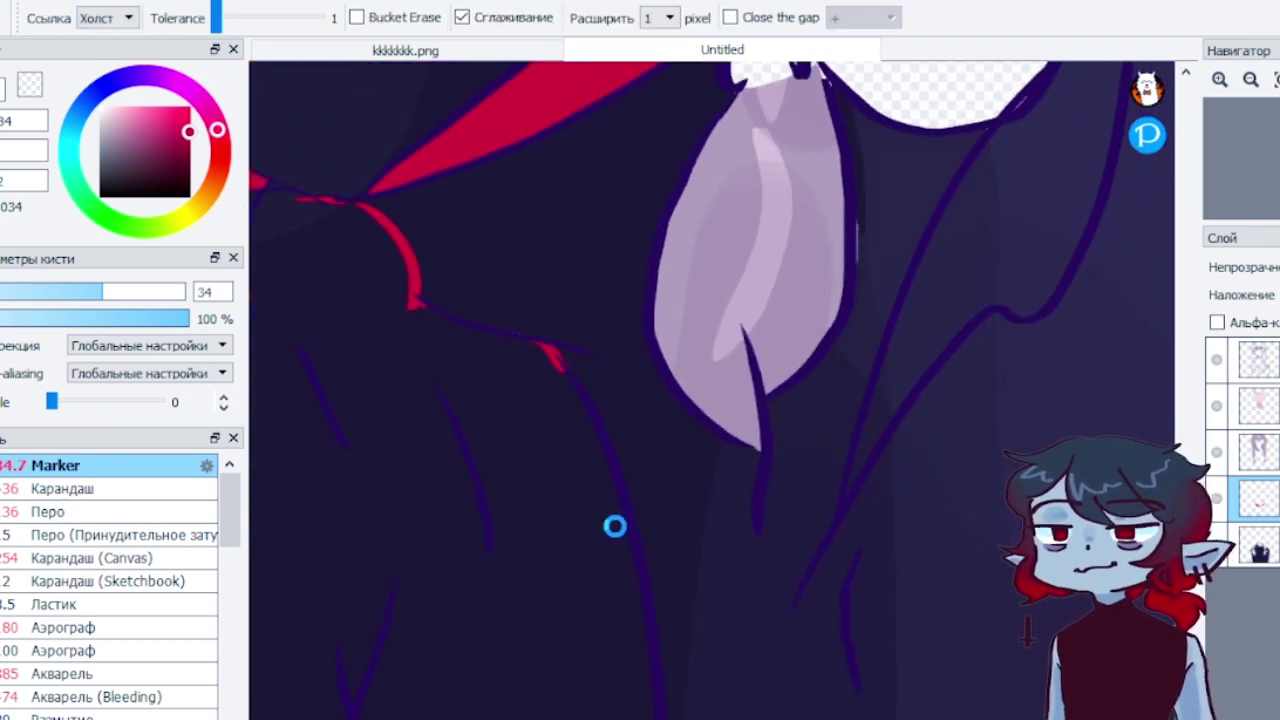
left_click(615, 526)
left_click(1277, 80)
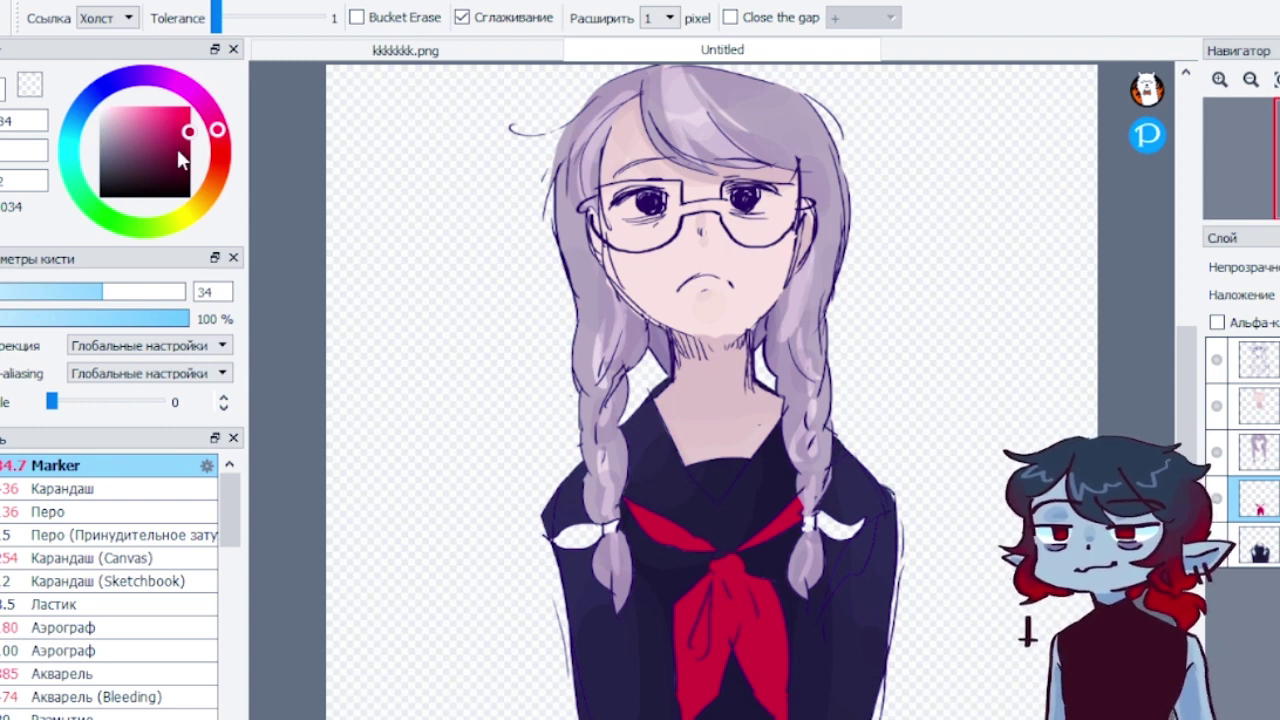
Lock the neckerchief layer's alpha and shade its folds in a darker red with the Карандаш brush at size 180
key("b")
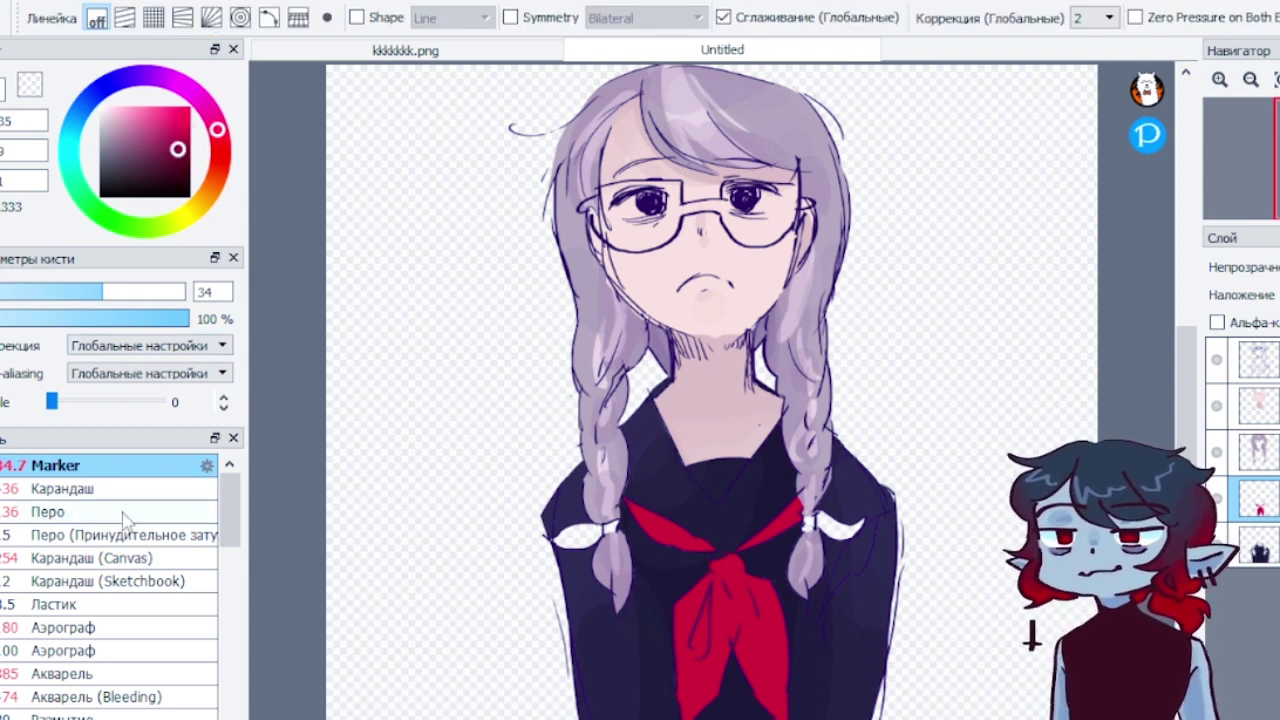
left_click(120, 489)
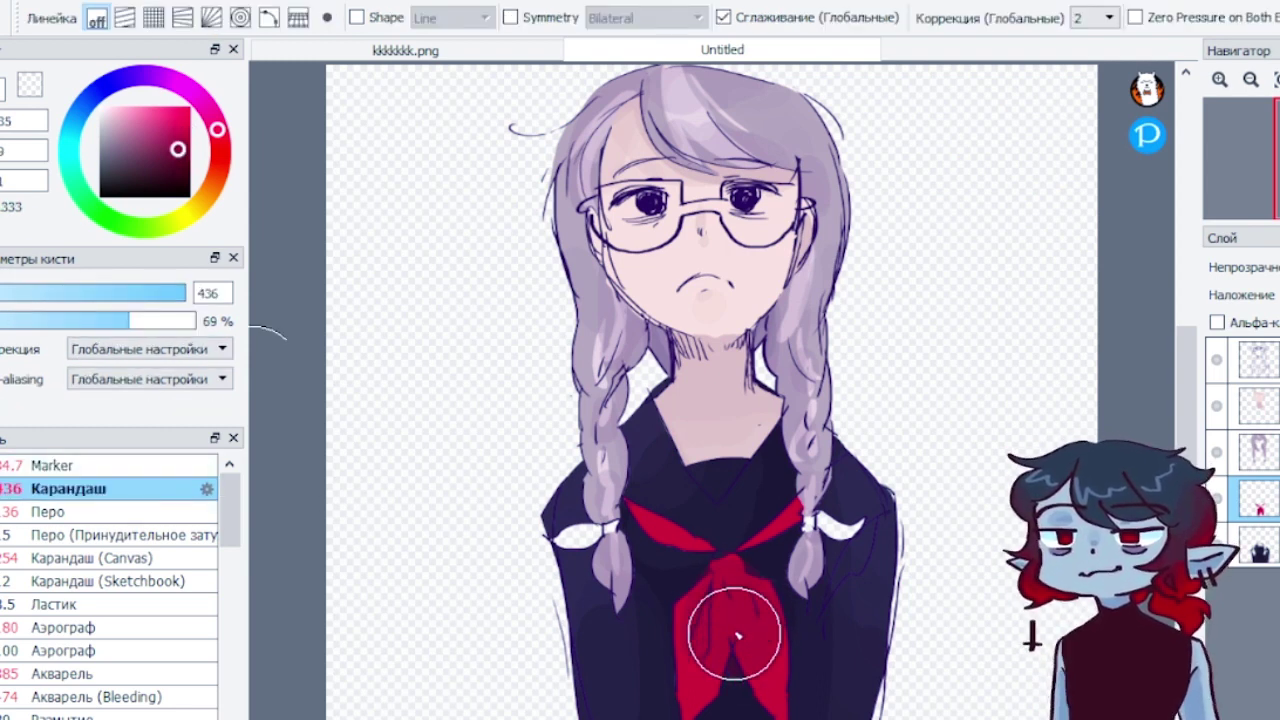
left_click_drag(703, 539, 660, 505)
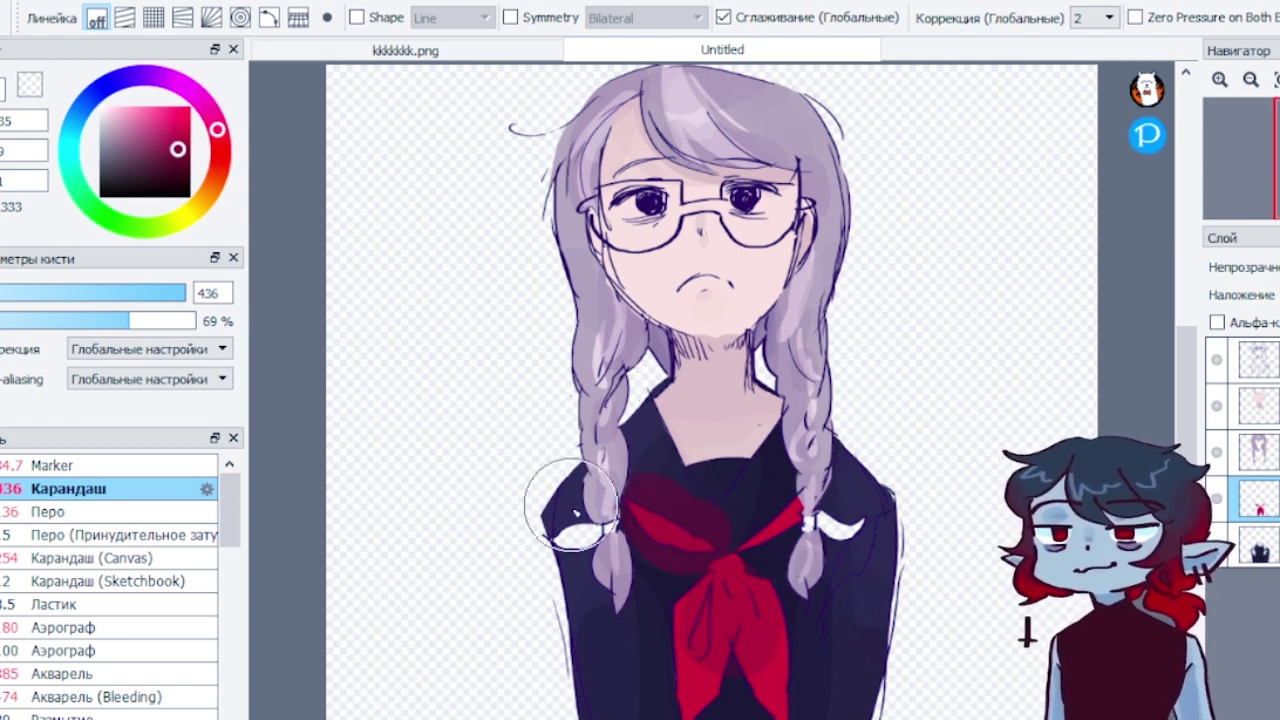
key("ctrl+z")
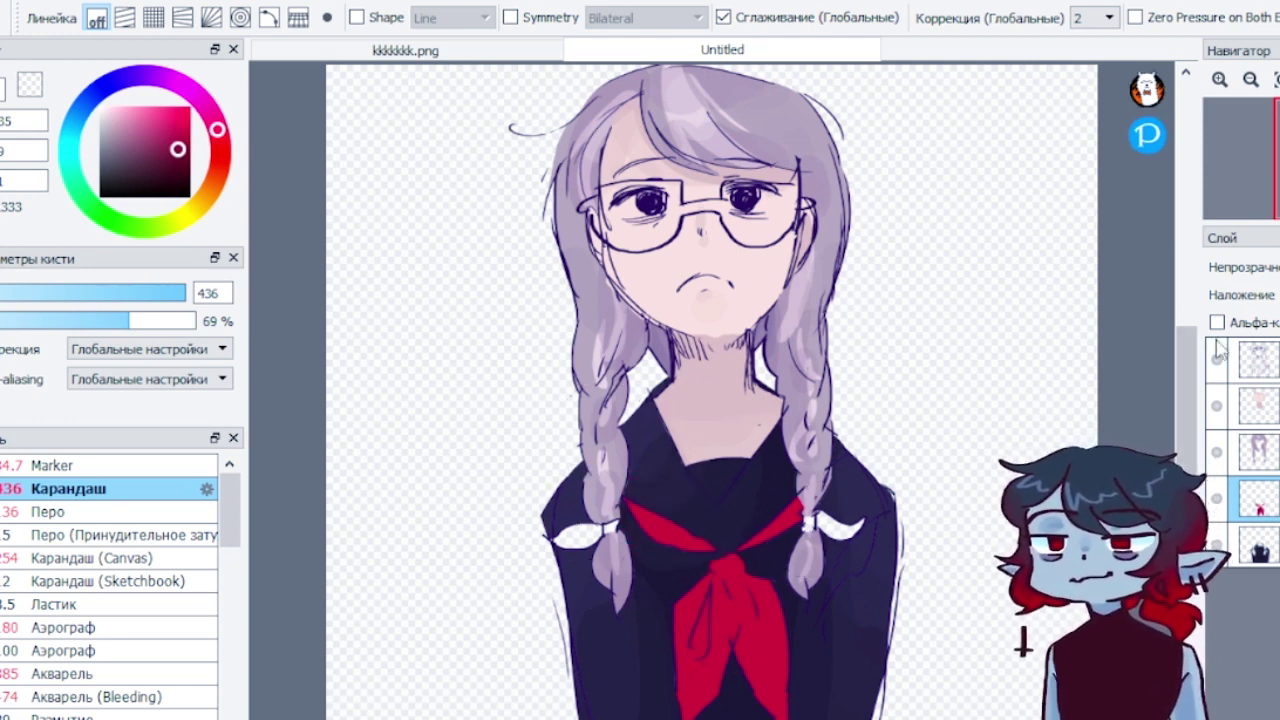
left_click(1229, 322)
left_click_drag(169, 292, 205, 308)
mouse_move(716, 604)
left_mouse_down()
mouse_move(698, 652)
mouse_move(707, 619)
mouse_move(757, 628)
left_mouse_up()
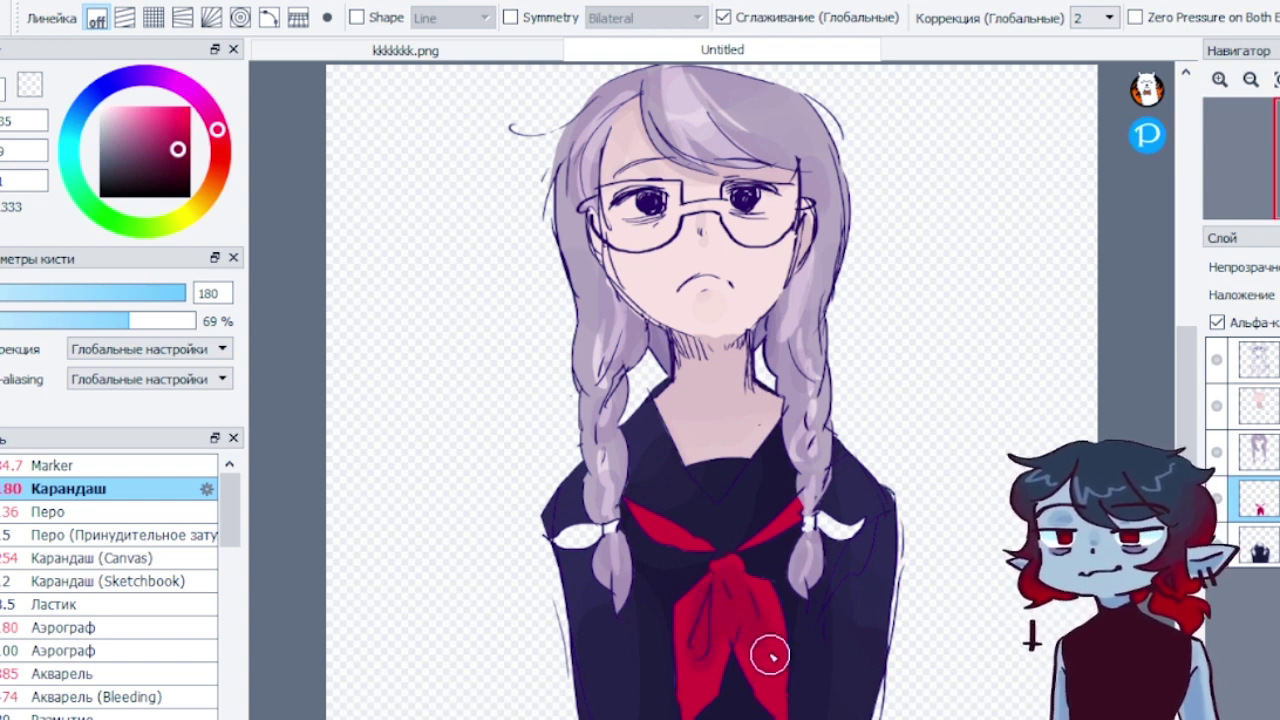
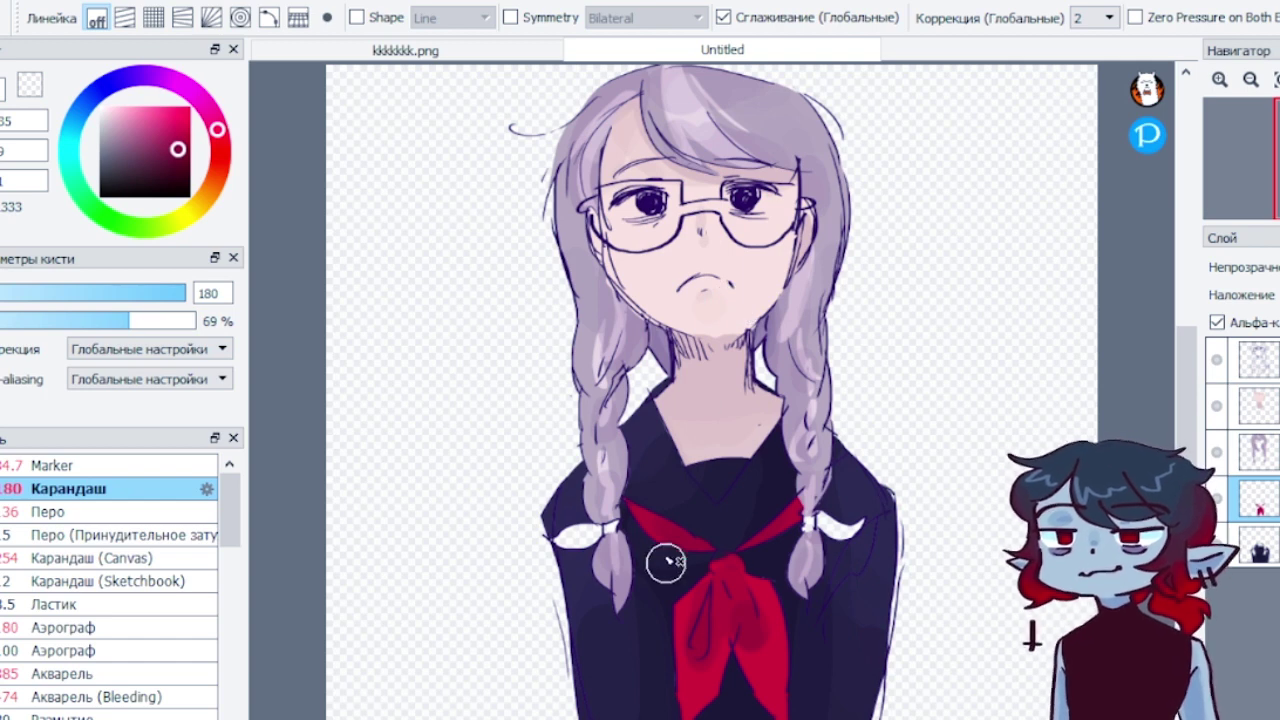
Refine the shading on the neckerchief's knot and tails, blending with light and dark reds sampled from the drawing
left_click(765, 656, "alt")
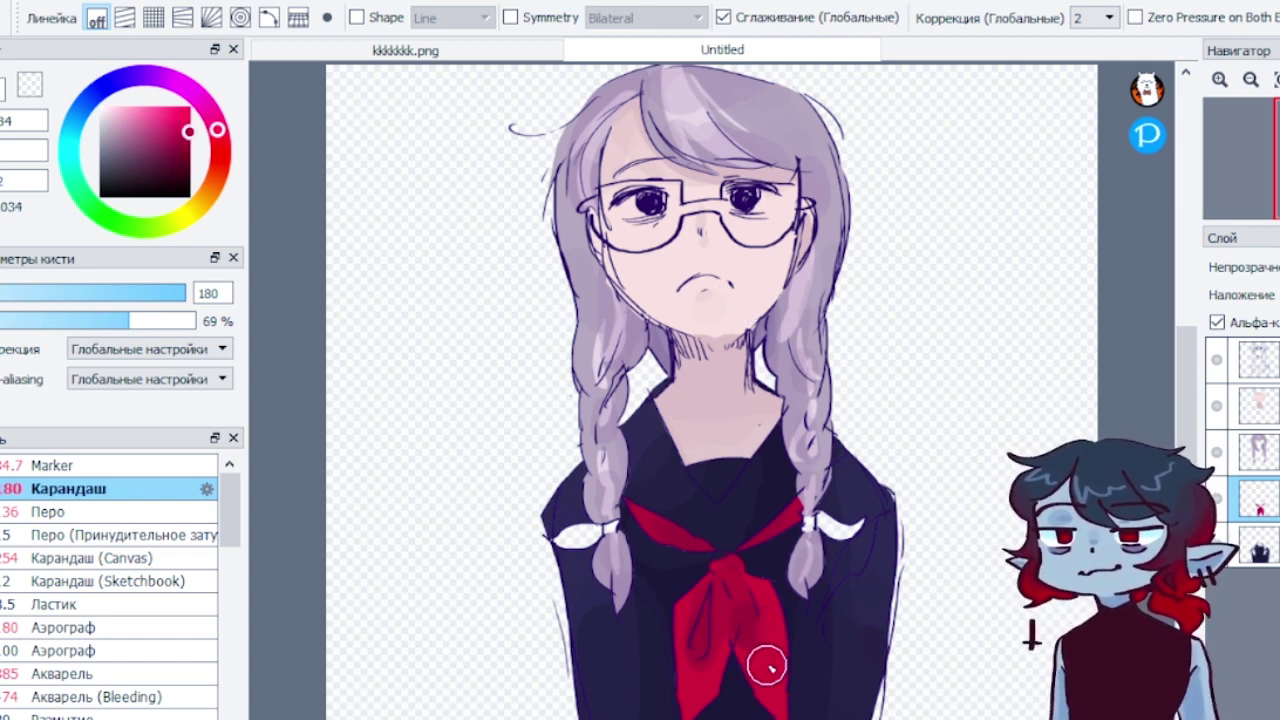
right_click(691, 662)
right_click(697, 670)
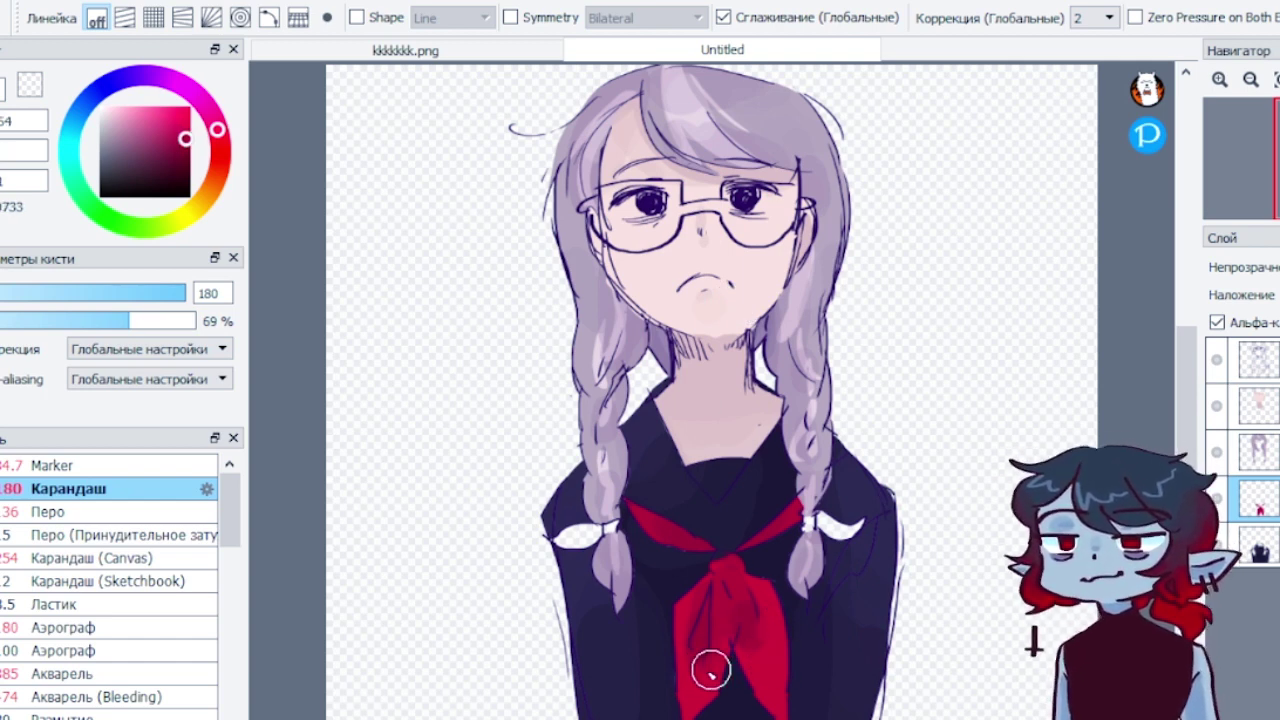
right_click(744, 621)
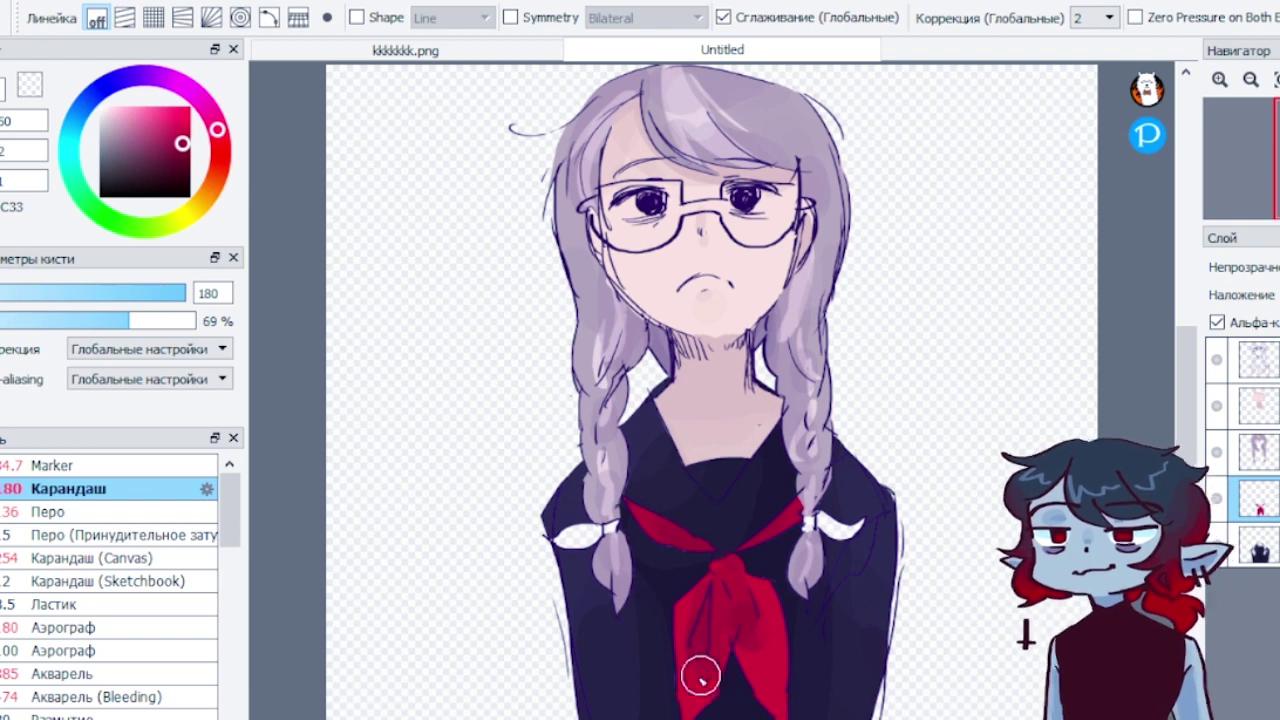
left_click(672, 513, "alt")
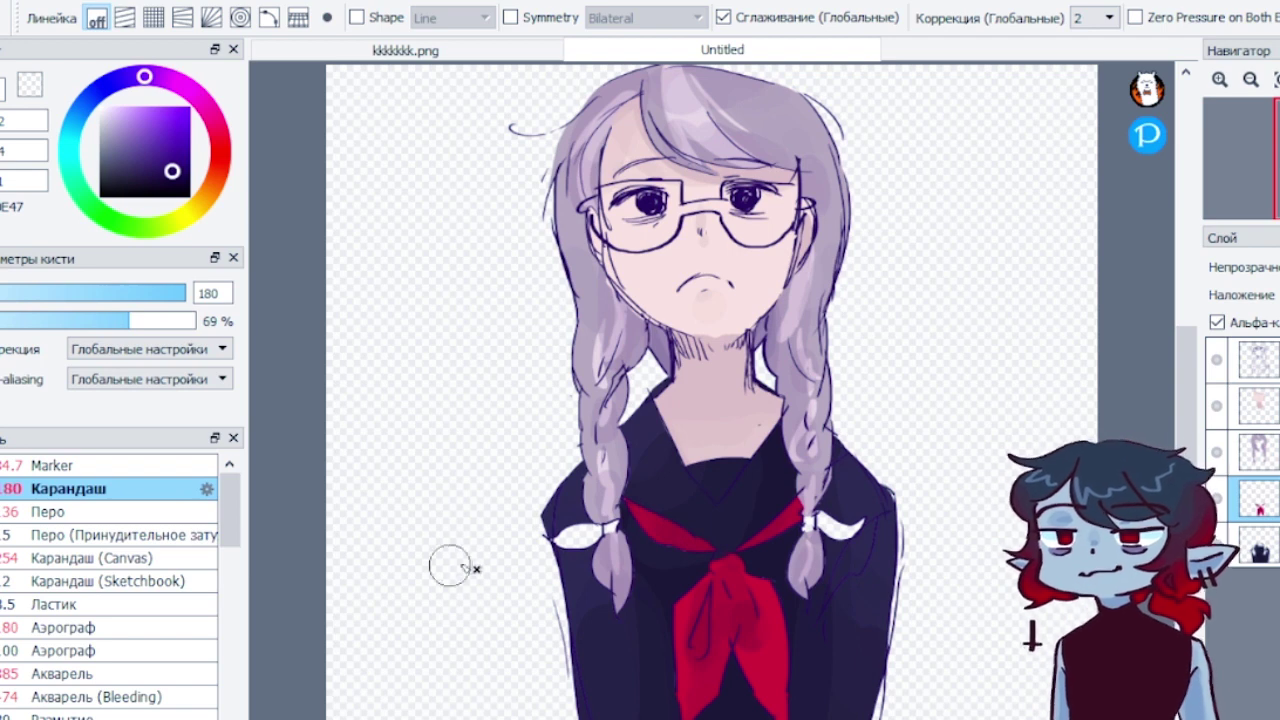
left_click(770, 673, "alt")
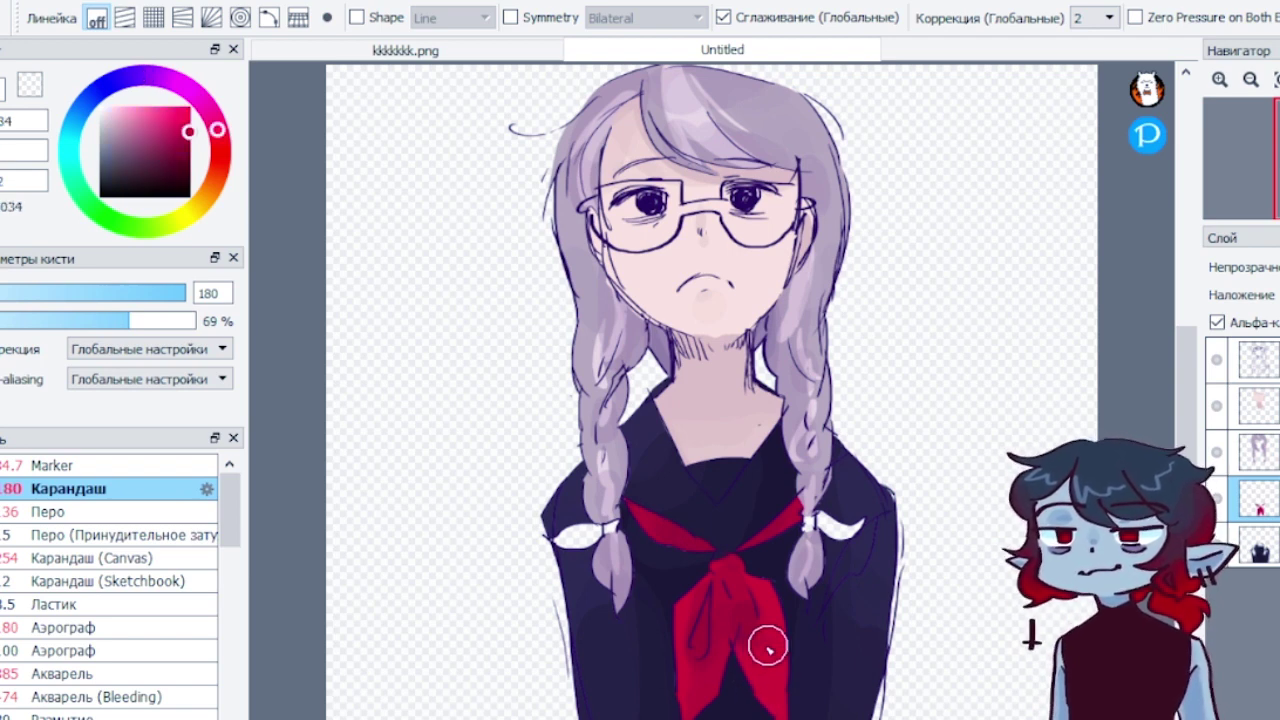
left_click(679, 606, "alt")
left_click(689, 612, "alt")
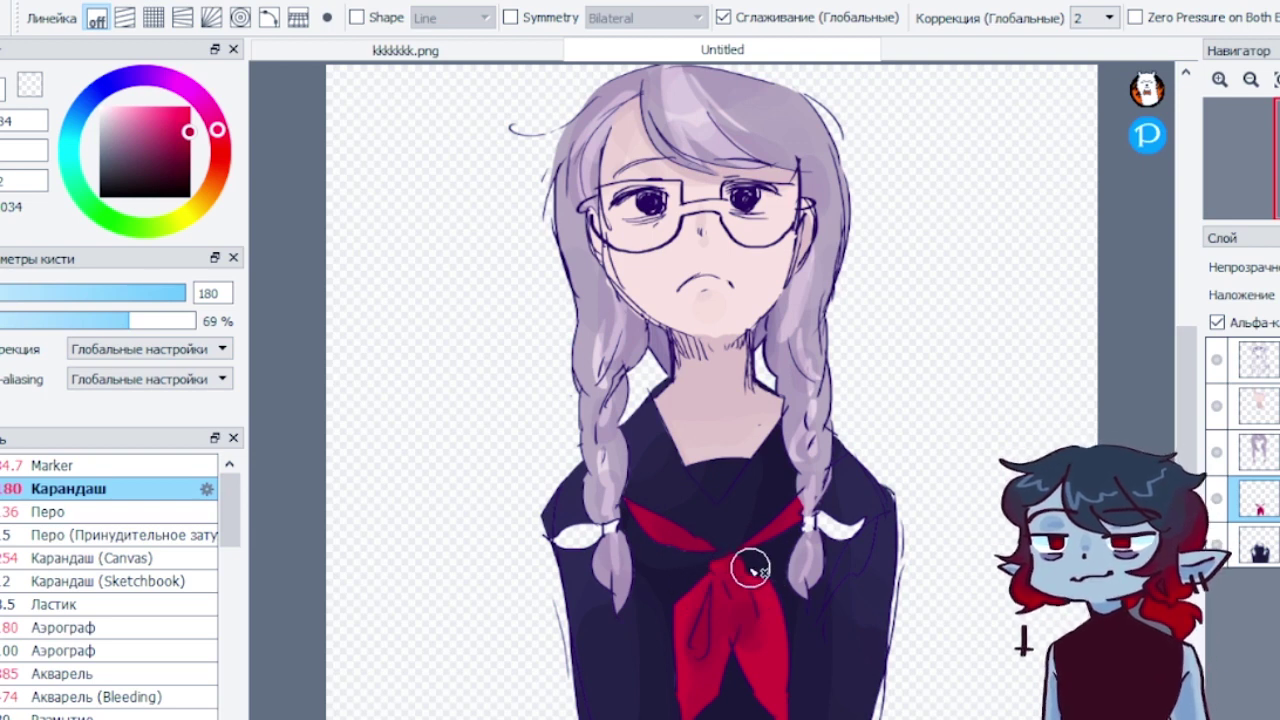
left_click(737, 614, "alt")
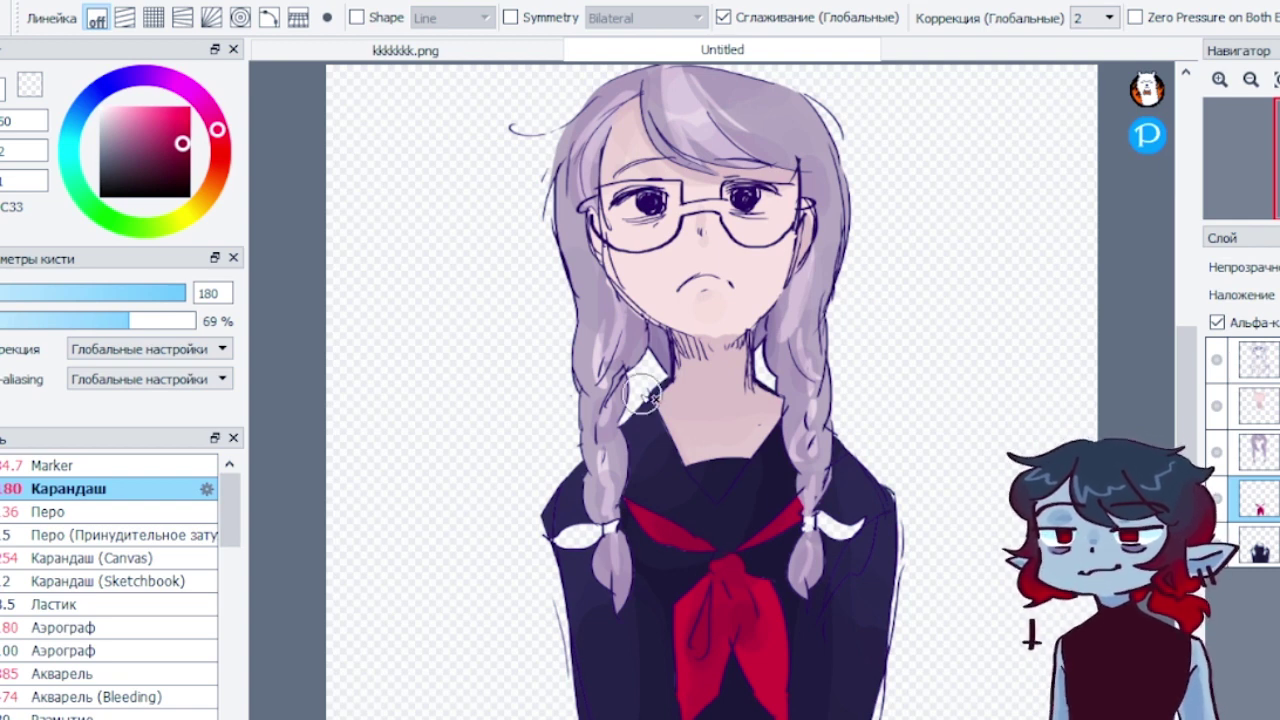
On the skin layer, blend the area around the chin and neck with sampled skin tones
left_click(760, 338, "alt")
left_click(1255, 405)
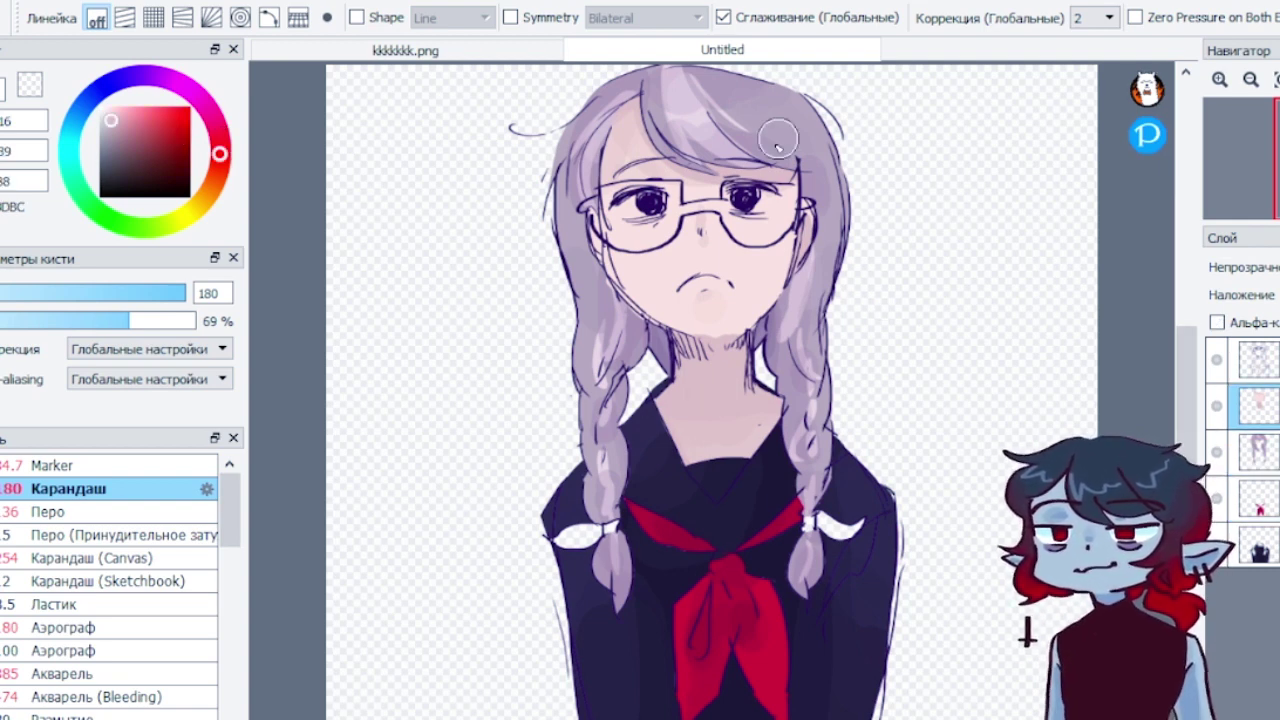
mouse_move(690, 327)
left_mouse_down()
mouse_move(736, 335)
mouse_move(732, 255)
mouse_move(731, 308)
mouse_move(706, 241)
mouse_move(707, 350)
mouse_move(718, 318)
left_mouse_up()
left_click(731, 290, "alt")
left_click(746, 421, "alt")
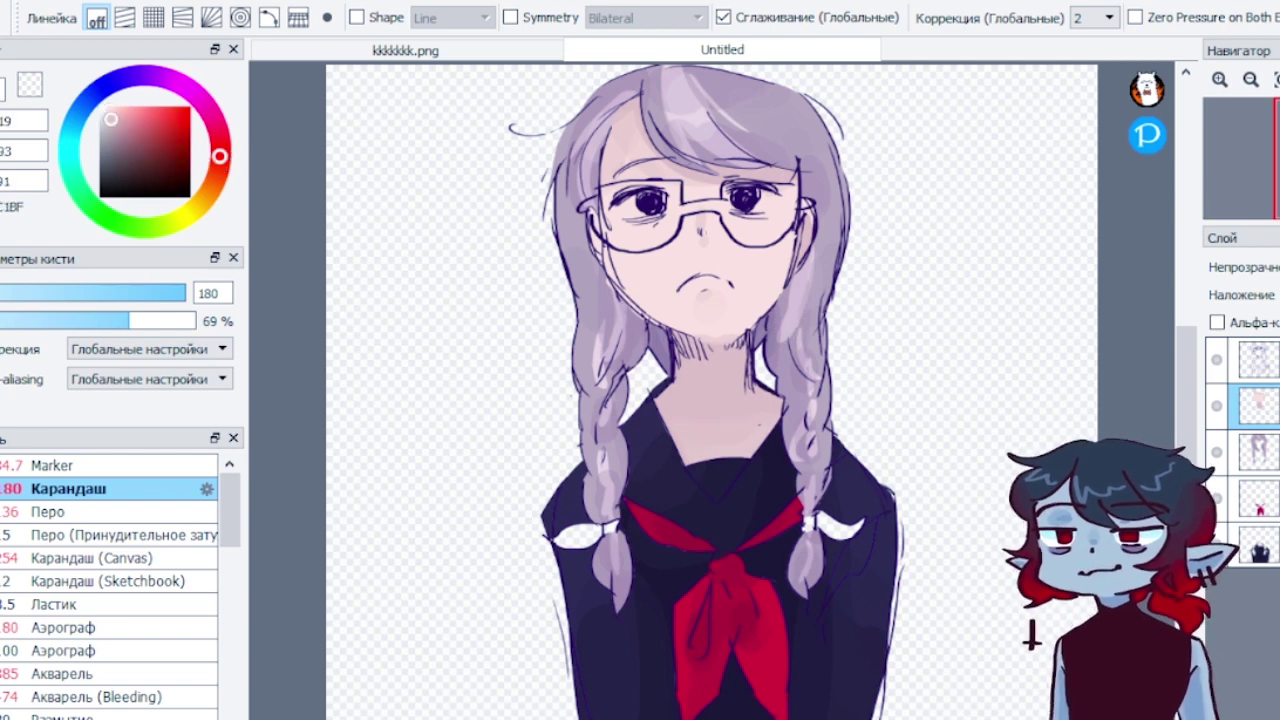
Lock the skin layer's alpha and shade the neck in a muted violet with the brush at size 374
left_click(137, 79)
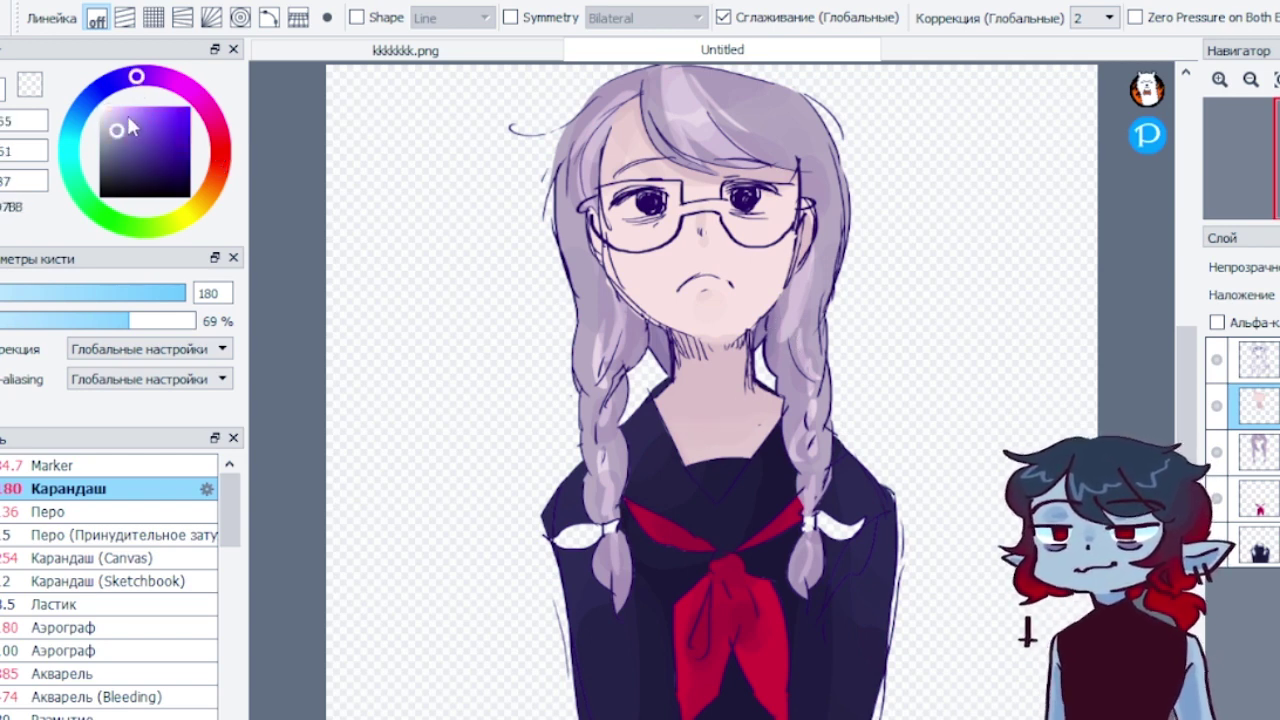
key("bracketright")
key("bracketright")
key("bracketright")
key("bracketright")
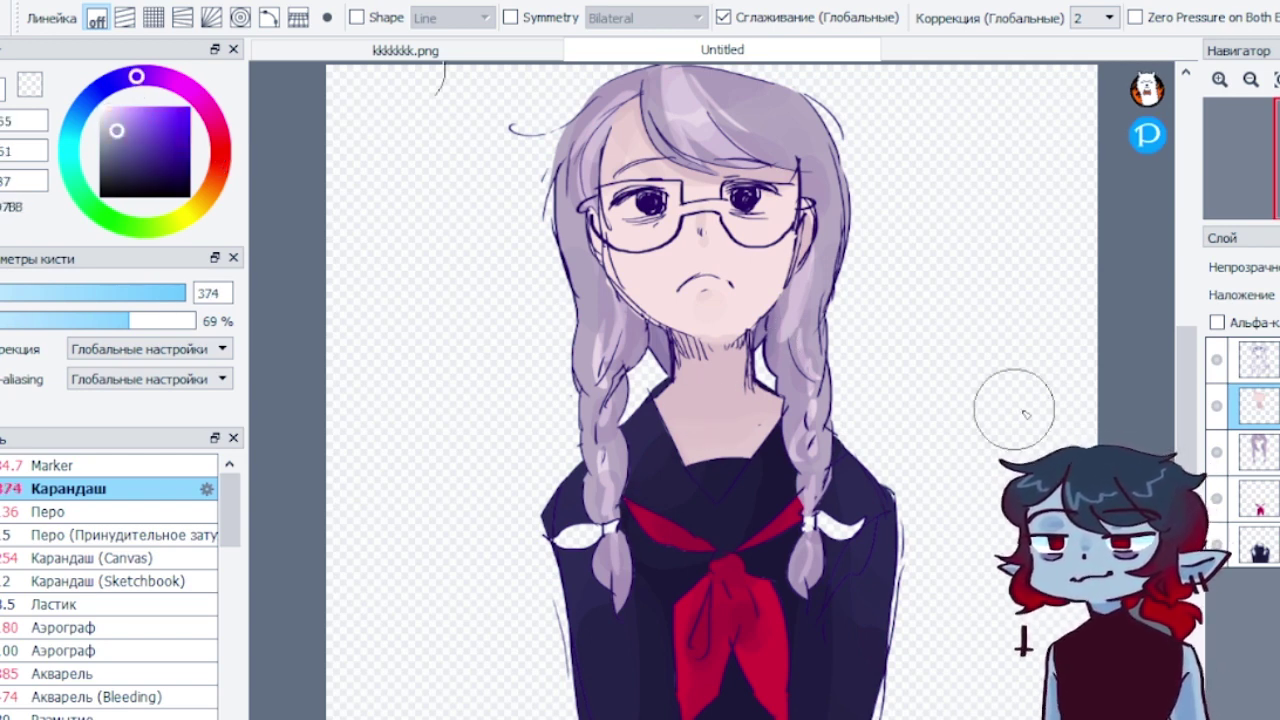
left_click(1217, 322)
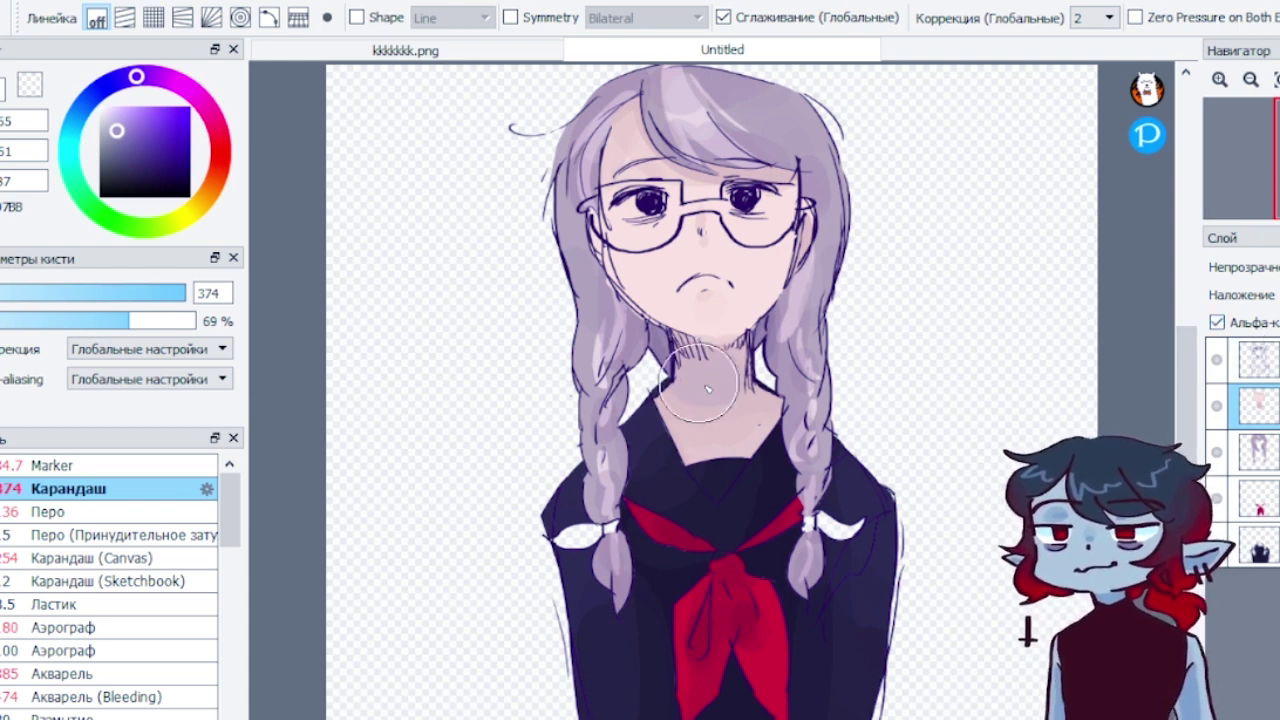
mouse_move(716, 362)
left_mouse_down()
mouse_move(727, 392)
mouse_move(700, 372)
mouse_move(693, 435)
mouse_move(706, 378)
left_mouse_up()
key("ctrl+z")
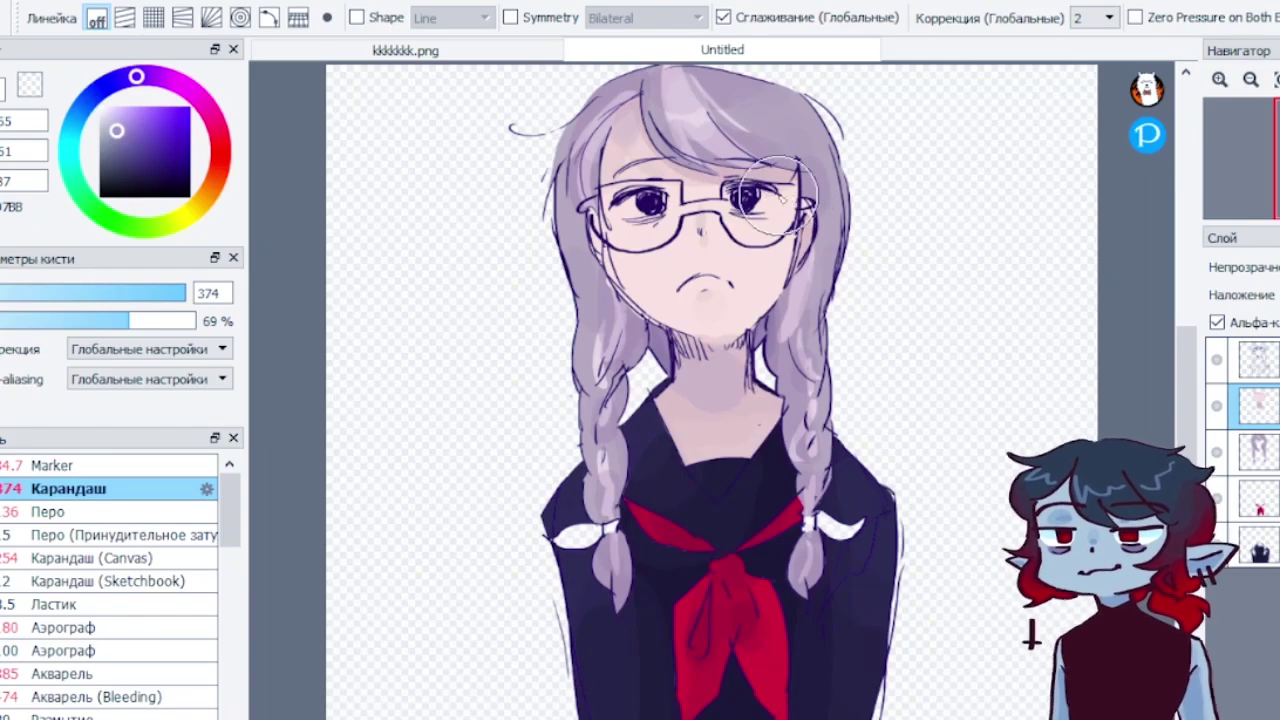
Blend the face with skin tones sampled from the forehead and shade under the eyes in greyish violet at brush size 110
left_click(624, 127, "alt")
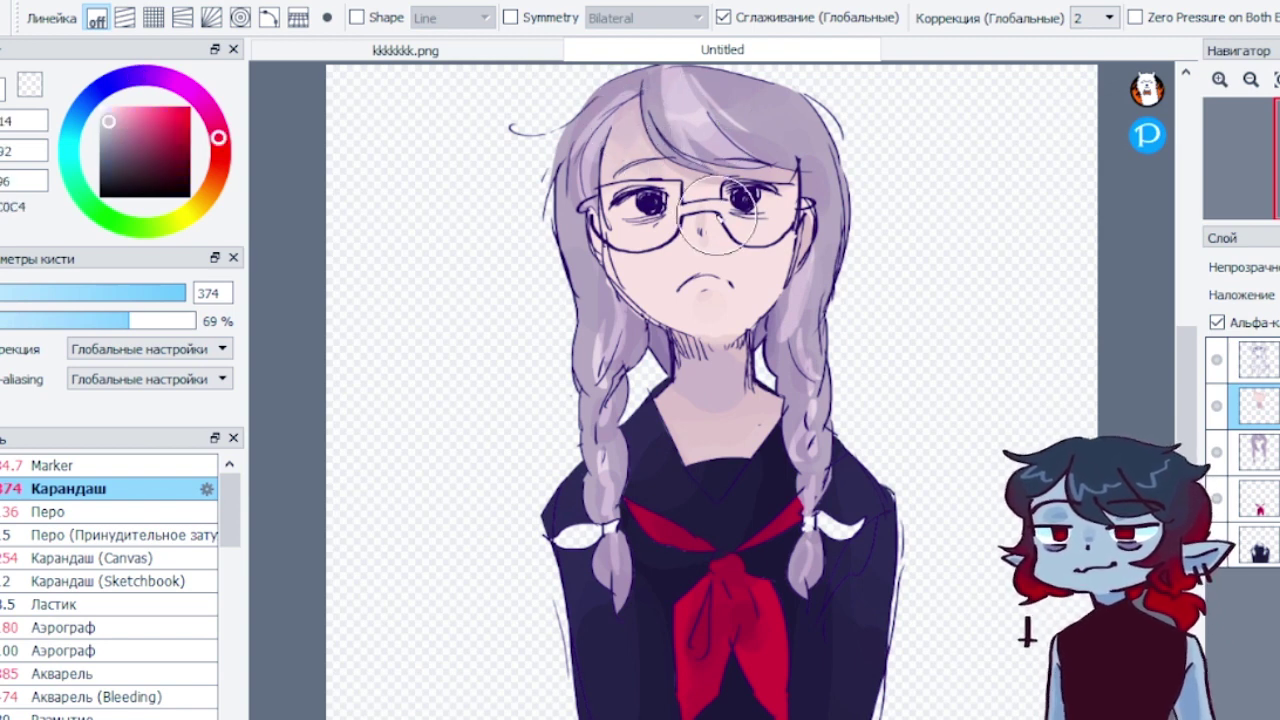
left_click(654, 131, "alt")
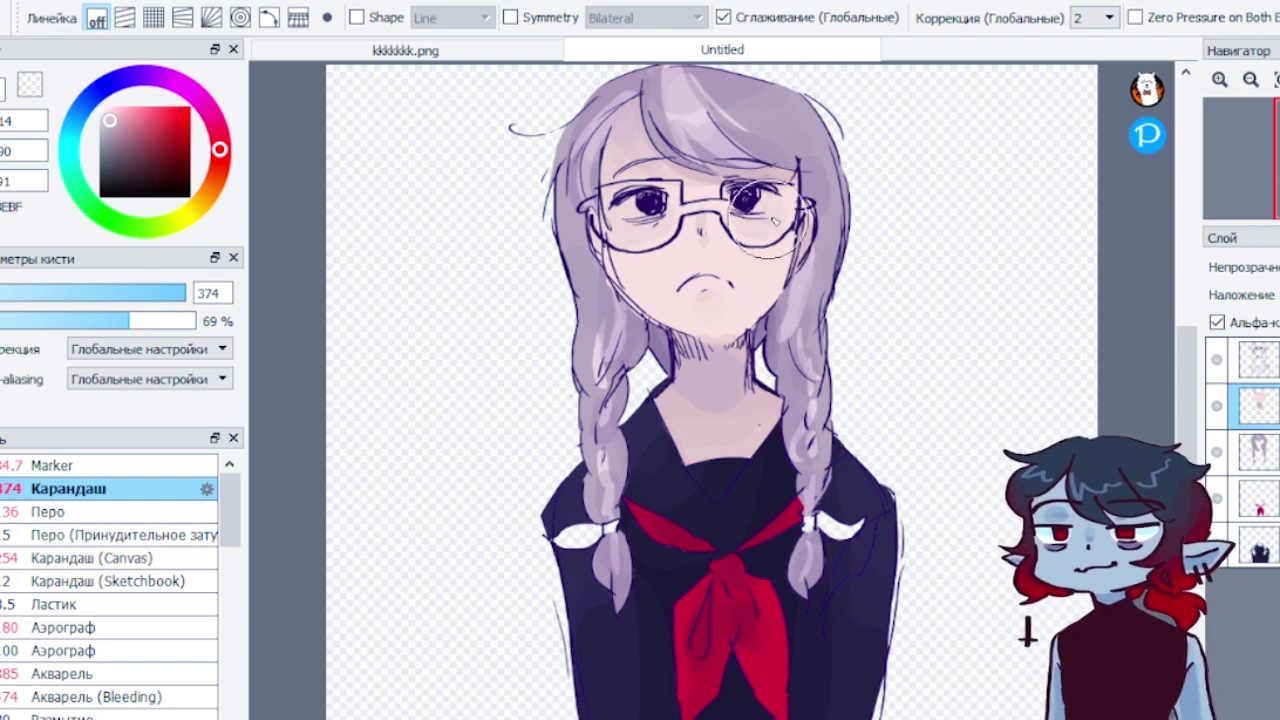
left_click(107, 141)
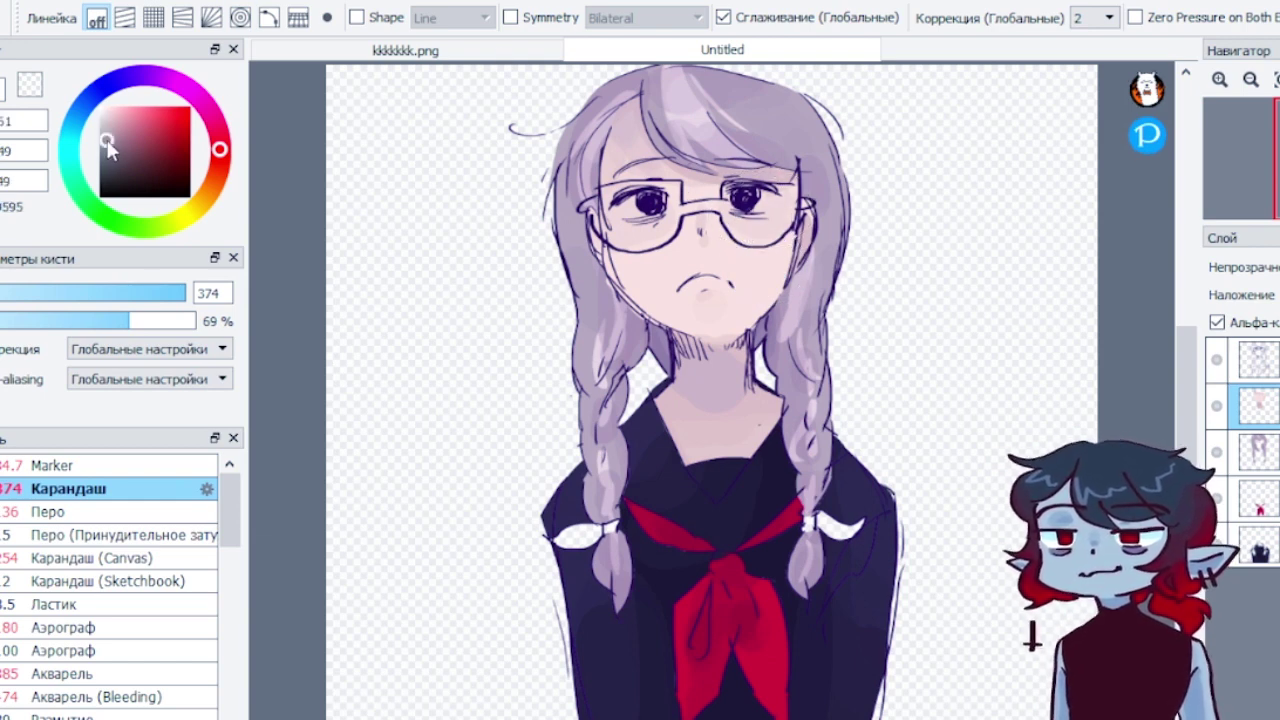
left_click(167, 298)
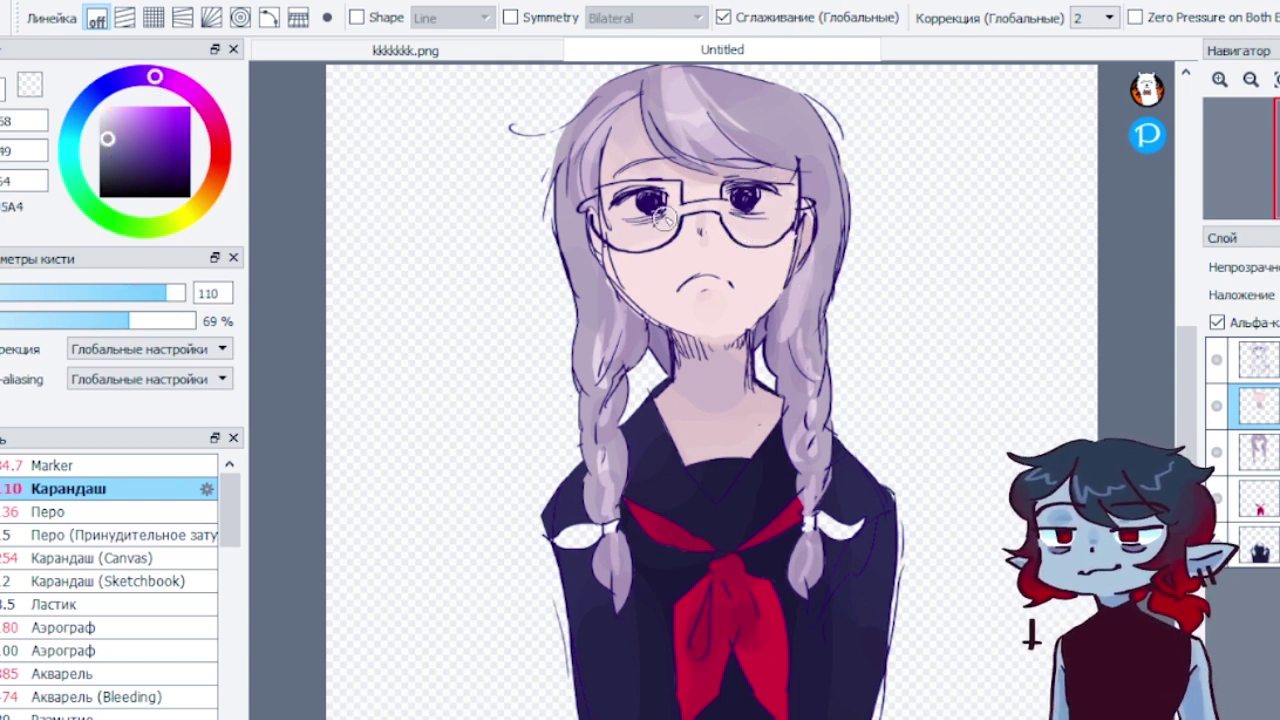
left_click_drag(654, 221, 636, 220)
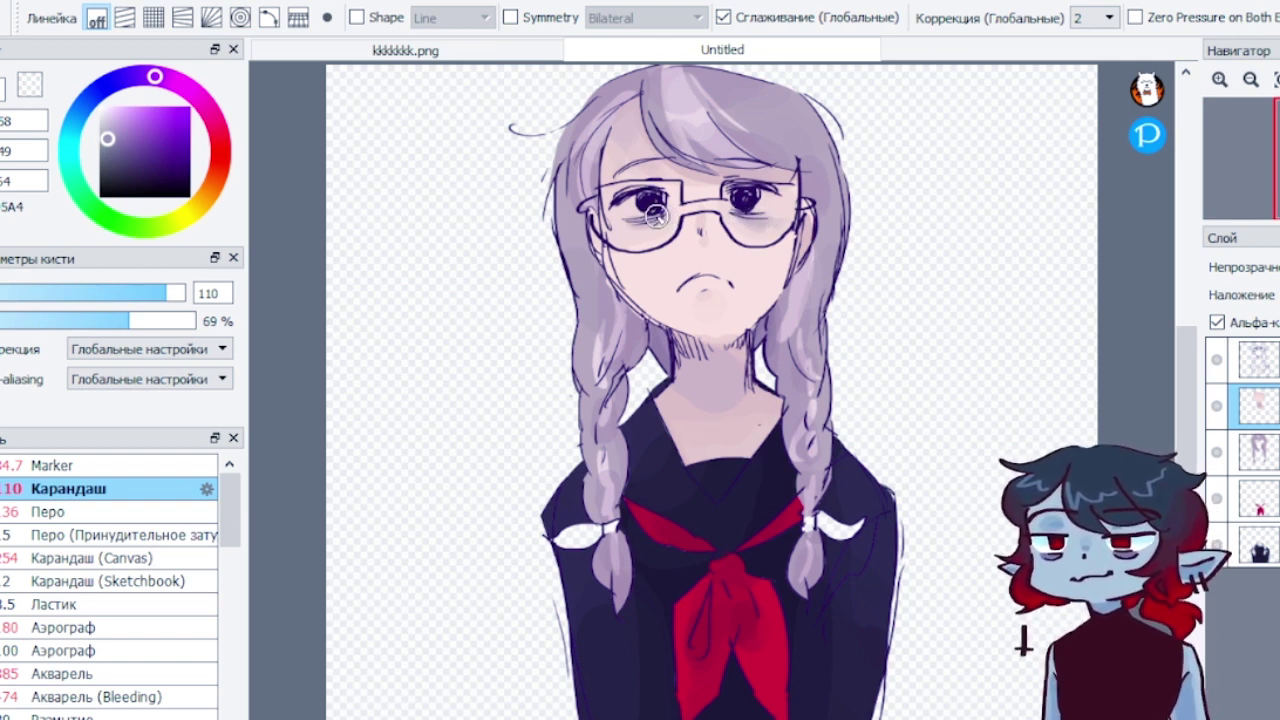
left_click_drag(655, 215, 640, 220)
Soften the shadows under both eyes with tones sampled from the surrounding skin
left_click(749, 224, "alt")
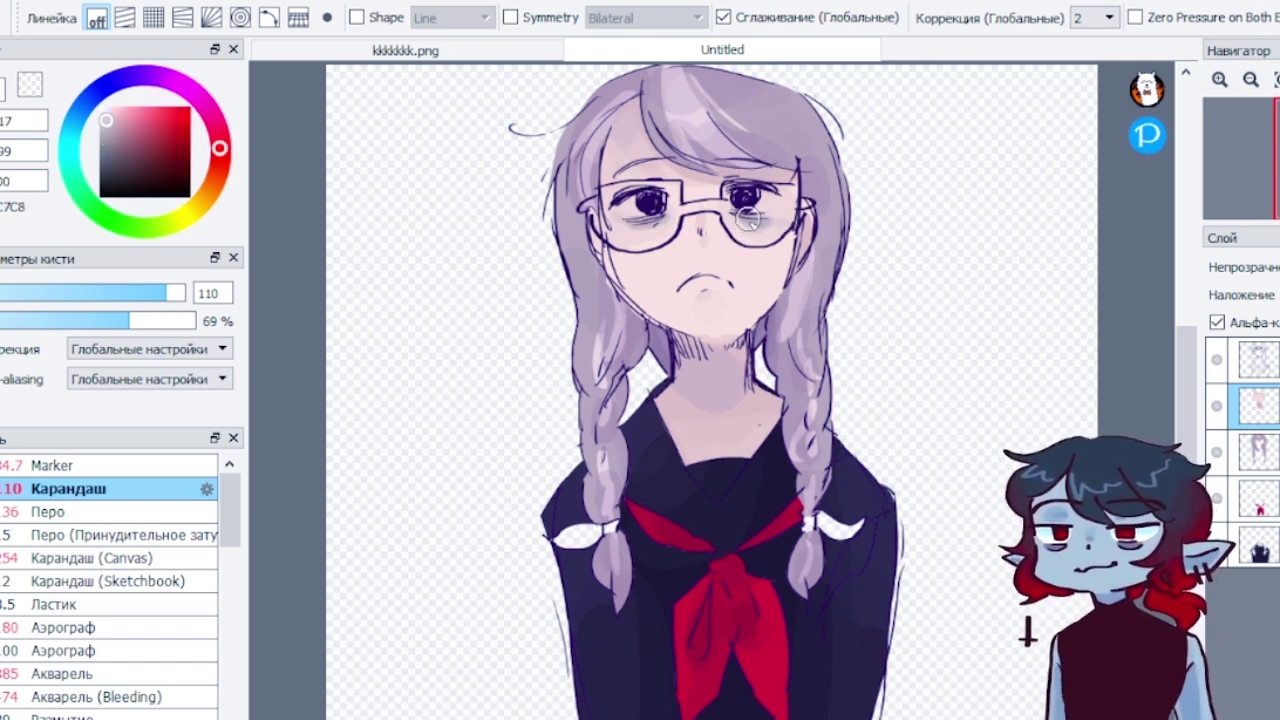
left_click(641, 230, "alt")
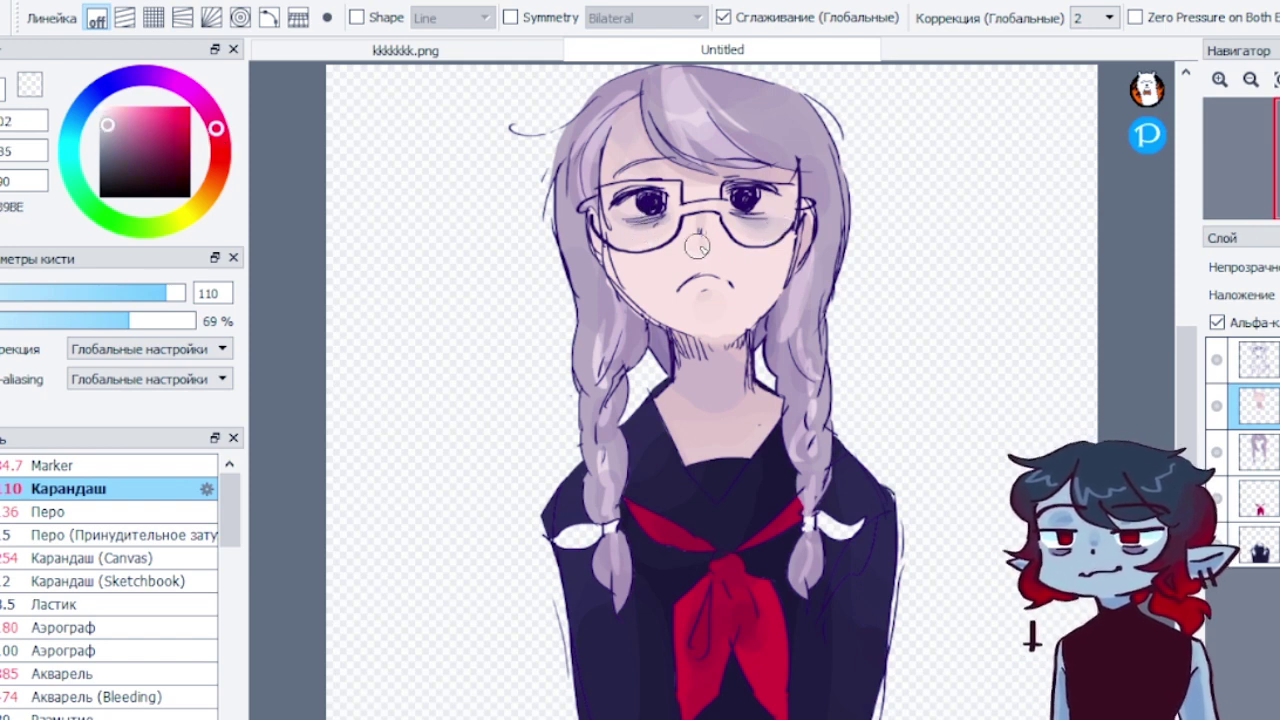
left_click(622, 218, "alt")
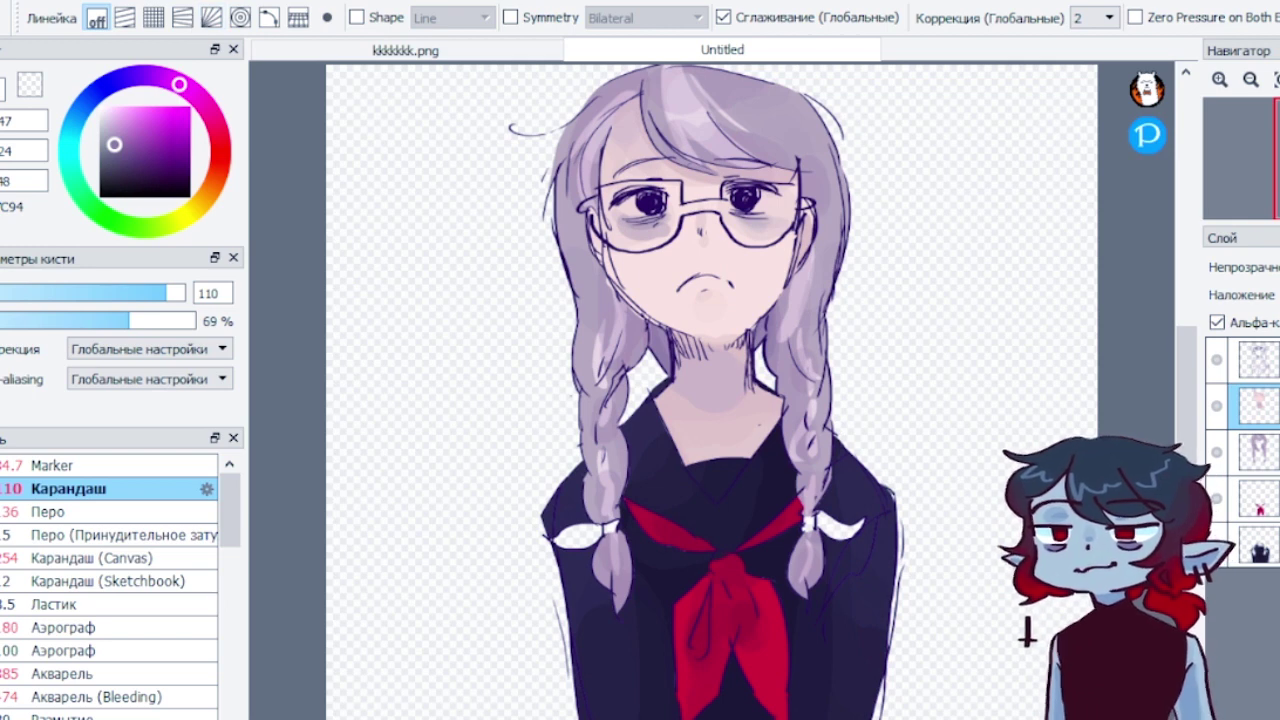
left_click(632, 227, "alt")
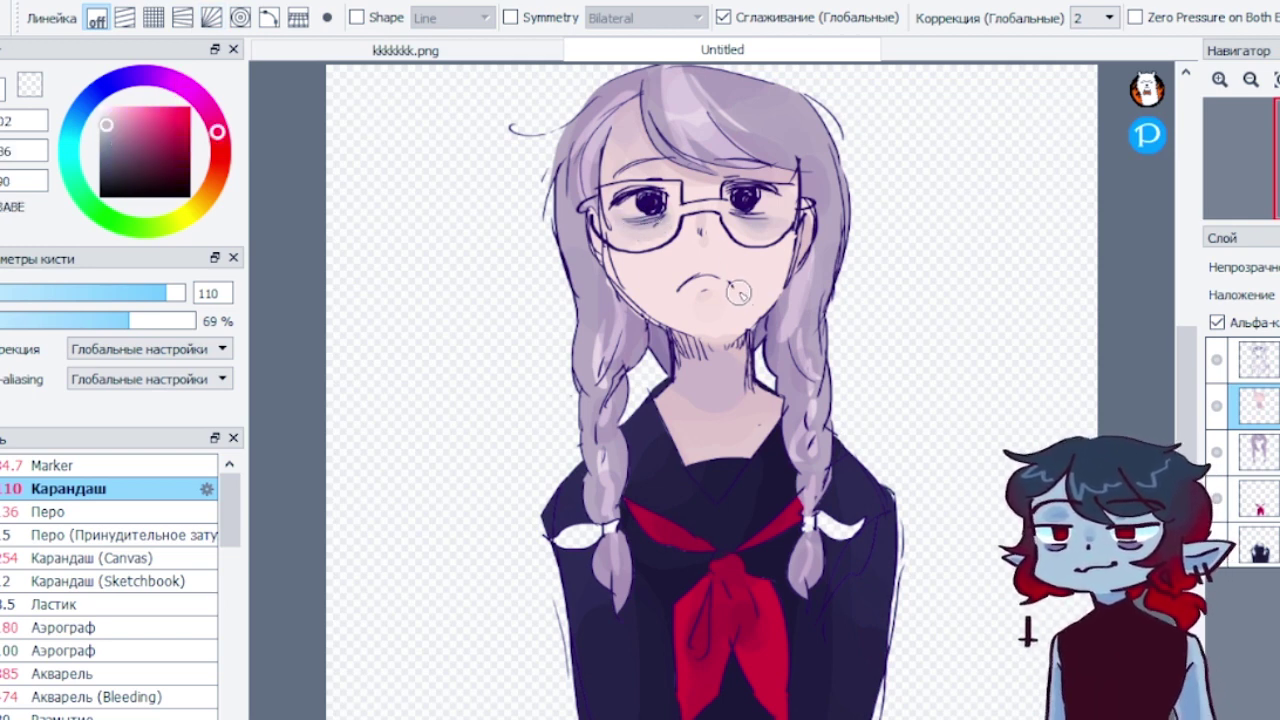
left_click(711, 180, "alt")
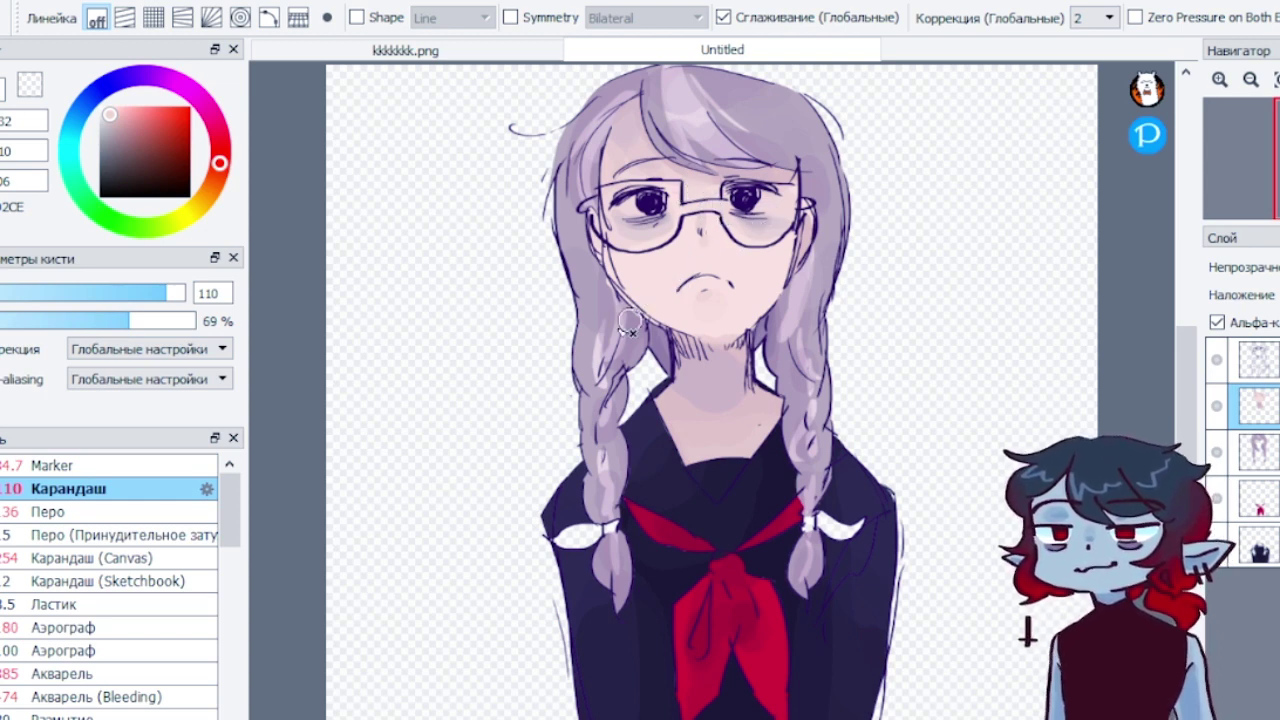
Create a layer beneath the uniform layer and paint both braid bows pink with the Marker at size 127
left_click(205, 110)
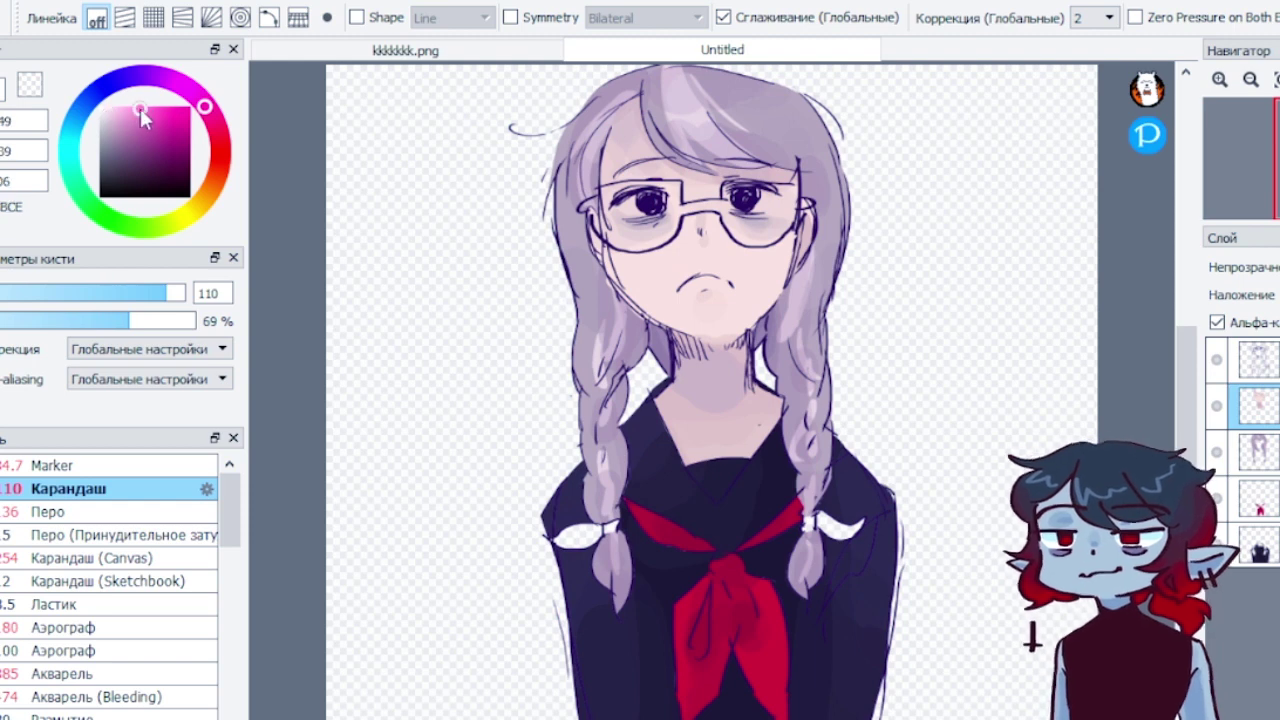
left_click(137, 110)
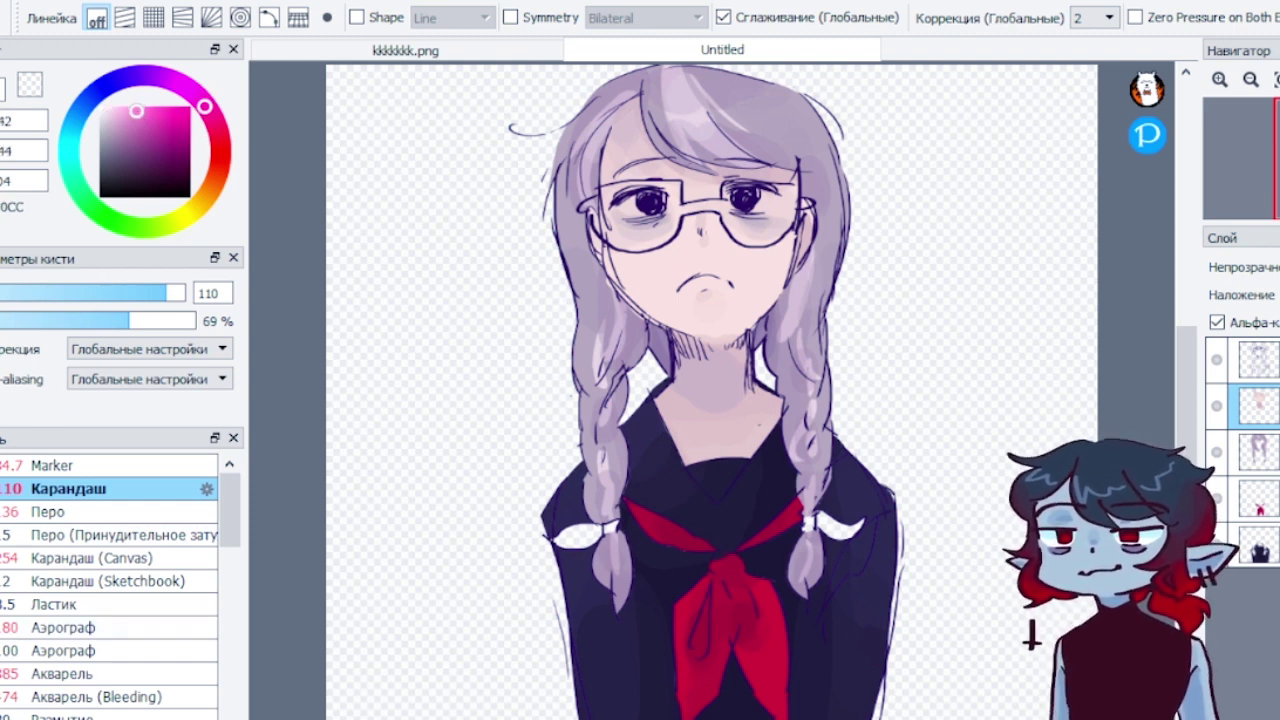
left_click(30, 466)
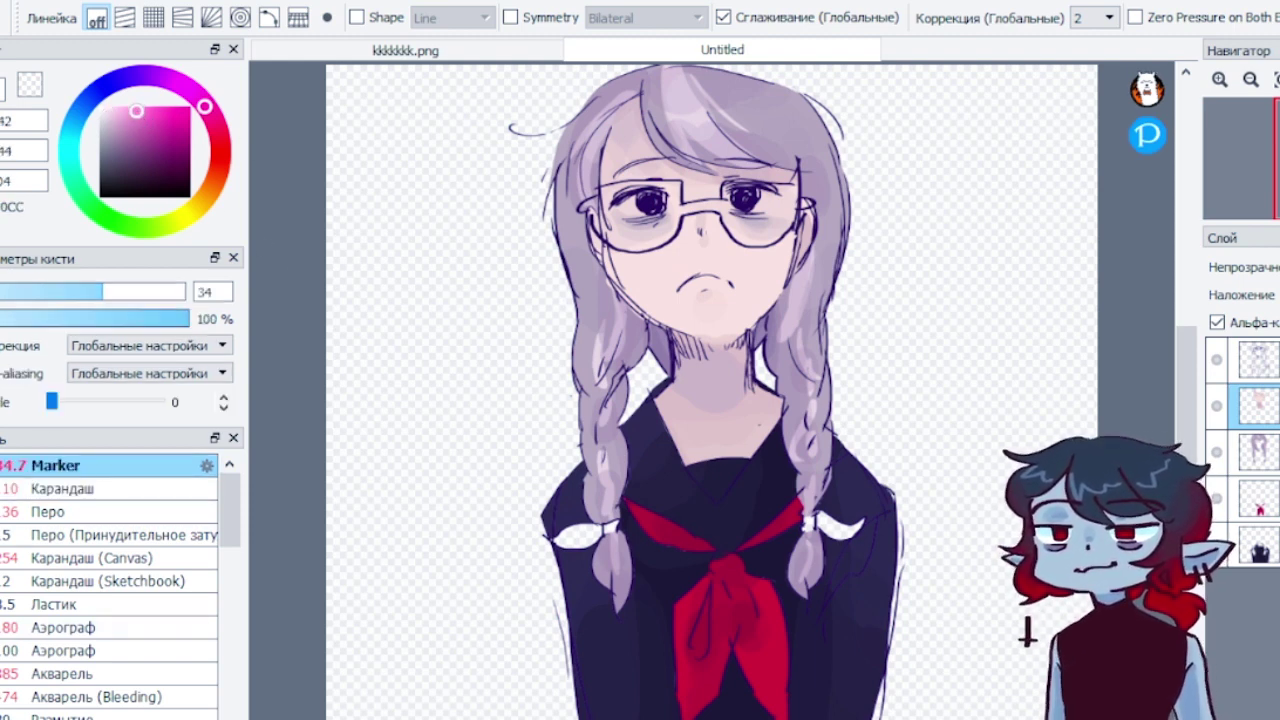
left_click_drag(1260, 406, 1262, 610)
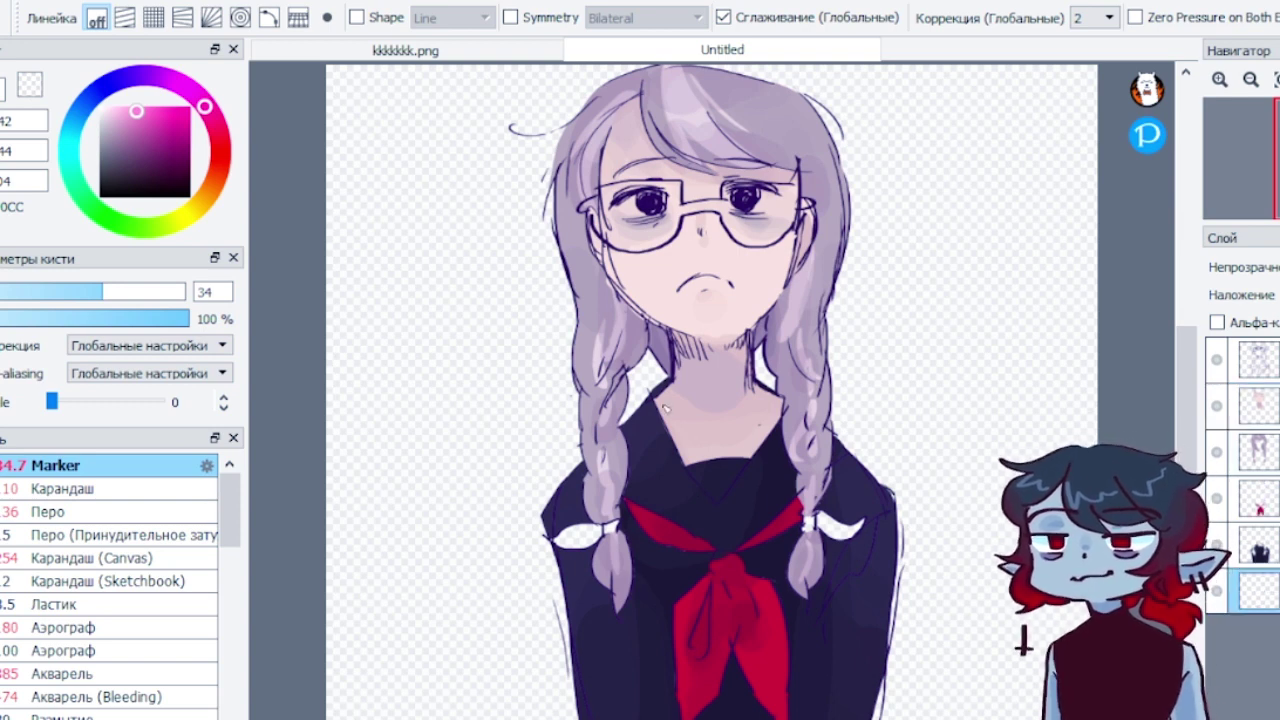
left_click_drag(102, 291, 178, 291)
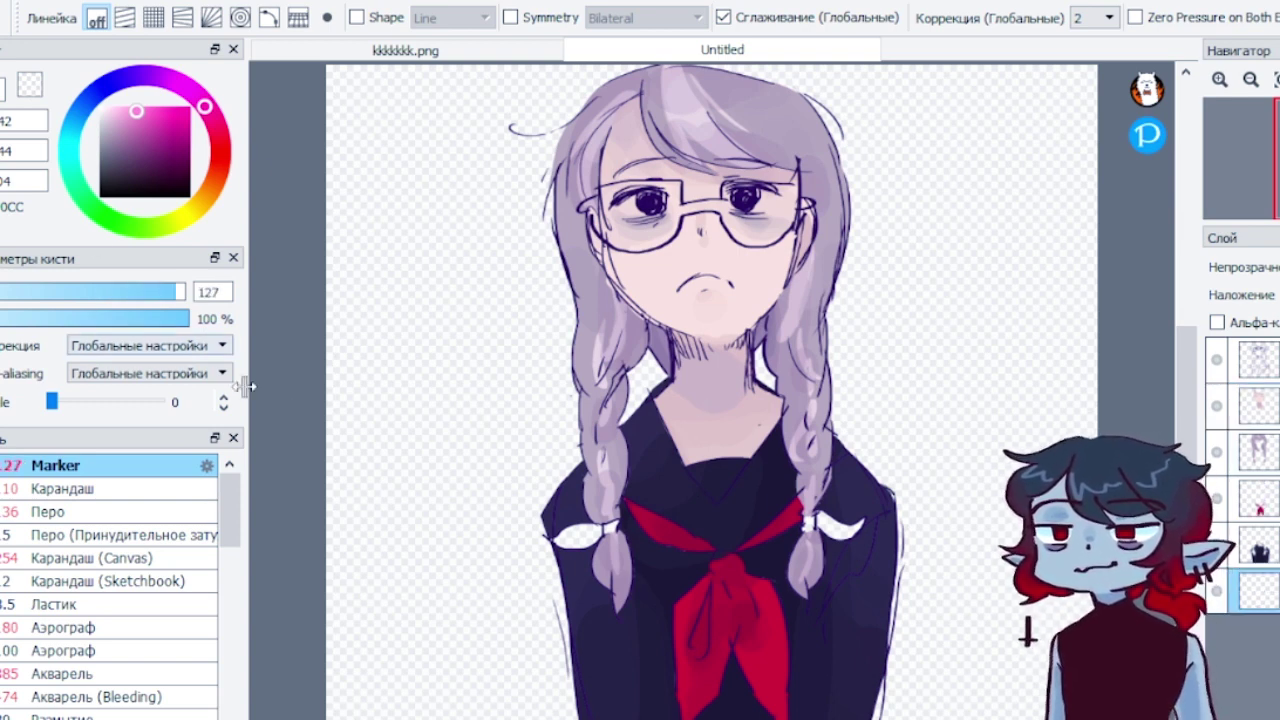
mouse_move(634, 543)
left_mouse_down()
mouse_move(587, 551)
mouse_move(583, 513)
mouse_move(562, 550)
left_mouse_up()
mouse_move(790, 550)
left_mouse_down()
mouse_move(814, 511)
mouse_move(804, 547)
mouse_move(838, 512)
left_mouse_up()
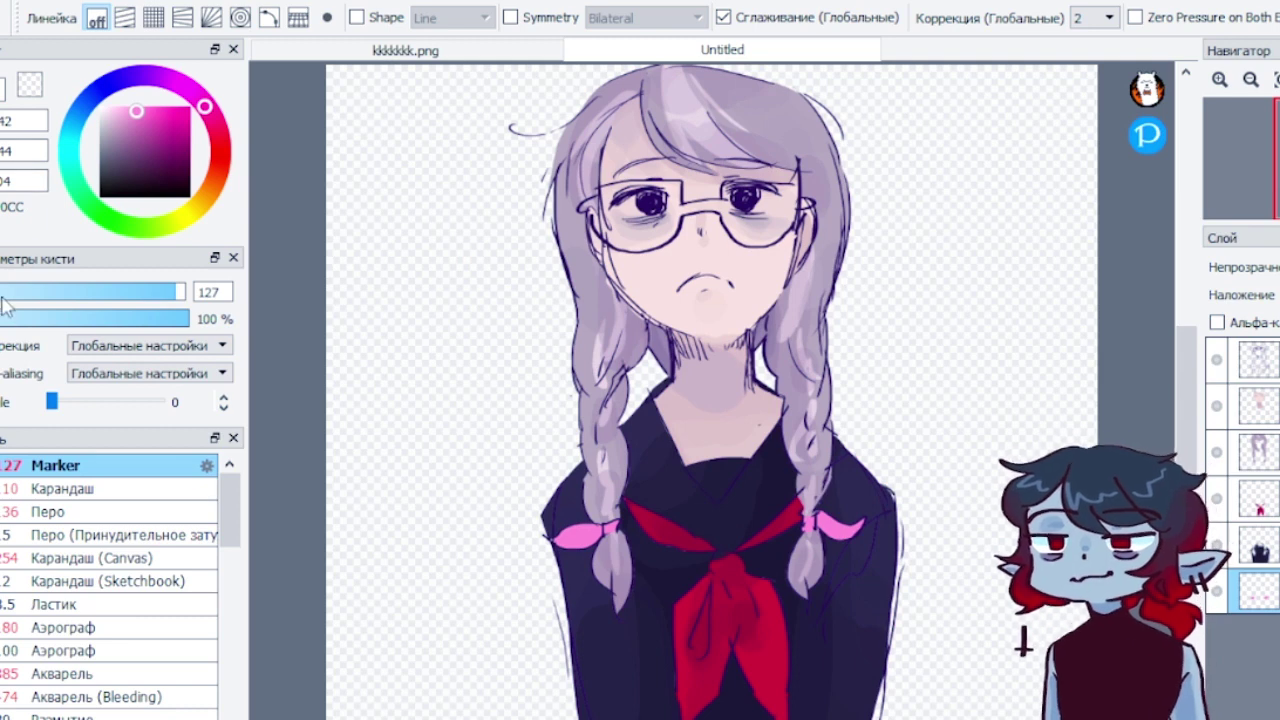
Lock the bow layer's alpha and shade both bows in a darker pink with the Карандаш brush at size 130
left_click_drag(139, 118, 141, 126)
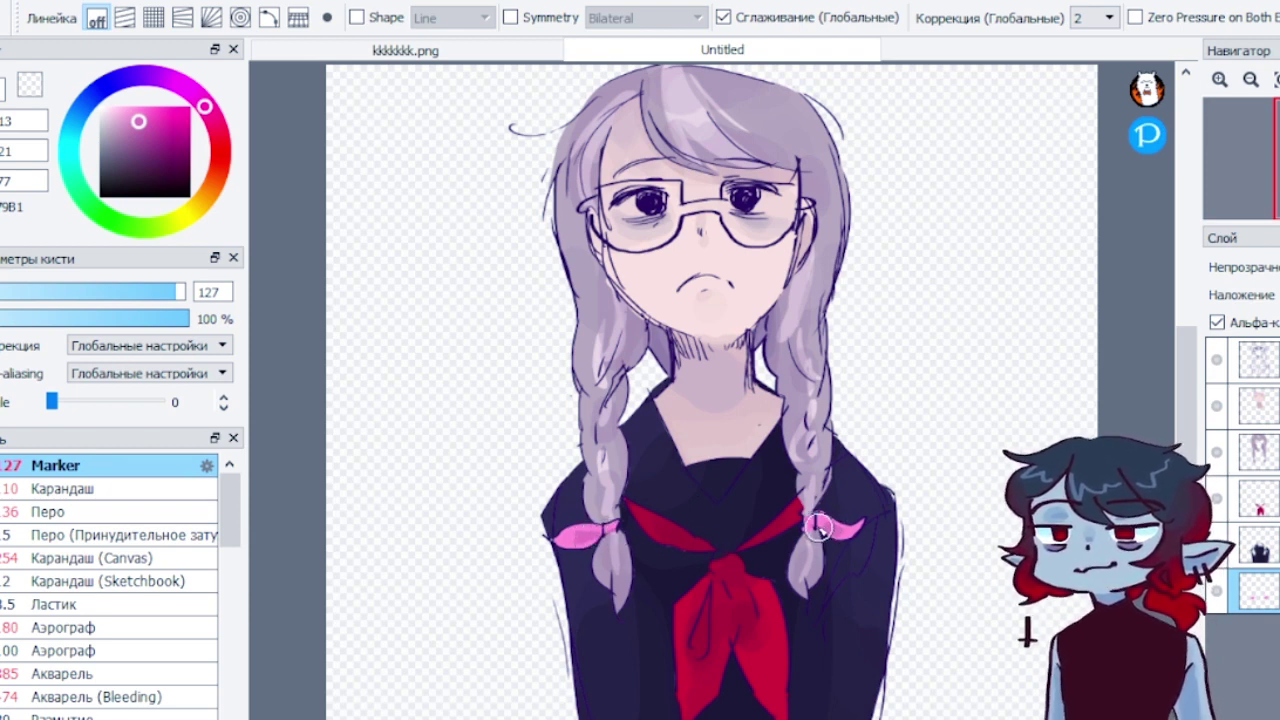
left_click(126, 511)
left_click(135, 488)
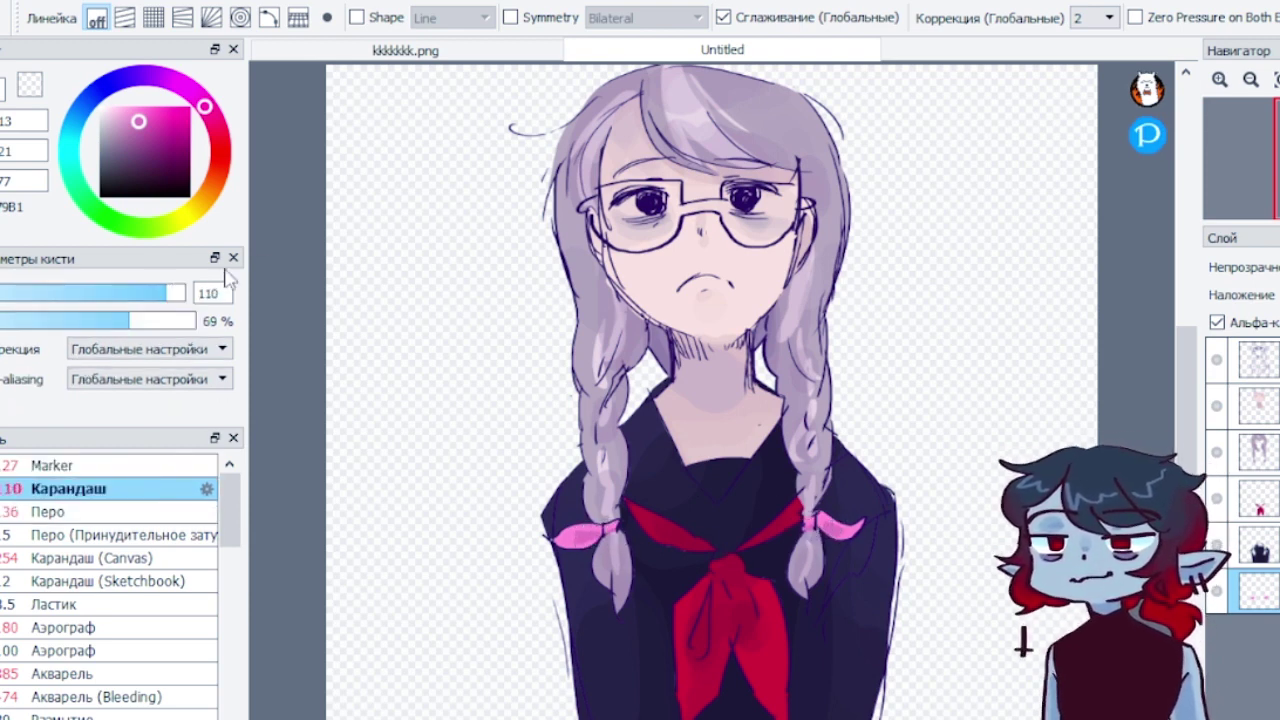
left_click_drag(170, 290, 181, 314)
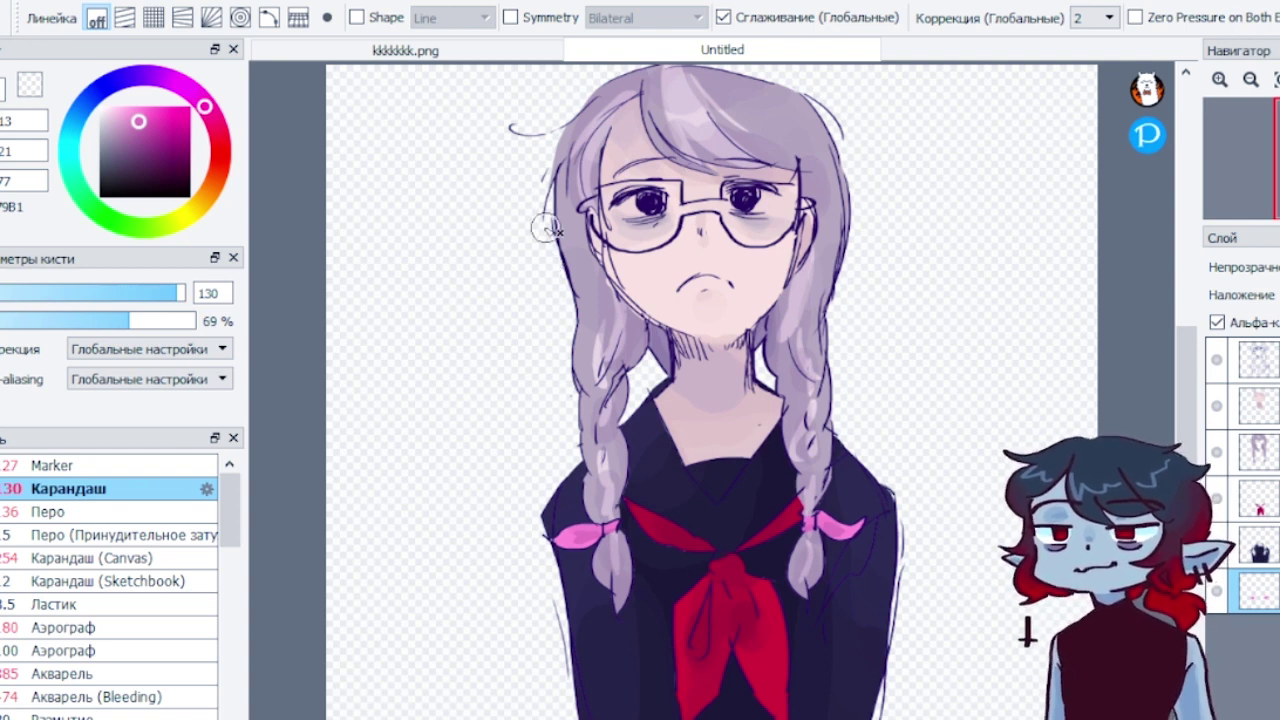
Create a new layer above the skin layer and set up the Marker in white at size 114
right_click(437, 228)
left_click(1260, 406)
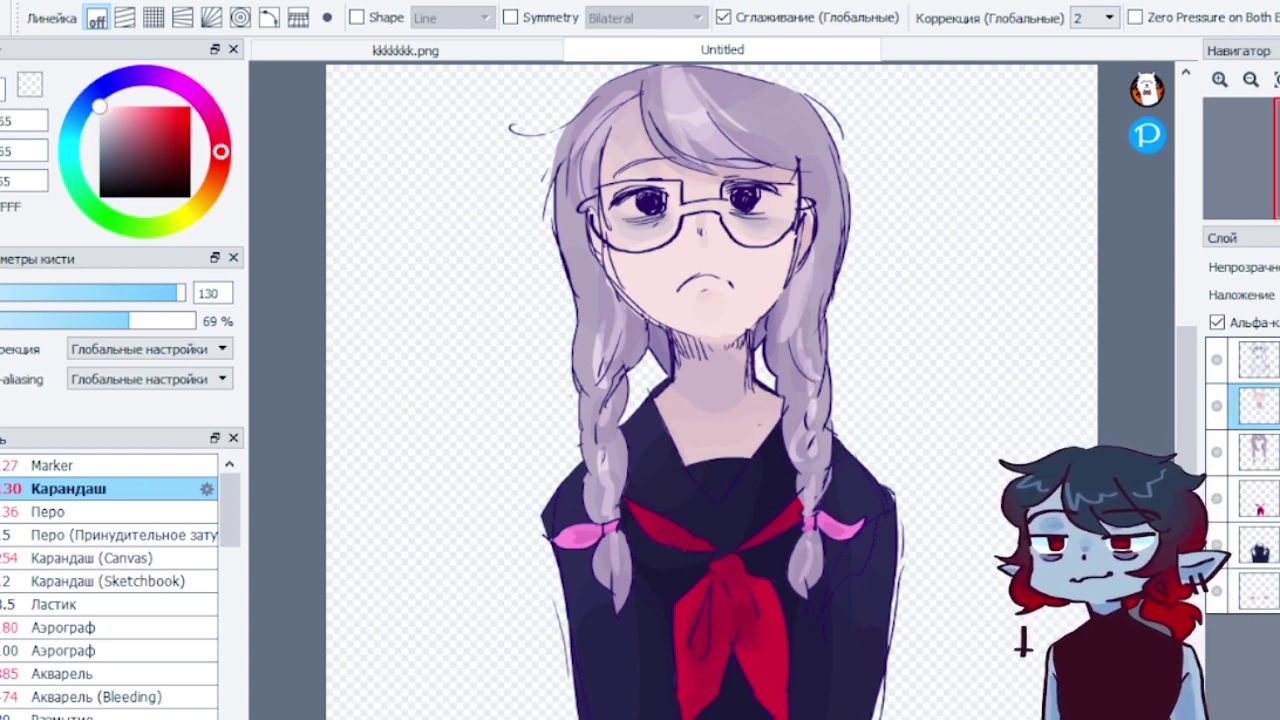
left_click(1217, 716)
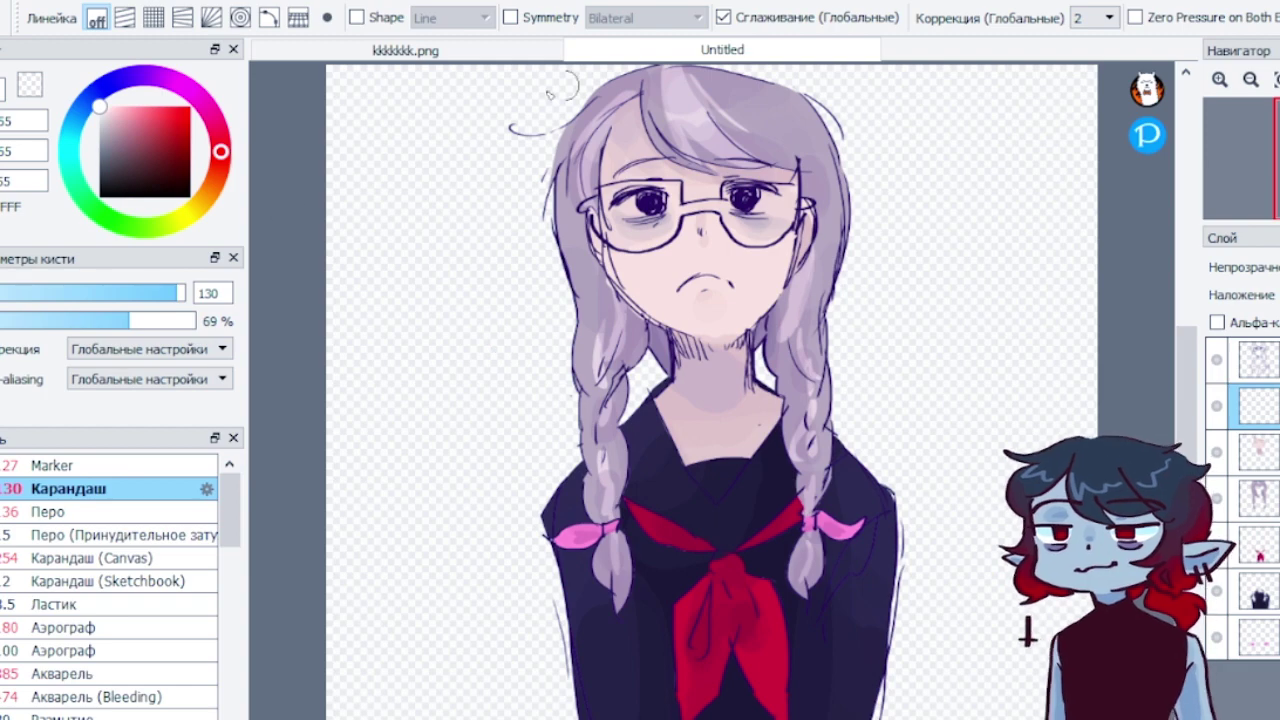
left_click(122, 465)
mouse_move(163, 302)
left_mouse_down()
mouse_move(152, 302)
mouse_move(166, 302)
left_mouse_up()
left_click(1220, 80)
left_click(1220, 80)
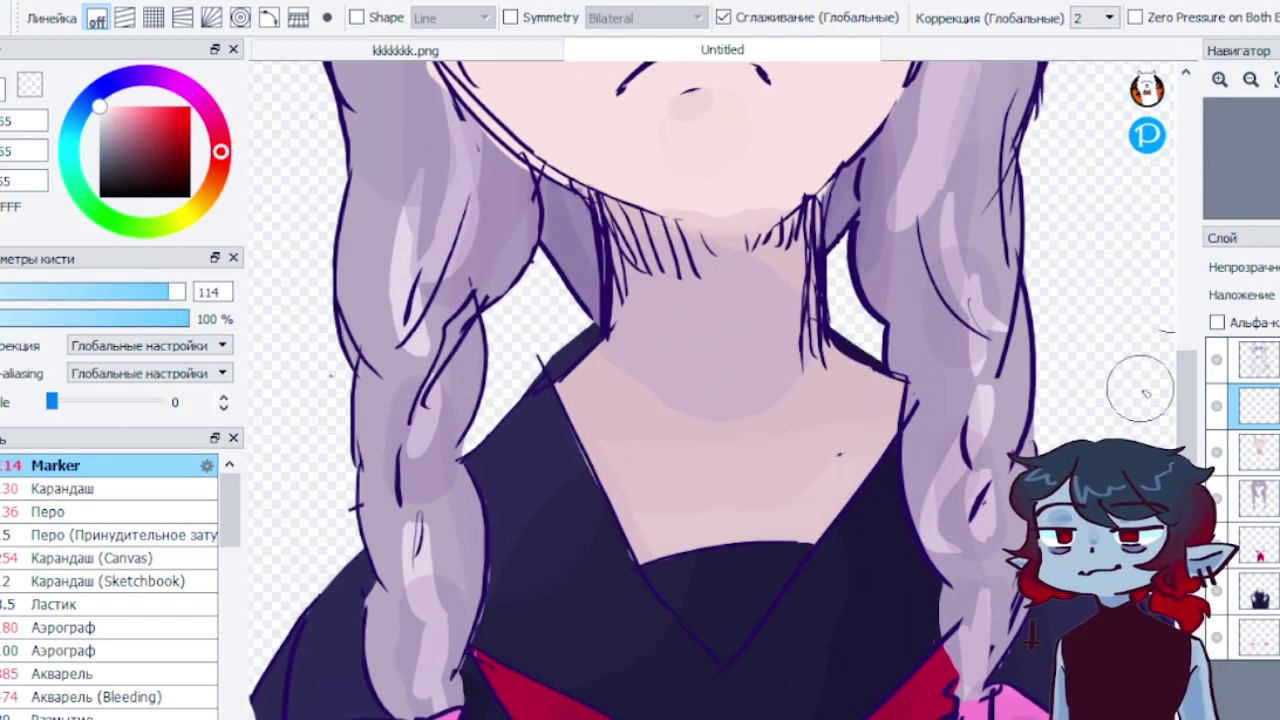
scroll(1140, 380, "up", 10)
scroll(1160, 405, "up", 1)
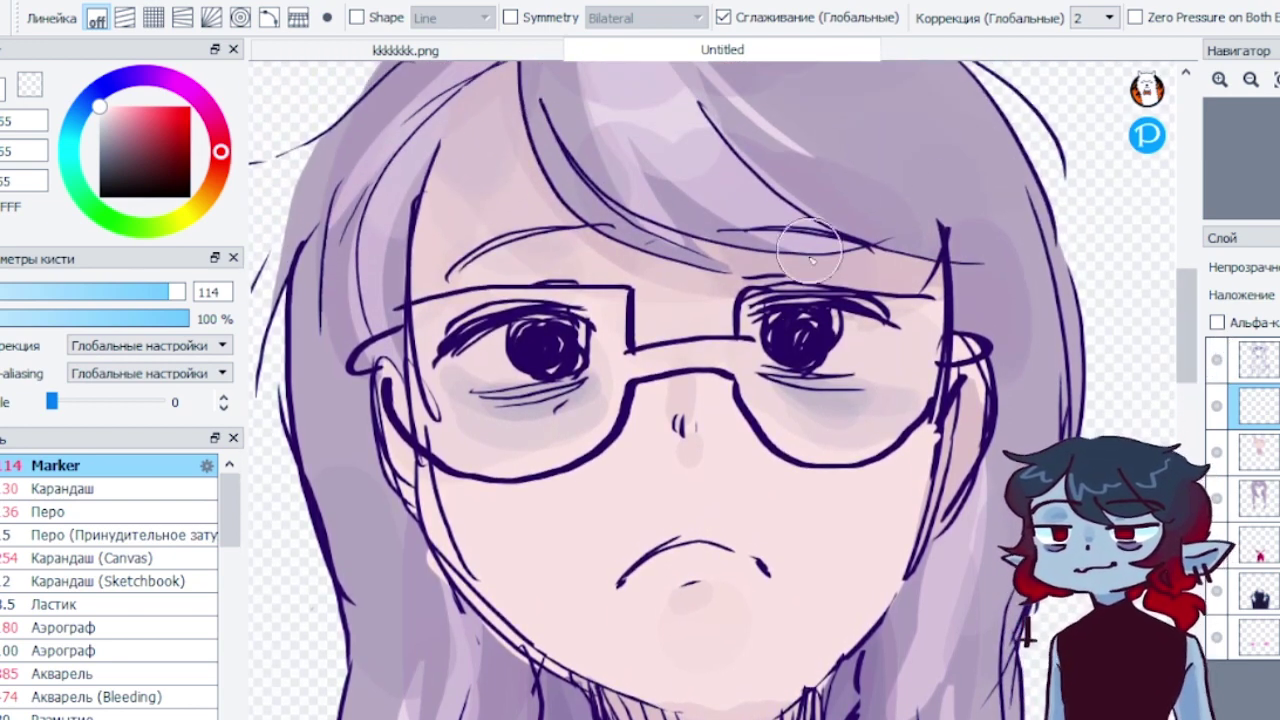
Paint the whites of both eyes with the white Marker at size 66
left_click_drag(856, 377, 893, 362)
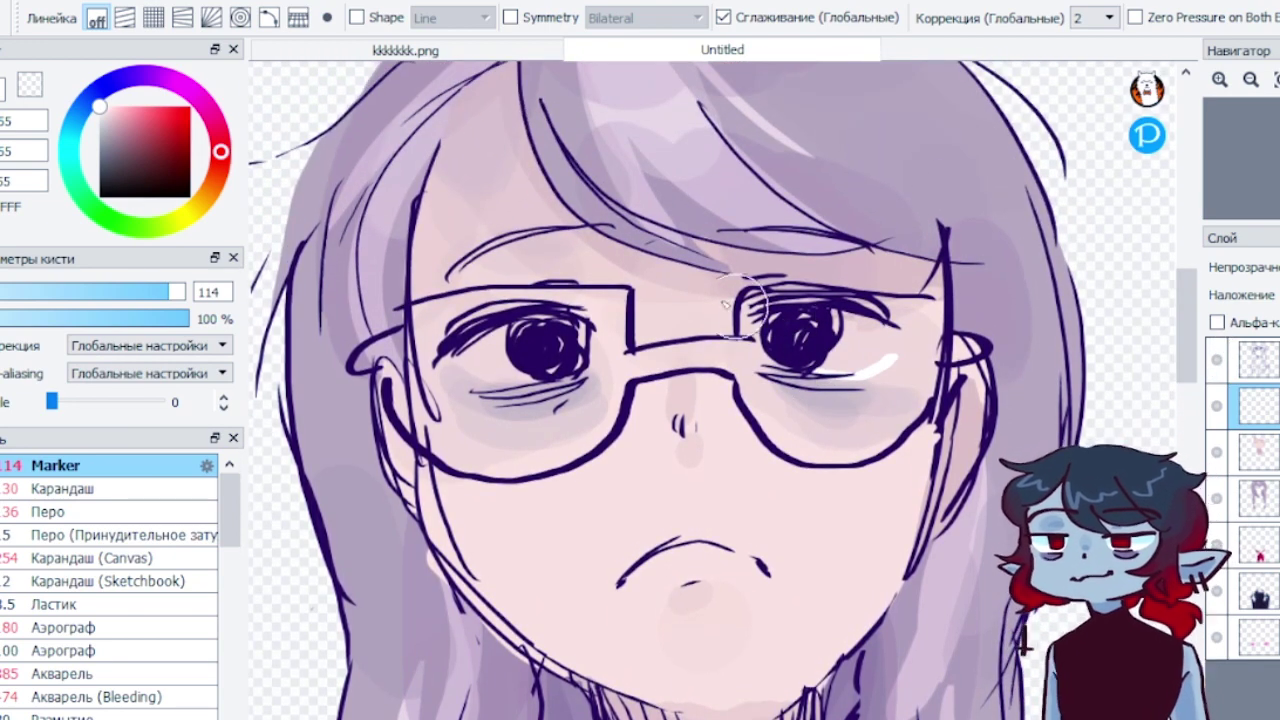
key("ctrl+z")
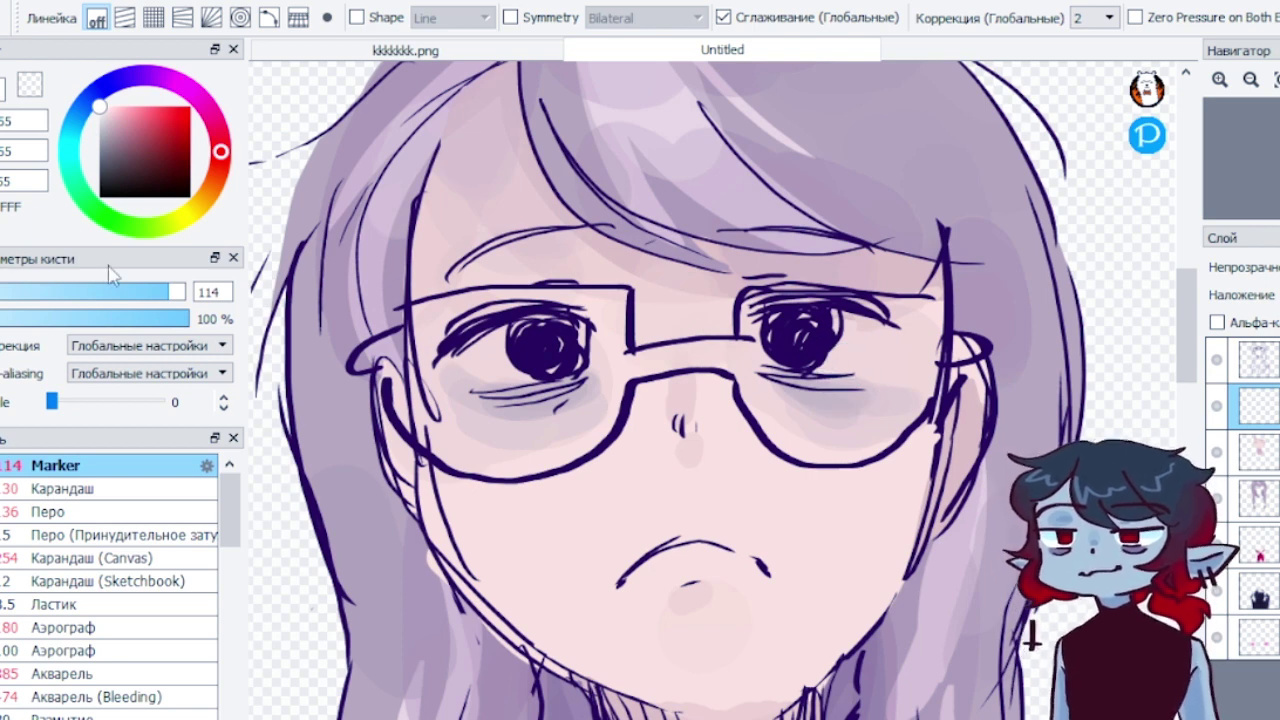
left_click(143, 291)
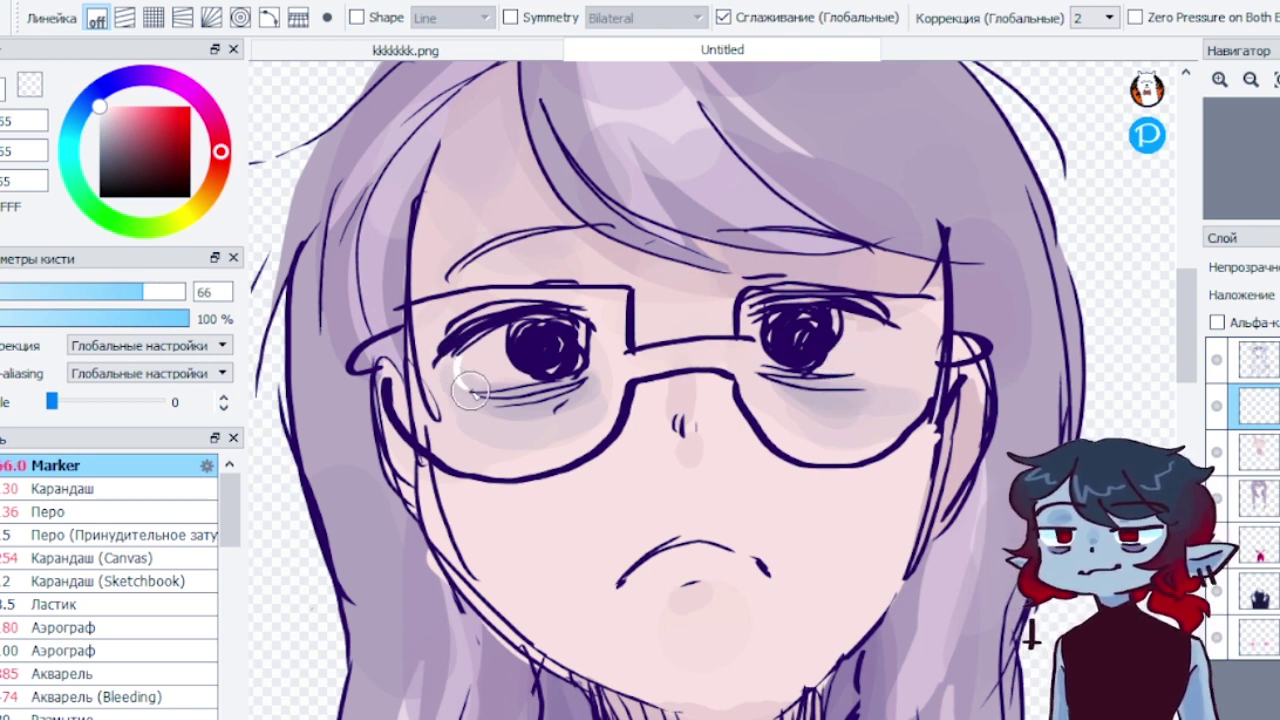
left_click_drag(470, 391, 475, 391)
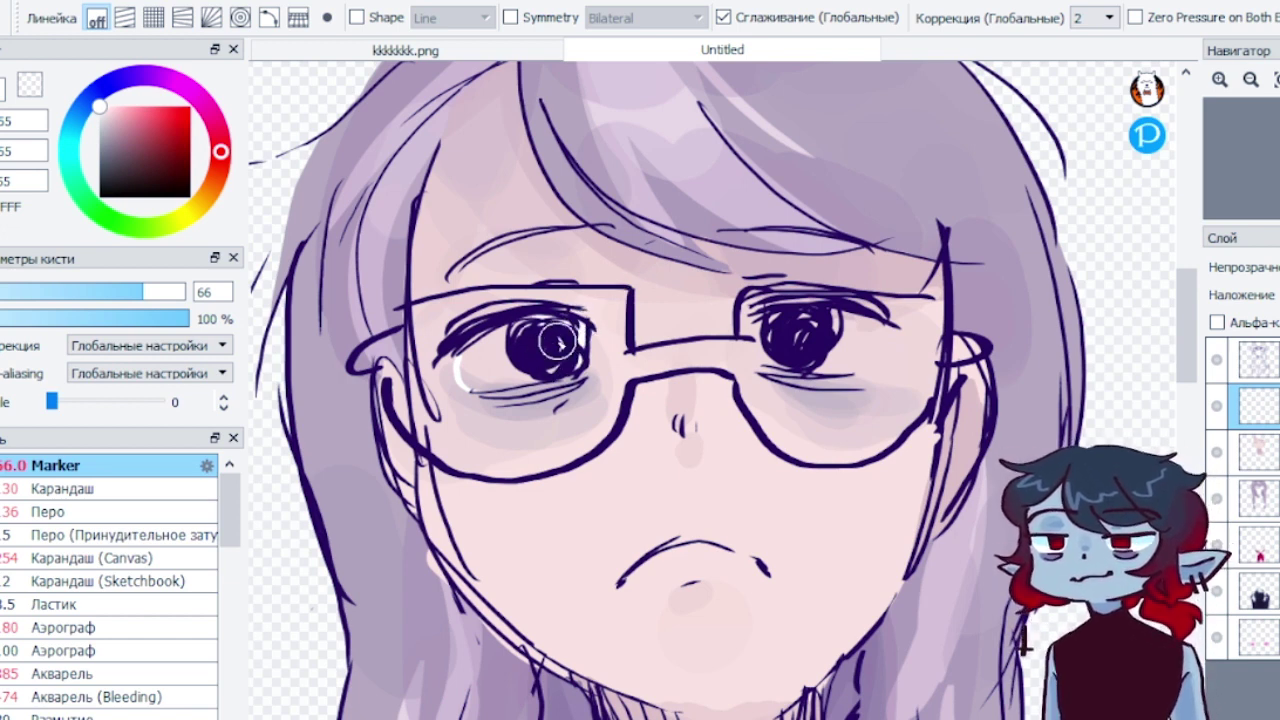
mouse_move(521, 358)
left_mouse_down()
mouse_move(485, 360)
mouse_move(506, 329)
mouse_move(472, 349)
mouse_move(473, 369)
mouse_move(496, 372)
mouse_move(468, 360)
mouse_move(475, 388)
mouse_move(538, 380)
mouse_move(507, 379)
left_mouse_up()
mouse_move(786, 364)
left_mouse_down()
mouse_move(779, 325)
mouse_move(773, 366)
left_mouse_up()
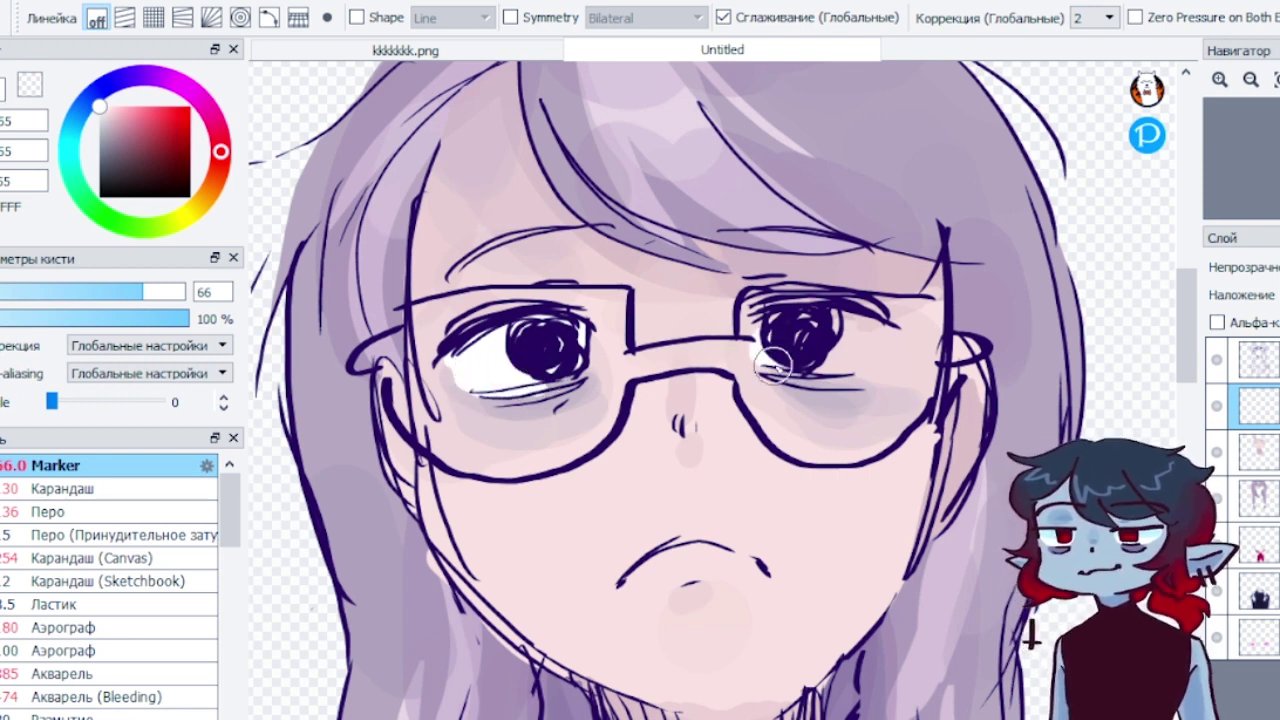
mouse_move(856, 307)
left_mouse_down()
mouse_move(830, 356)
mouse_move(844, 333)
mouse_move(828, 333)
mouse_move(833, 371)
mouse_move(872, 368)
mouse_move(890, 342)
mouse_move(849, 351)
mouse_move(880, 340)
left_mouse_up()
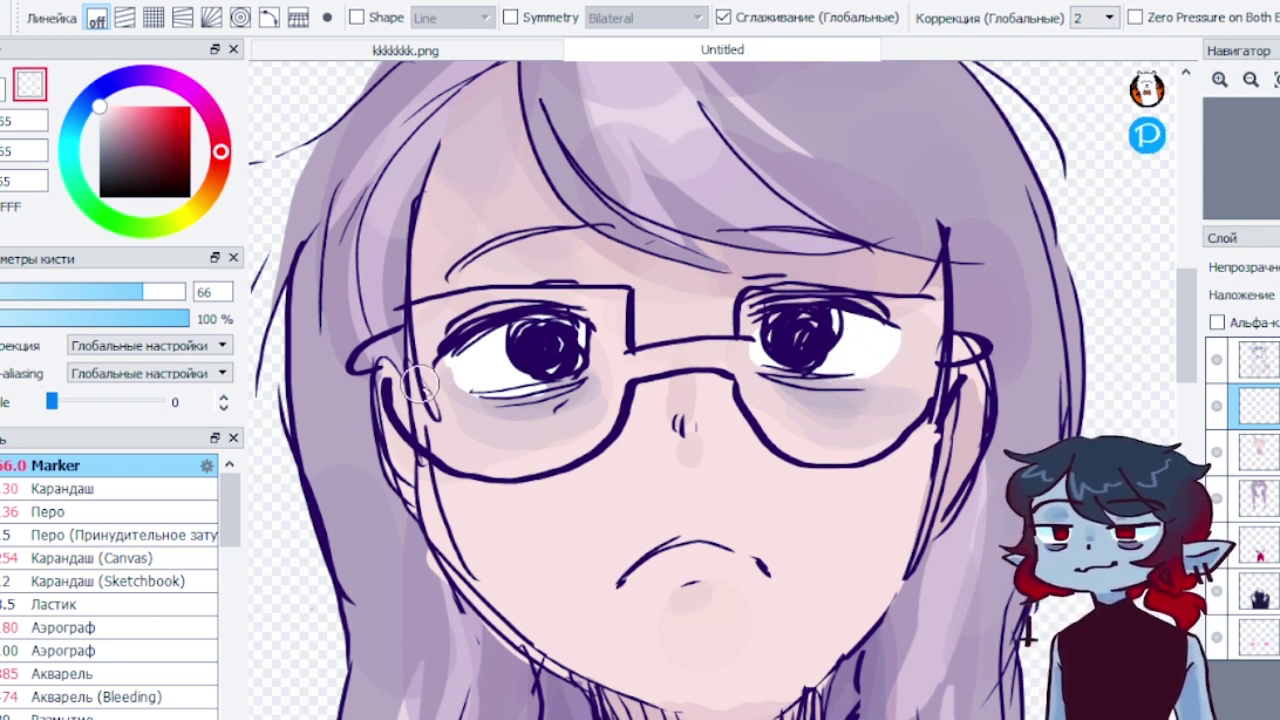
Clean up the edges of both eye whites, alternating transparent and white with the Marker at size 26
mouse_move(420, 384)
left_mouse_down()
mouse_move(456, 372)
mouse_move(447, 384)
mouse_move(462, 401)
mouse_move(454, 374)
mouse_move(488, 414)
mouse_move(482, 394)
mouse_move(554, 394)
mouse_move(500, 395)
mouse_move(536, 387)
left_mouse_up()
left_click(3, 86)
left_click(85, 298)
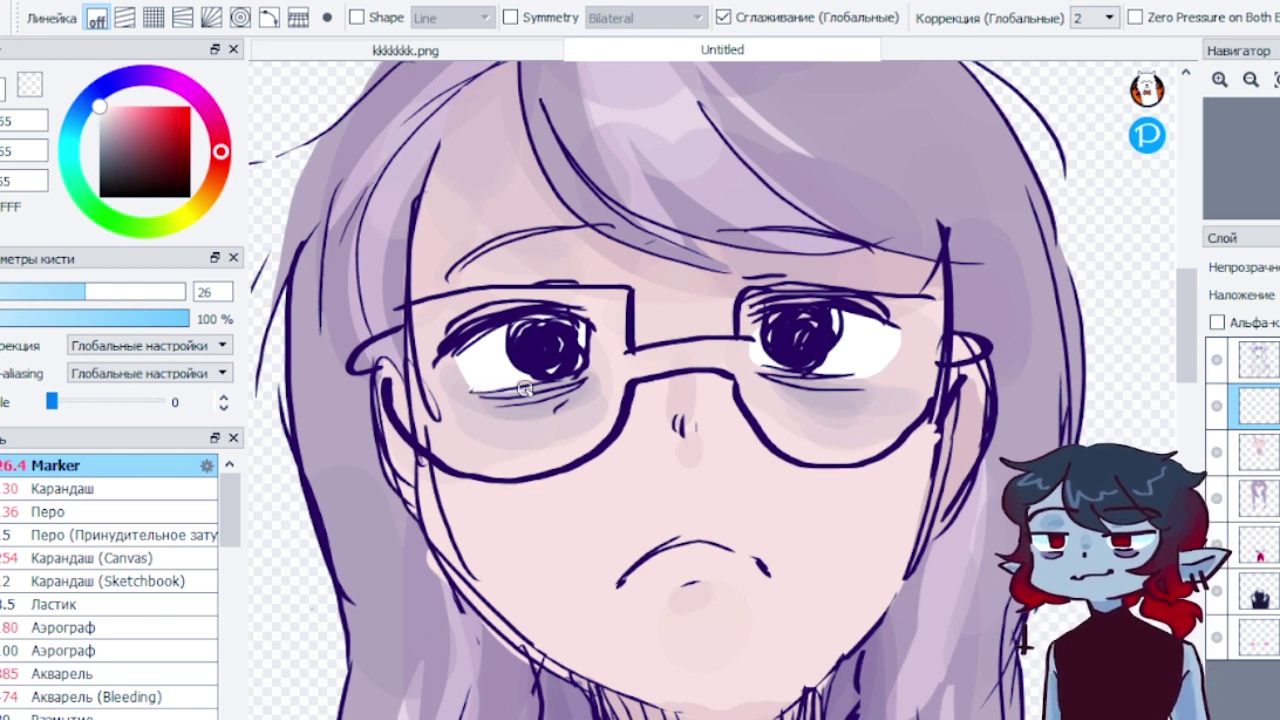
left_click(30, 85)
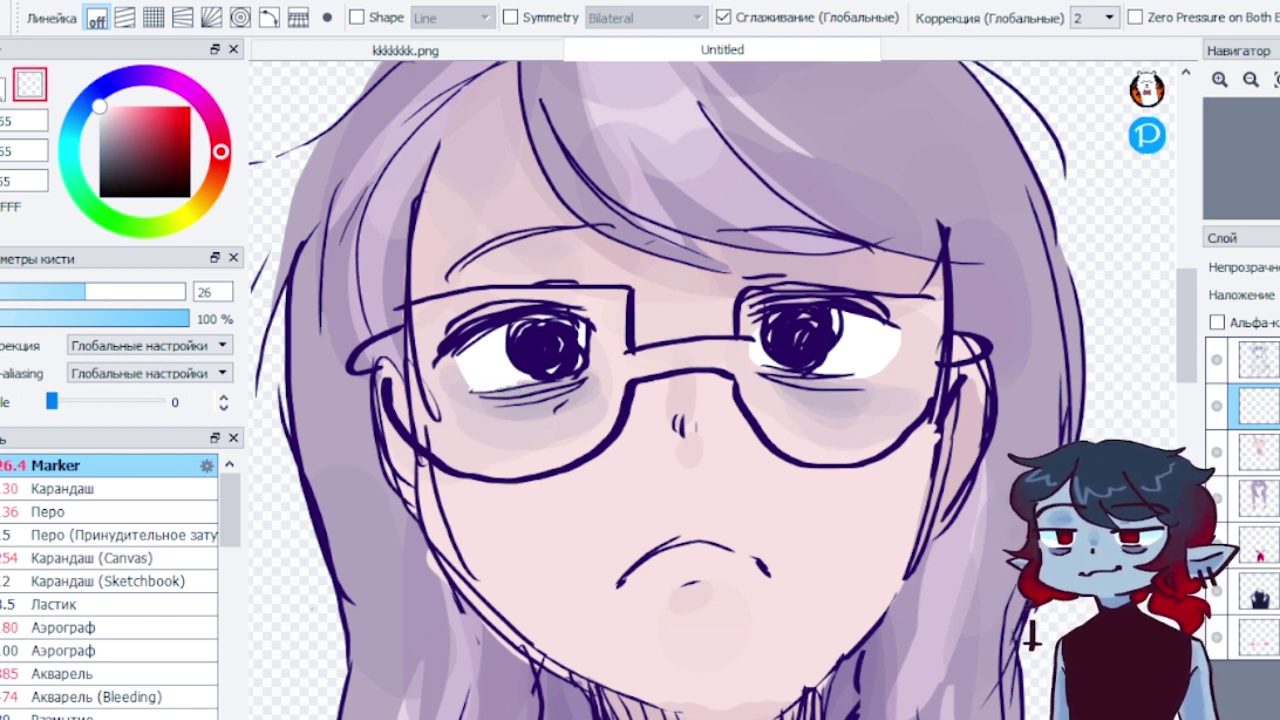
left_click(3, 90)
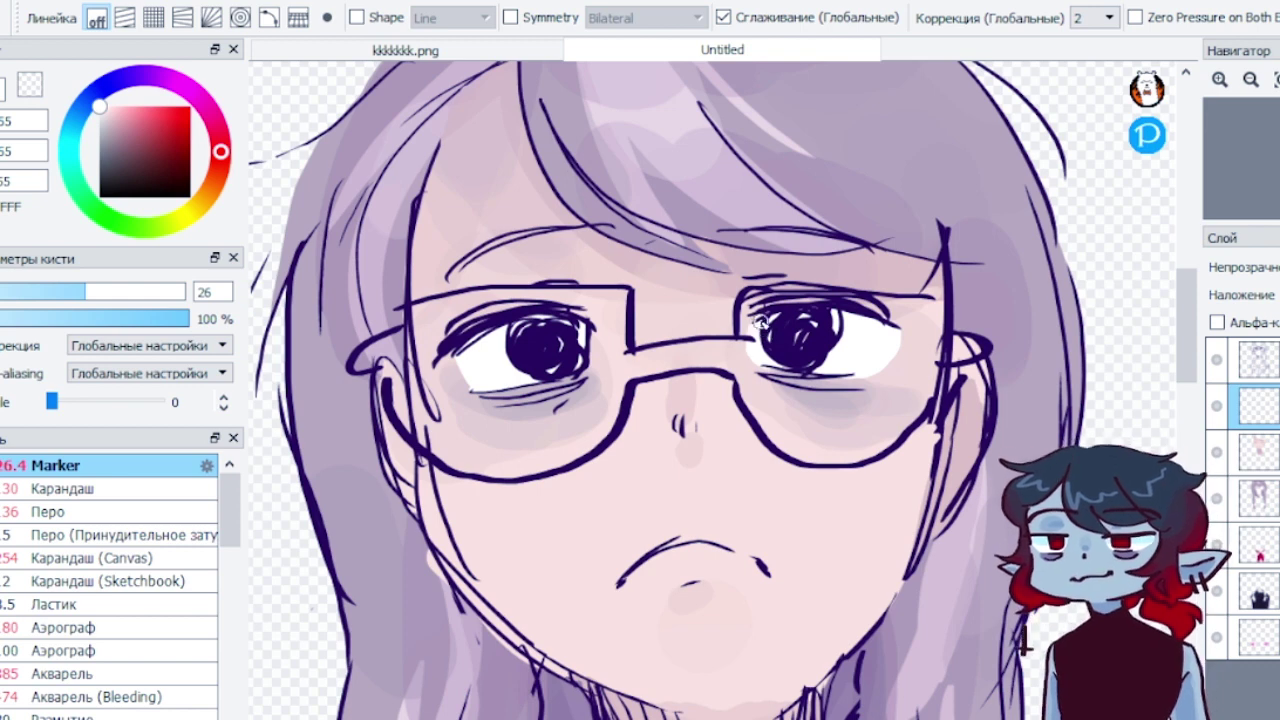
left_click(27, 82)
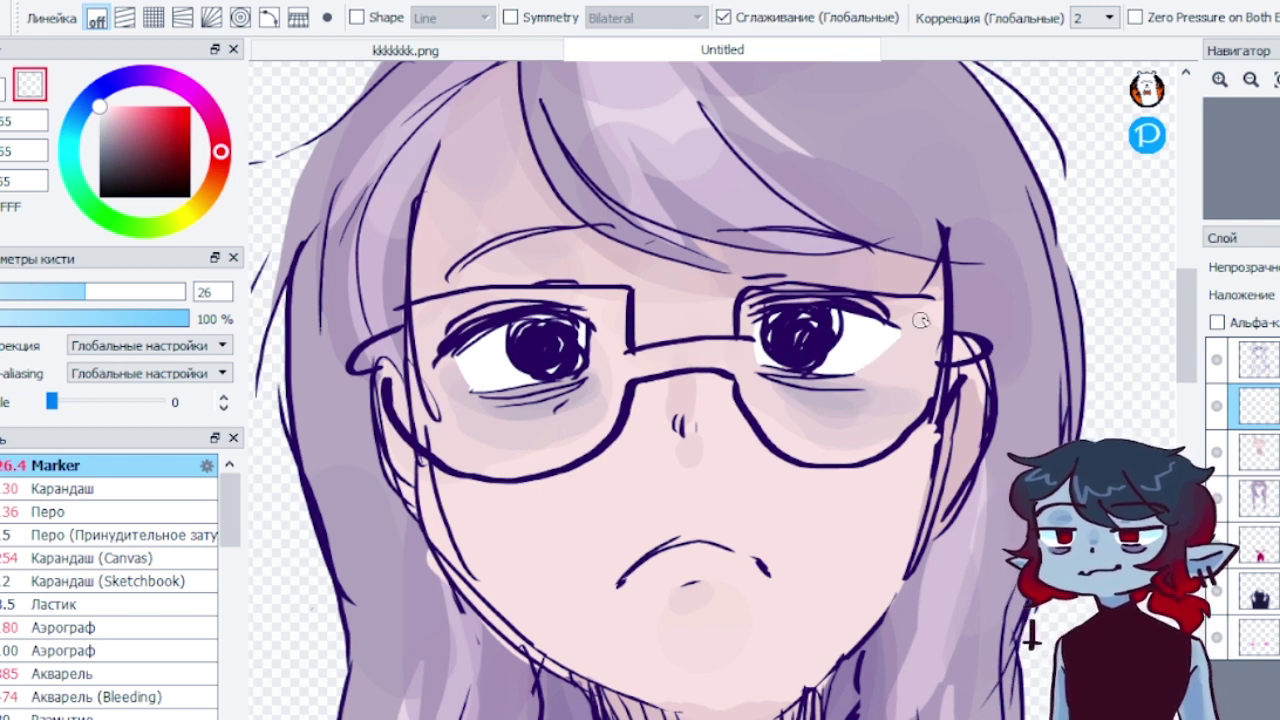
left_click(2, 89)
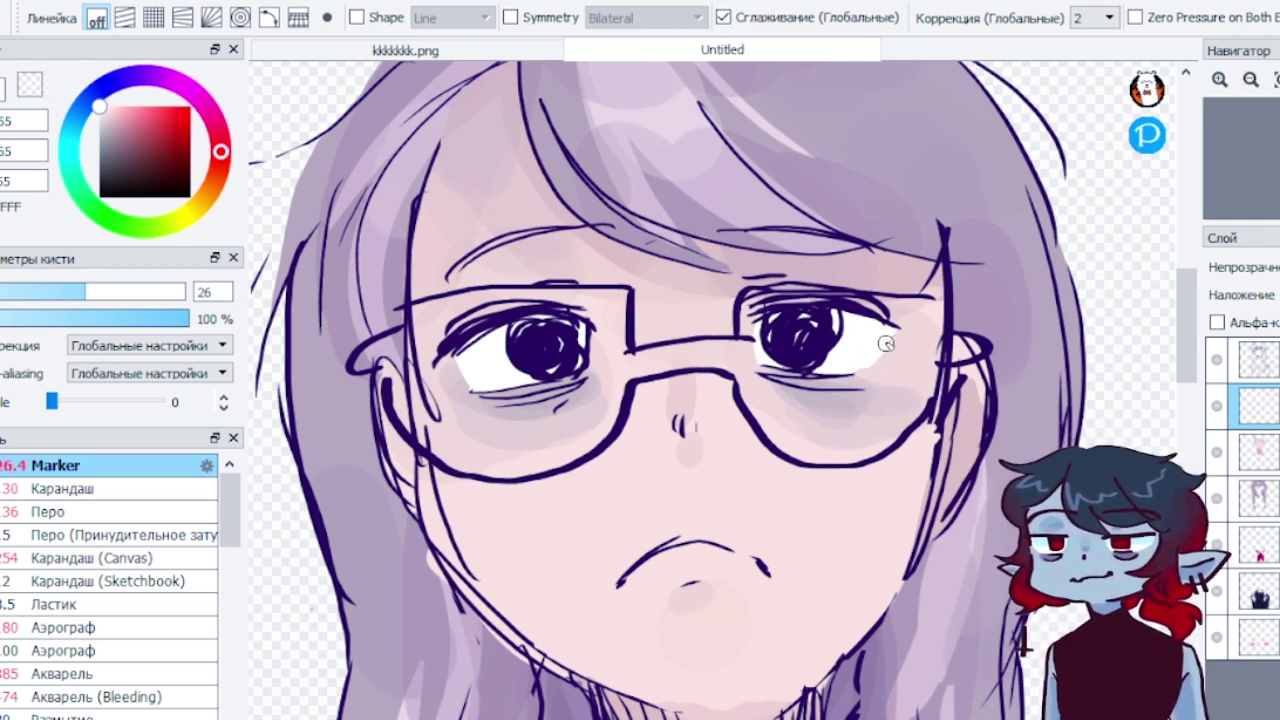
Lock the eye layer's alpha and shade the eye whites pale blue with the Карандаш brush at size 116, retouching with white
left_click_drag(115, 118, 110, 107)
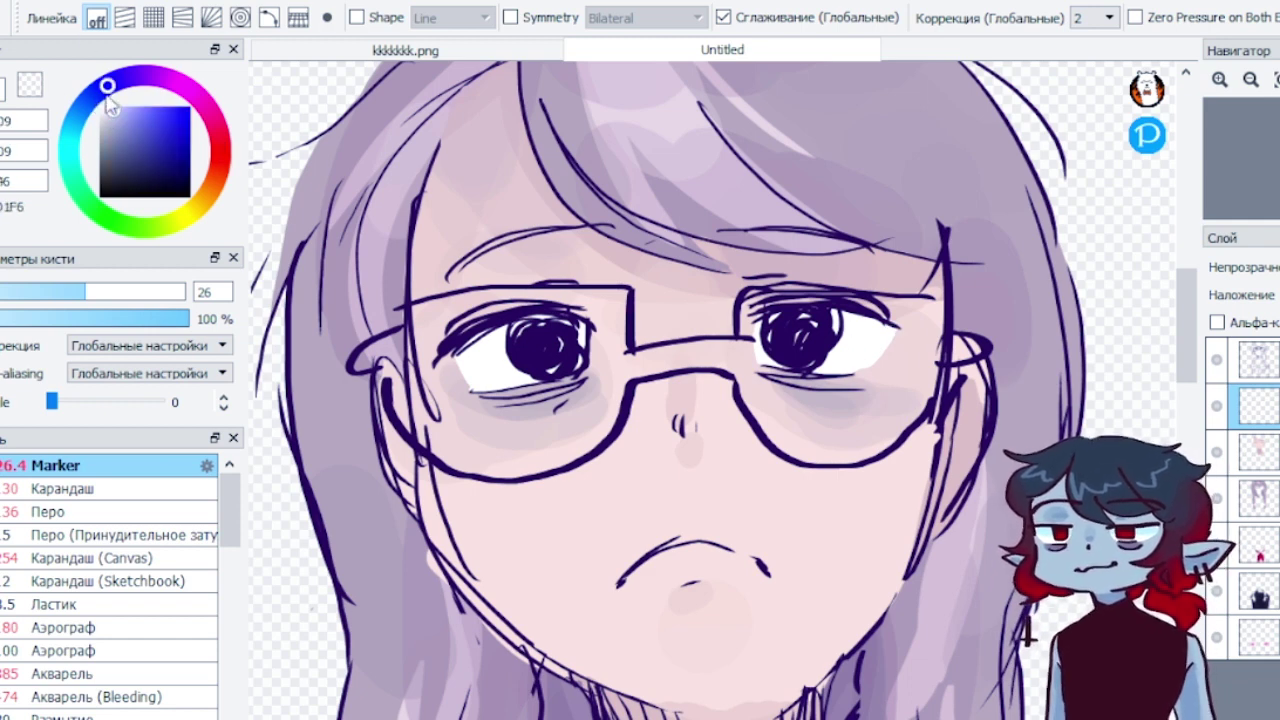
left_click(62, 489)
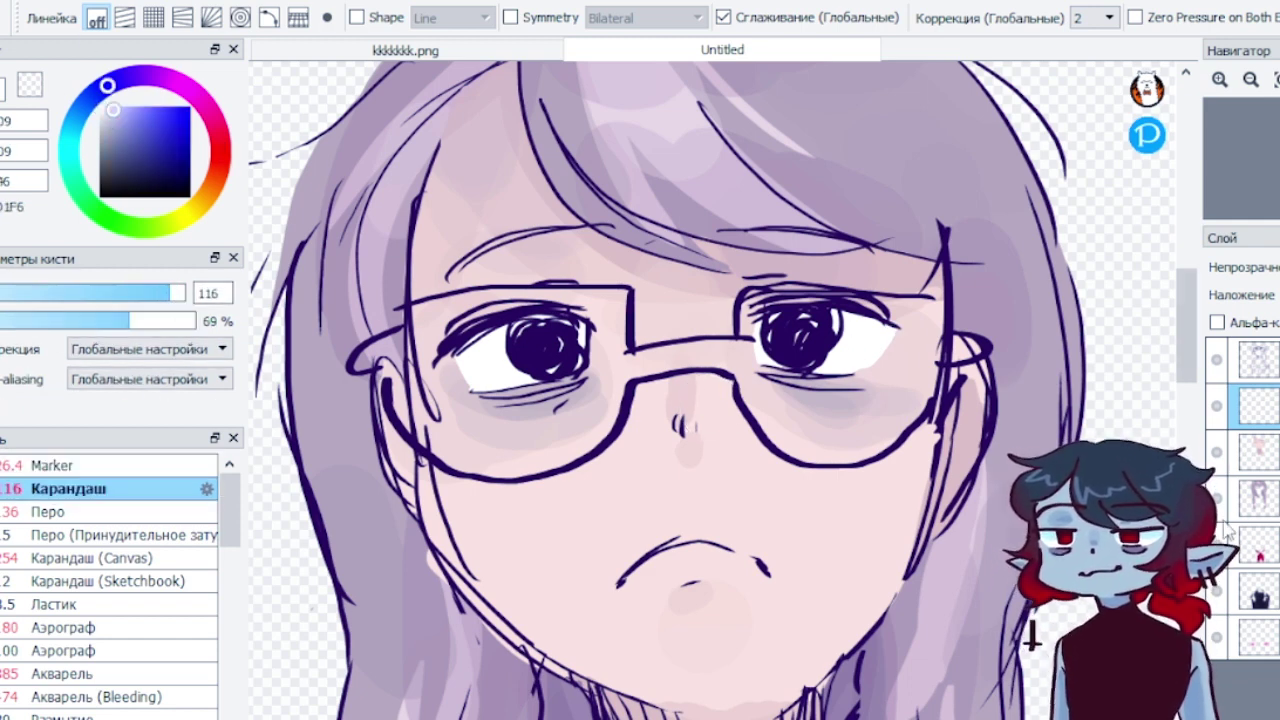
left_click(1217, 322)
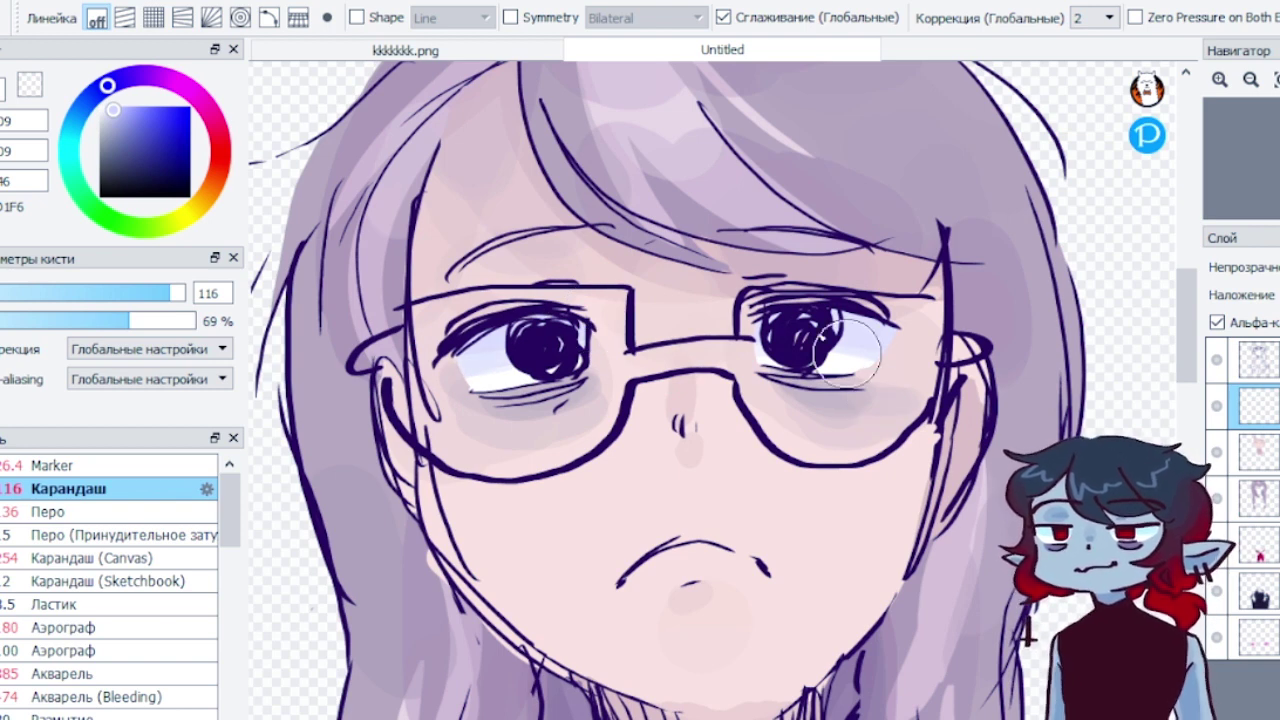
right_click(503, 377)
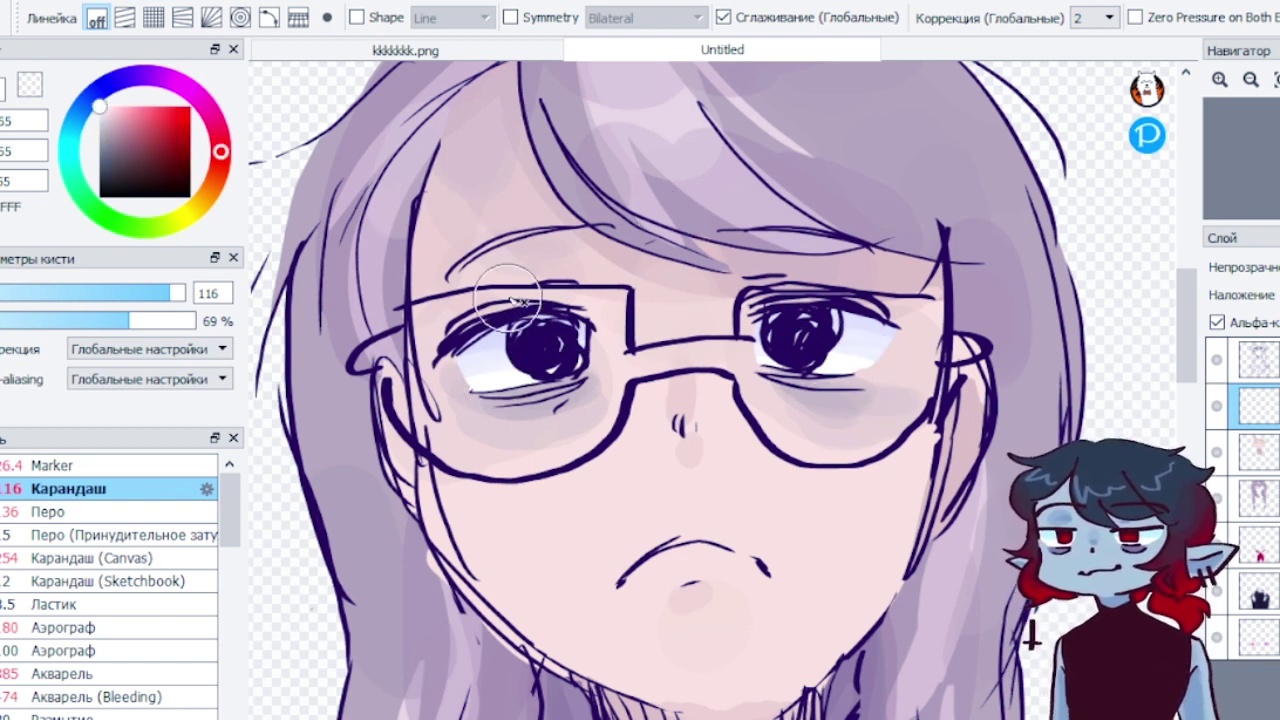
On the line art layer, try a muted violet patch on one iris with the Marker at size 45
left_click(332, 244, "alt")
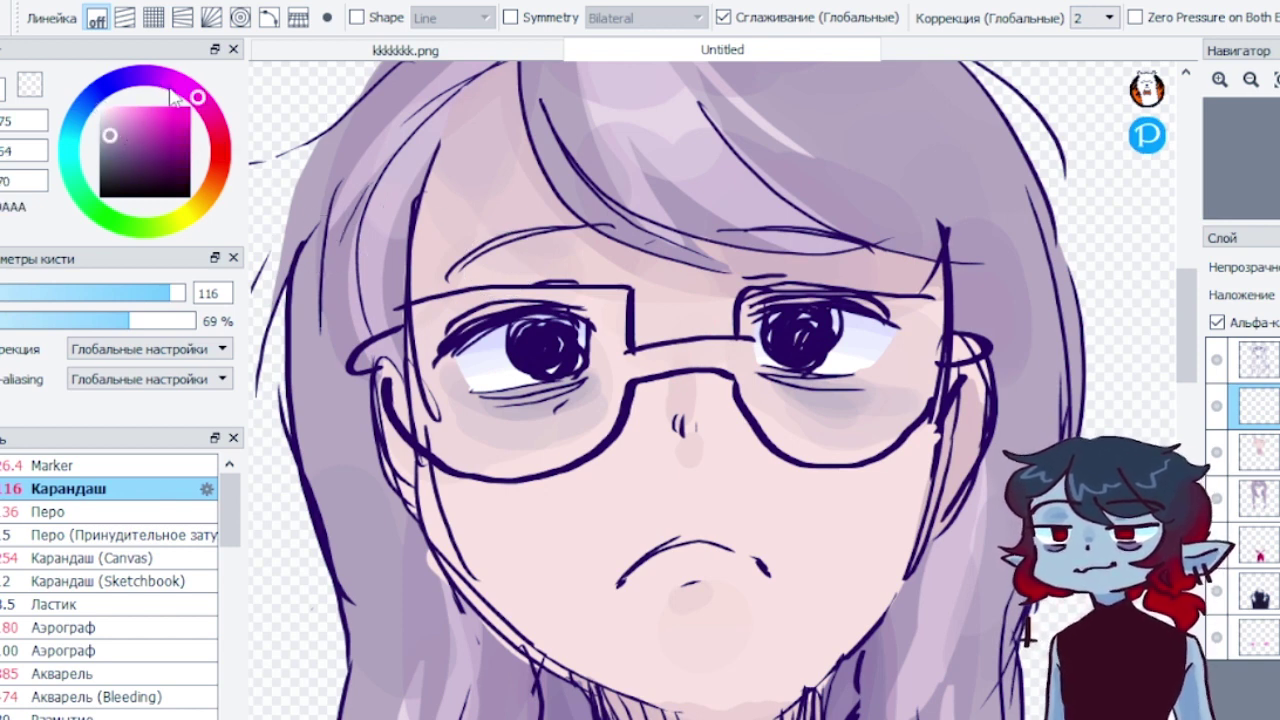
left_click(172, 95)
left_click(120, 132)
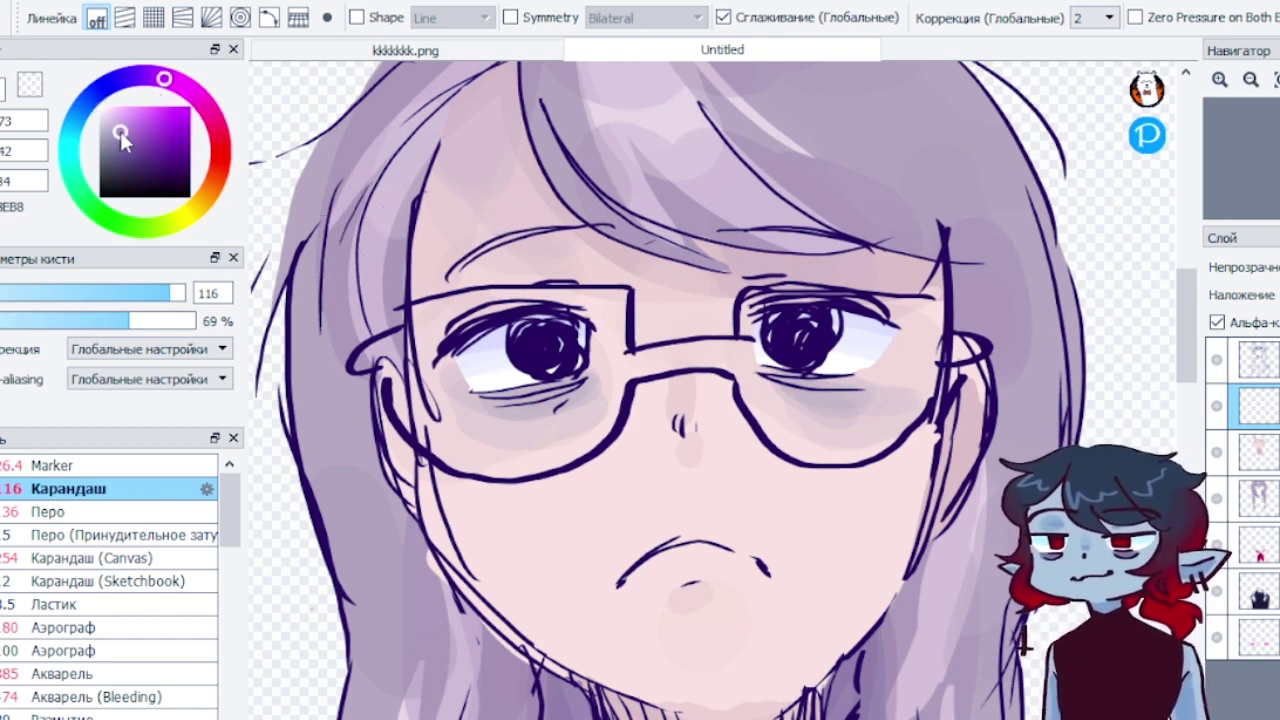
left_click(60, 466)
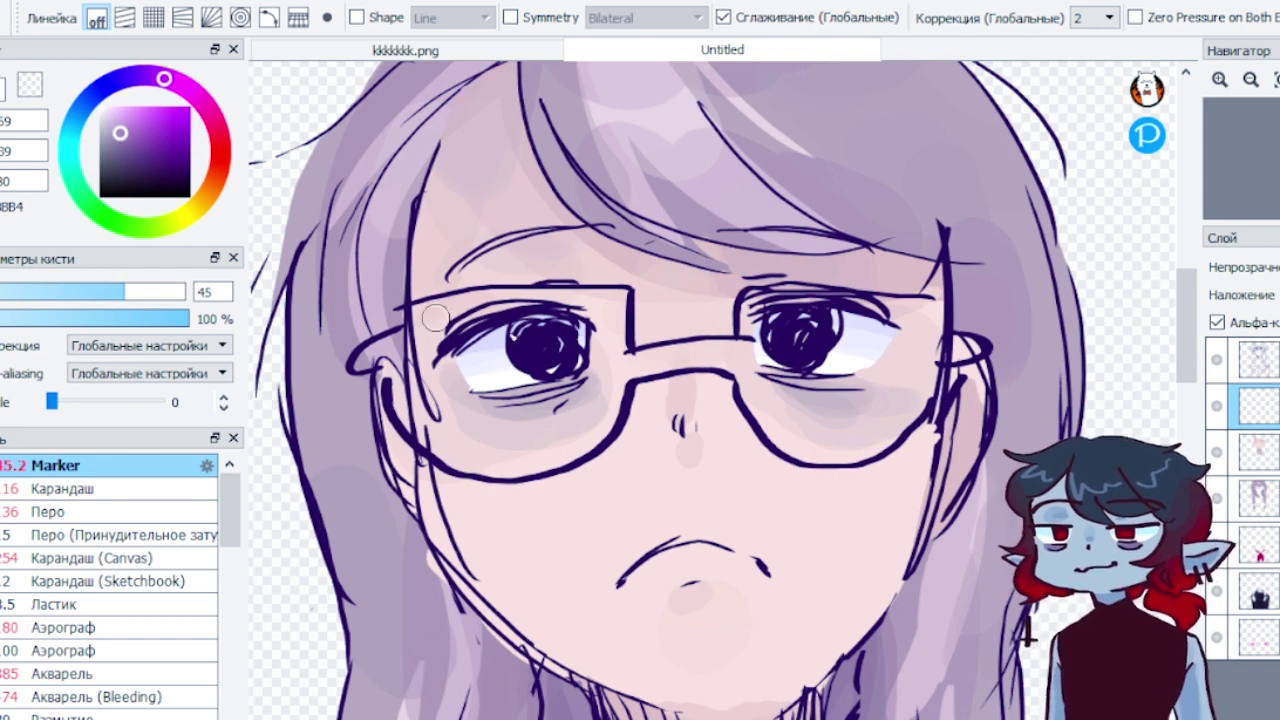
left_click(1258, 360)
mouse_move(536, 350)
left_mouse_down()
mouse_move(562, 365)
mouse_move(540, 360)
left_mouse_up()
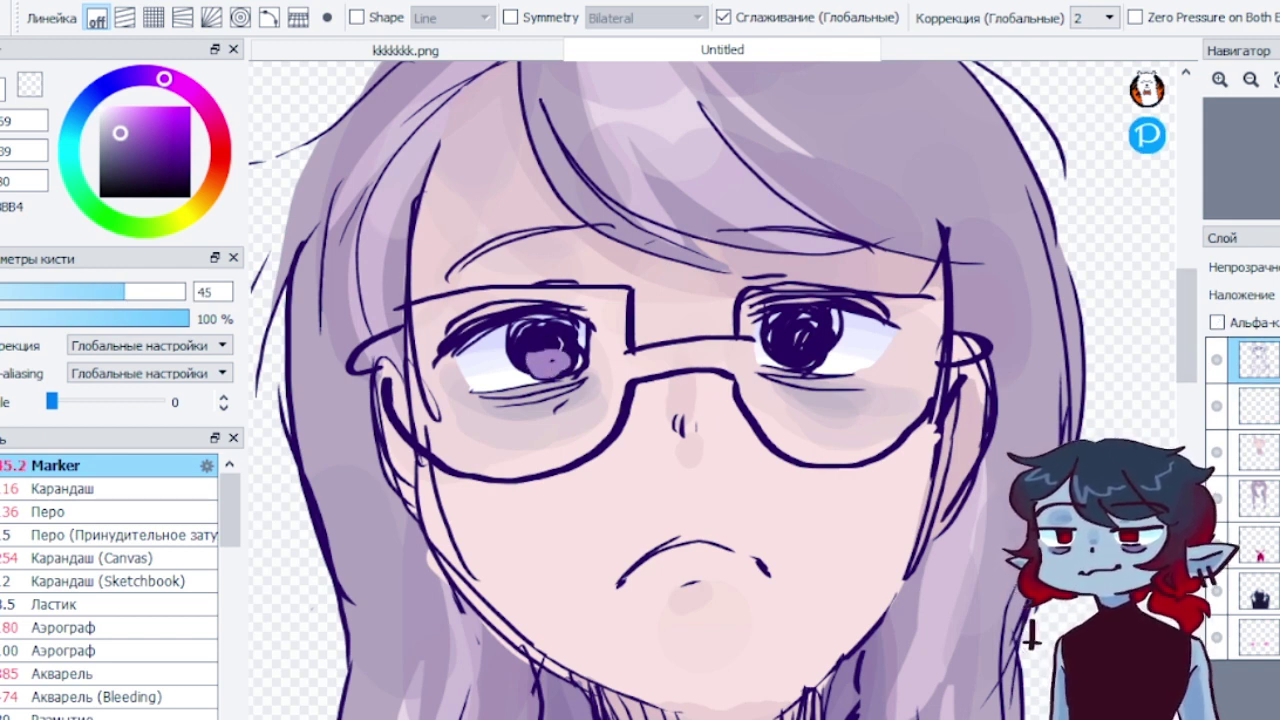
key("ctrl+z")
Fill both irises solid with the line art's dark indigo, using the Marker enlarged to size 94
right_click(531, 342)
mouse_move(531, 342)
left_mouse_down()
mouse_move(561, 323)
mouse_move(558, 355)
mouse_move(571, 330)
mouse_move(554, 374)
mouse_move(557, 331)
mouse_move(520, 350)
left_mouse_up()
mouse_move(800, 340)
left_mouse_down()
mouse_move(800, 355)
mouse_move(775, 345)
mouse_move(785, 368)
mouse_move(795, 322)
mouse_move(820, 360)
left_mouse_up()
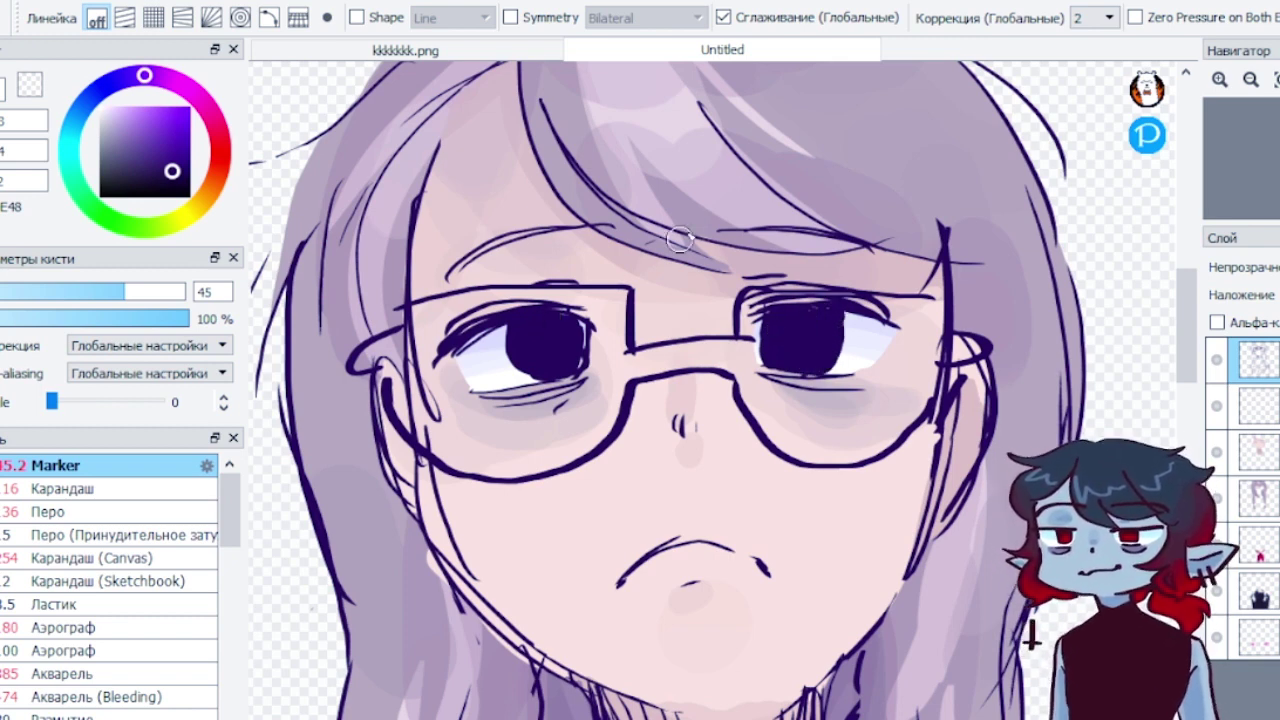
mouse_move(780, 345)
left_mouse_down()
mouse_move(825, 330)
mouse_move(766, 338)
mouse_move(780, 345)
mouse_move(806, 322)
mouse_move(826, 334)
mouse_move(826, 309)
mouse_move(801, 360)
mouse_move(821, 351)
mouse_move(786, 326)
mouse_move(766, 345)
mouse_move(788, 364)
mouse_move(776, 324)
mouse_move(772, 356)
mouse_move(820, 372)
left_mouse_up()
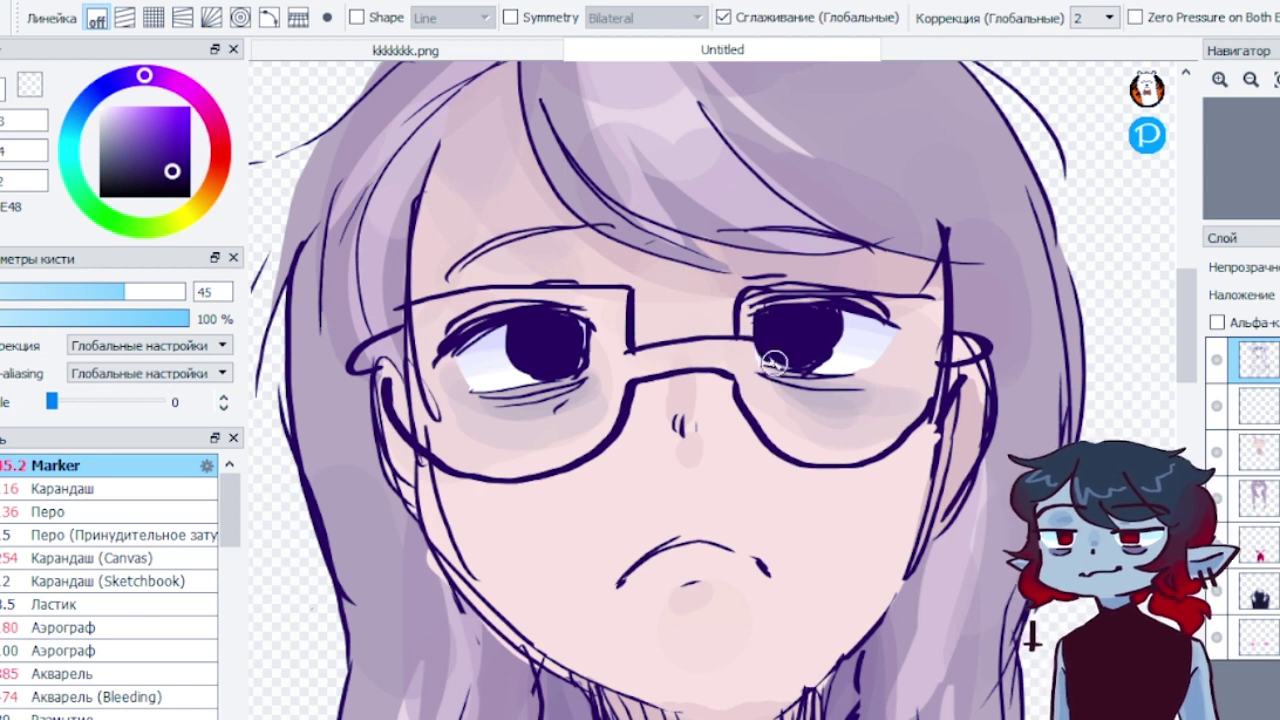
mouse_move(513, 314)
left_mouse_down()
mouse_move(514, 352)
mouse_move(506, 329)
left_mouse_up()
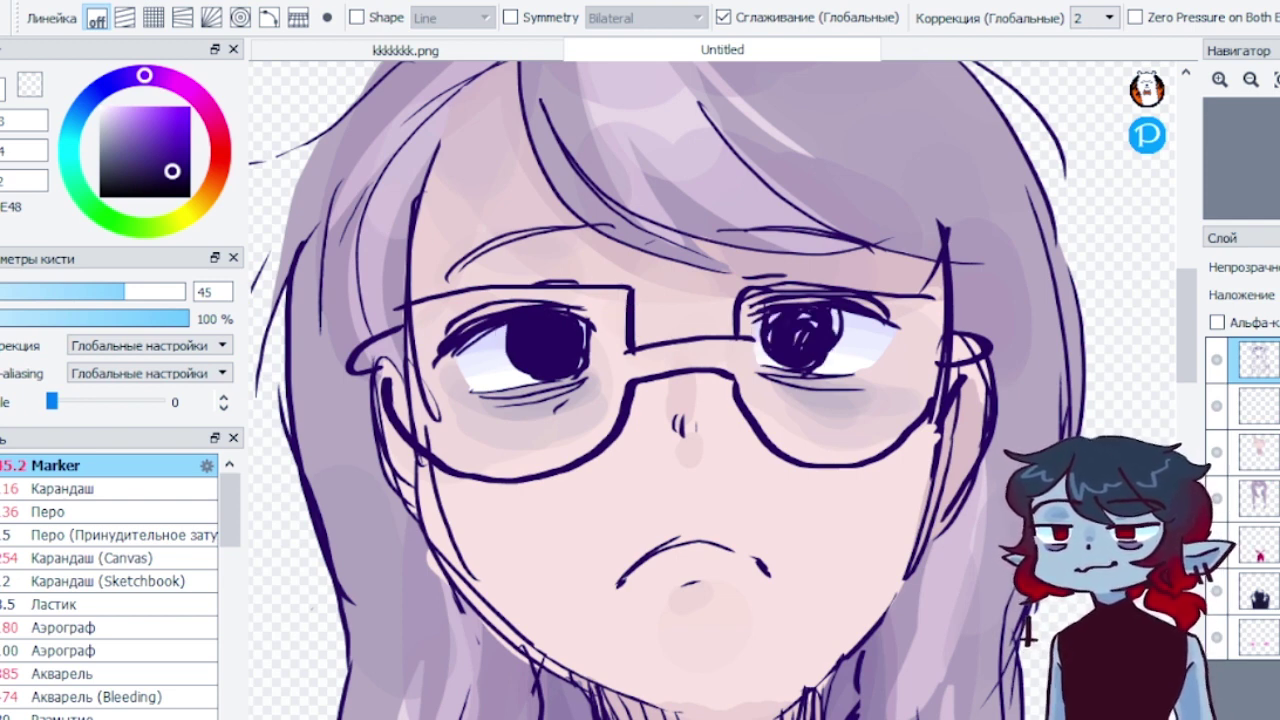
key("ctrl+z")
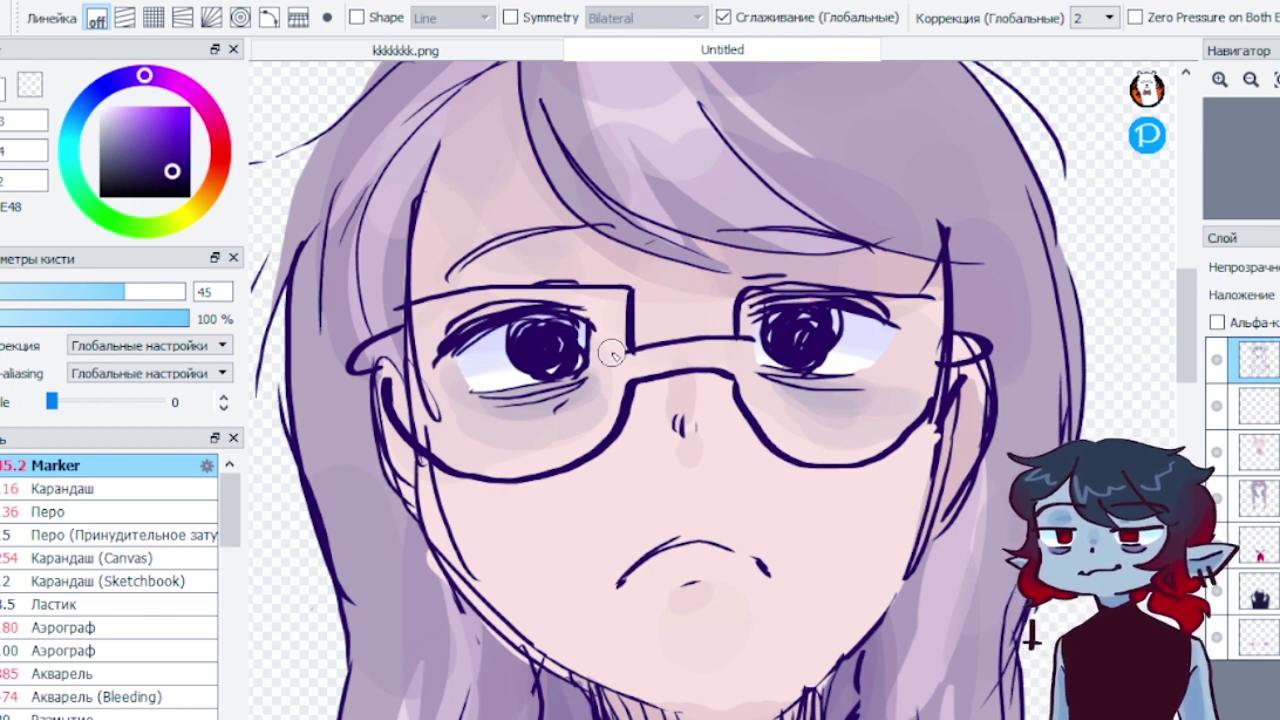
left_click_drag(137, 290, 157, 290)
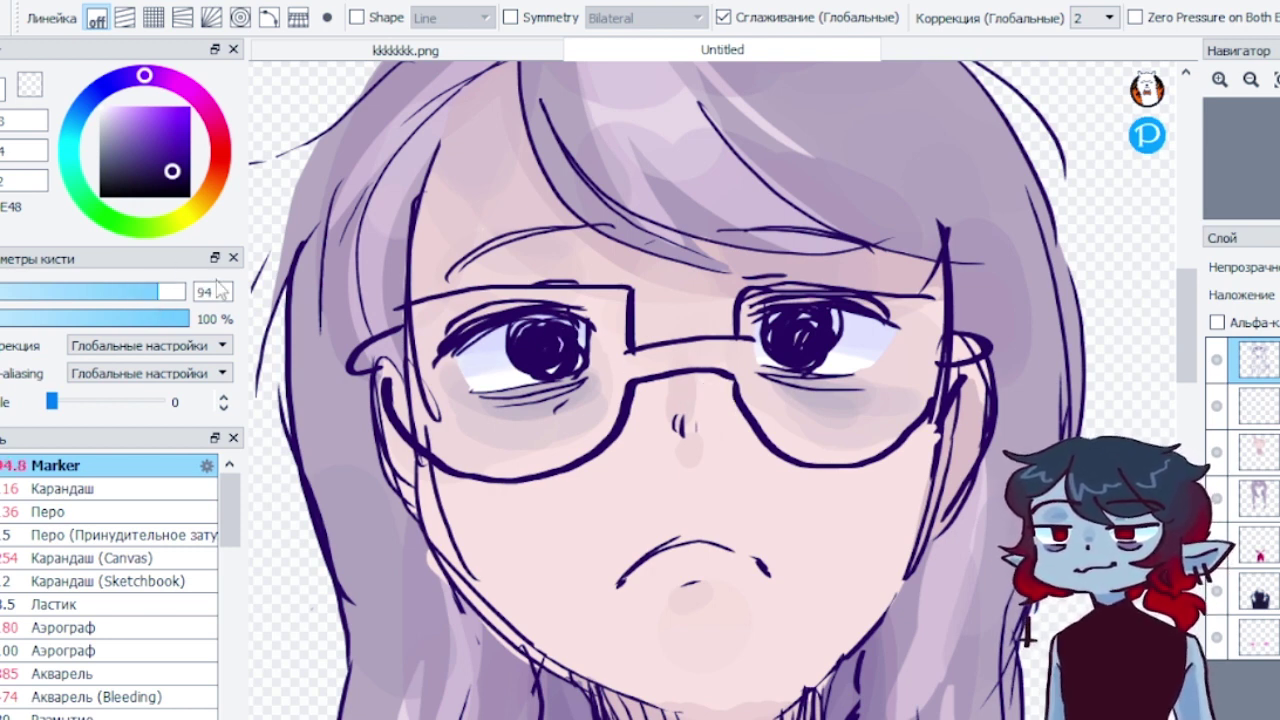
mouse_move(540, 347)
left_mouse_down()
mouse_move(548, 369)
mouse_move(566, 346)
mouse_move(590, 350)
left_mouse_up()
mouse_move(820, 380)
left_mouse_down()
mouse_move(803, 324)
mouse_move(779, 334)
mouse_move(828, 328)
left_mouse_up()
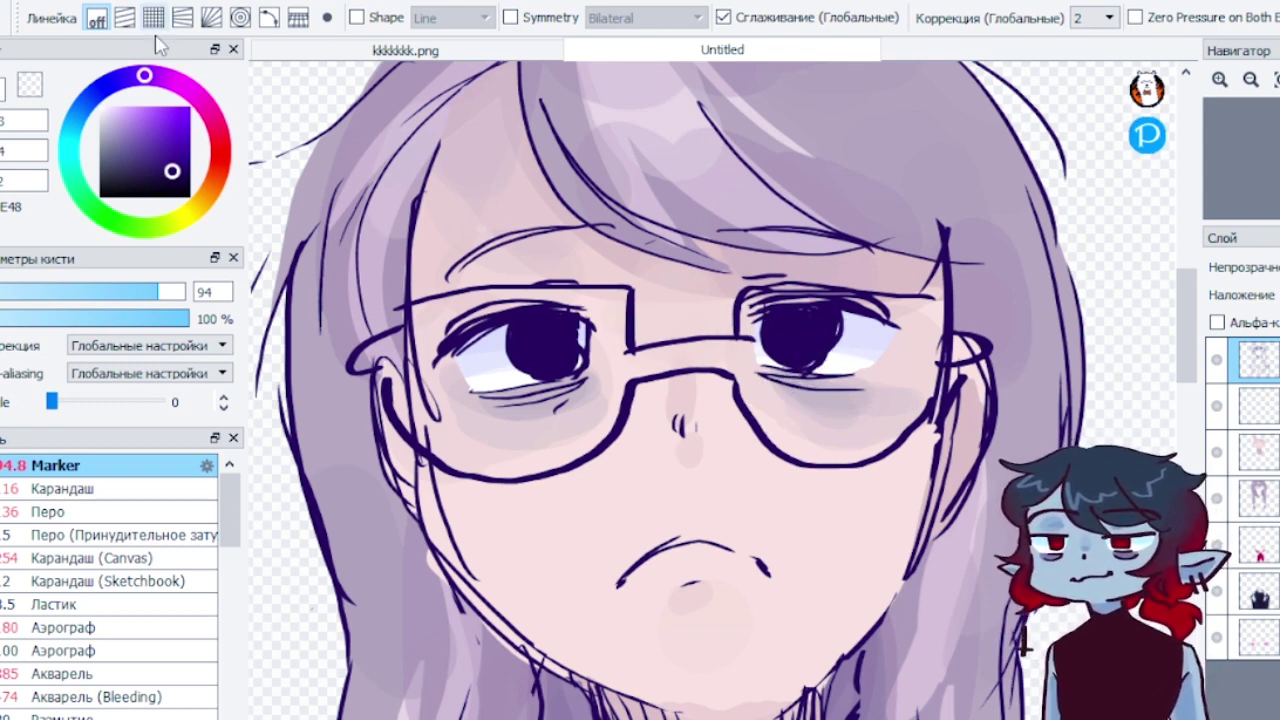
Paint a light violet crescent along the lower part of both irises with the Marker at size 45
left_click(138, 123)
left_click(157, 78)
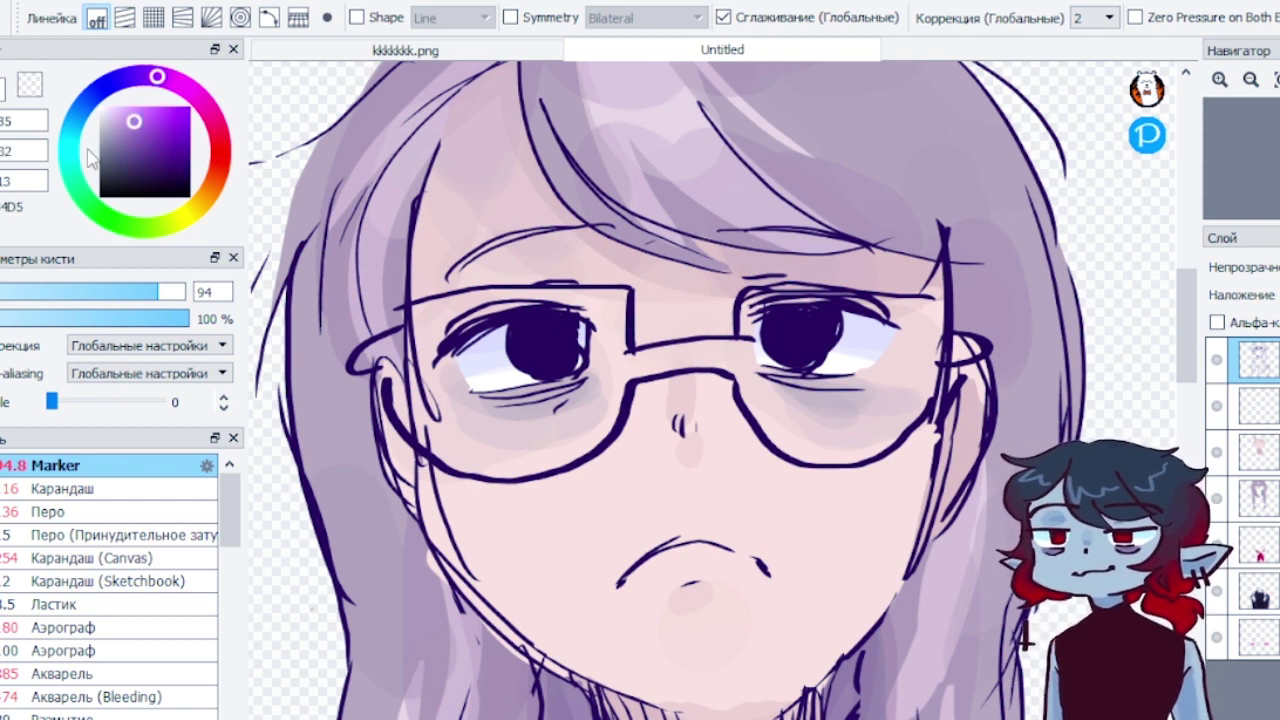
left_click(126, 293)
mouse_move(521, 350)
left_mouse_down()
mouse_move(553, 371)
mouse_move(567, 351)
mouse_move(527, 368)
mouse_move(554, 370)
mouse_move(569, 344)
left_mouse_up()
key("ctrl+z")
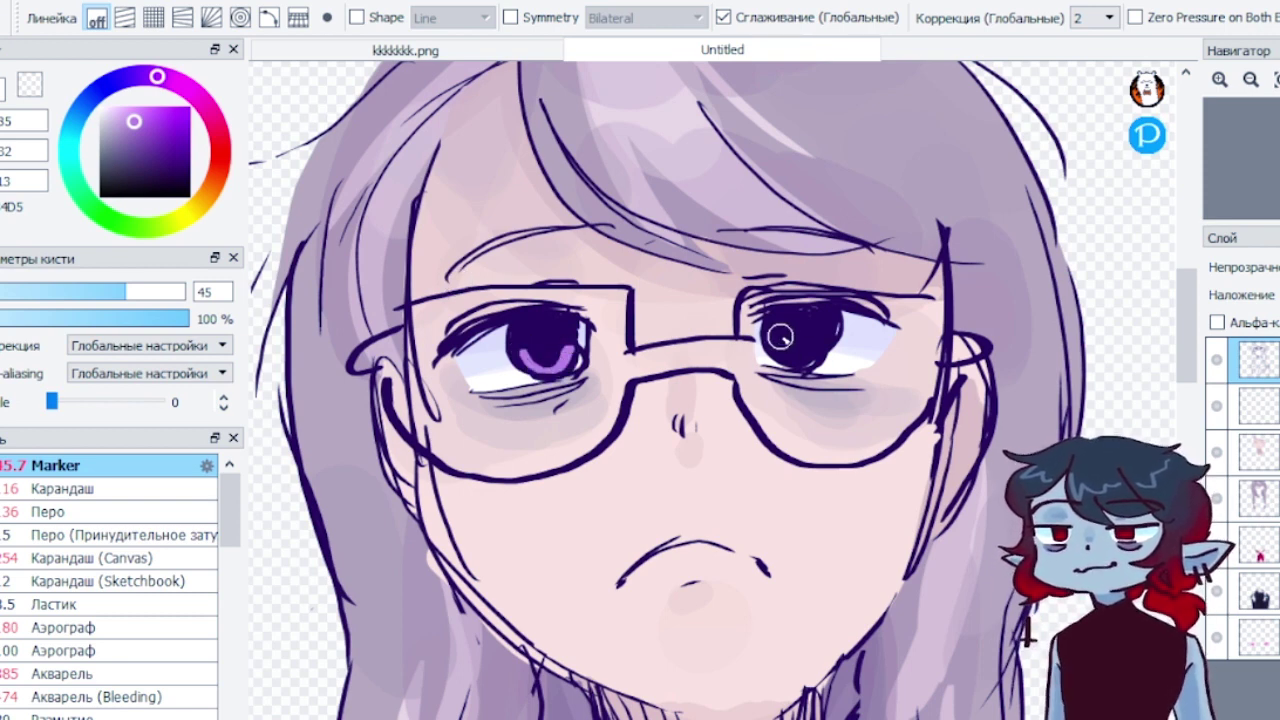
mouse_move(777, 343)
left_mouse_down()
mouse_move(795, 362)
mouse_move(830, 342)
left_mouse_up()
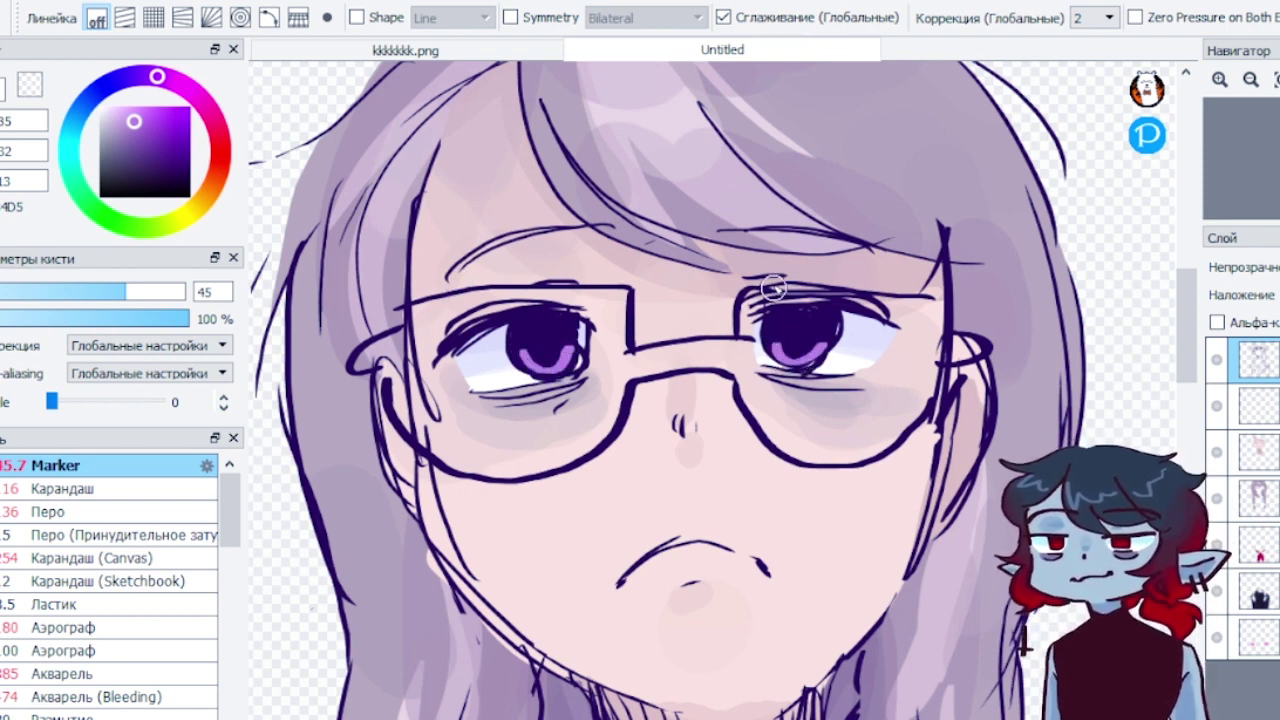
Extend the iris crescents upward around both pupils in progressively darker violet tones with the Marker at size 45
left_click(135, 126)
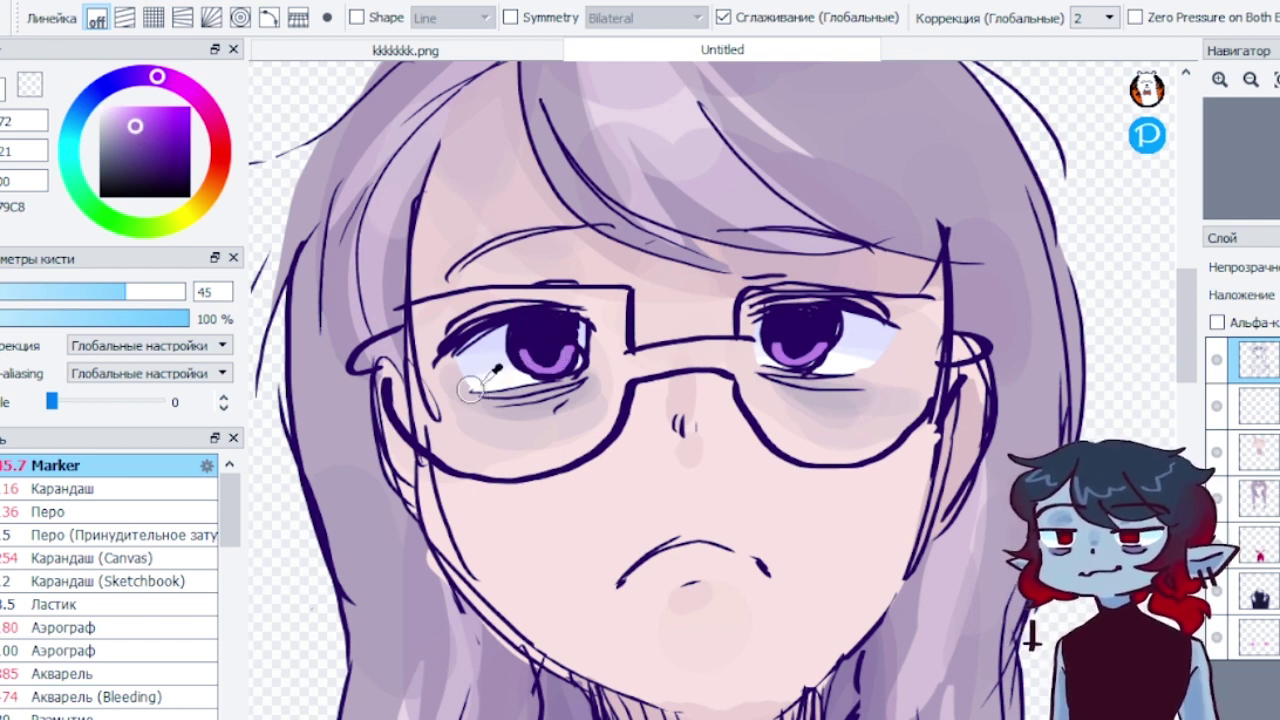
right_click(568, 355)
left_click(135, 132)
left_click(150, 77)
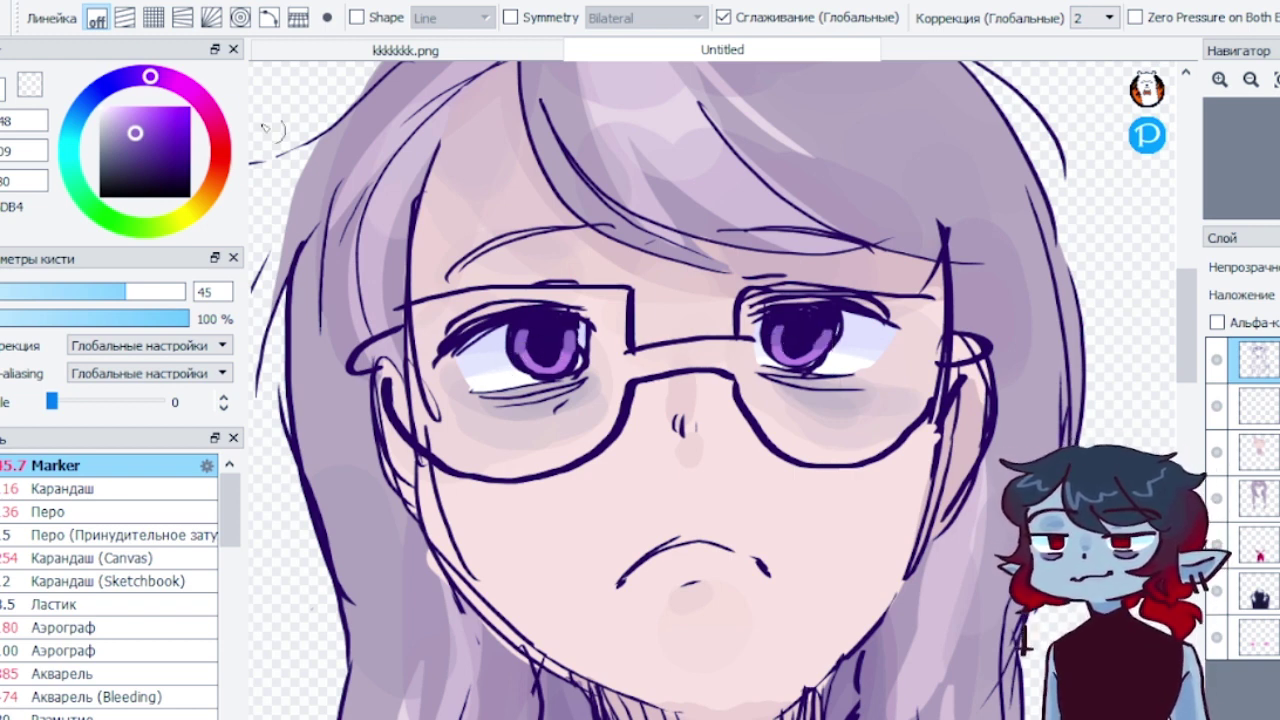
left_click(138, 141)
left_click(144, 77)
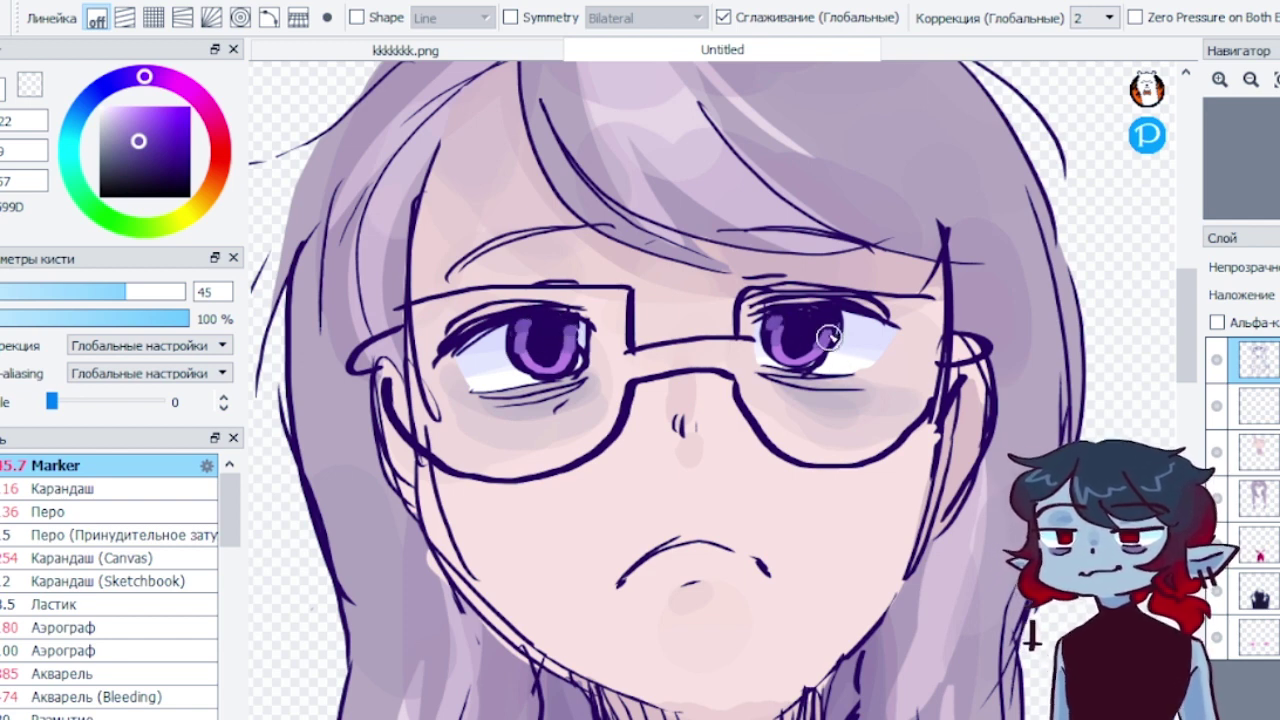
left_click_drag(822, 346, 805, 364)
key("ctrl+z")
Tint both pupils light violet with the Карандаш brush at size 61, and hatch them with fine Marker lines at size 21
left_click(134, 121)
left_click(156, 76)
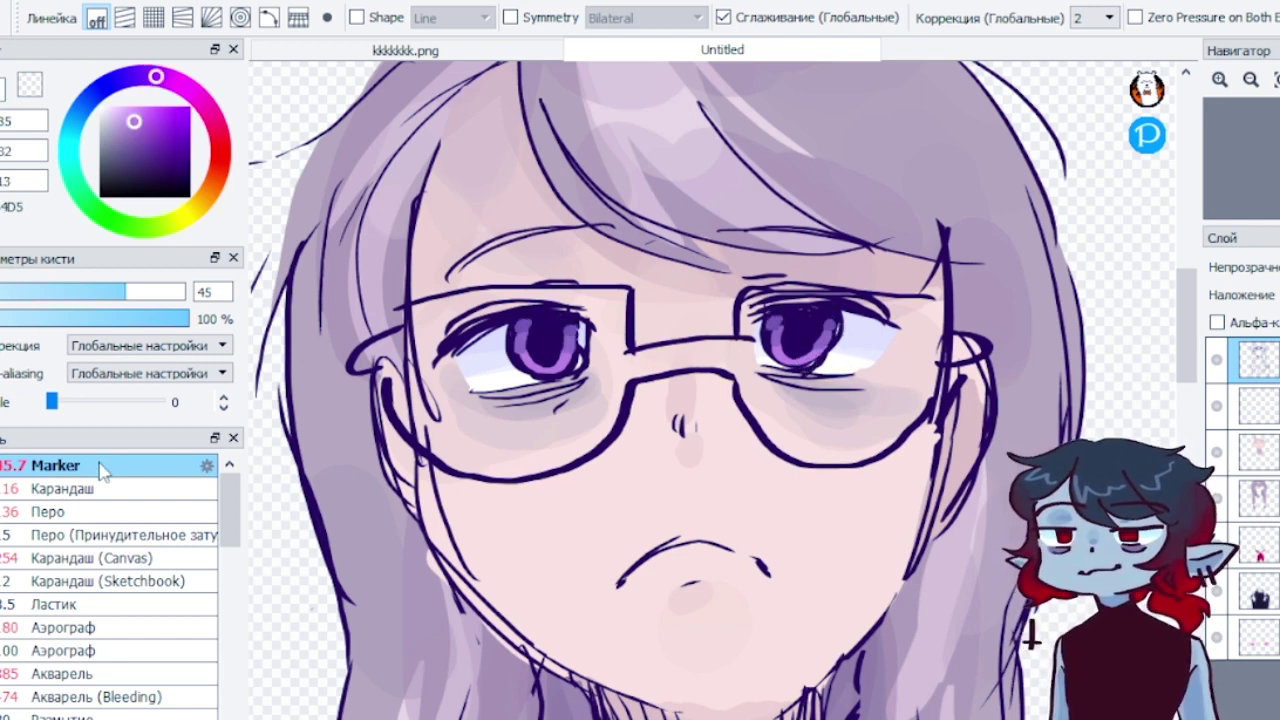
left_click(100, 488)
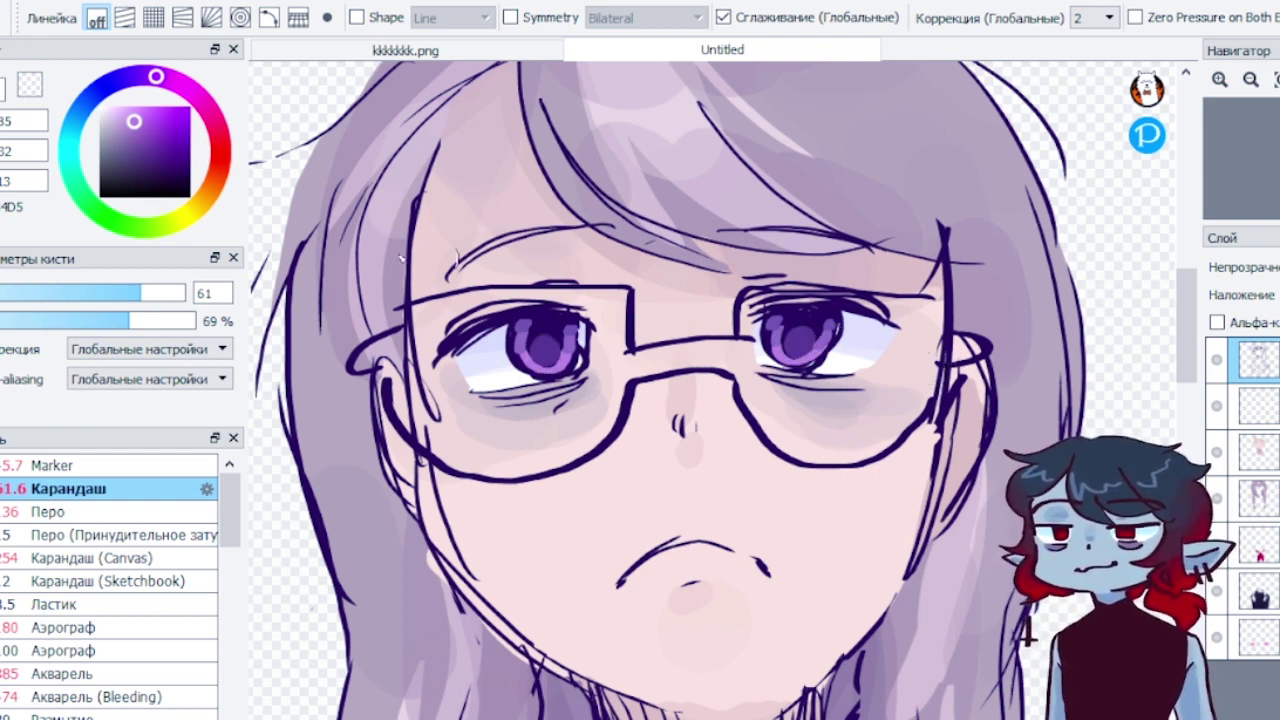
left_click(55, 465)
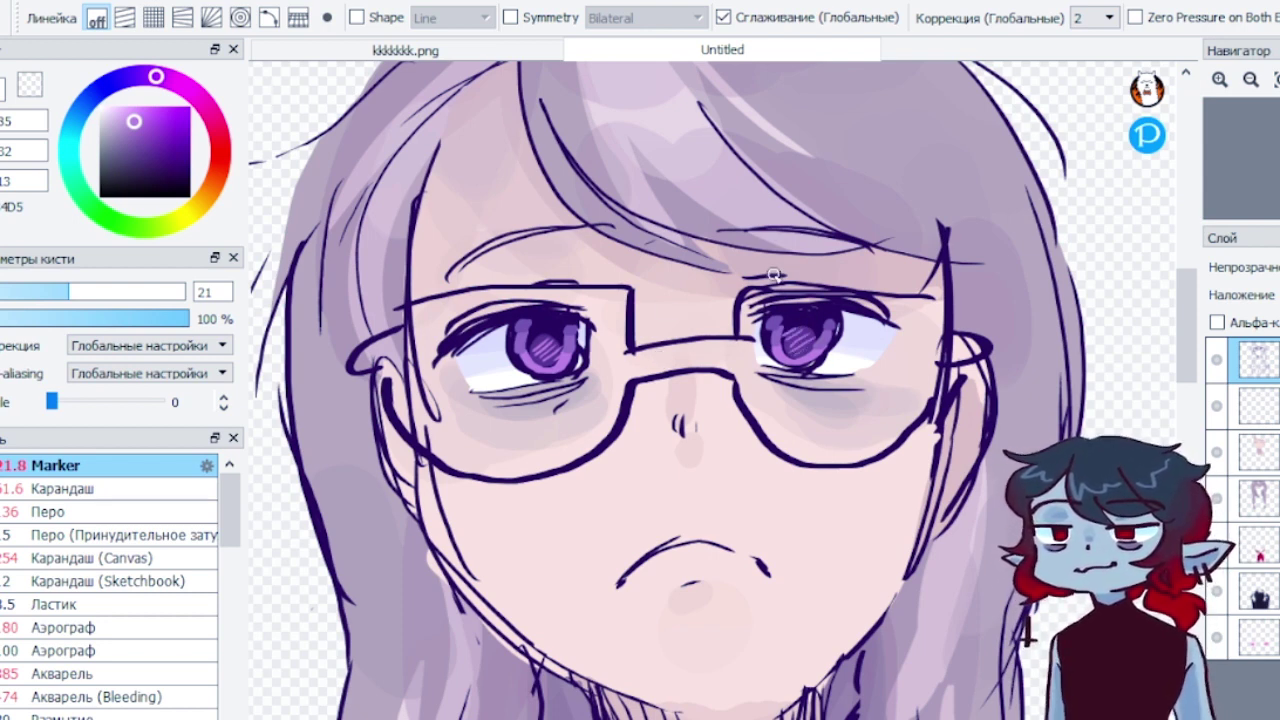
right_click(1097, 277)
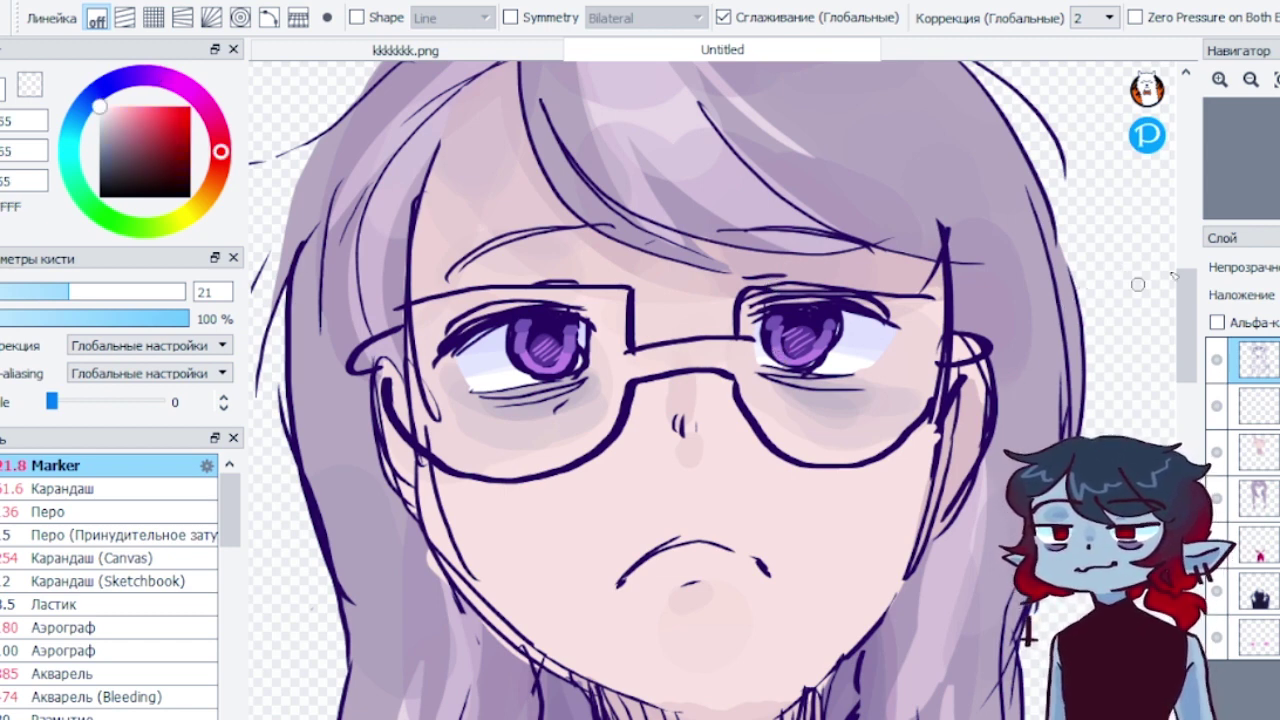
Merge the eye-white layer and all colour layers below it into one layer beneath the line art
left_click(1277, 80)
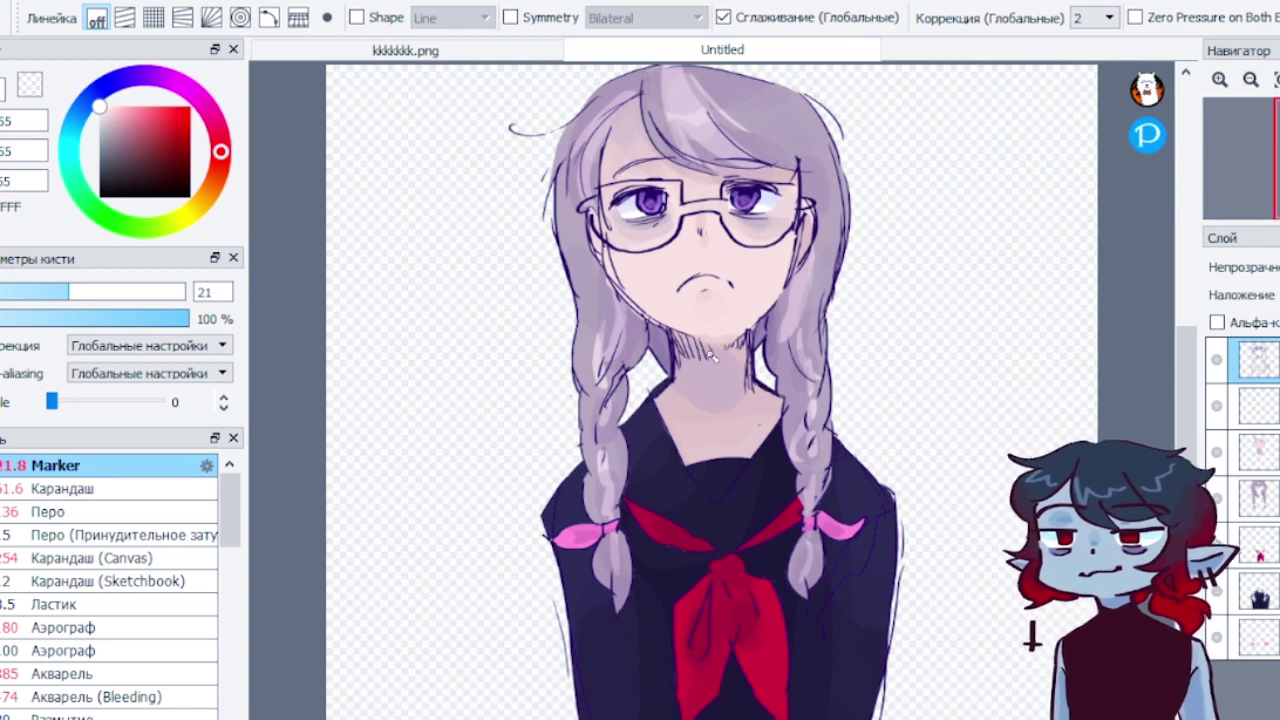
left_click(1262, 406)
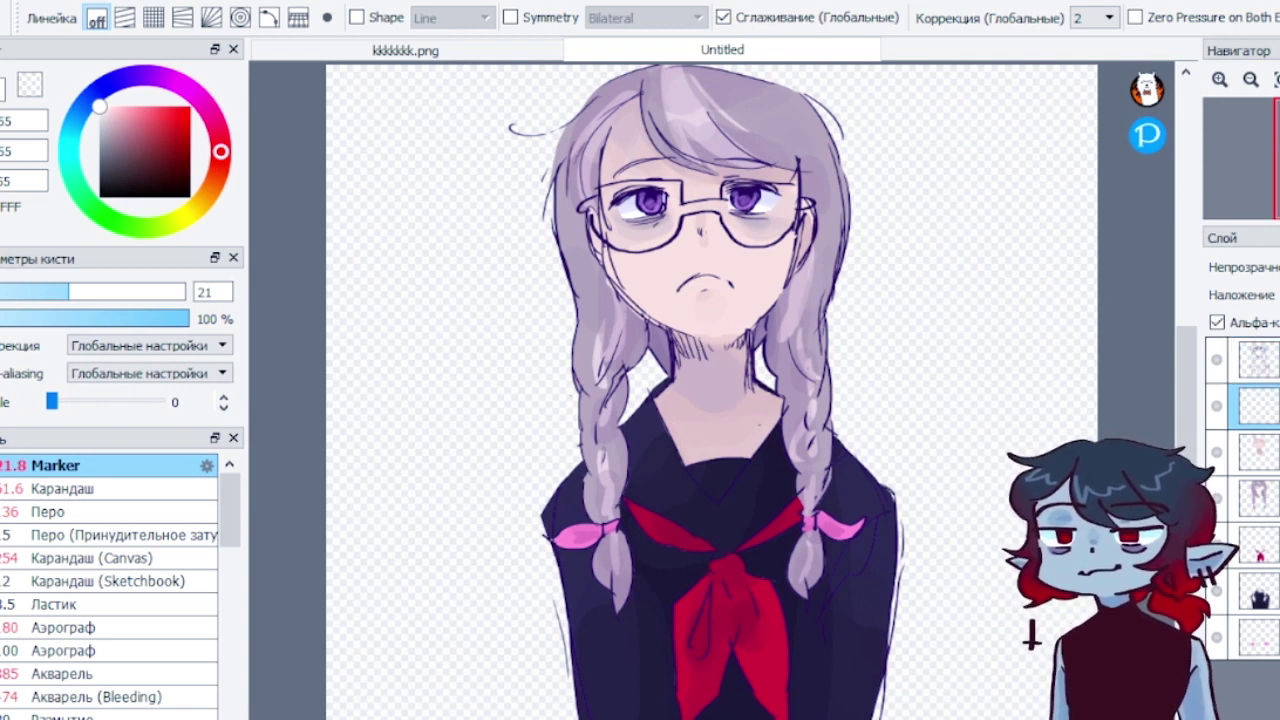
key("ctrl+e")
key("ctrl+e")
key("ctrl+e")
key("ctrl+e")
key("ctrl+e")
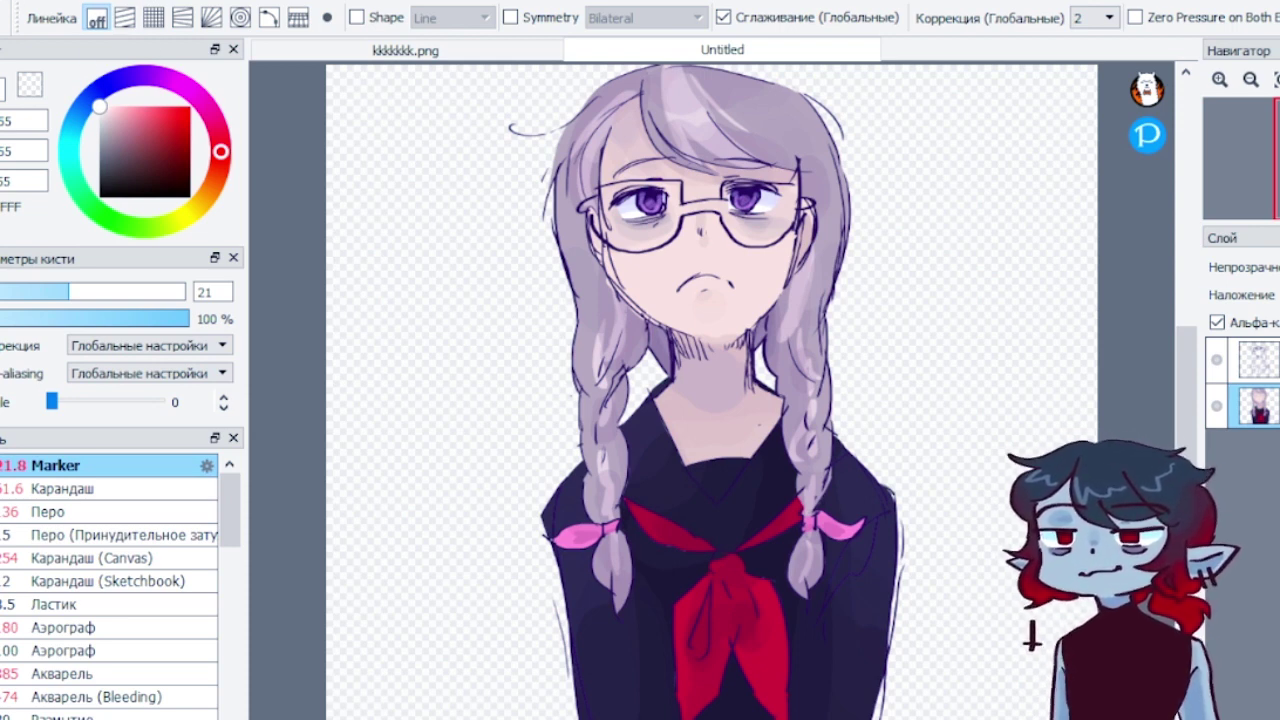
Set the saturation of the merged colour layer to -33
left_click(225, 2)
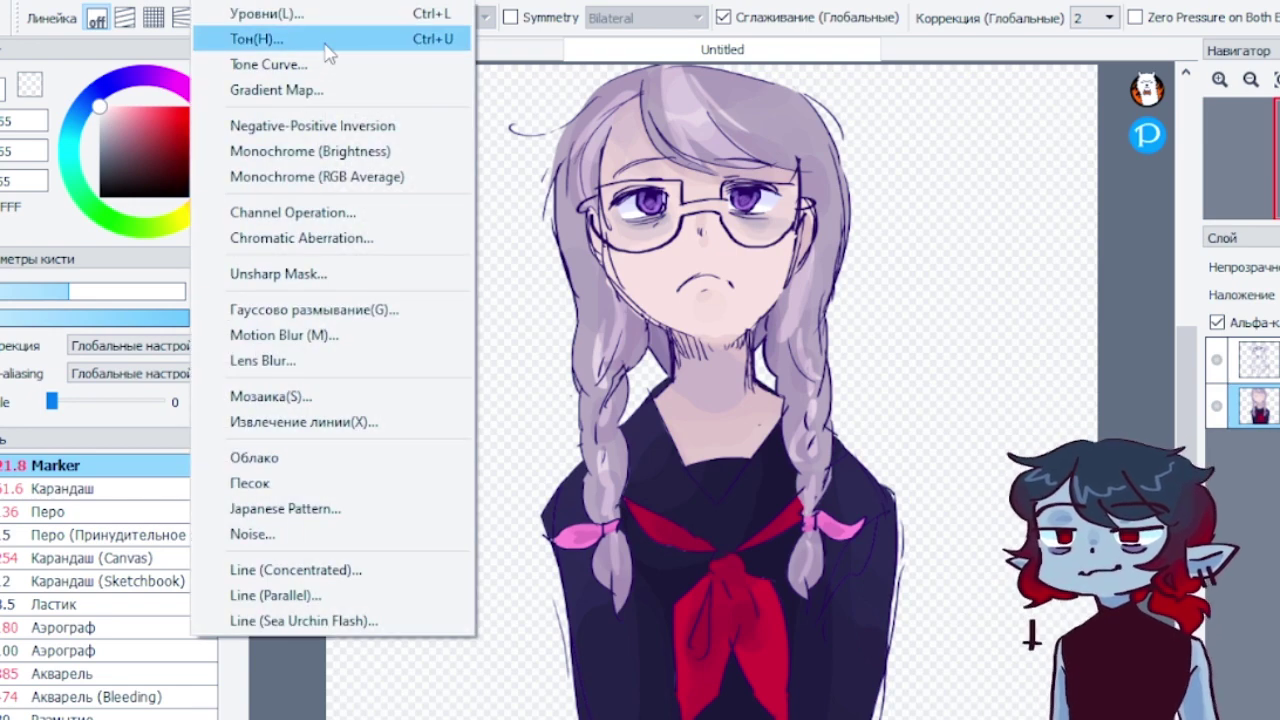
left_click(300, 37)
left_click_drag(738, 410, 729, 375)
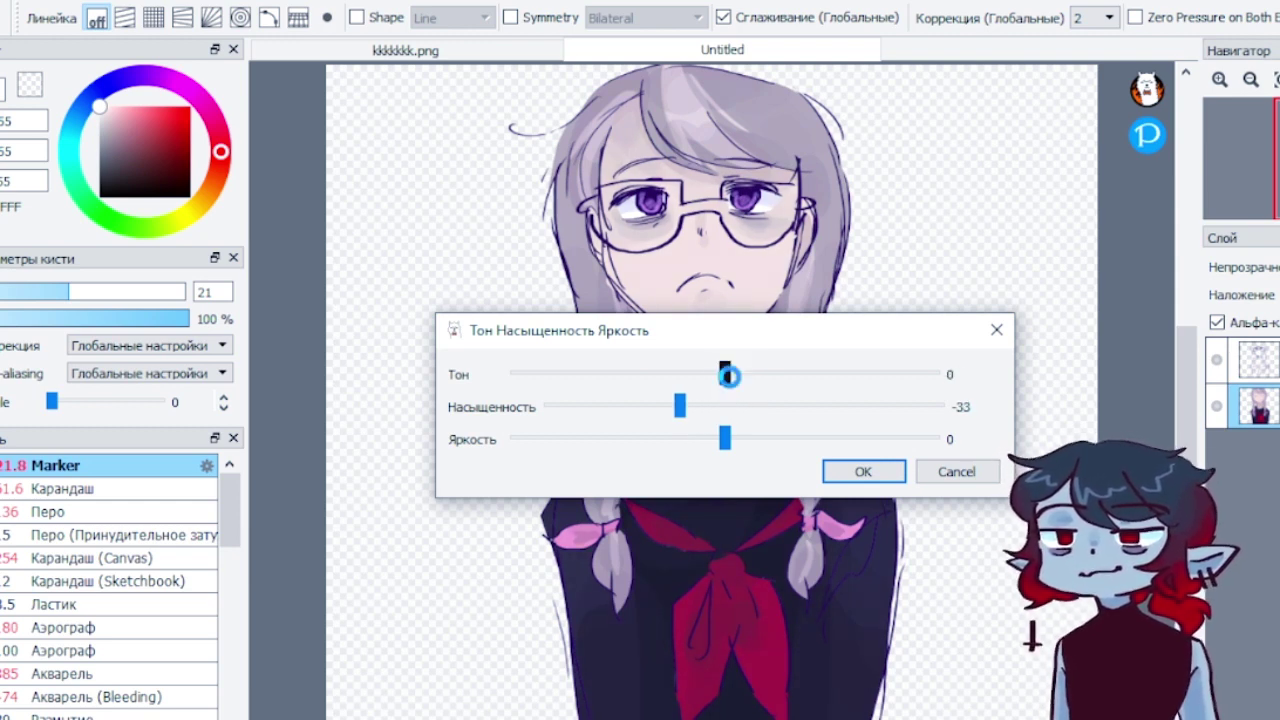
left_click(863, 472)
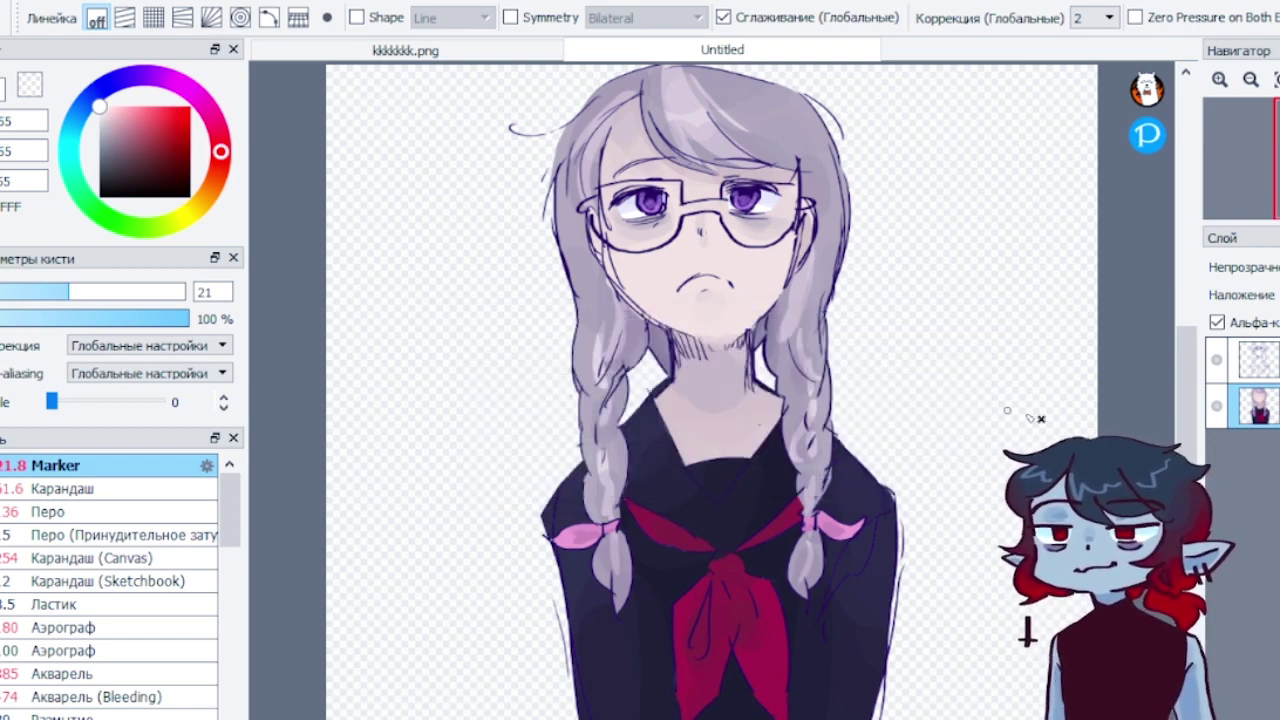
On the line art layer, paint the outer left rim and left temple loop of the glasses bright cyan with the Marker at size 42
left_click(1270, 359)
left_click(1219, 80)
left_click(1219, 80)
left_click(1219, 80)
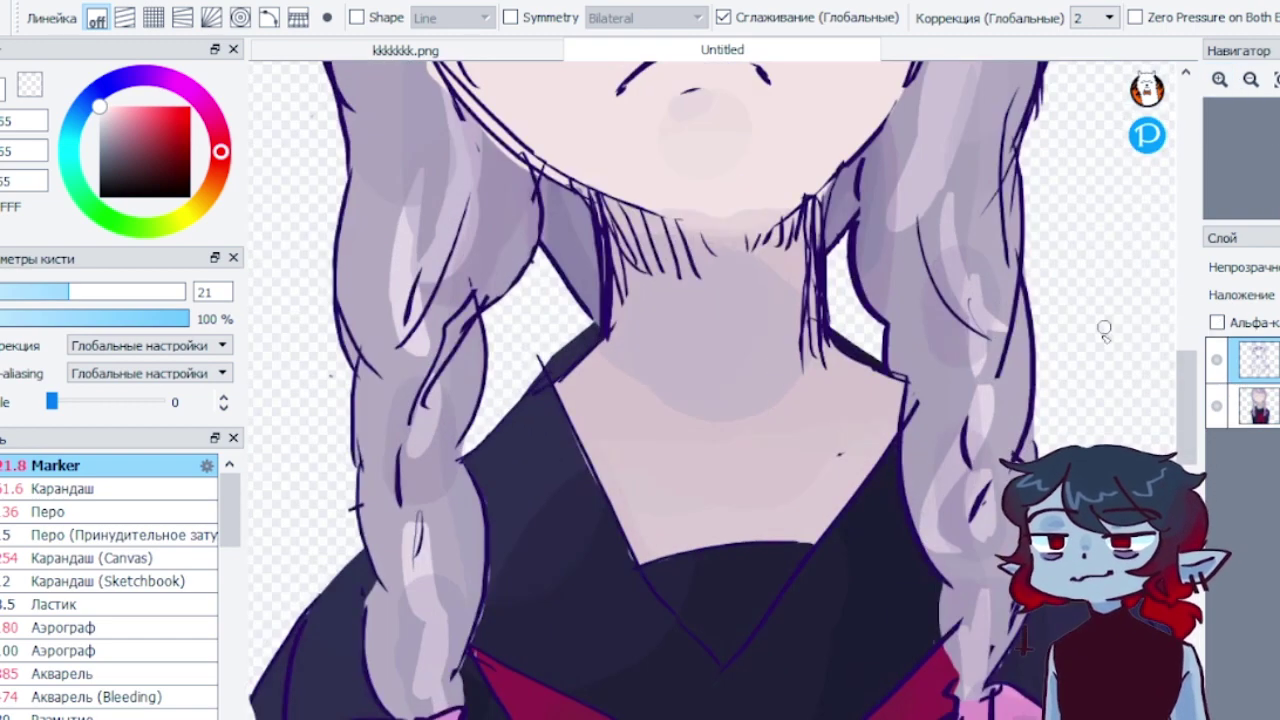
left_click_drag(1186, 405, 1186, 326)
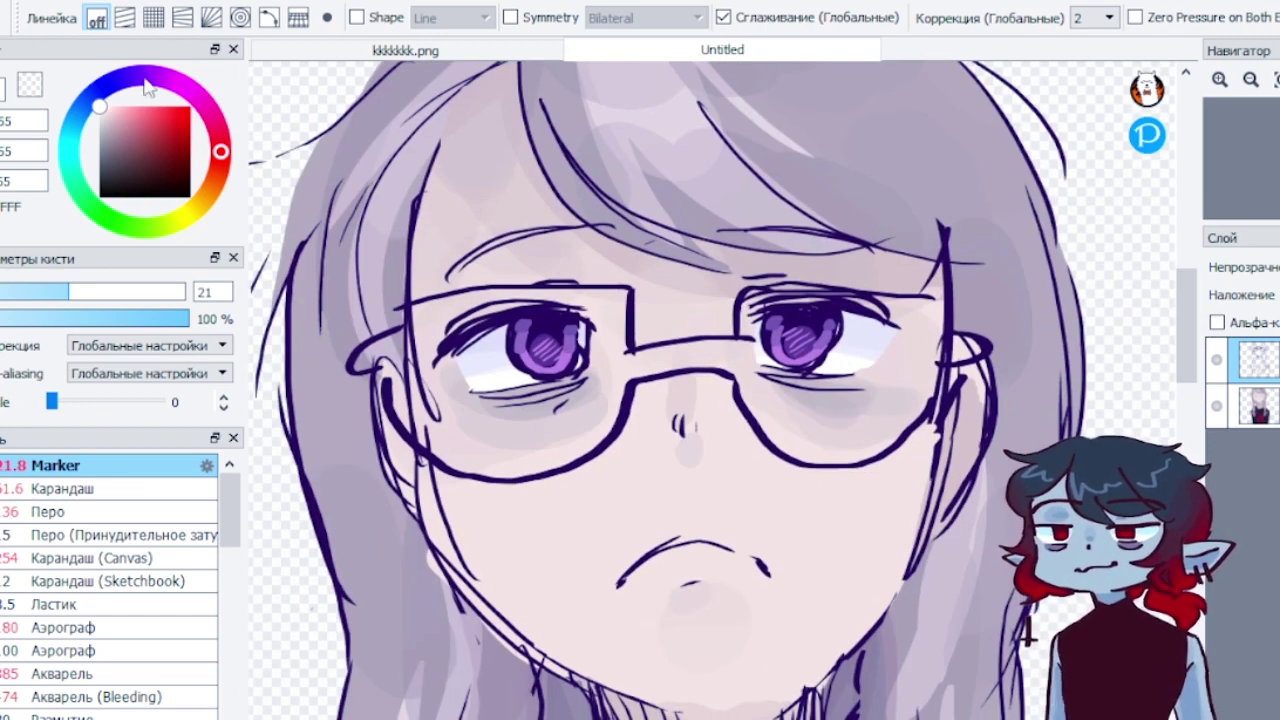
left_click_drag(82, 118, 78, 140)
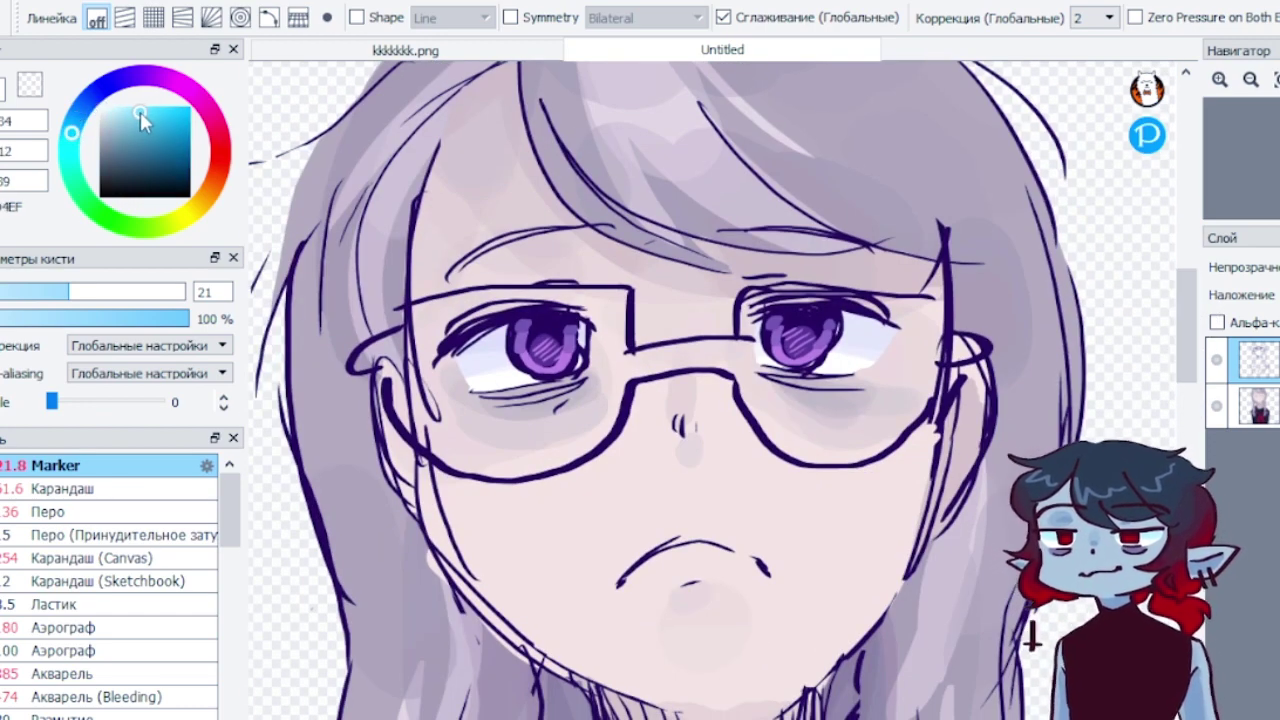
left_click_drag(97, 291, 120, 291)
mouse_move(405, 326)
left_mouse_down()
mouse_move(345, 342)
mouse_move(377, 368)
mouse_move(389, 444)
mouse_move(425, 303)
mouse_move(555, 303)
left_mouse_up()
key("ctrl+z")
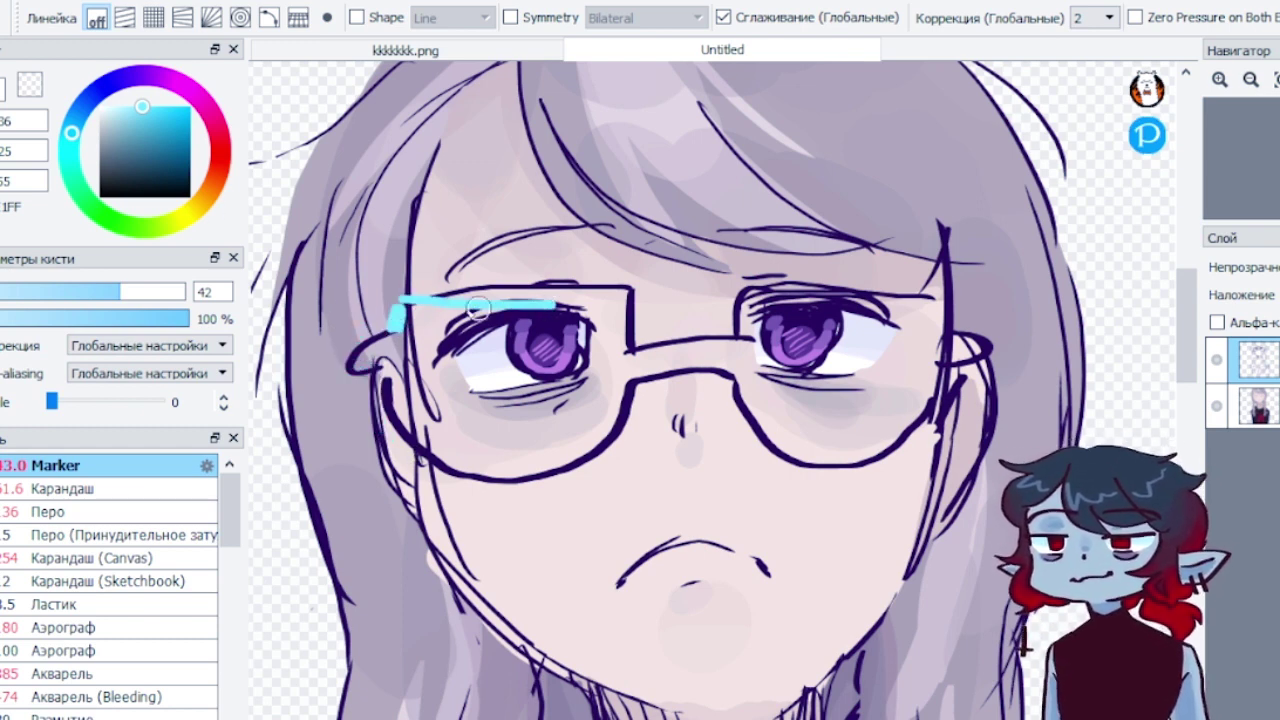
key("ctrl+z")
mouse_move(400, 308)
left_mouse_down()
mouse_move(346, 357)
mouse_move(403, 384)
mouse_move(390, 378)
mouse_move(442, 470)
left_mouse_up()
mouse_move(410, 298)
left_mouse_down()
mouse_move(477, 296)
mouse_move(433, 302)
left_mouse_up()
key("ctrl+z")
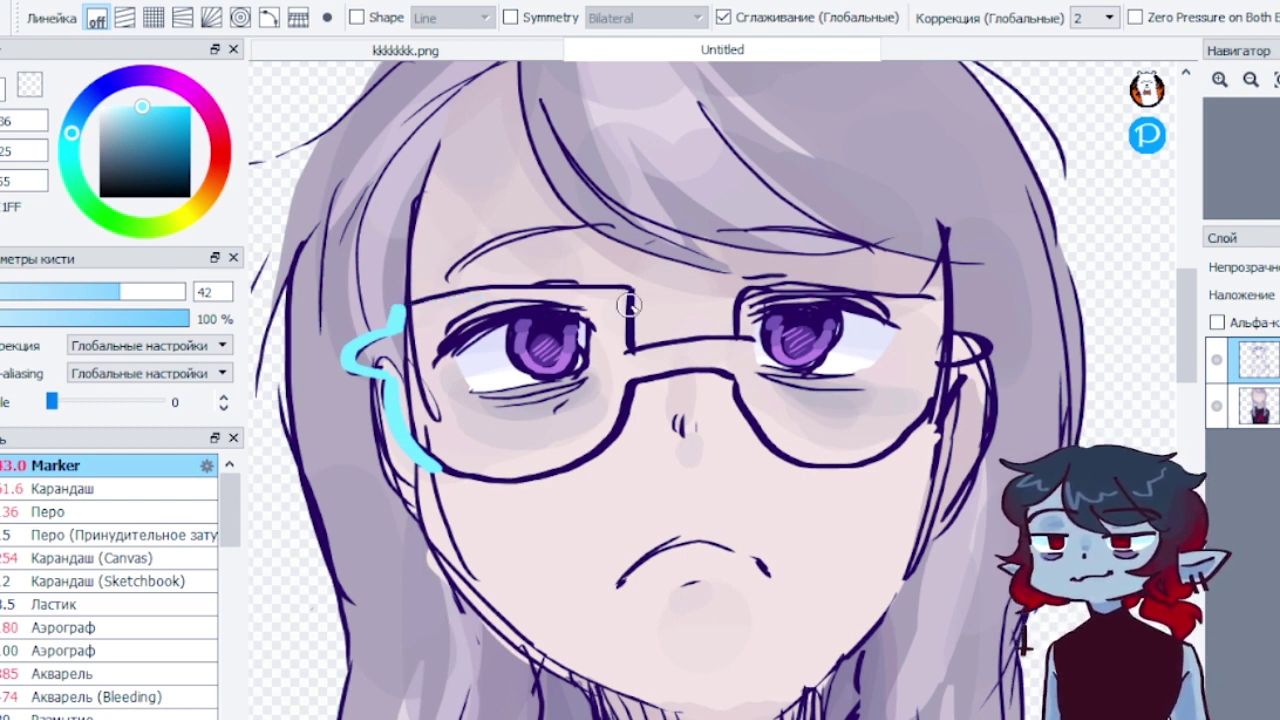
Paint the inner vertical edges of both lenses beside the bridge in bright cyan, undoing stray strokes
mouse_move(626, 290)
left_mouse_down()
mouse_move(623, 345)
mouse_move(724, 351)
mouse_move(708, 324)
mouse_move(656, 321)
mouse_move(654, 347)
mouse_move(738, 345)
mouse_move(630, 345)
left_mouse_up()
key("ctrl+z")
key("ctrl+z")
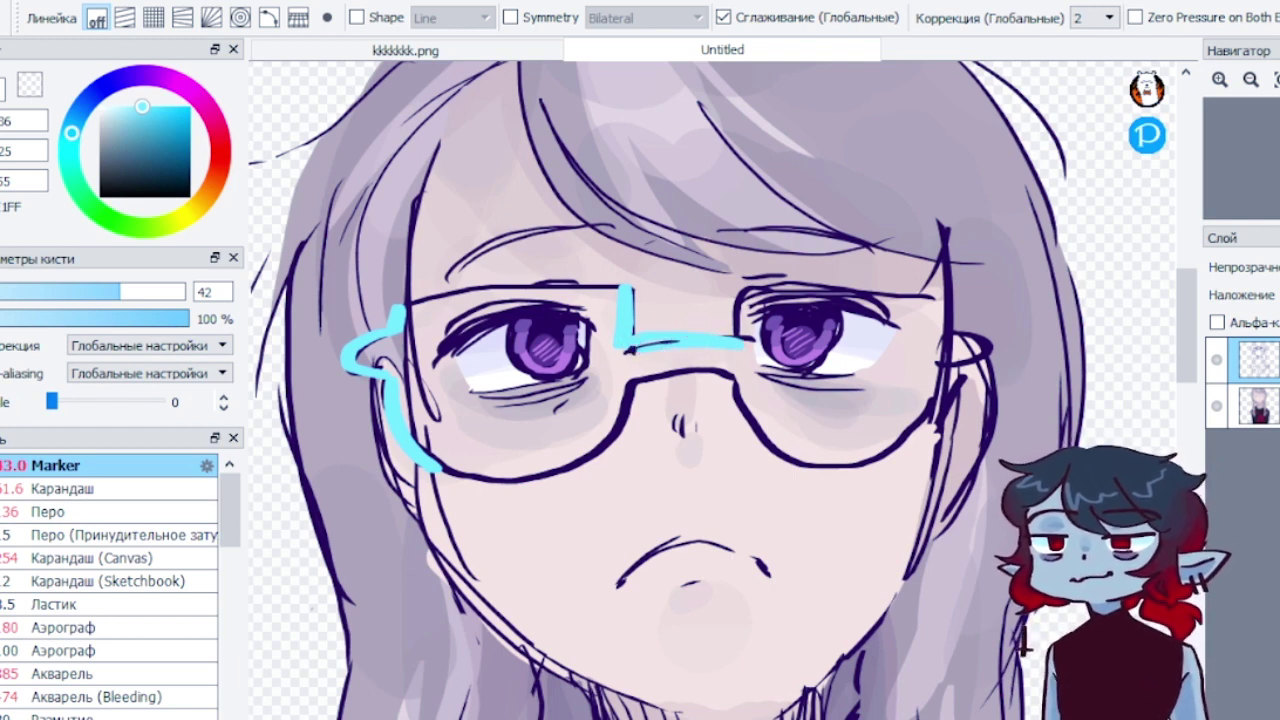
key("ctrl+z")
key("ctrl+z")
left_click_drag(752, 296, 742, 342)
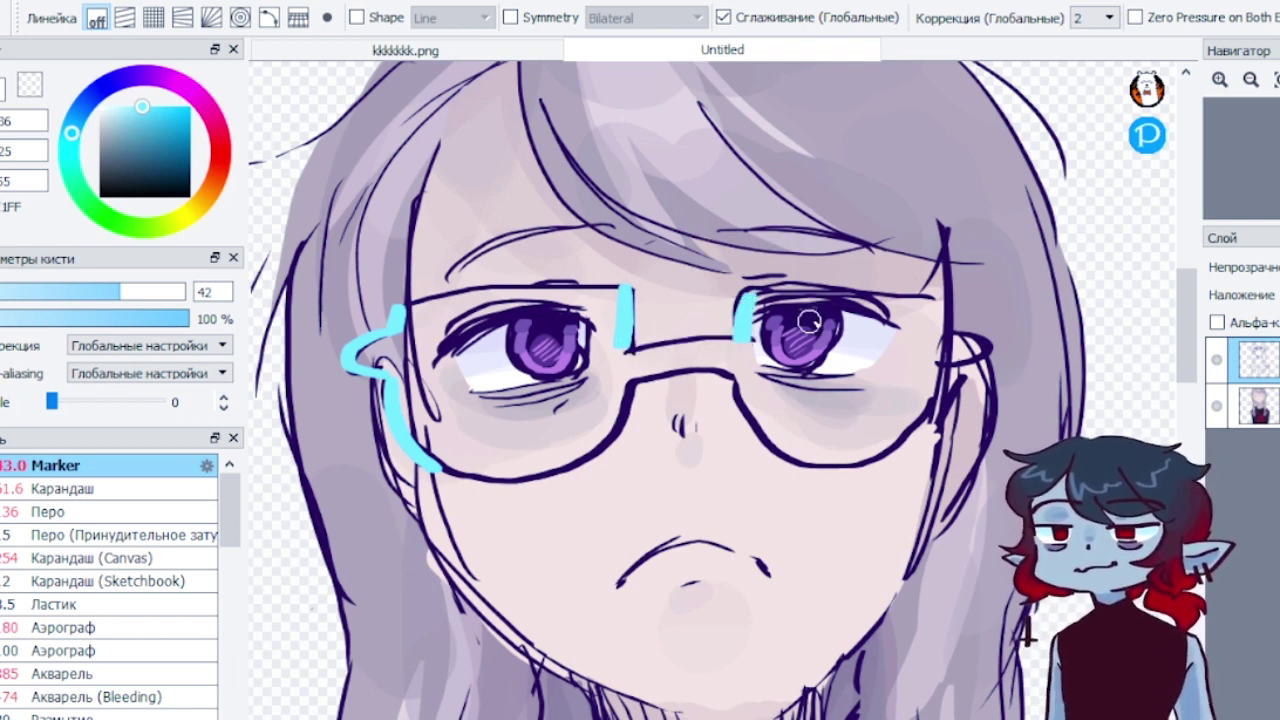
left_click_drag(742, 292, 832, 300)
key("ctrl+z")
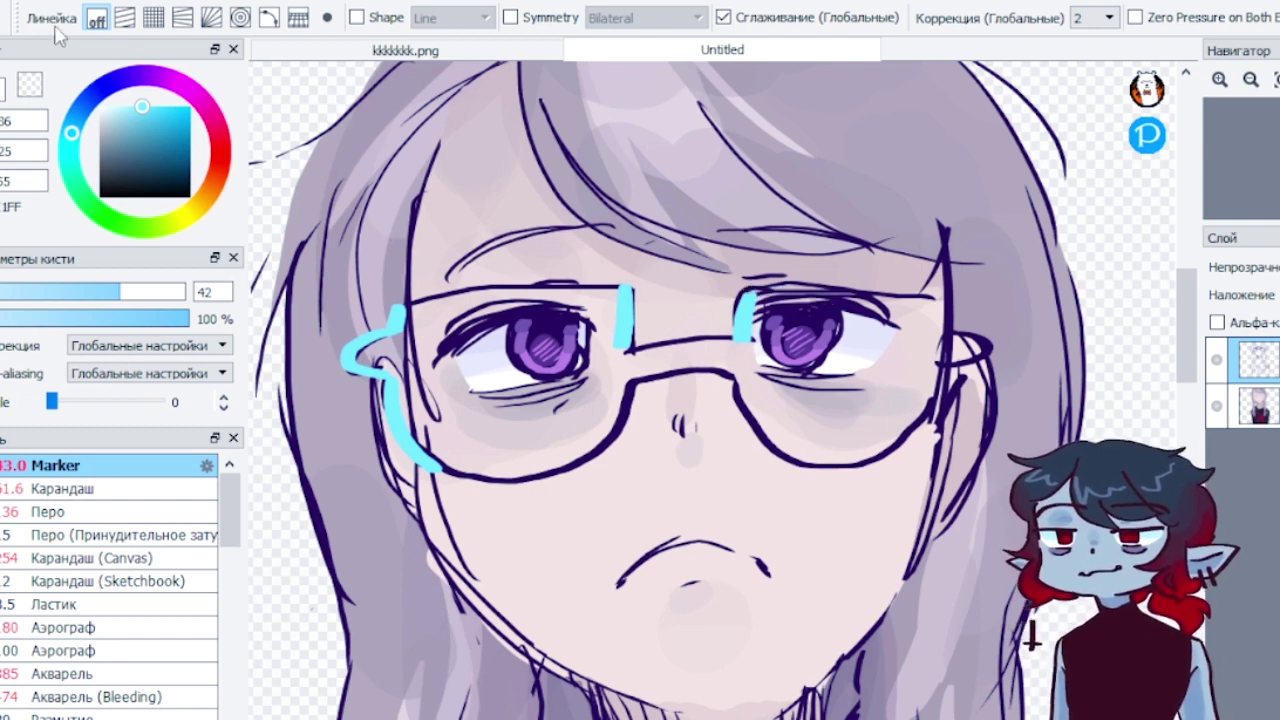
Paint the right temple loop and both upper corners of the left lens cyan, and undo a trial stroke on the bridge
mouse_move(950, 335)
left_mouse_down()
mouse_move(978, 349)
mouse_move(945, 358)
left_mouse_up()
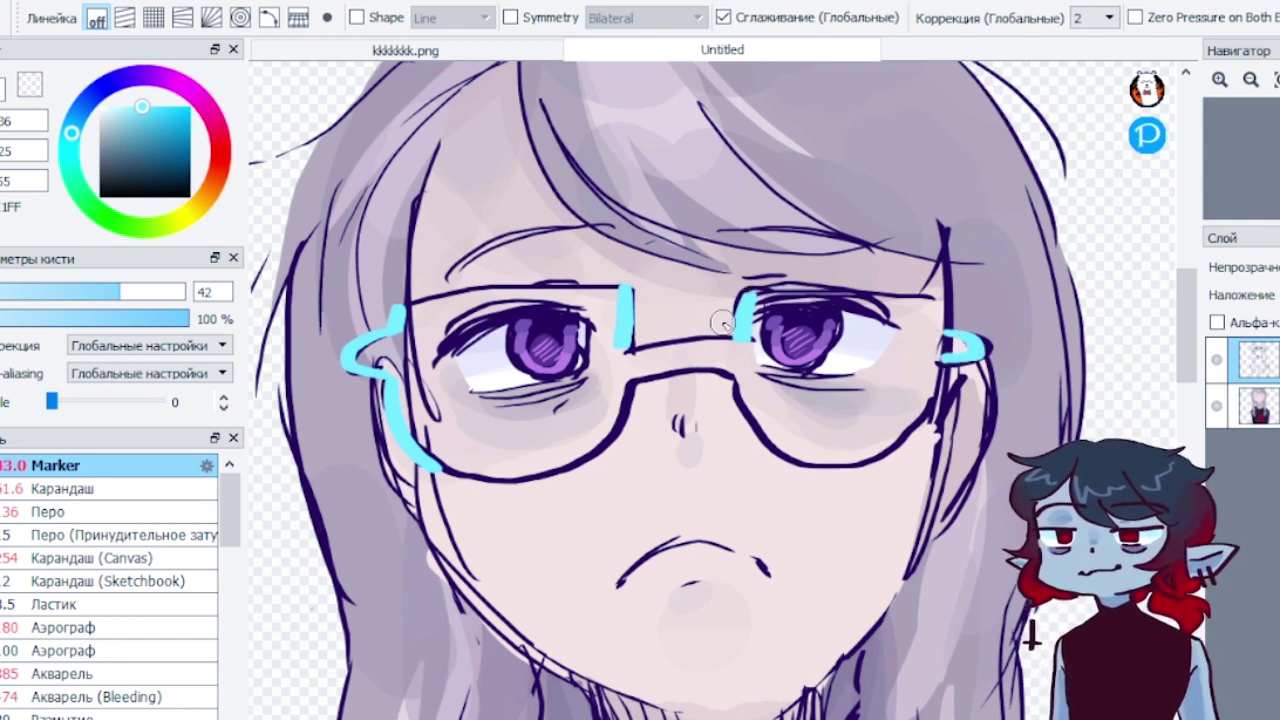
left_click_drag(396, 302, 426, 298)
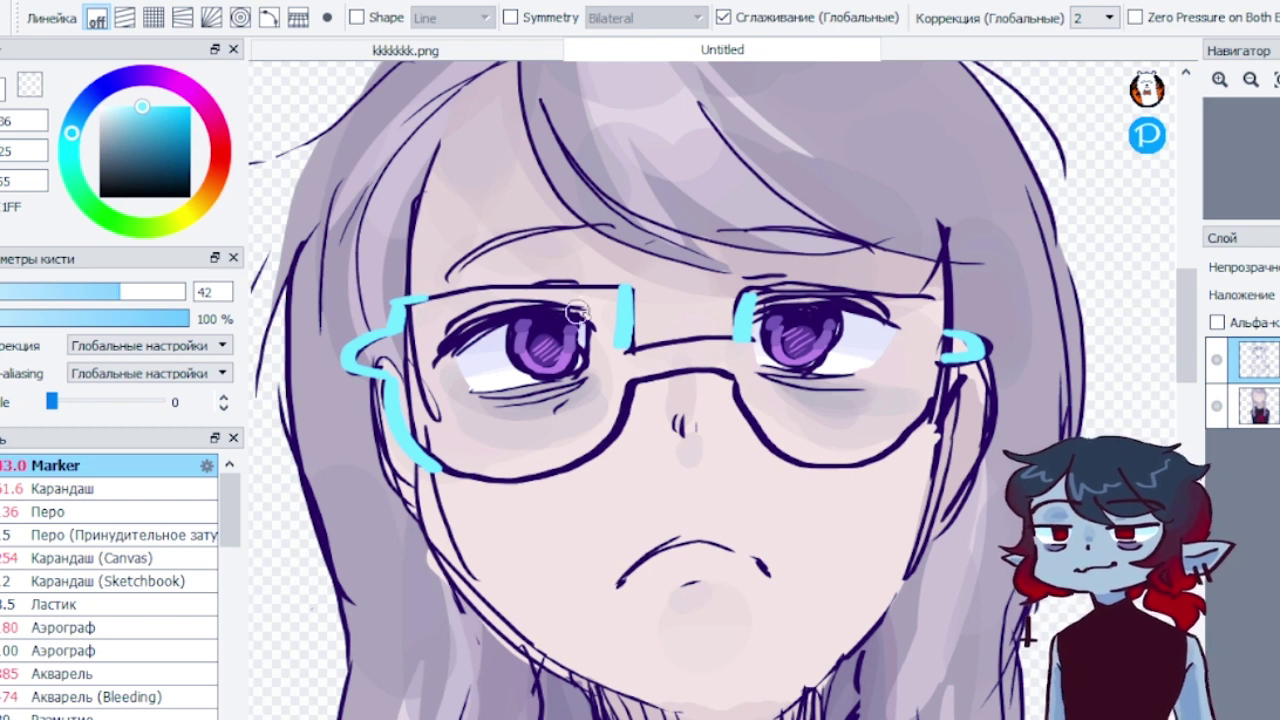
left_click_drag(622, 290, 578, 289)
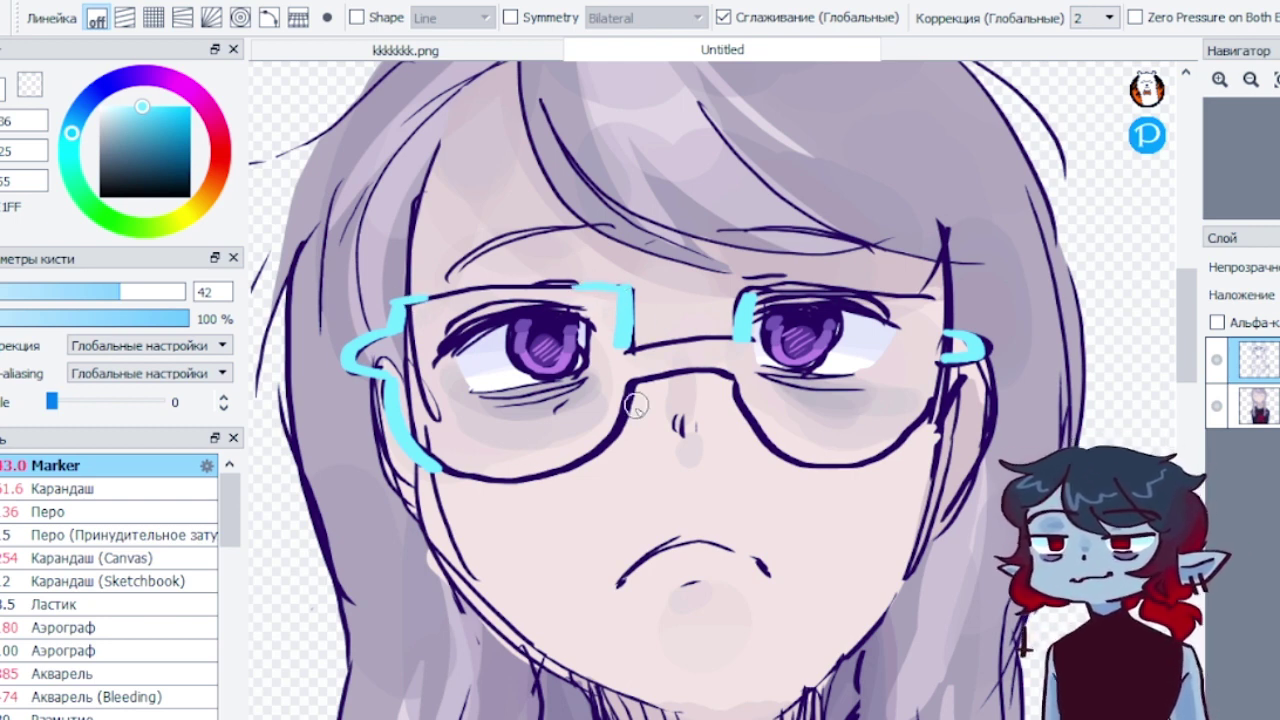
left_click_drag(620, 348, 675, 344)
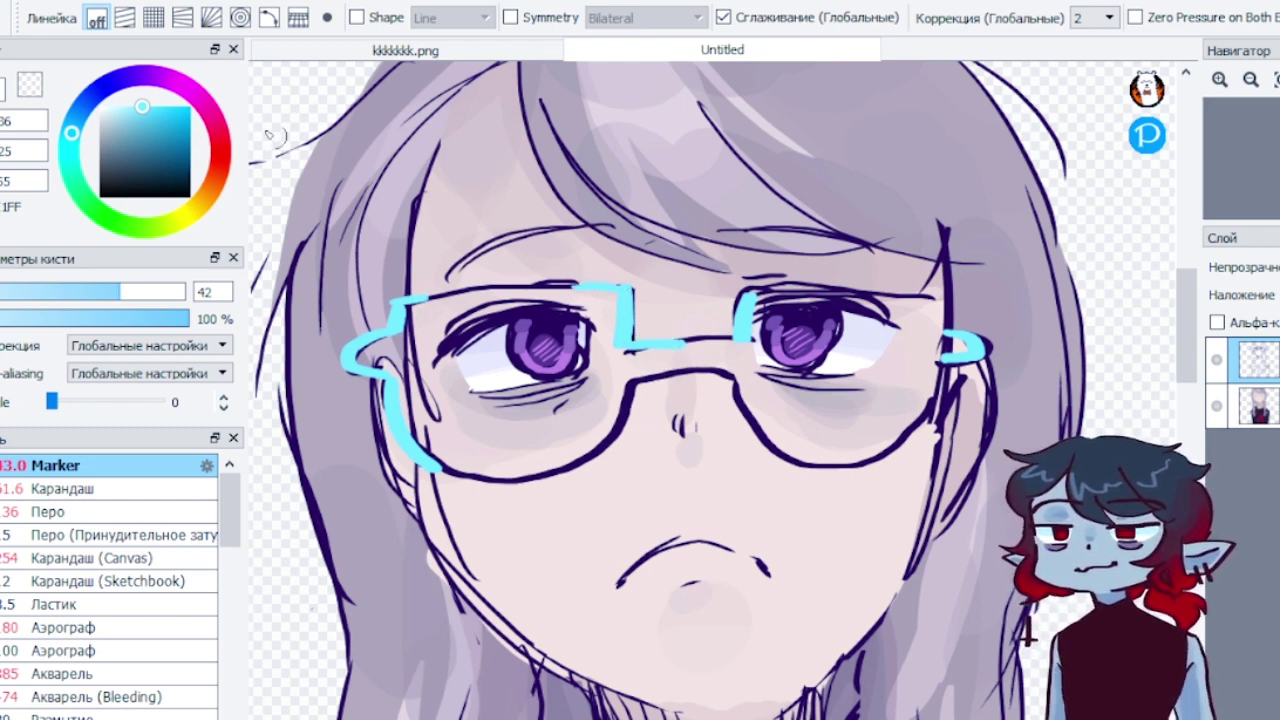
key("ctrl+z")
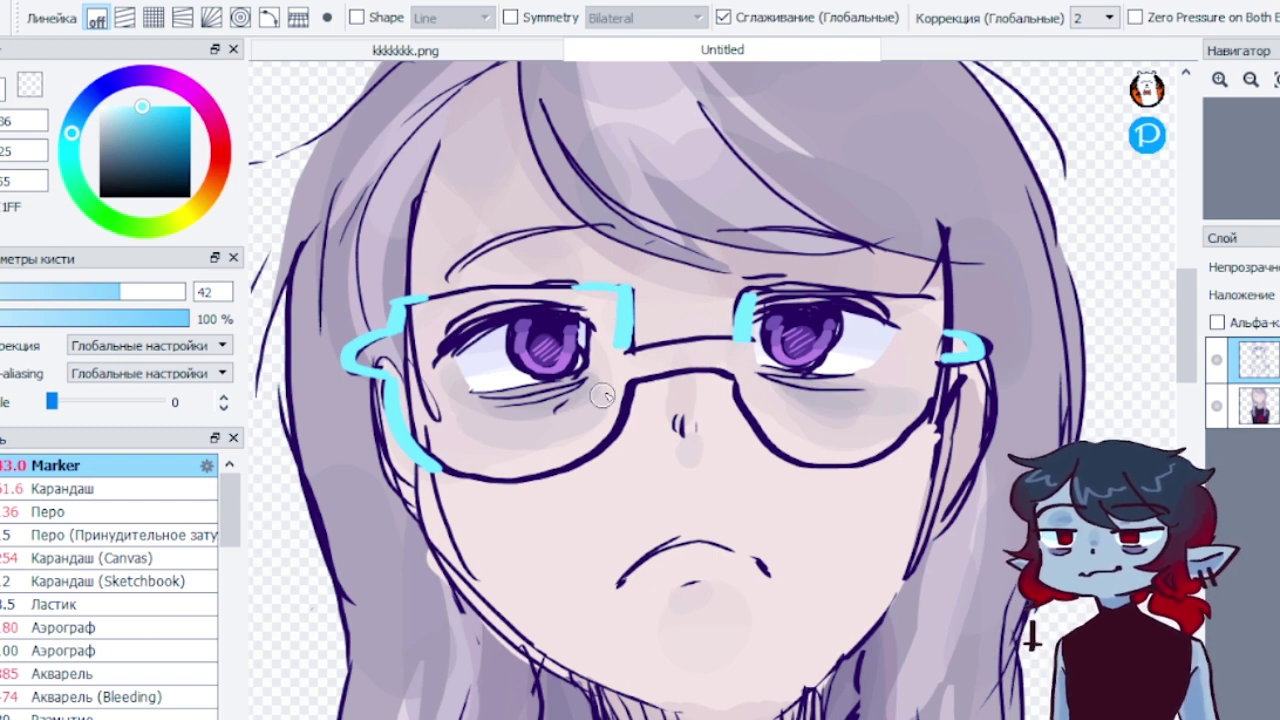
Try to paint the lower inner rim of the left lens cyan below the bridge, undoing each stroke
left_click_drag(629, 380, 603, 430)
key("ctrl+z")
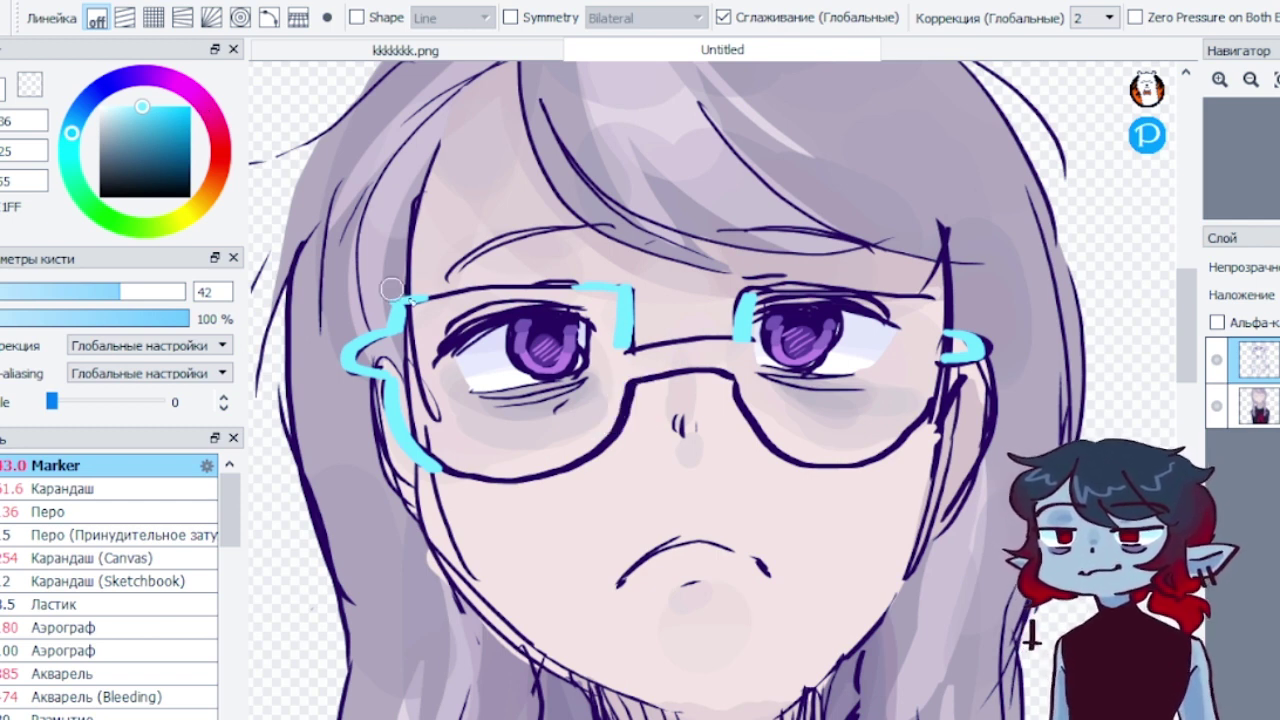
left_click_drag(630, 378, 600, 435)
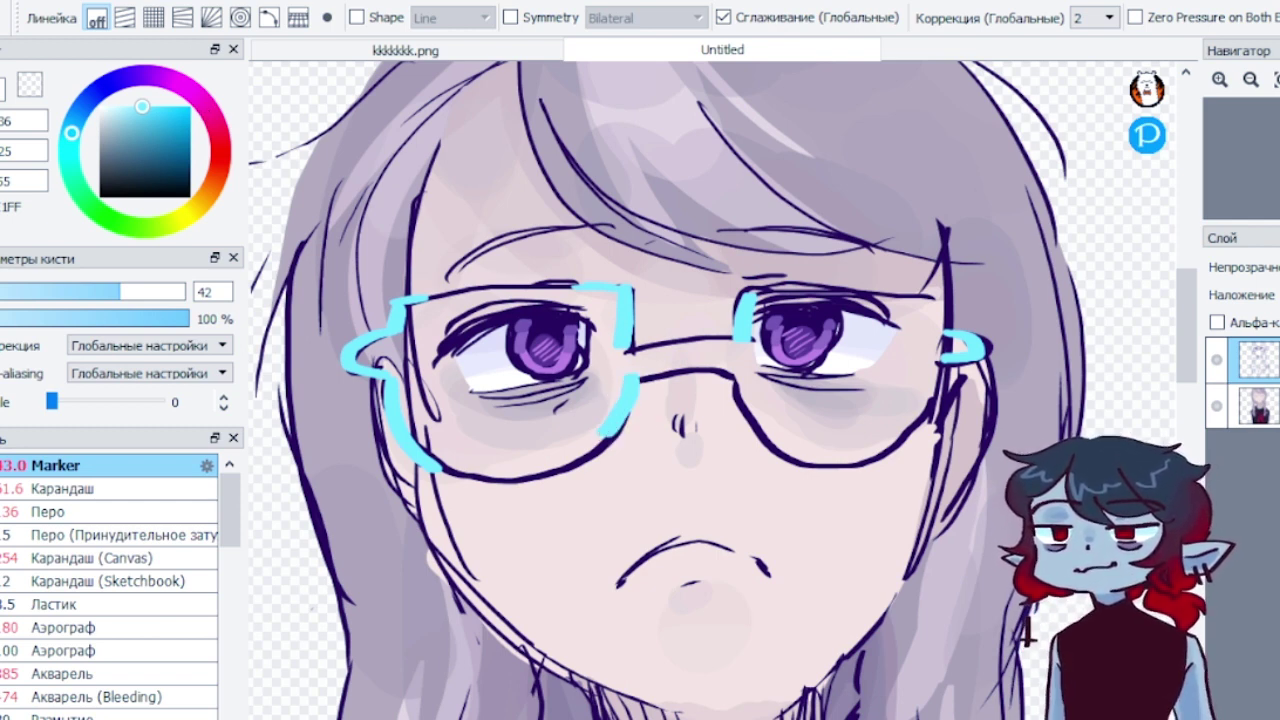
key("ctrl+z")
left_click_drag(632, 384, 594, 442)
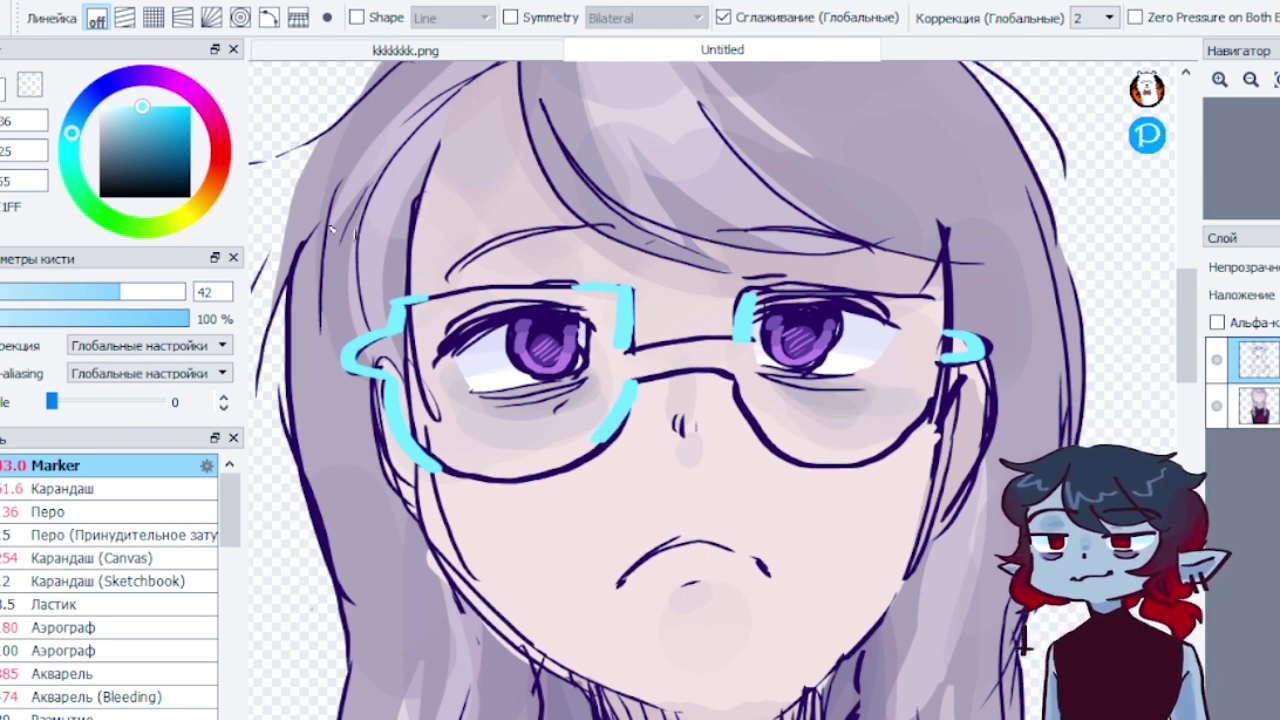
key("ctrl+z")
left_click_drag(632, 378, 586, 458)
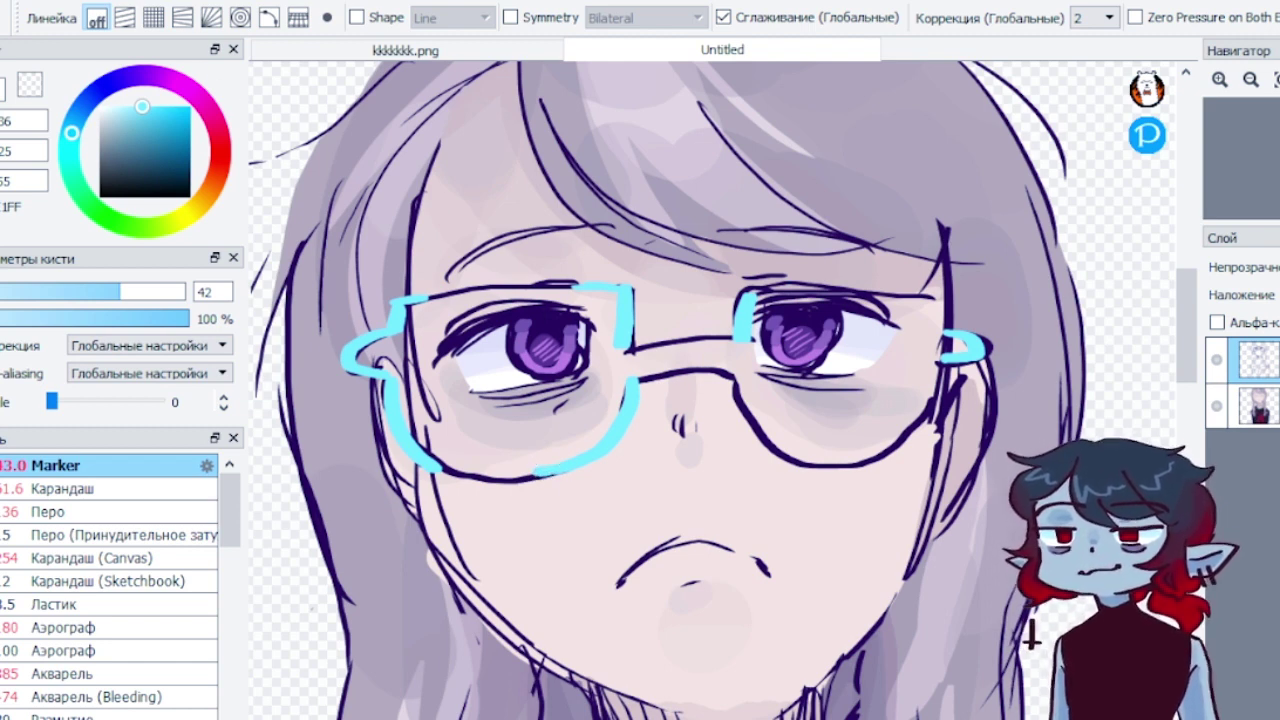
key("ctrl+z")
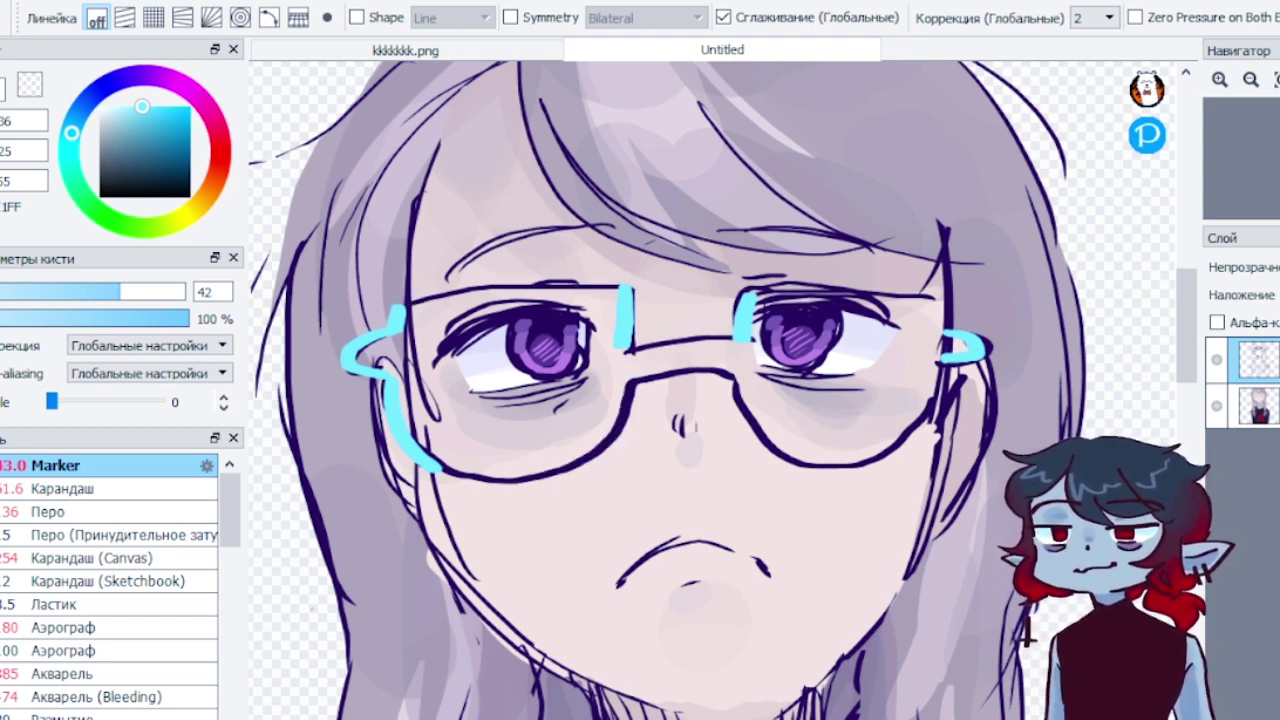
Undo the remaining cyan strokes on the glasses' rims, inner edges and temple loops
key("ctrl+z")
key("ctrl+z")
key("ctrl+z")
key("ctrl+z")
key("ctrl+z")
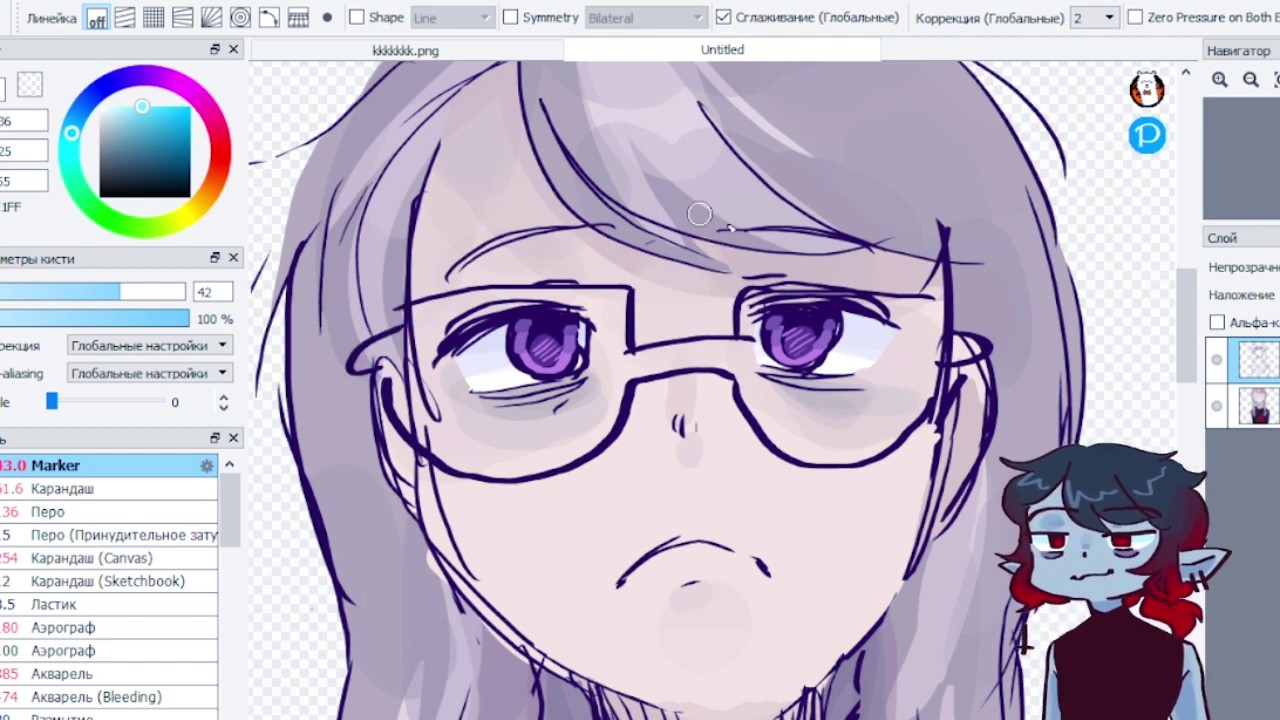
With alpha lock on and the Marker at size 72, recolour the glasses' rims, bridge and temple loops cyan
left_click(147, 291)
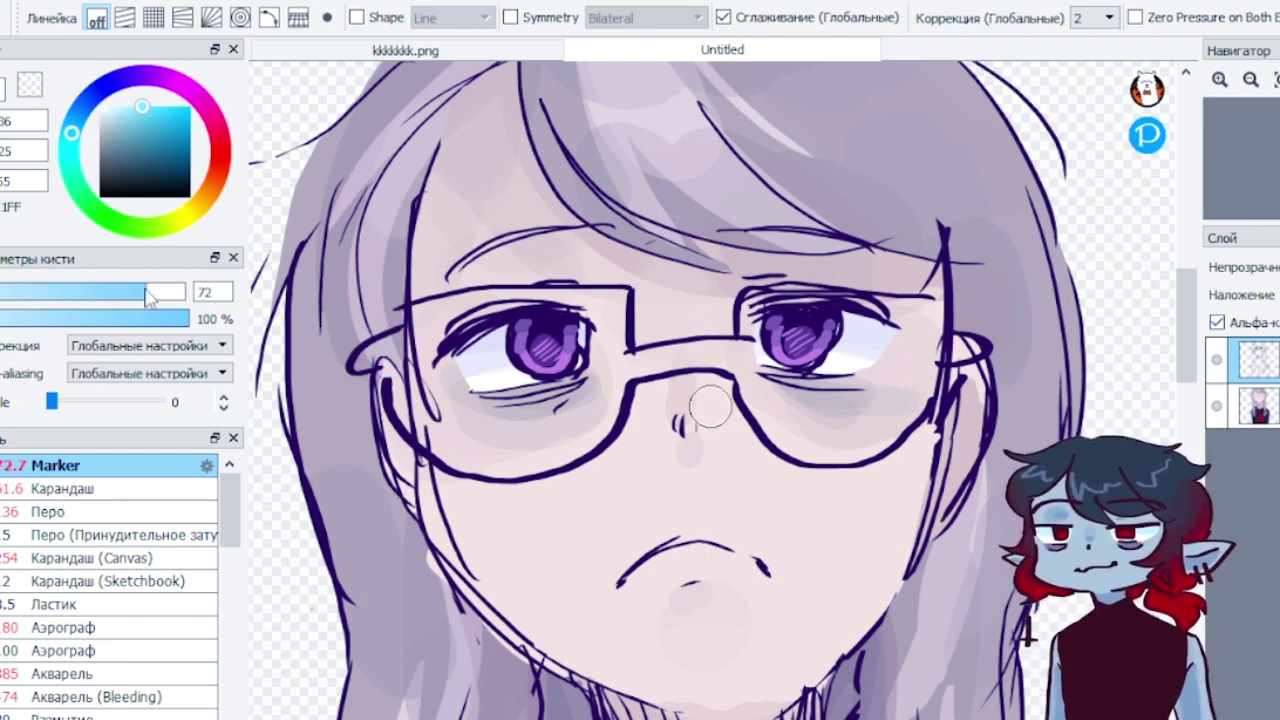
mouse_move(408, 322)
left_mouse_down()
mouse_move(368, 334)
mouse_move(348, 366)
mouse_move(382, 367)
mouse_move(385, 404)
mouse_move(390, 382)
mouse_move(417, 459)
mouse_move(395, 414)
mouse_move(487, 486)
mouse_move(543, 486)
mouse_move(472, 481)
mouse_move(607, 436)
mouse_move(597, 456)
mouse_move(648, 334)
mouse_move(630, 362)
mouse_move(631, 295)
mouse_move(610, 288)
mouse_move(406, 318)
left_mouse_up()
mouse_move(652, 347)
left_mouse_down()
mouse_move(742, 332)
mouse_move(740, 300)
mouse_move(815, 294)
left_mouse_up()
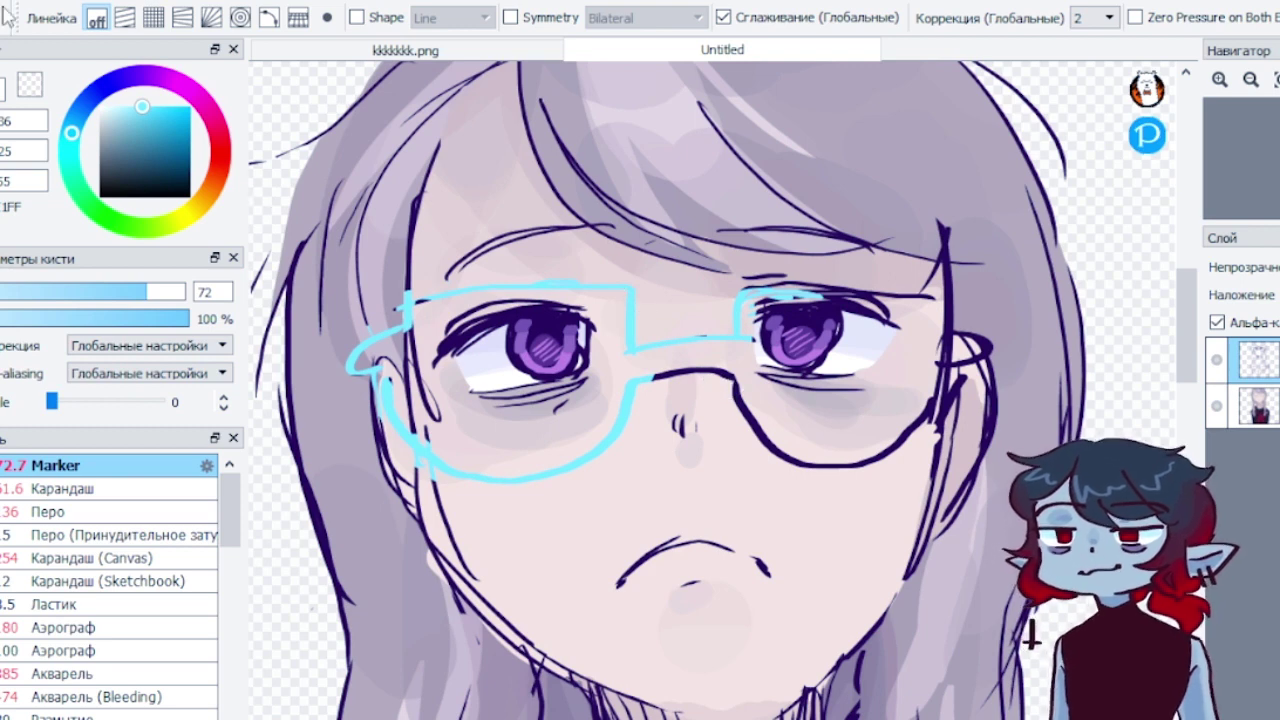
key("ctrl+z")
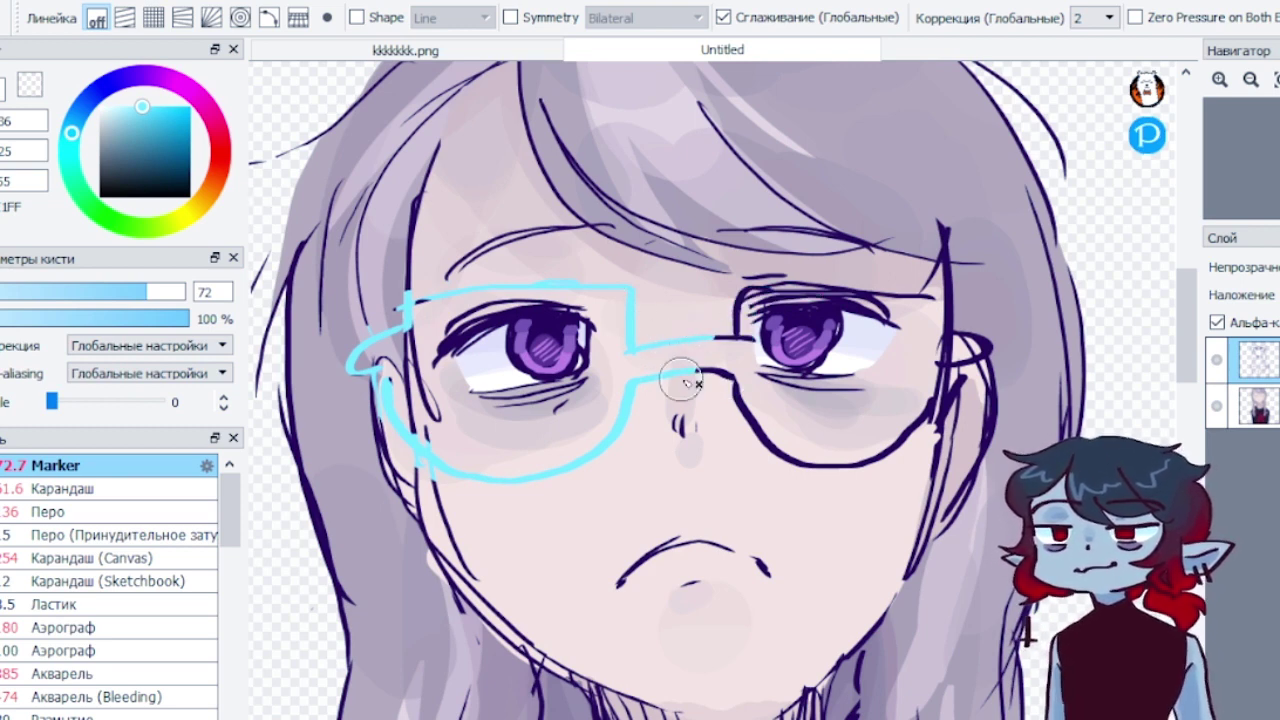
mouse_move(722, 405)
left_mouse_down()
mouse_move(775, 474)
mouse_move(898, 451)
mouse_move(958, 399)
mouse_move(931, 395)
mouse_move(948, 362)
mouse_move(914, 421)
mouse_move(942, 359)
mouse_move(973, 366)
mouse_move(989, 350)
mouse_move(960, 360)
mouse_move(991, 348)
mouse_move(949, 330)
mouse_move(968, 361)
left_mouse_up()
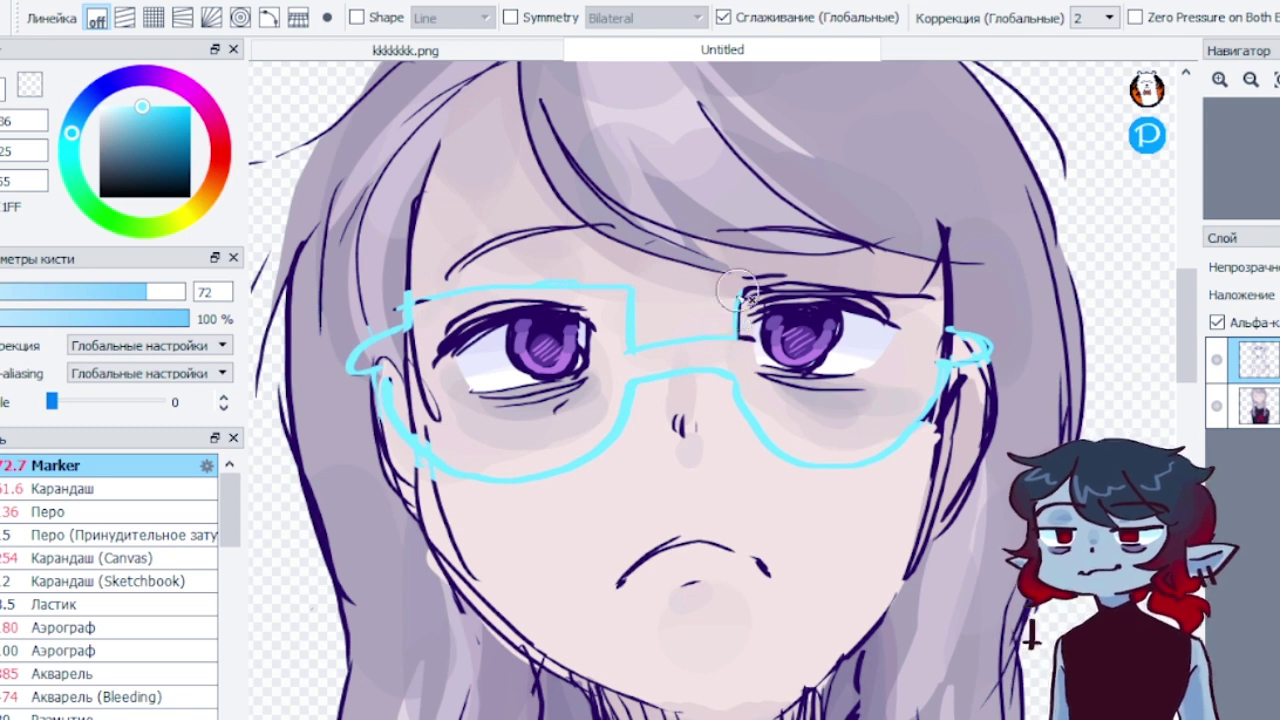
left_click_drag(742, 294, 928, 296)
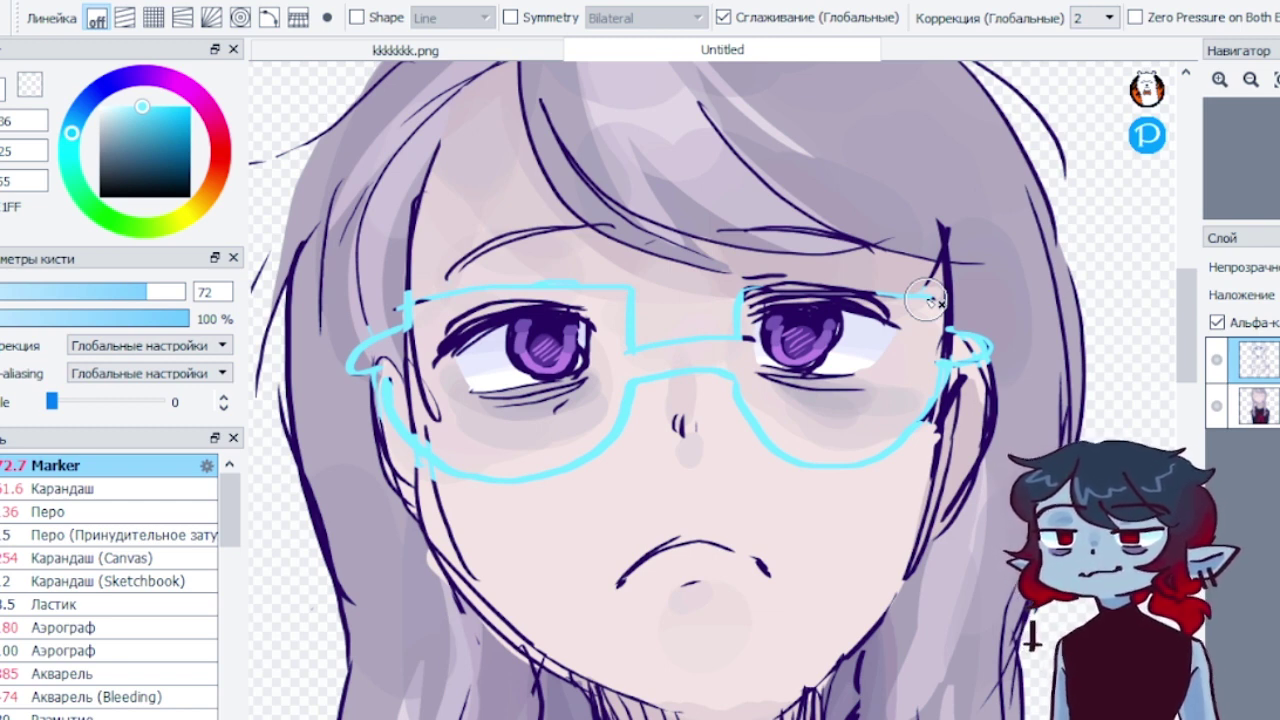
Turn alpha lock off and, with the Marker at size 44, thicken the frame corners, inner lens edges and bridge in cyan
mouse_move(80, 718)
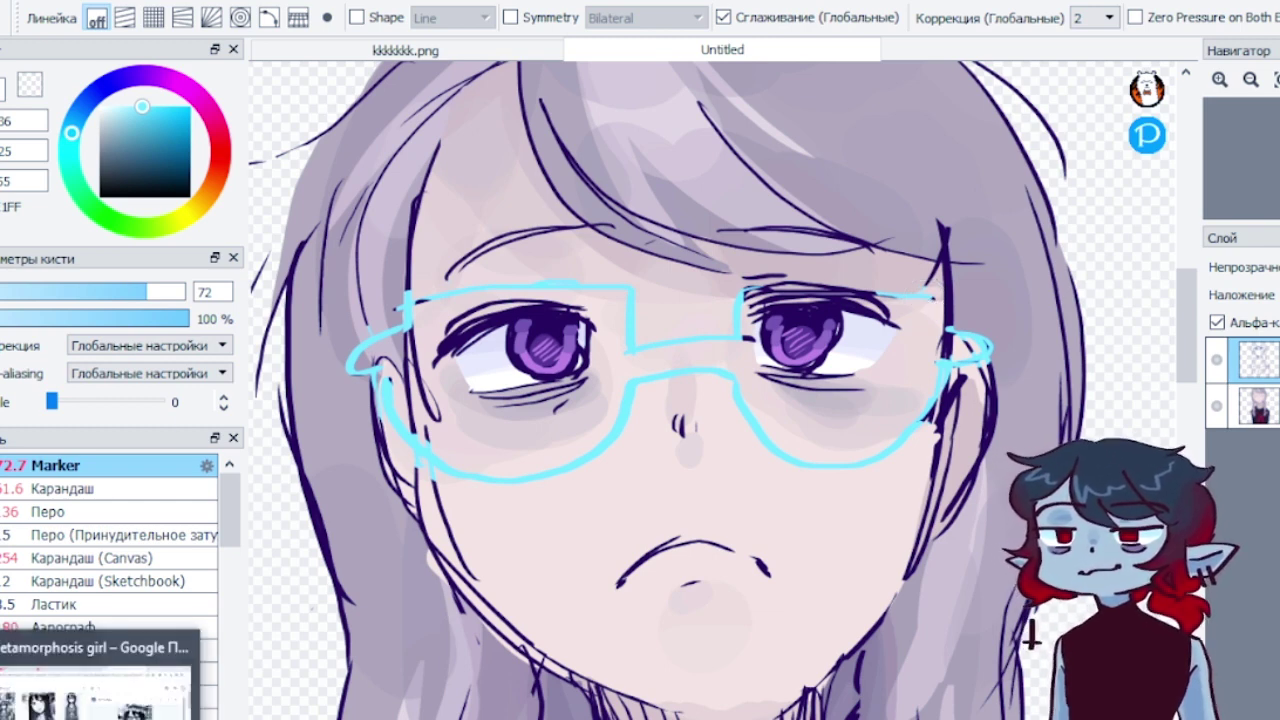
left_click(124, 292)
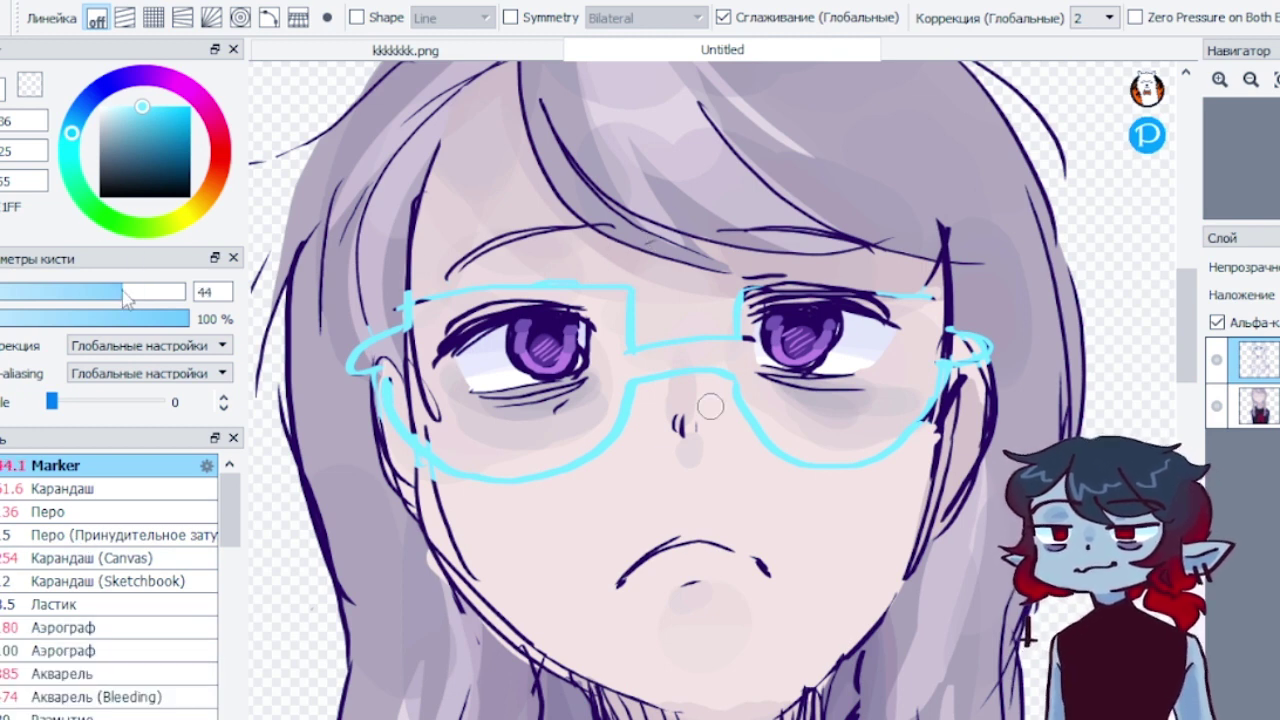
left_click(1244, 325)
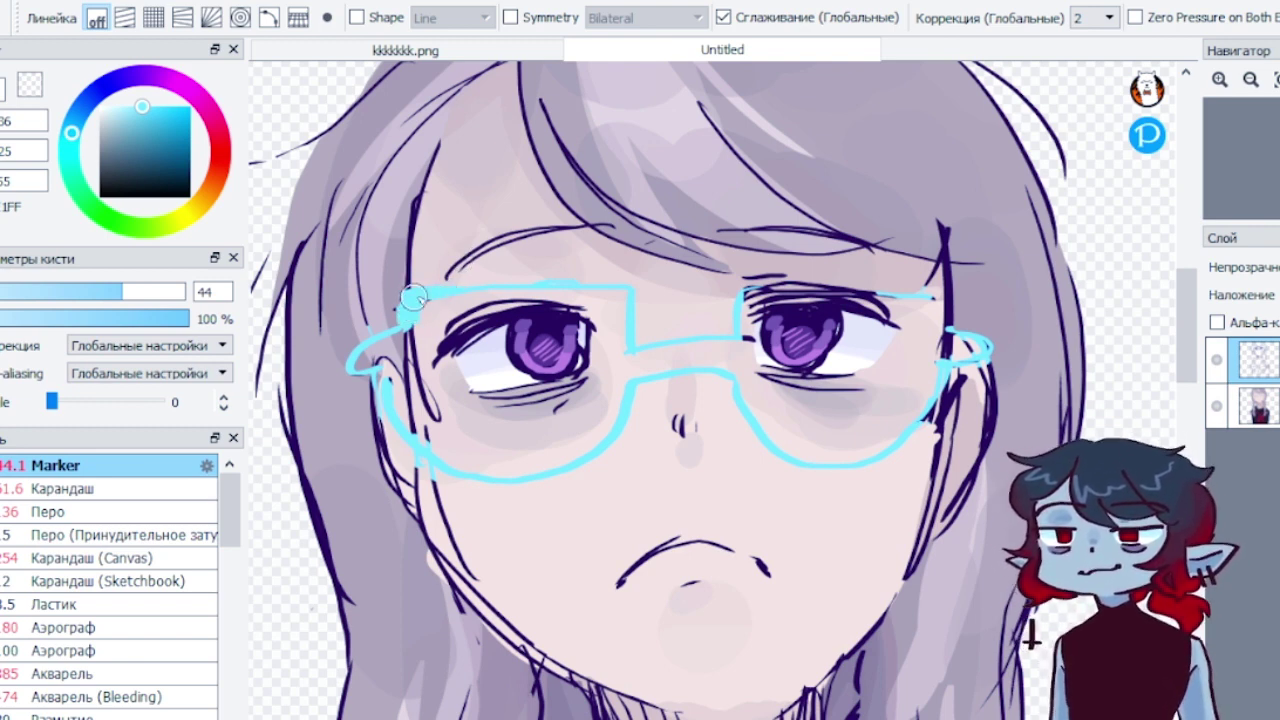
left_click_drag(617, 290, 625, 343)
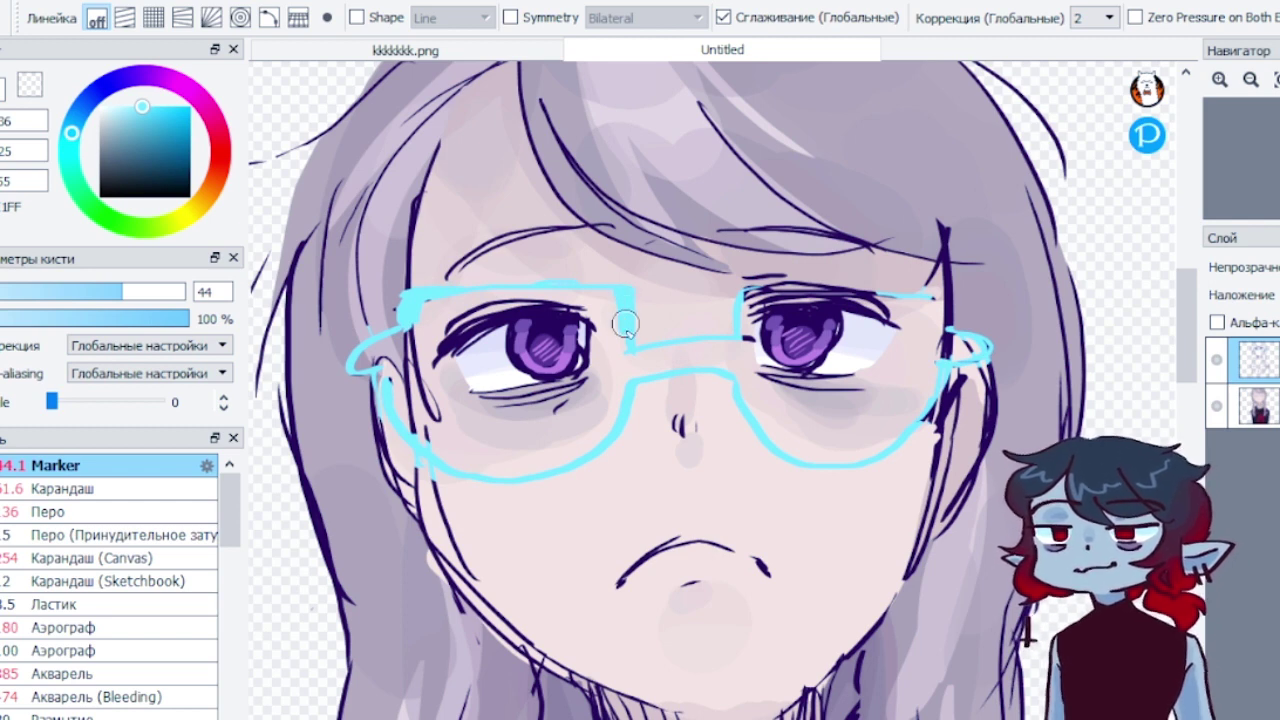
mouse_move(737, 291)
left_mouse_down()
mouse_move(882, 290)
mouse_move(934, 310)
mouse_move(930, 299)
mouse_move(940, 335)
left_mouse_up()
mouse_move(757, 296)
left_mouse_down()
mouse_move(731, 326)
mouse_move(720, 309)
left_mouse_up()
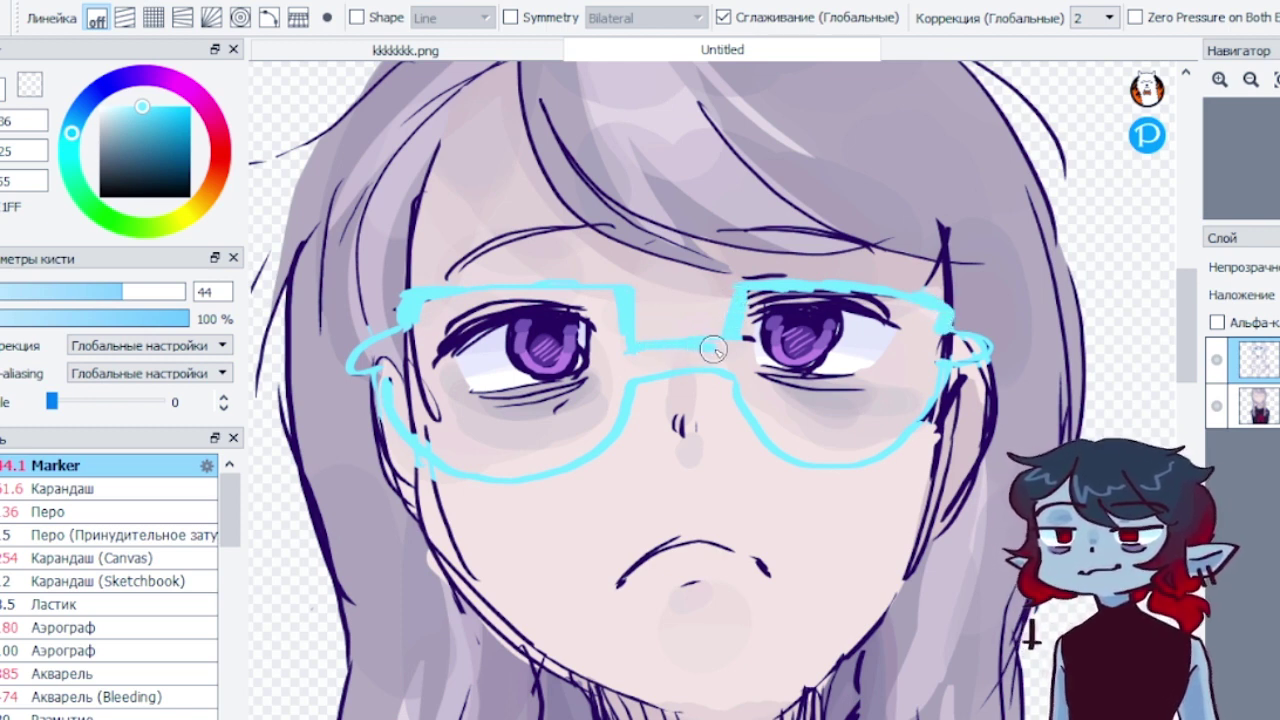
left_click_drag(645, 296, 633, 341)
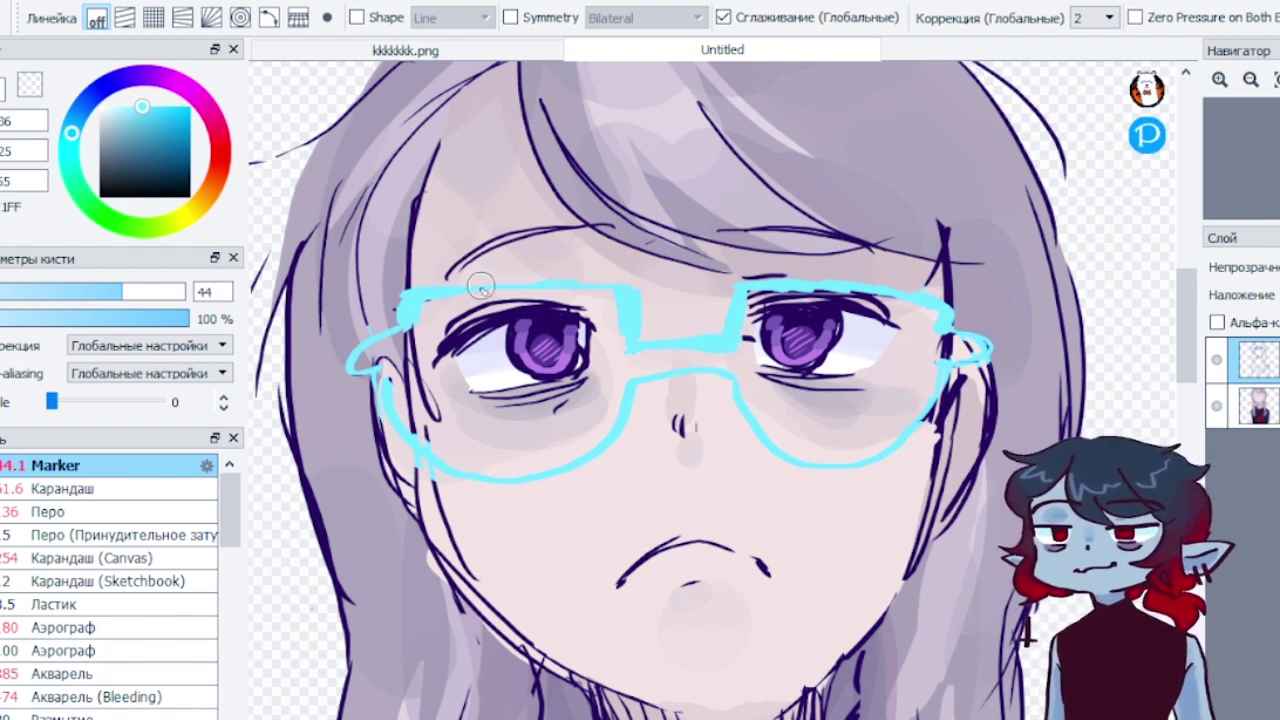
Thicken the upper rims of both lenses and fill the temple loops in cyan
mouse_move(400, 329)
left_mouse_down()
mouse_move(373, 336)
mouse_move(378, 372)
left_mouse_up()
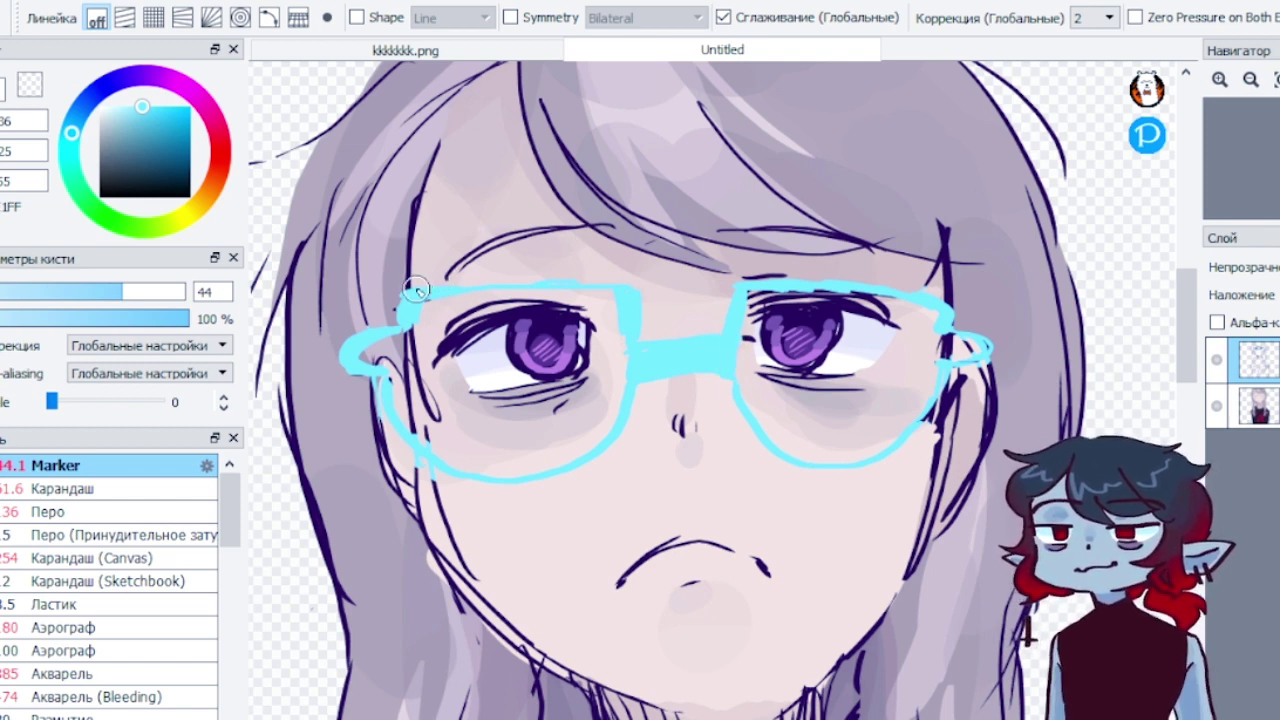
mouse_move(416, 290)
left_mouse_down()
mouse_move(488, 274)
mouse_move(570, 280)
left_mouse_up()
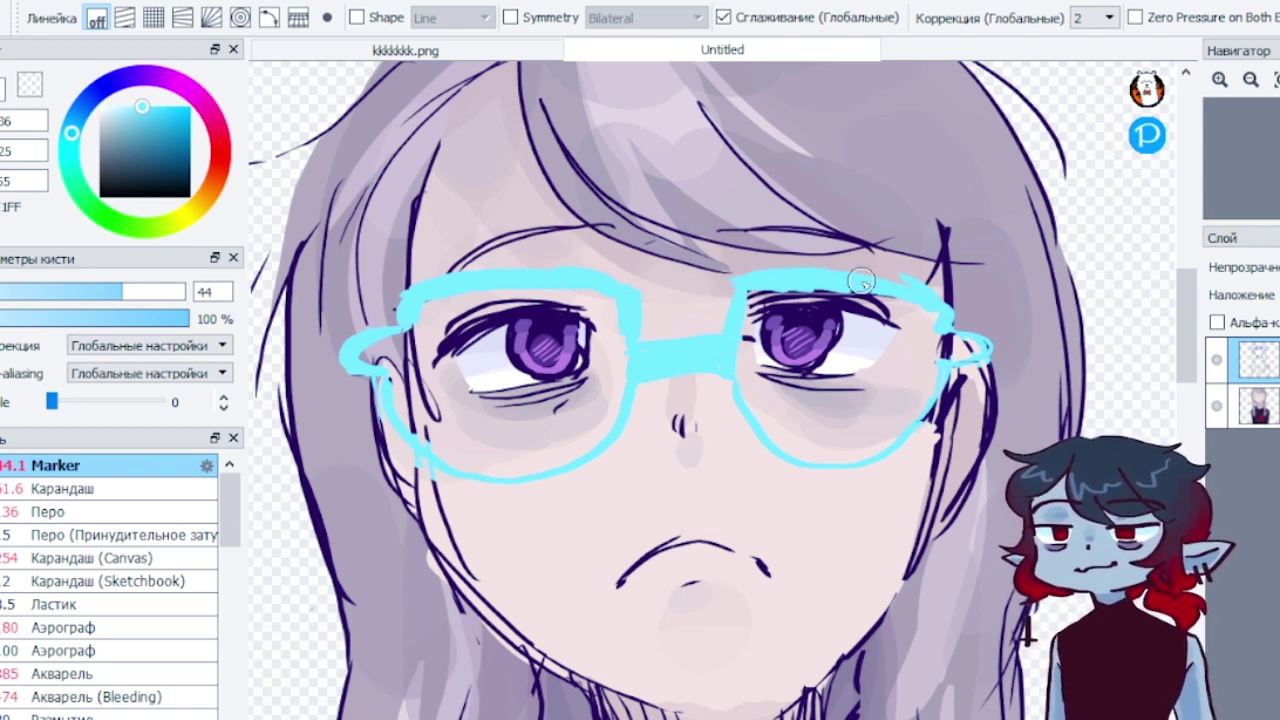
mouse_move(836, 276)
left_mouse_down()
mouse_move(905, 290)
mouse_move(895, 278)
mouse_move(939, 300)
mouse_move(950, 350)
mouse_move(953, 340)
mouse_move(971, 355)
mouse_move(930, 311)
left_mouse_up()
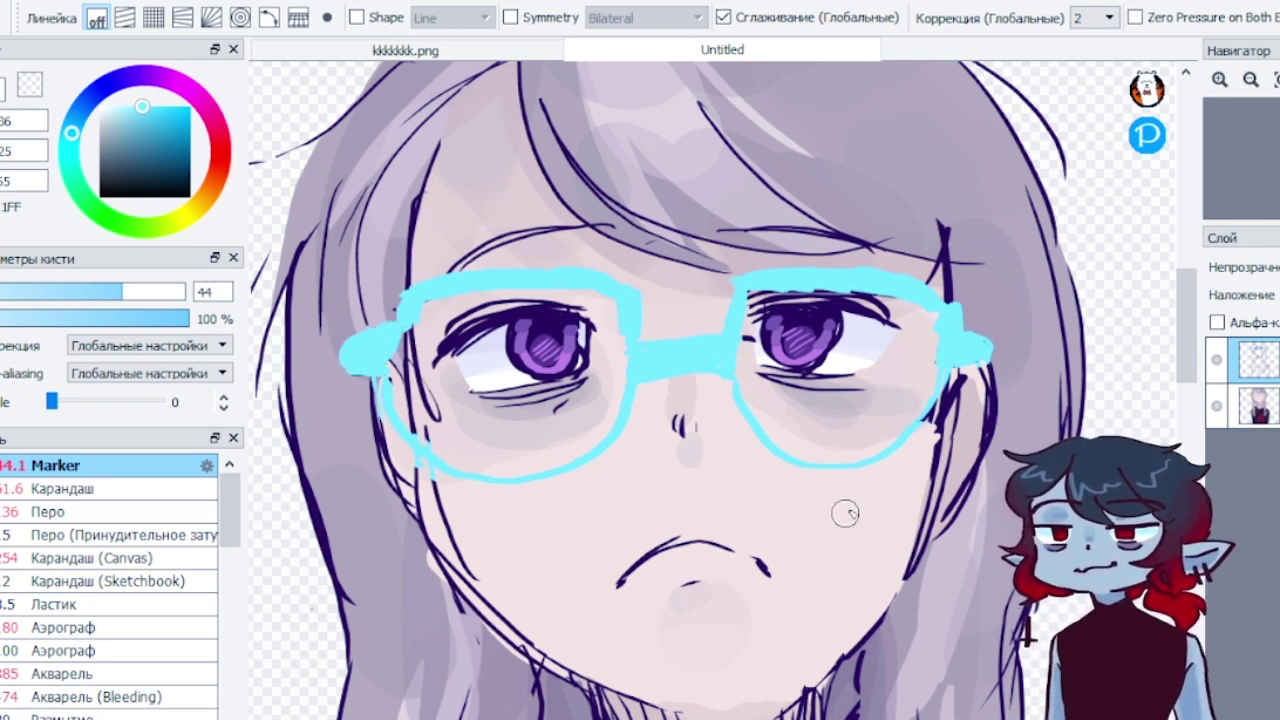
Redraw the right lens's lower rim in cyan as a wider curve up to the temple, undoing the first stroke
mouse_move(729, 391)
left_mouse_down()
mouse_move(834, 496)
mouse_move(897, 458)
left_mouse_up()
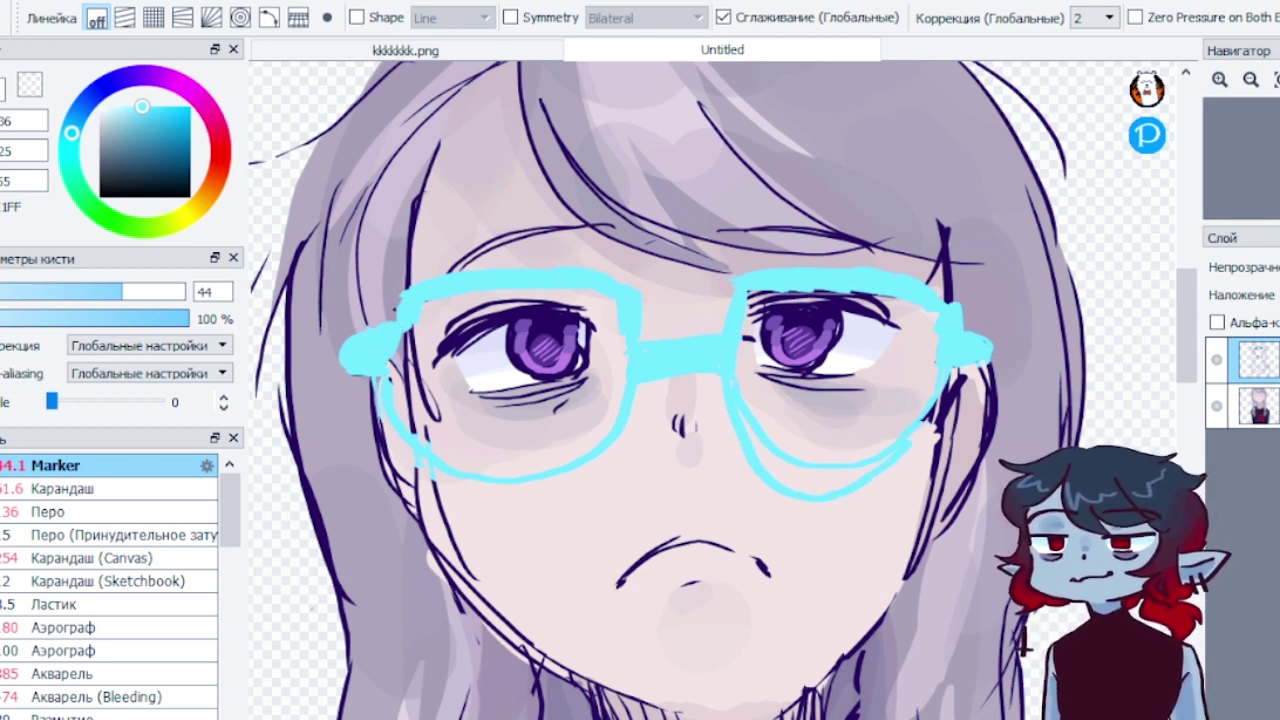
key("ctrl+z")
mouse_move(737, 382)
left_mouse_down()
mouse_move(789, 463)
mouse_move(859, 481)
mouse_move(907, 466)
mouse_move(937, 431)
mouse_move(950, 352)
left_mouse_up()
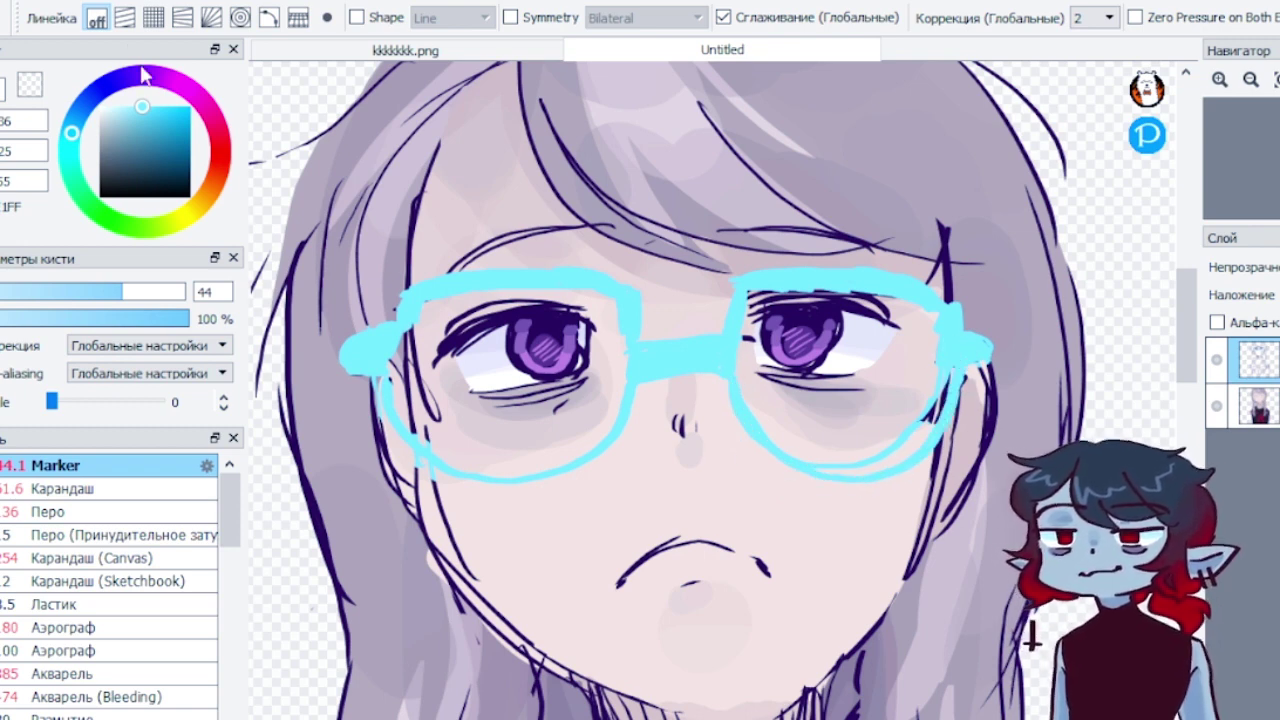
Cover the old lower rim inside the right lens with sampled skin tones and touch up its outer edge in sampled cyan
left_click(836, 446, "alt")
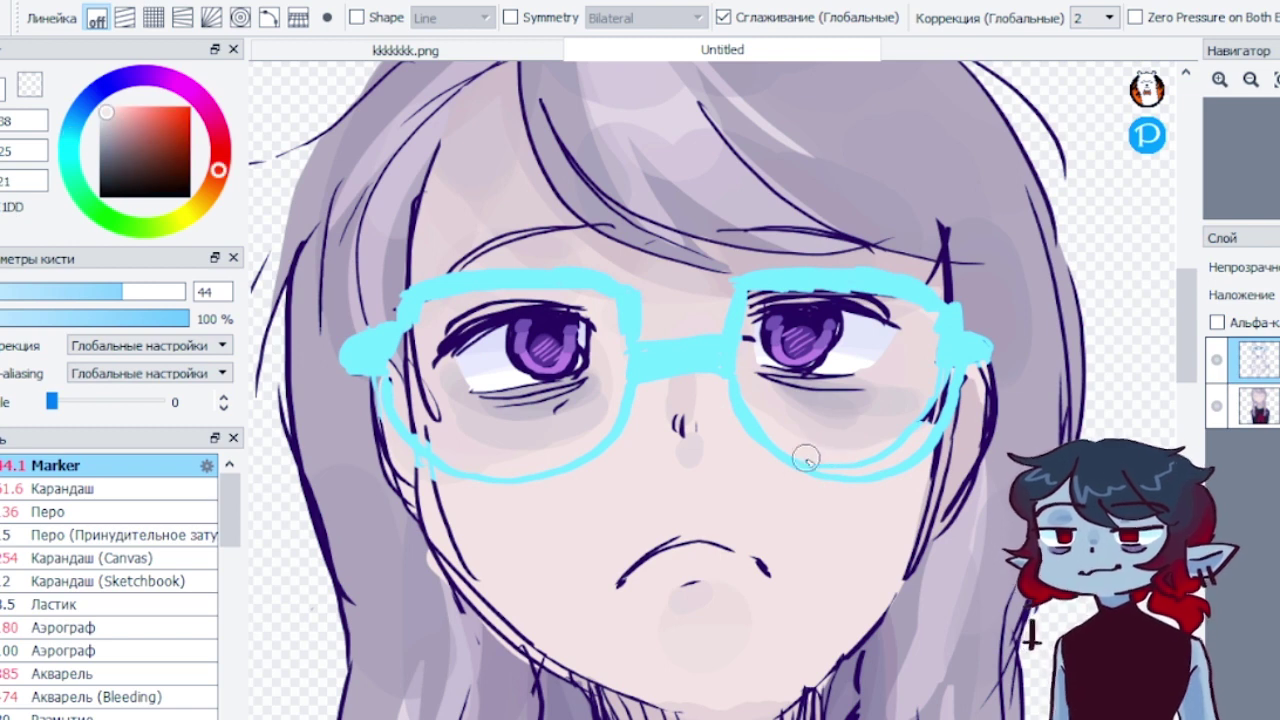
left_click(902, 419, "alt")
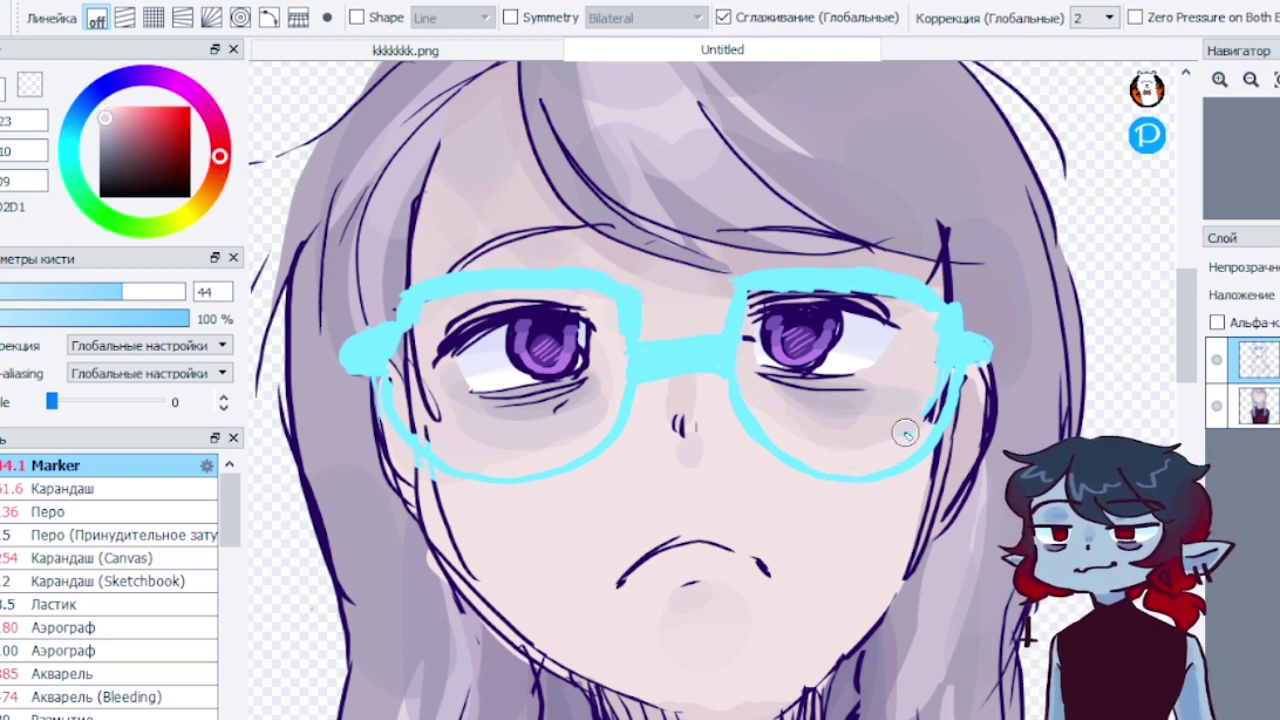
mouse_move(906, 431)
left_mouse_down()
mouse_move(920, 397)
mouse_move(921, 418)
left_mouse_up()
left_click(921, 396, "alt")
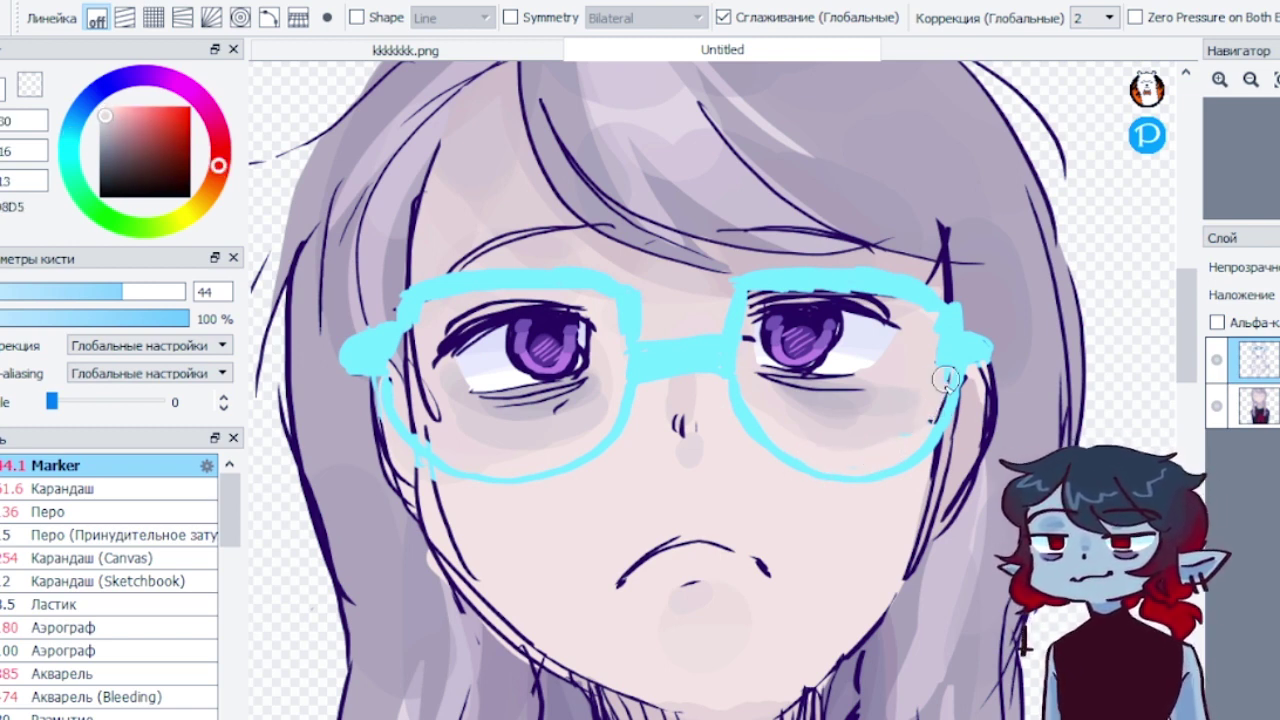
left_click(955, 350, "alt")
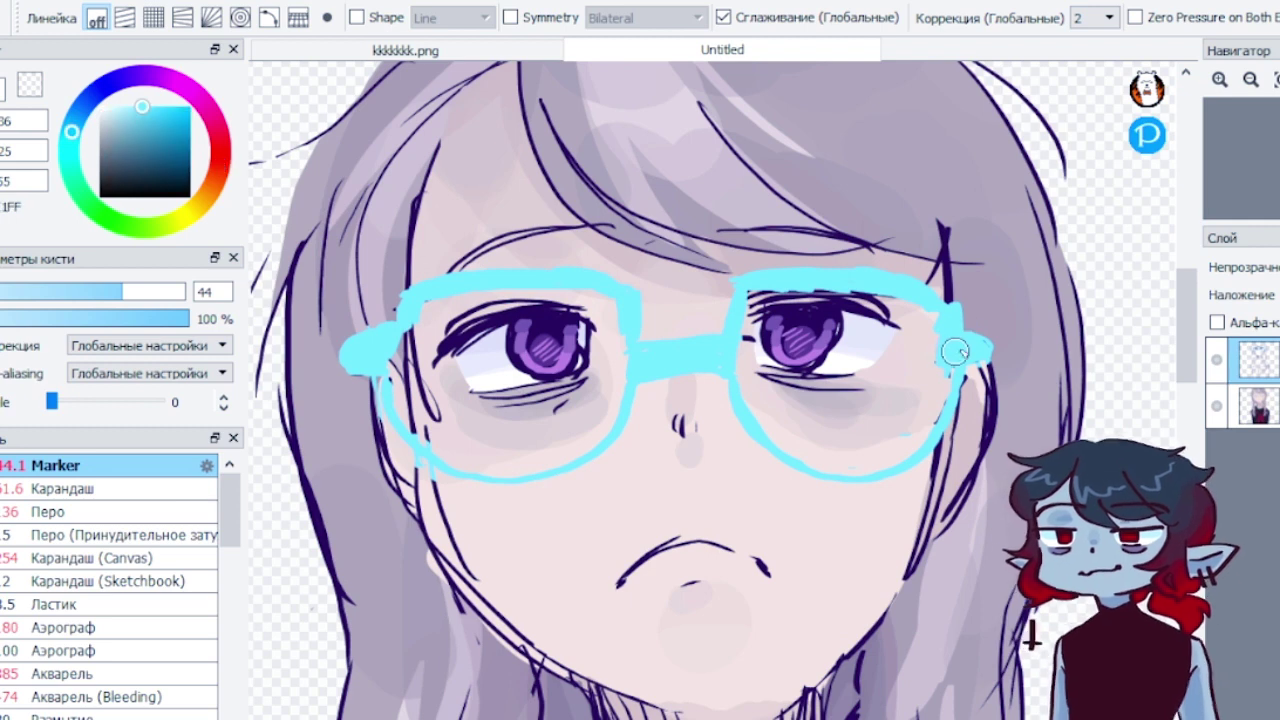
left_click(916, 425, "alt")
left_click(952, 400, "alt")
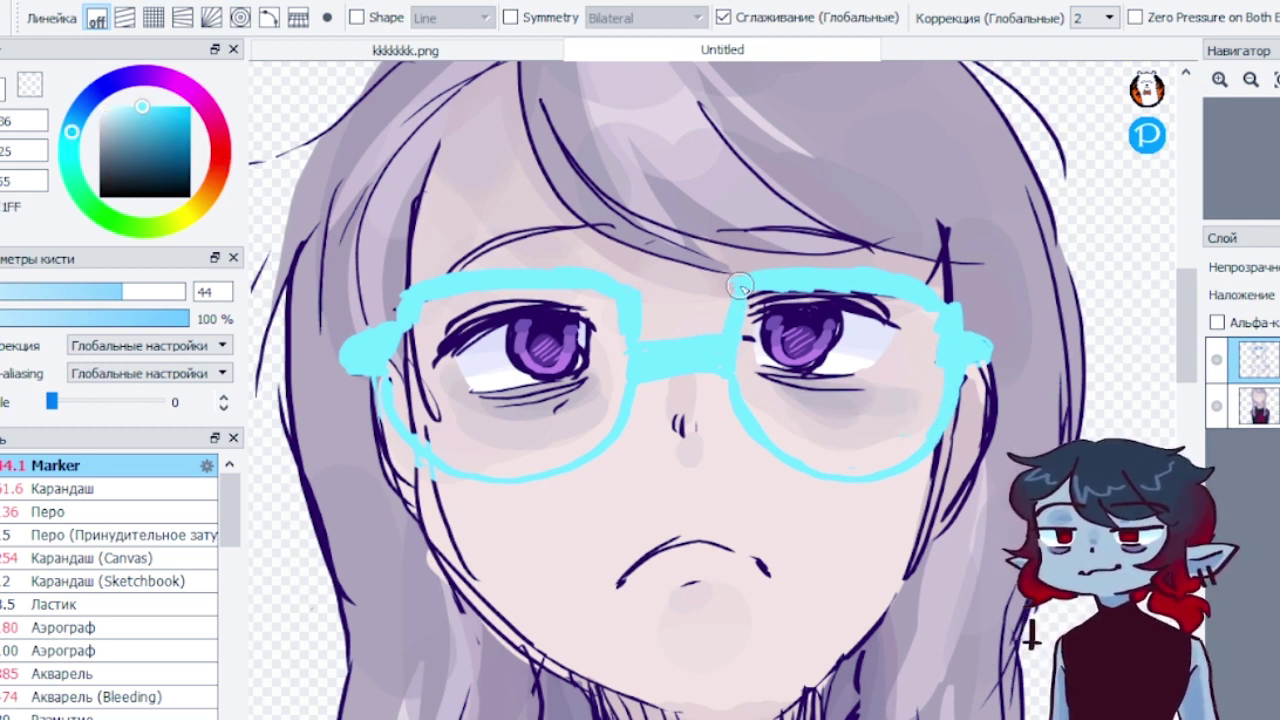
Thicken the inner lens edges beside the bridge in cyan and darken the upper lash lines with the sampled dark purple
left_click_drag(738, 287, 719, 345)
left_click_drag(634, 284, 628, 370)
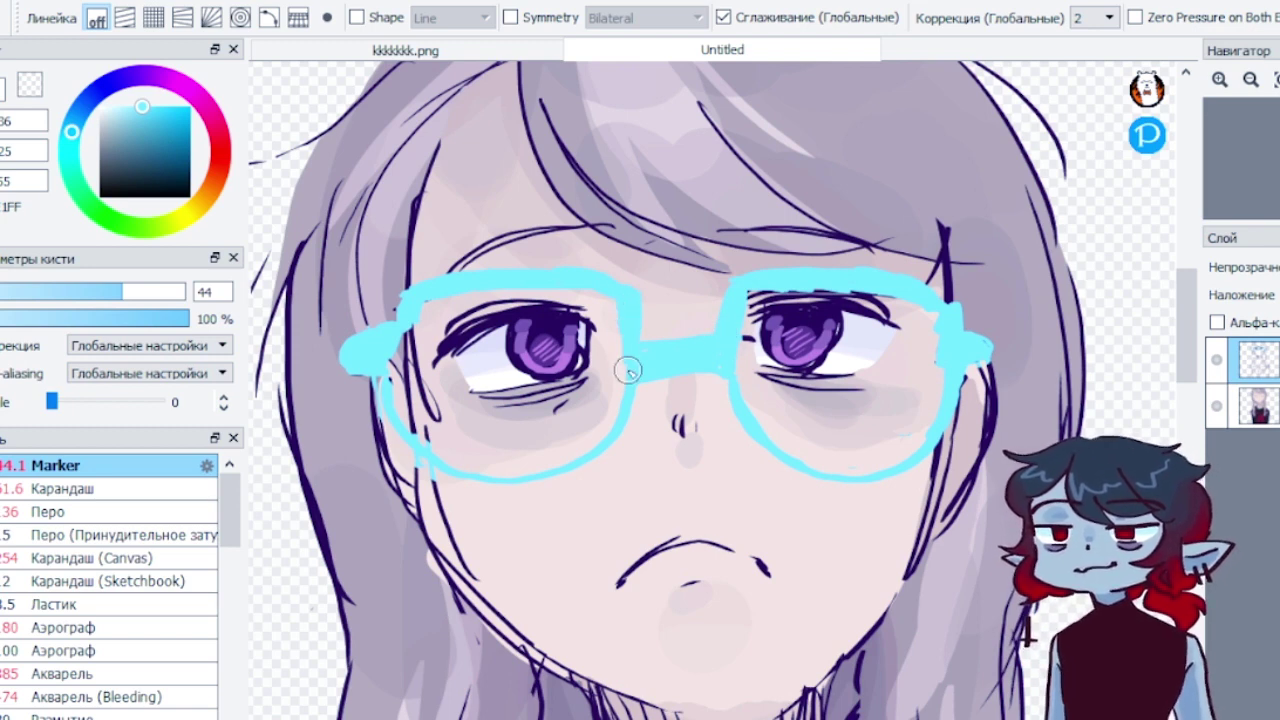
left_click(845, 304, "alt")
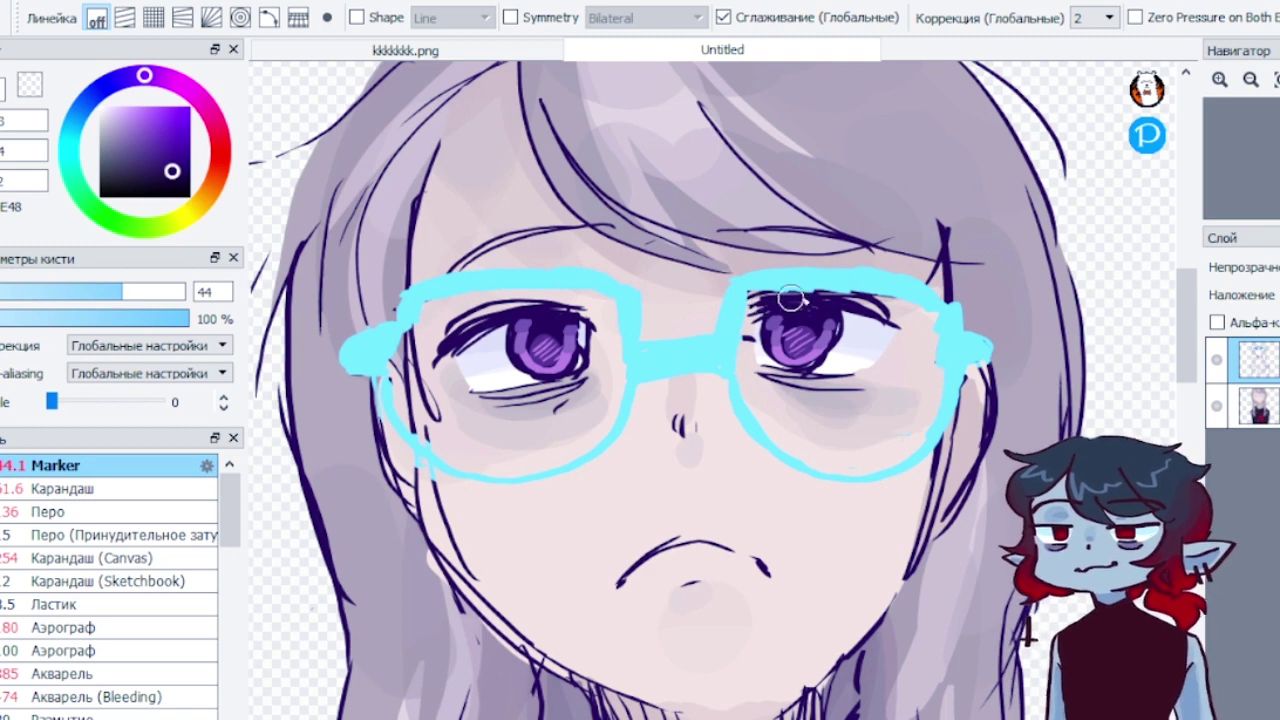
left_click_drag(450, 334, 497, 308)
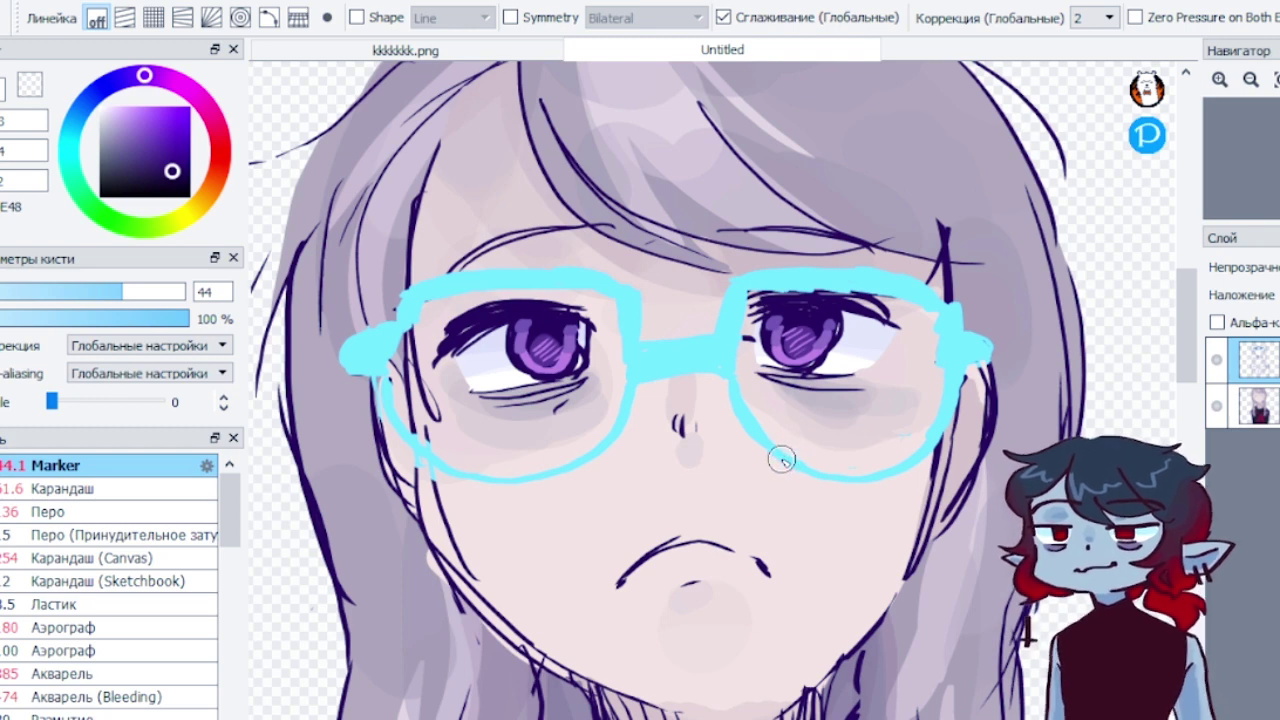
Select the area inside the right lens freehand and try moving it slightly on the line art layer
key("m")
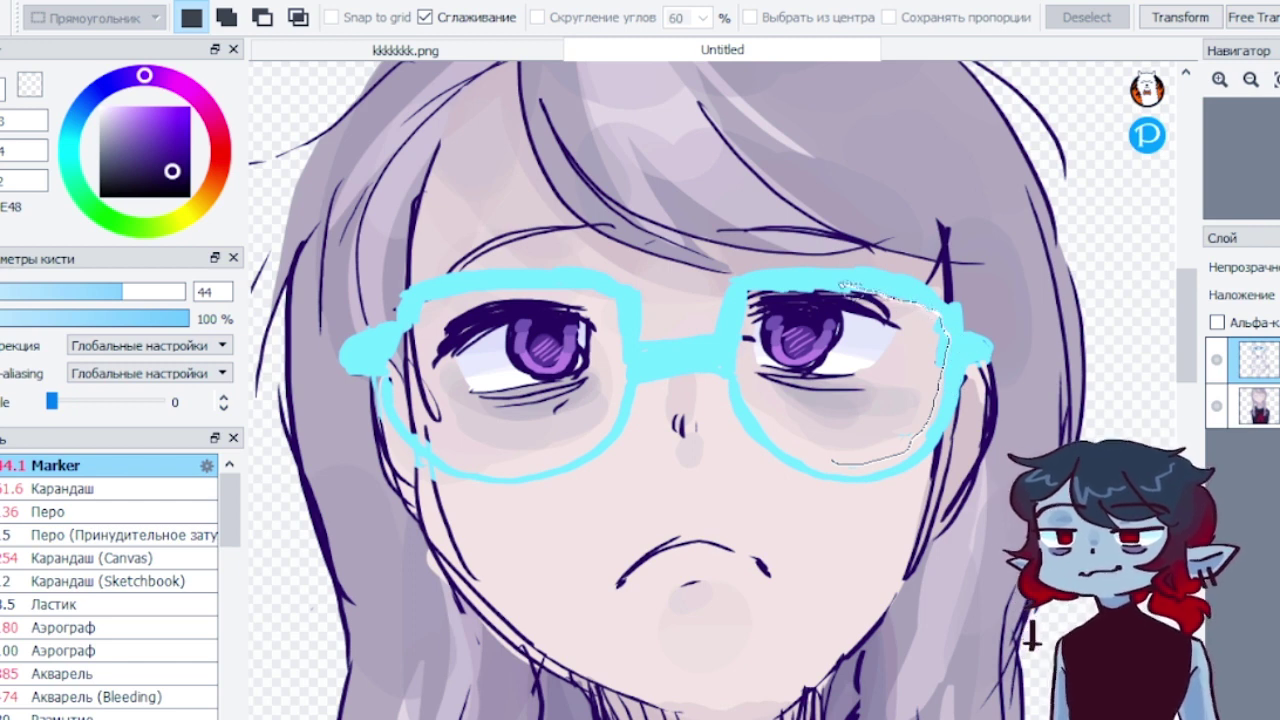
left_click_drag(800, 452, 790, 448)
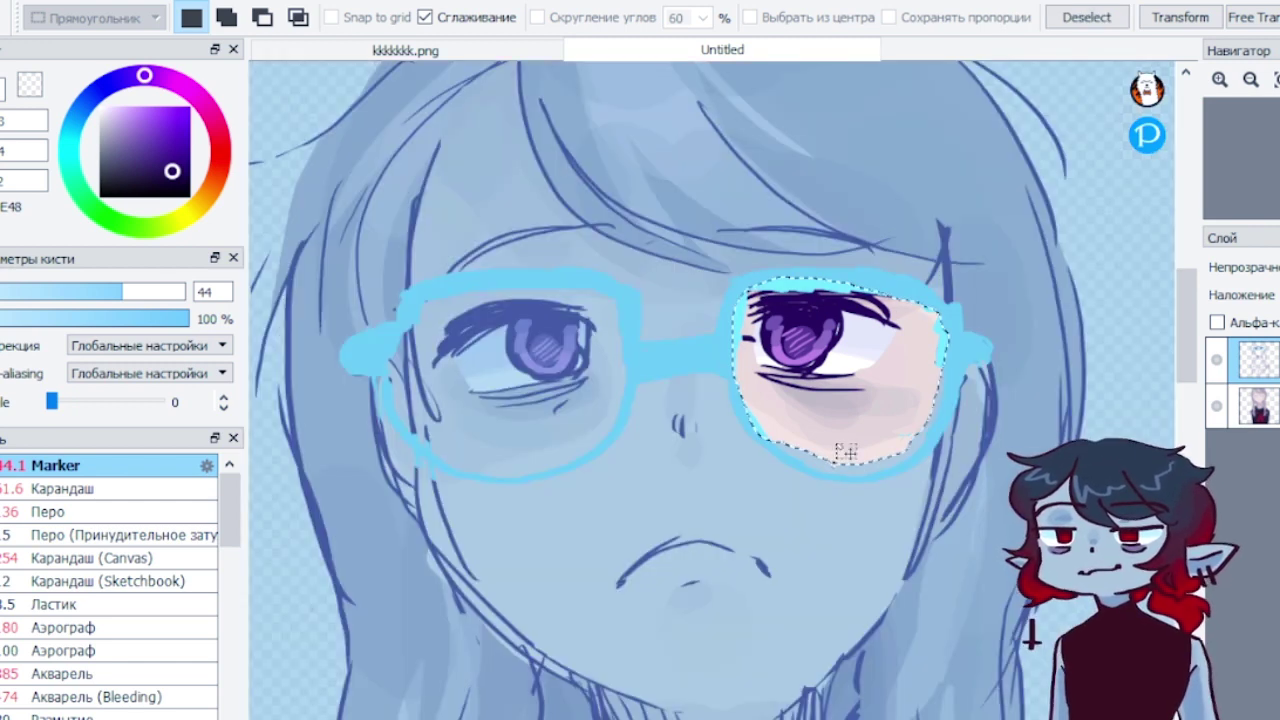
key("v")
mouse_move(876, 393)
left_mouse_down()
mouse_move(886, 406)
mouse_move(929, 380)
mouse_move(1068, 390)
mouse_move(881, 398)
left_mouse_up()
left_click(239, 17)
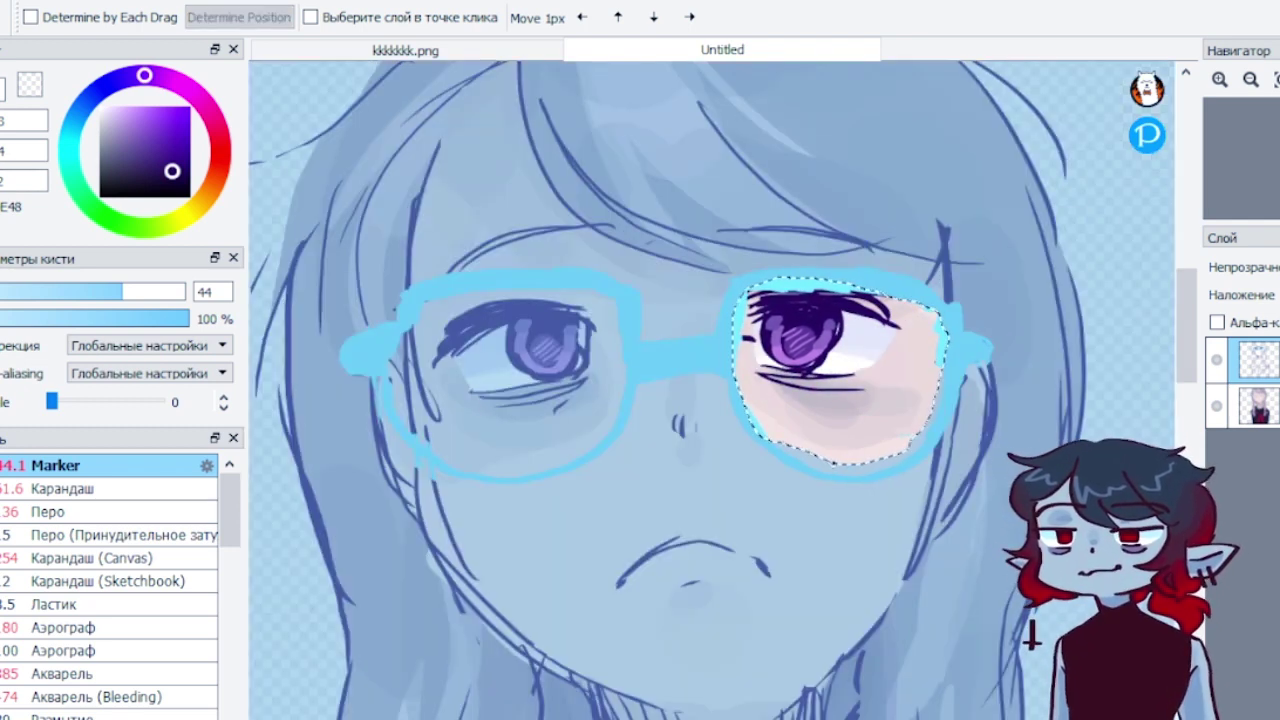
Merge the line art layer into the colour layer and shift the selected right eye area slightly right and down
key("ctrl+e")
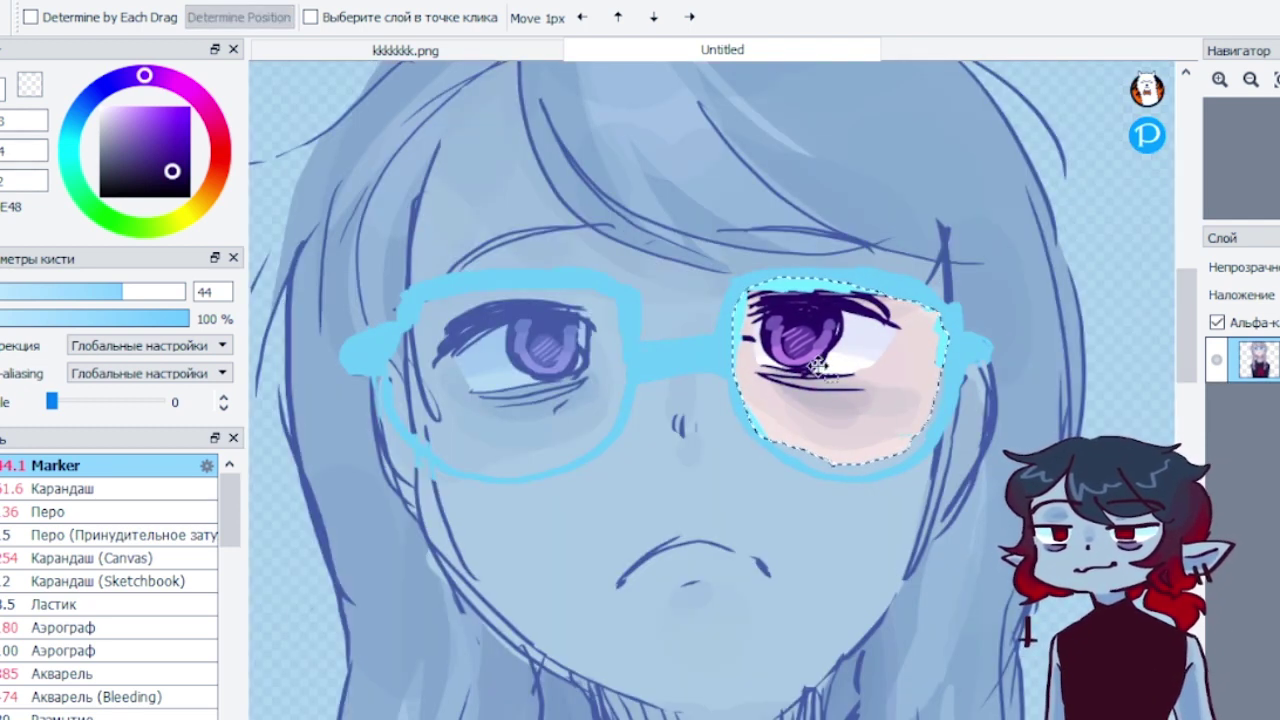
key("Return")
left_click_drag(880, 398, 891, 408)
key("m")
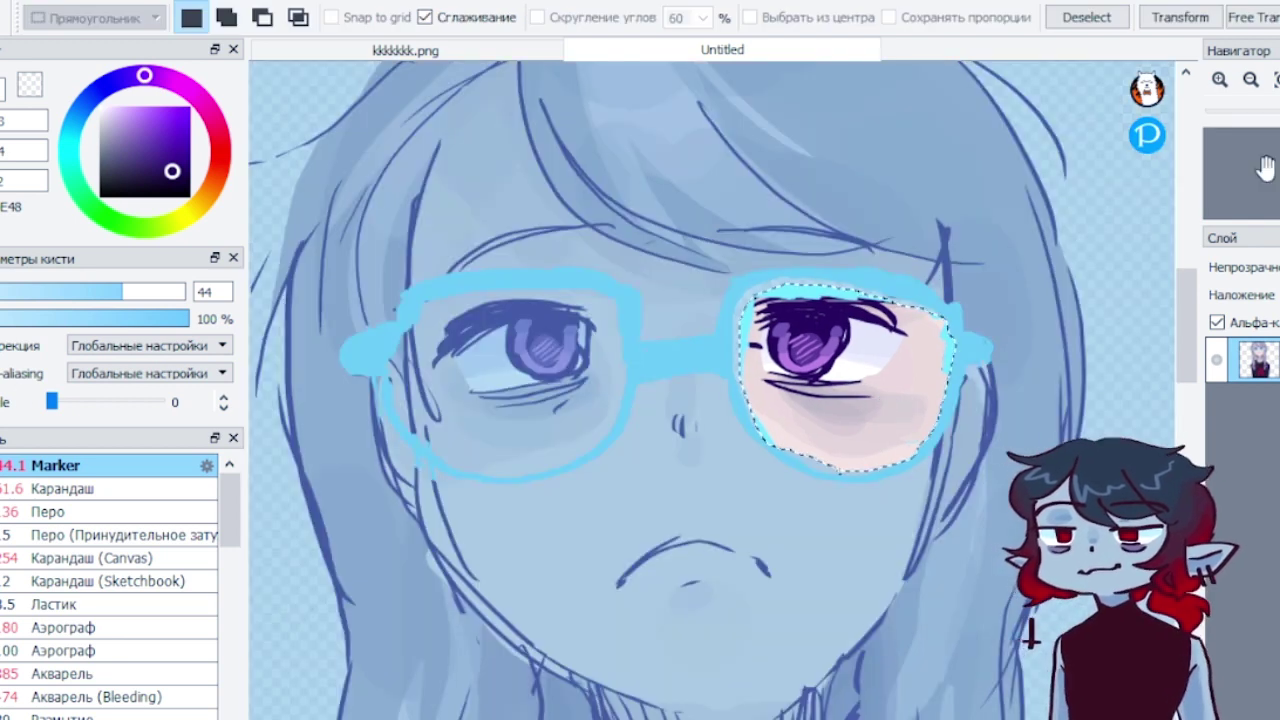
Deselect, add a new layer beneath the drawing, and fill the gaps in the right lens frame with sampled cyan at brush size 169
left_click(1086, 17)
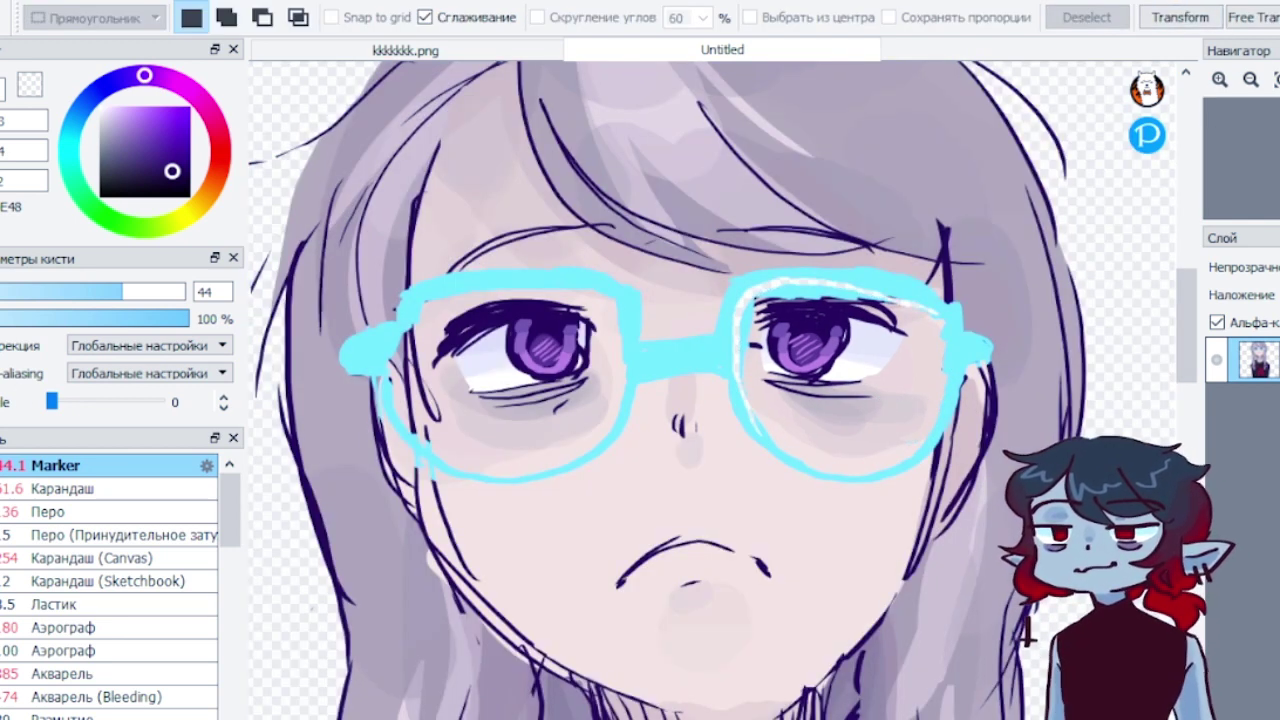
key("ctrl+shift+n")
left_click_drag(1262, 360, 1262, 408)
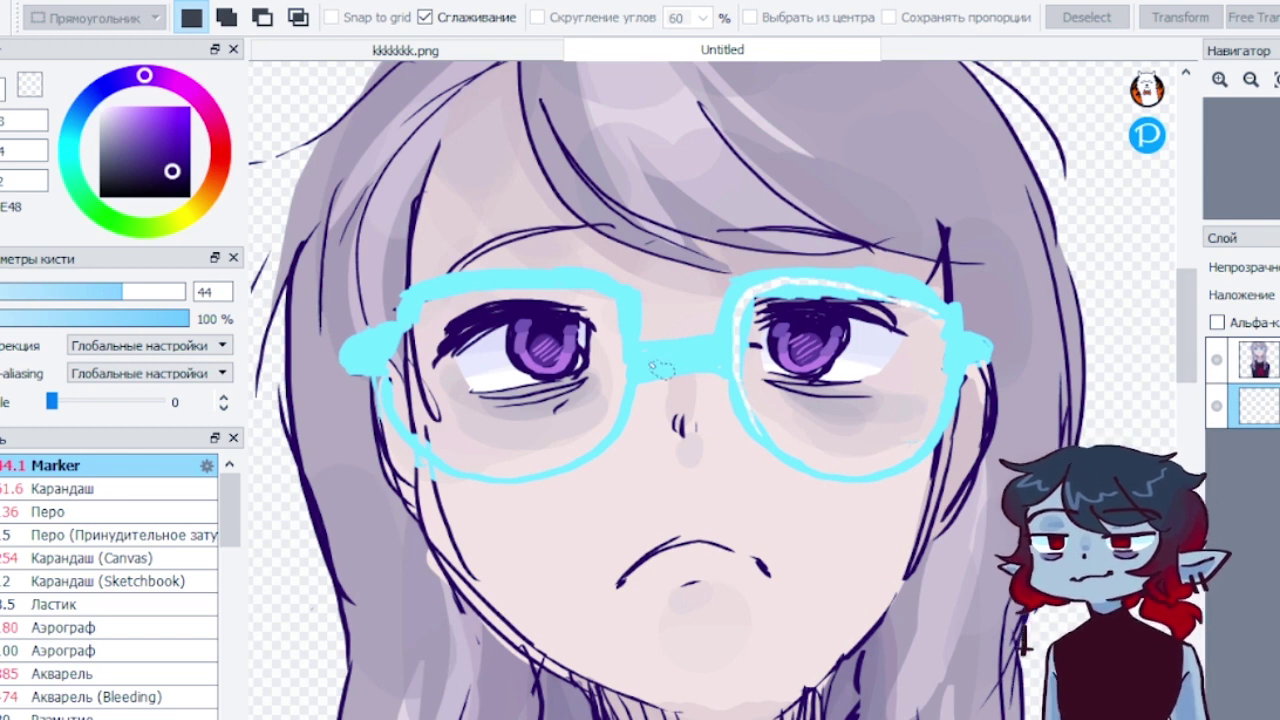
left_click(503, 288, "alt")
key("b")
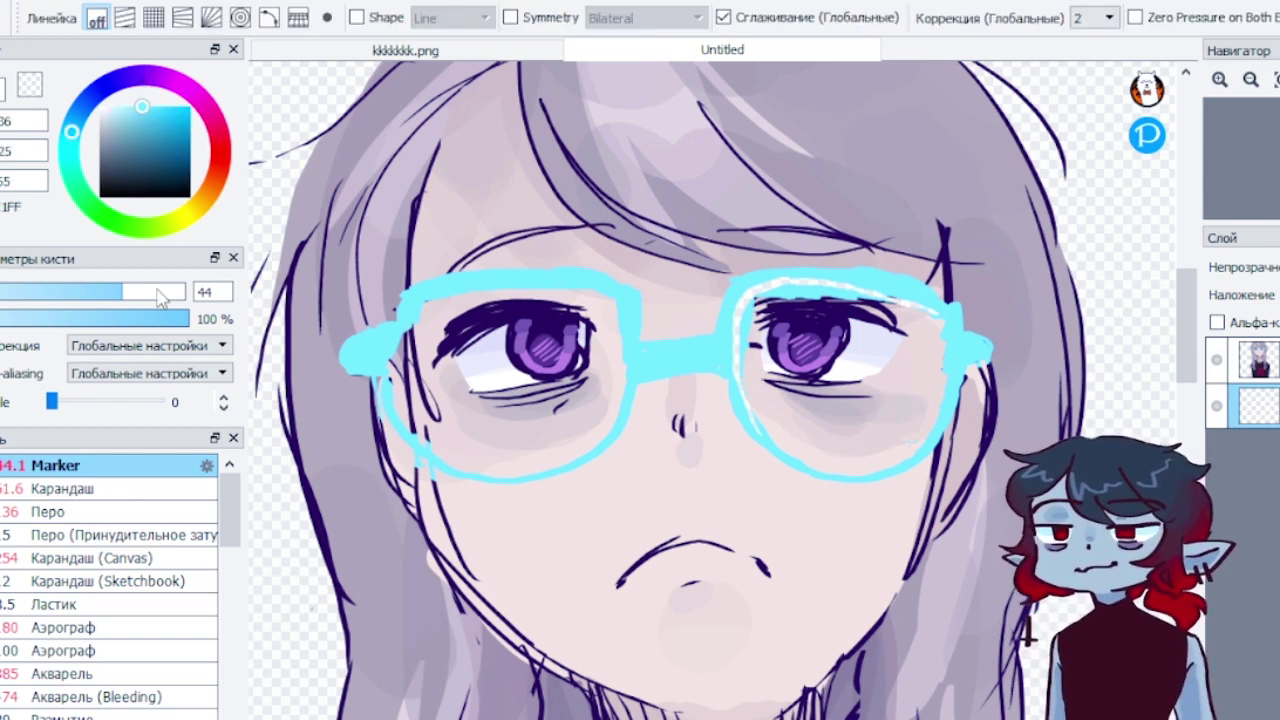
left_click_drag(132, 292, 186, 293)
mouse_move(766, 467)
left_mouse_down()
mouse_move(761, 373)
mouse_move(908, 322)
mouse_move(850, 308)
mouse_move(890, 293)
mouse_move(733, 305)
left_mouse_up()
On the drawing layer, redraw the right eye's upper lash line in sampled dark purple at brush size 44, trimming it with sampled skin tone
left_click(1245, 362)
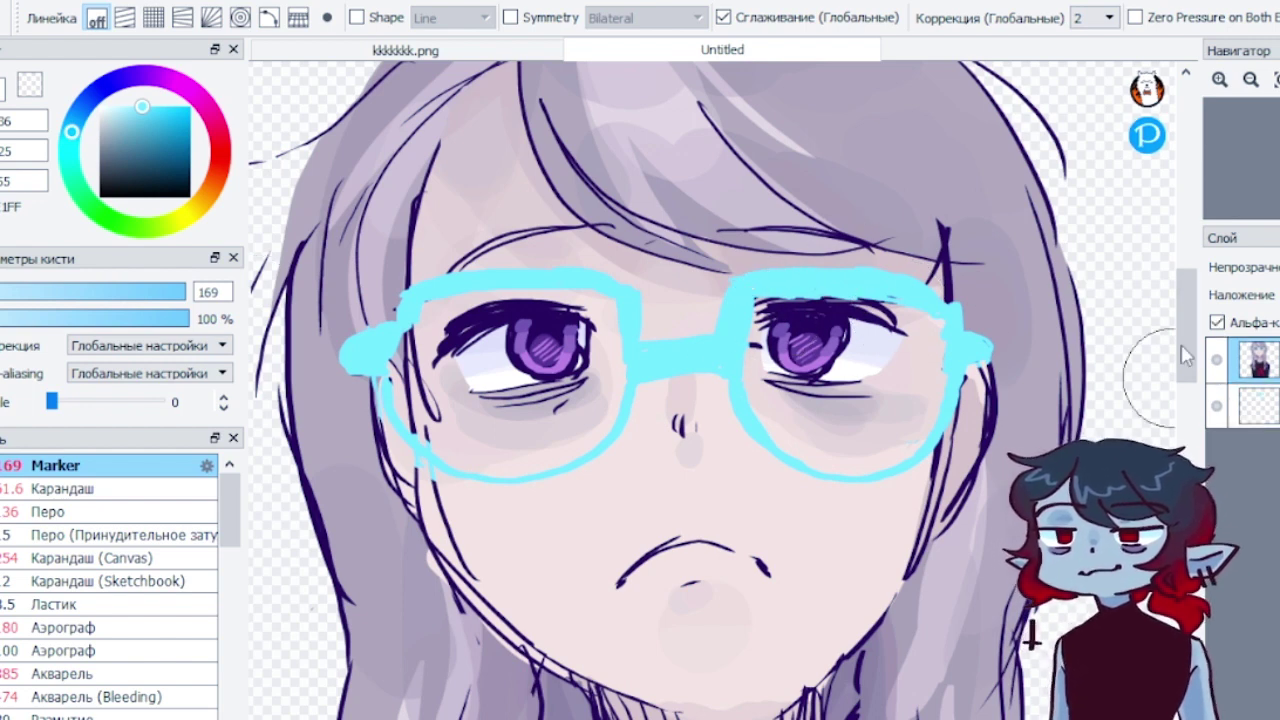
left_click(808, 309, "alt")
left_click(124, 290)
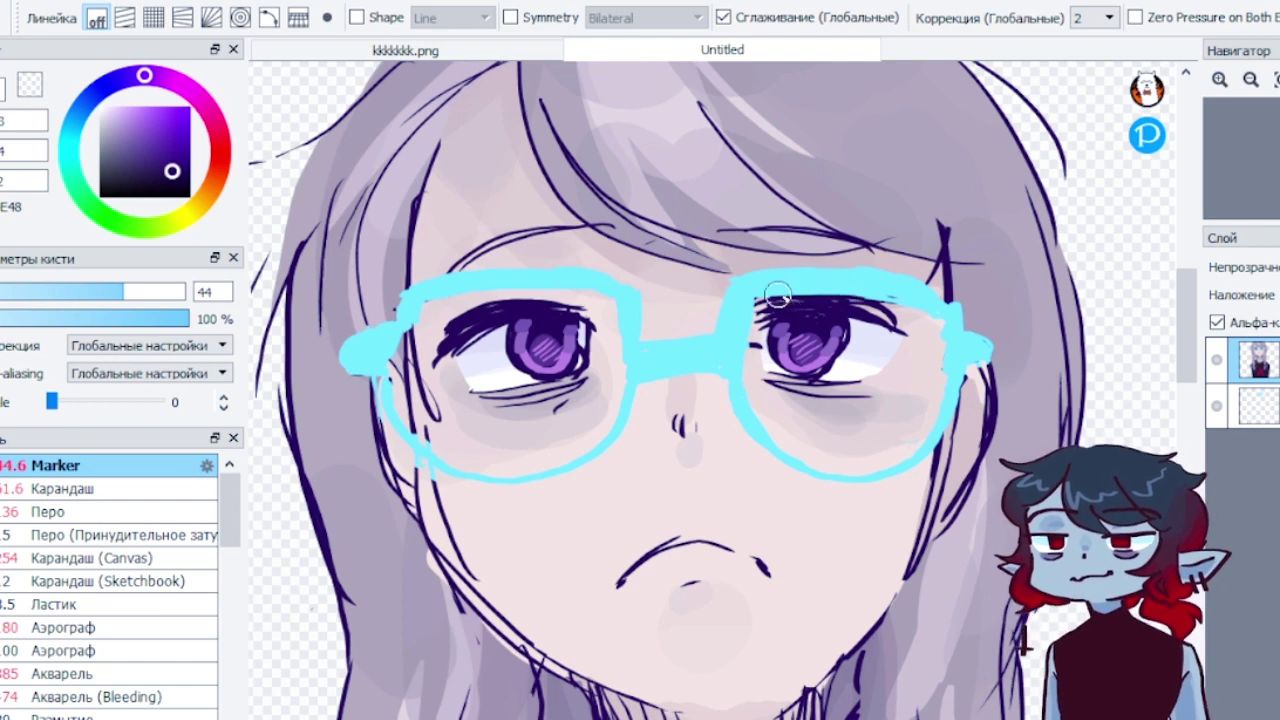
left_click_drag(779, 295, 858, 298)
left_click(918, 346, "alt")
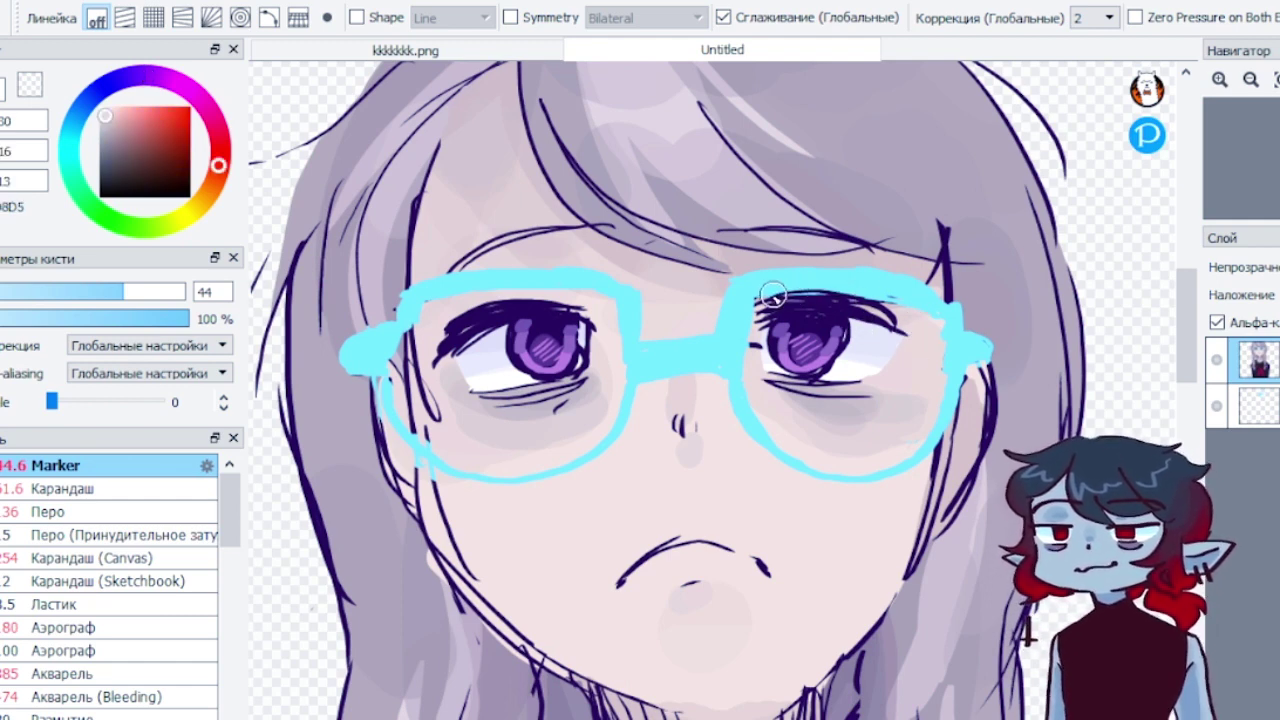
left_click_drag(775, 295, 866, 308)
left_click(815, 311, "alt")
left_click_drag(806, 302, 892, 324)
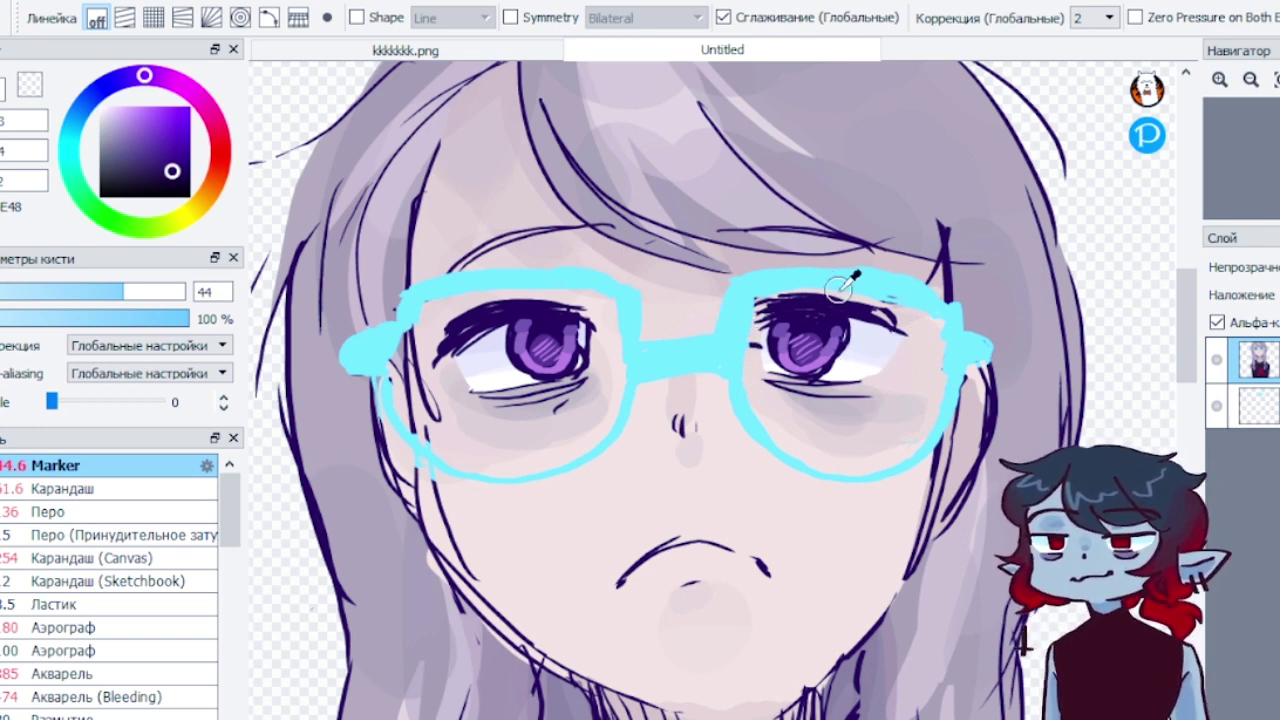
Touch up the skin around the right eye inside the lens with sampled tones and merge the two layers
left_click(834, 296, "alt")
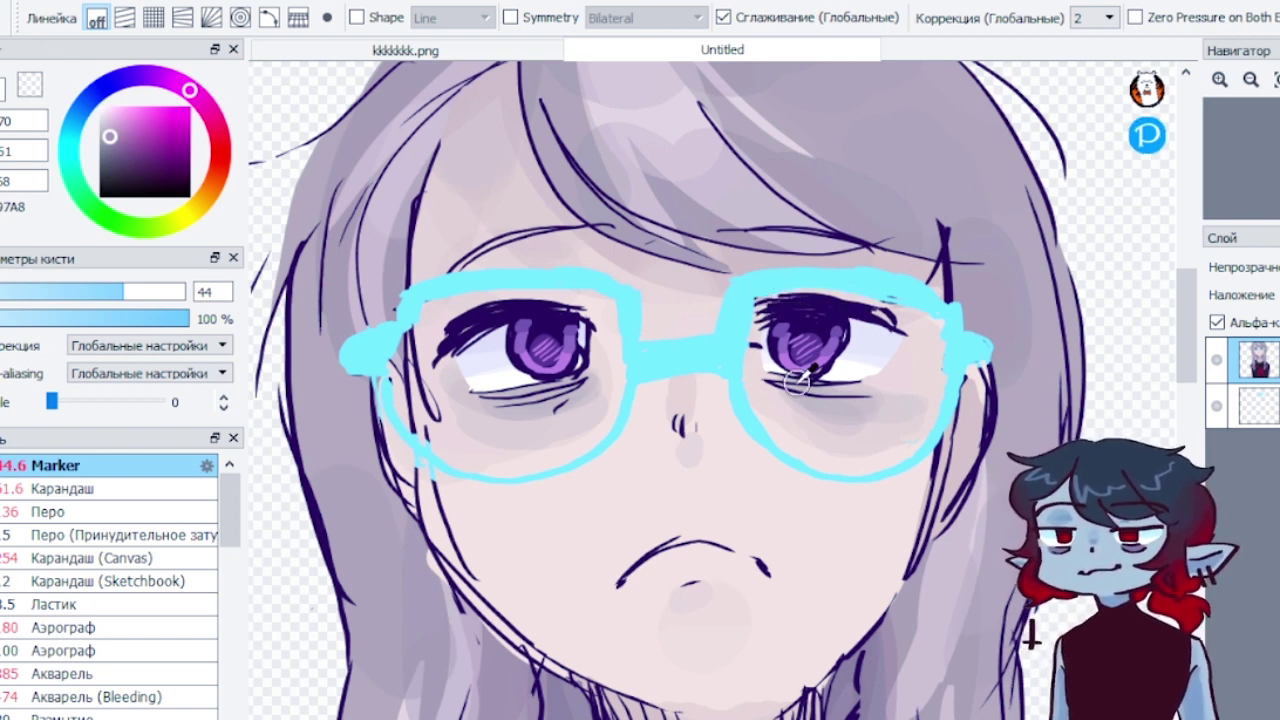
left_click(767, 389, "alt")
left_click(700, 255, "alt")
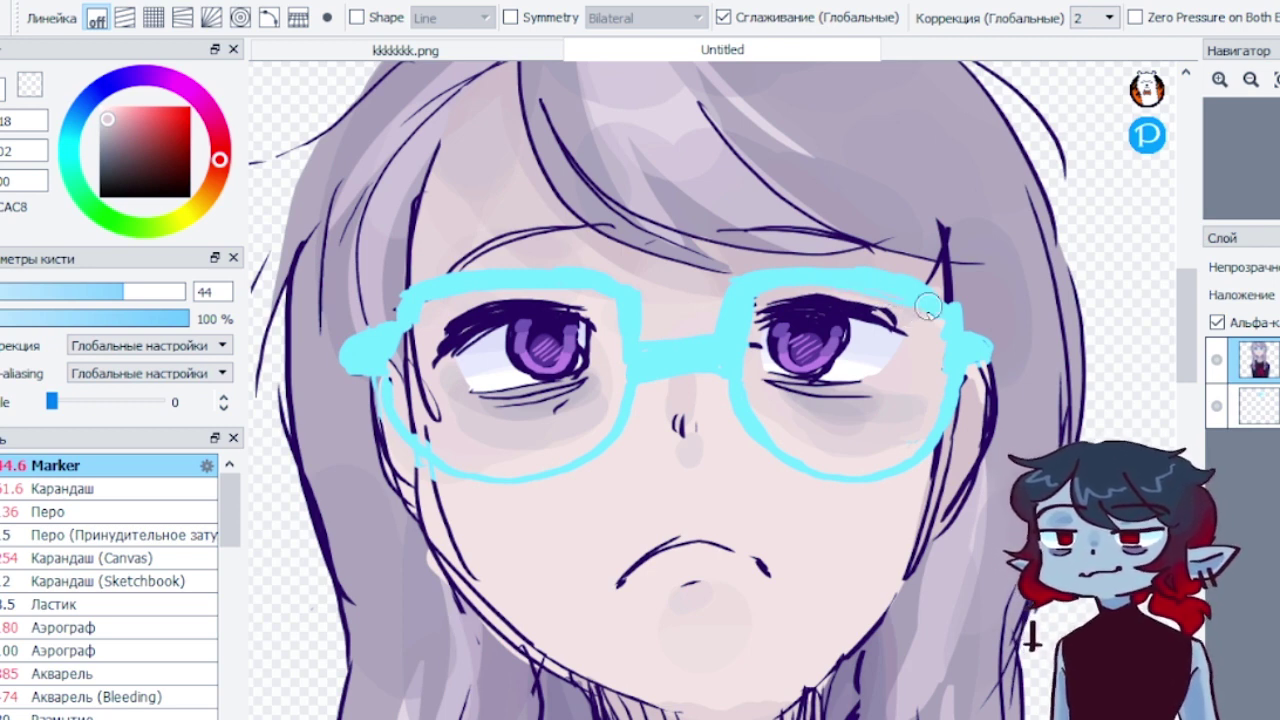
left_click(921, 342, "alt")
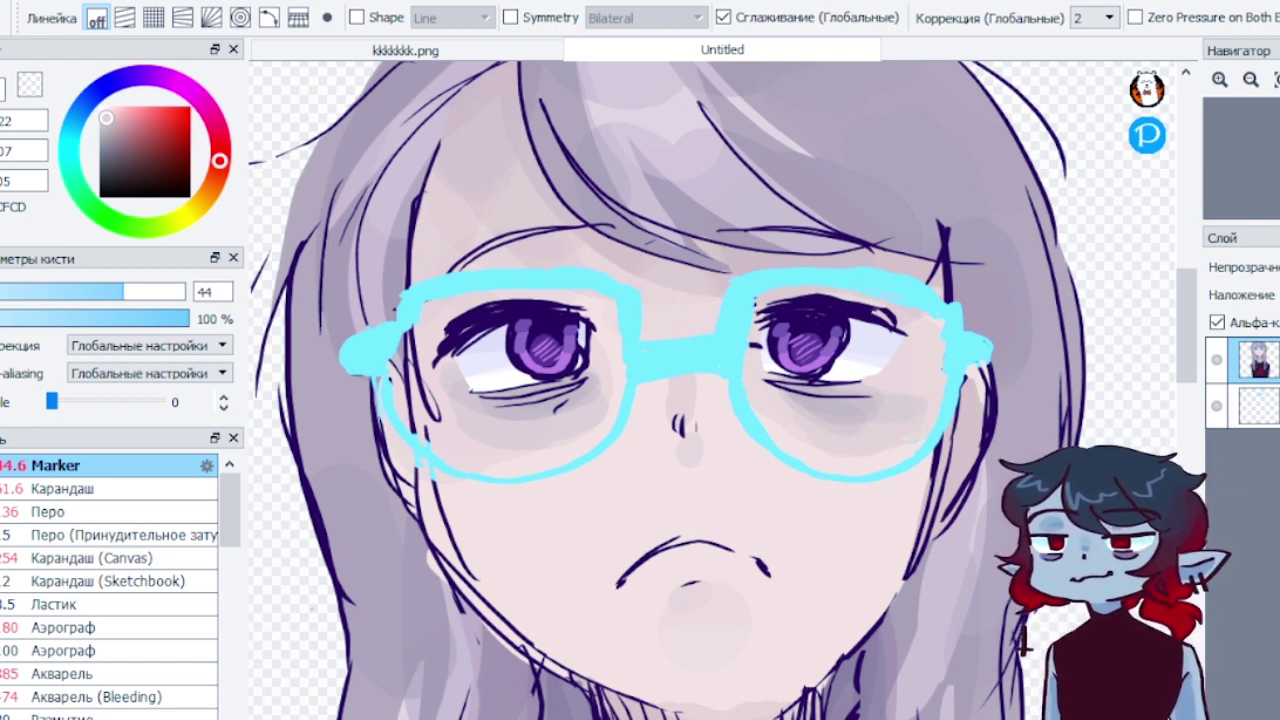
key("ctrl+e")
Retouch the skin around the right lens's upper rim with sampled tones and thicken the outer upper lash in sampled dark purple
left_click(846, 296, "alt")
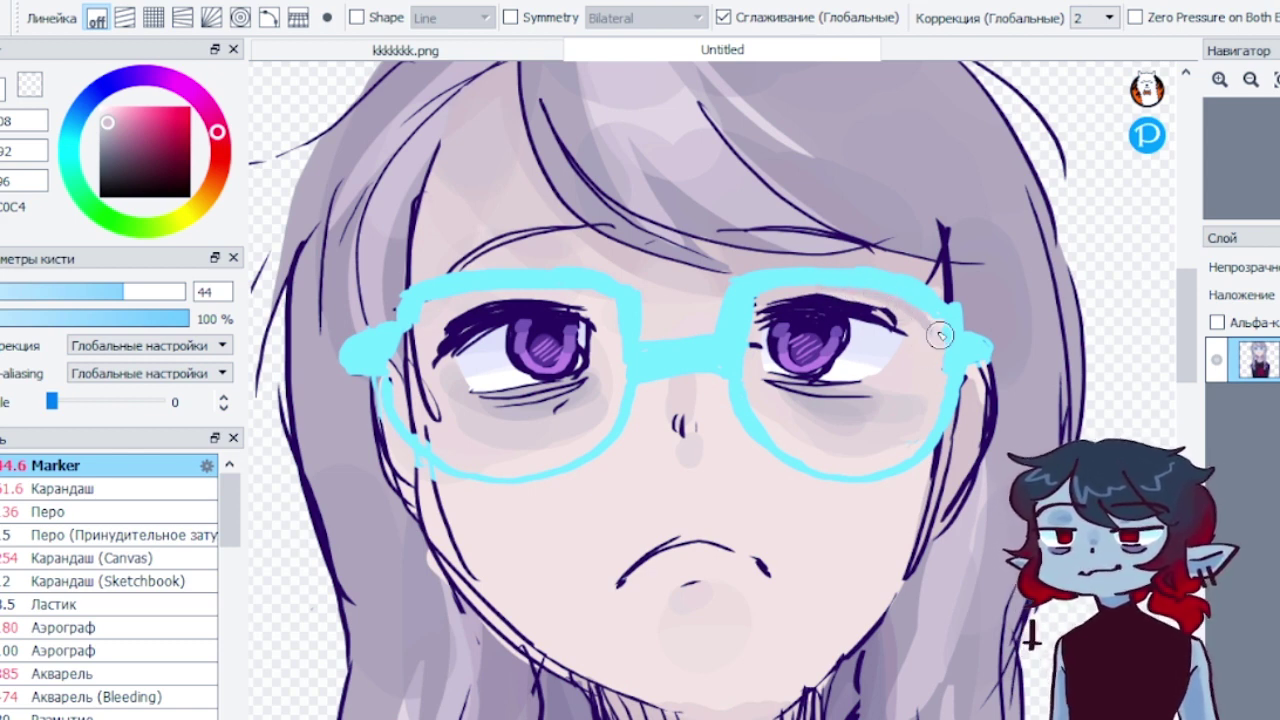
left_click(929, 322, "alt")
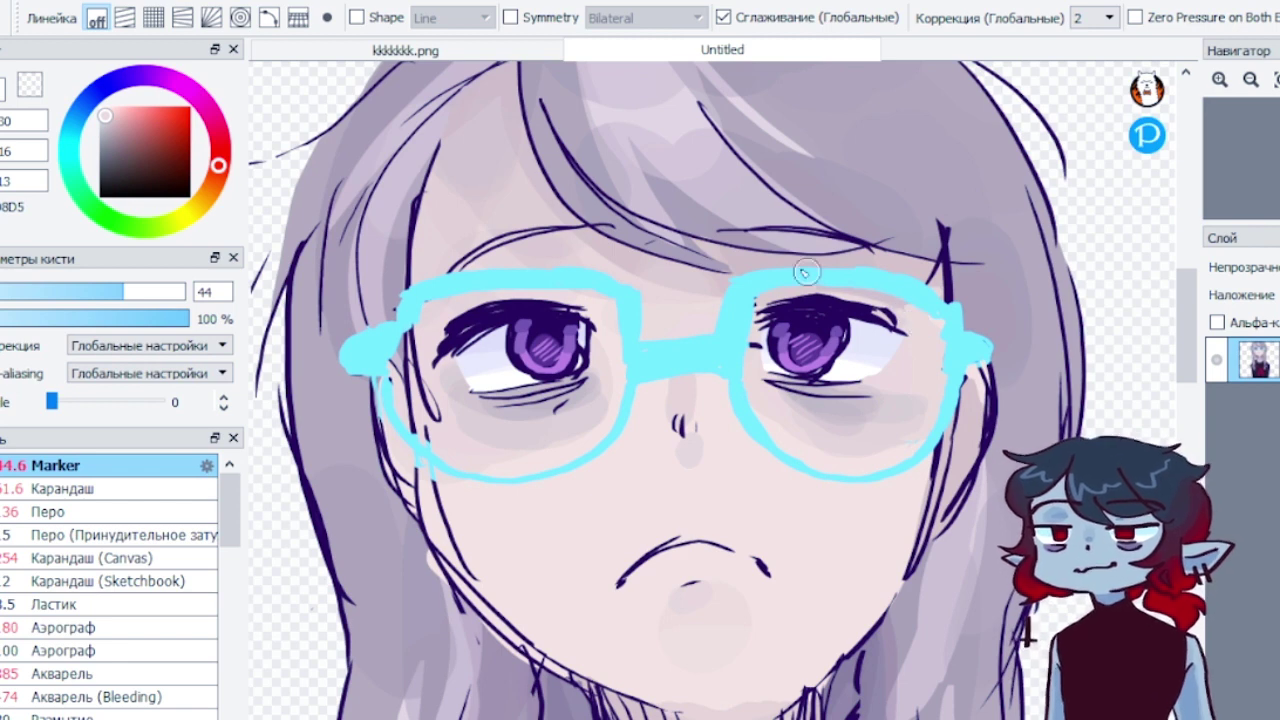
left_click(583, 242, "alt")
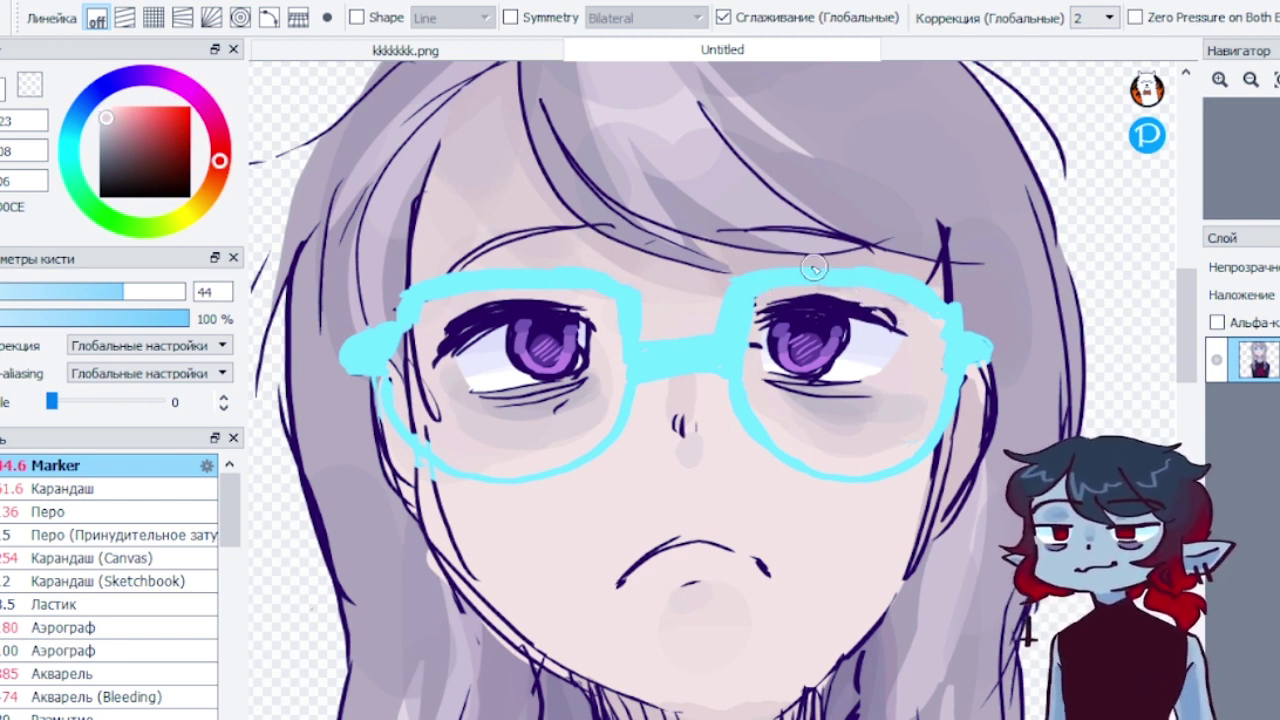
left_click(740, 263, "alt")
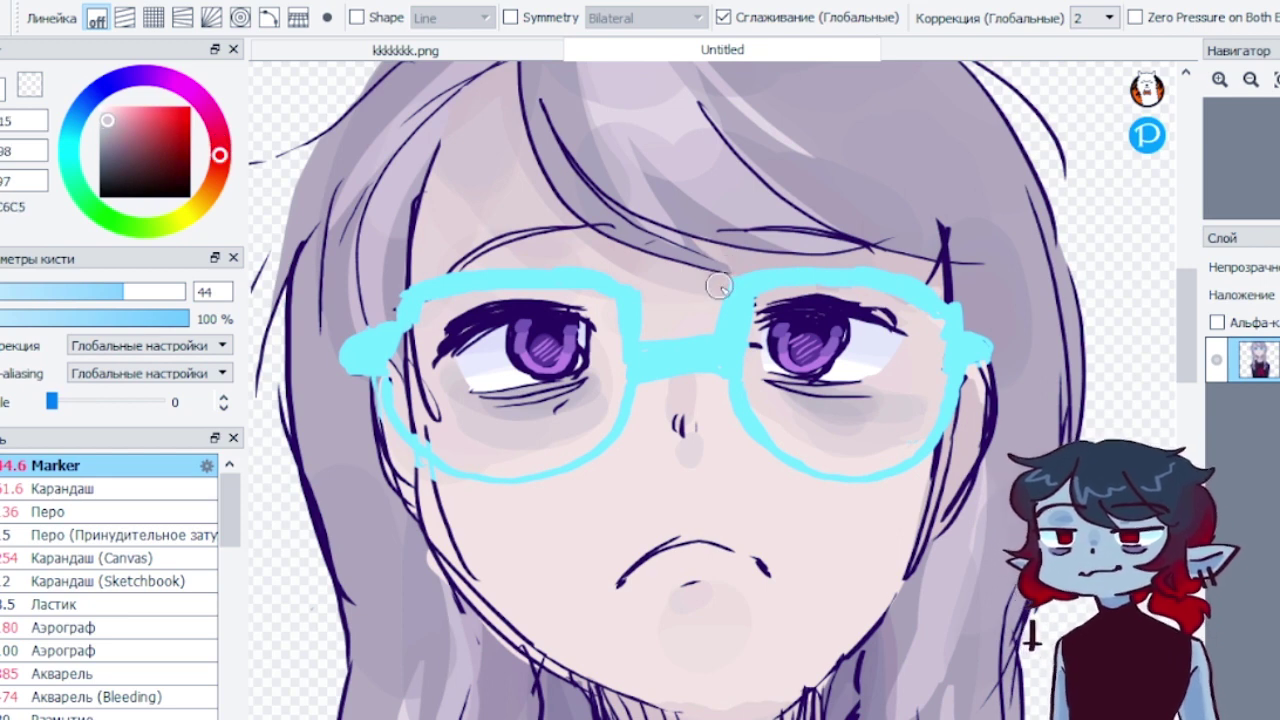
left_click(960, 300, "alt")
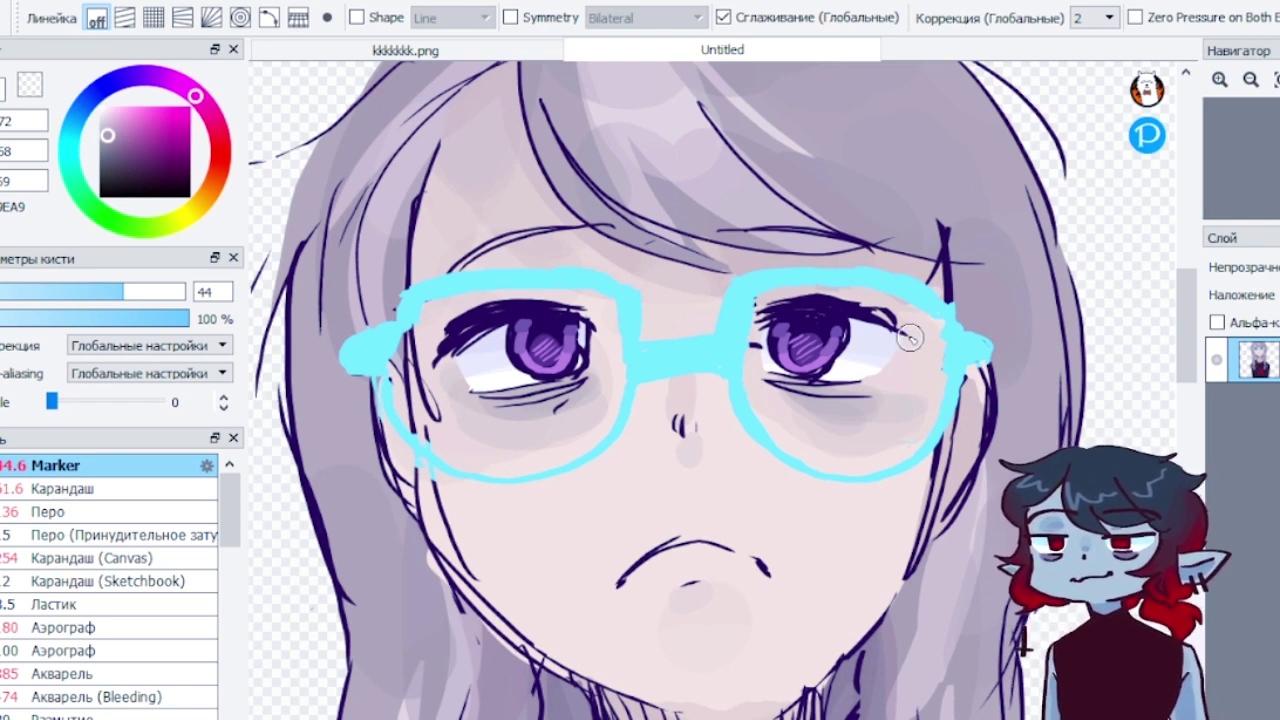
left_click(892, 309, "alt")
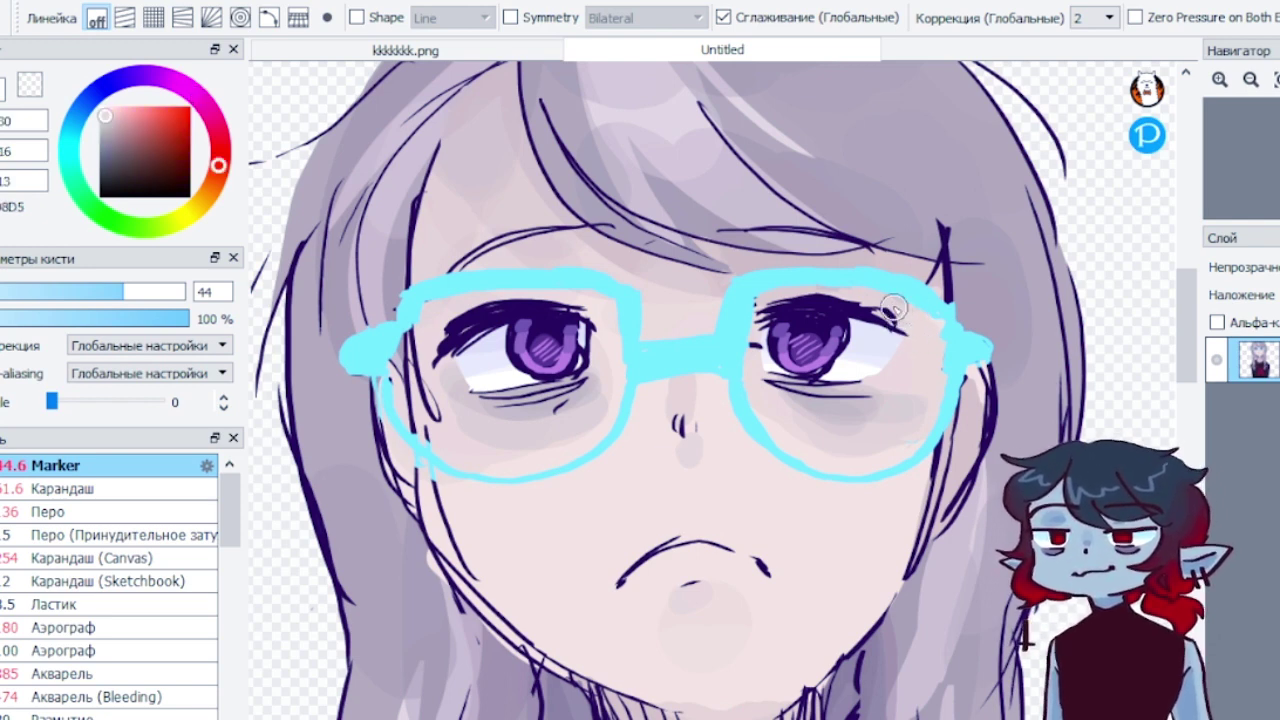
left_click(832, 304, "alt")
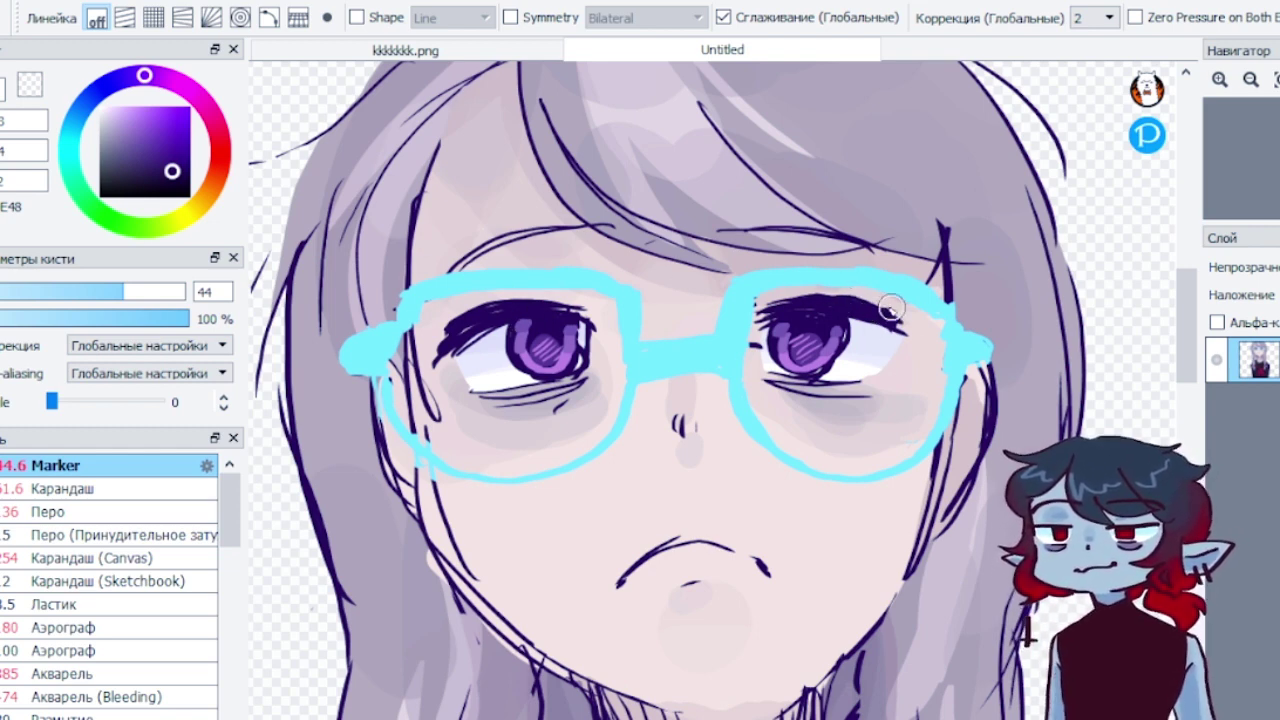
Clean up the right eye's inner corner and the adjoining frame edge with sampled skin tones and cyan
left_click(462, 381, "alt")
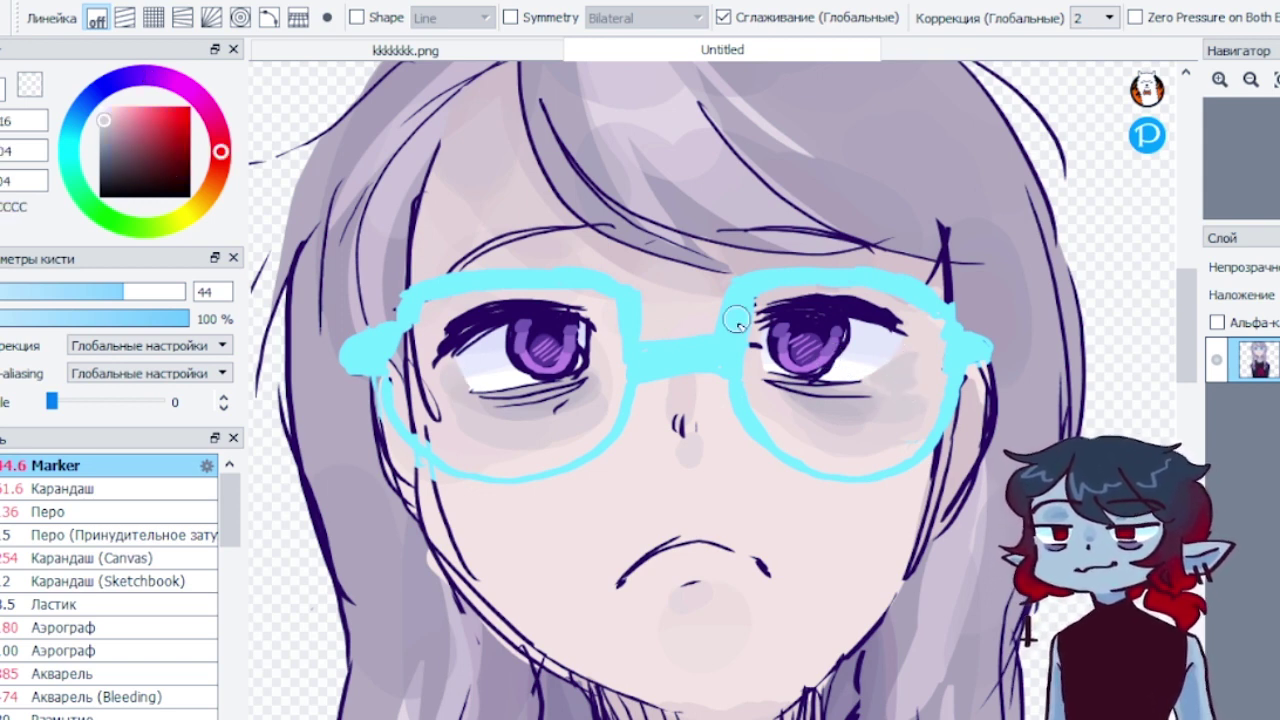
left_click(753, 352, "alt")
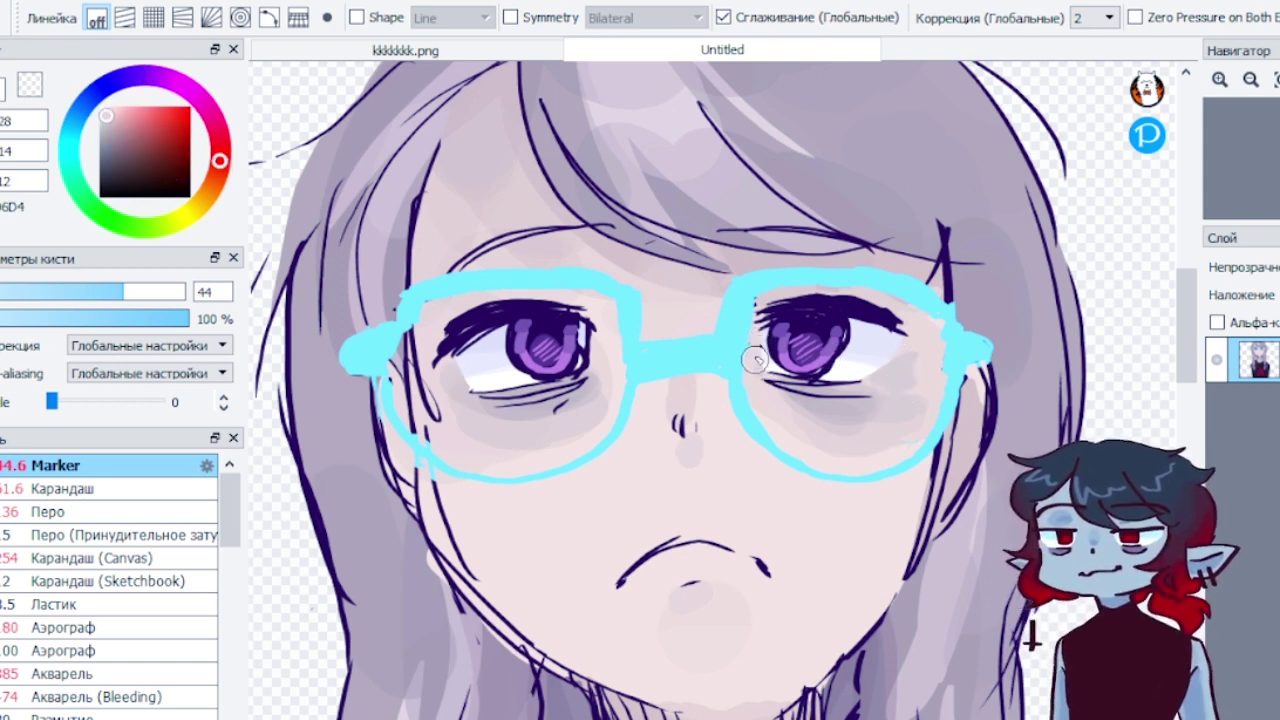
left_click(763, 352, "alt")
left_click(745, 318, "alt")
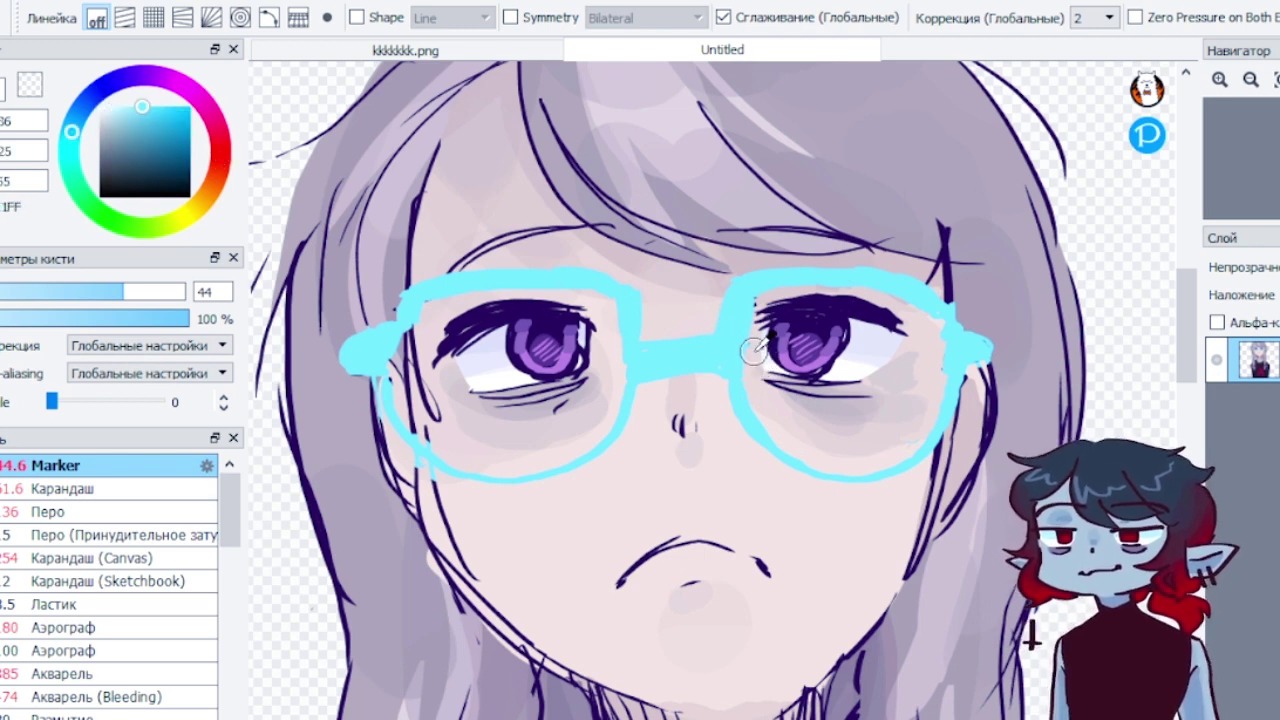
left_click(753, 349, "alt")
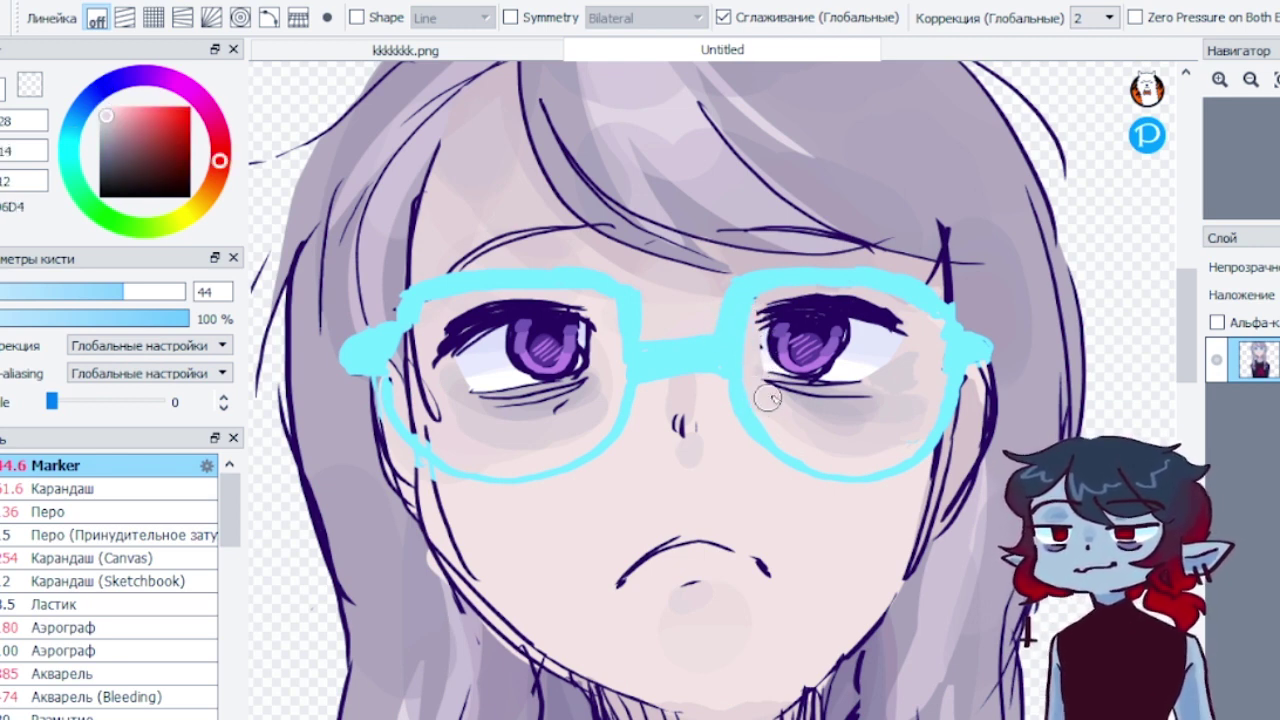
Paint highlights in a lighter cyan at brush size 85 on the left lens frame, the bridge and the right frame's upper inner corner
left_click(967, 345, "alt")
left_click(125, 106)
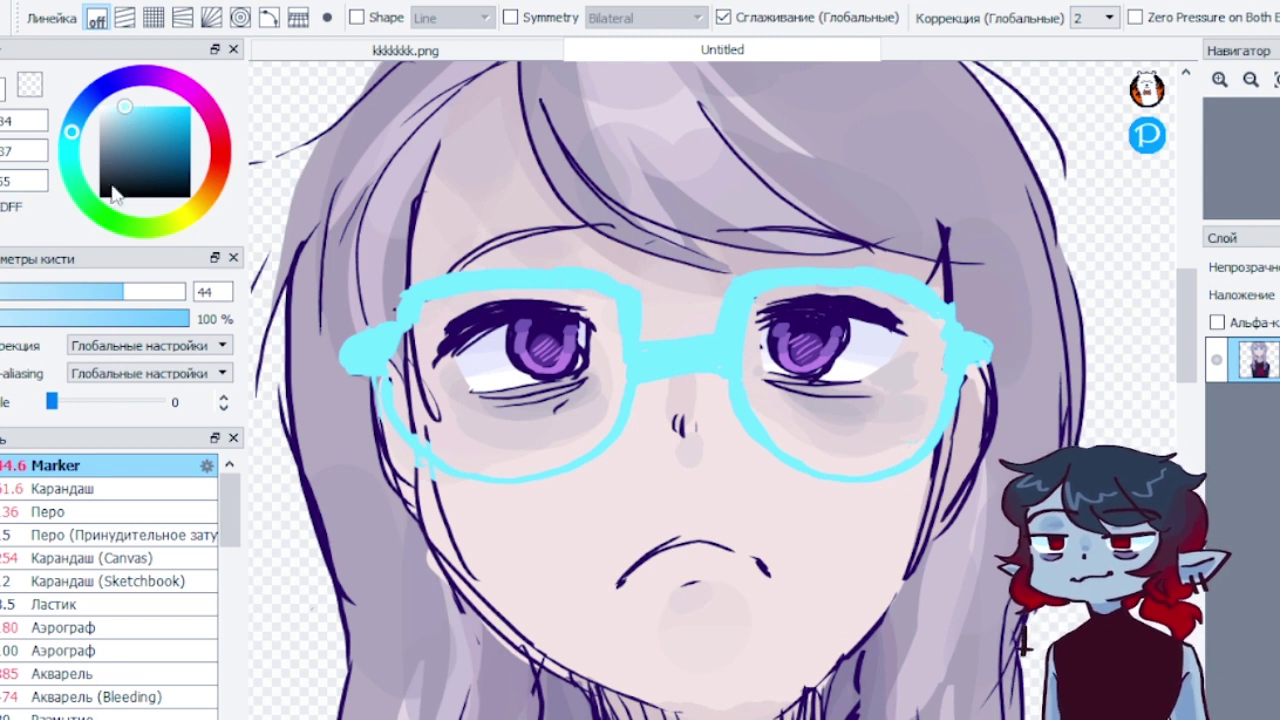
left_click(153, 291)
mouse_move(392, 394)
left_mouse_down()
mouse_move(390, 341)
mouse_move(393, 351)
mouse_move(370, 346)
mouse_move(455, 326)
mouse_move(412, 329)
mouse_move(416, 315)
mouse_move(407, 334)
mouse_move(446, 299)
mouse_move(627, 363)
mouse_move(630, 334)
mouse_move(595, 281)
mouse_move(617, 305)
left_mouse_up()
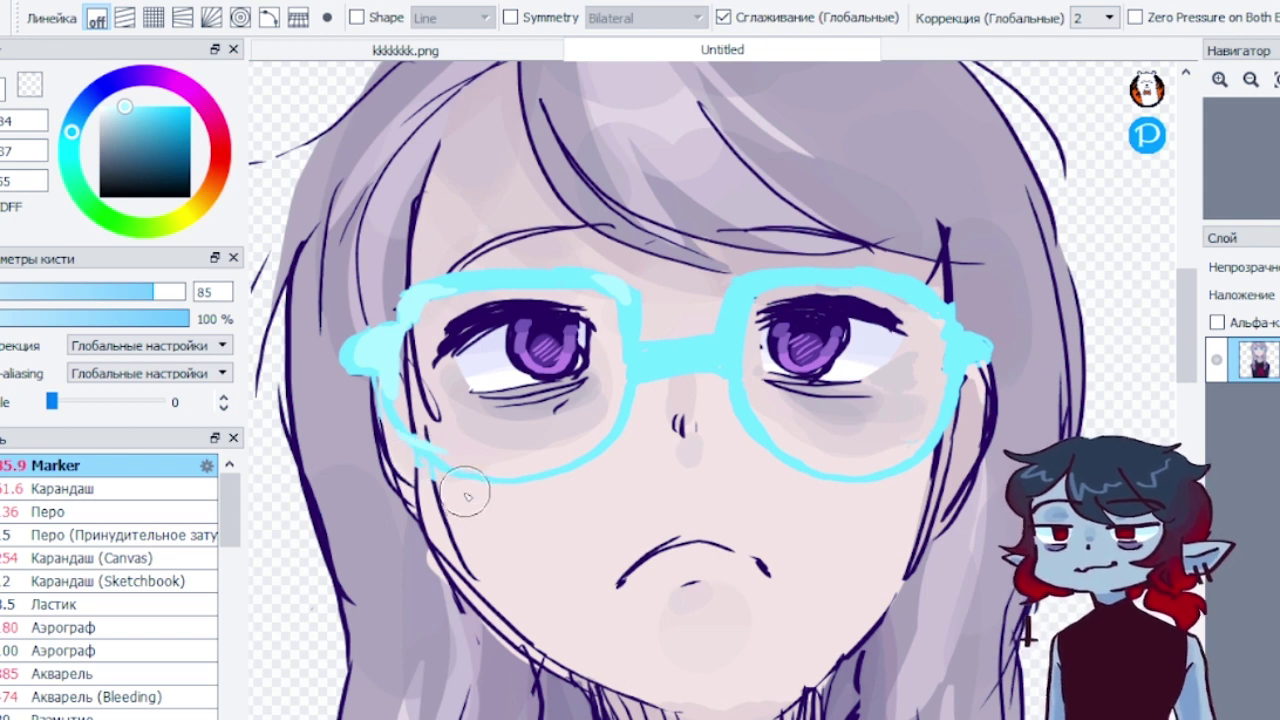
left_click(435, 437, "alt")
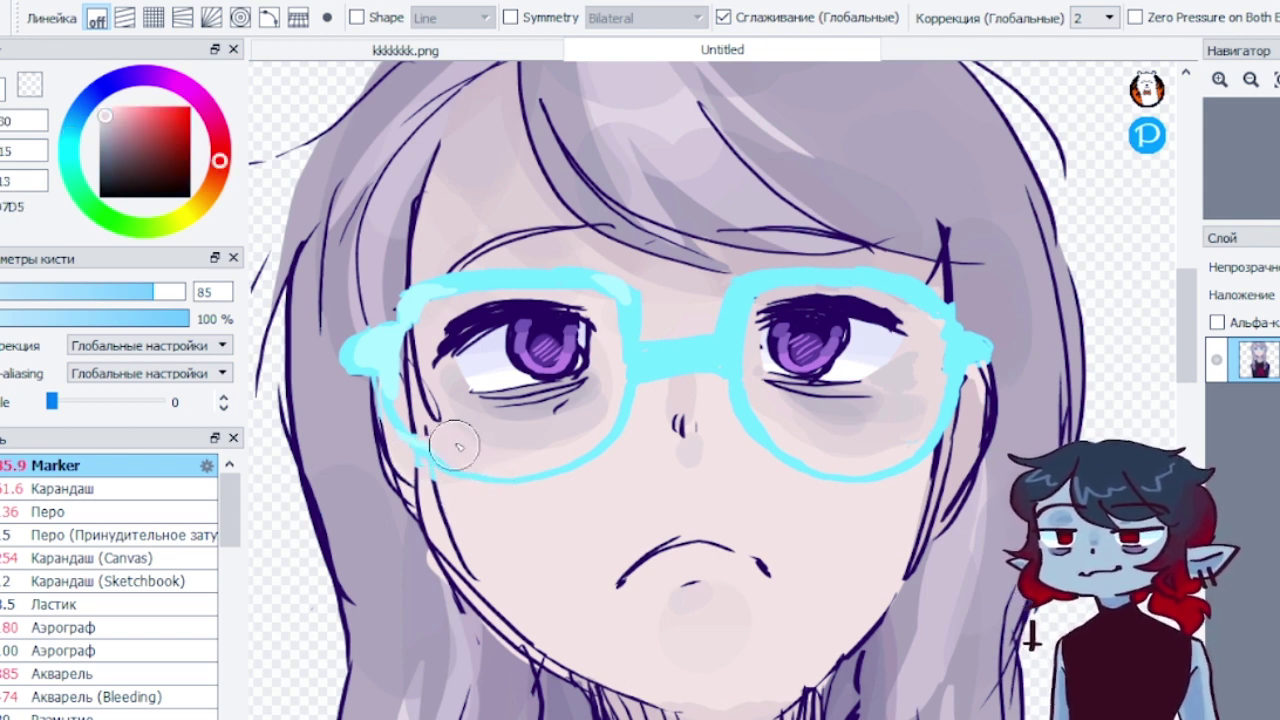
left_click(387, 360, "alt")
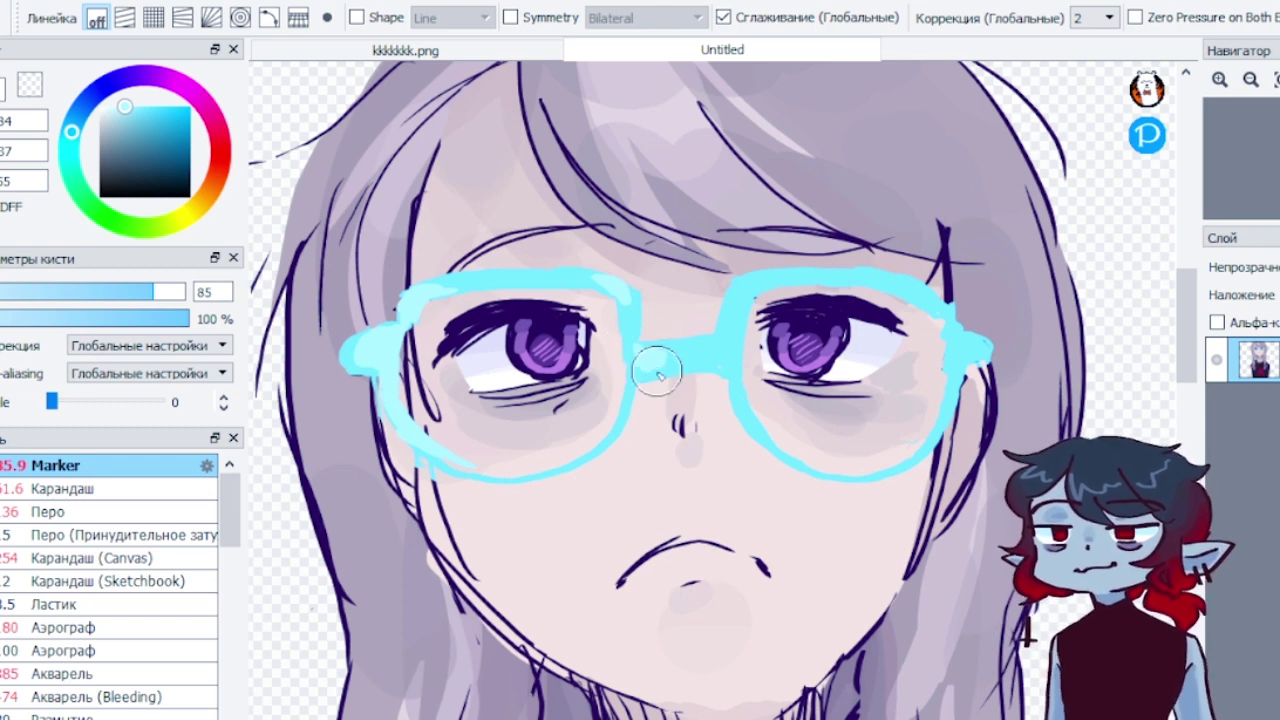
left_click_drag(740, 294, 732, 325)
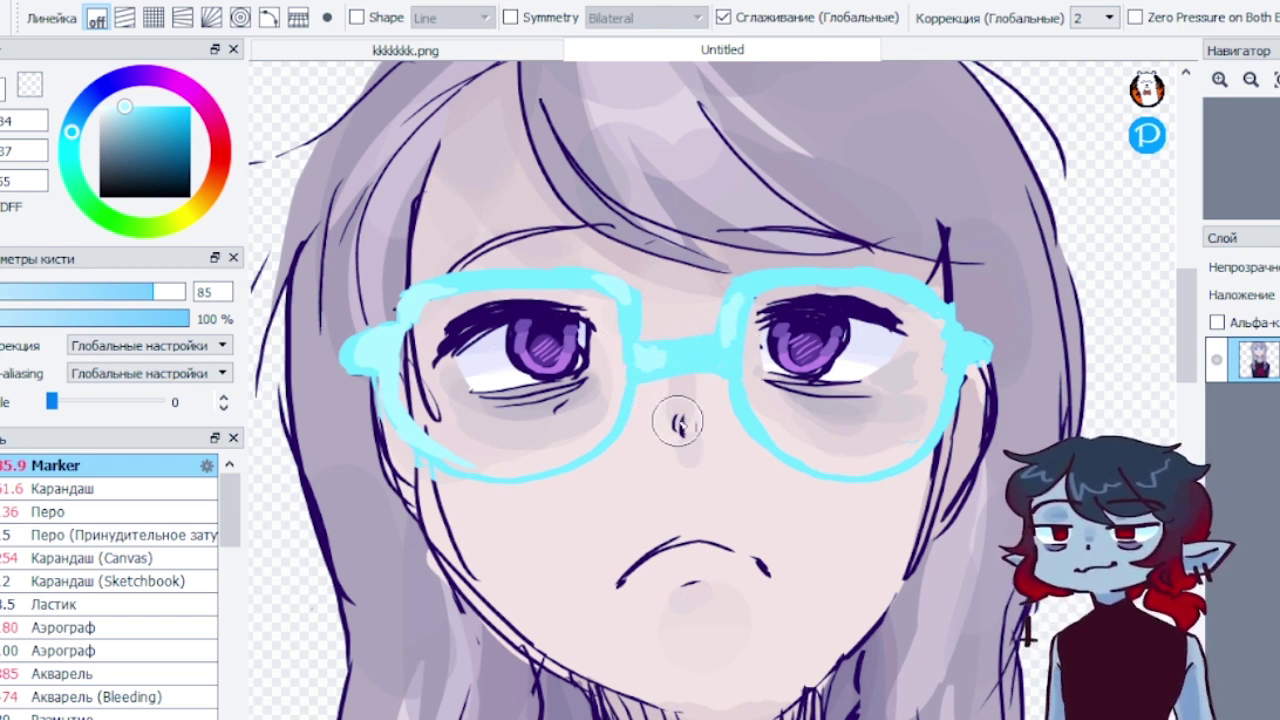
Refine the left lens's lower rim with sampled skin and cyan tones, and add a light cyan highlight to the right lens's inner edge
left_click(450, 440, "alt")
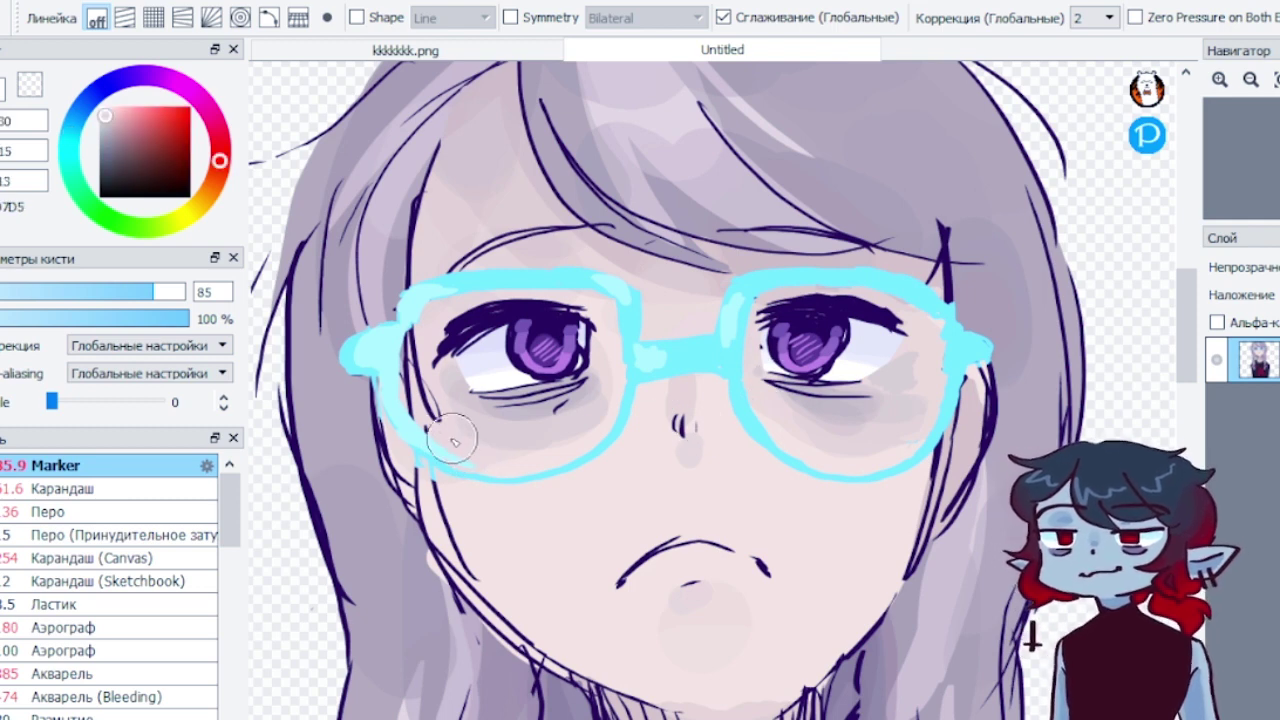
left_click(440, 449, "alt")
mouse_move(430, 446)
left_mouse_down()
mouse_move(488, 482)
mouse_move(444, 442)
mouse_move(471, 470)
mouse_move(435, 444)
left_mouse_up()
left_click(480, 476, "alt")
left_click(664, 364, "alt")
left_click_drag(741, 382, 756, 422)
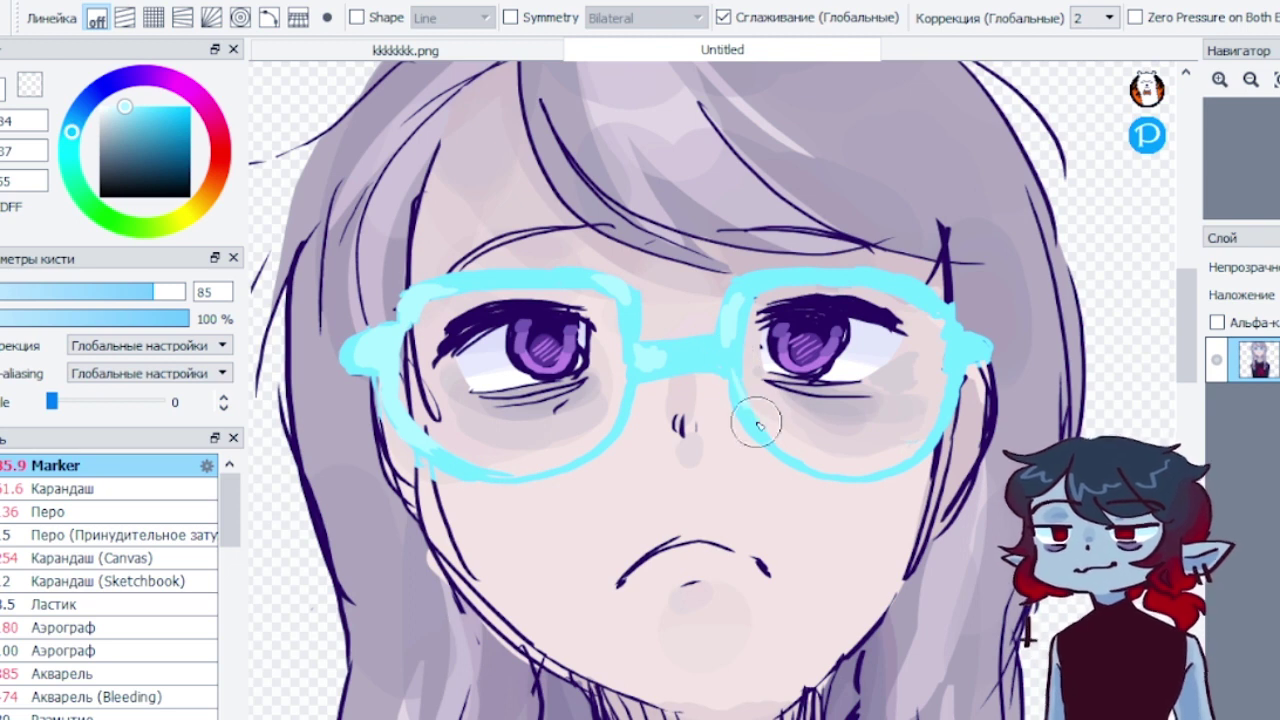
Touch up the right iris's edge in sampled purple and soften the bridge and frame with light cyan using the pencil (Карандаш) brush
left_click(775, 345, "alt")
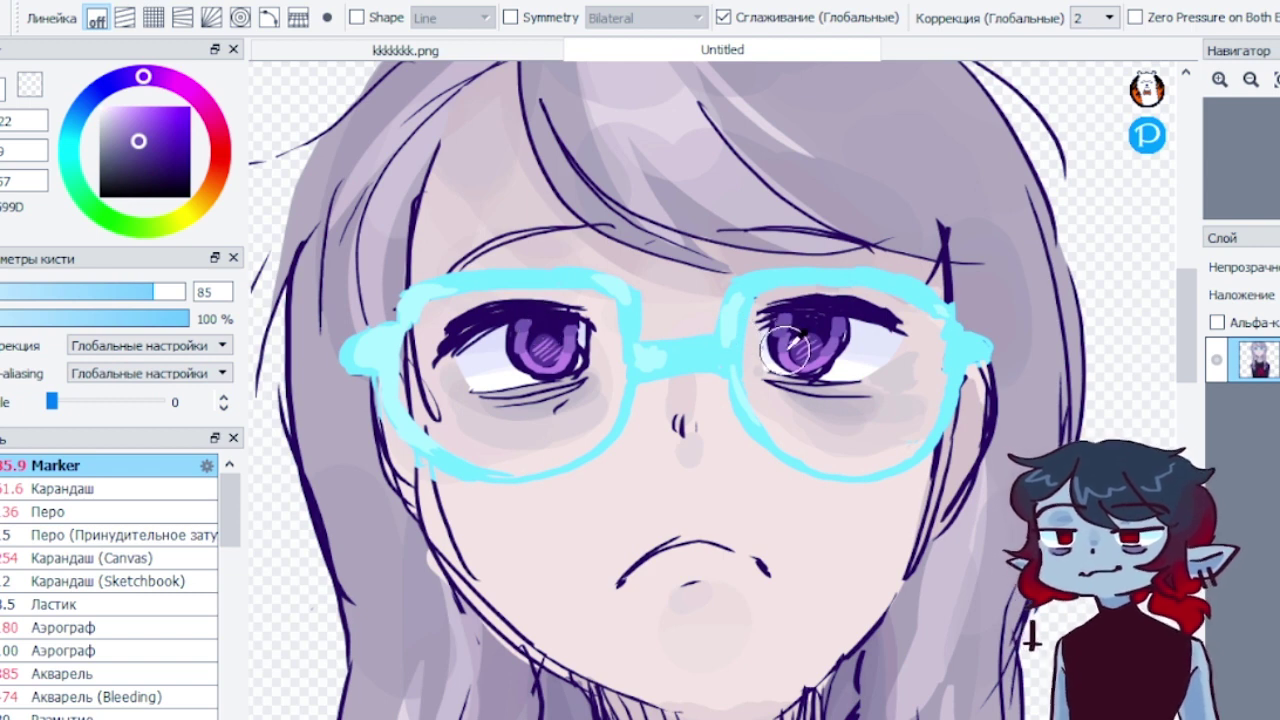
left_click(785, 349, "alt")
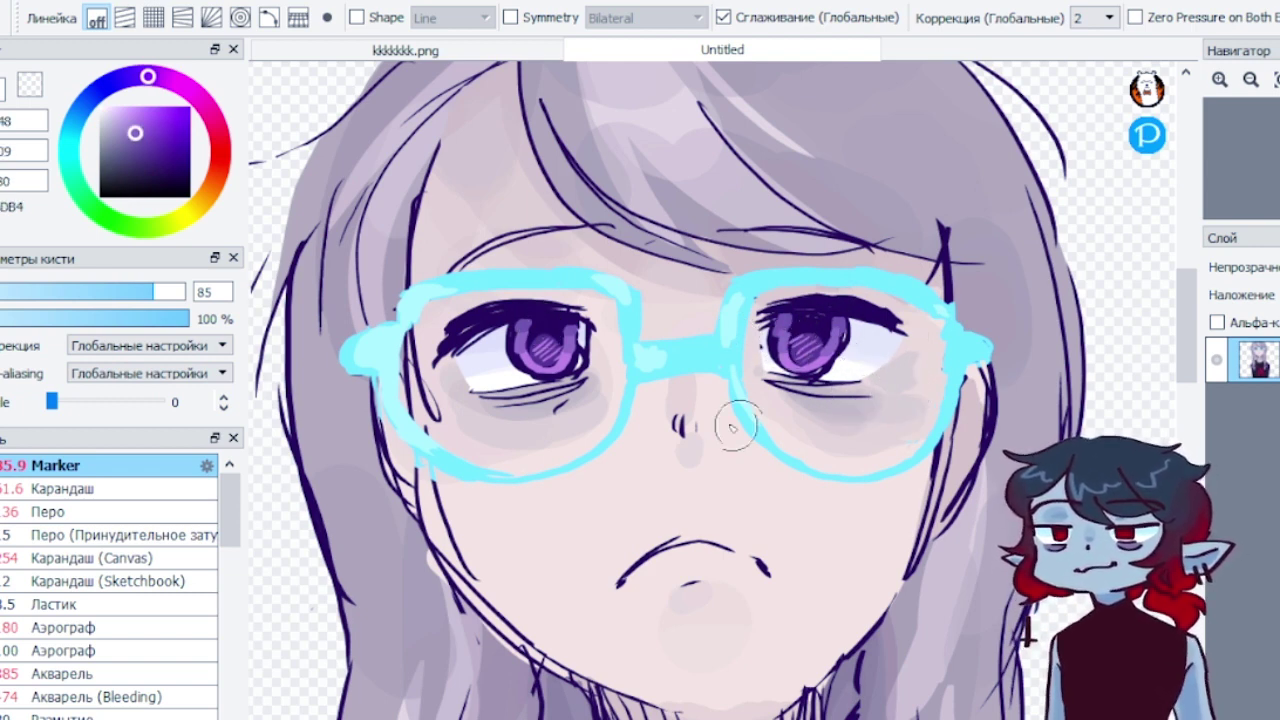
left_click(653, 340, "alt")
left_click(75, 489)
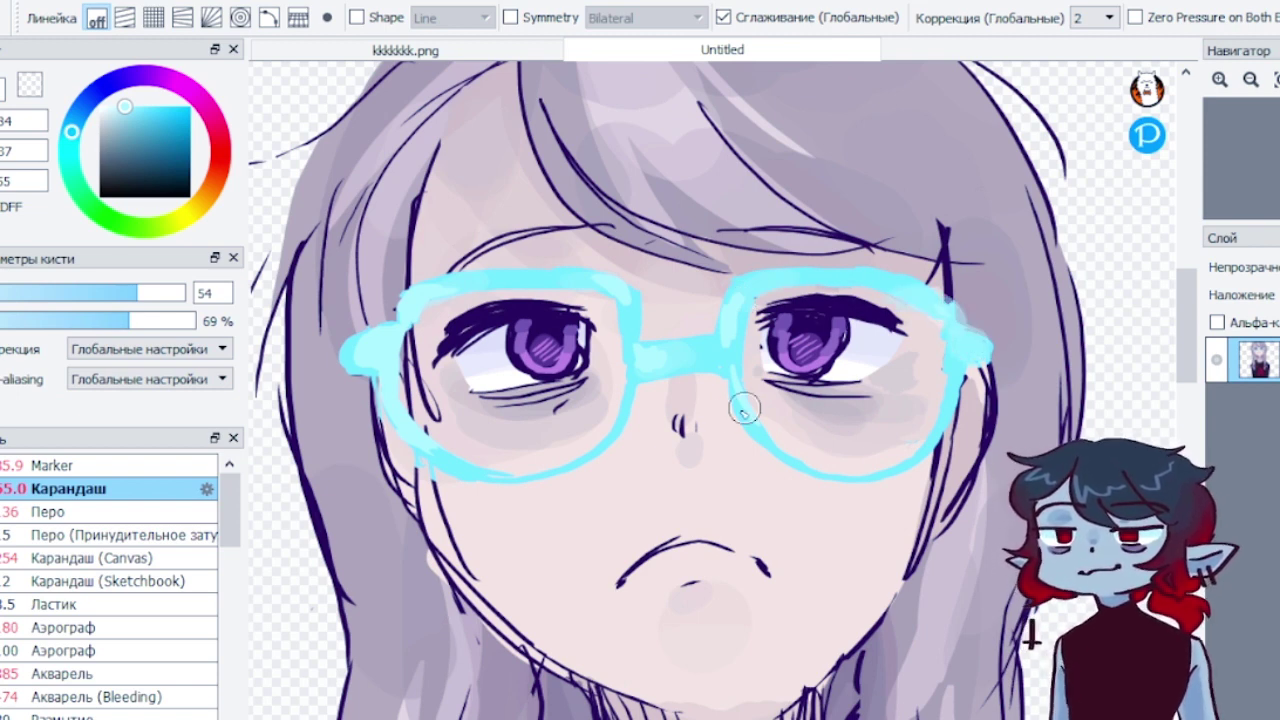
Paint translucent white reflections over both lenses with the pencil brush at size 188
left_click(333, 208, "alt")
left_click(269, 114, "alt")
left_click_drag(140, 295, 200, 295)
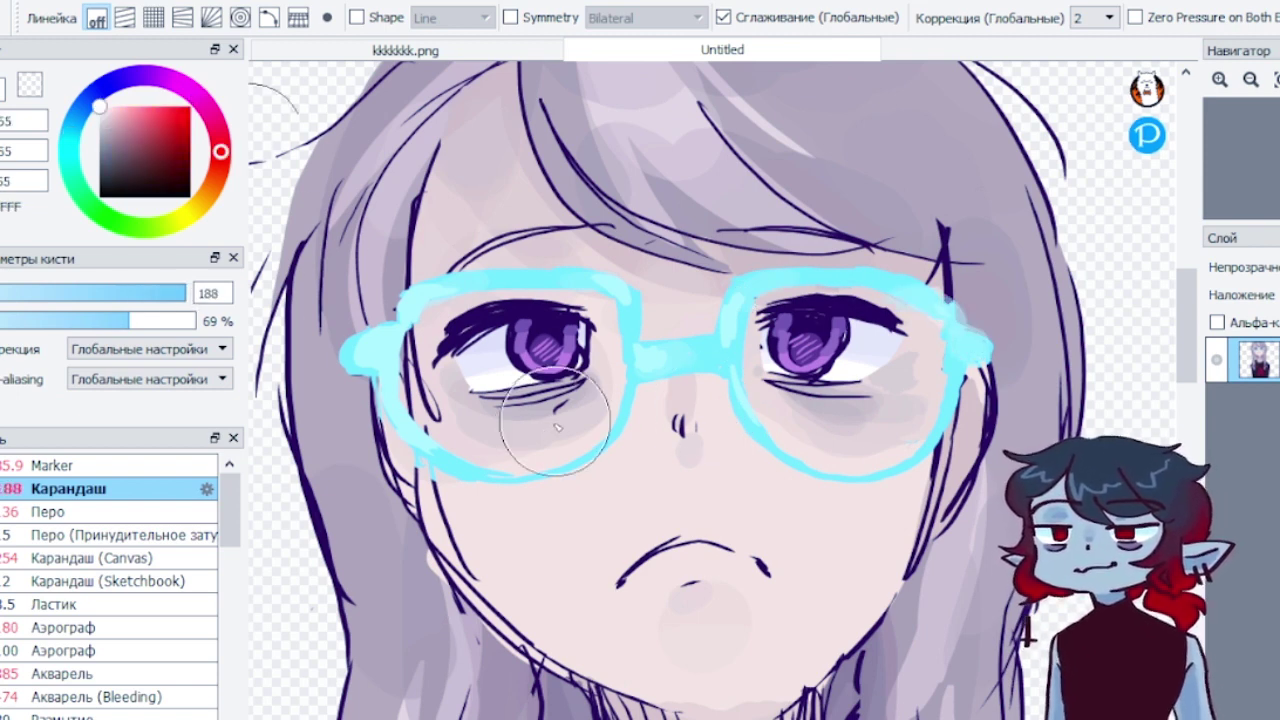
mouse_move(437, 366)
left_mouse_down()
mouse_move(444, 396)
mouse_move(502, 424)
mouse_move(459, 376)
left_mouse_up()
mouse_move(848, 377)
left_mouse_down()
mouse_move(846, 413)
mouse_move(784, 394)
mouse_move(864, 403)
left_mouse_up()
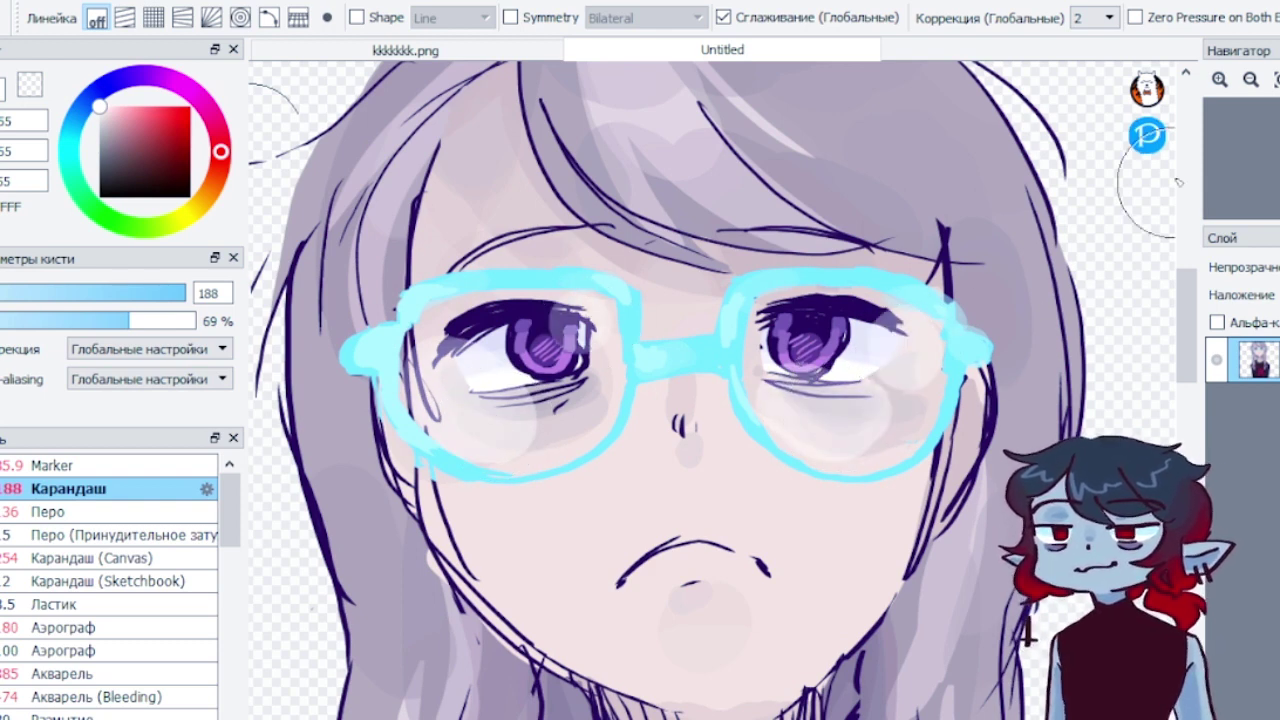
left_click(1277, 80)
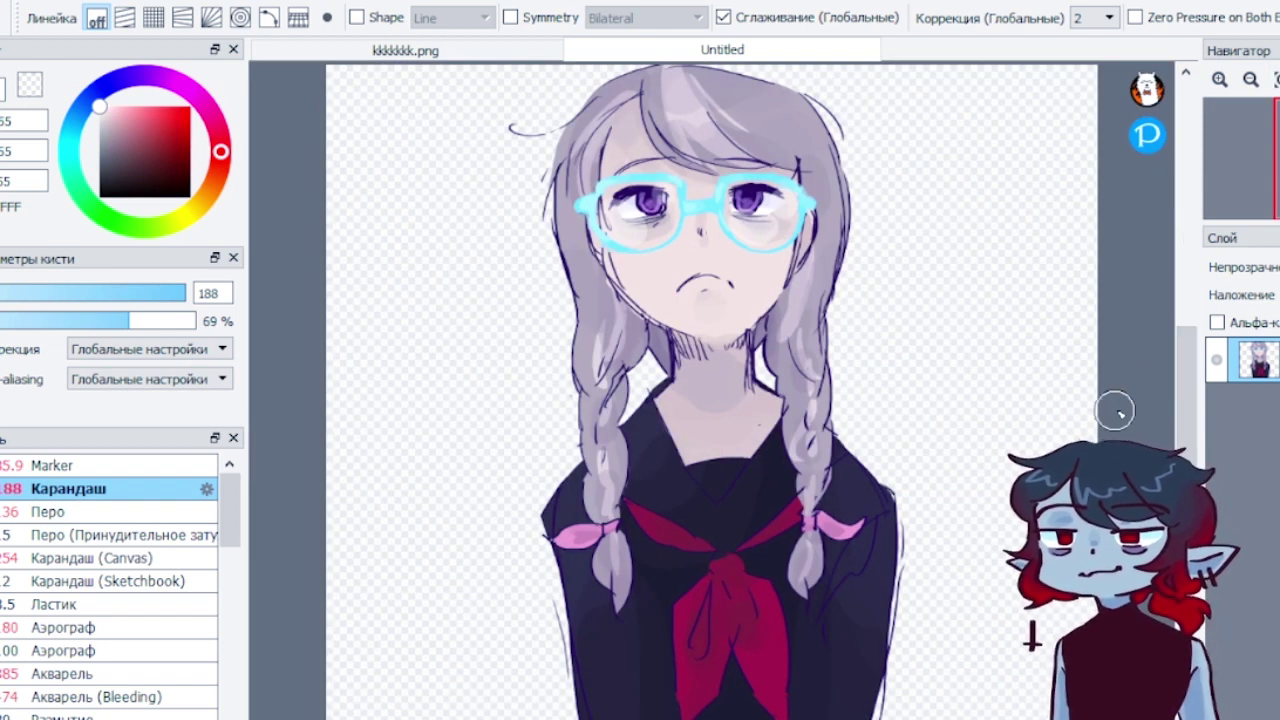
left_click(1219, 80)
left_click(1219, 80)
left_click_drag(1186, 443, 1186, 358)
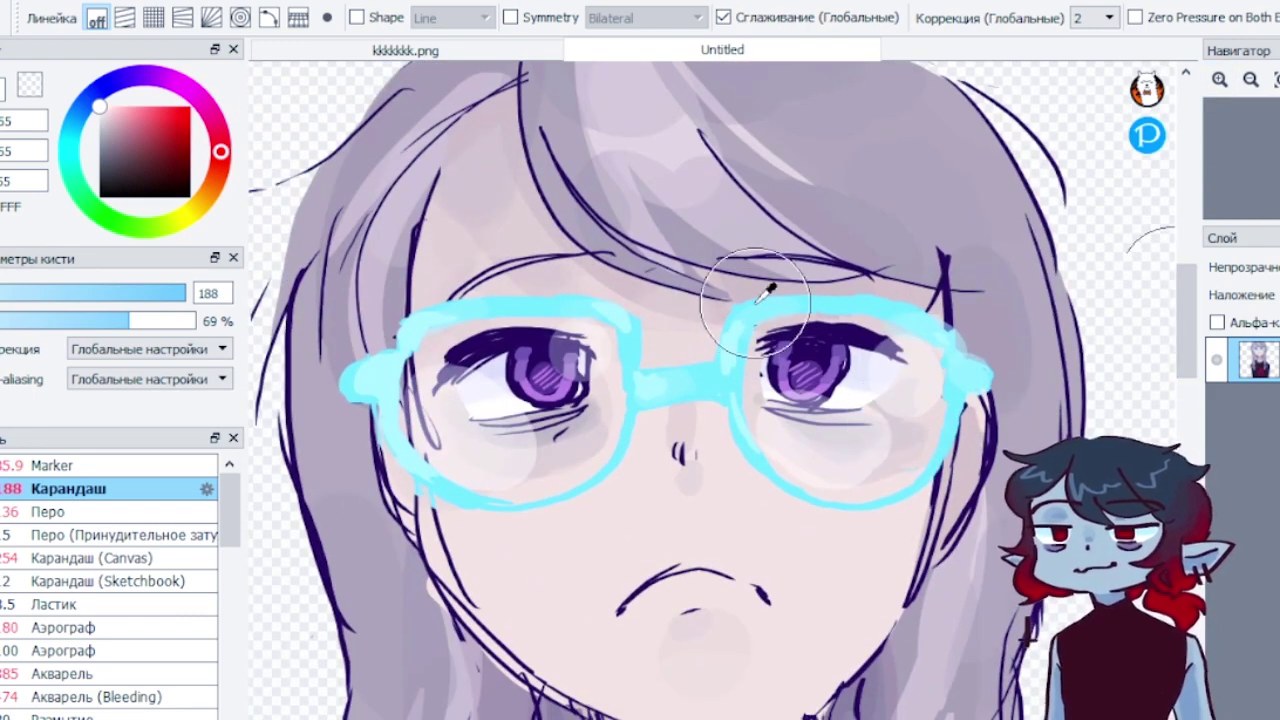
Shade the glasses frame at the bridge joints and outer corners in darker cyan with Marker at size 29, and soften it with Карандаш at size 81
right_click(755, 304)
left_click(145, 135)
left_click(60, 465)
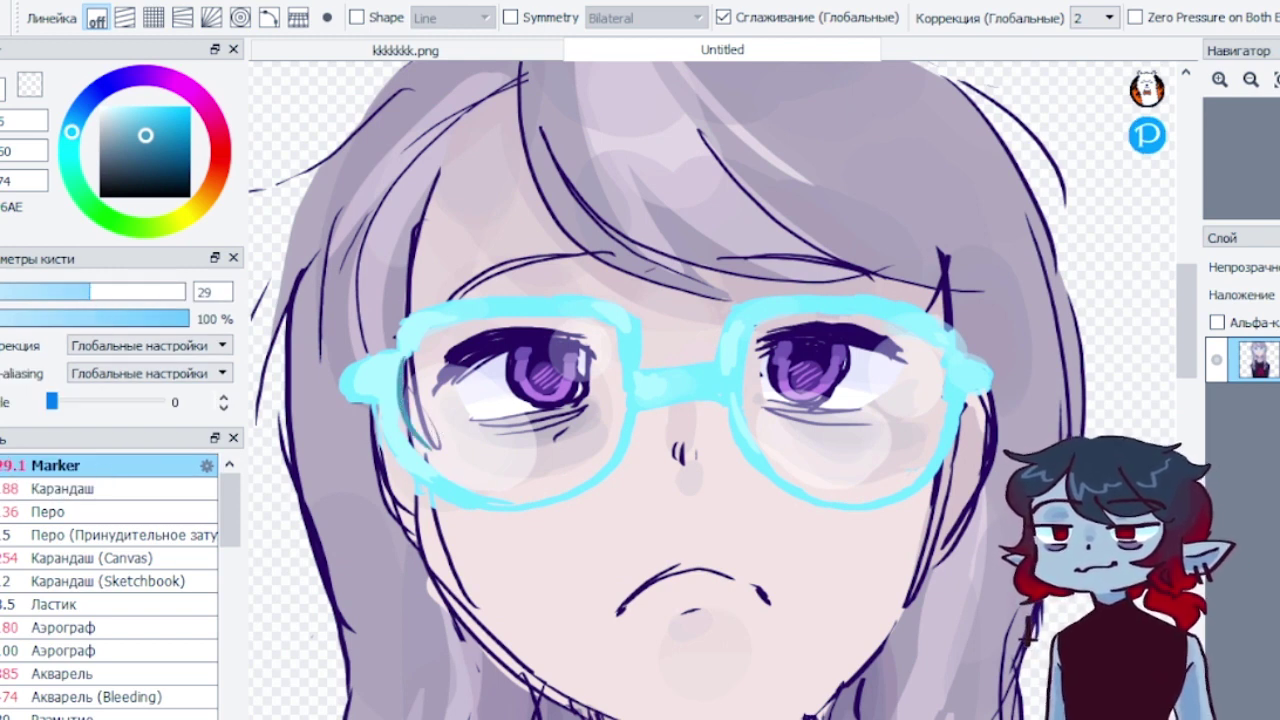
mouse_move(391, 357)
left_mouse_down()
mouse_move(356, 368)
mouse_move(387, 433)
left_mouse_up()
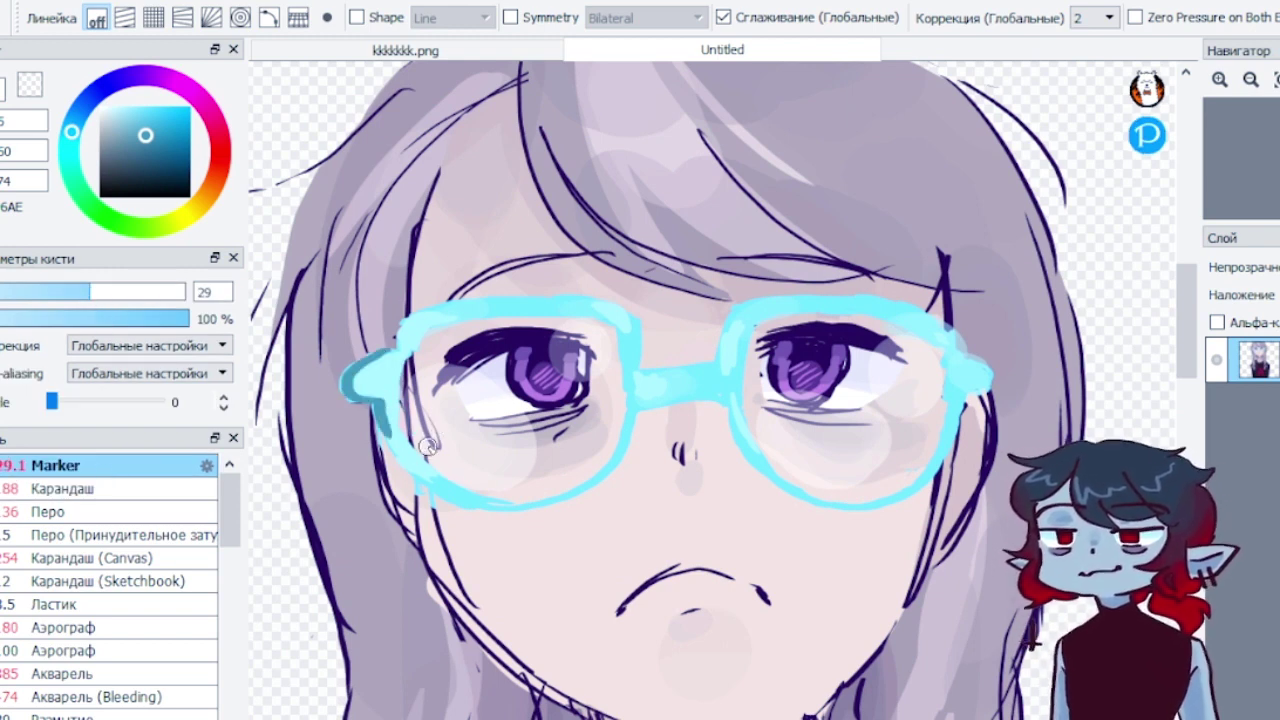
key("ctrl+z")
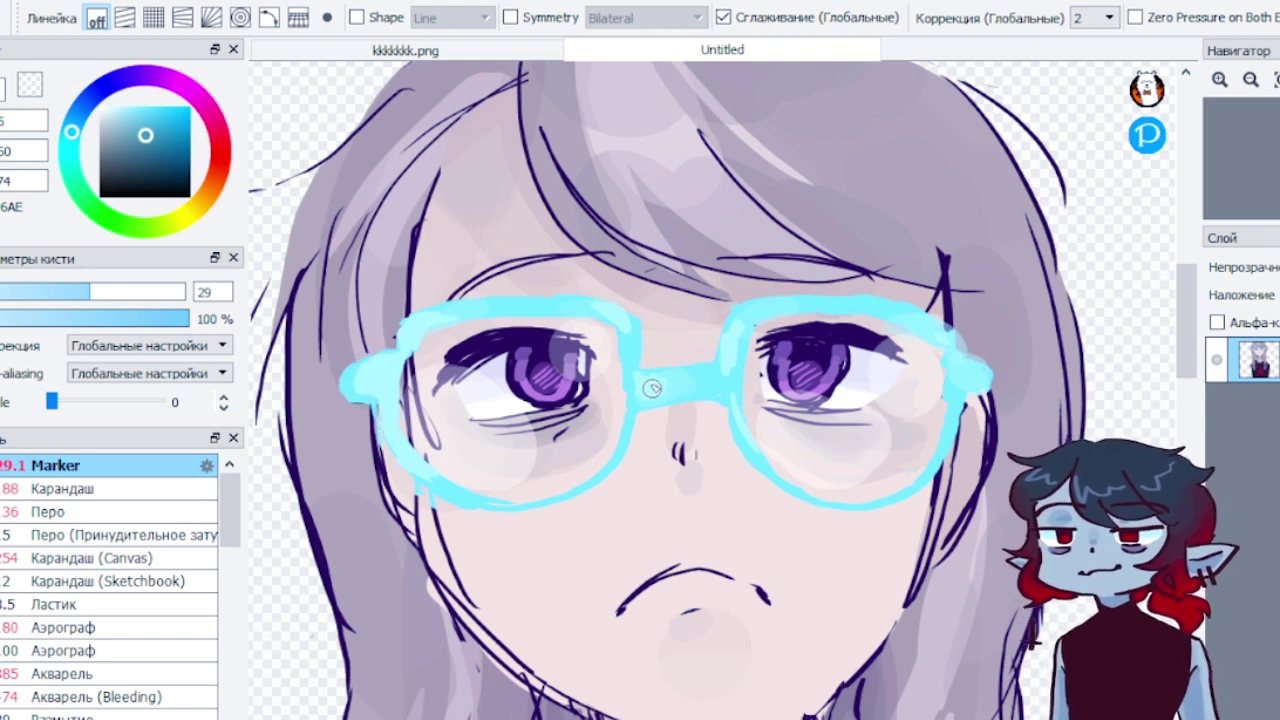
mouse_move(618, 375)
left_mouse_down()
mouse_move(624, 429)
mouse_move(631, 407)
left_mouse_up()
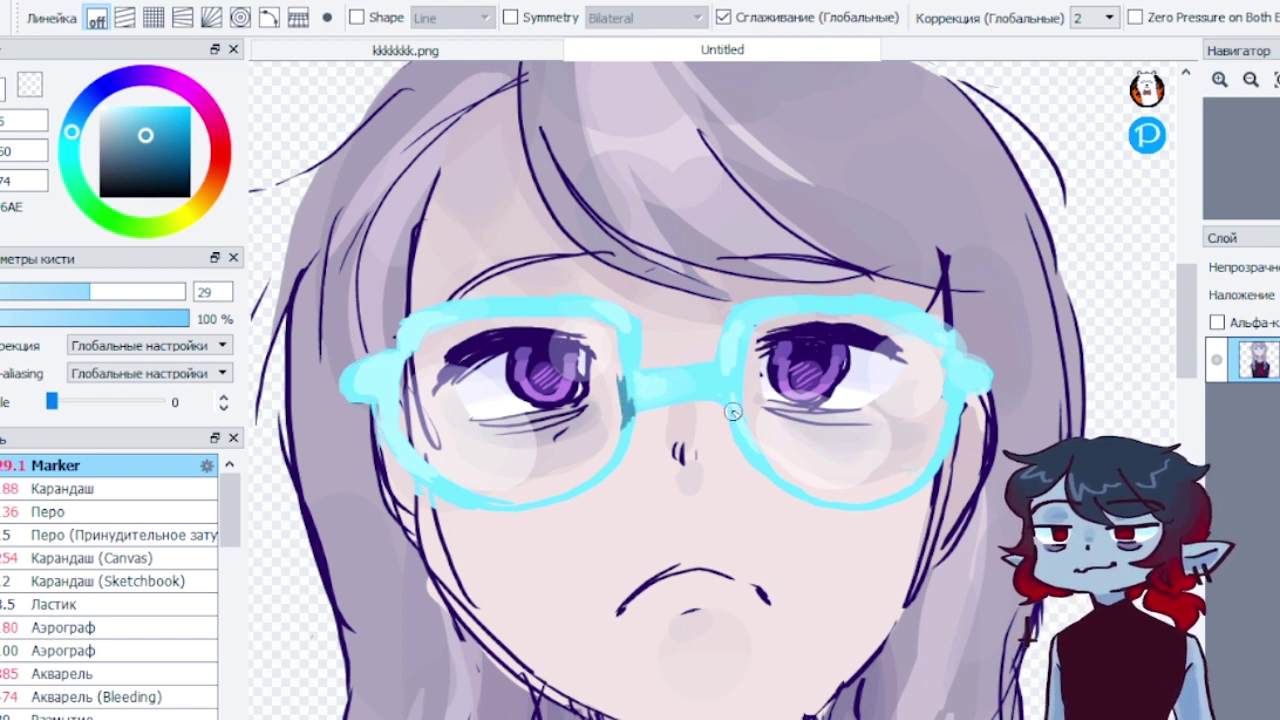
left_click_drag(726, 388, 734, 417)
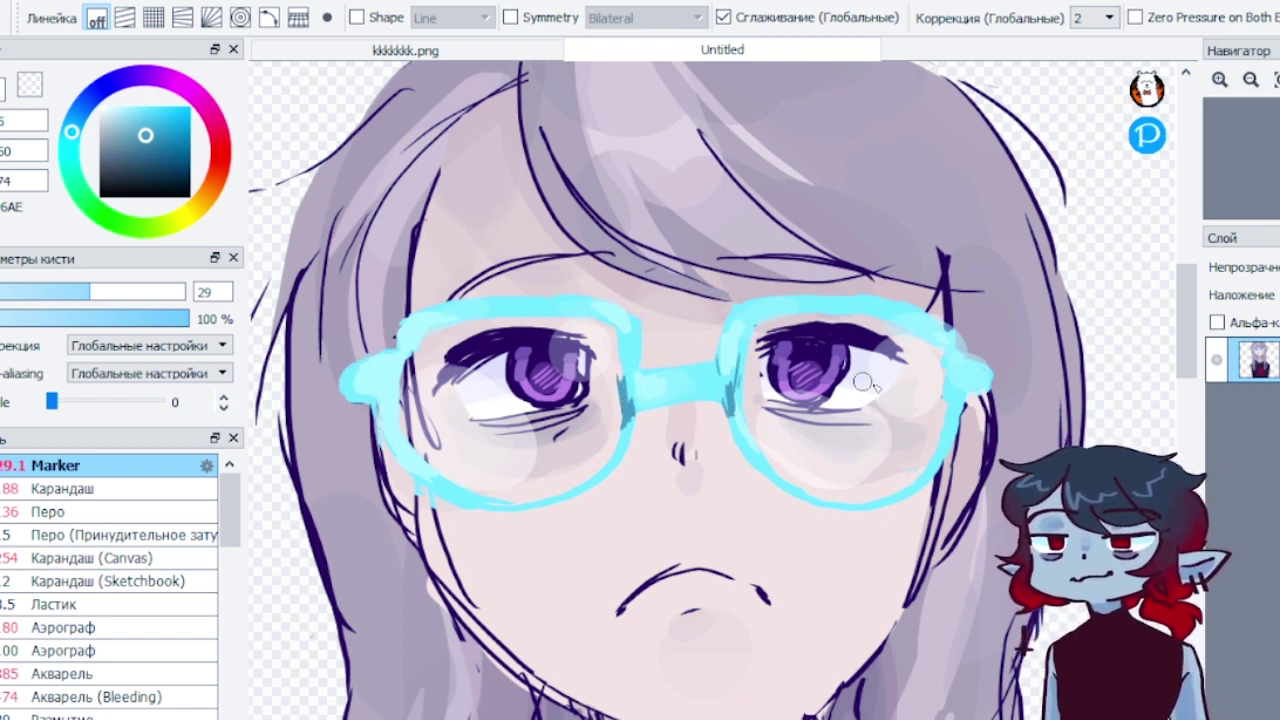
left_click_drag(949, 392, 947, 455)
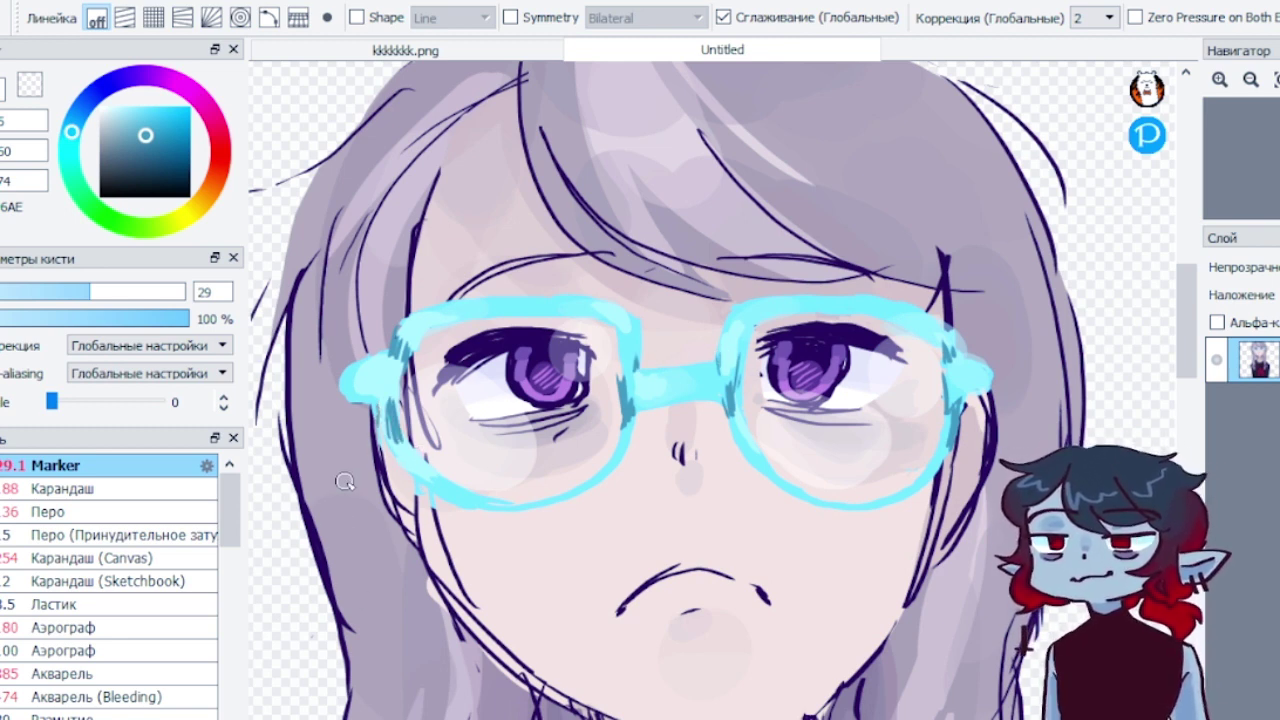
left_click(126, 489)
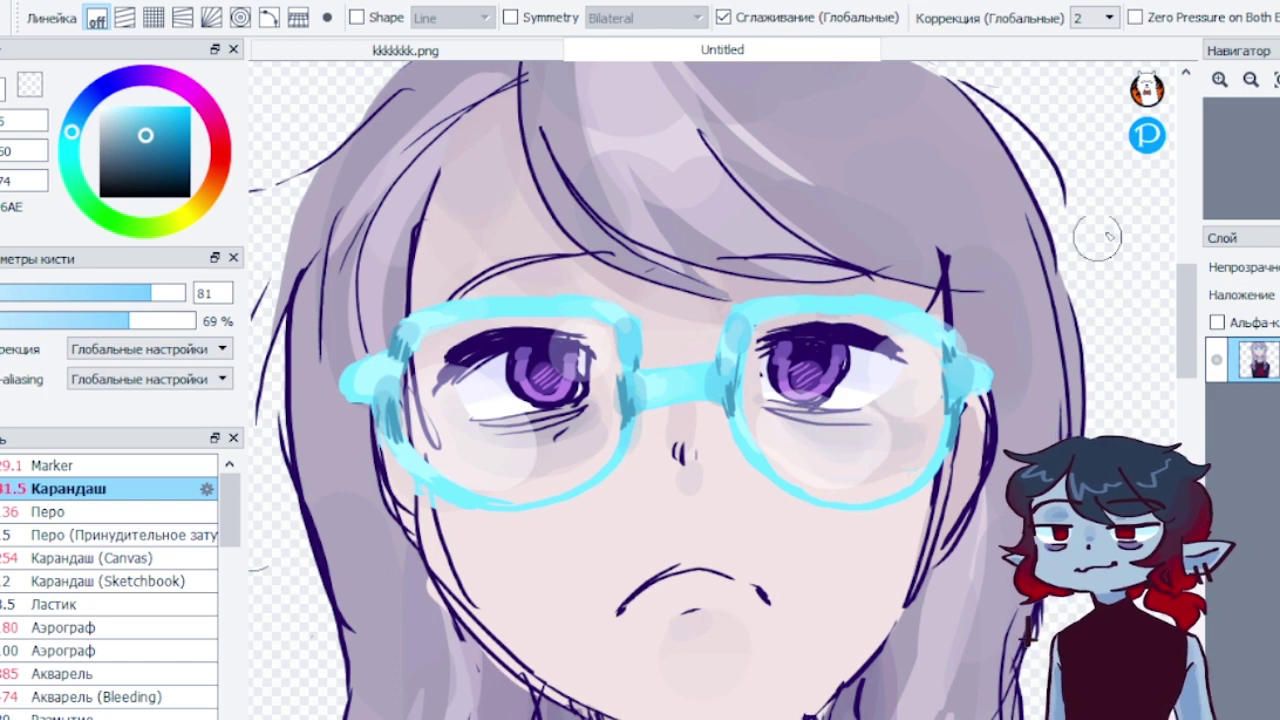
Paint a translucent violet shadow on the neck below the chin with the Карандаш brush at size 196
left_click(1277, 80)
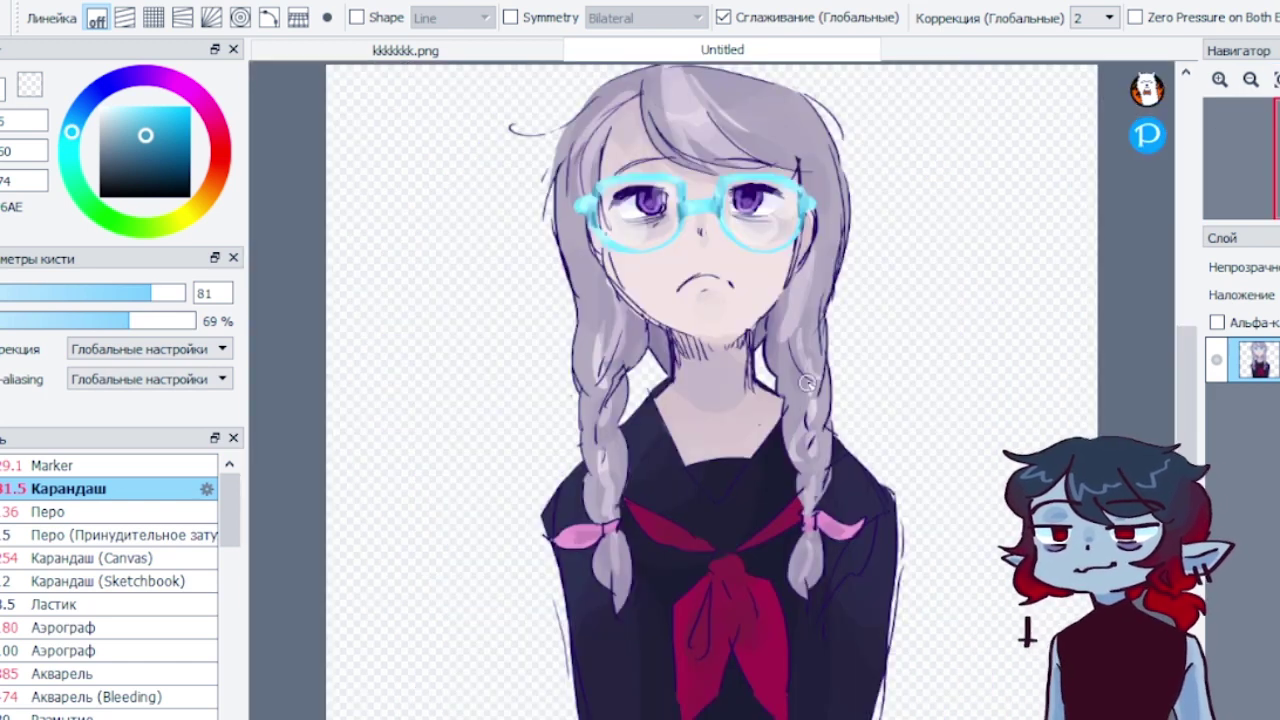
left_click(718, 355, "alt")
left_click(165, 78)
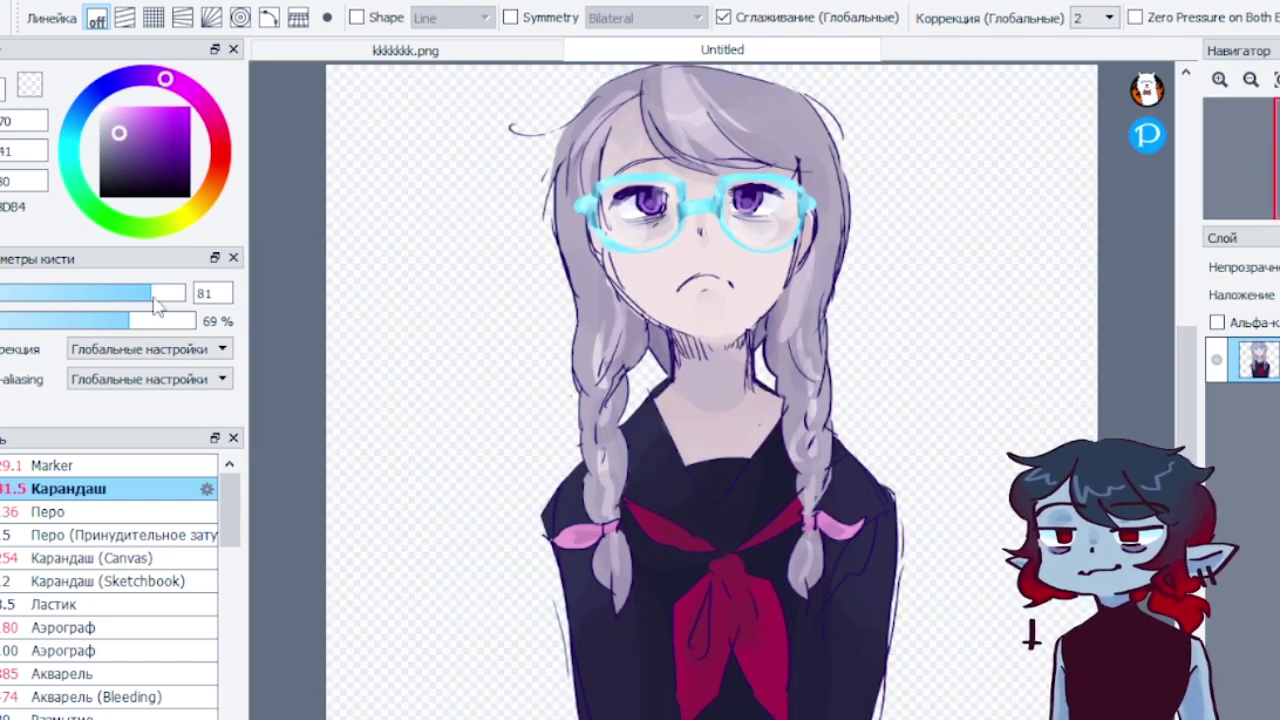
left_click_drag(152, 292, 185, 292)
mouse_move(697, 355)
left_mouse_down()
mouse_move(705, 387)
mouse_move(717, 369)
left_mouse_up()
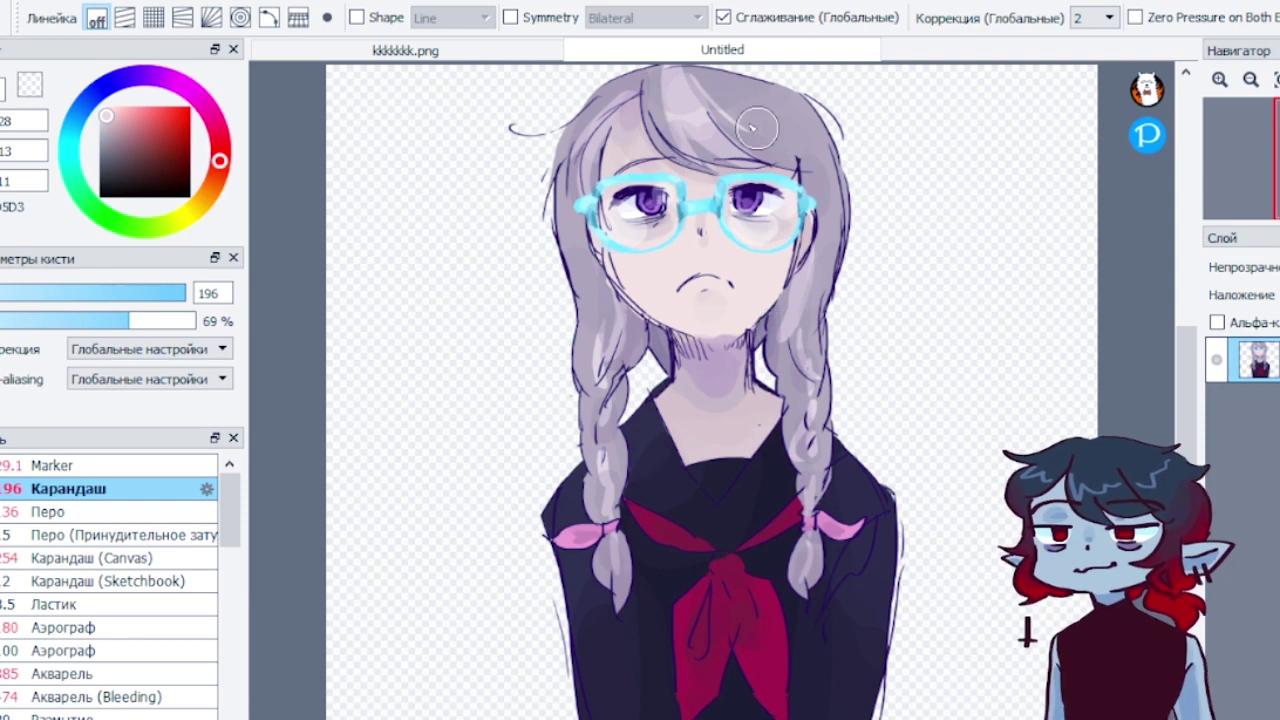
Sample light tones from the fringe and brush them over its highlight with Карандаш at size 196
left_click(680, 110, "alt")
left_click(690, 124, "alt")
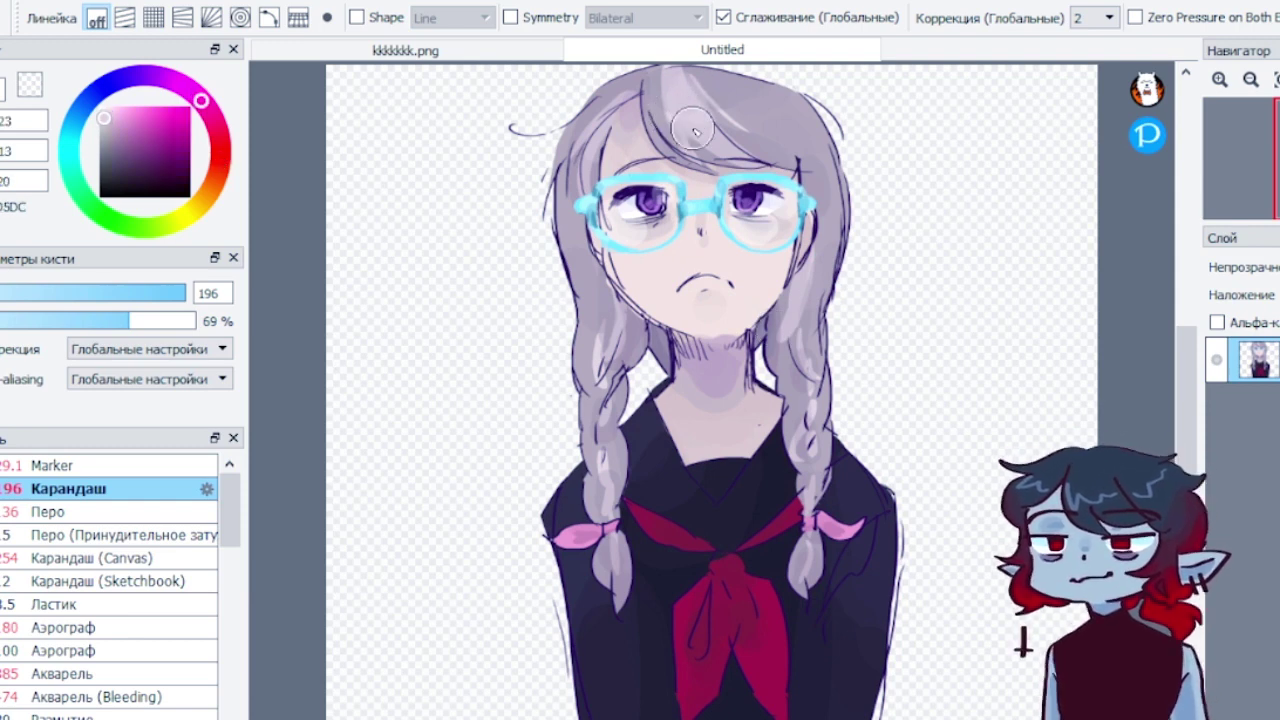
mouse_move(693, 129)
left_mouse_down()
mouse_move(681, 97)
mouse_move(677, 141)
left_mouse_up()
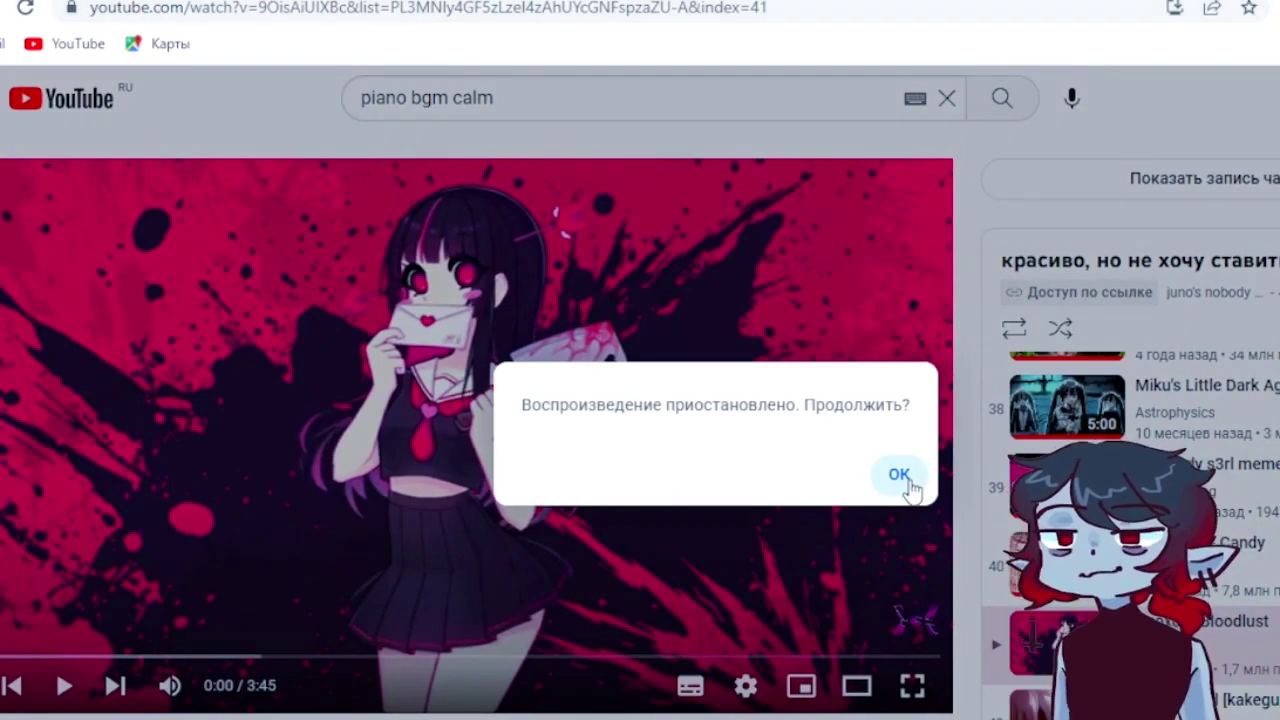
Switch to YouTube in the browser and resume the paused playback
left_click(900, 475)
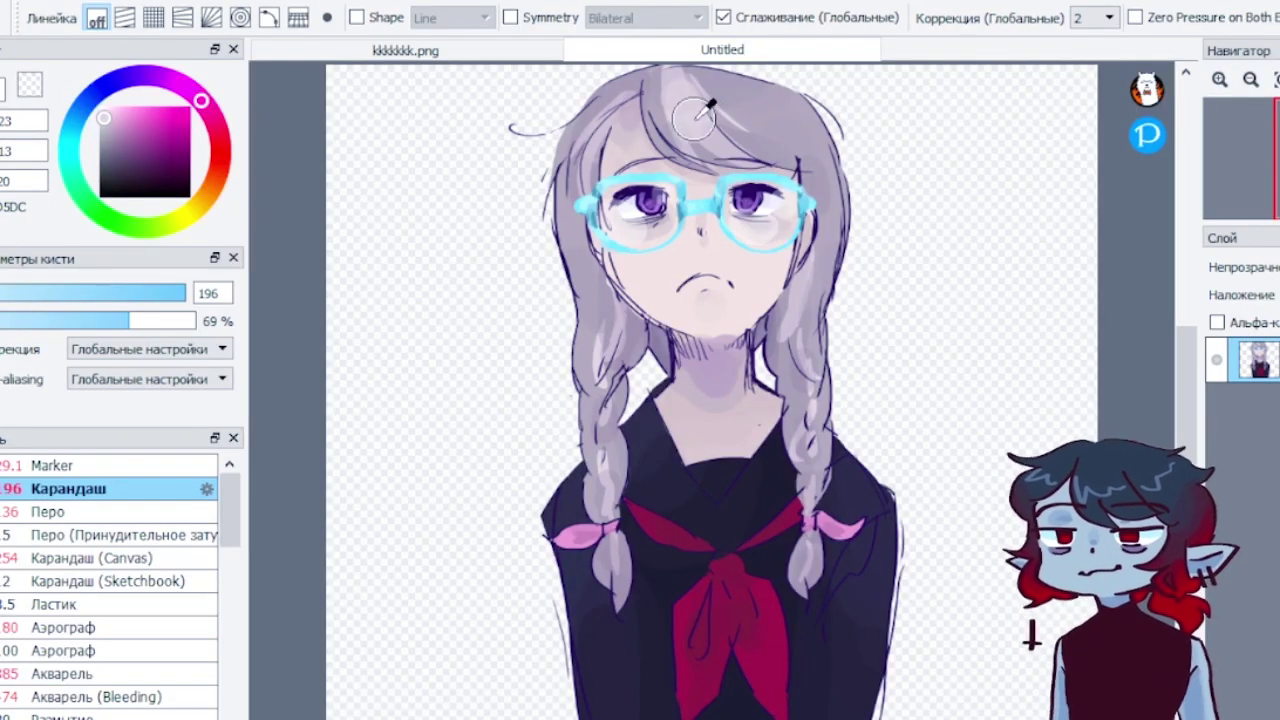
Brush pale pinkish highlights over the crown and fringe, adjusting the sampled hair tones to lighter shades
right_click(708, 116)
right_click(762, 116)
left_click_drag(108, 117, 106, 116)
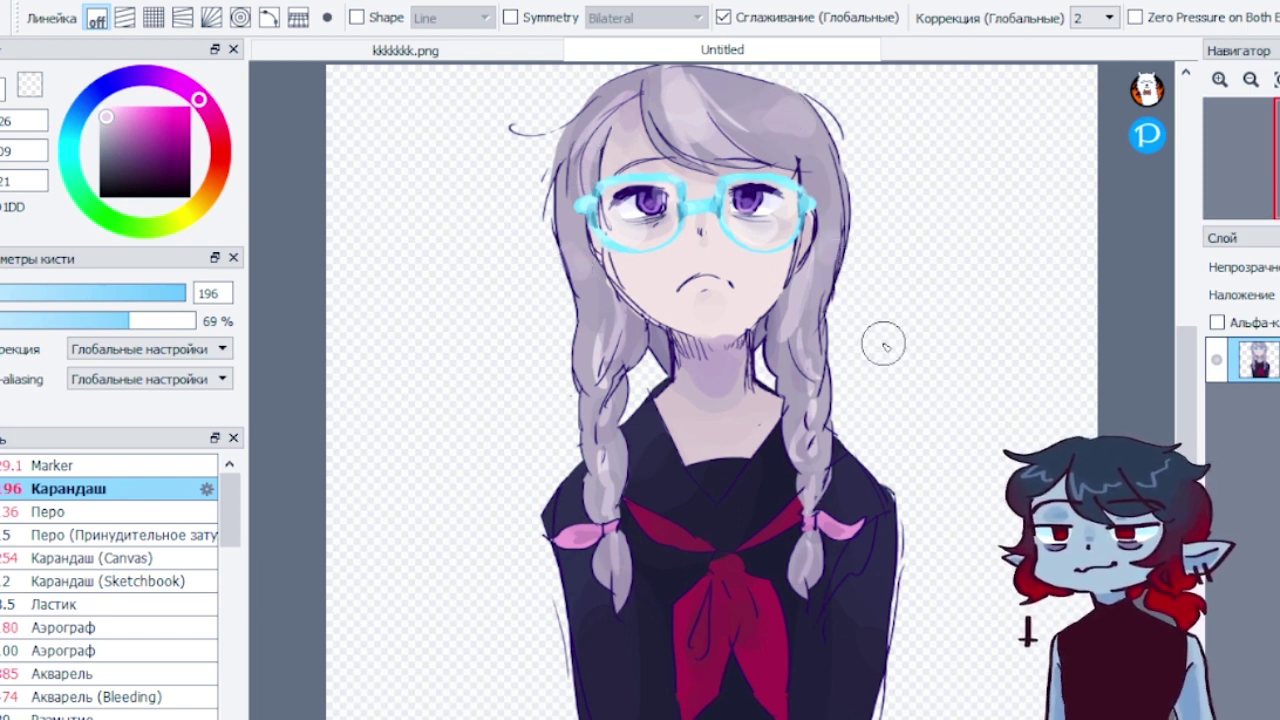
right_click(682, 115)
left_click(104, 110)
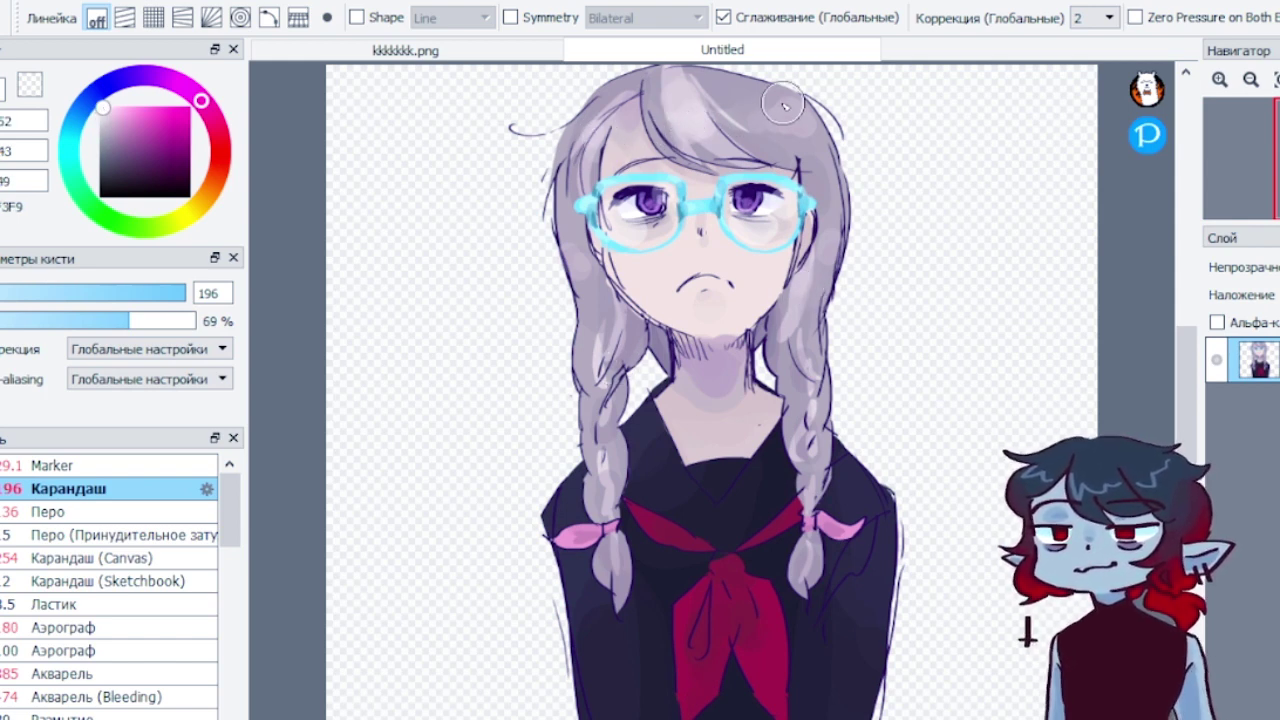
left_click(675, 128, "alt")
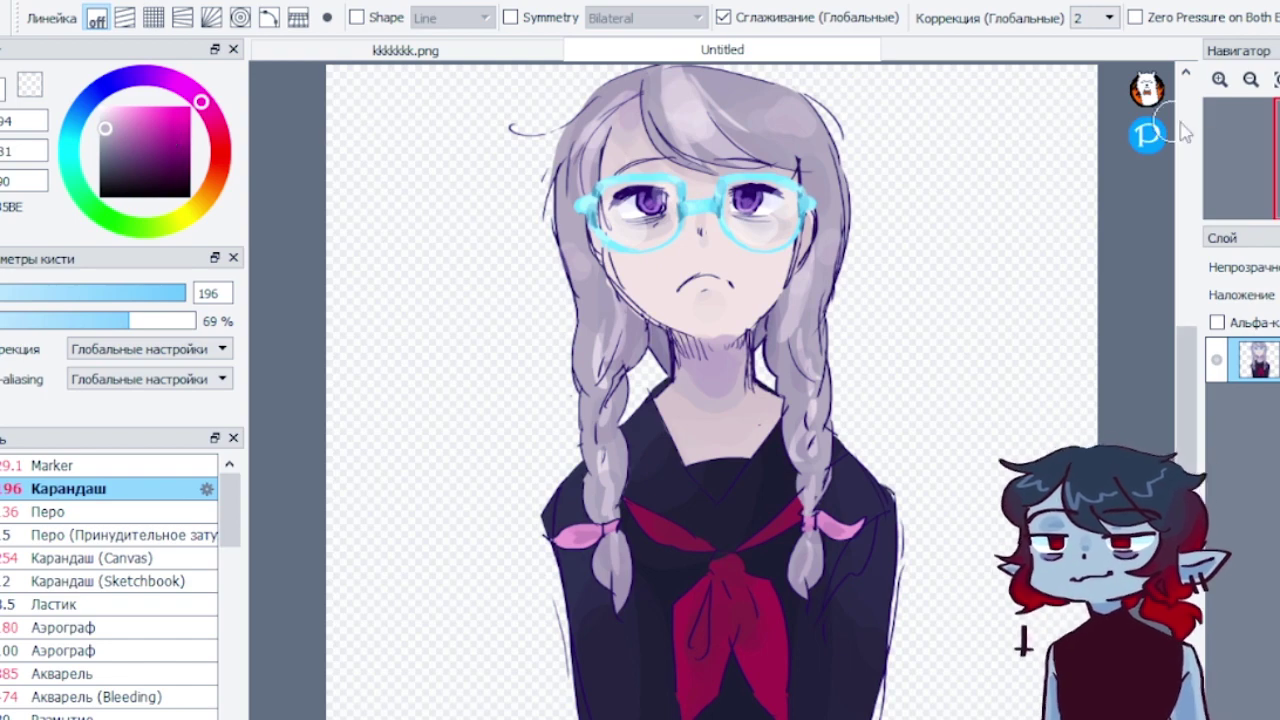
Touch up the skin shading on the face and behind the lenses with sampled skin tones
left_click(1219, 80)
left_click(735, 262, "alt")
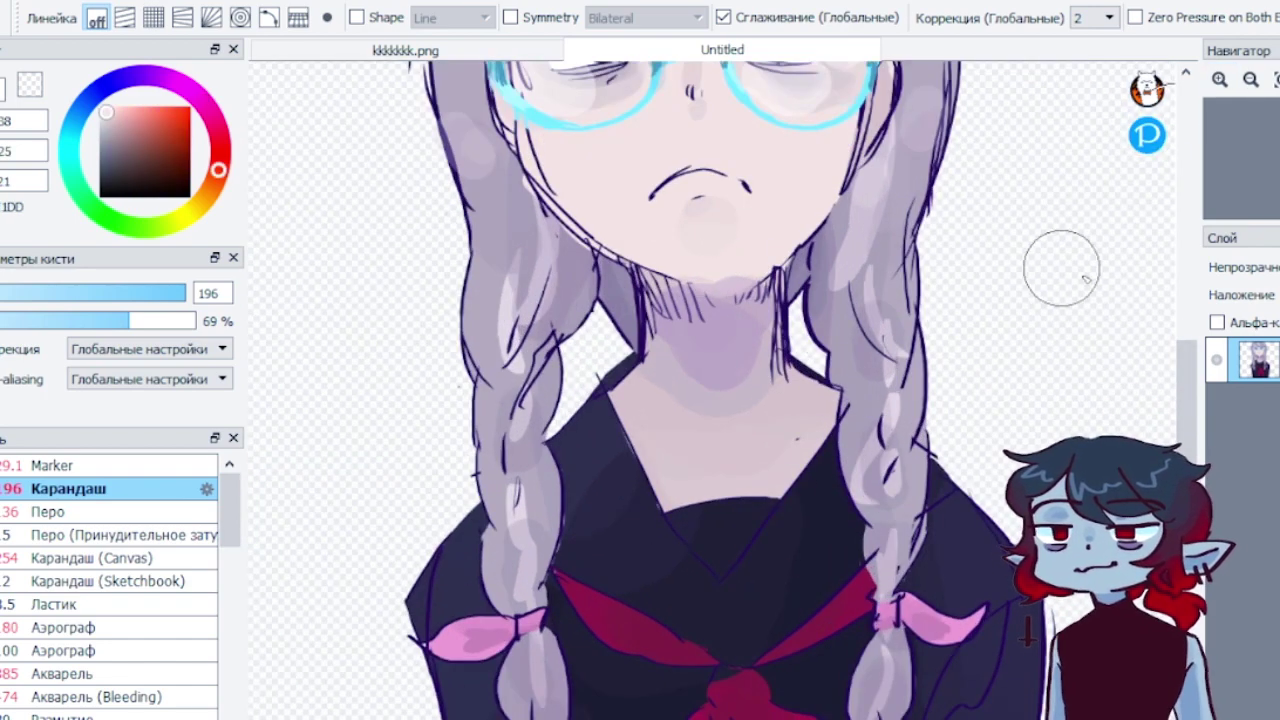
scroll(1100, 300, "up", 5)
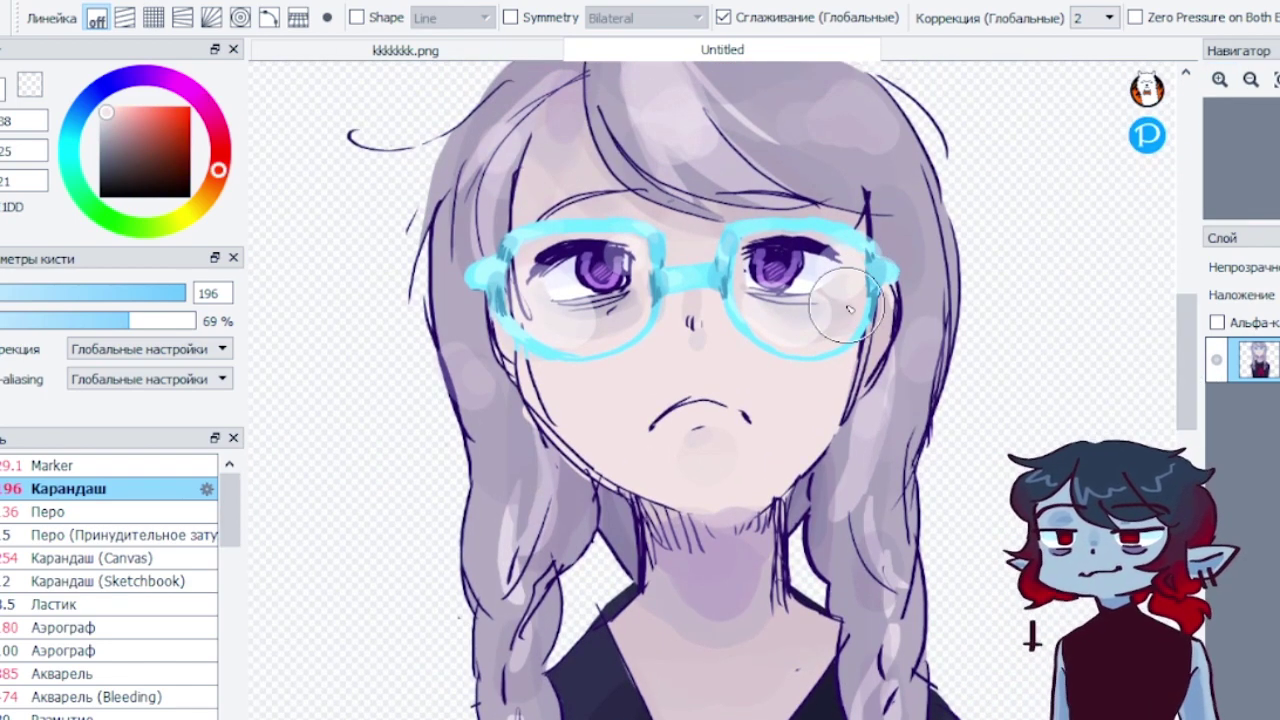
left_click(697, 312, "alt")
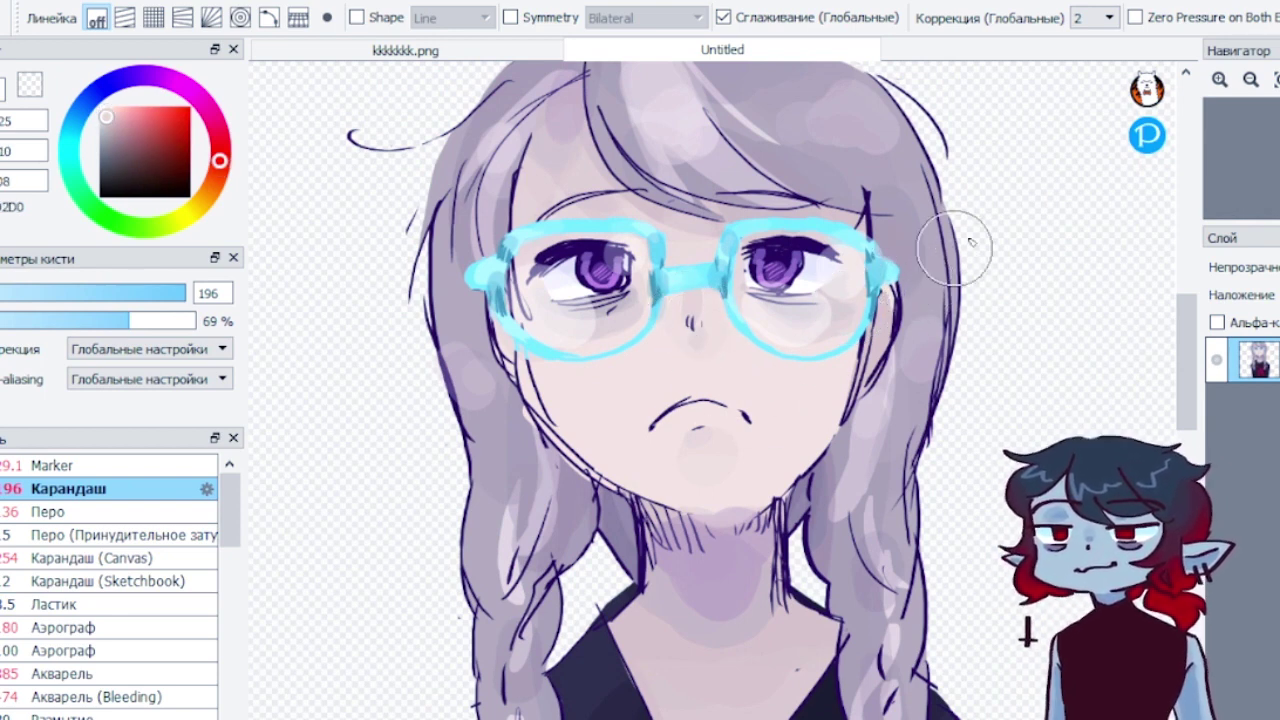
Sample the hair shadow beside the neck and shift the brush colour to a deeper blue-violet for shading the hair
left_click(618, 506, "alt")
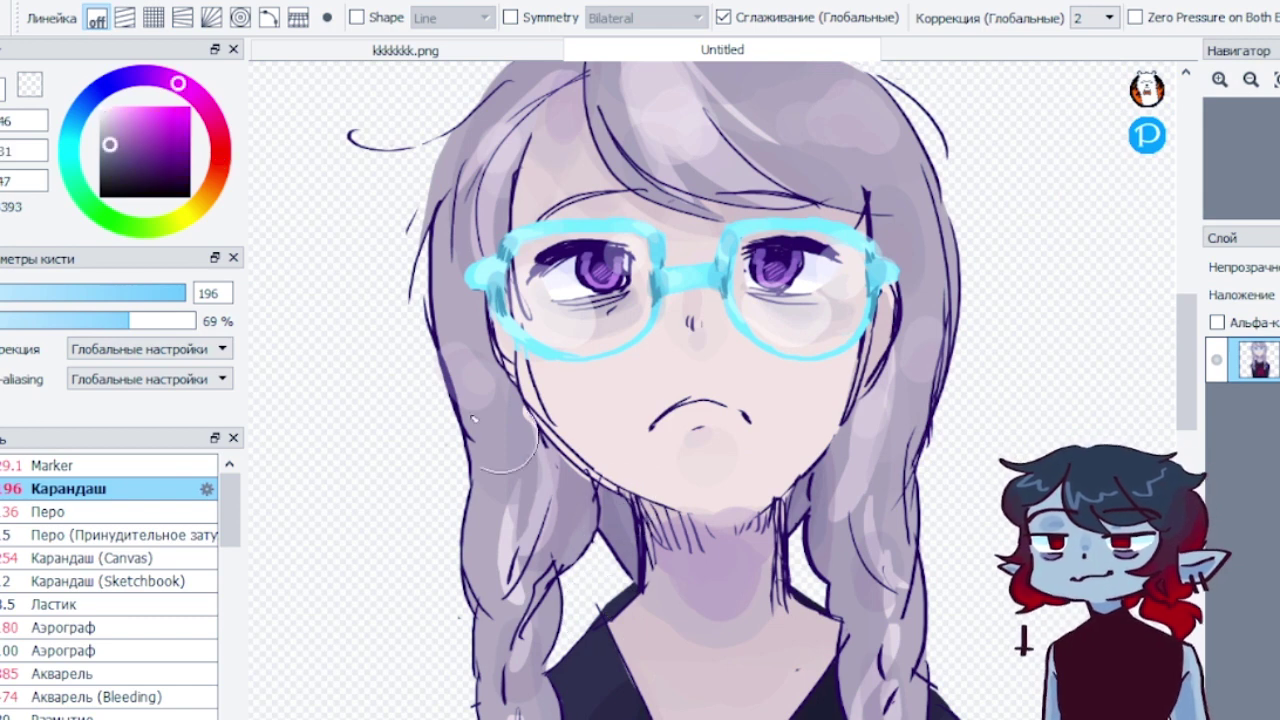
left_click(125, 152)
left_click(140, 76)
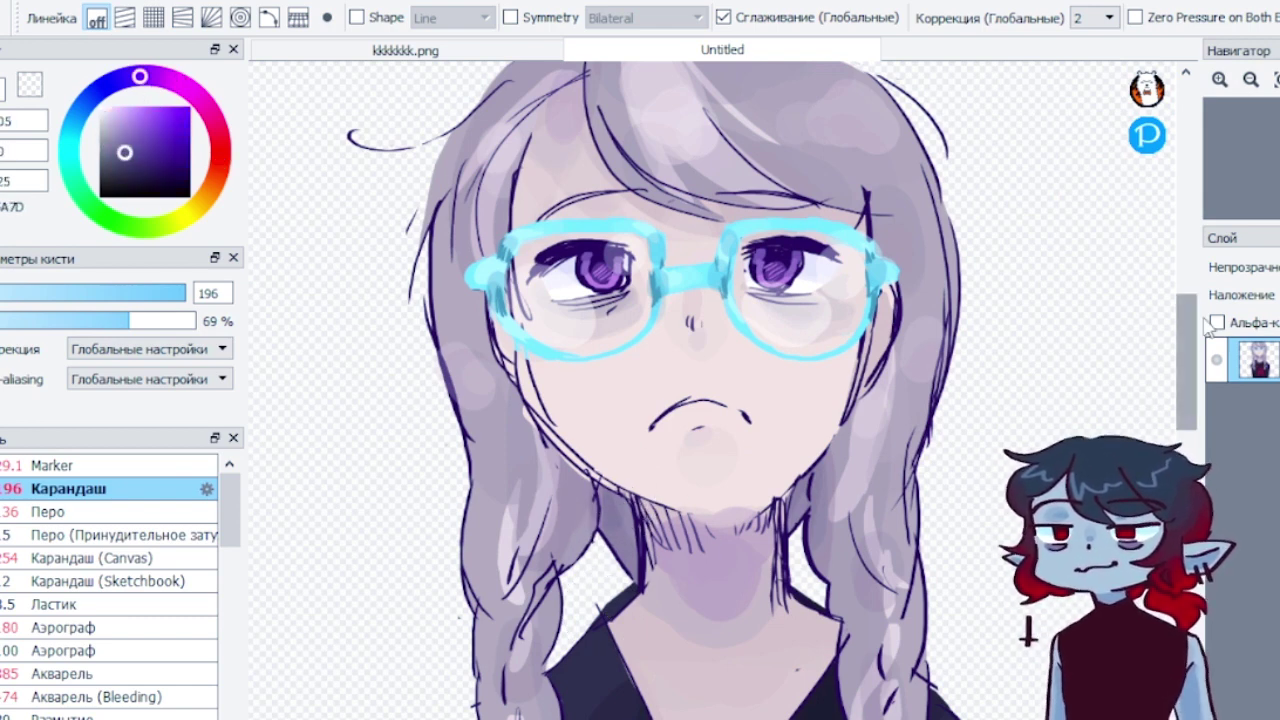
scroll(613, 523, "up", 2)
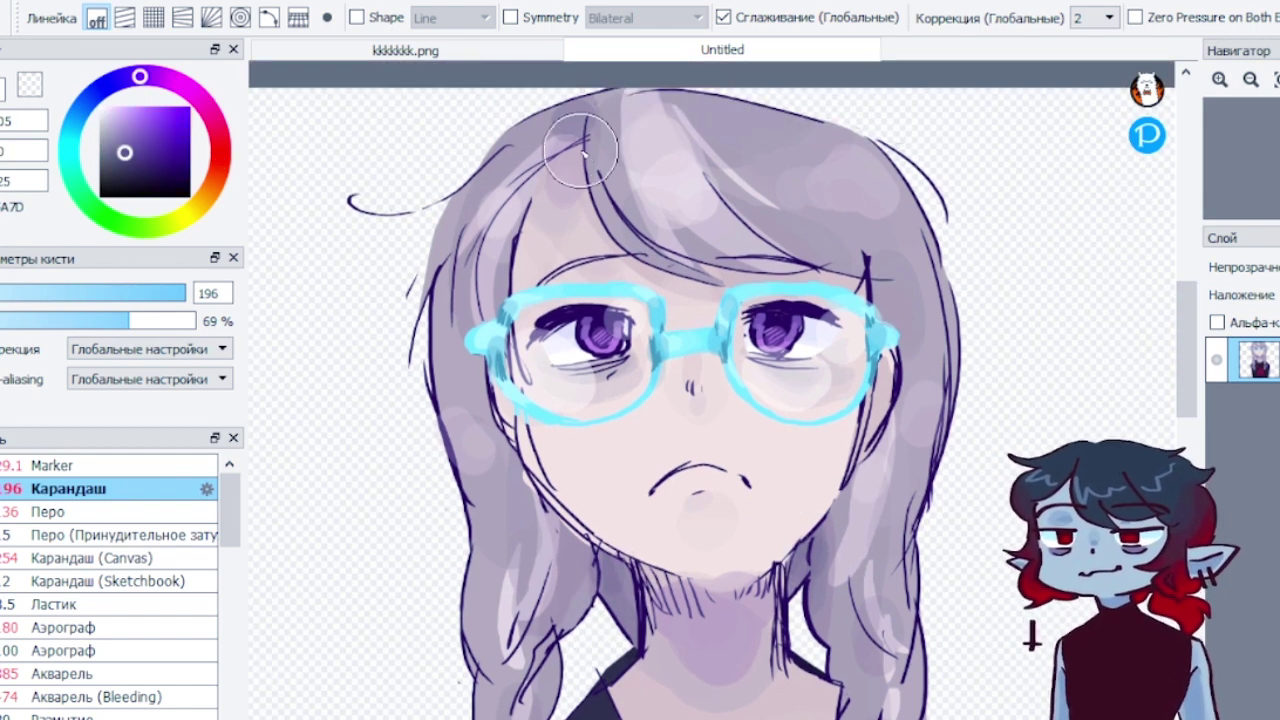
Sample the glasses' cyan and paint translucent highlights on the red neckerchief with Карандаш at size 99
left_click(1277, 80)
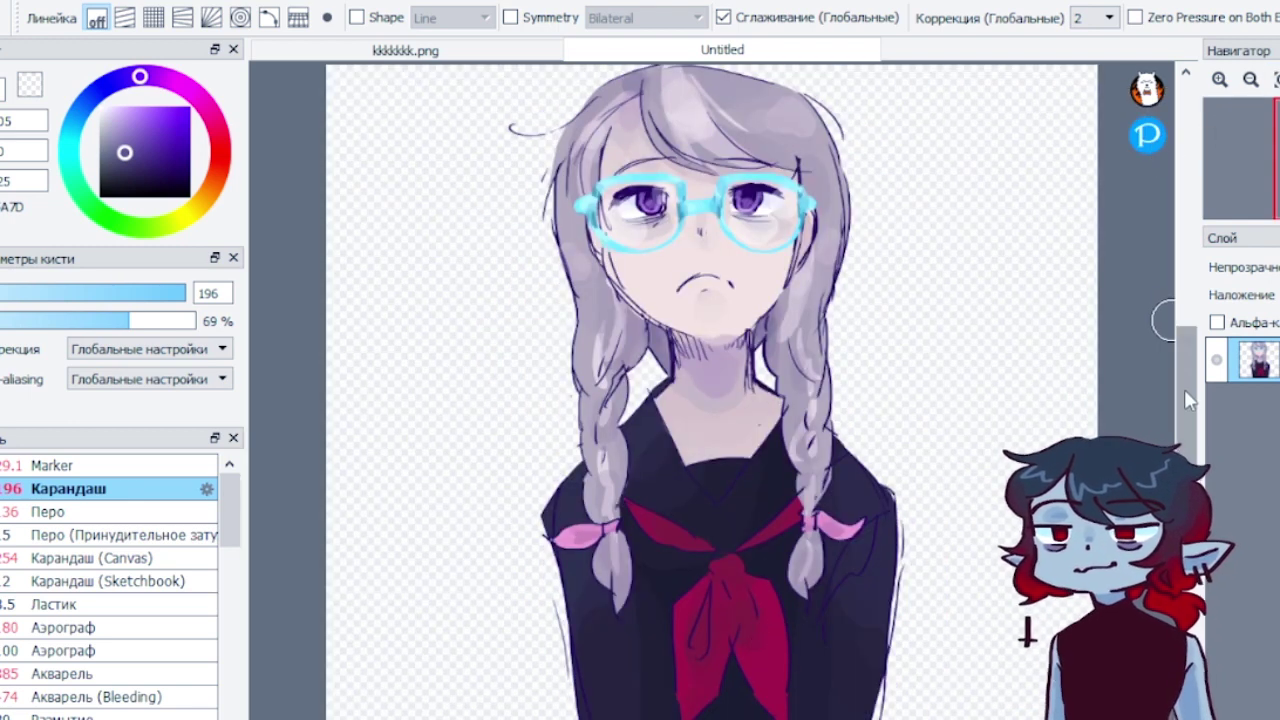
left_click_drag(1184, 390, 1184, 402)
right_click(694, 160)
left_click_drag(185, 292, 160, 292)
left_click_drag(699, 599, 698, 590)
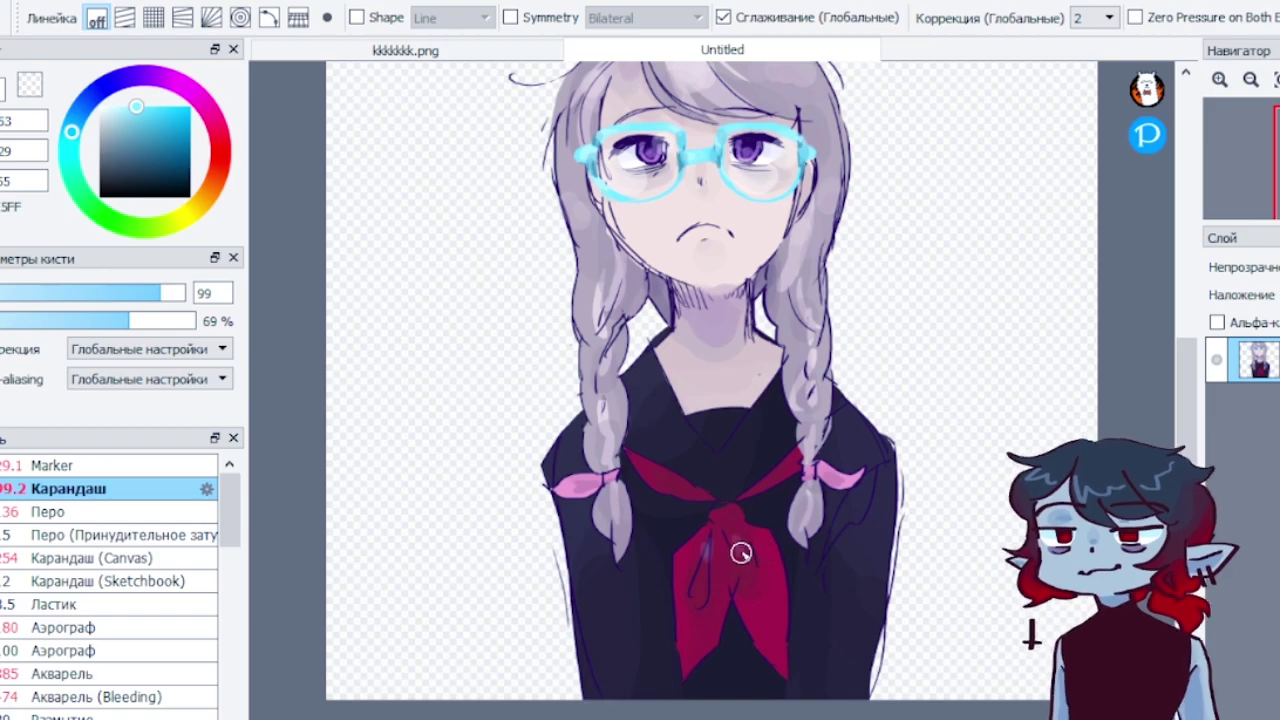
key("alt+Tab")
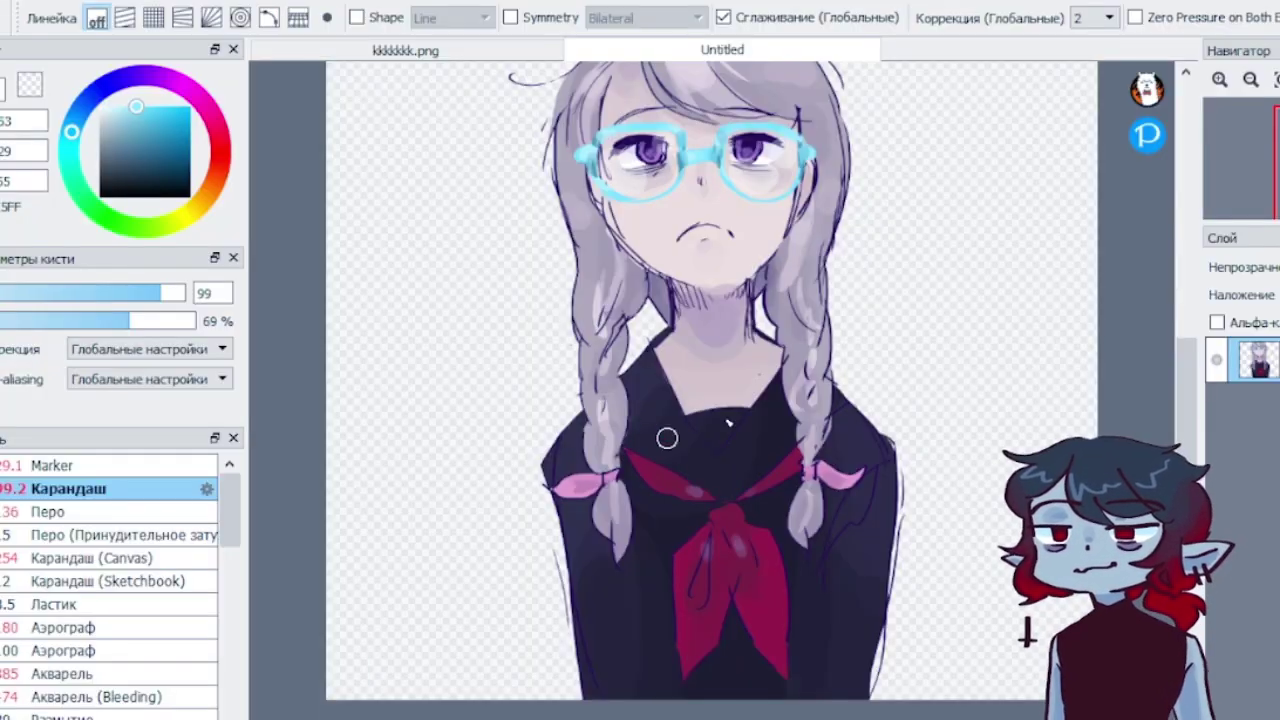
Draw two curved light lavender stripes across the uniform's chest panel with Marker at size 66, redoing the first stroke
scroll(707, 450, "up", 3)
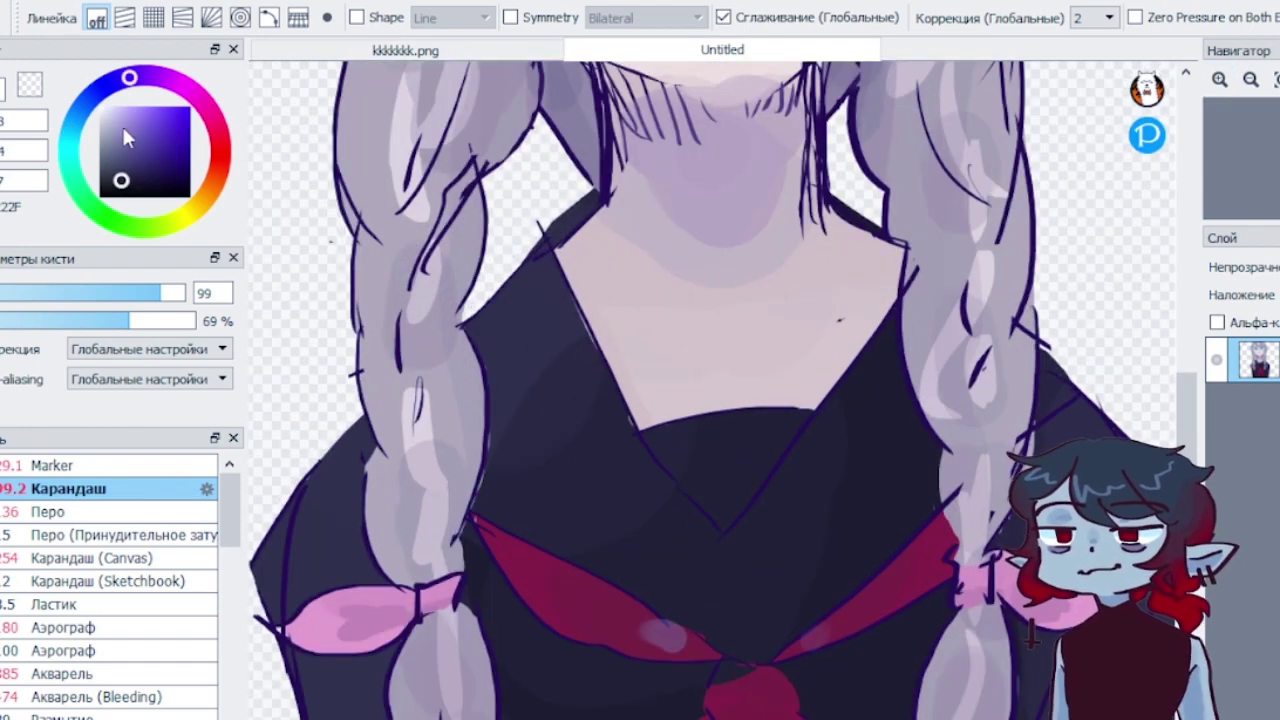
left_click(105, 117)
left_click(106, 466)
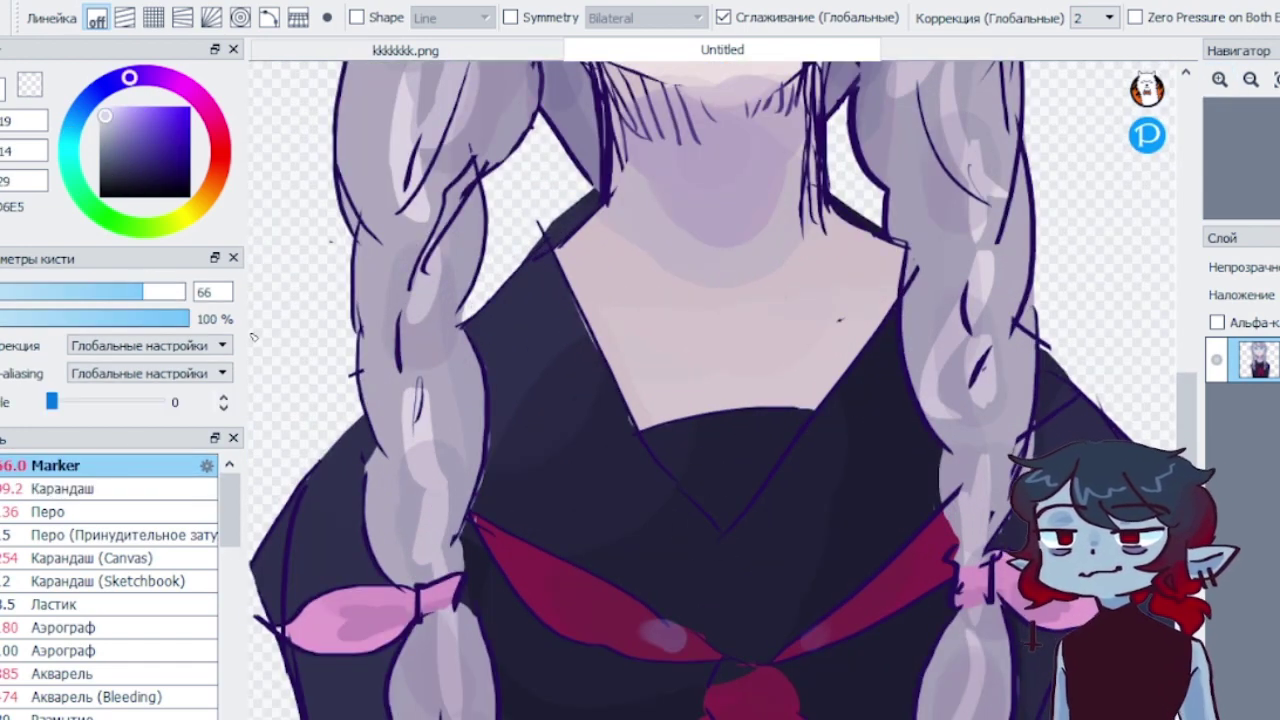
left_click_drag(658, 448, 776, 418)
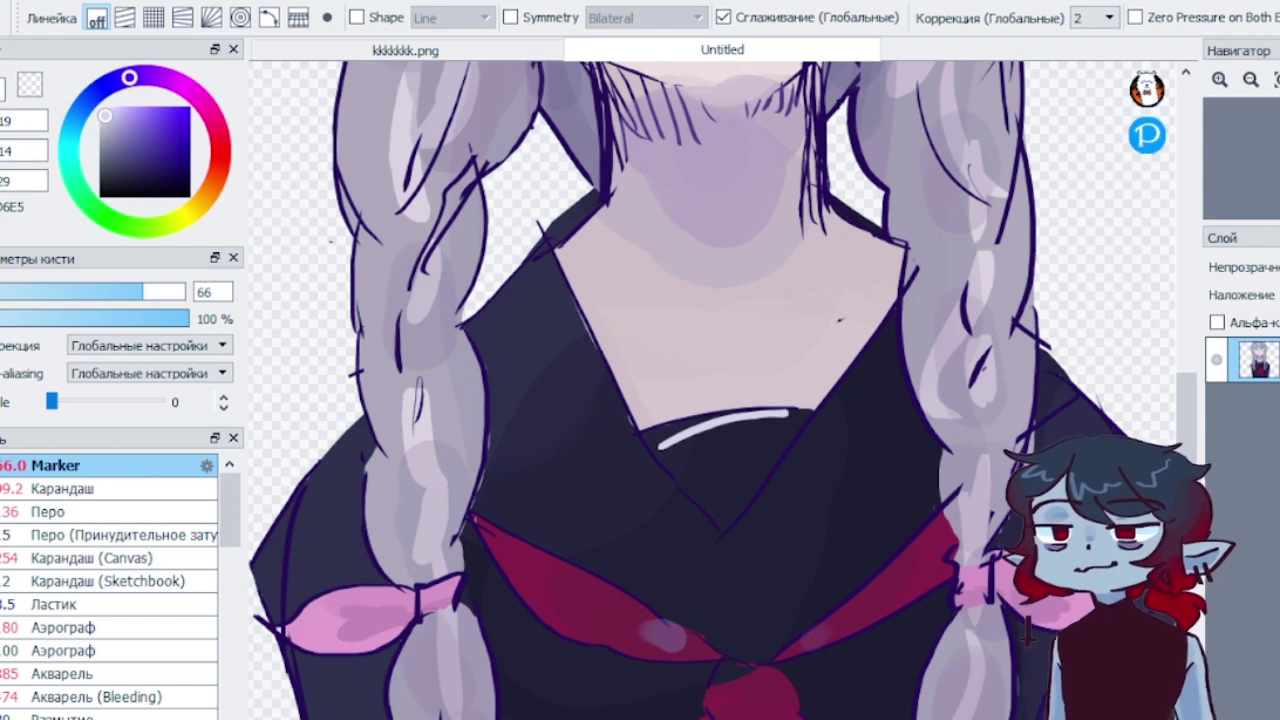
key("ctrl+z")
mouse_move(675, 446)
left_mouse_down()
mouse_move(766, 422)
mouse_move(770, 442)
left_mouse_up()
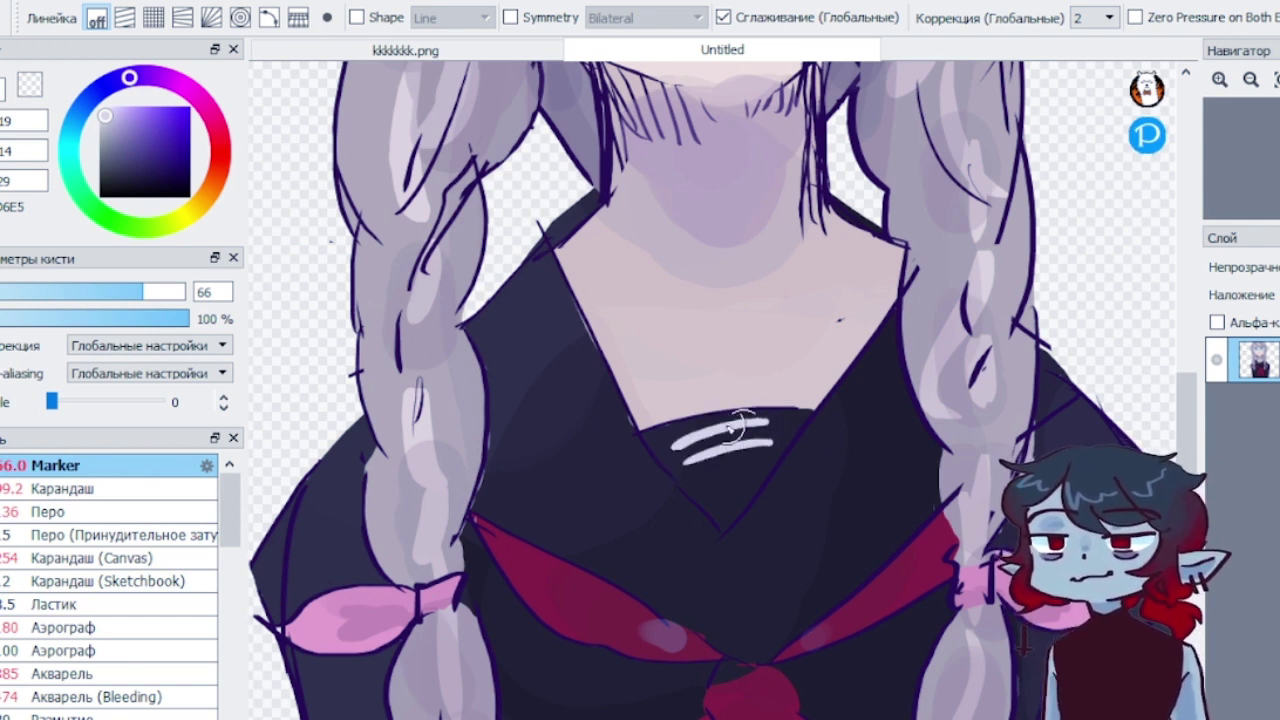
Draw a pair of light lavender diagonal stripes along each side of the sailor collar above the neckerchief
mouse_move(498, 468)
left_mouse_down()
mouse_move(688, 597)
mouse_move(630, 570)
left_mouse_up()
left_click_drag(771, 621, 917, 468)
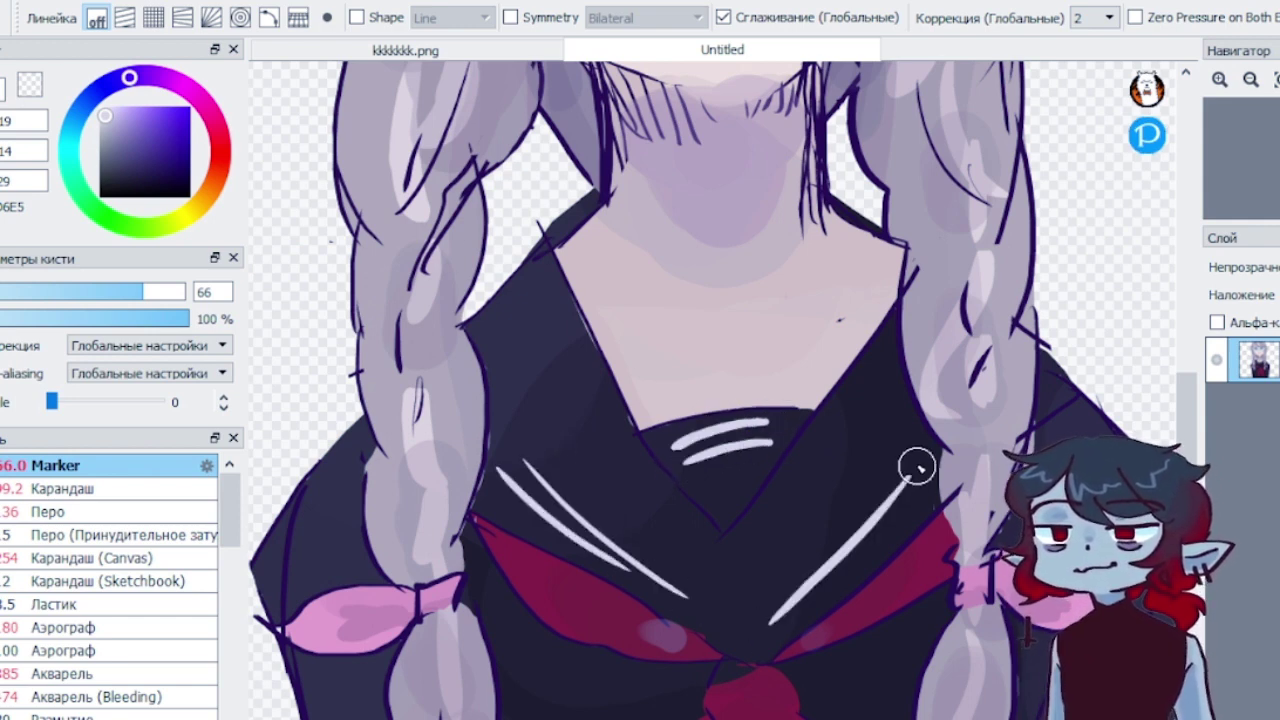
left_click_drag(790, 612, 912, 478)
Recolour the neckerchief's knot in the uniform's dark navy and add two short light lavender stripes across it
left_click_drag(1188, 430, 1188, 461)
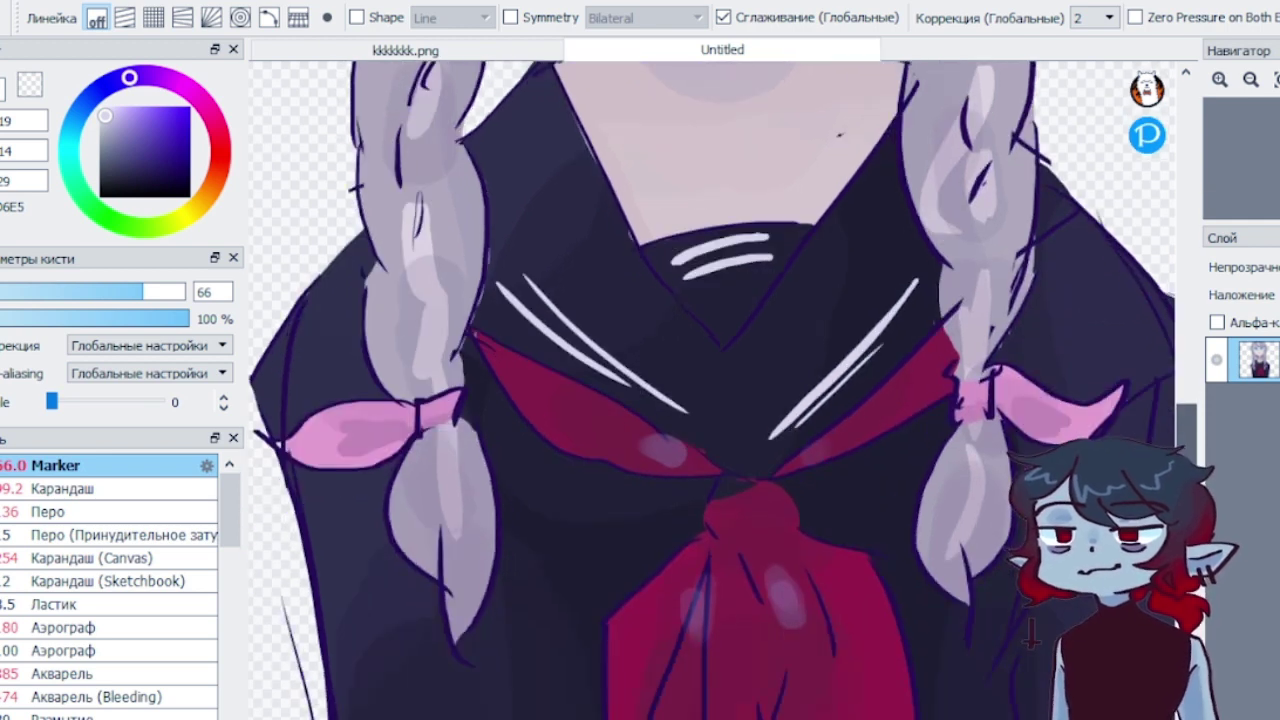
right_click(741, 514)
right_click(811, 485)
mouse_move(742, 509)
left_mouse_down()
mouse_move(715, 530)
mouse_move(752, 538)
mouse_move(755, 488)
mouse_move(738, 539)
mouse_move(778, 512)
mouse_move(717, 525)
mouse_move(762, 531)
mouse_move(824, 391)
mouse_move(768, 507)
left_mouse_up()
left_click(826, 386, "alt")
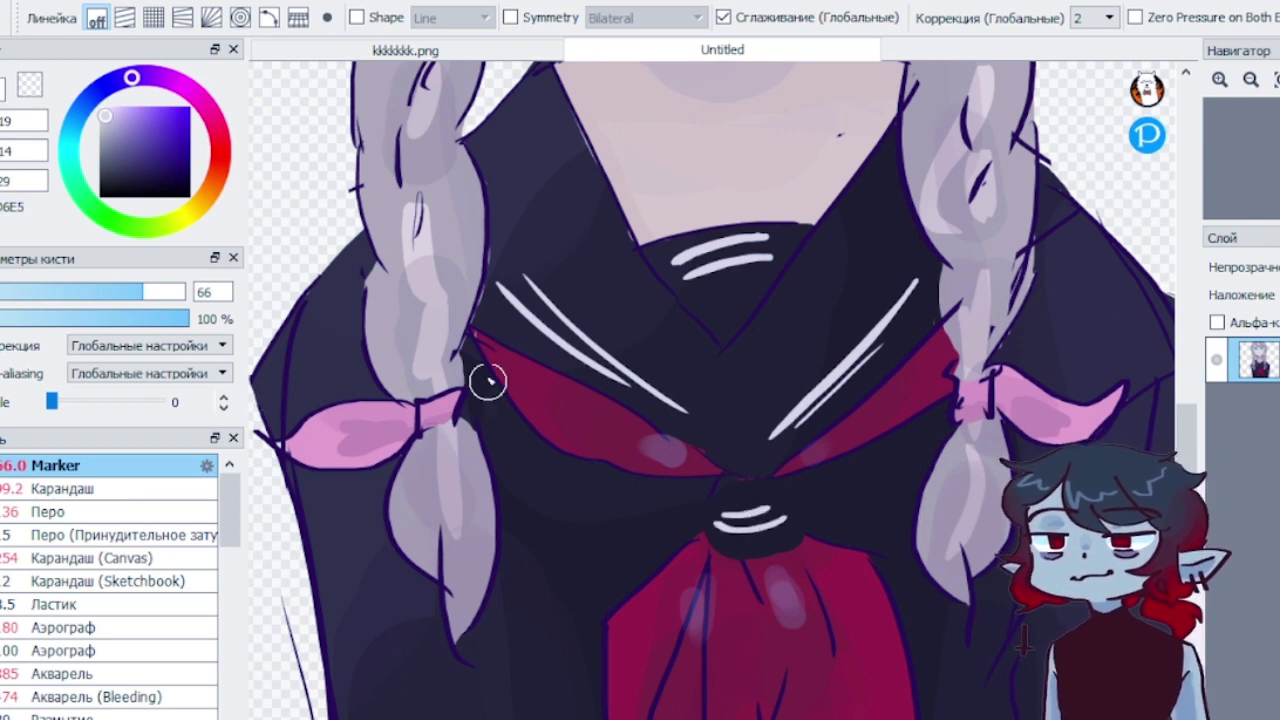
Touch up the collar edge, the neckerchief's outer corner and the shoulder beside the braid using colours sampled from the drawing
right_click(508, 240)
left_click_drag(565, 105, 634, 253)
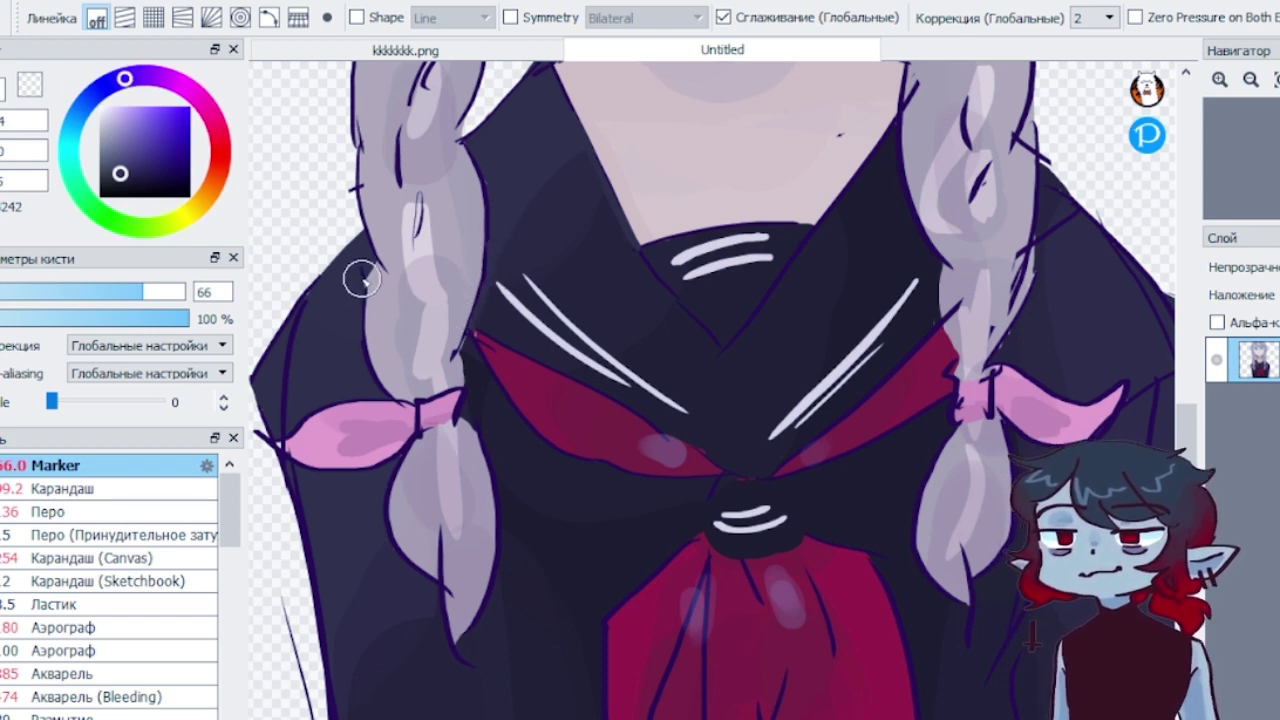
left_click(485, 343, "alt")
left_click_drag(475, 334, 491, 354)
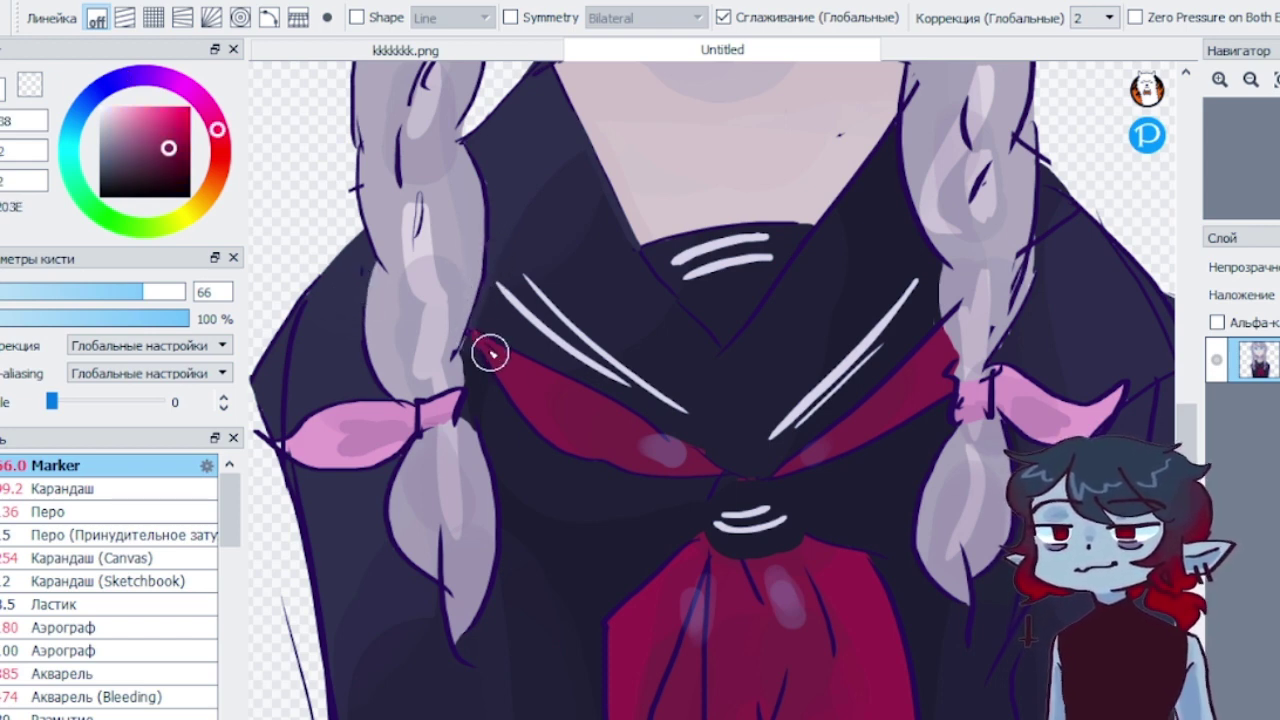
left_click(1037, 341, "alt")
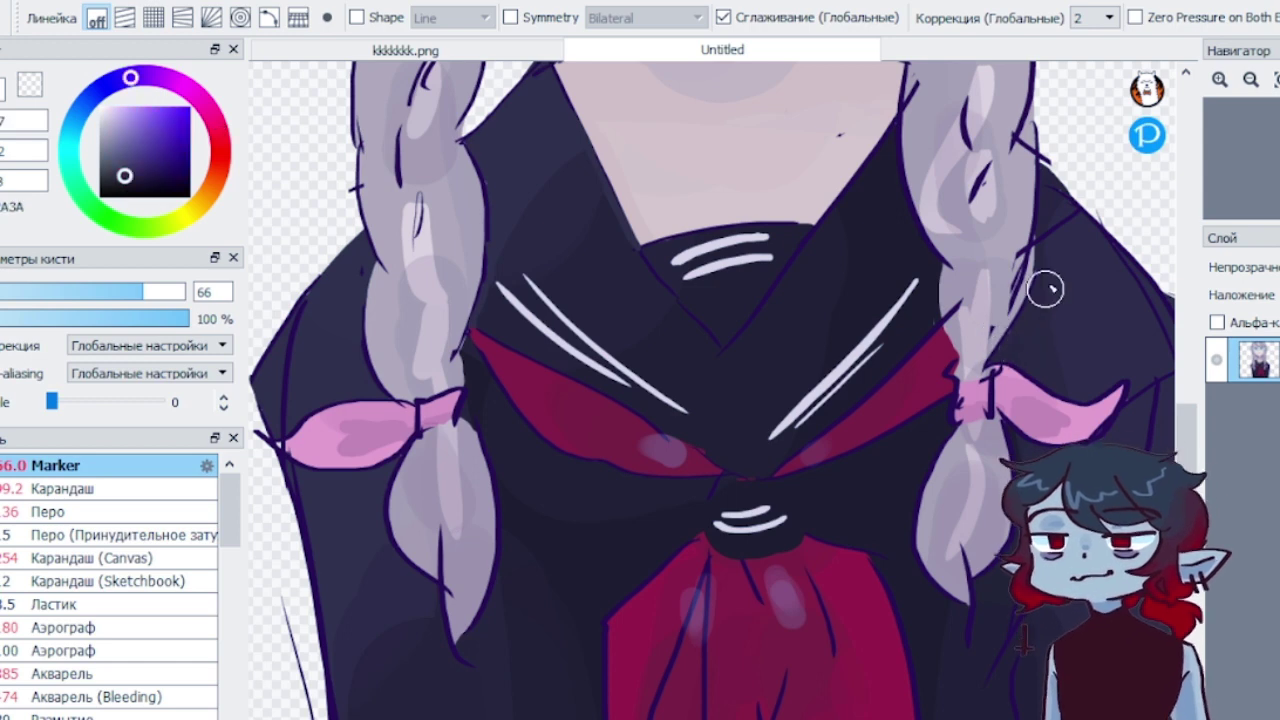
left_click(1046, 212, "alt")
left_click_drag(1041, 249, 1040, 258)
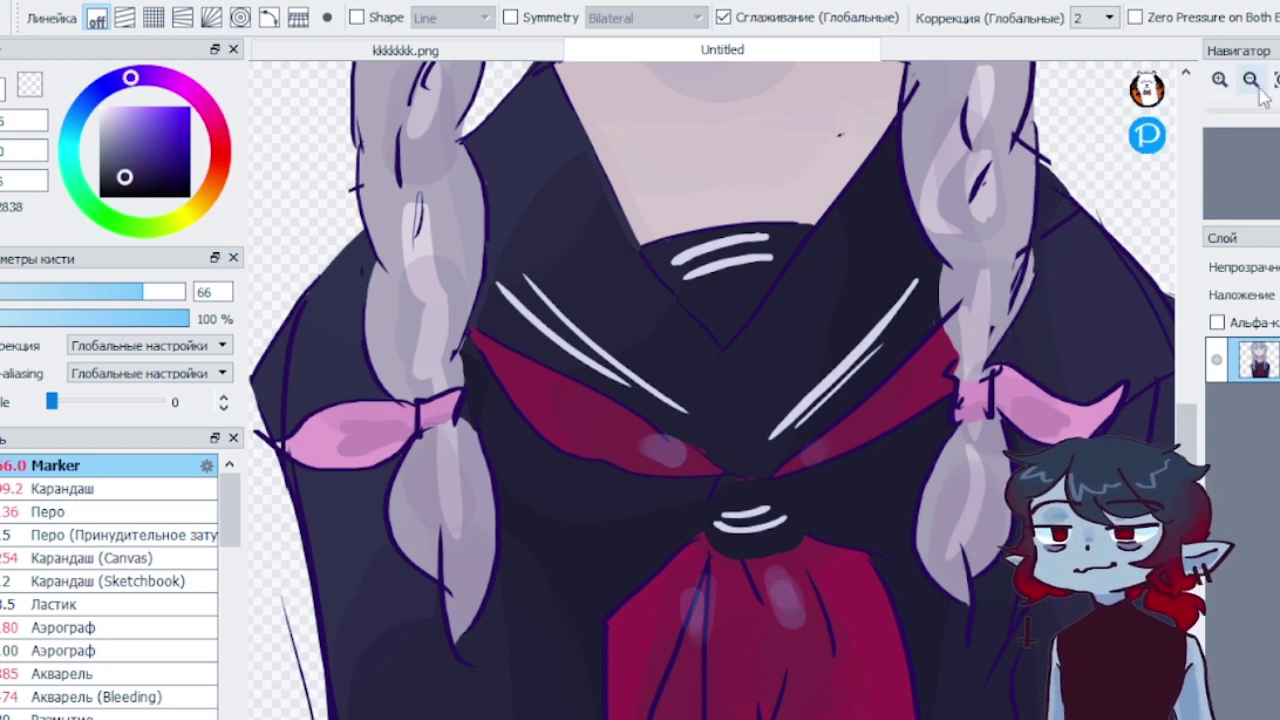
Redraw loose dark purple contour strokes along both sides of the hair and the braids with Marker at size 66
left_click(1250, 79)
scroll(1195, 410, "up", 5)
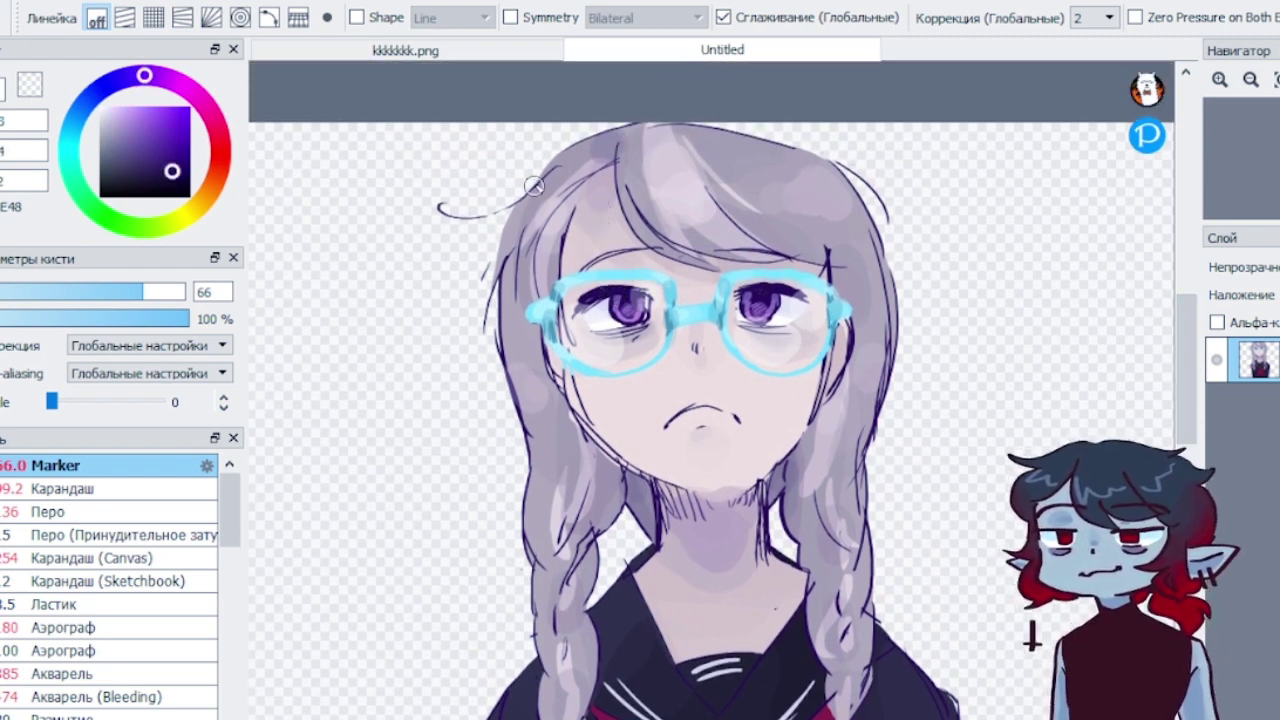
left_click_drag(516, 210, 485, 280)
left_click_drag(508, 234, 503, 361)
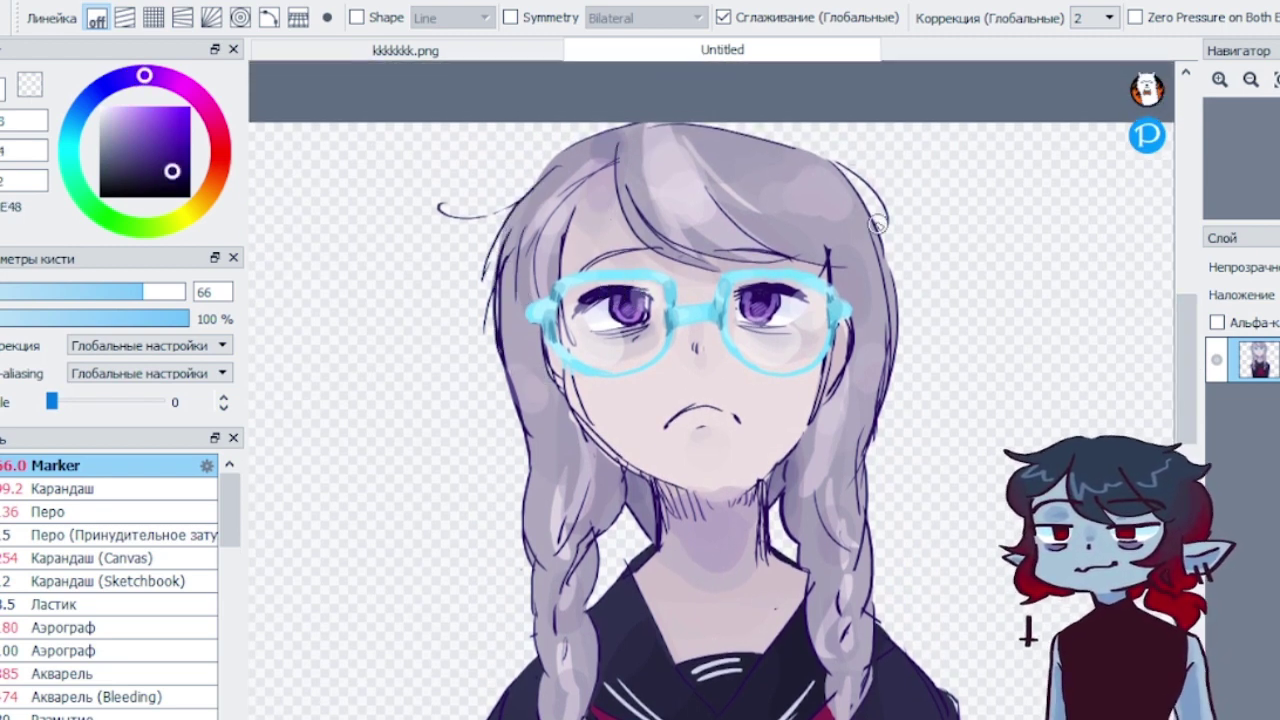
left_click_drag(877, 223, 902, 351)
left_click_drag(744, 133, 836, 132)
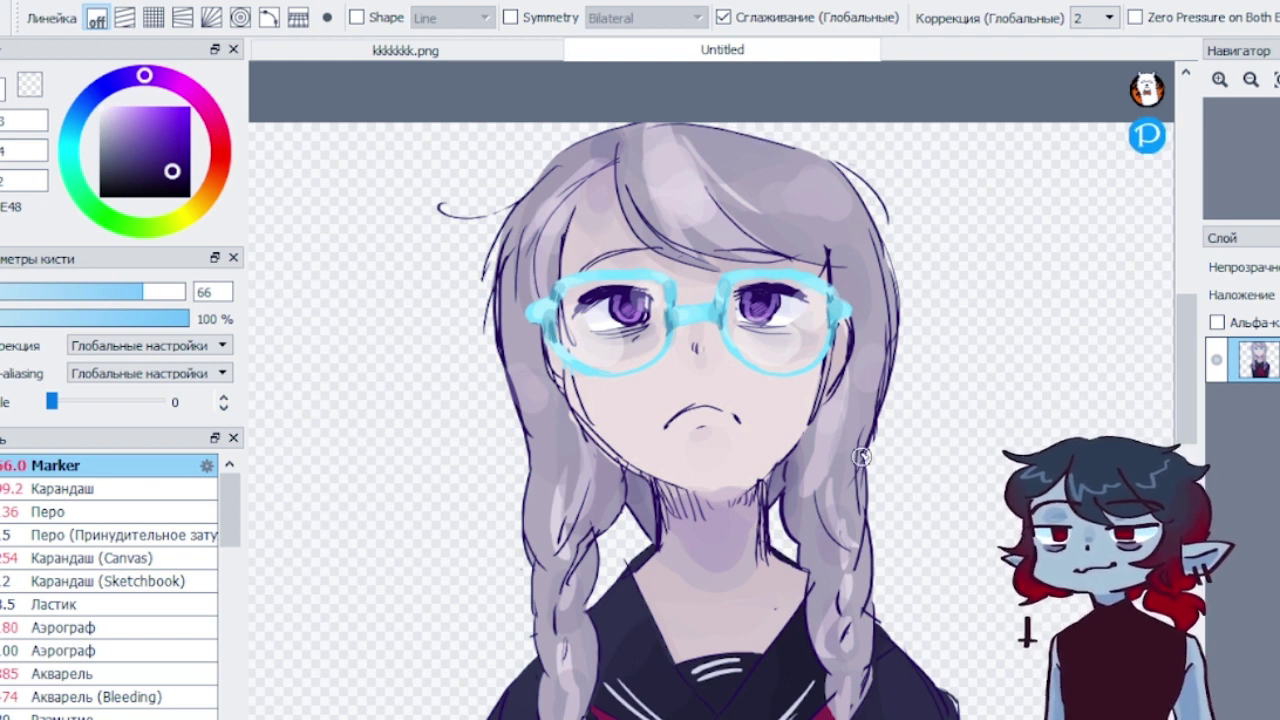
left_click_drag(861, 456, 864, 540)
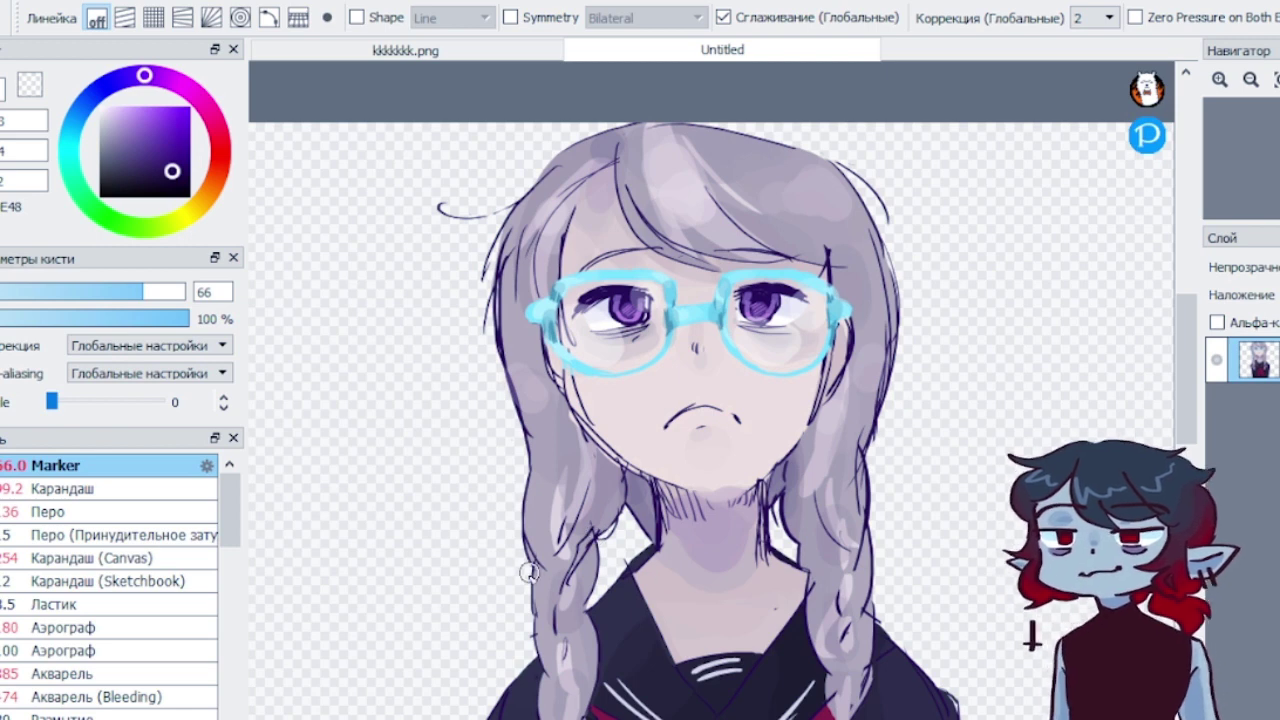
mouse_move(530, 572)
left_mouse_down()
mouse_move(549, 632)
mouse_move(576, 646)
left_mouse_up()
Repaint the outer edge of the sleeve below the shoulder in sampled dark navy with Marker at size 110
left_click(1251, 80)
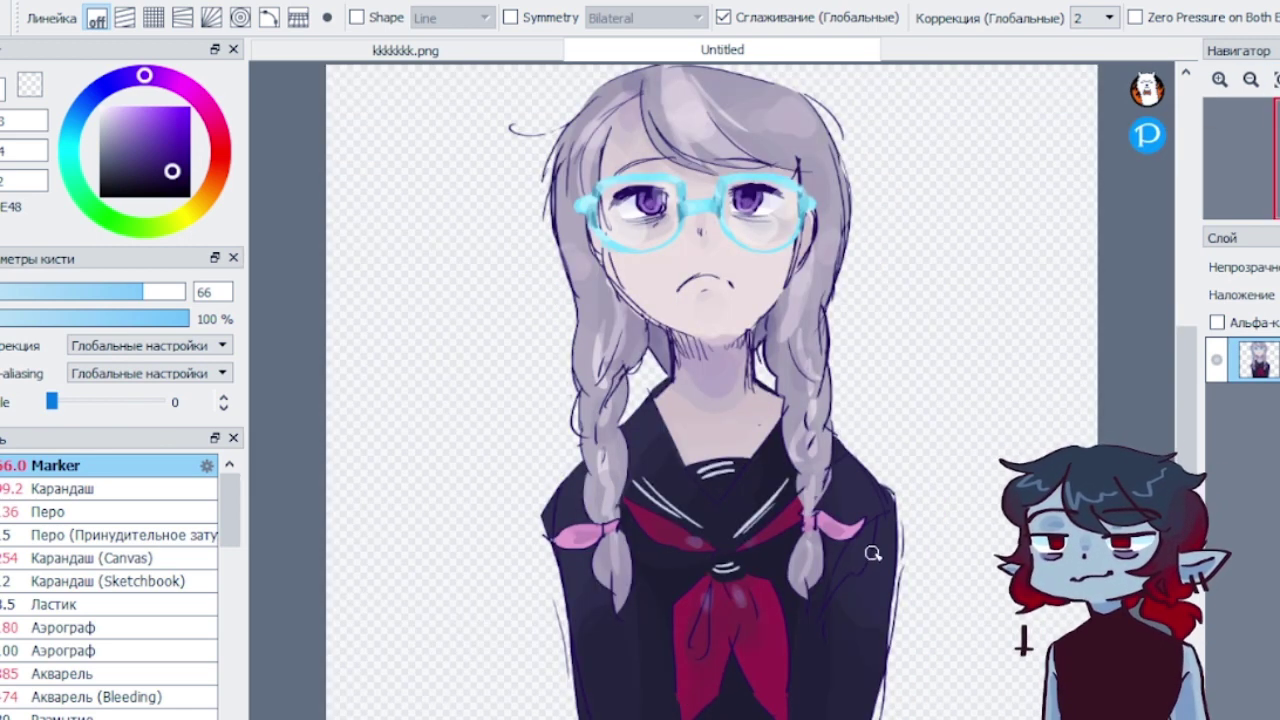
left_click(555, 521, "alt")
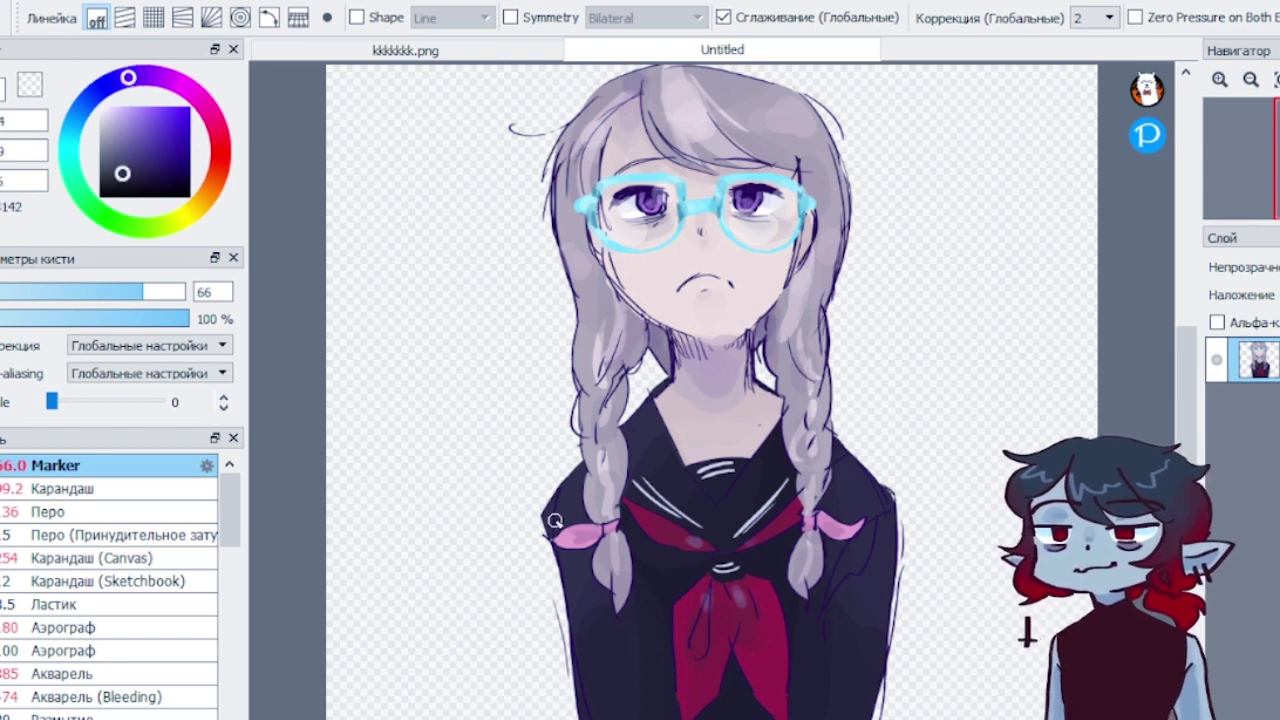
left_click_drag(145, 292, 166, 293)
left_click_drag(547, 511, 589, 712)
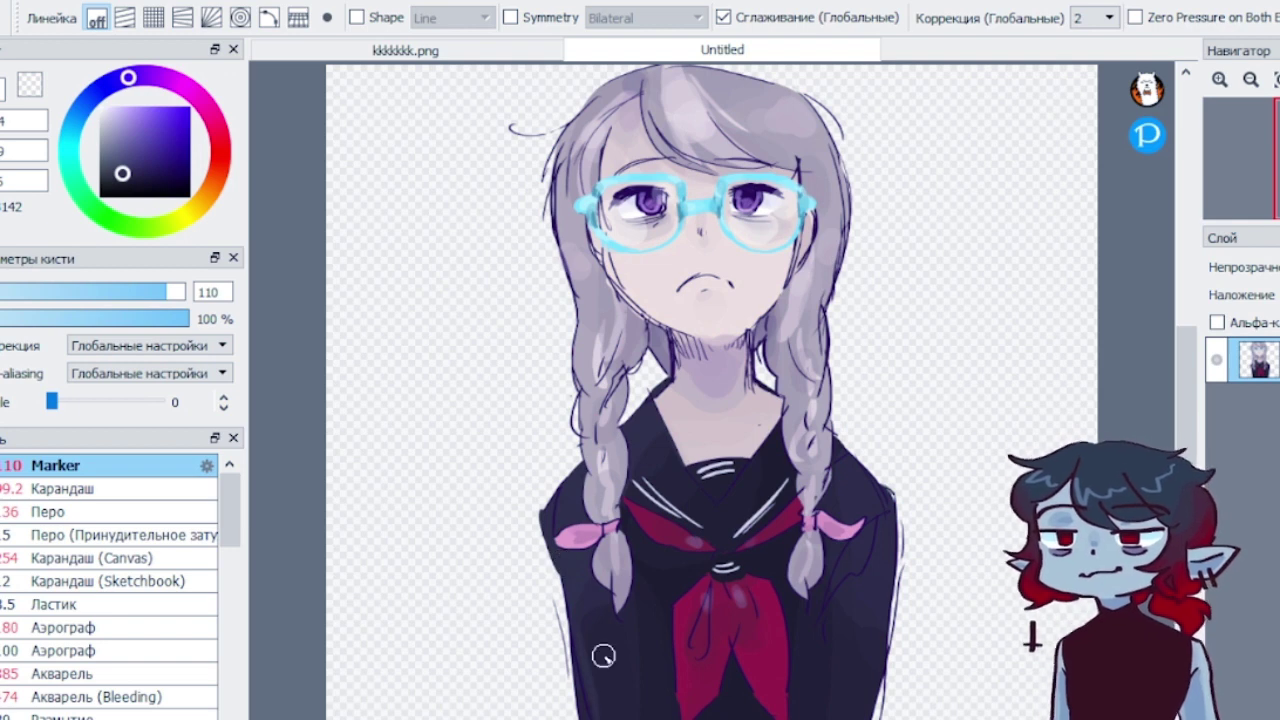
left_click(601, 655, "alt")
mouse_move(583, 635)
left_mouse_down()
mouse_move(591, 662)
mouse_move(563, 584)
mouse_move(585, 690)
left_mouse_up()
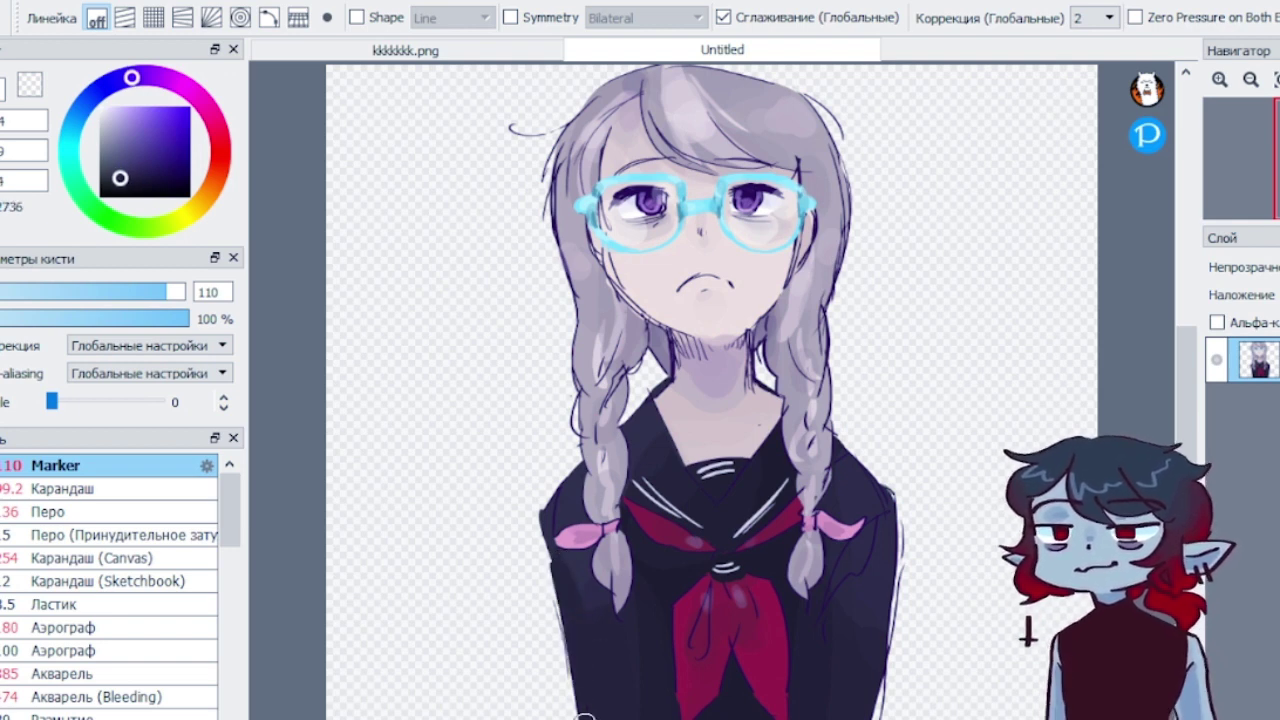
Even out the outer edges of both sleeves with dark navy tones sampled from the uniform
left_click(878, 690, "alt")
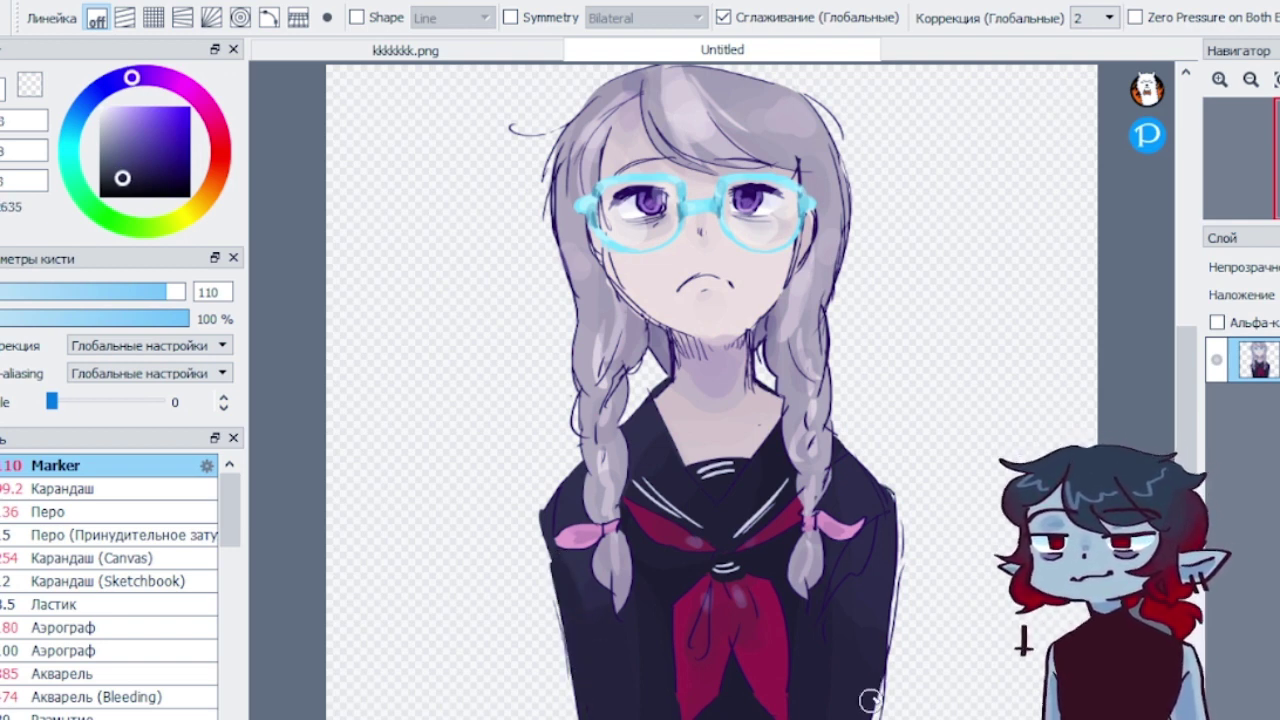
left_click(580, 638, "alt")
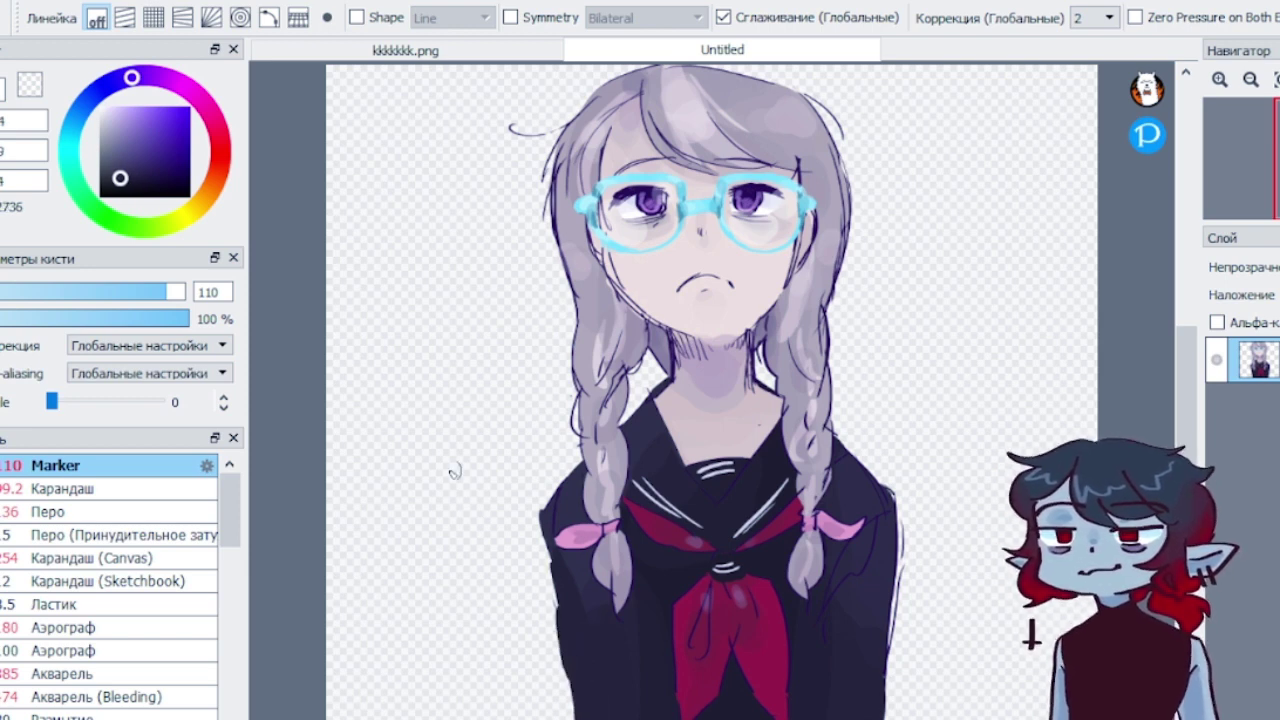
left_click(552, 508, "alt")
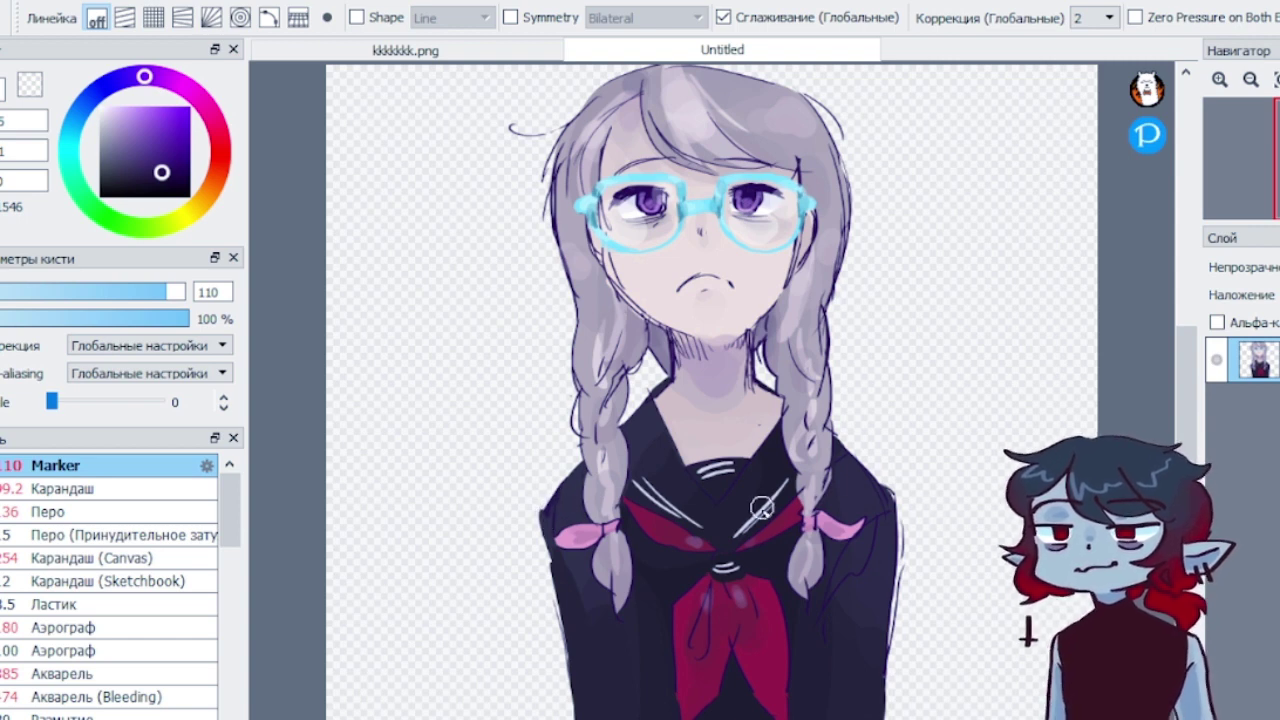
left_click(552, 510, "alt")
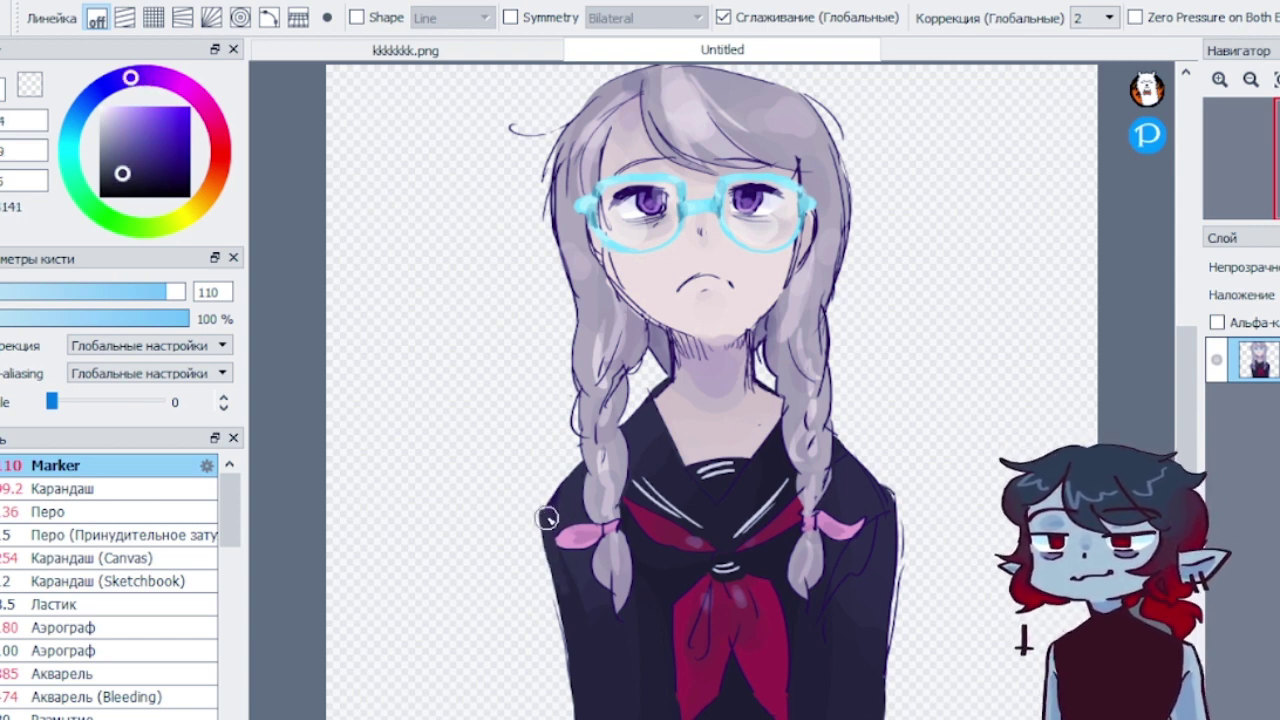
left_click(582, 627, "alt")
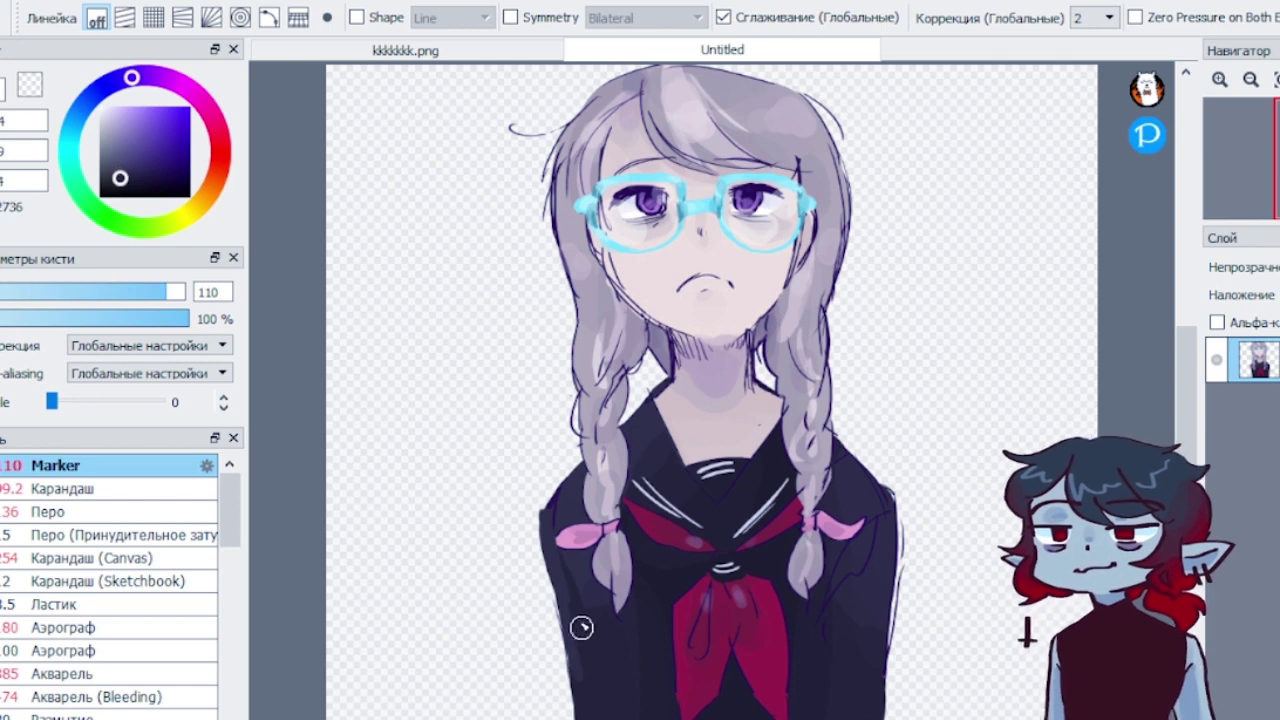
mouse_move(582, 627)
left_mouse_down()
mouse_move(563, 591)
mouse_move(574, 712)
left_mouse_up()
left_click_drag(565, 633, 560, 586)
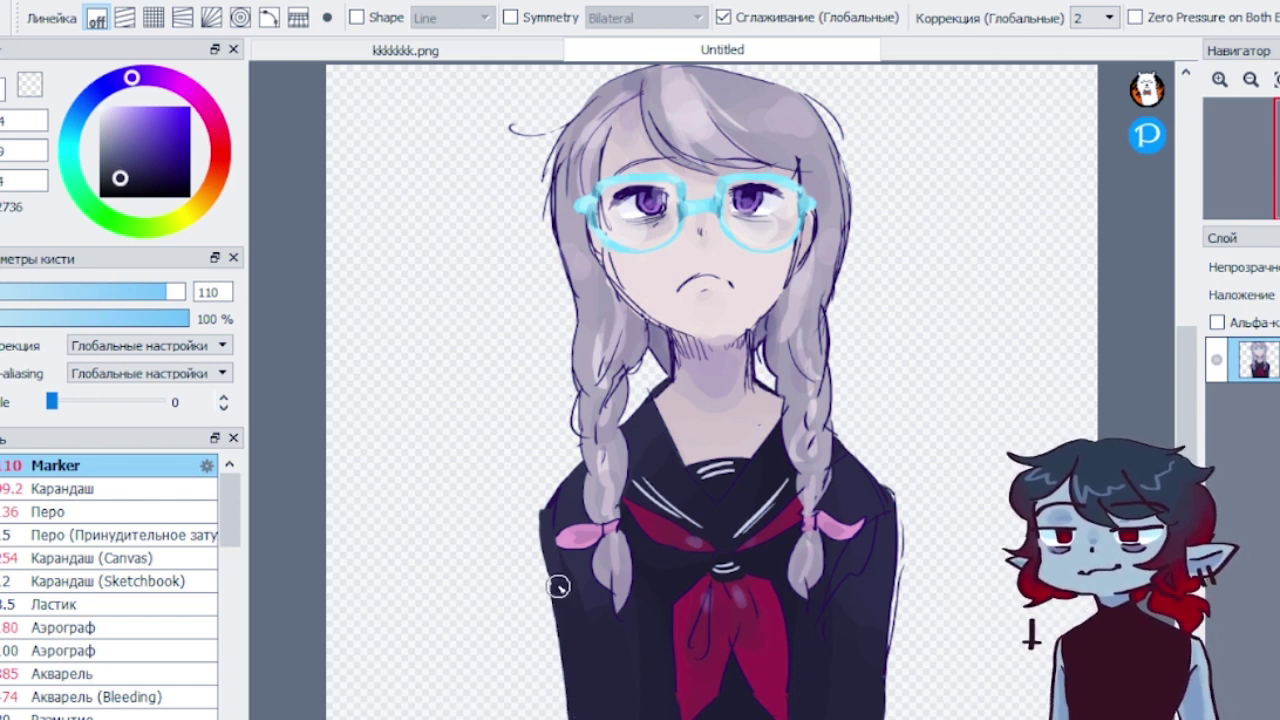
left_click(562, 594, "alt")
left_click(582, 682, "alt")
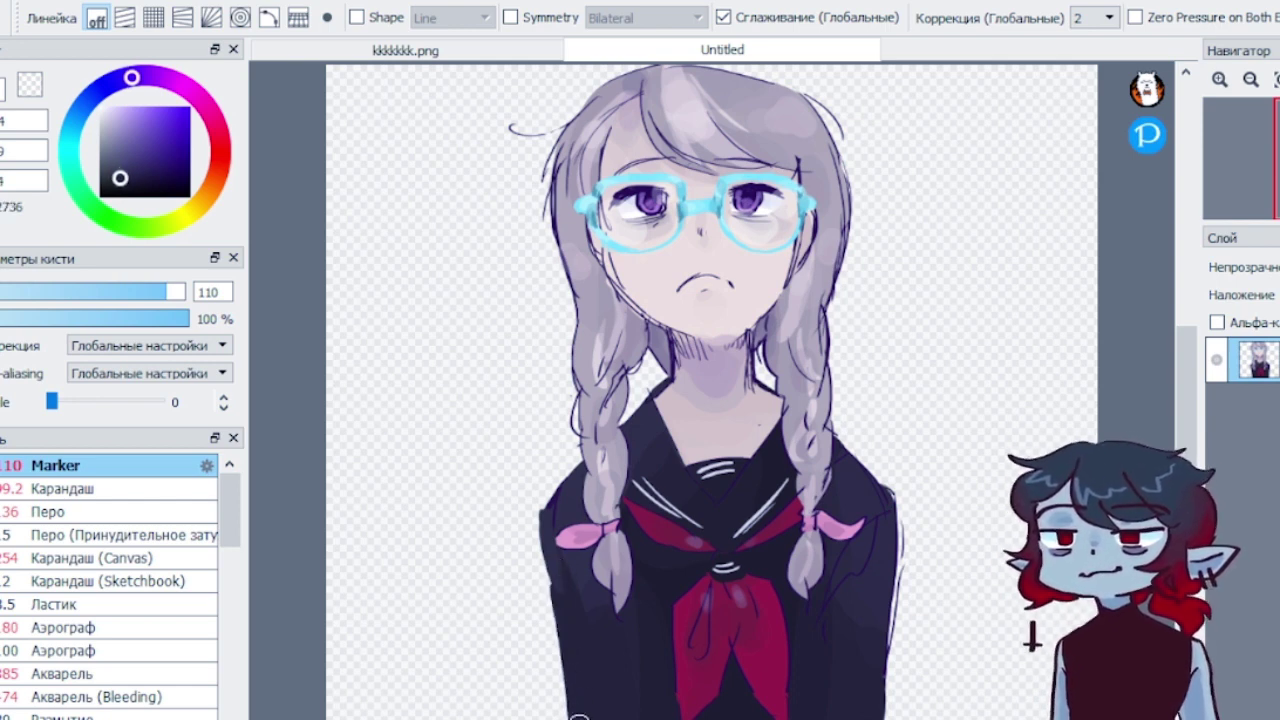
left_click(869, 704, "alt")
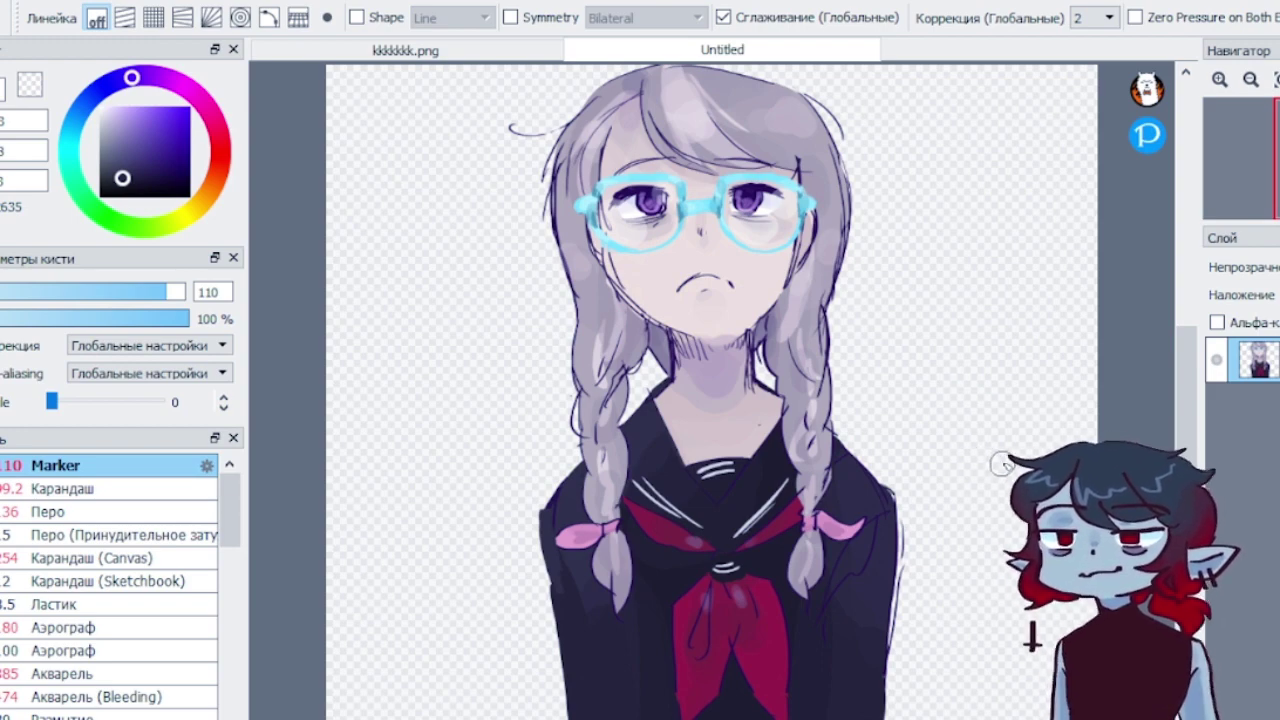
Lighten the hair on the side of the crown and add a pale pink zigzag highlight with Marker at size 59
left_click_drag(1187, 362, 1187, 312)
scroll(1163, 360, "up", 3)
right_click(865, 268)
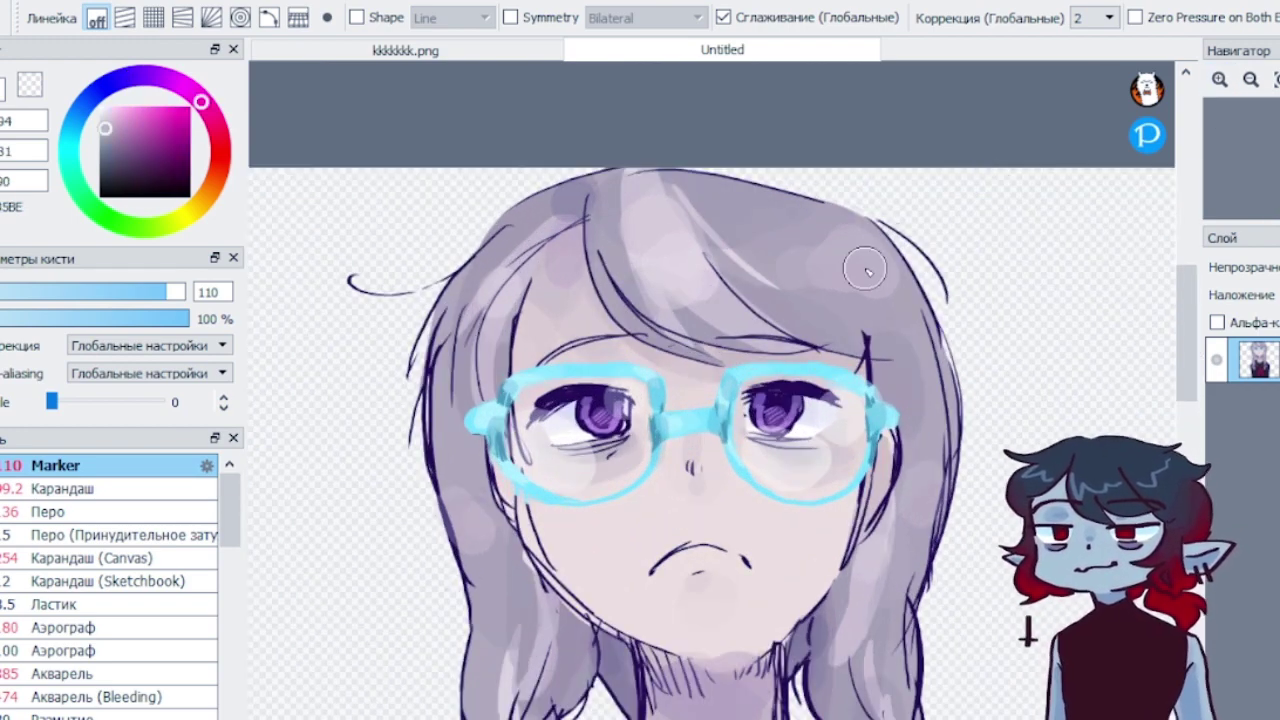
left_click(138, 296)
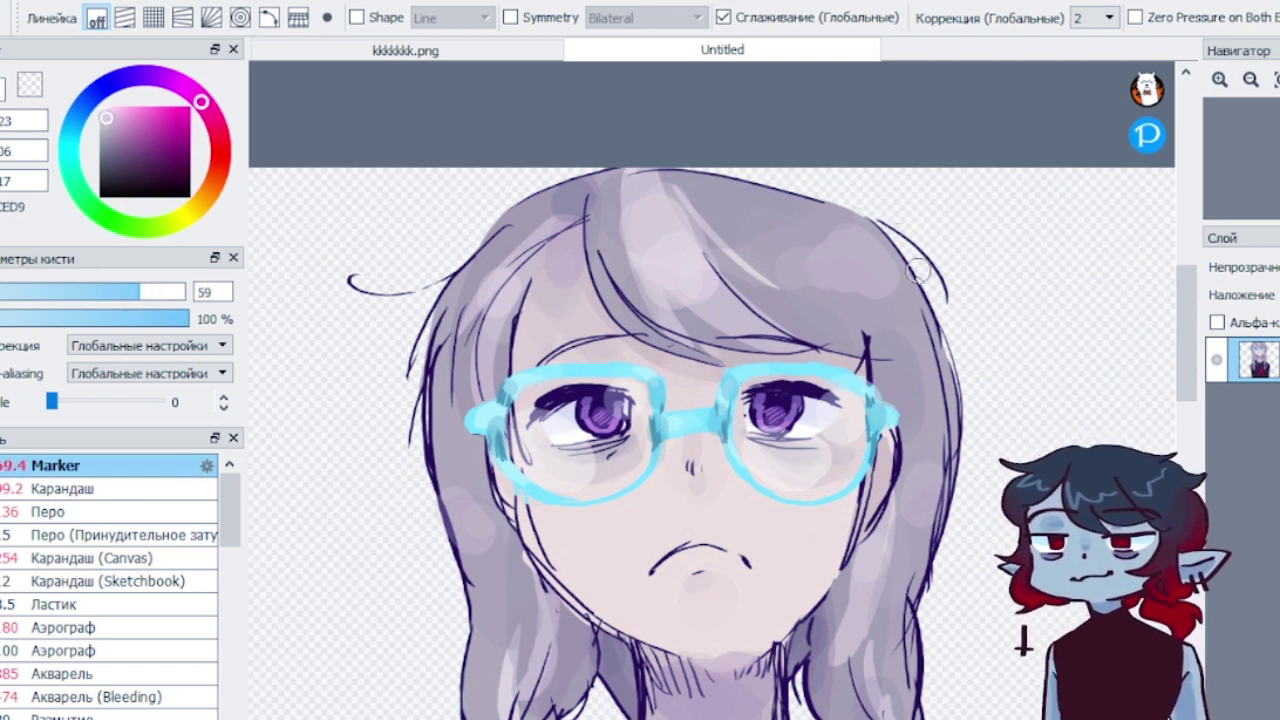
left_click_drag(870, 265, 795, 292)
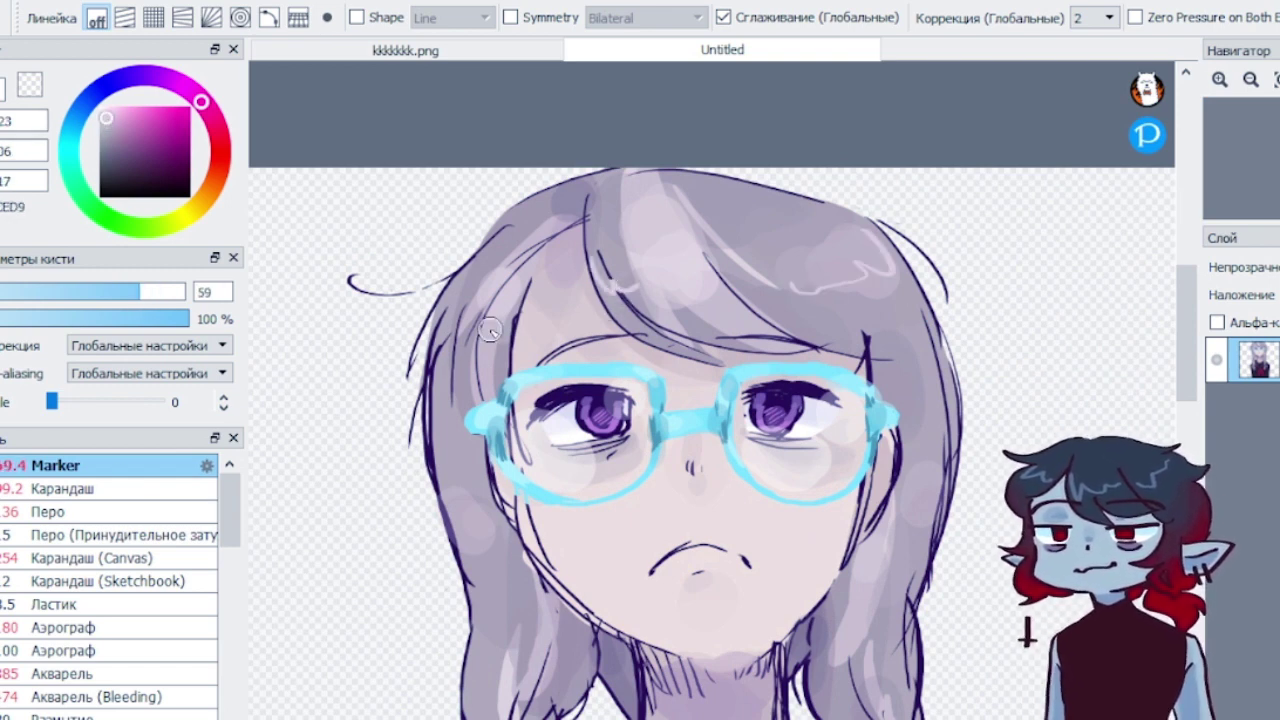
Pick a near-white pink and draw glossy highlights on the fringe and the side strand above the glasses
left_click(107, 118)
left_click(102, 109)
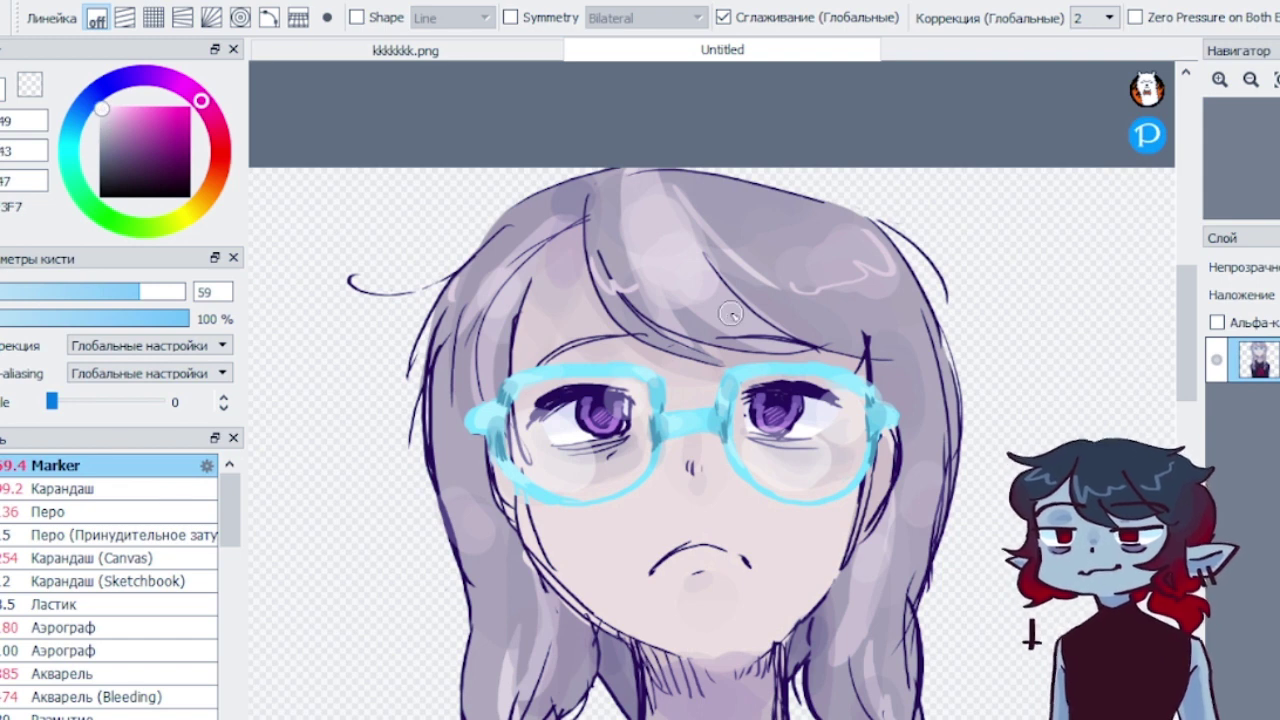
left_click_drag(657, 265, 717, 246)
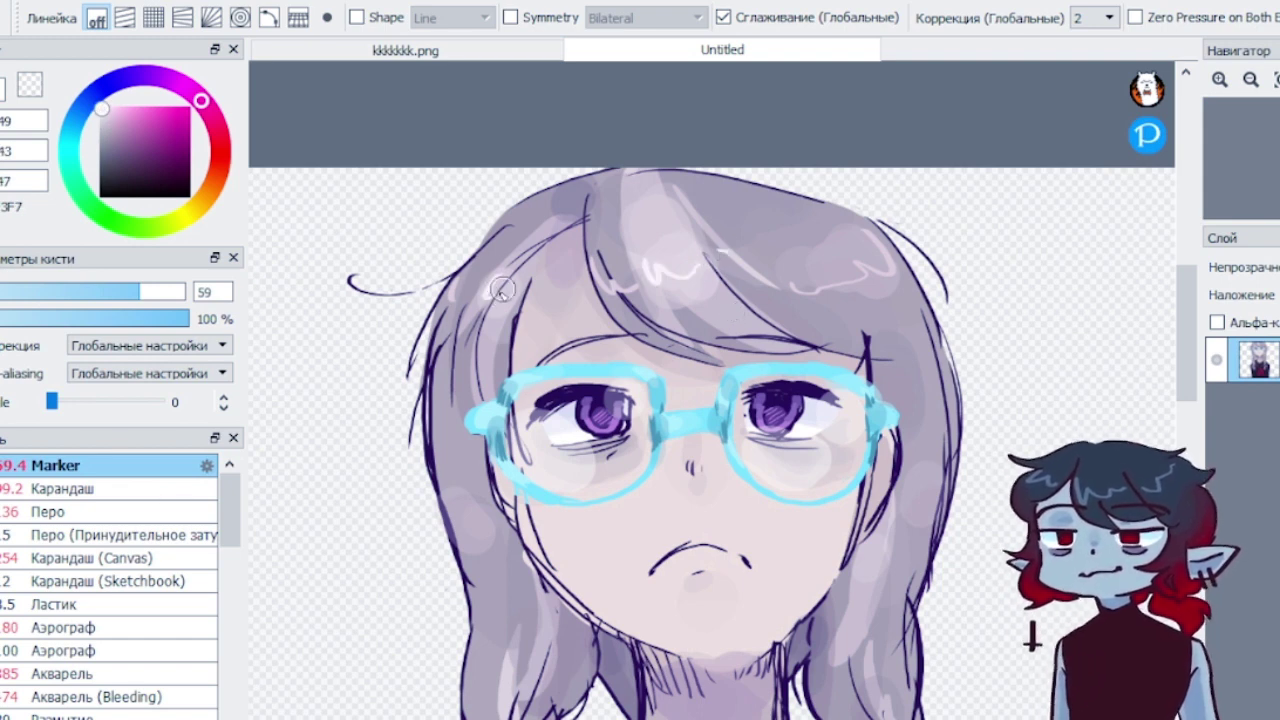
Sample light and shadow tones from the hair and refine the lengths and braids, switching to Карандаш at size 103
left_click(883, 279, "alt")
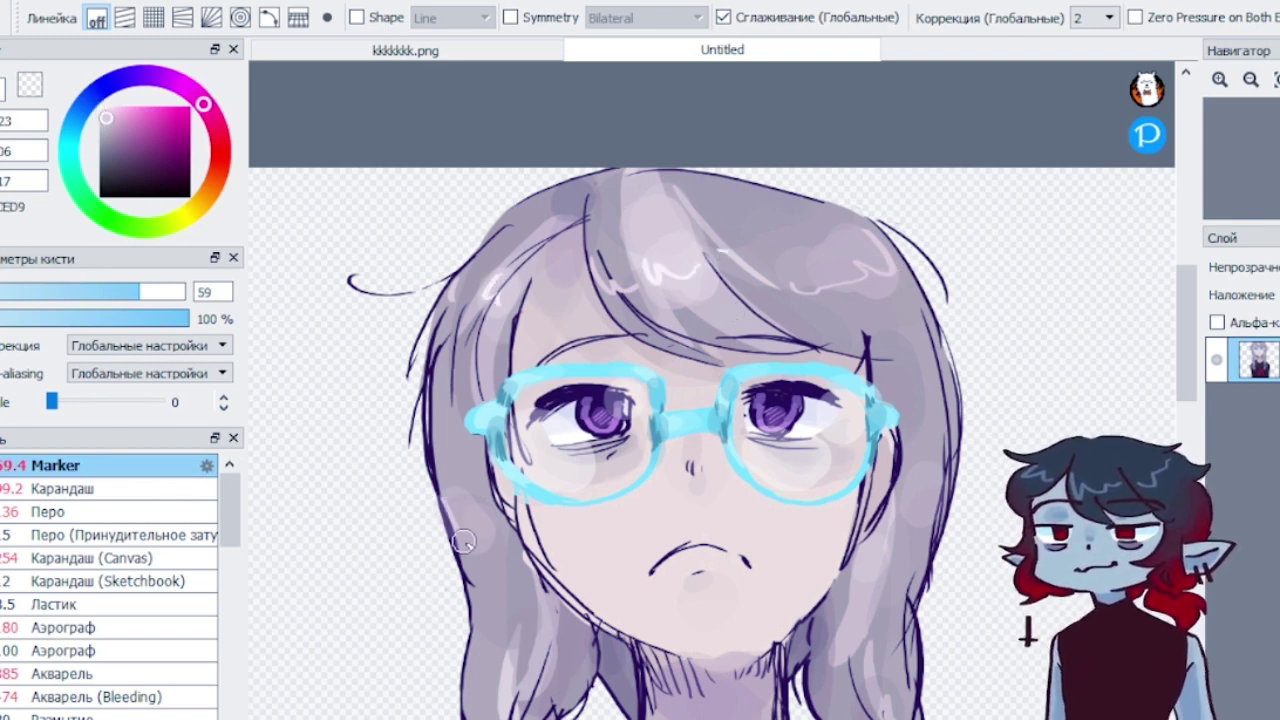
left_click(1272, 84)
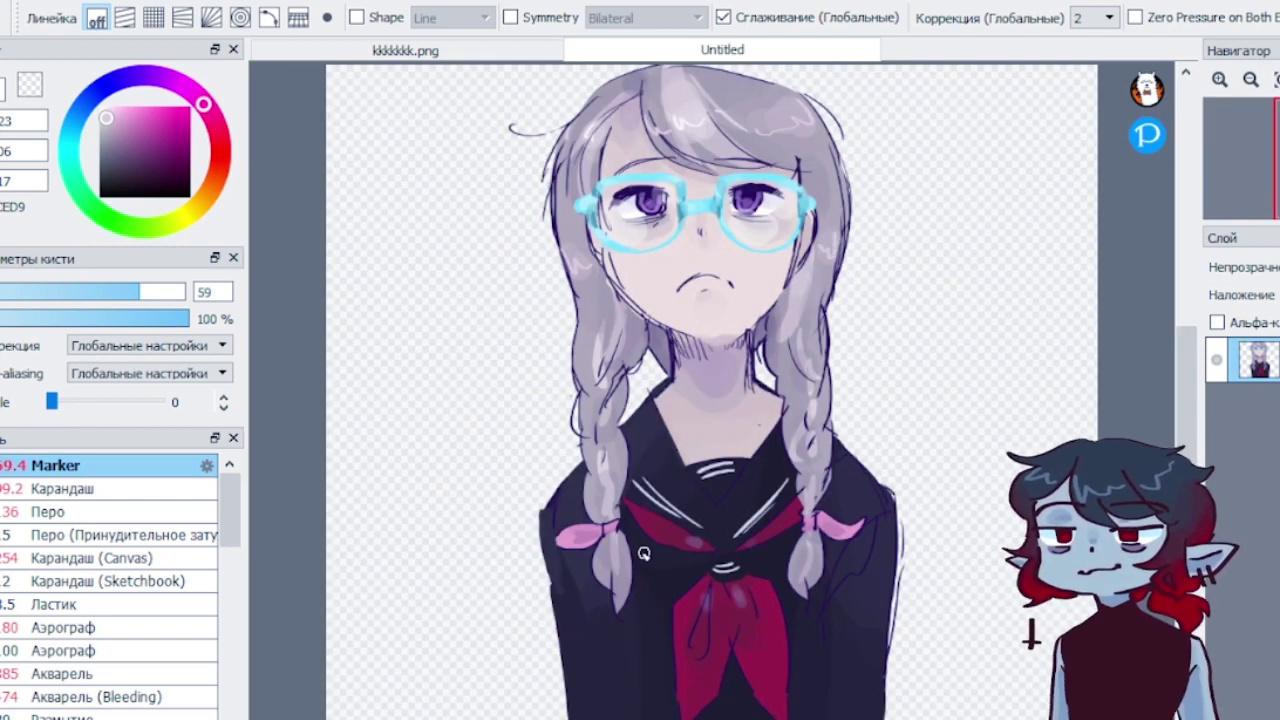
left_click(657, 352, "alt")
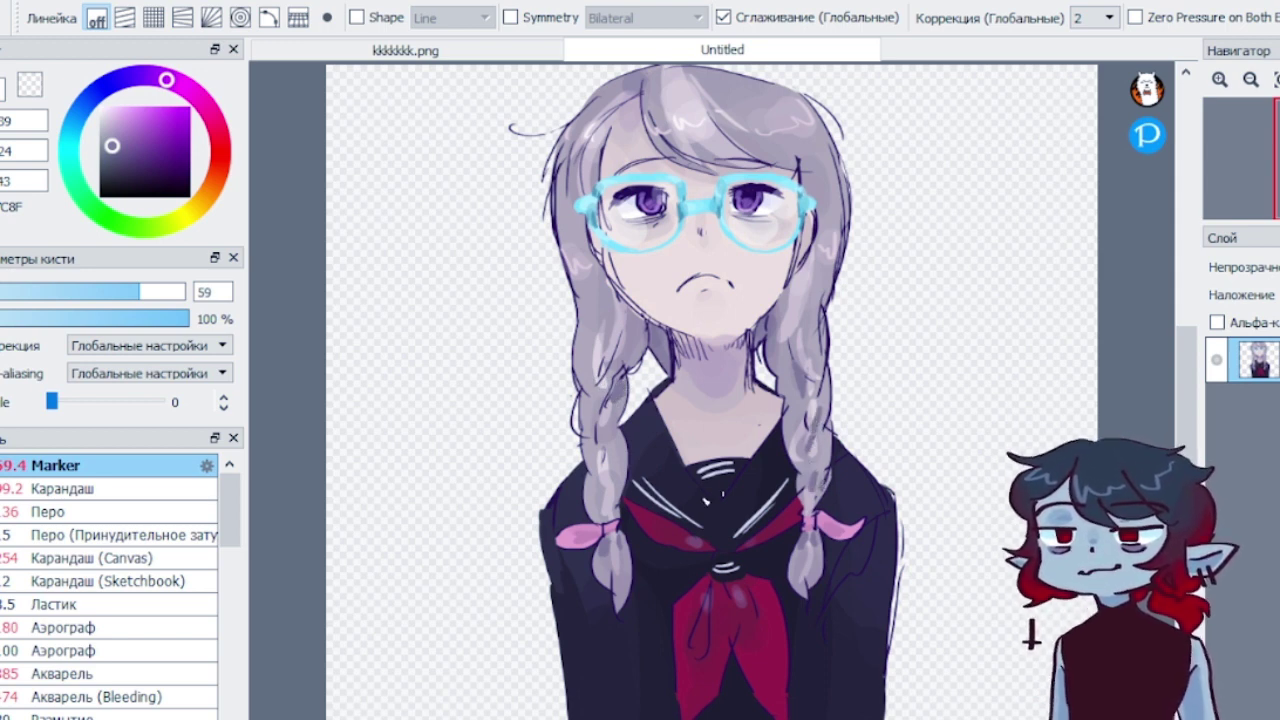
left_click(82, 490)
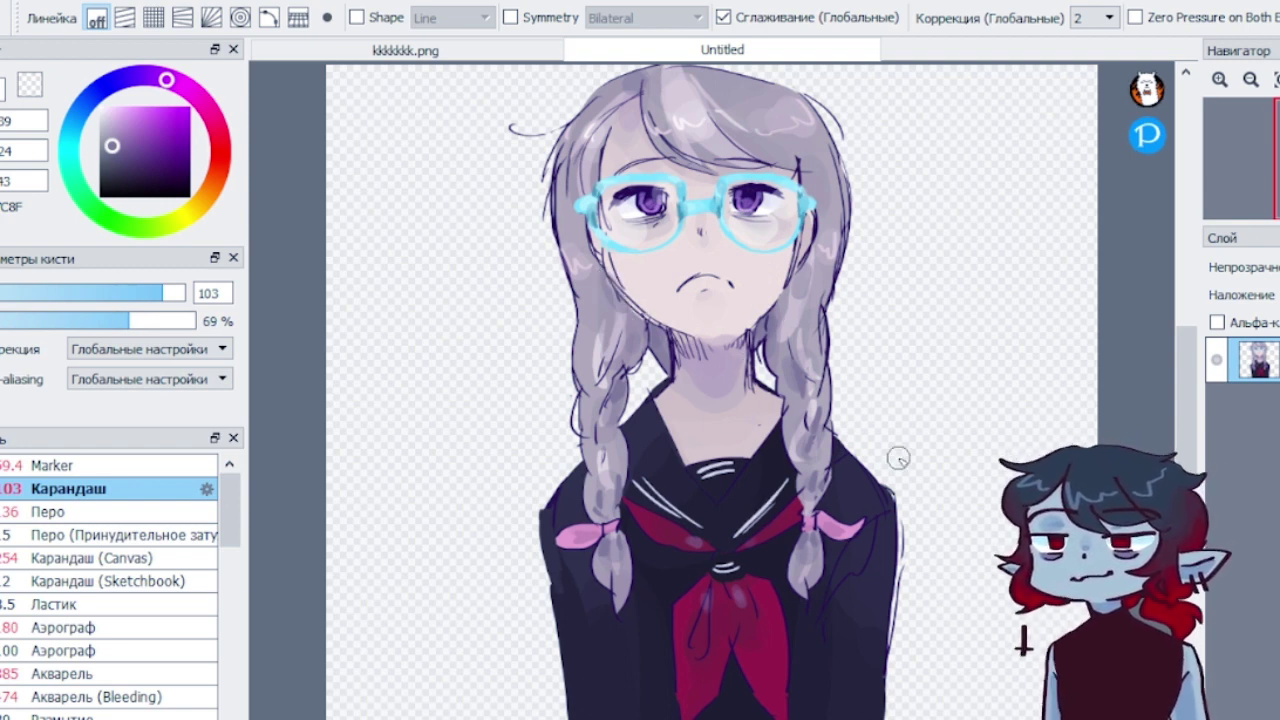
Choose a pale pink colour and add a new empty layer beneath the drawing
left_click(110, 115)
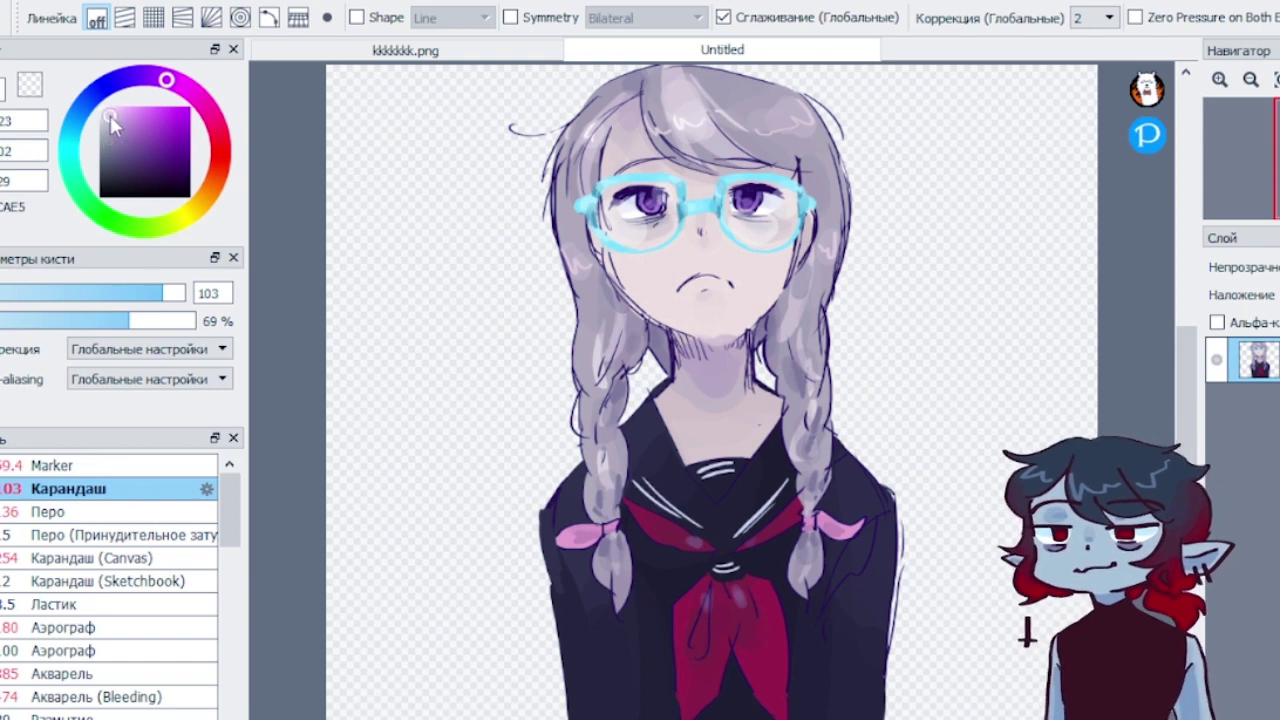
left_click(188, 90)
key("m")
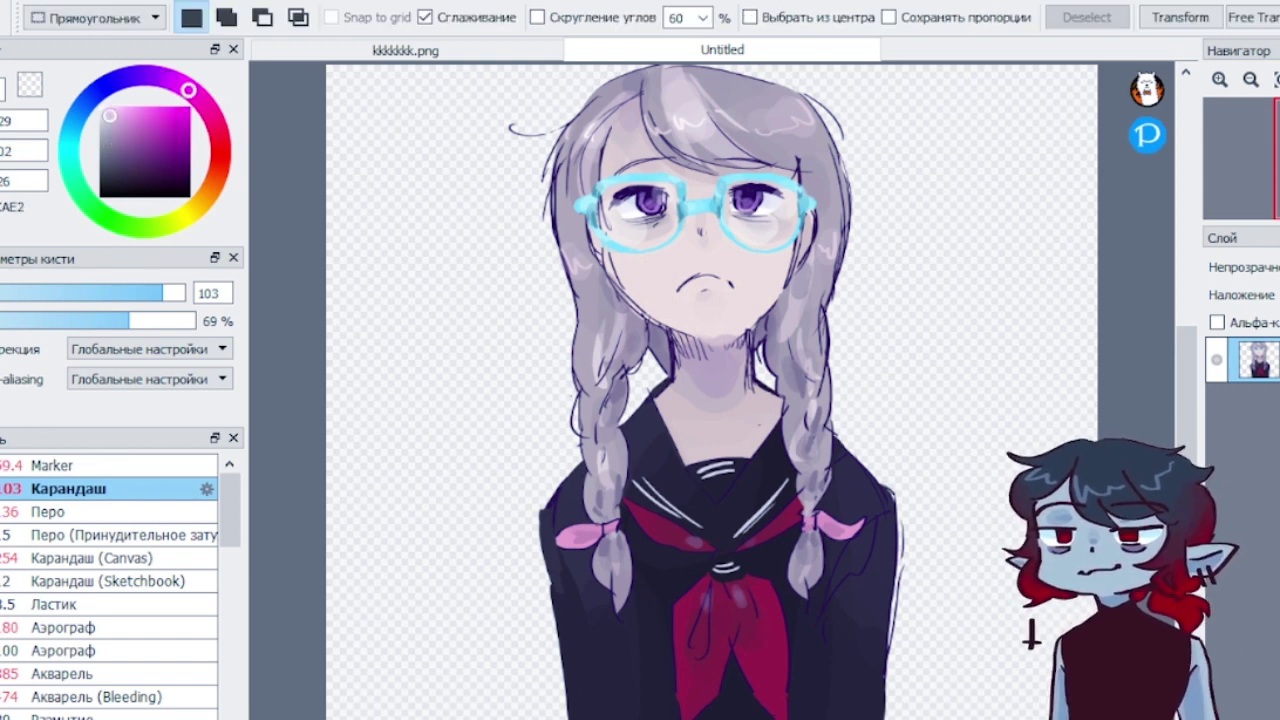
key("ctrl+shift+n")
left_click_drag(1252, 360, 1252, 418)
Select a tall rectangle behind the girl and fill it upward with a linear foreground-to-background gradient in pale pink
left_click(1251, 82)
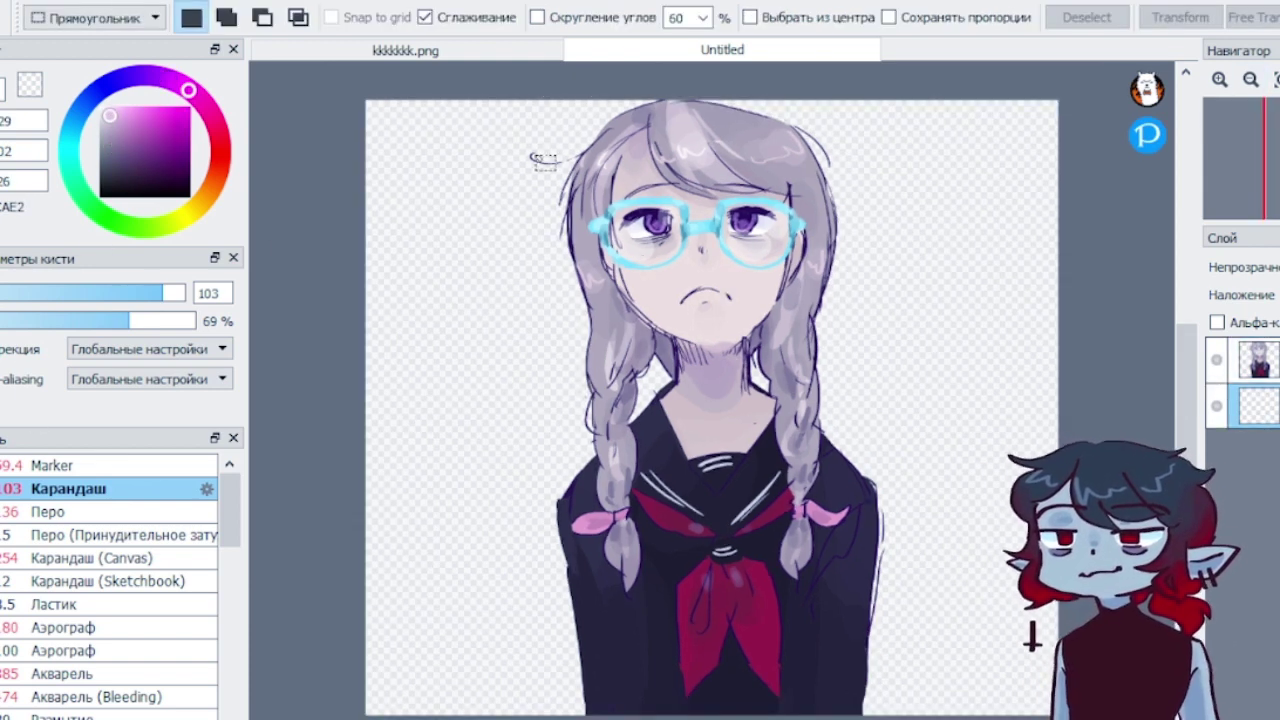
left_click_drag(500, 136, 918, 699)
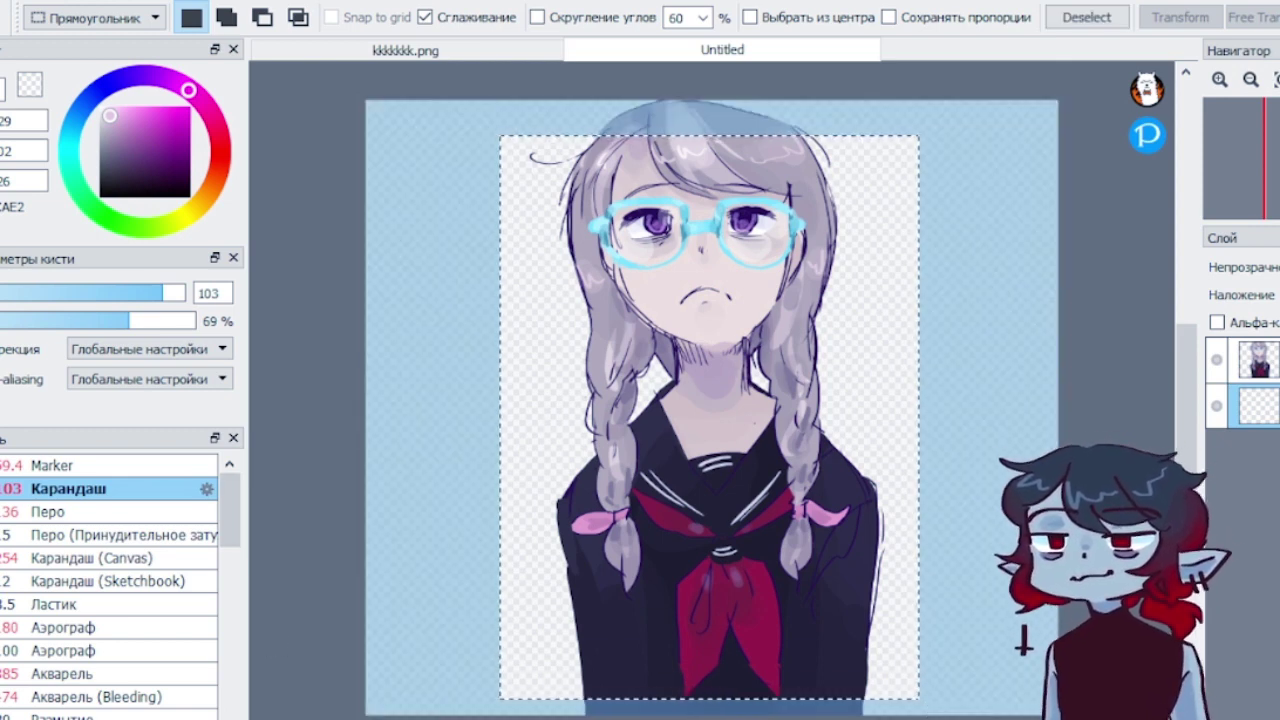
key("g")
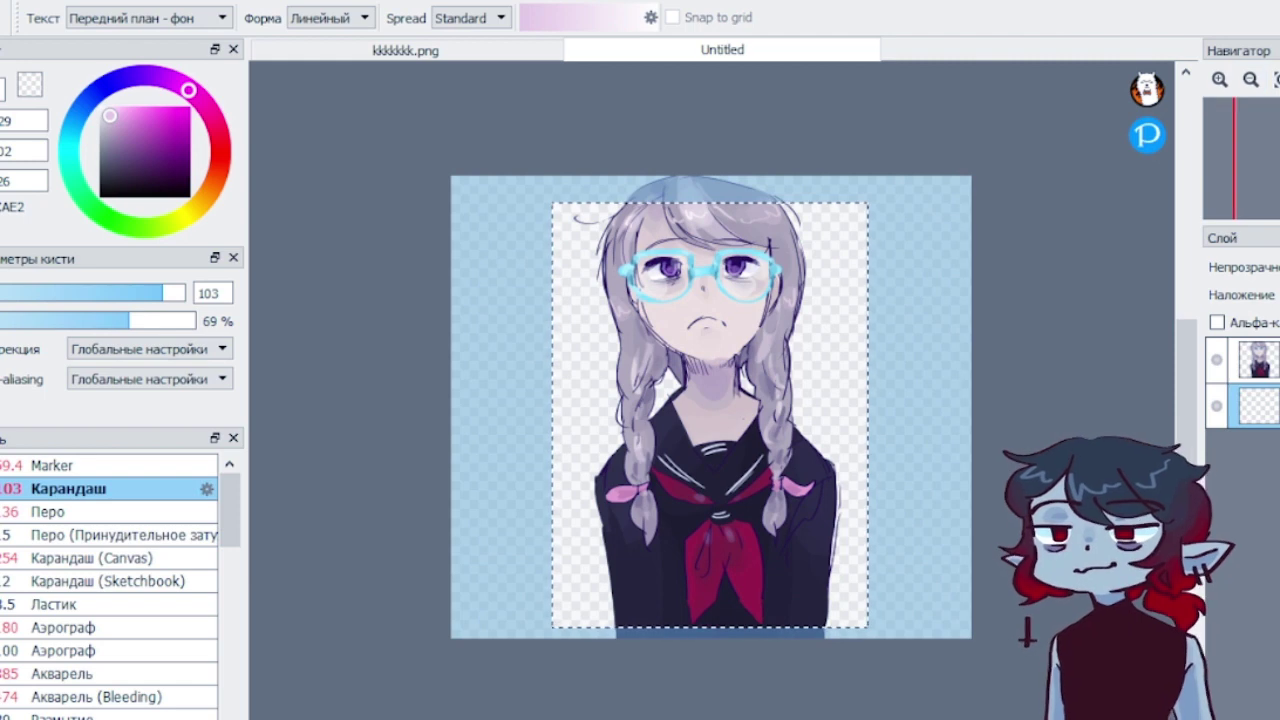
left_click_drag(742, 705, 742, 176)
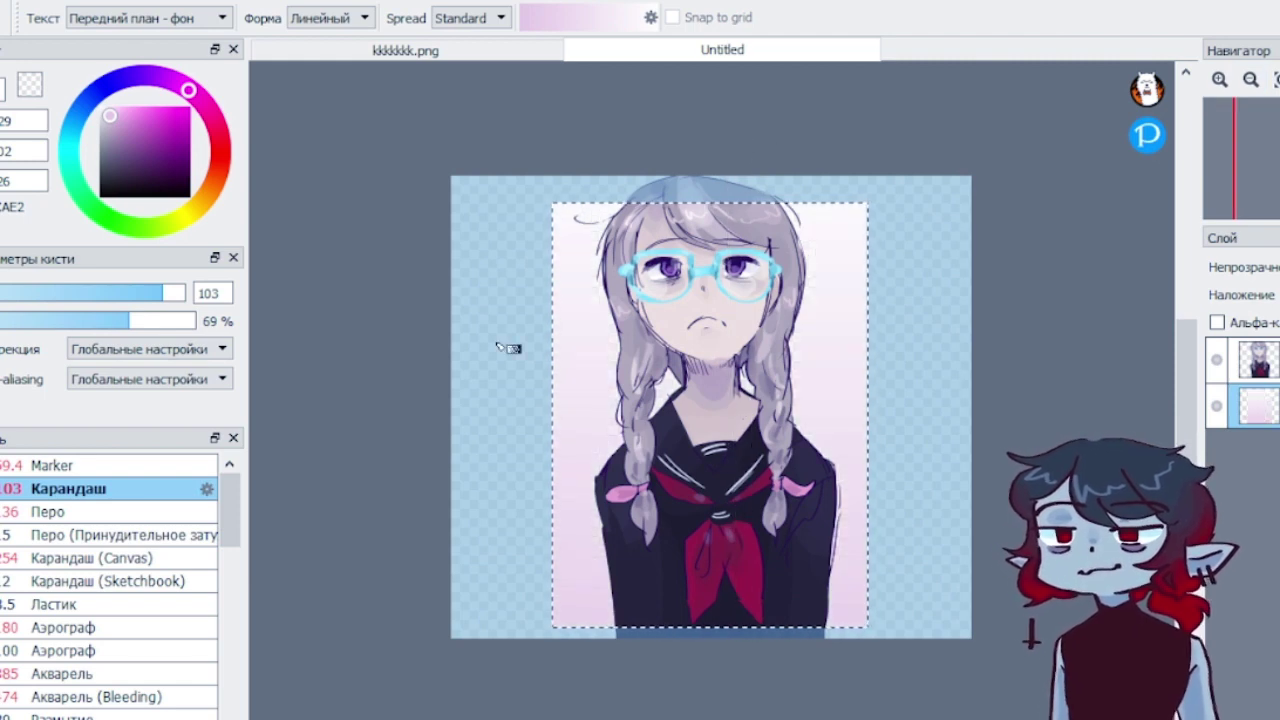
Undo the pale pink gradient fill behind the girl, keeping the rectangular selection active
left_click(2, 380)
left_click(371, 443)
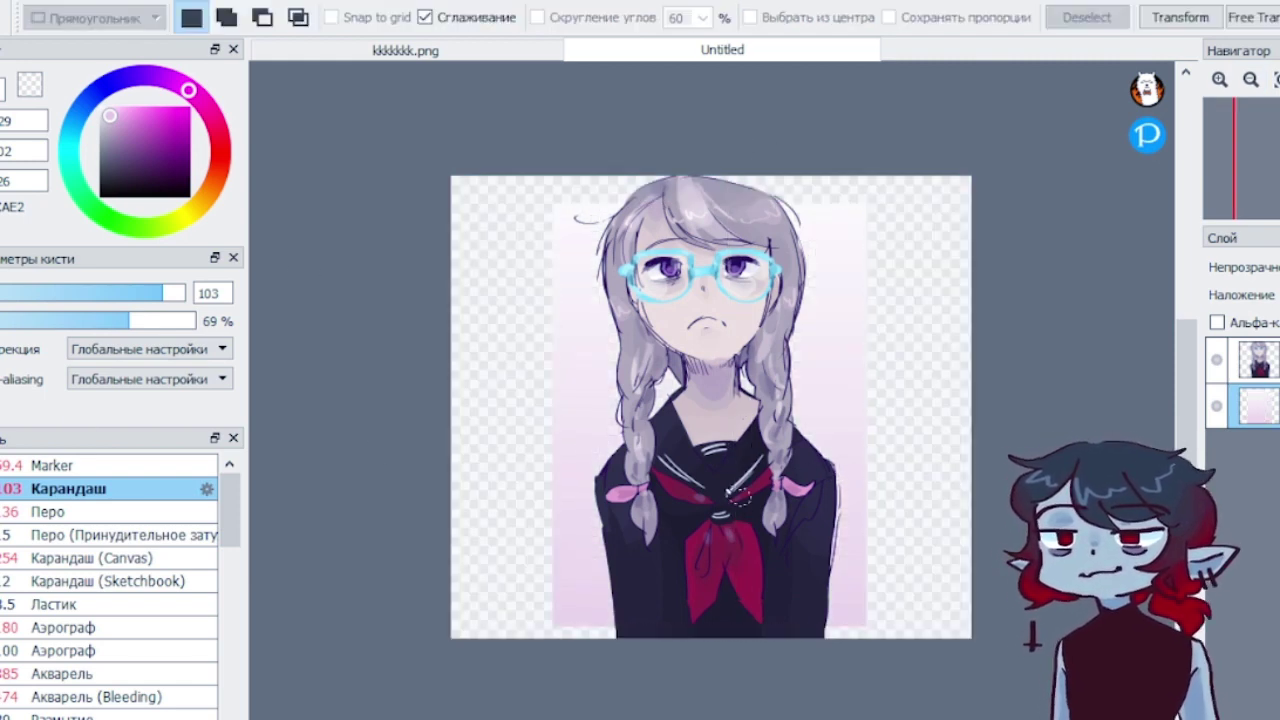
key("ctrl+z")
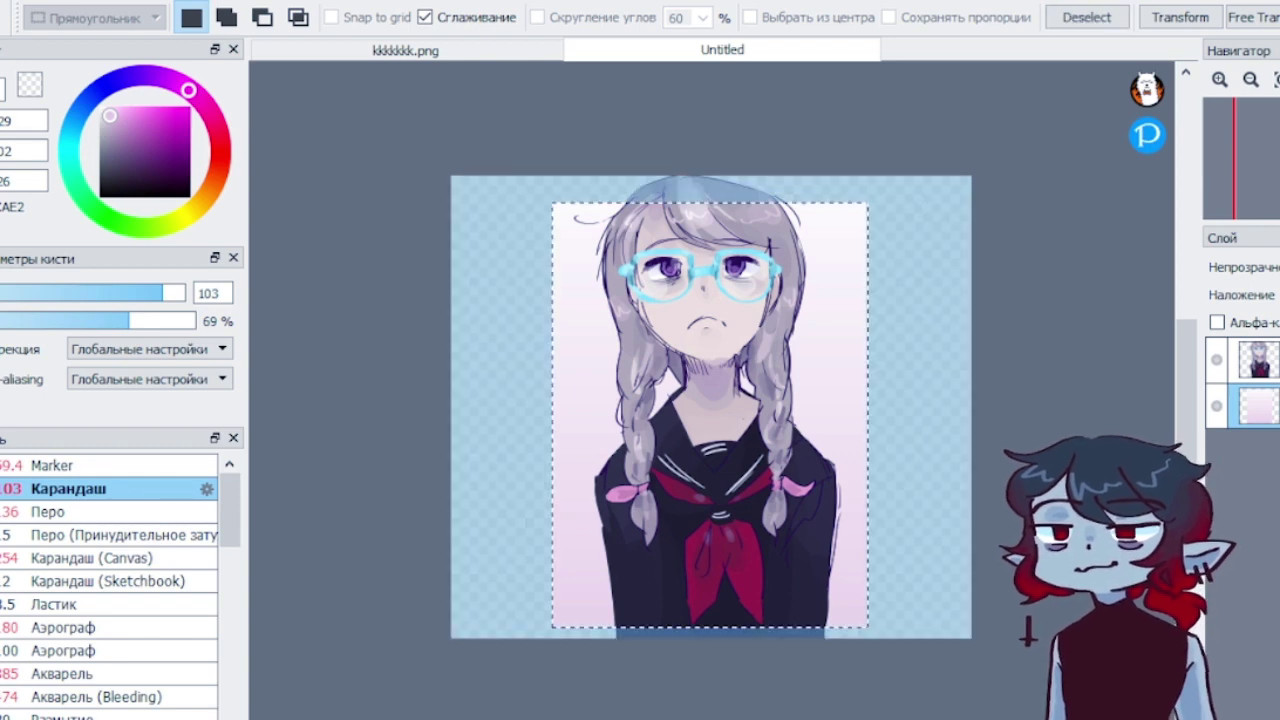
key("ctrl+z")
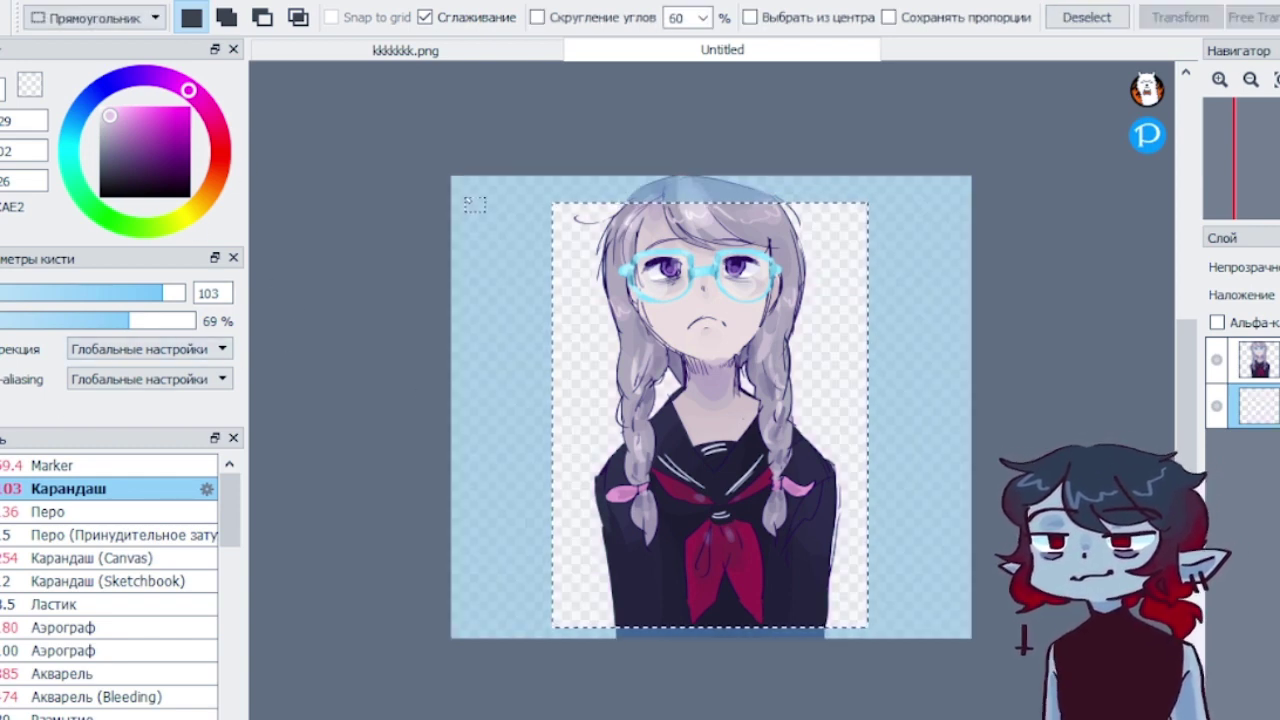
Try an upward greyish-purple linear gradient in a rectangular selection covering nearly the whole canvas, and undo the fill
left_click_drag(460, 187, 966, 640)
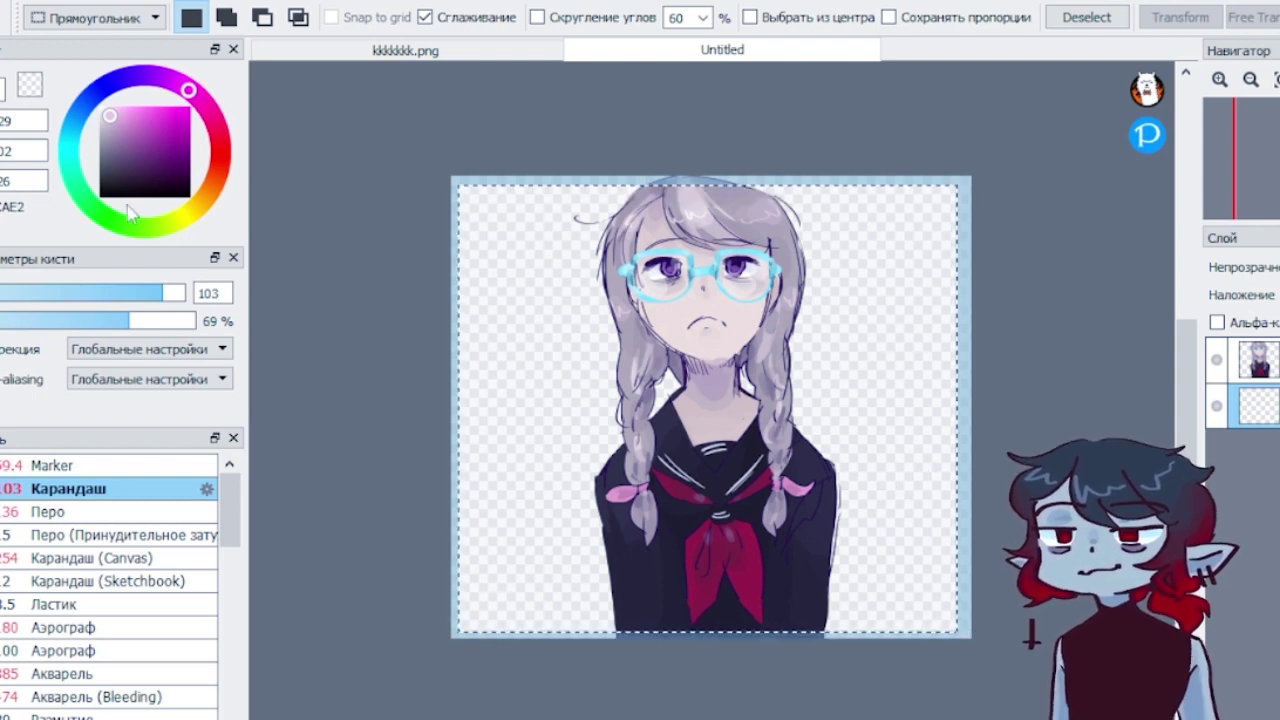
key("g")
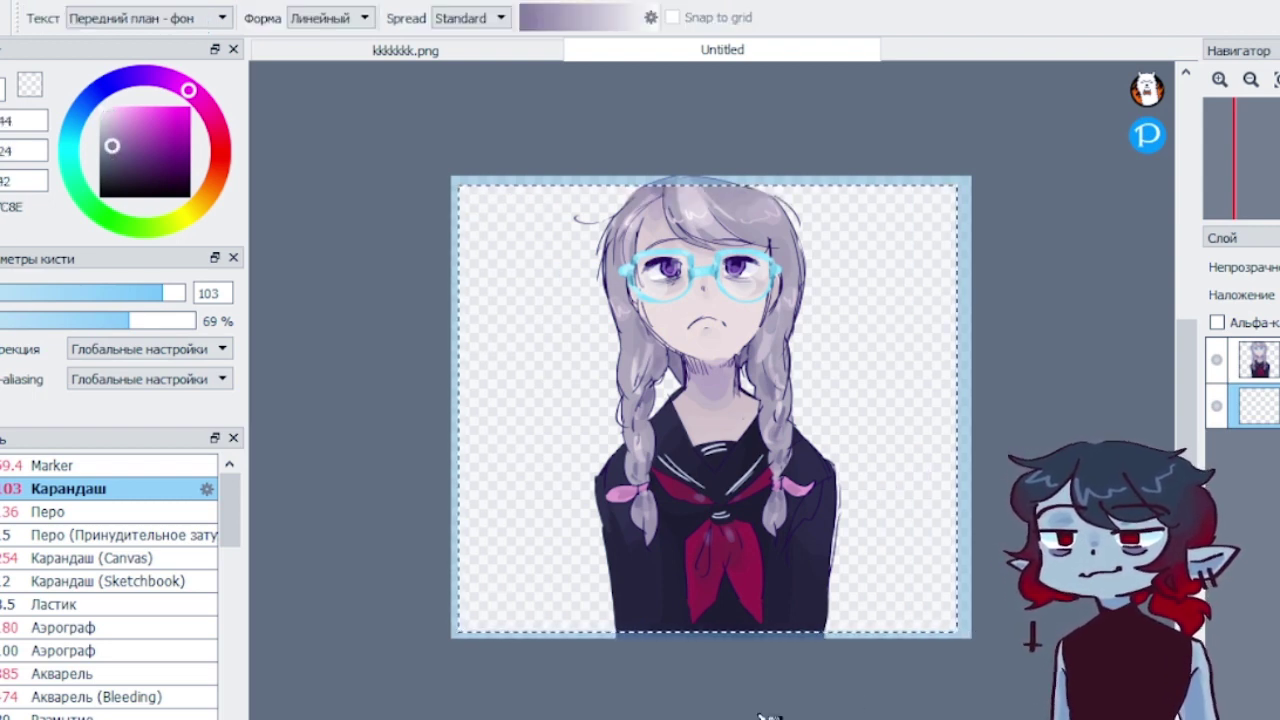
left_click_drag(737, 712, 757, 82)
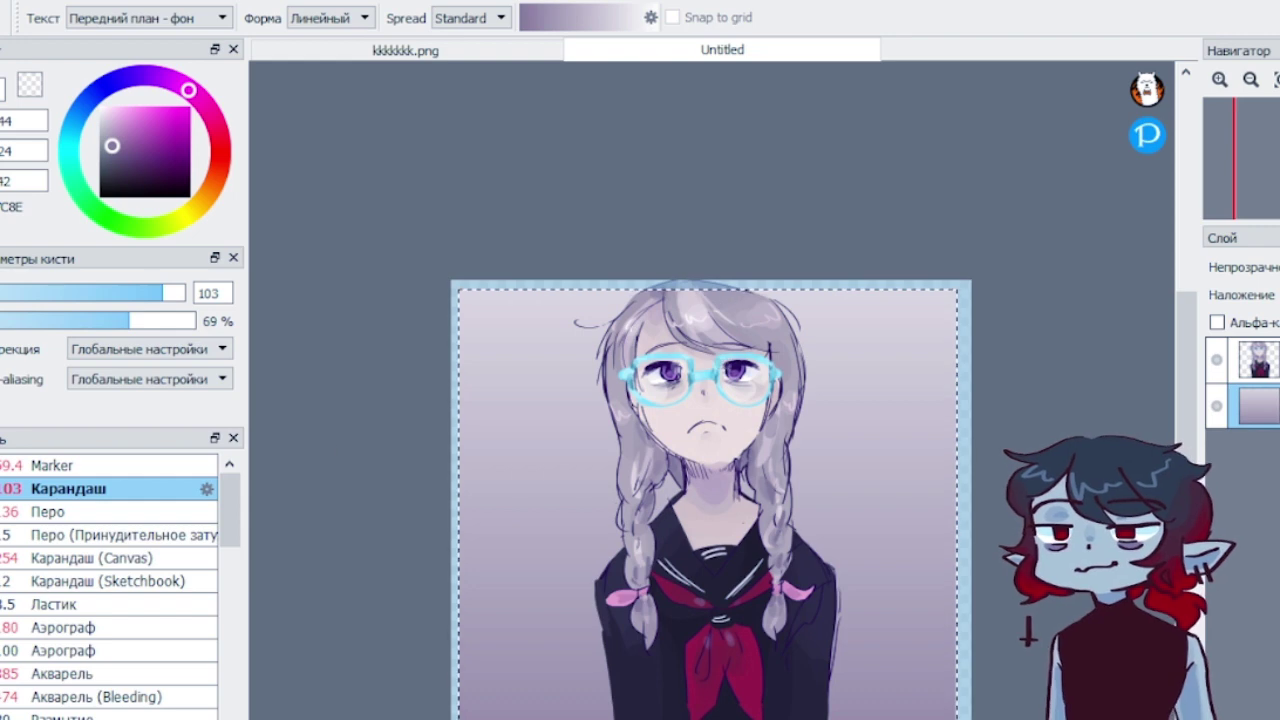
key("m")
key("ctrl+d")
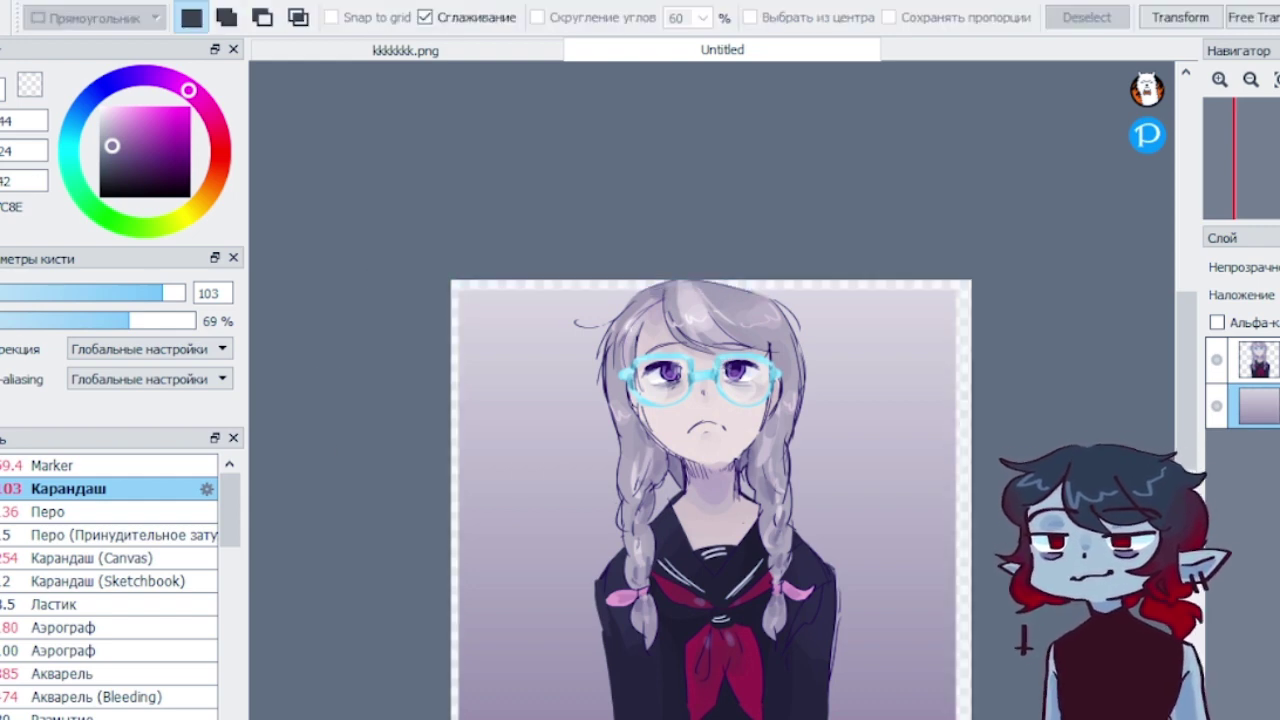
key("ctrl+z")
key("ctrl+z")
Clear the rectangular selection around the girl on the empty background layer
key("u")
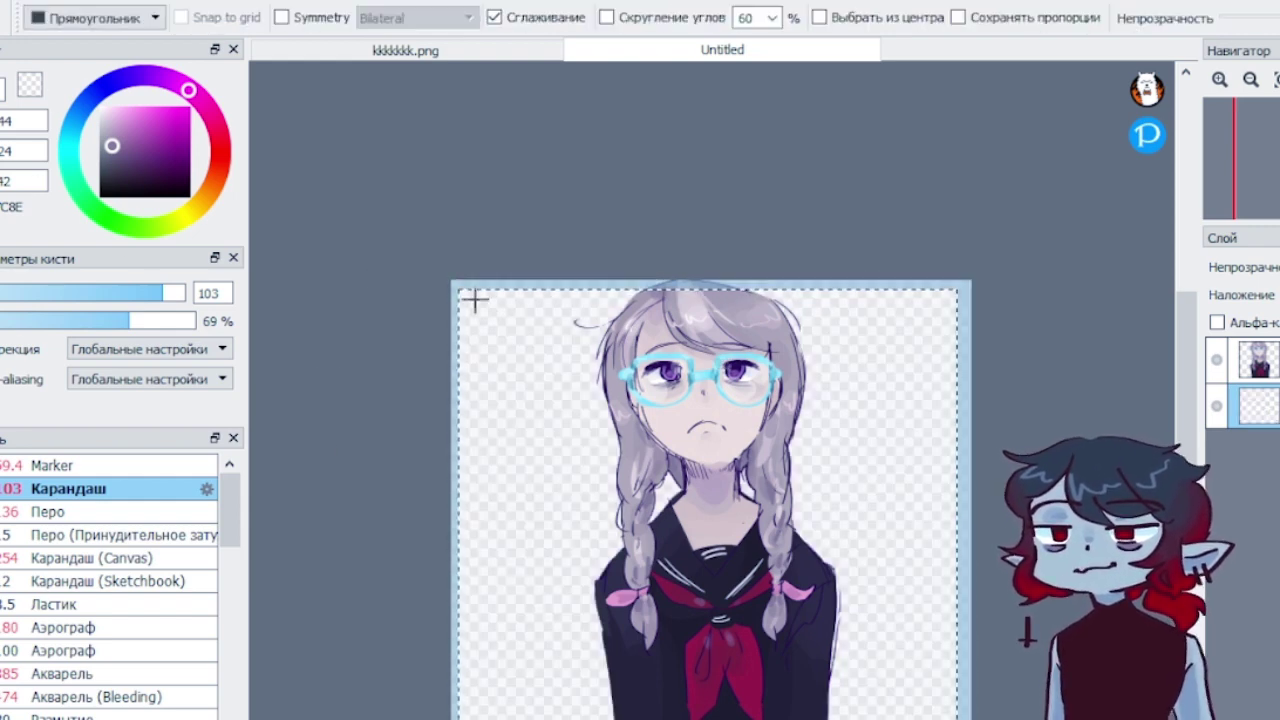
key("m")
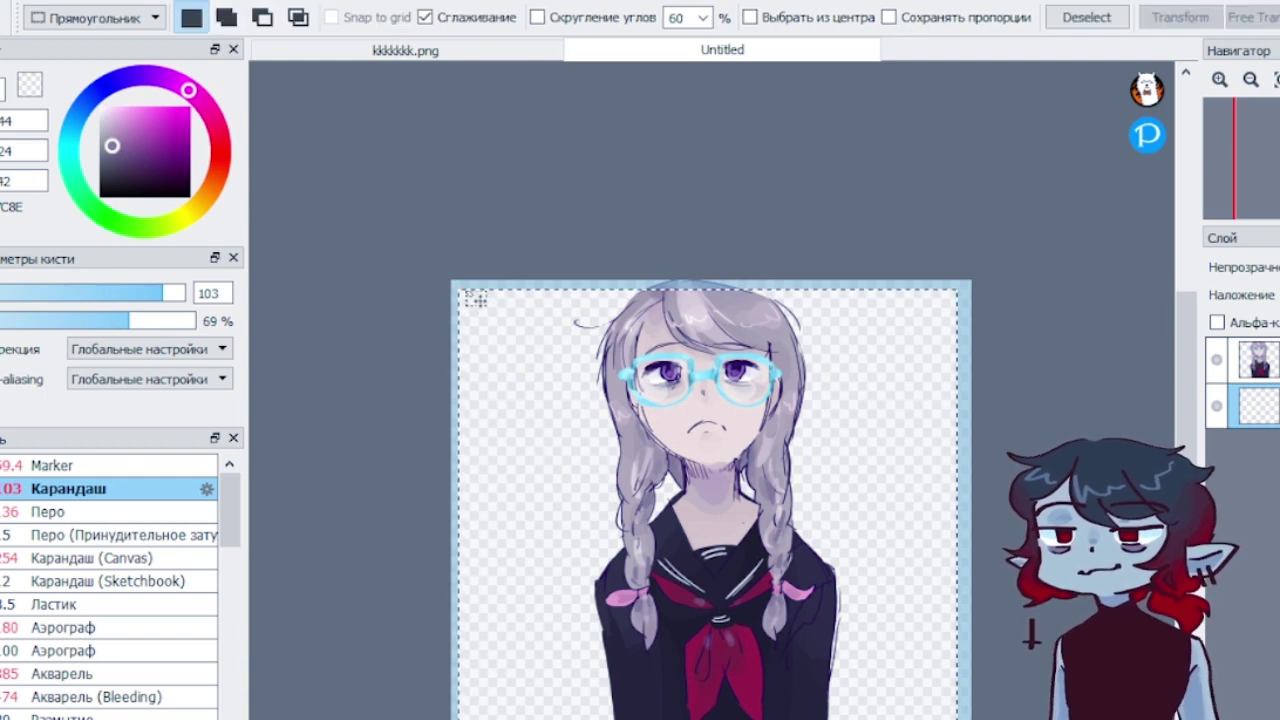
left_click_drag(476, 299, 566, 339)
left_click(1087, 17)
left_click_drag(919, 172, 884, 207)
scroll(730, 466, "up", 2)
left_click_drag(730, 466, 789, 287)
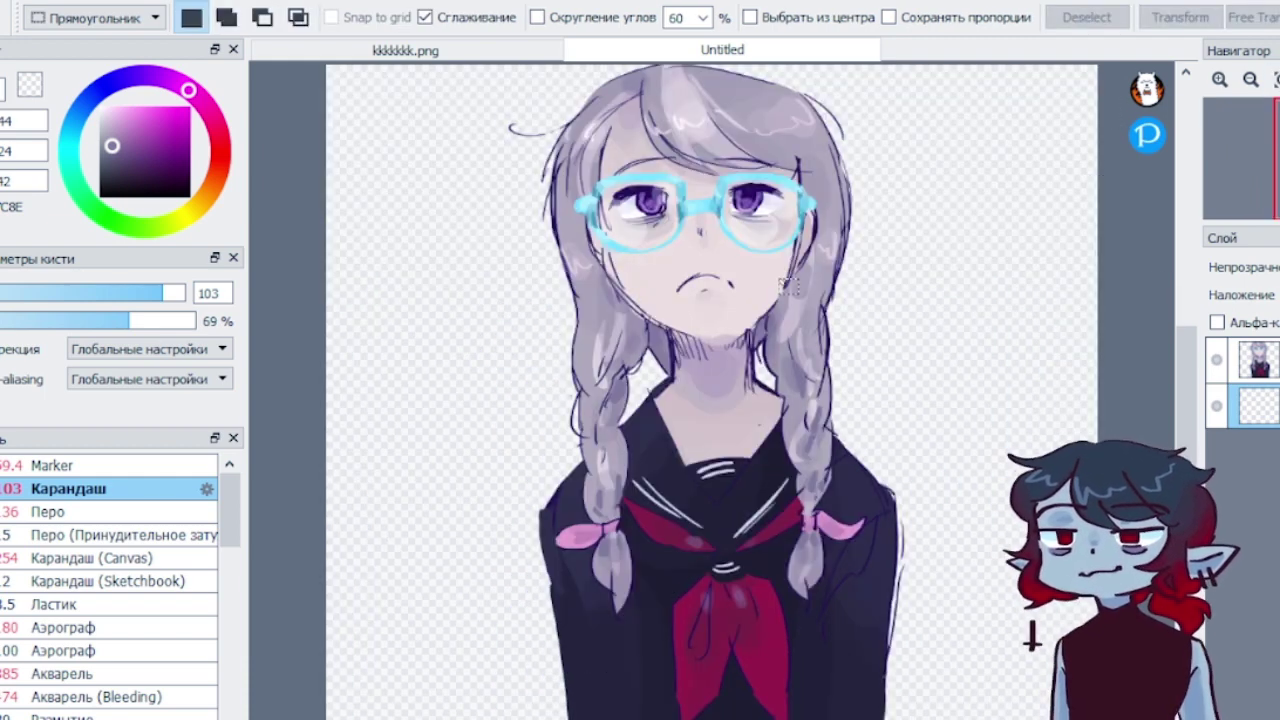